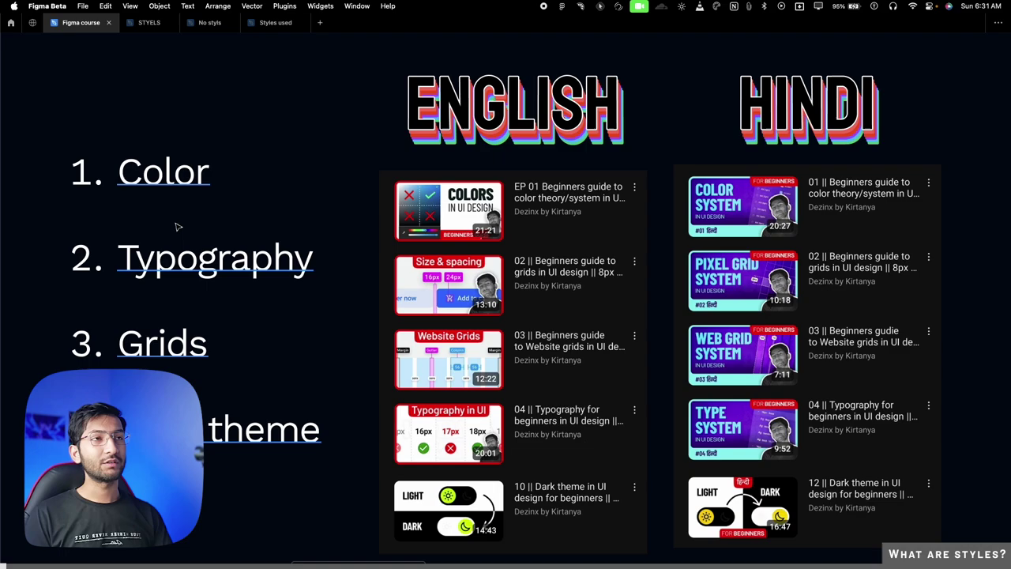
Advance to the slide about styles, show the editor interface, and view the style types offered for local styles.
key("Right")
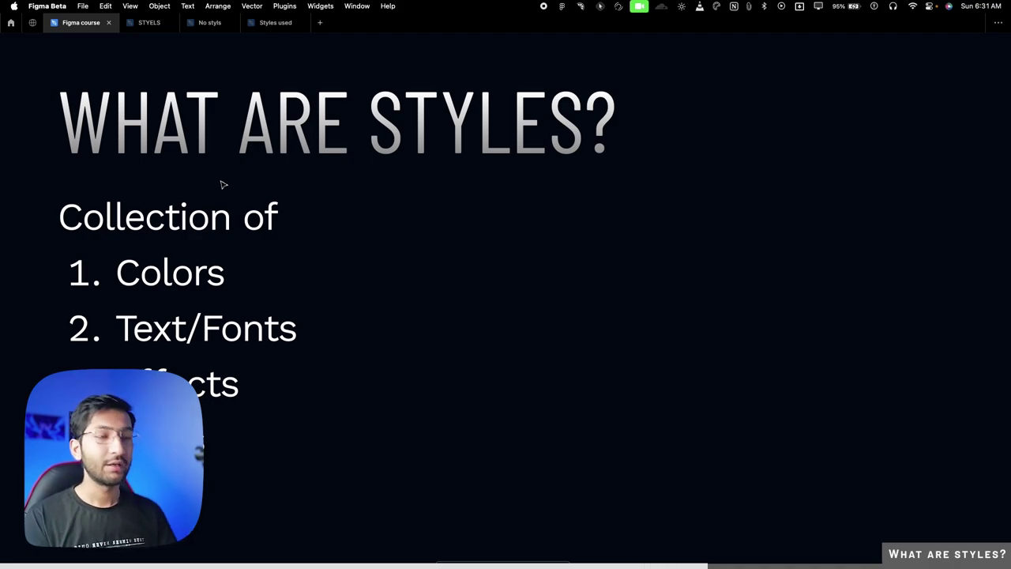
key("super+backslash")
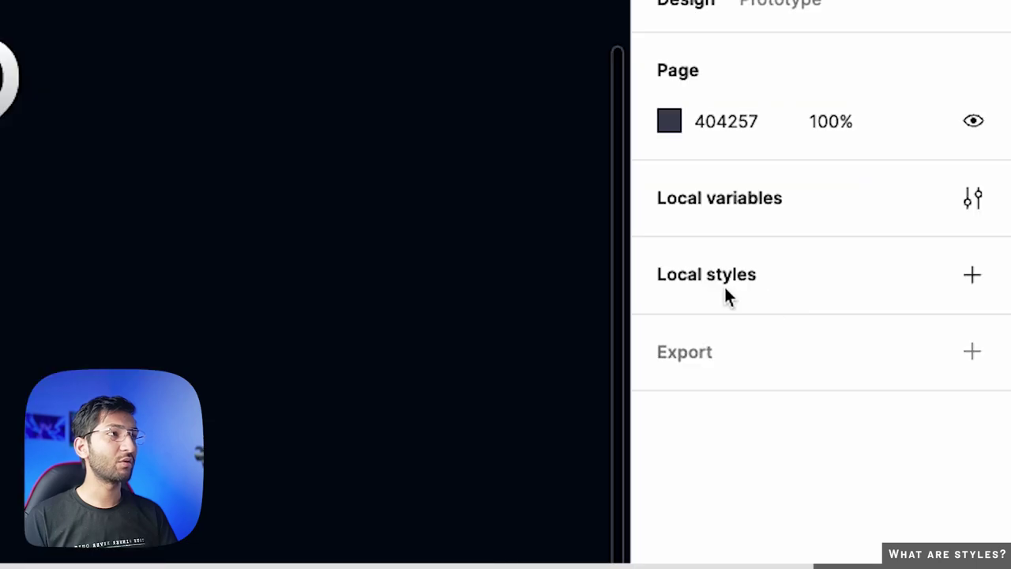
left_click(971, 277)
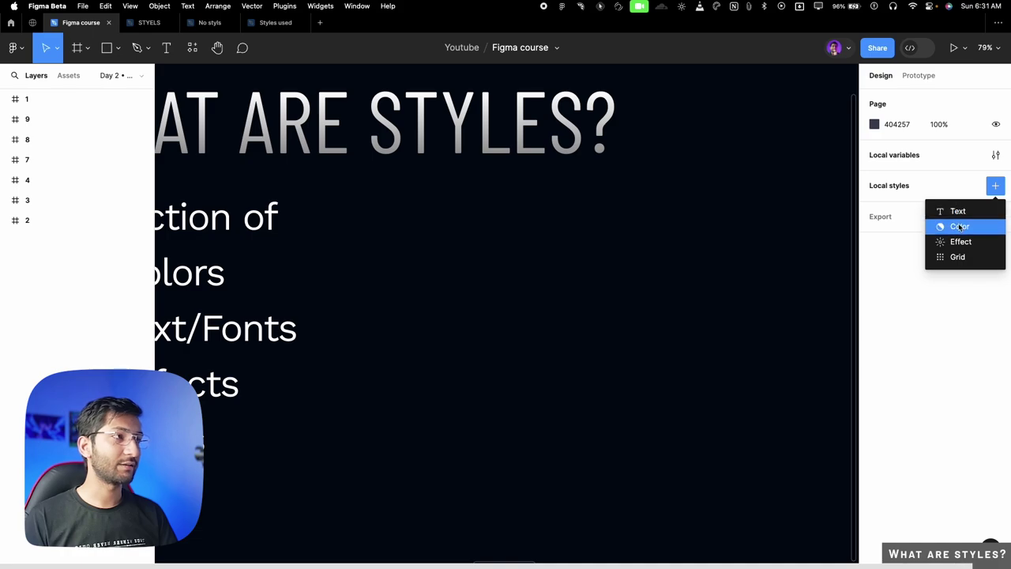
left_click(916, 311)
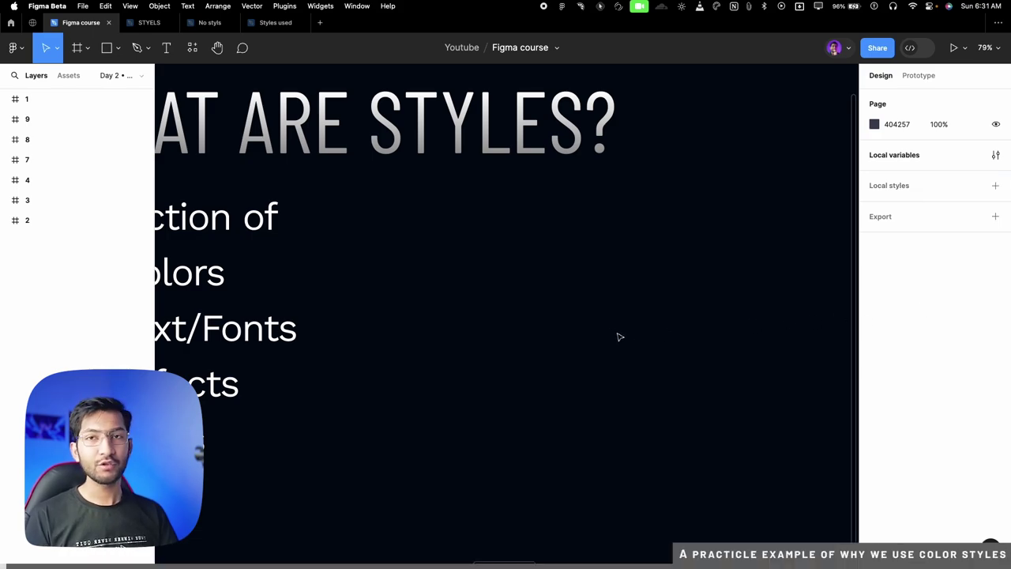
Switch to the No styls file and inspect the fill color of the Forgot Password? text on the Sign In screen.
left_click(207, 22)
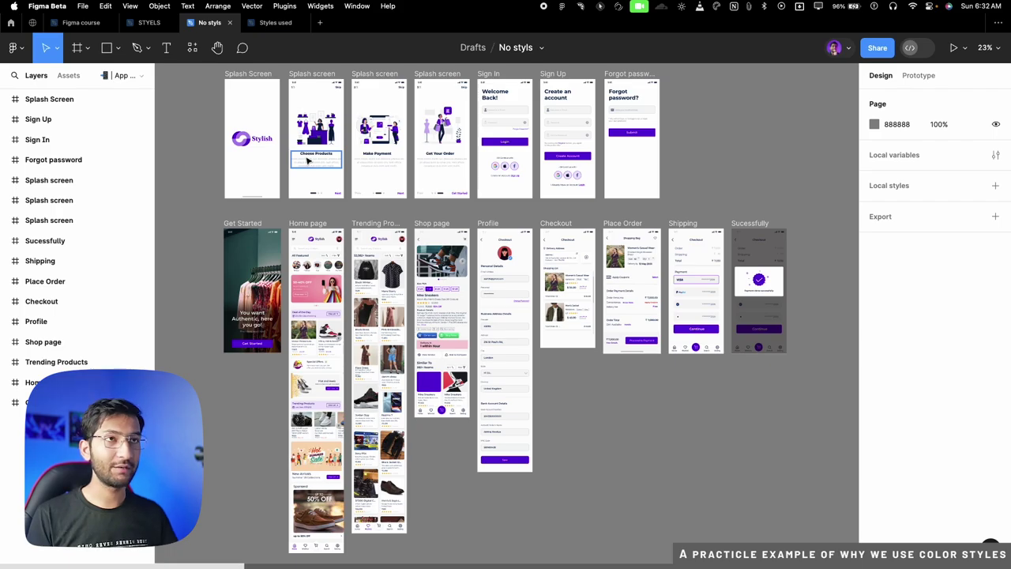
scroll(527, 170, "up", 10)
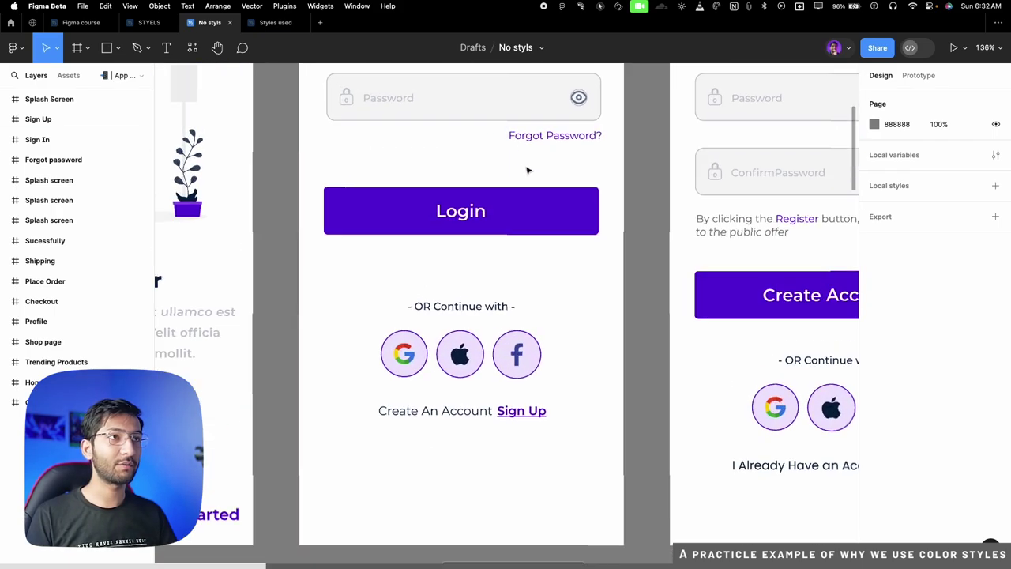
scroll(527, 170, "up", 2)
left_click(559, 136)
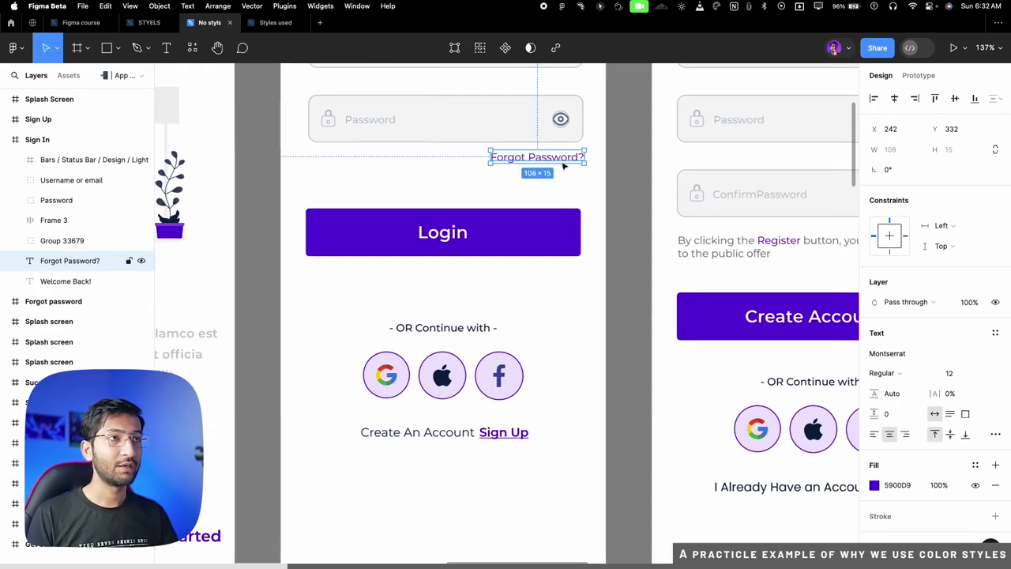
scroll(505, 371, "down", 3)
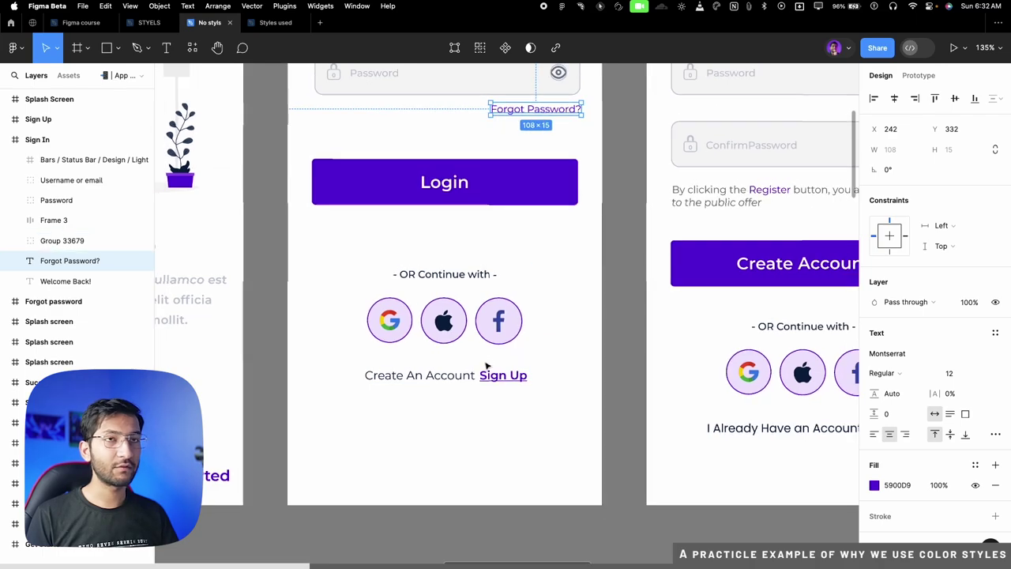
scroll(486, 365, "down", 5)
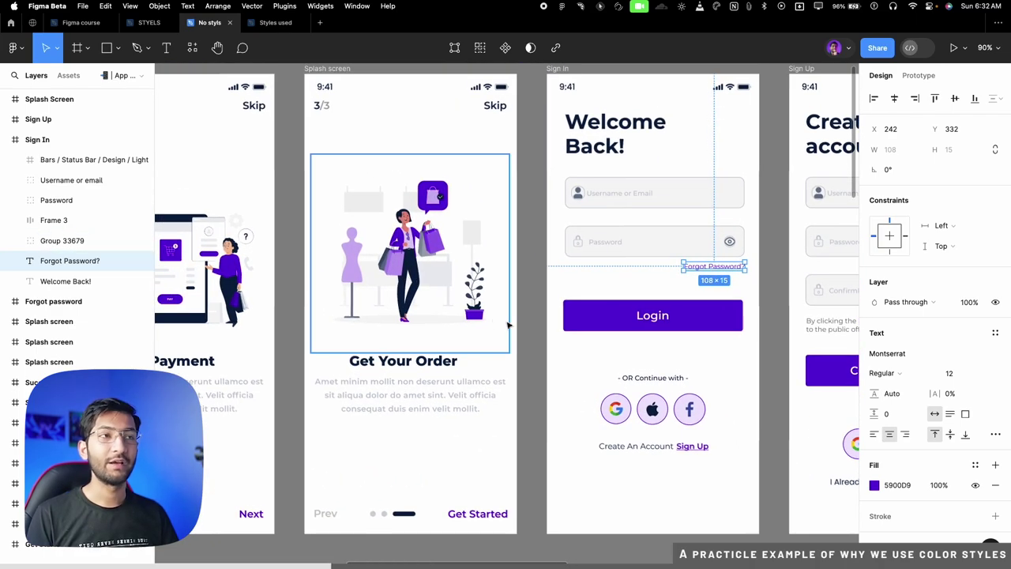
left_click(531, 330)
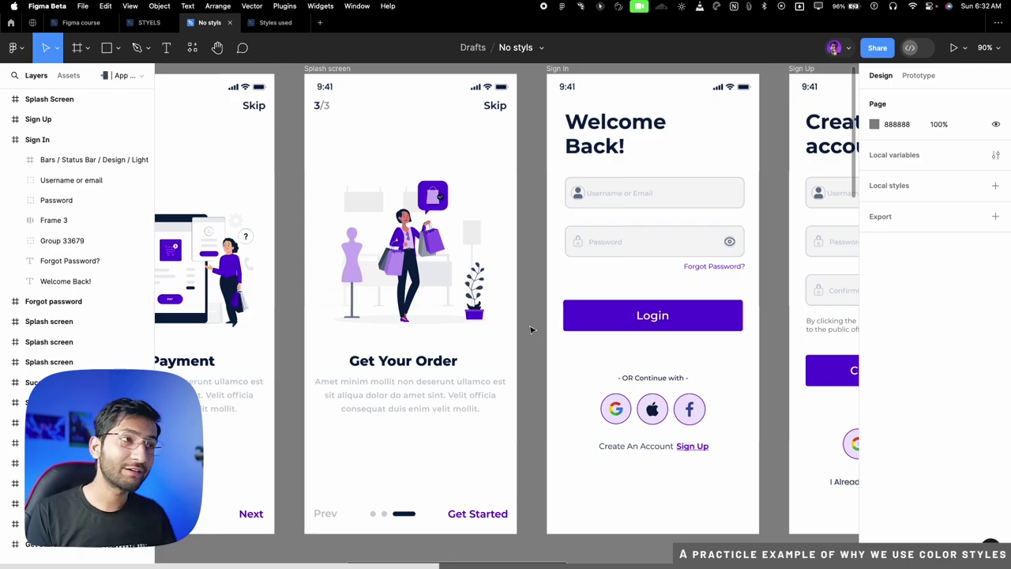
Change the Login button's fill on the Sign In screen to red D90000.
left_click(592, 323)
scroll(632, 331, "right", 5)
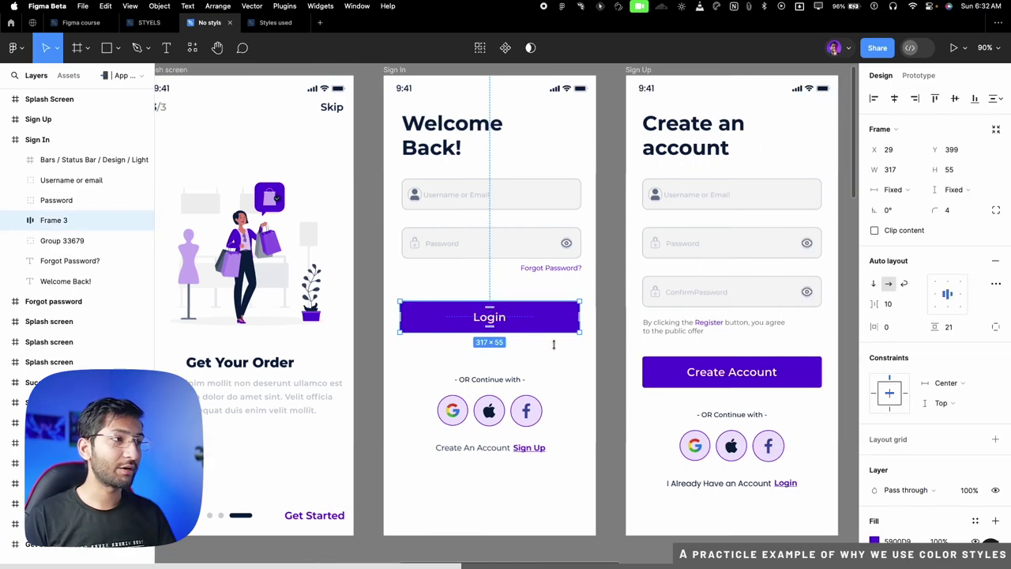
scroll(900, 393, "down", 5)
left_click(874, 357)
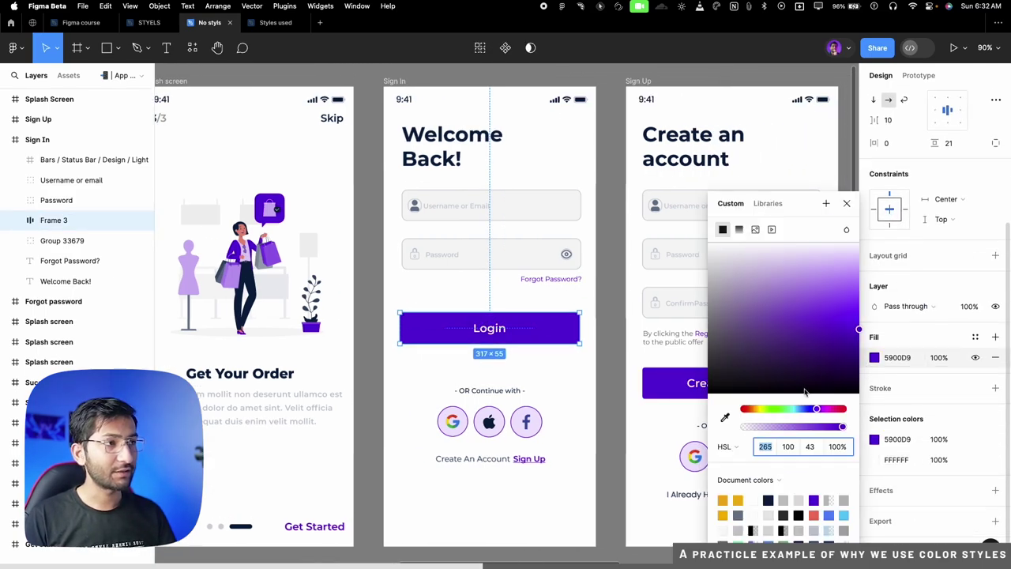
left_click(843, 408)
Change the Create Account button's fill on the Sign Up screen to red D90000 and deselect it.
scroll(553, 356, "right", 5)
left_click(662, 368)
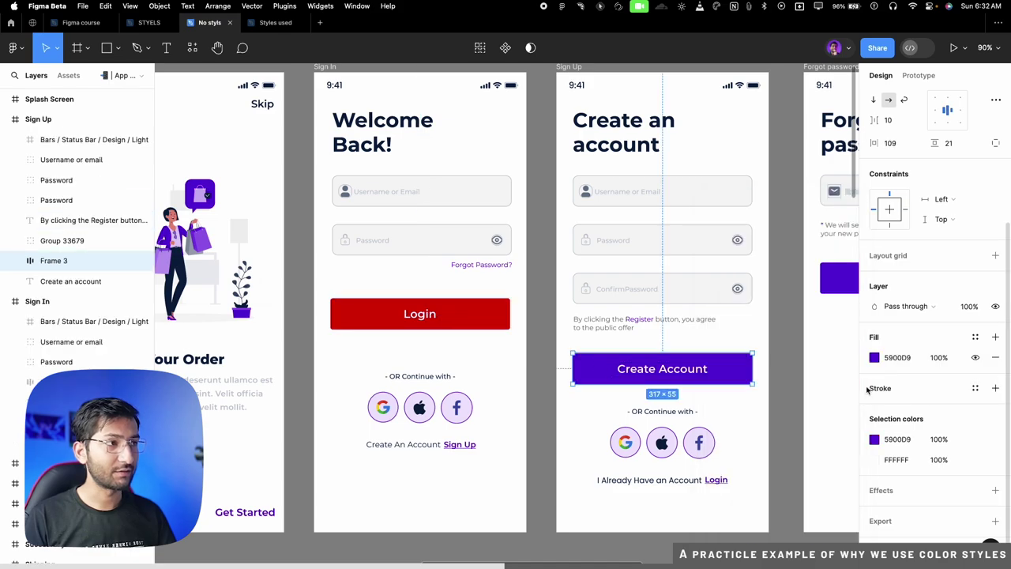
left_click(874, 357)
left_click_drag(790, 408, 885, 408)
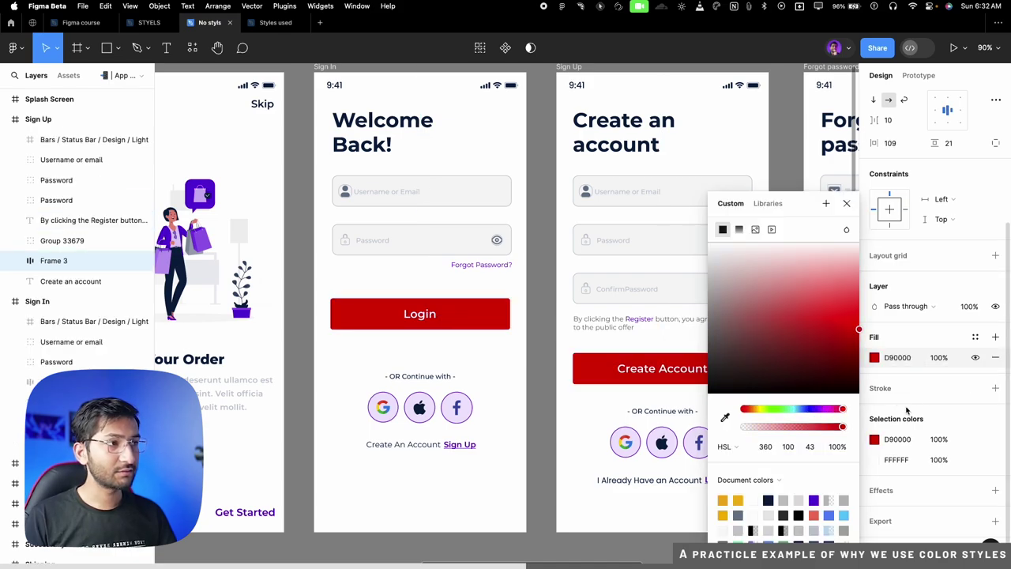
left_click(847, 203)
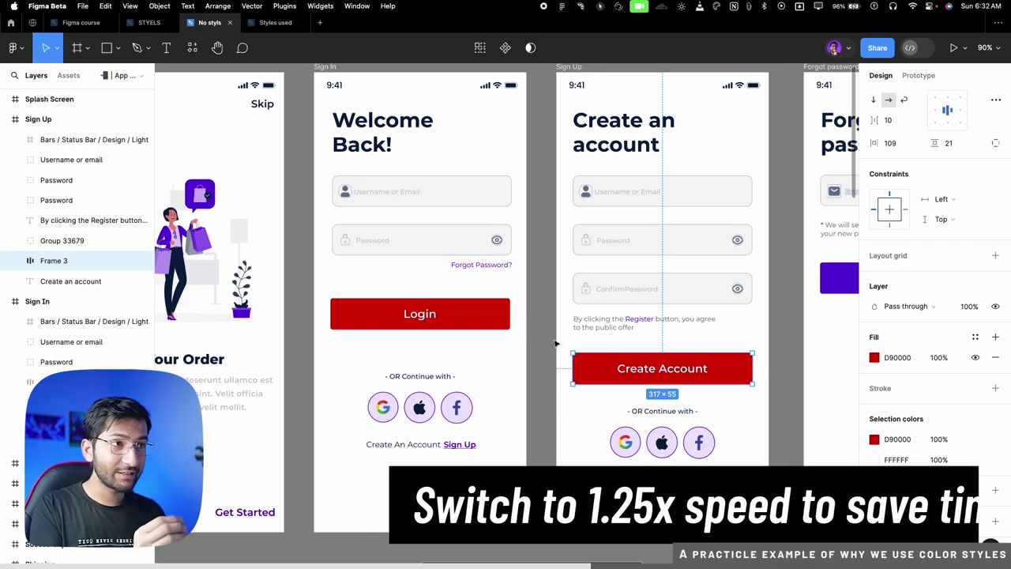
left_click(553, 341)
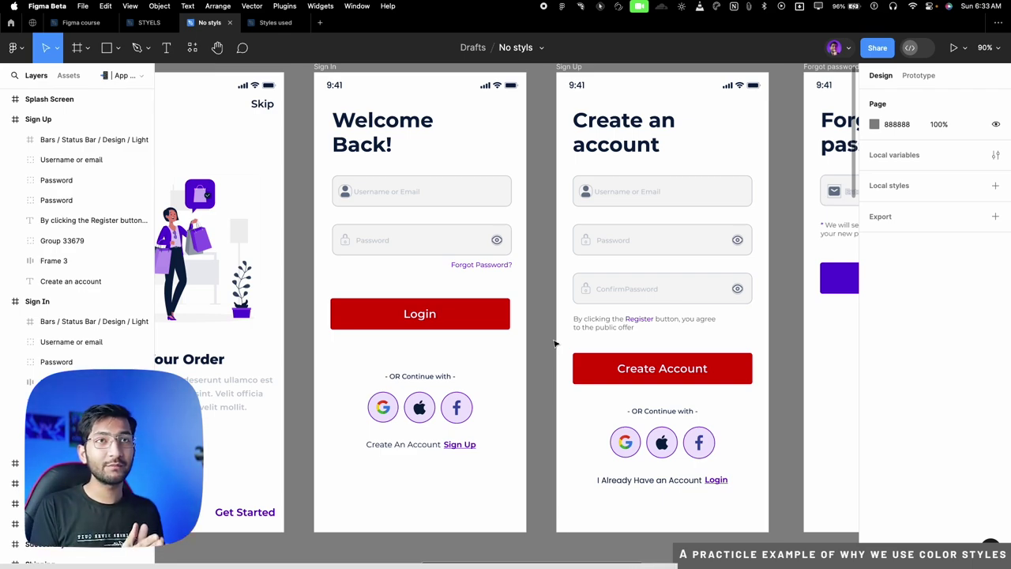
Inspect the properties of the Login button and of the Submit button on the Forgot password screen.
left_click(464, 311)
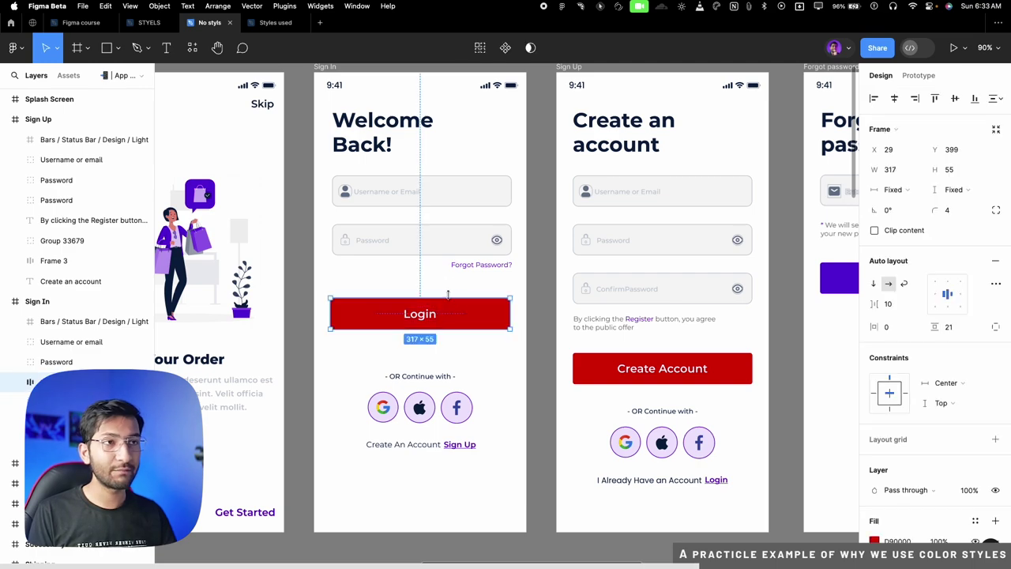
left_click(490, 372)
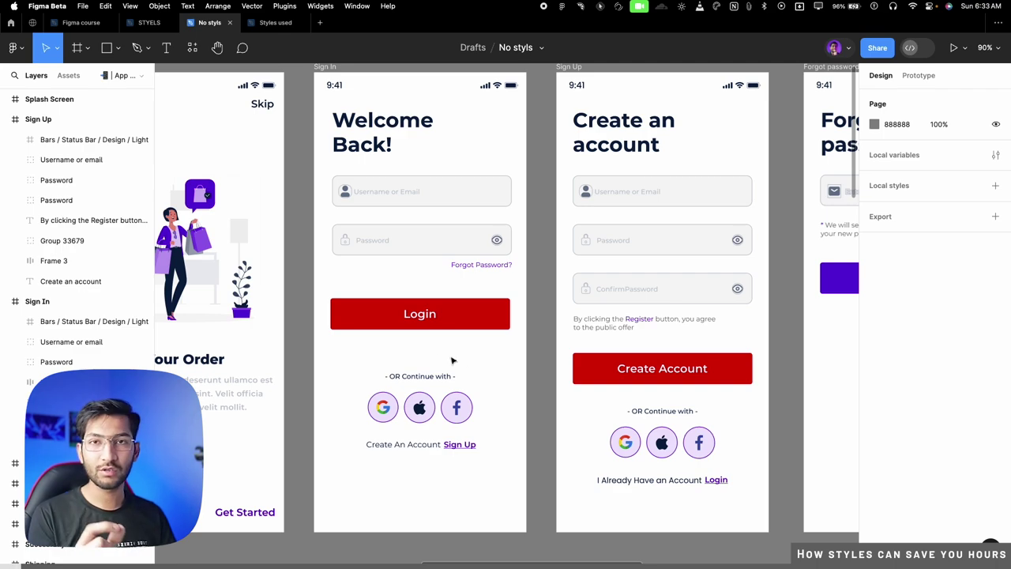
scroll(396, 349, "right", 5)
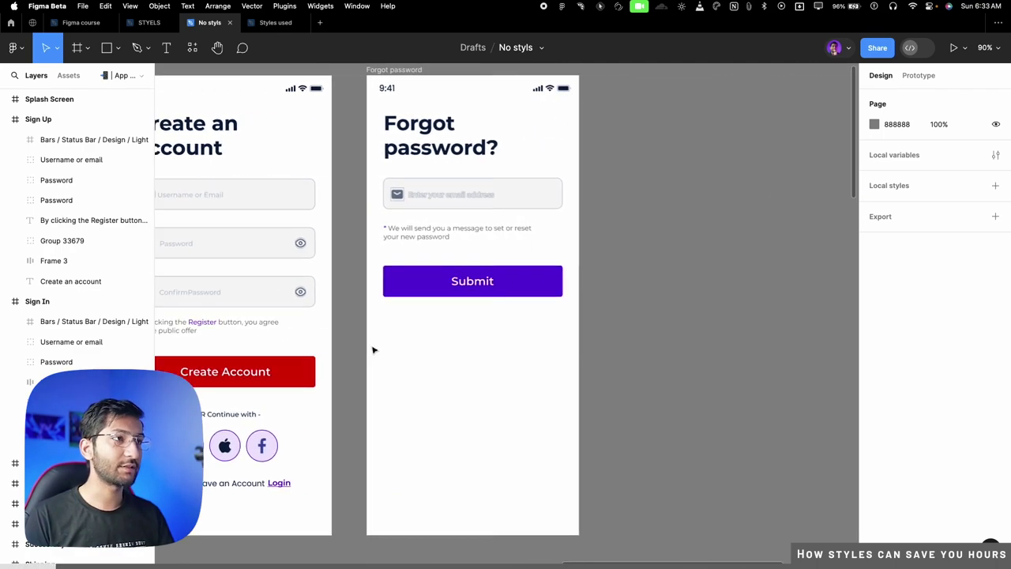
left_click(537, 268)
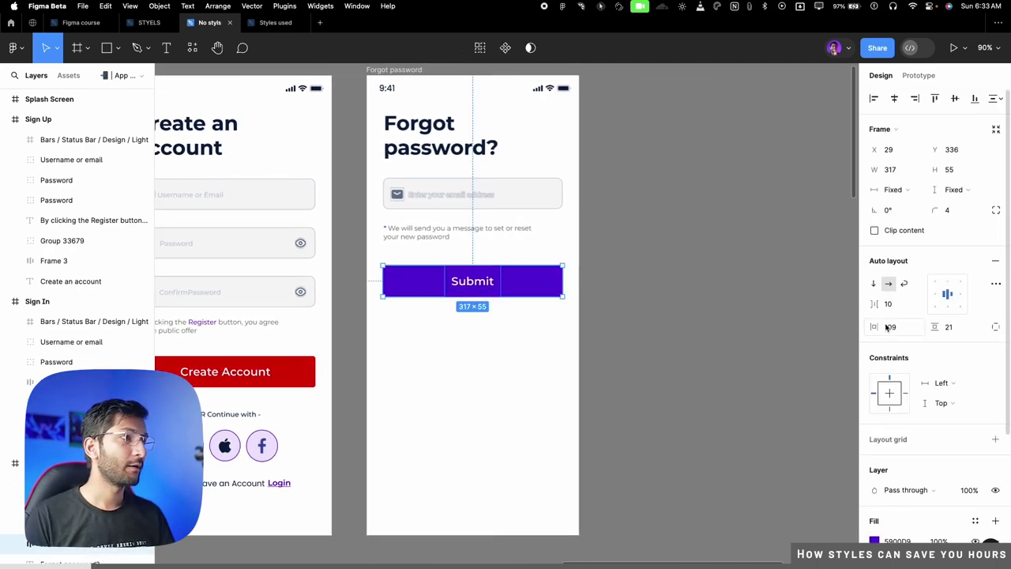
scroll(890, 332, "down", 5)
left_click(473, 357)
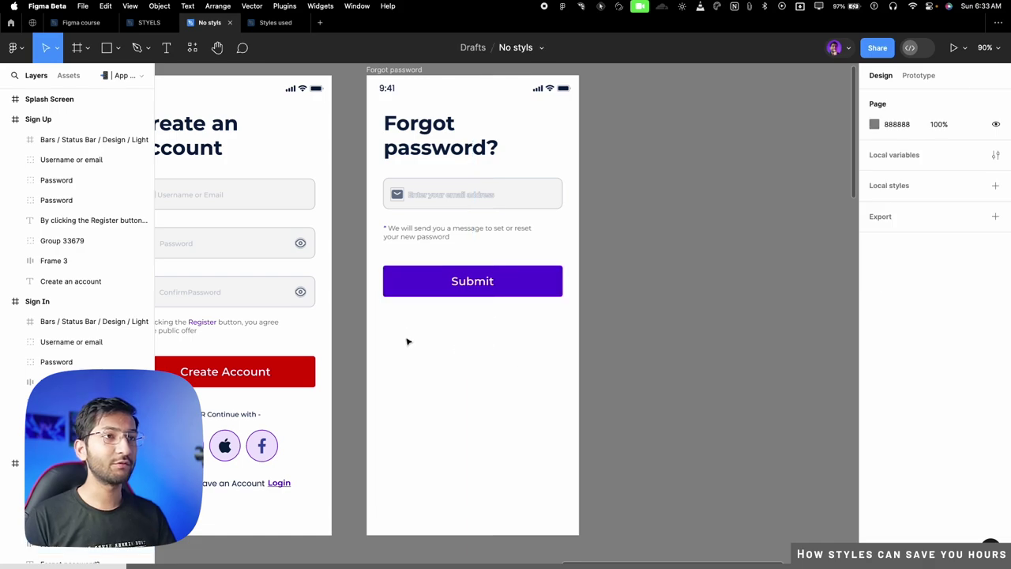
Switch to the Styles used file and inspect which color style fills the Login button on the Sign In screen.
left_click(273, 22)
left_click(209, 22)
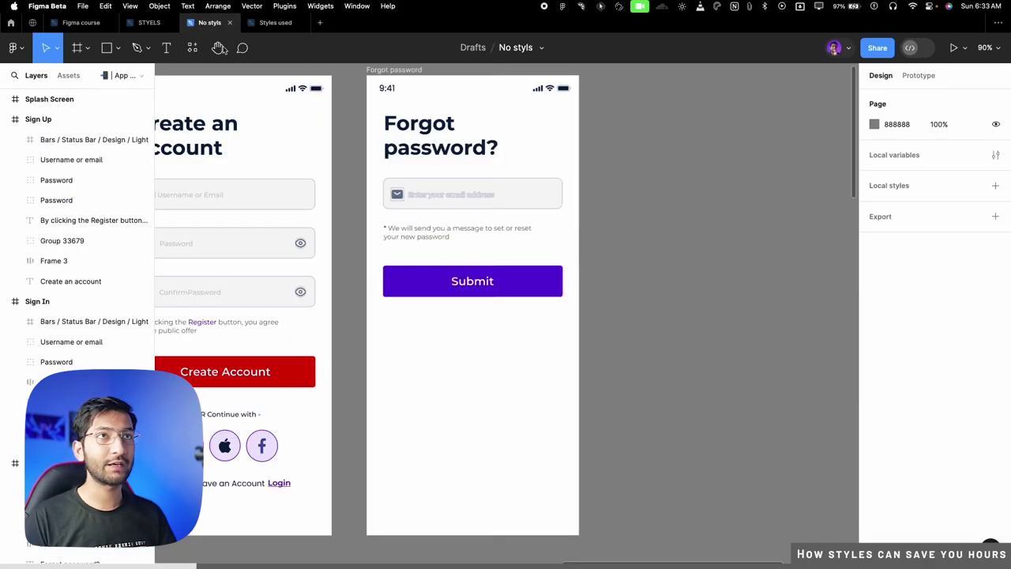
left_click(263, 22)
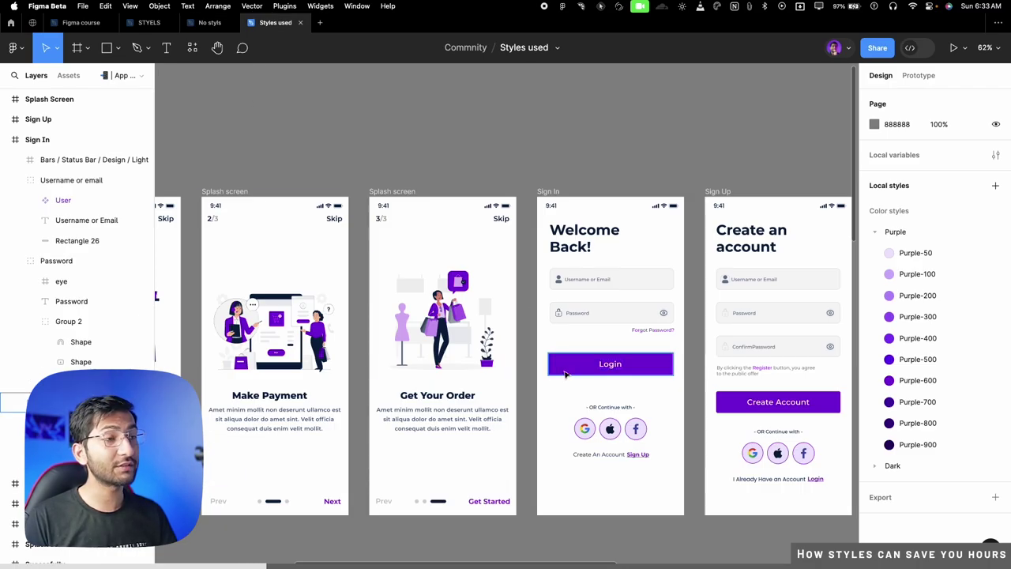
scroll(565, 374, "up", 5)
left_click(490, 348)
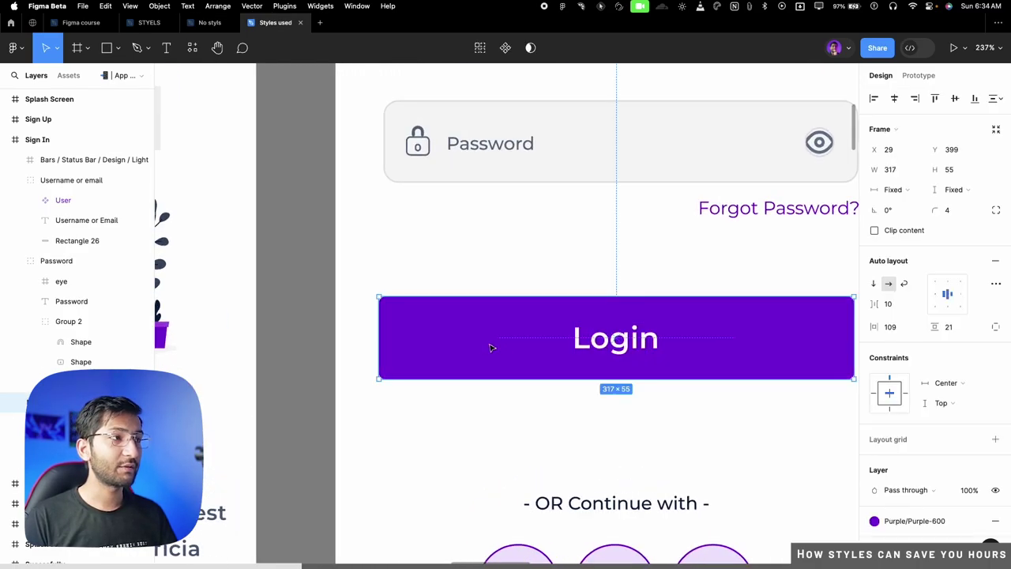
scroll(971, 395, "down", 3)
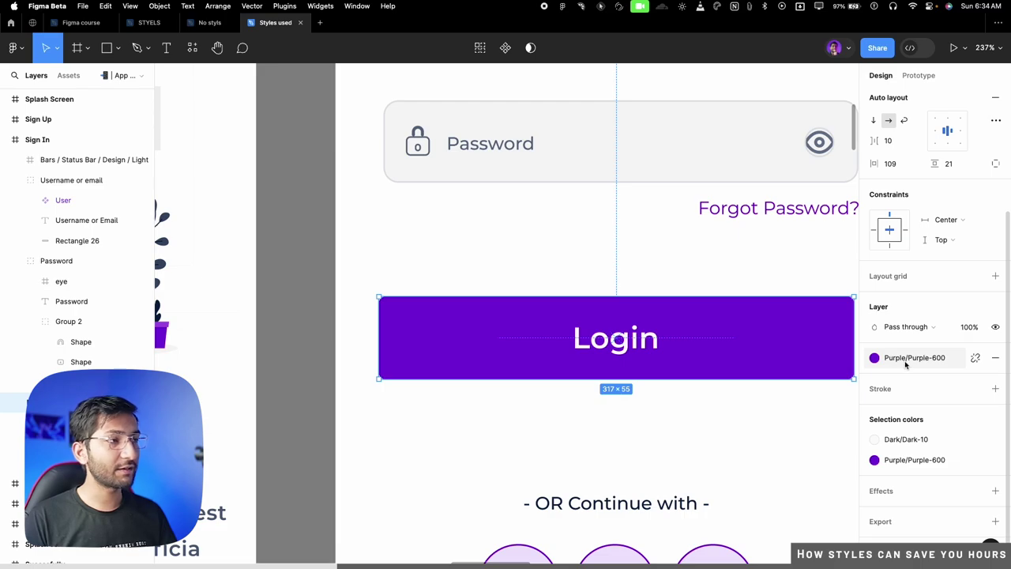
scroll(505, 339, "down", 3)
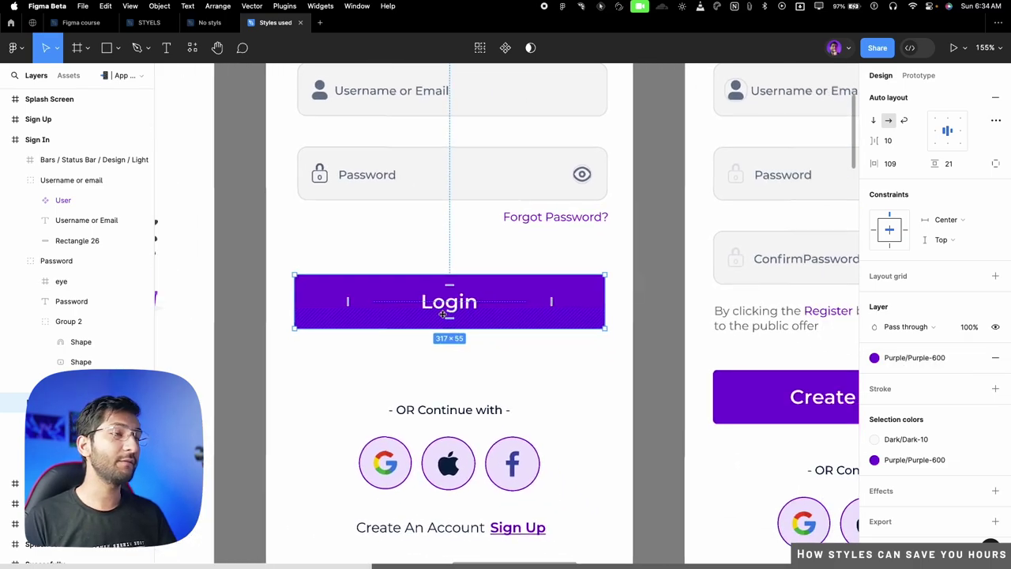
left_click(624, 324)
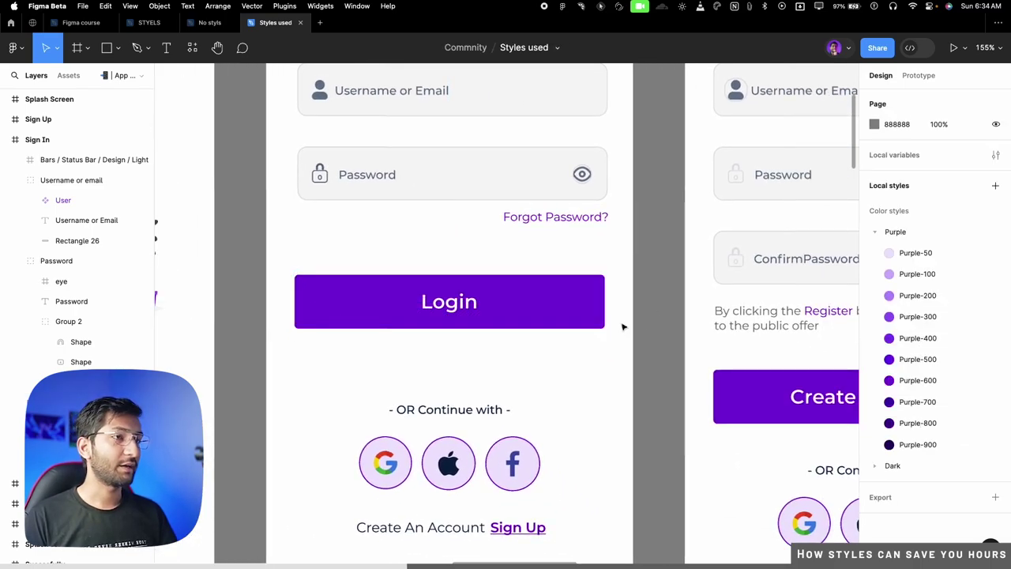
Edit the Purple-600 color style, shifting its hue to red across all the app screens.
scroll(624, 323, "down", 3)
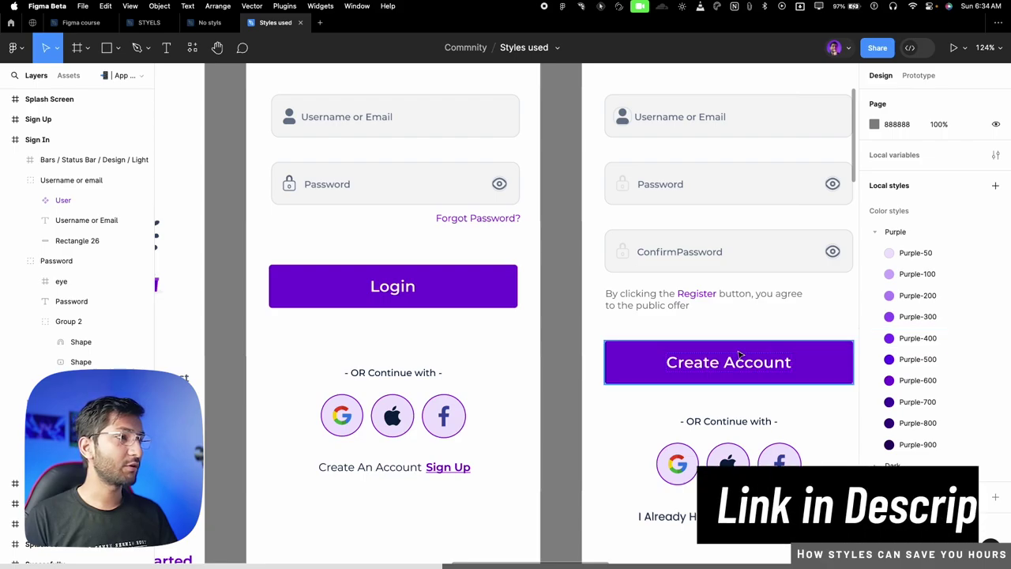
scroll(621, 316, "down", 5)
scroll(621, 315, "down", 4)
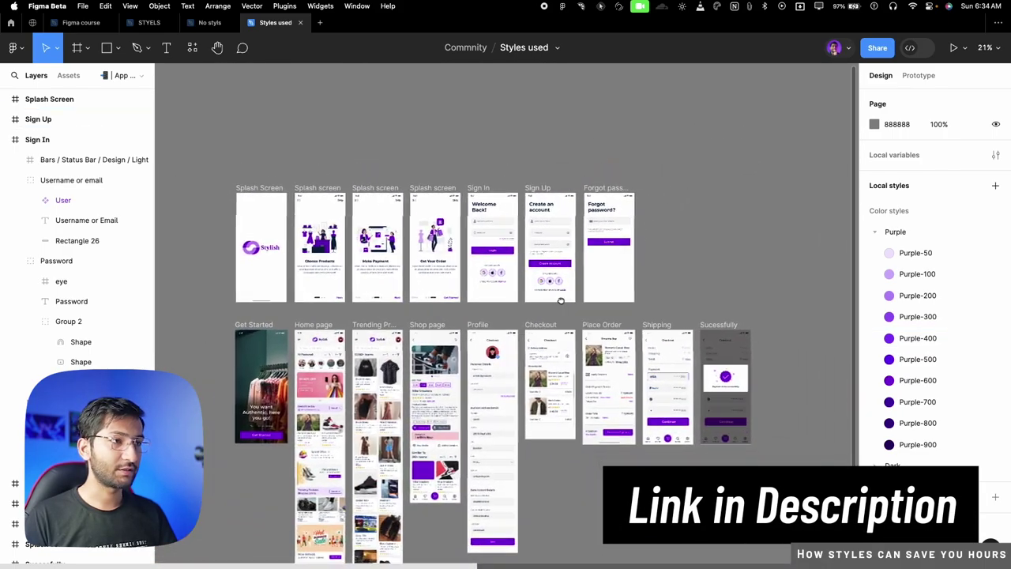
left_click(993, 380)
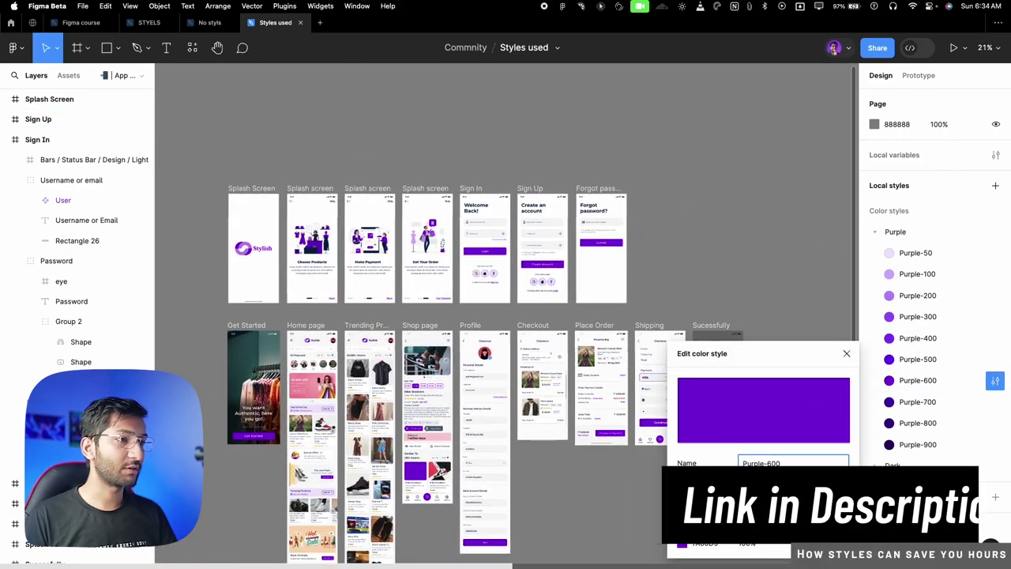
left_click(681, 542)
left_click_drag(626, 408, 670, 409)
key("Escape")
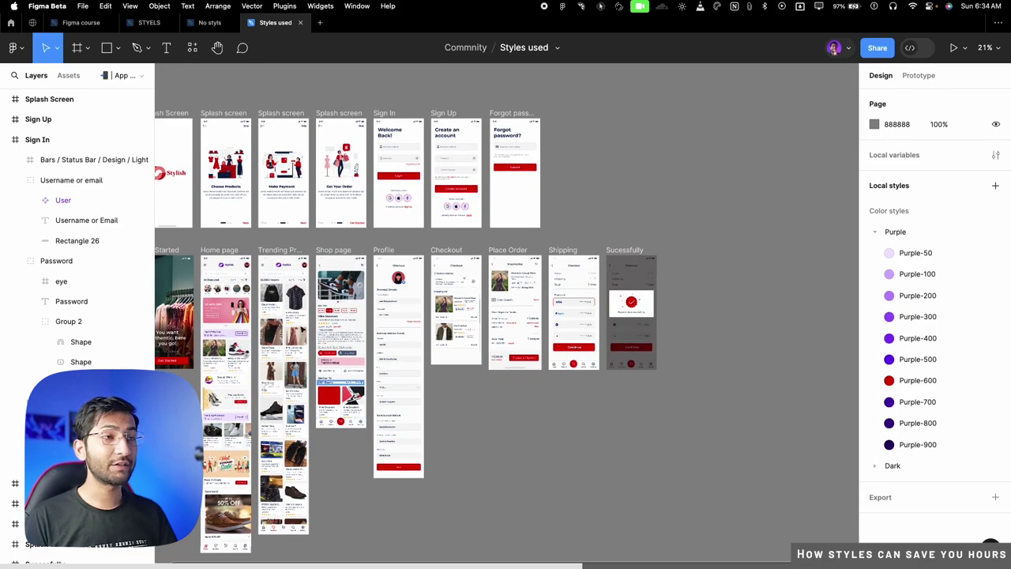
Examine the Sign In screen's Login button up close after the color style change.
scroll(412, 178, "up", 3)
scroll(391, 290, "up", 5)
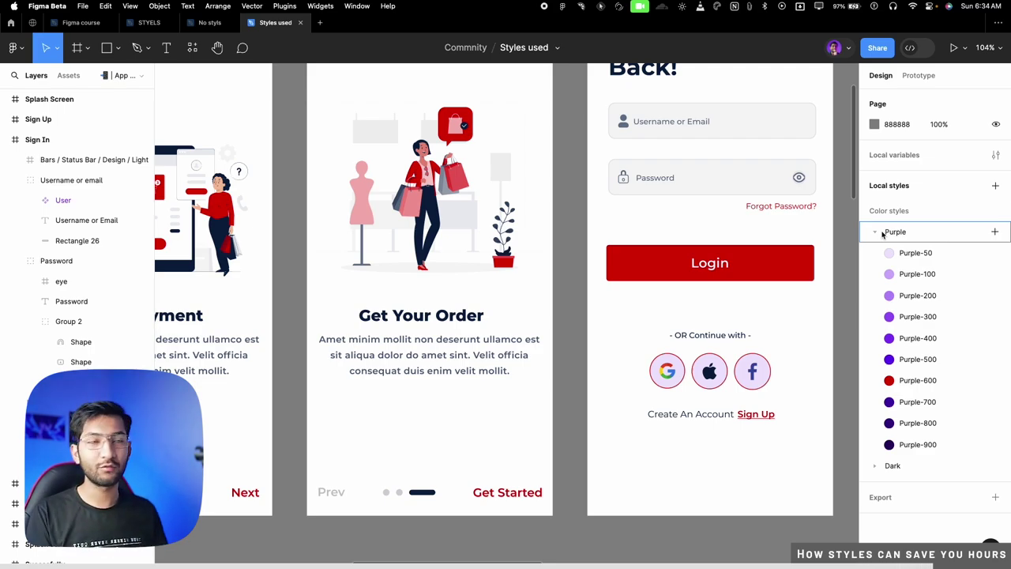
left_click(650, 263)
left_click(585, 324)
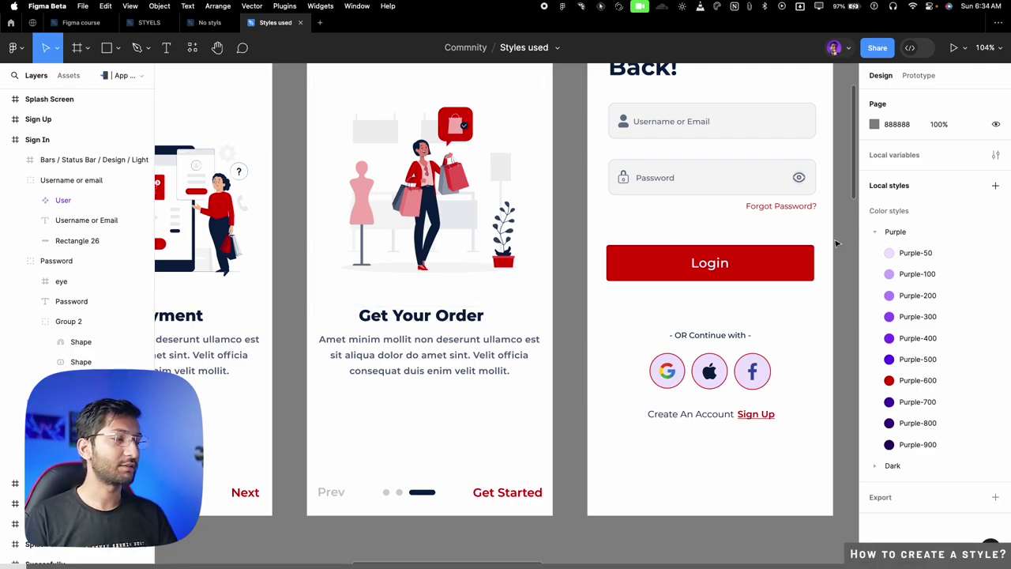
Draw a 188 × 188 square below the Submit button on the Forgot password screen.
scroll(746, 300, "right", 6)
scroll(746, 300, "down", 2)
scroll(677, 329, "right", 8)
scroll(678, 328, "down", 1)
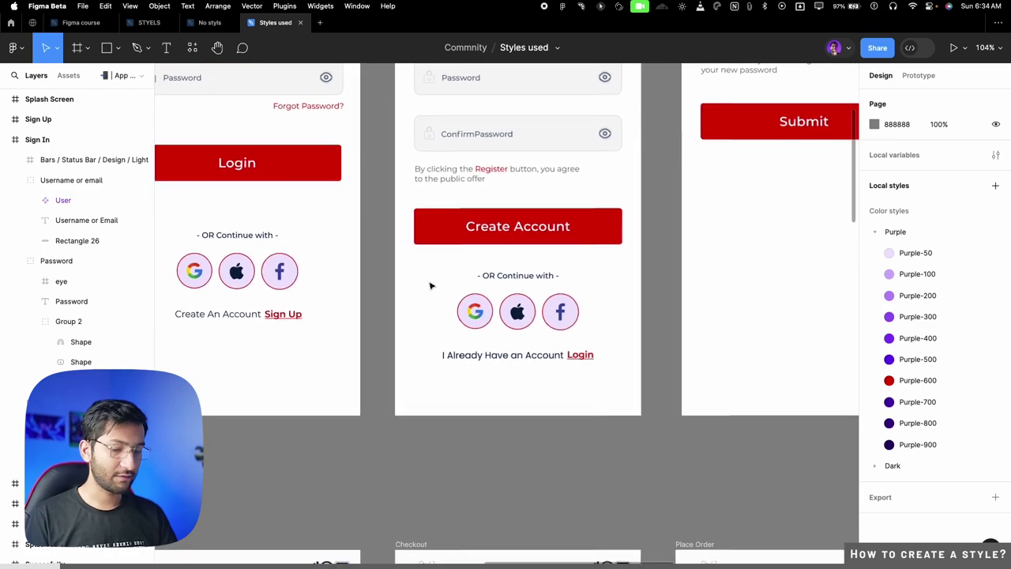
key("r")
left_click_drag(547, 231, 671, 354)
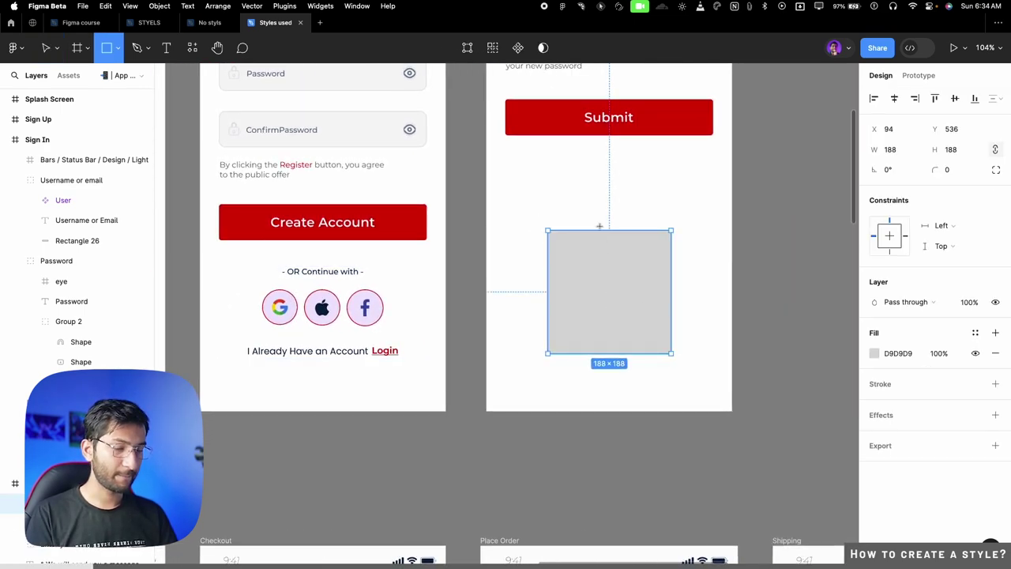
Fill the square with red sampled from the Submit button and change that fill to green 38D900.
key("i")
left_click(560, 125)
scroll(758, 302, "right", 1)
scroll(758, 301, "up", 1)
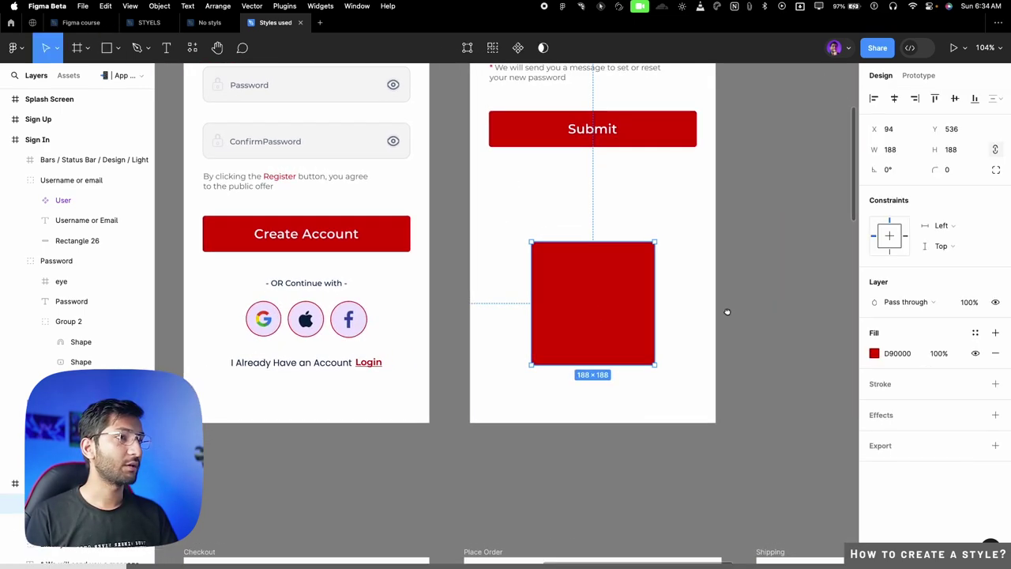
left_click(874, 354)
left_click_drag(802, 410, 776, 410)
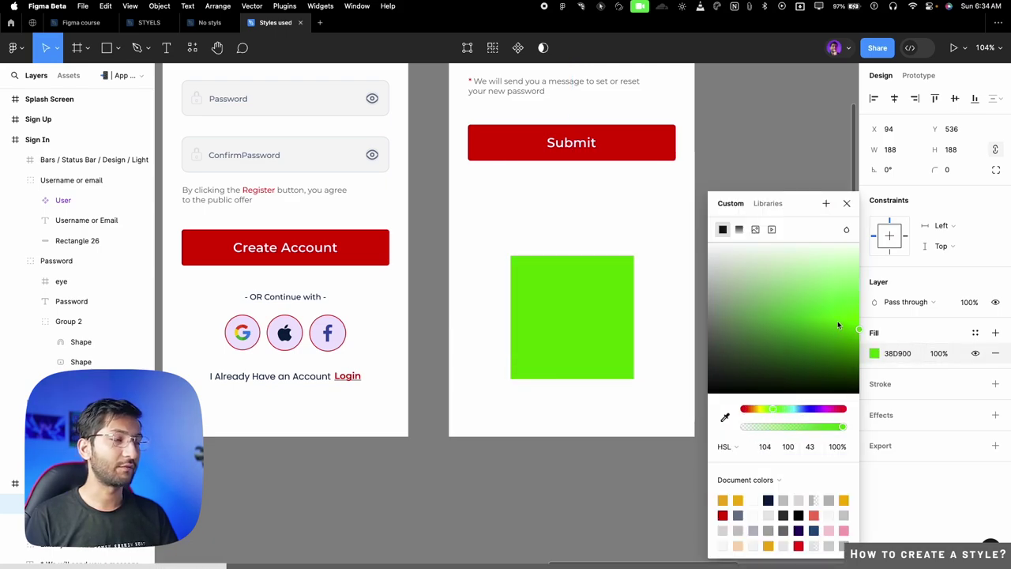
left_click(846, 203)
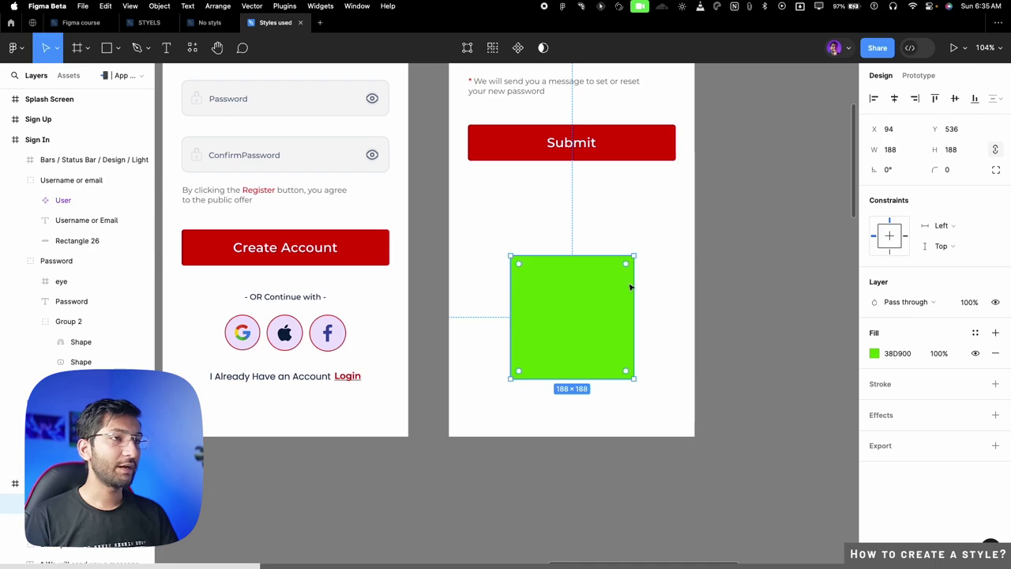
Create a color style named Green from the square's fill, leaving the description empty.
left_click(975, 333)
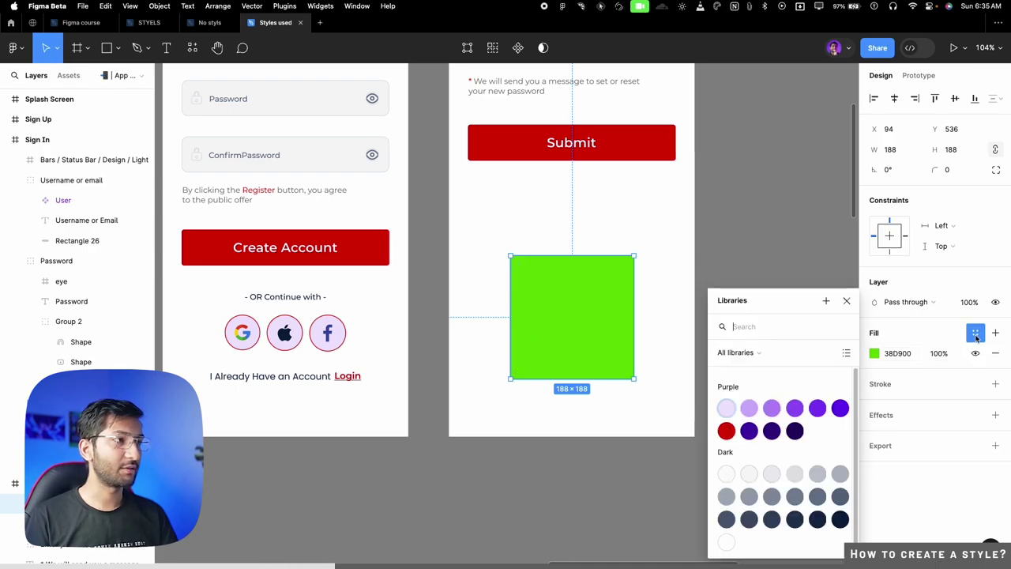
left_click(826, 302)
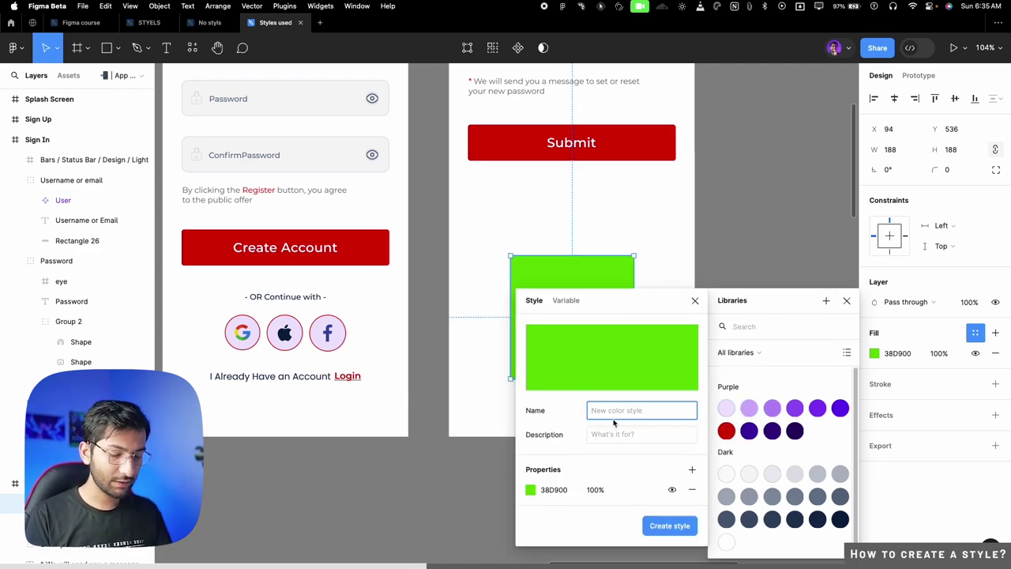
type("Gree")
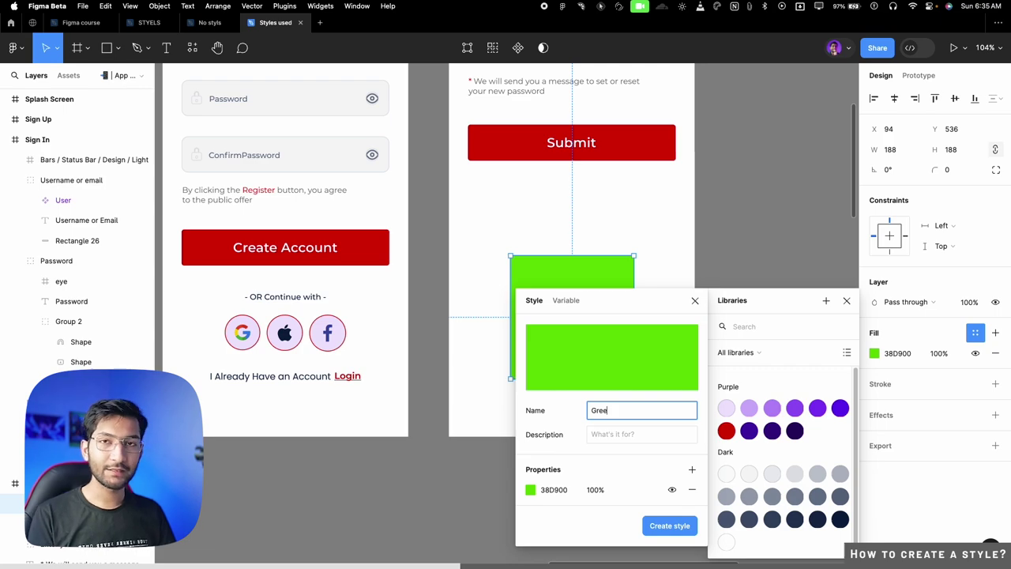
type("n")
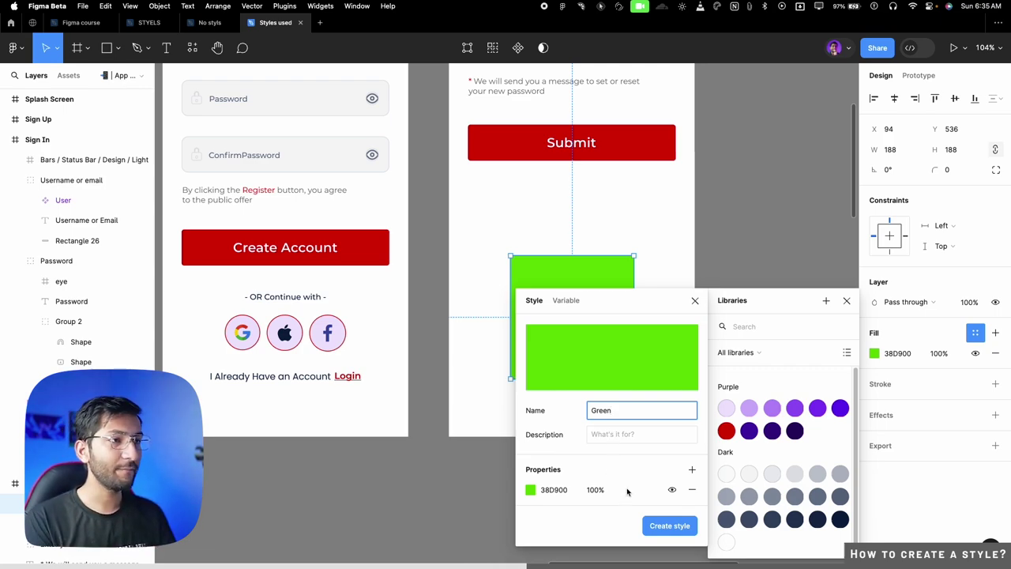
left_click(600, 436)
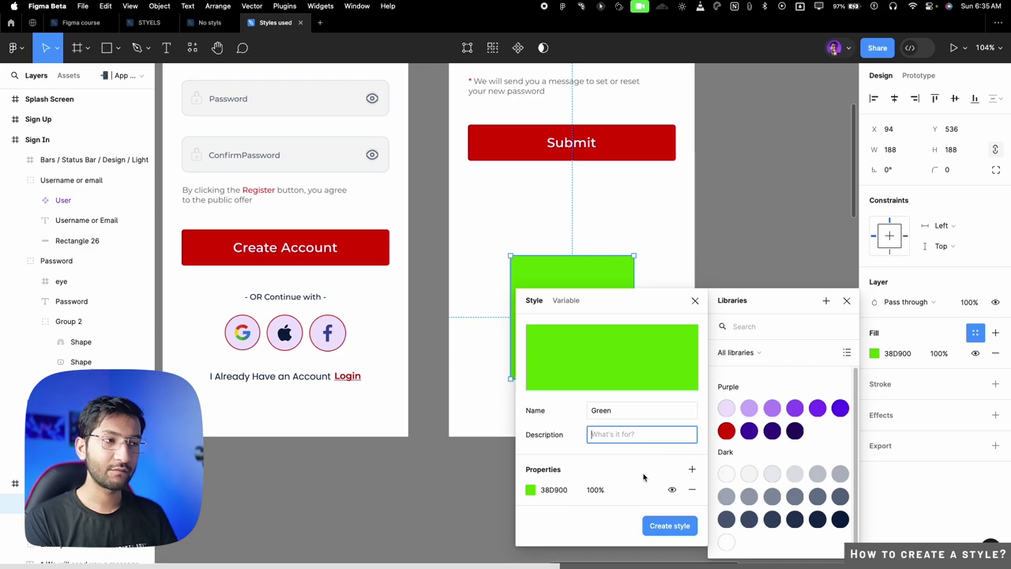
left_click(670, 526)
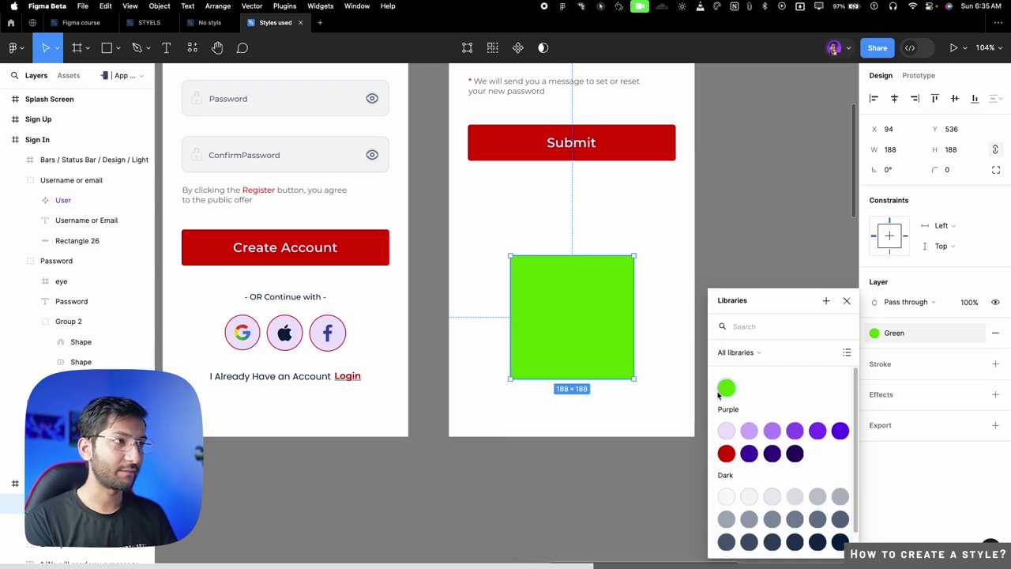
left_click(846, 300)
left_click(796, 259)
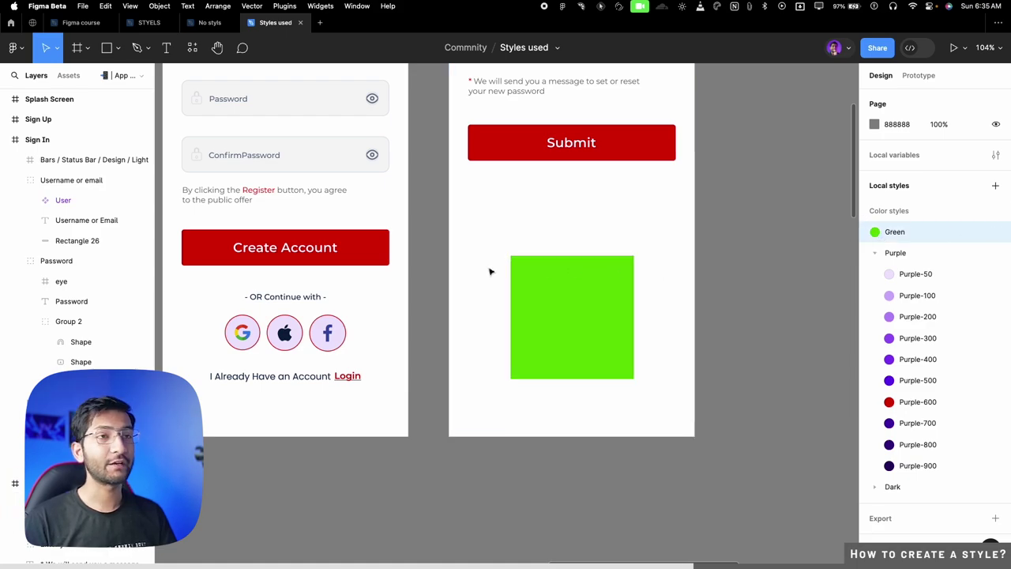
Try the Green color style as the fill of the Sign In screen's Login button and undo it.
scroll(490, 271, "down", 5)
scroll(490, 269, "left", 5)
scroll(474, 260, "up", 1)
left_click(454, 252)
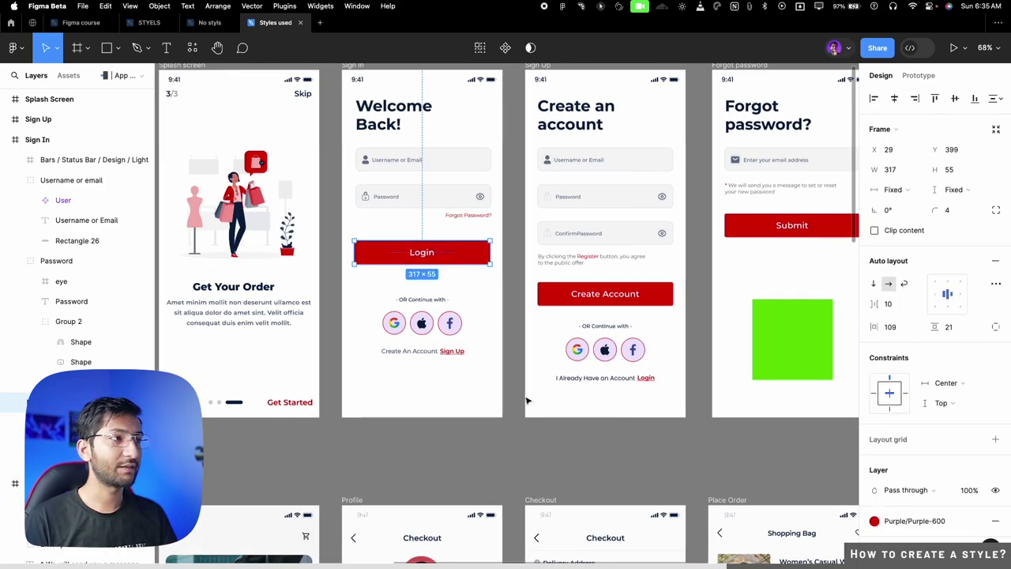
scroll(901, 292, "down", 5)
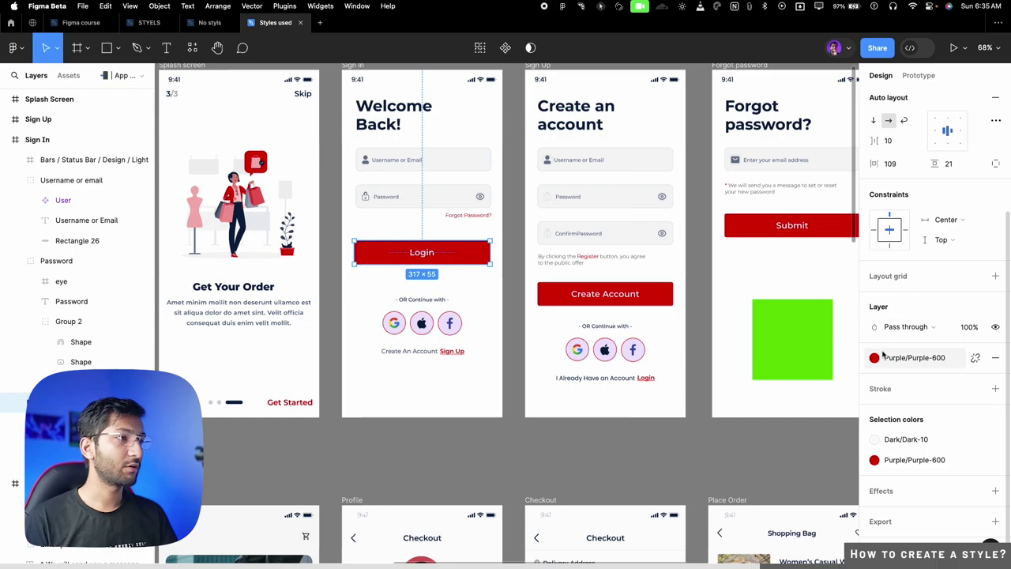
left_click(916, 357)
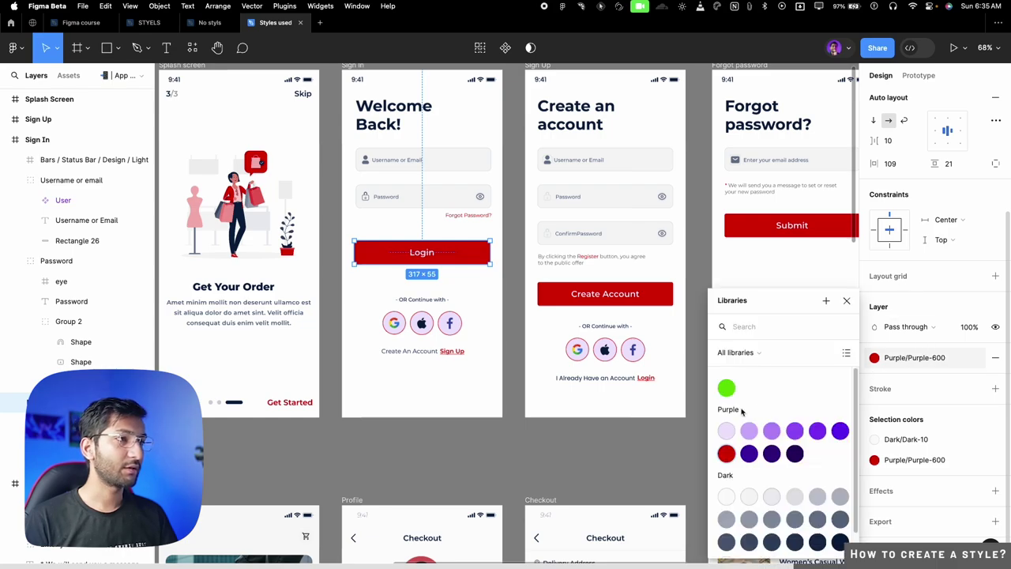
left_click(726, 388)
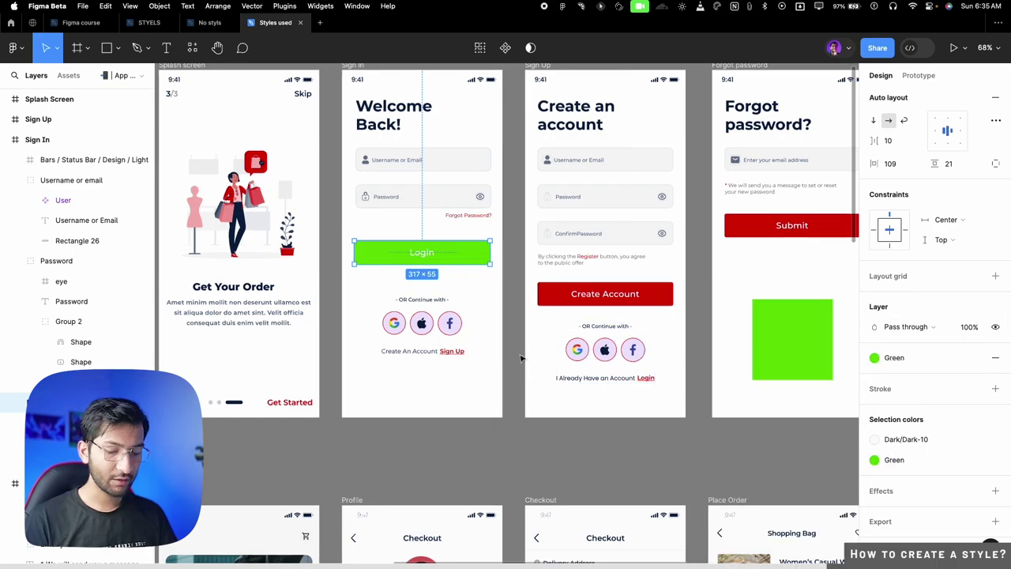
key("super+z")
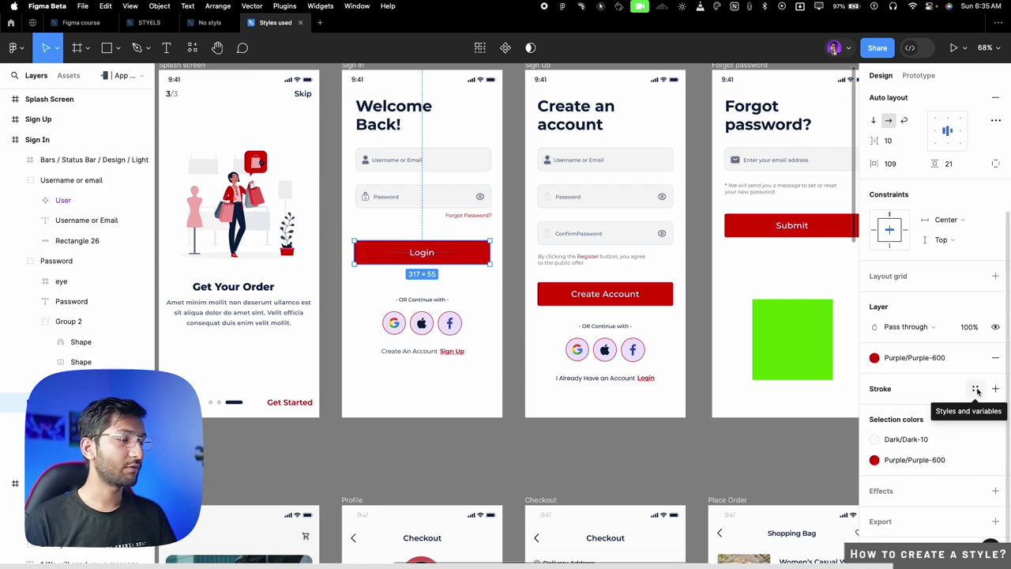
Apply the Green color style as the stroke of the Sign In screen's Login button and inspect the outline up close.
left_click(976, 390)
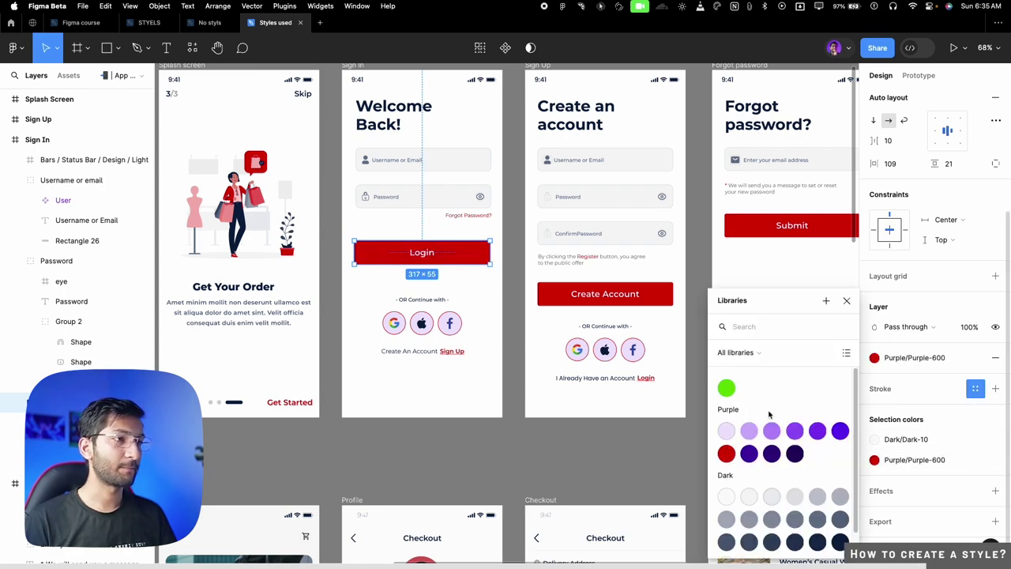
left_click(729, 388)
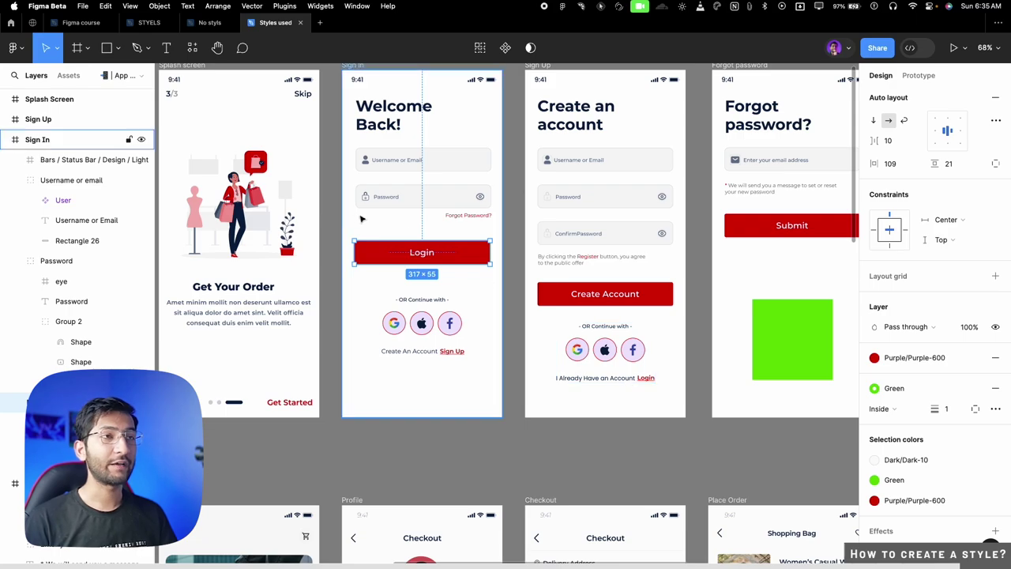
scroll(387, 324, "up", 10)
scroll(468, 387, "up", 10)
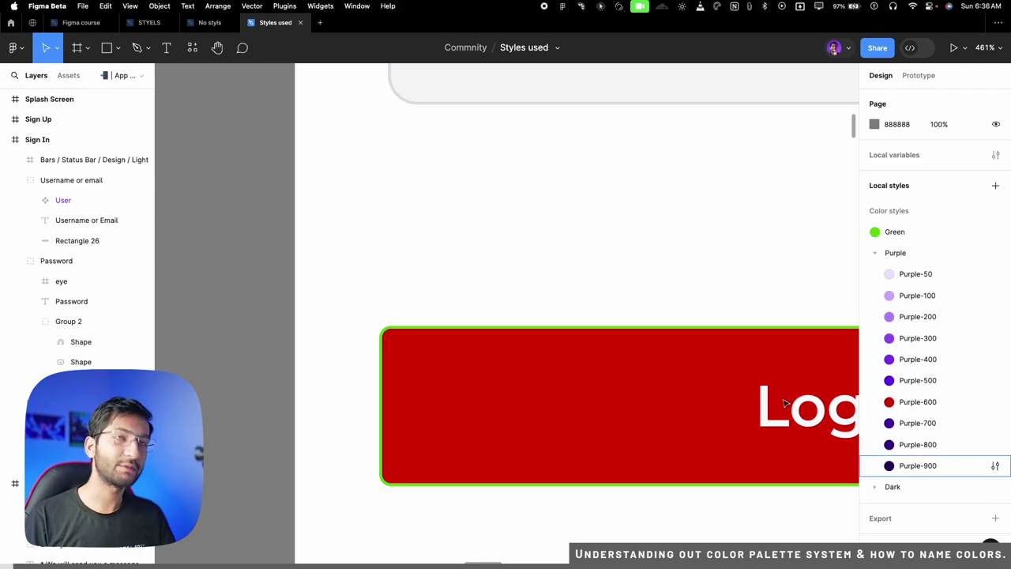
Switch to the Figma course file and show the COLORS slide with the interface hidden.
left_click(79, 22)
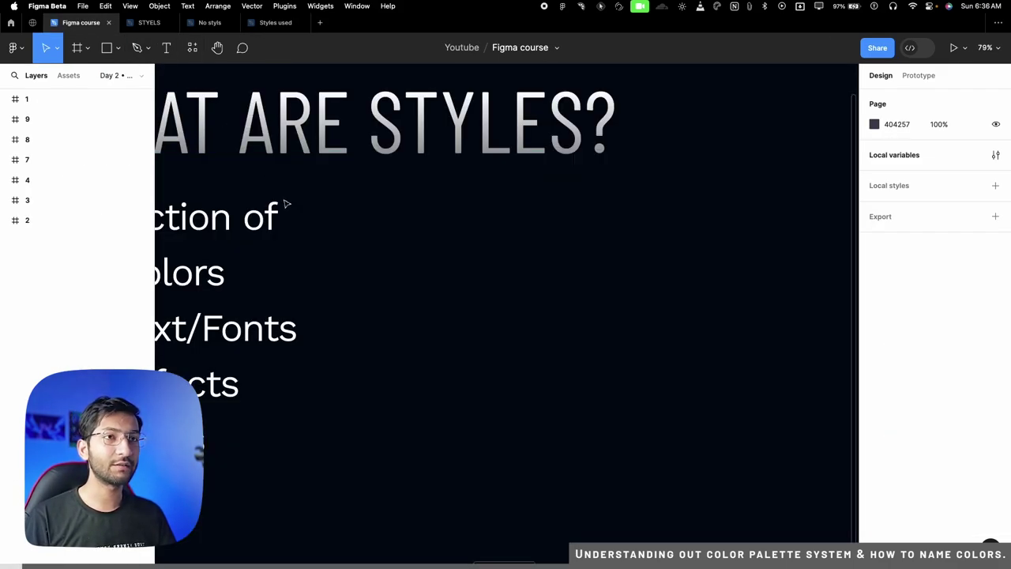
key("n")
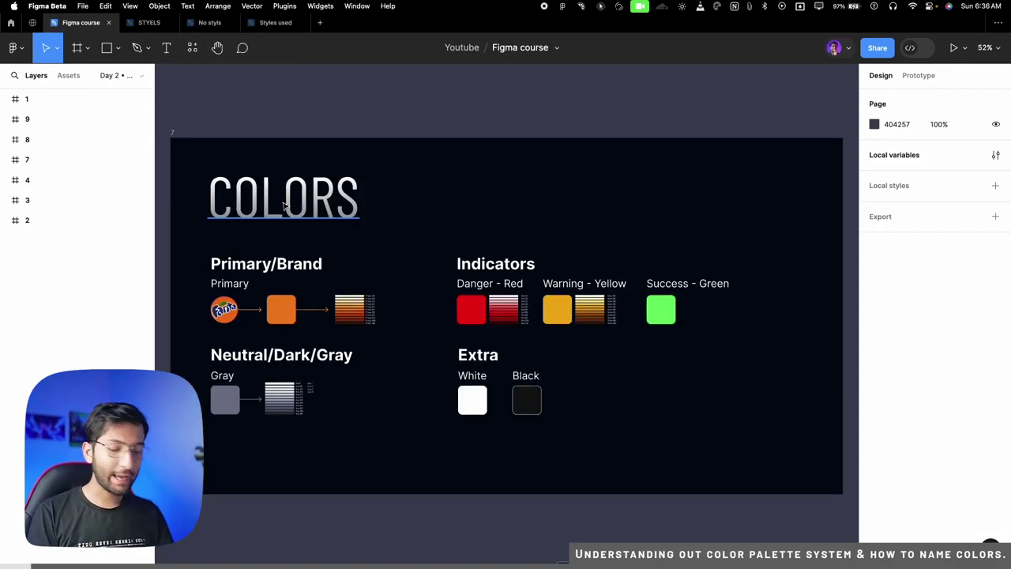
key("super+backslash")
key("shift+n")
key("n")
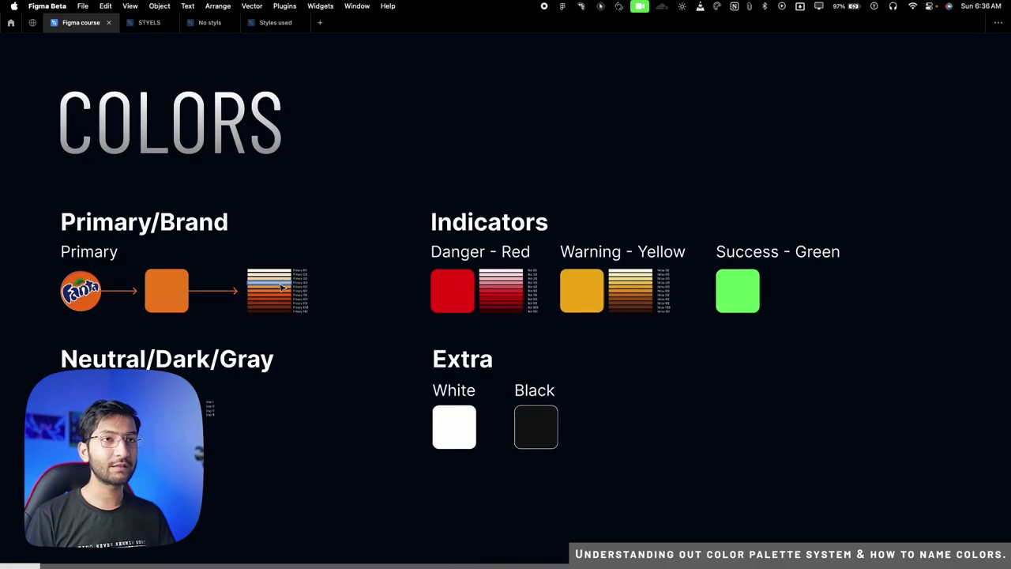
Examine the Primary/Brand section of the COLORS slide, from the Fanta logo to the brand color derived from it.
left_click(169, 239)
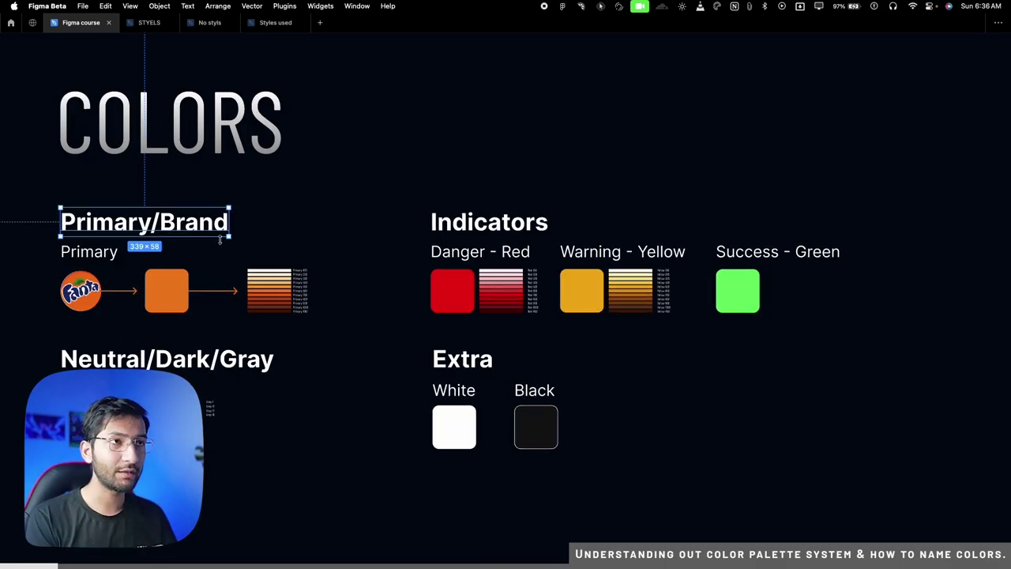
left_click(98, 290)
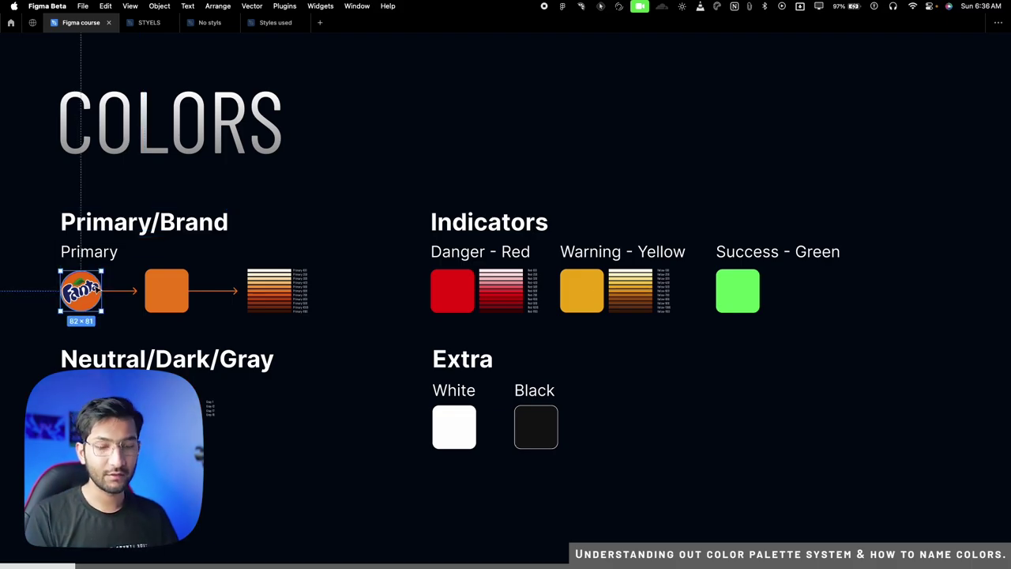
scroll(63, 298, "up", 10)
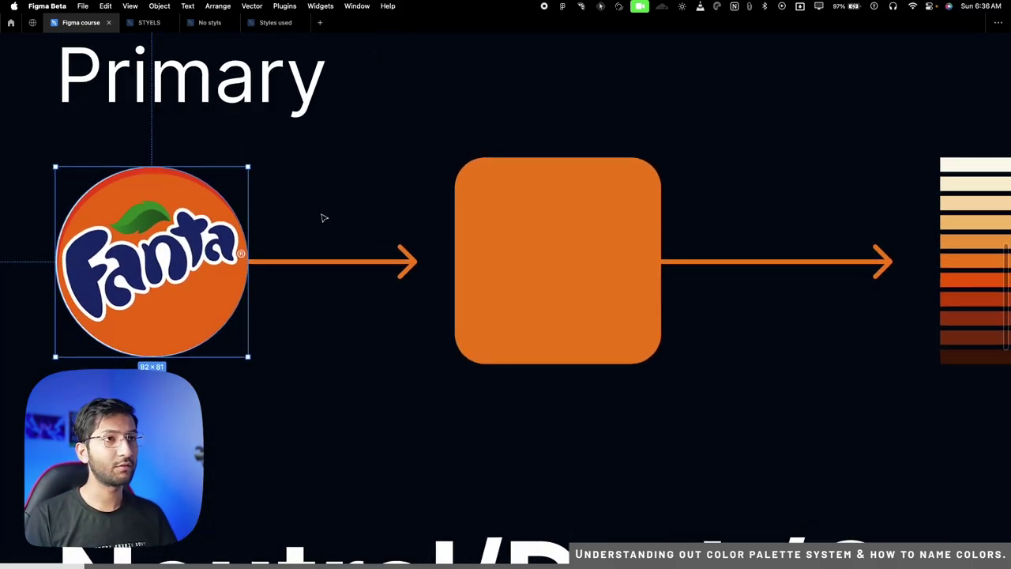
scroll(323, 218, "up", 2)
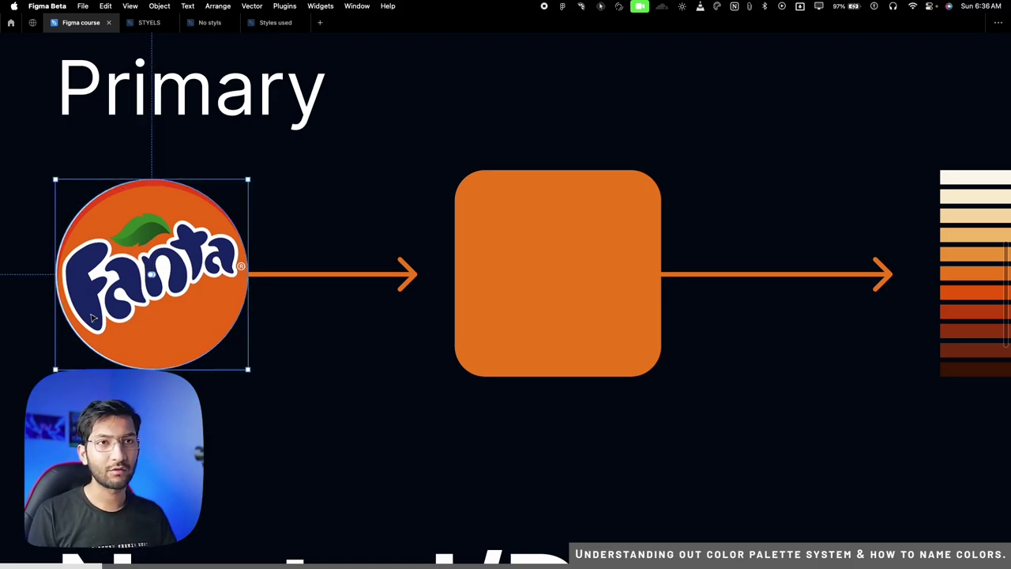
left_click(289, 214)
scroll(343, 219, "down", 5)
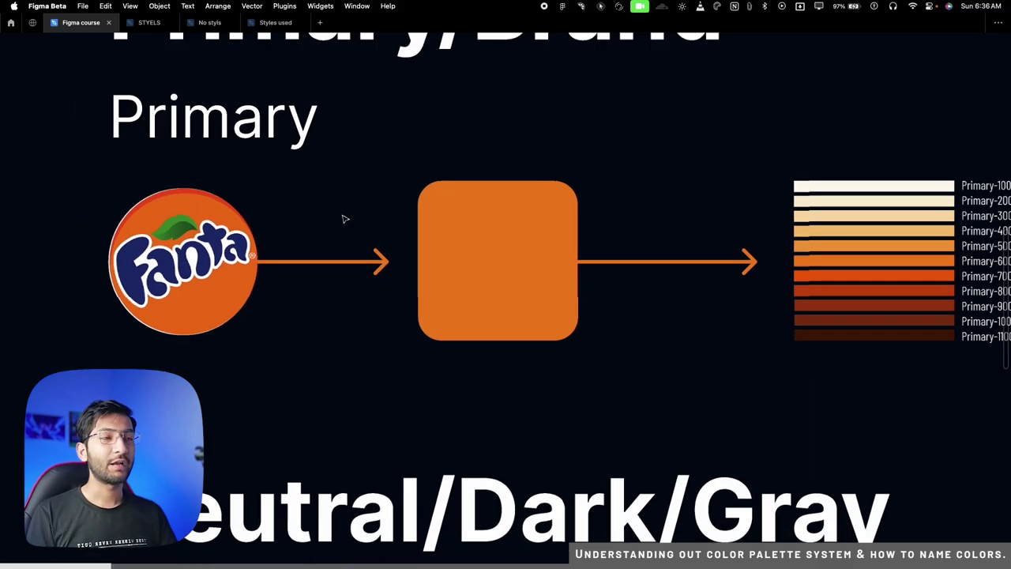
Examine the primary color's shade scale, checking individual light and dark swatches from Primary-100 to Primary-1100.
scroll(402, 219, "right", 3)
scroll(557, 255, "up", 5)
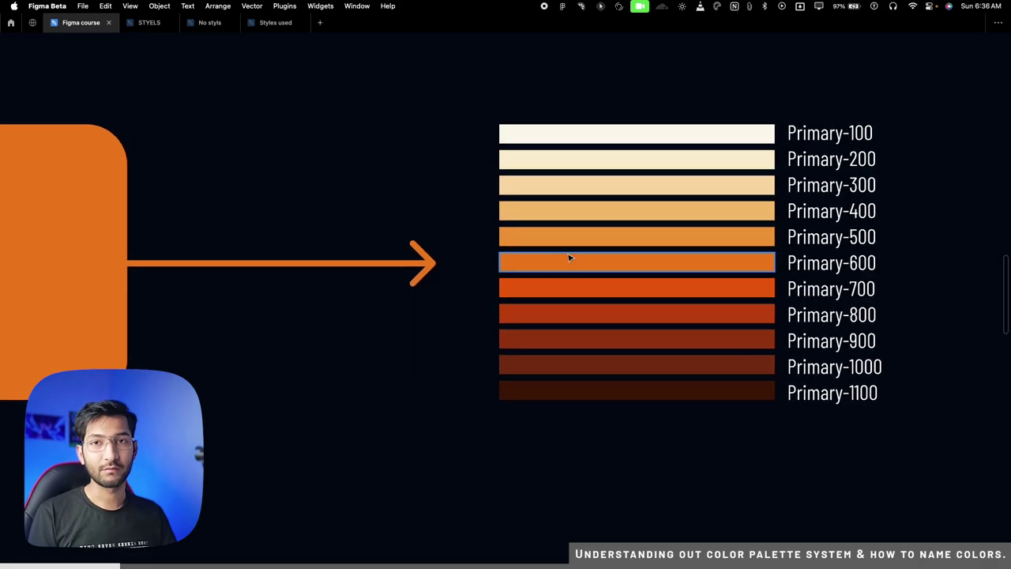
scroll(568, 255, "right", 2)
left_click(537, 266)
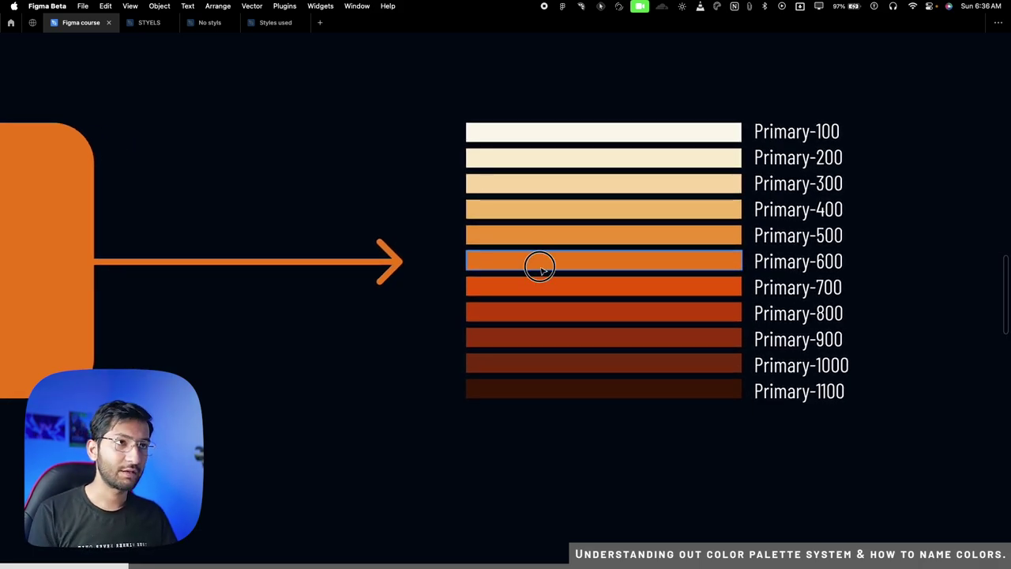
left_click(532, 162)
left_click(531, 187)
left_click(526, 336)
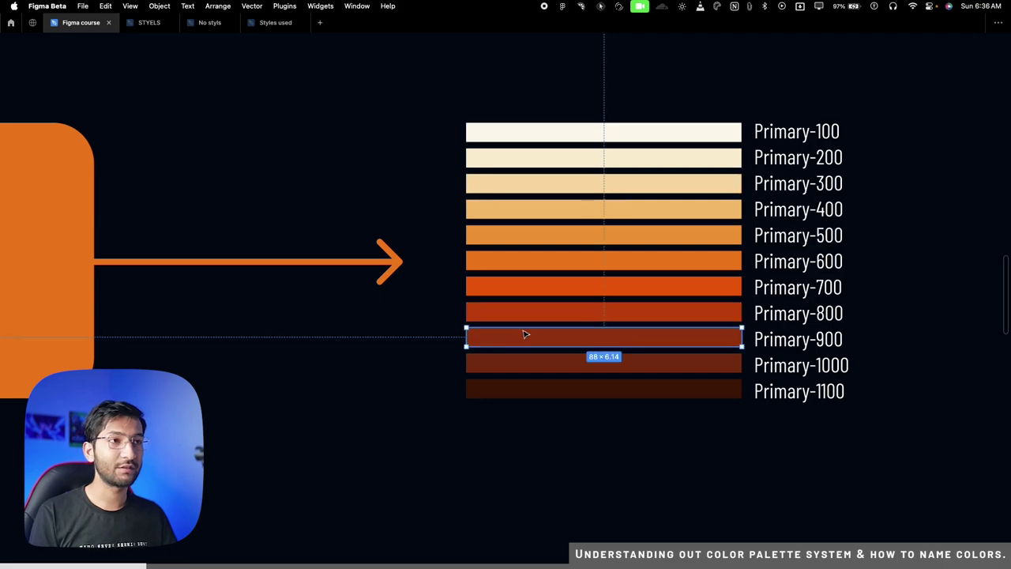
left_click(534, 364)
left_click(558, 387)
scroll(553, 398, "right", 3)
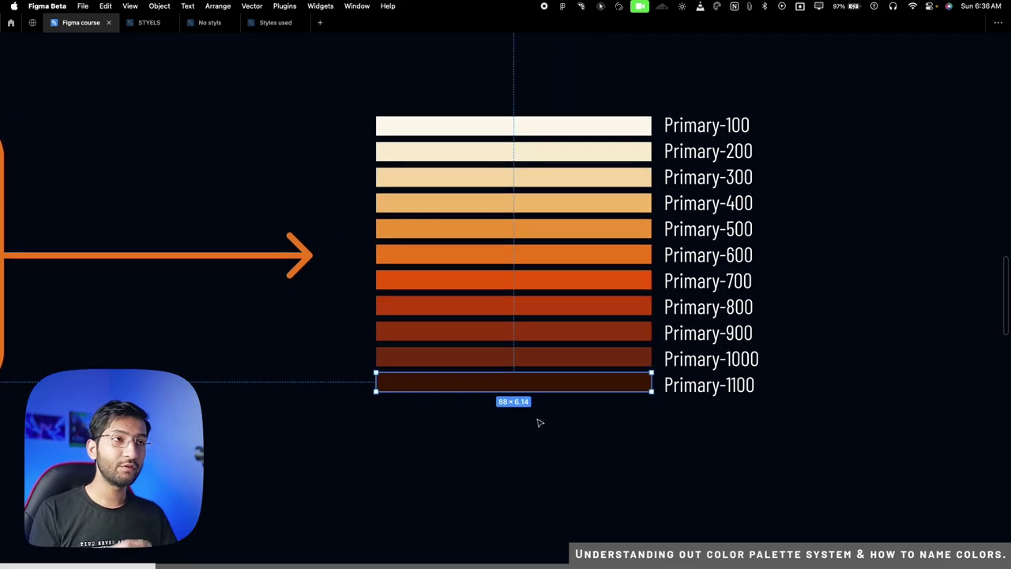
left_click(544, 437)
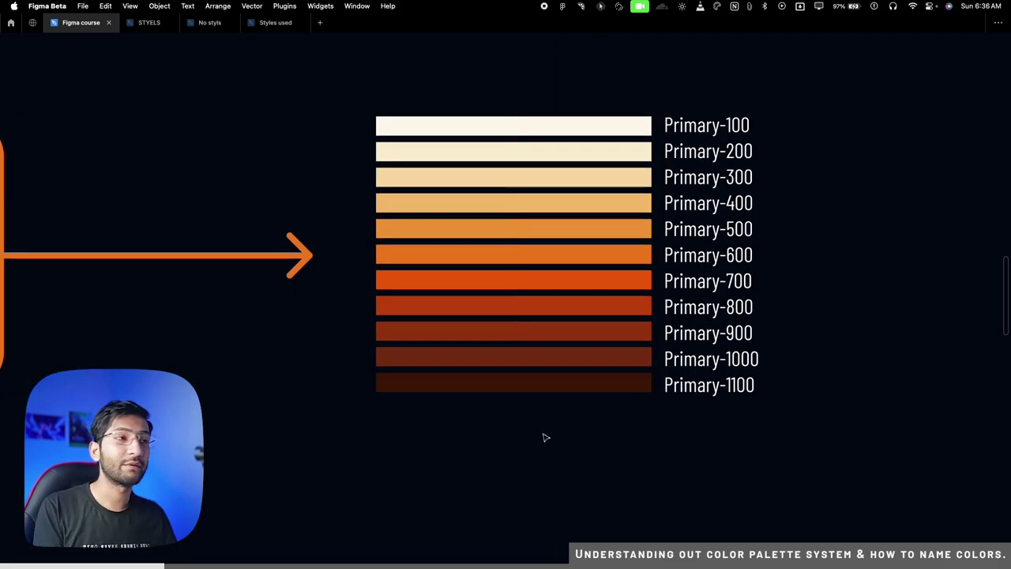
Examine how shades are named in the primary palette, using the Primary-700 swatch and its label.
scroll(474, 379, "right", 10)
scroll(473, 379, "up", 2)
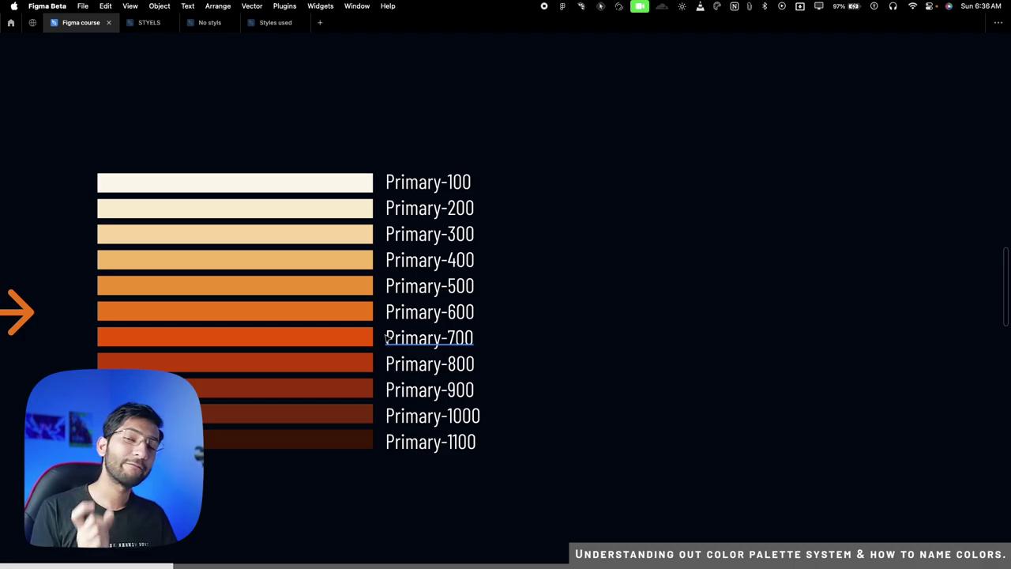
left_click(220, 348)
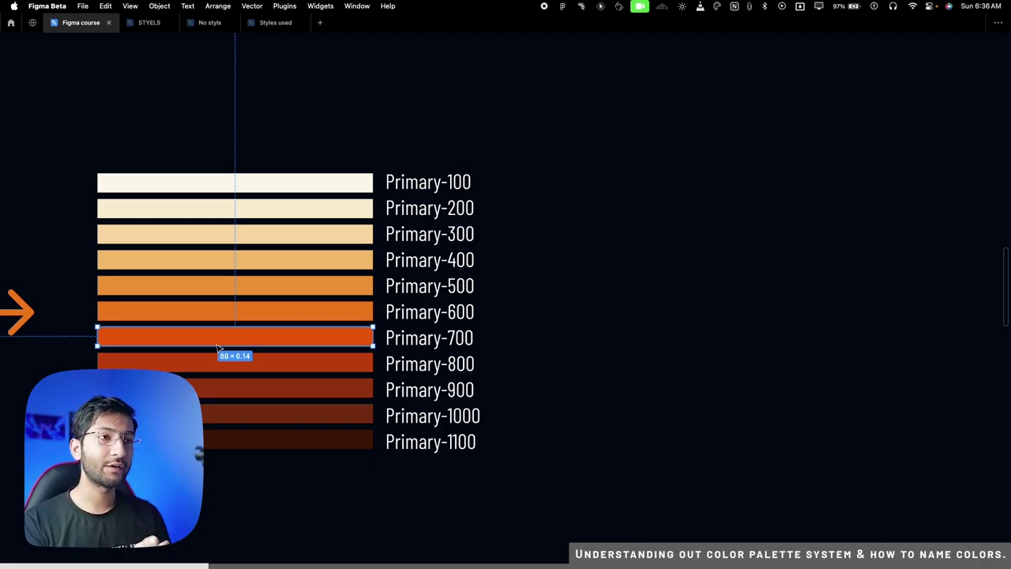
left_click(437, 344)
left_click(542, 336)
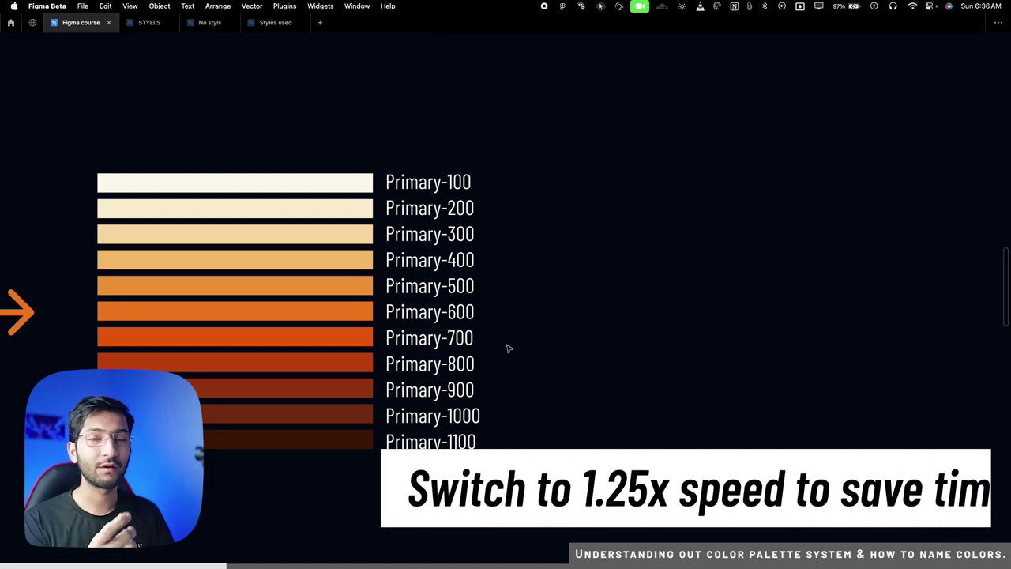
left_click(446, 345)
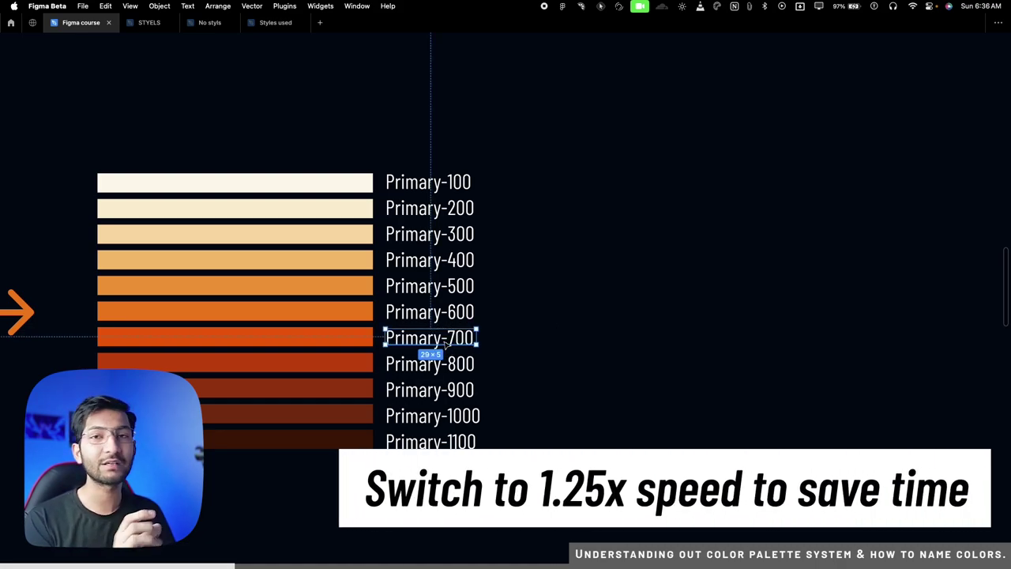
Examine the two parts of the Primary-100 label, the color name and the shade number.
scroll(491, 310, "up", 2)
left_click(494, 303)
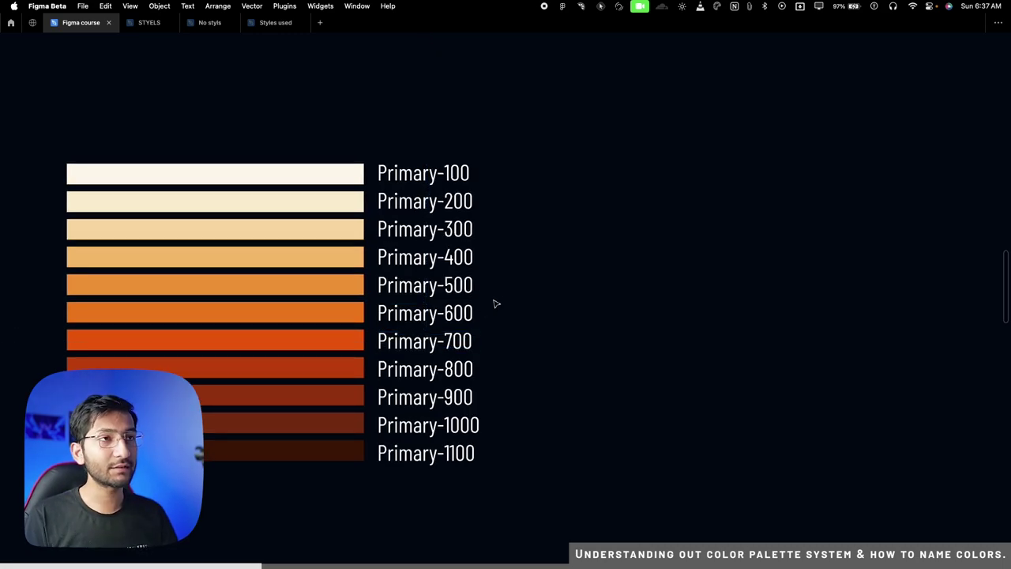
double_click(419, 173)
scroll(444, 151, "up", 2)
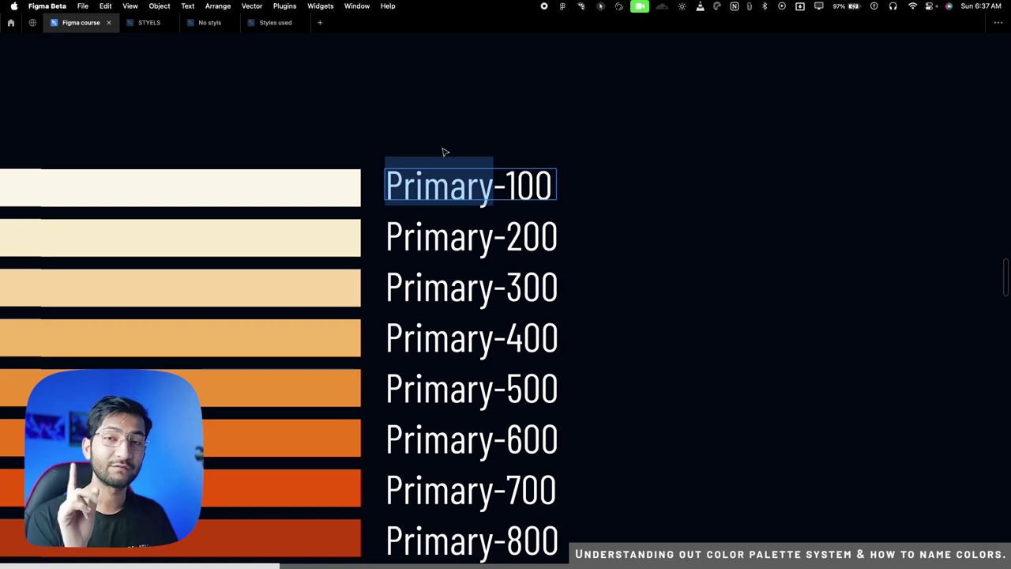
key("Escape")
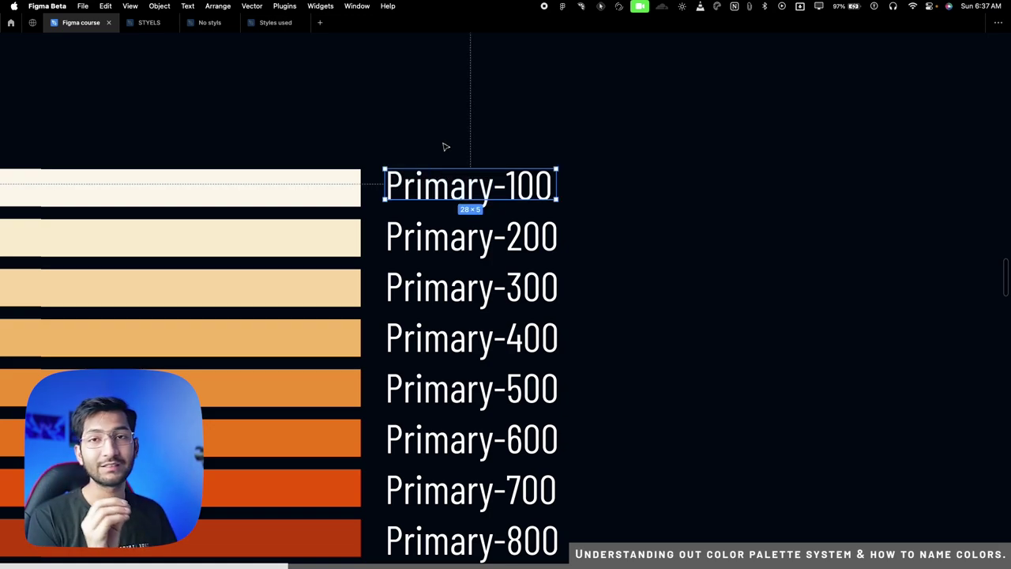
double_click(462, 181)
left_click(464, 181)
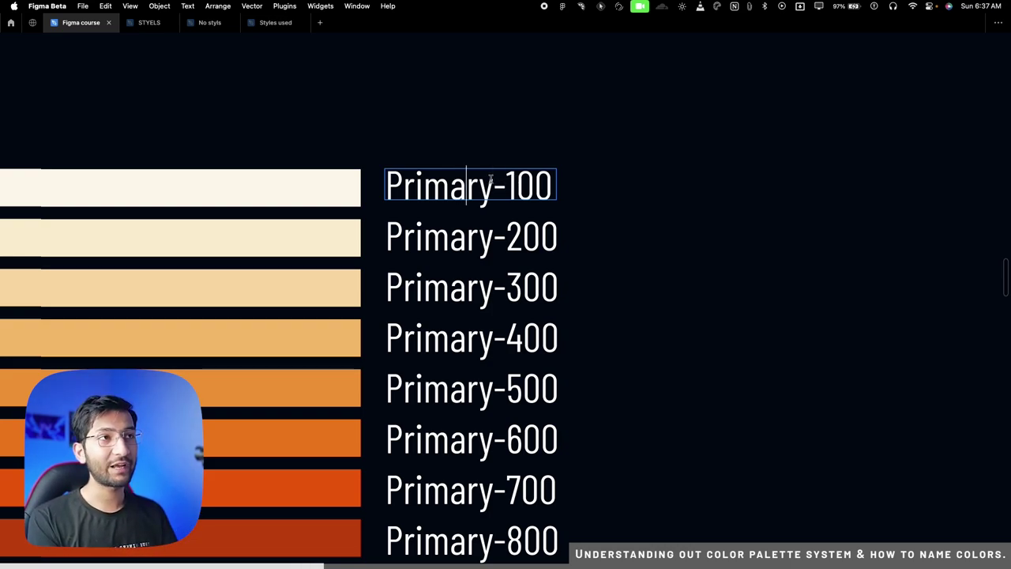
key("Escape")
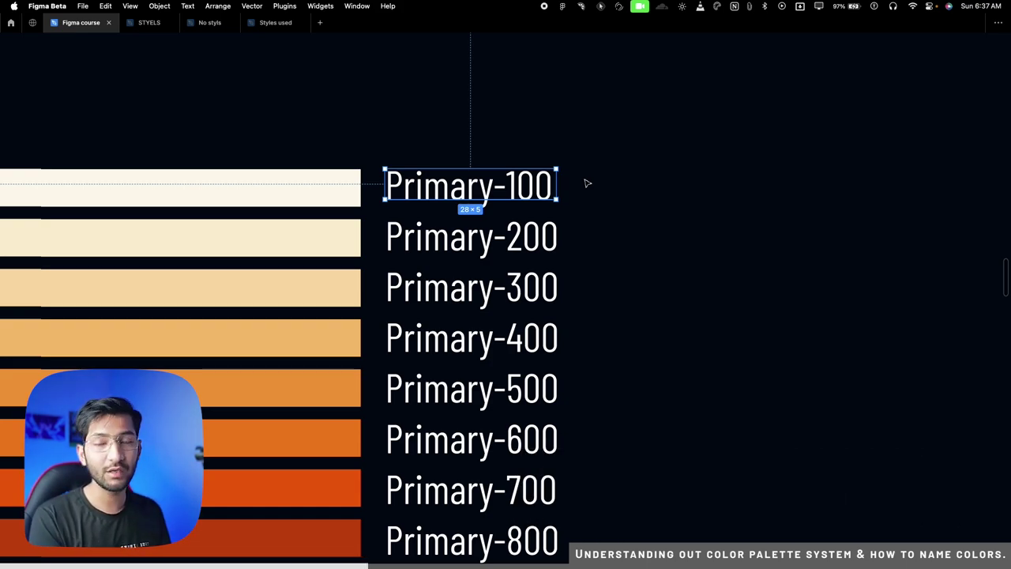
left_click(584, 183)
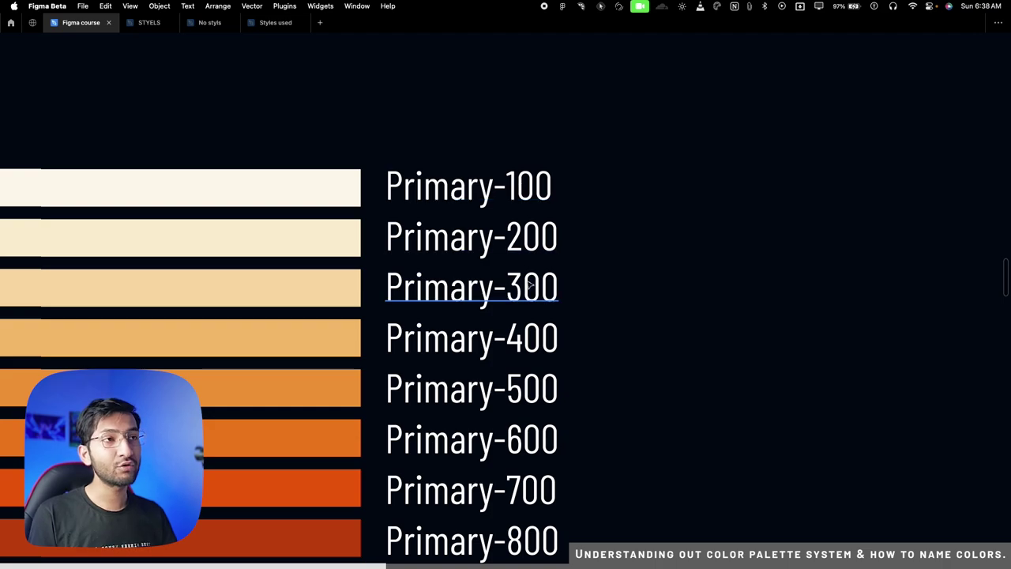
Examine the shade numbering by going through the labels Primary-100 to Primary-500 and the darkest one, Primary-1100.
left_click(525, 197)
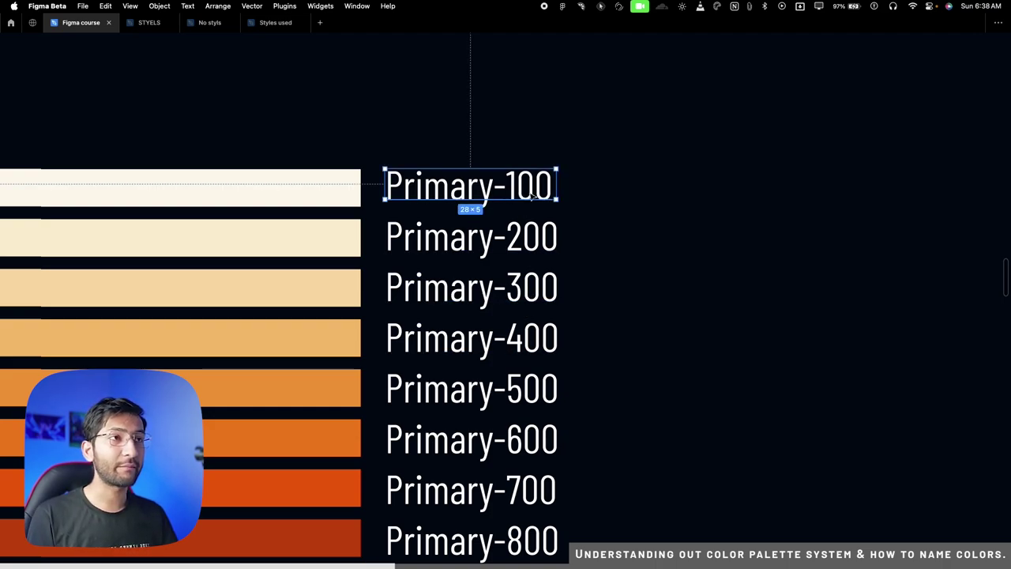
left_click(521, 236)
left_click(517, 288)
left_click(514, 339)
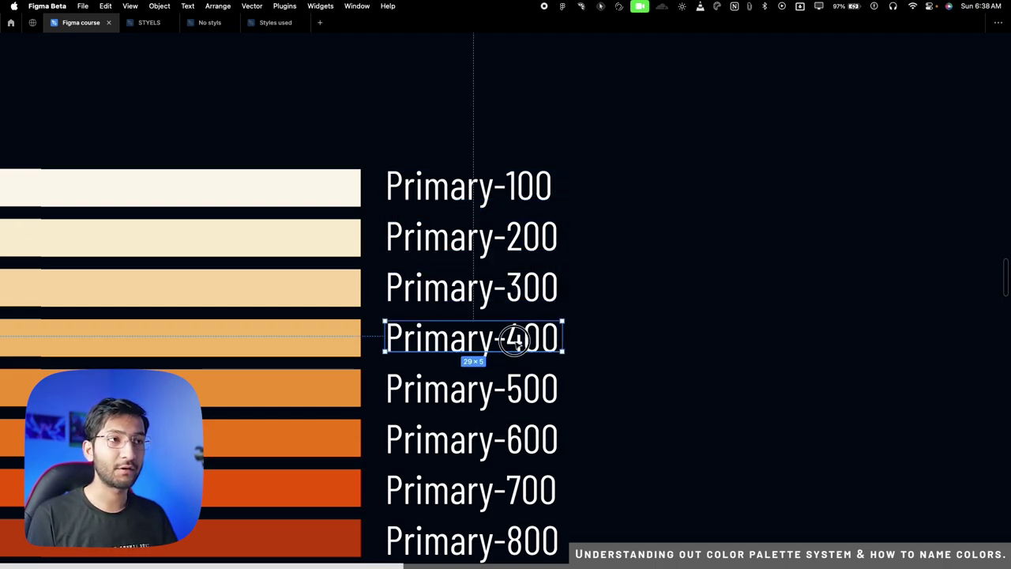
left_click(522, 391)
left_click(584, 298)
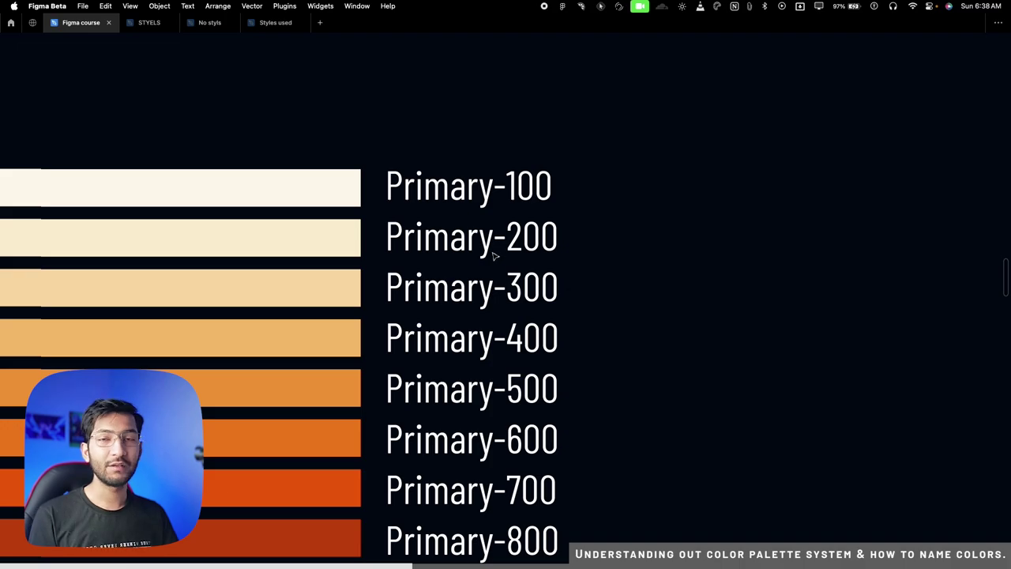
scroll(481, 300, "down", 5)
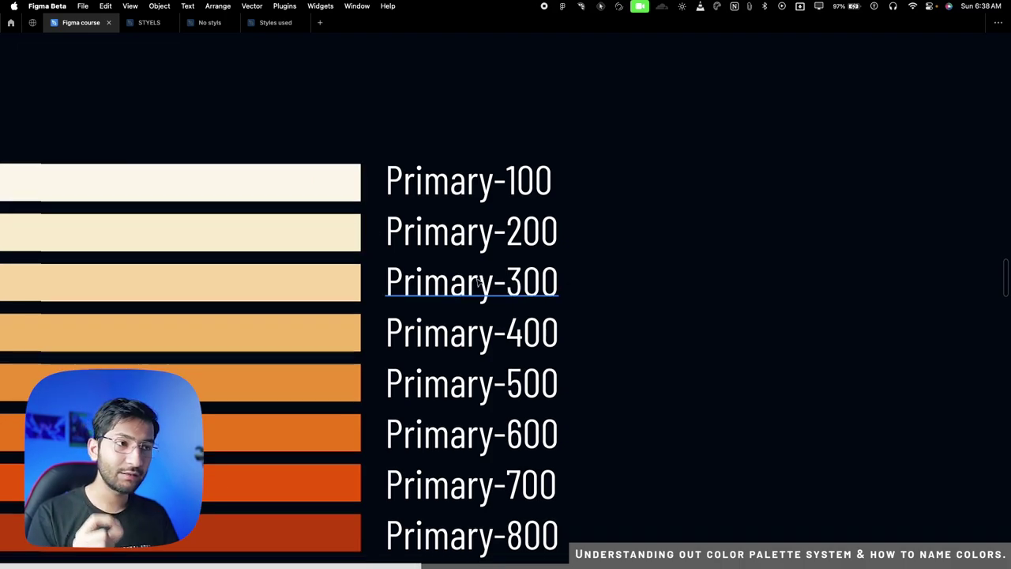
left_click(493, 448)
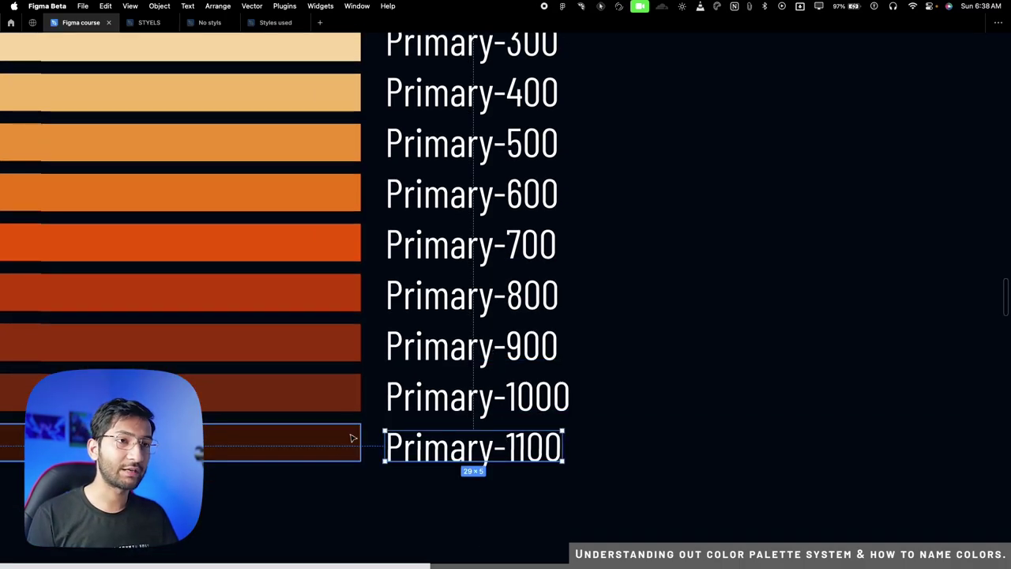
Examine the Indicators section, checking the Danger - Red, Warning - Yellow and Success - Green base swatches.
scroll(464, 351, "down", 3, "ctrl")
scroll(464, 351, "down", 5, "ctrl")
scroll(323, 273, "right", 10)
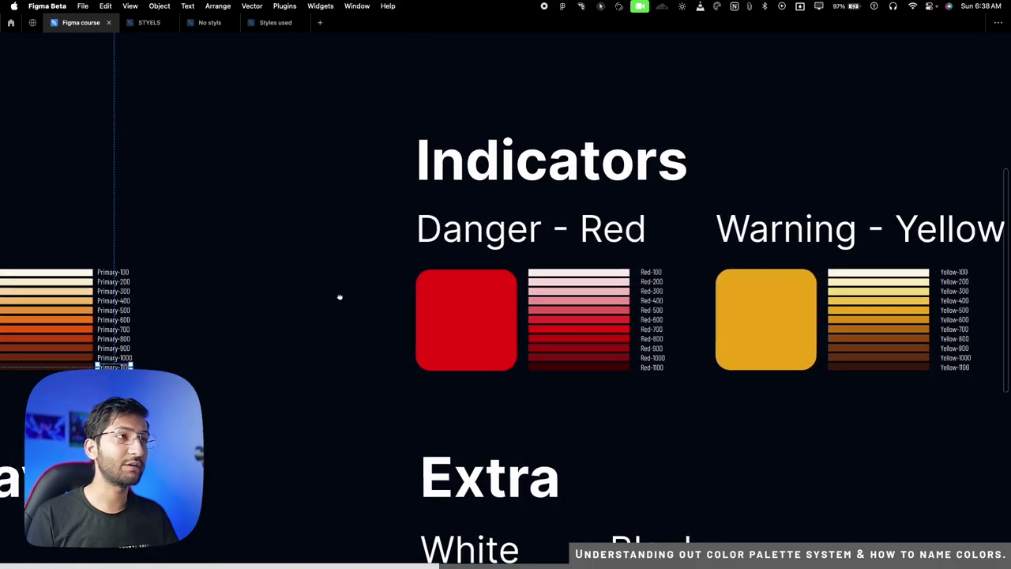
scroll(292, 295, "down", 3, "ctrl")
scroll(293, 295, "right", 5)
scroll(269, 293, "up", 3, "ctrl")
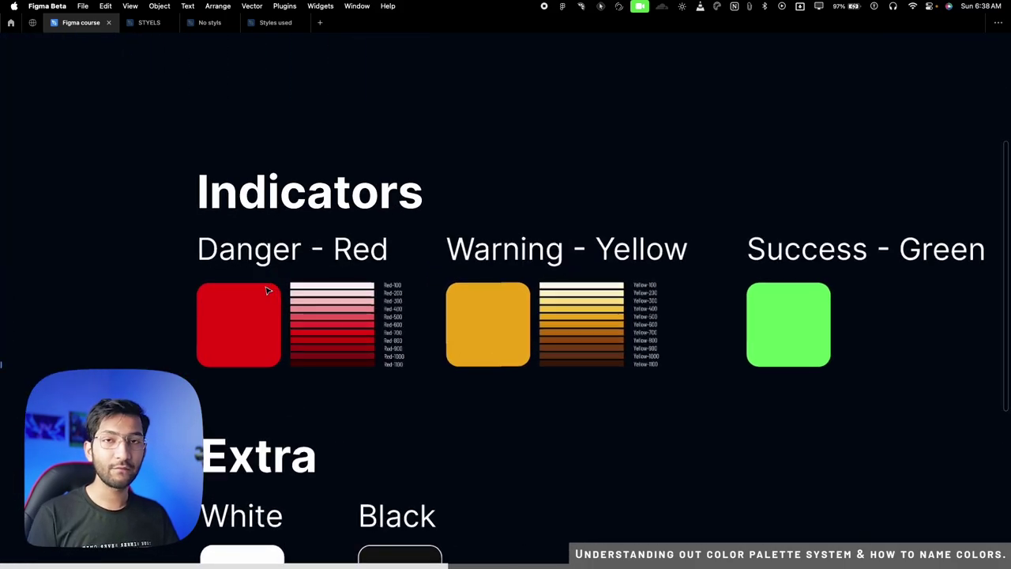
left_click(265, 292)
left_click(509, 293)
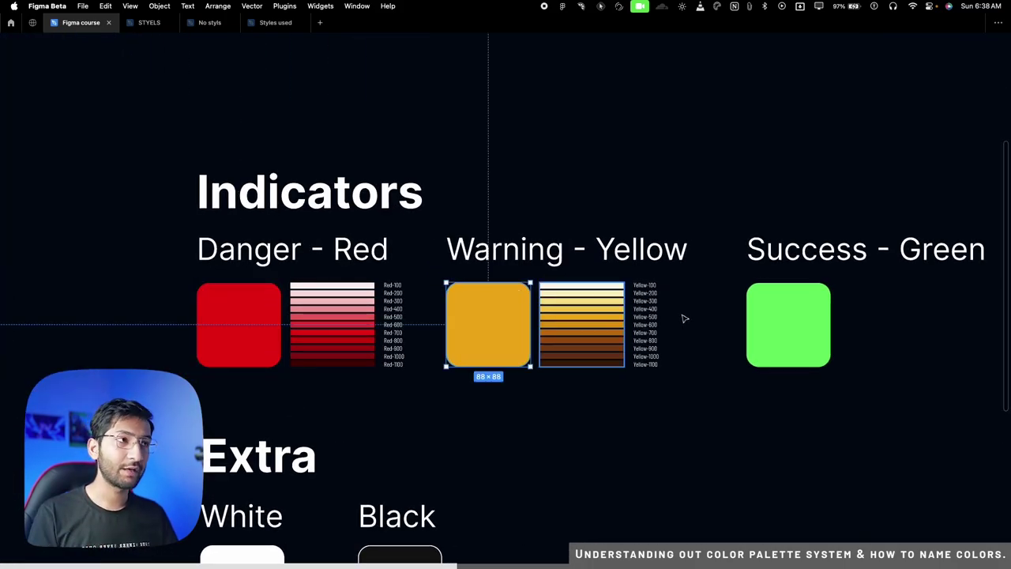
left_click(770, 326)
left_click(276, 313)
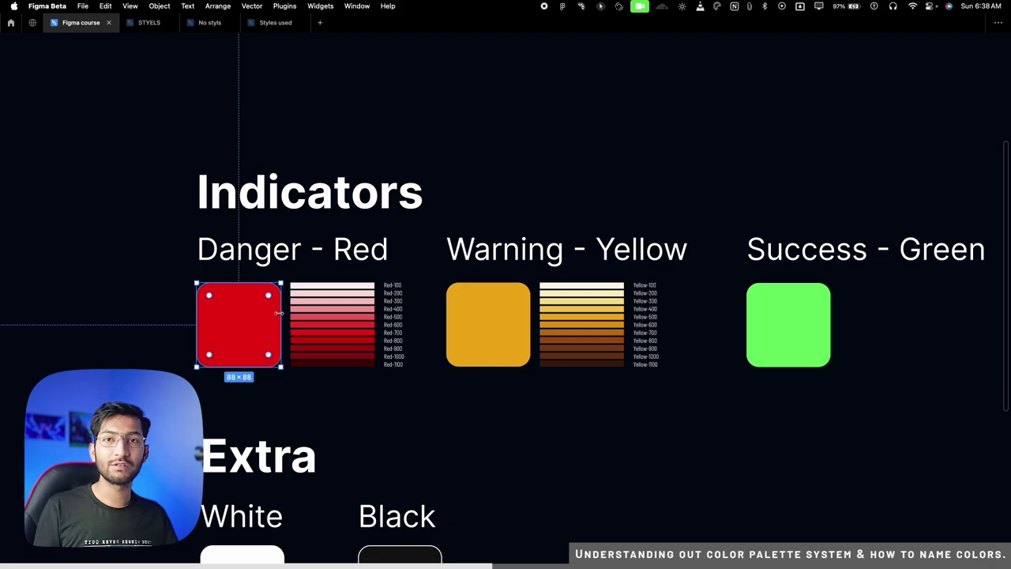
left_click(506, 314)
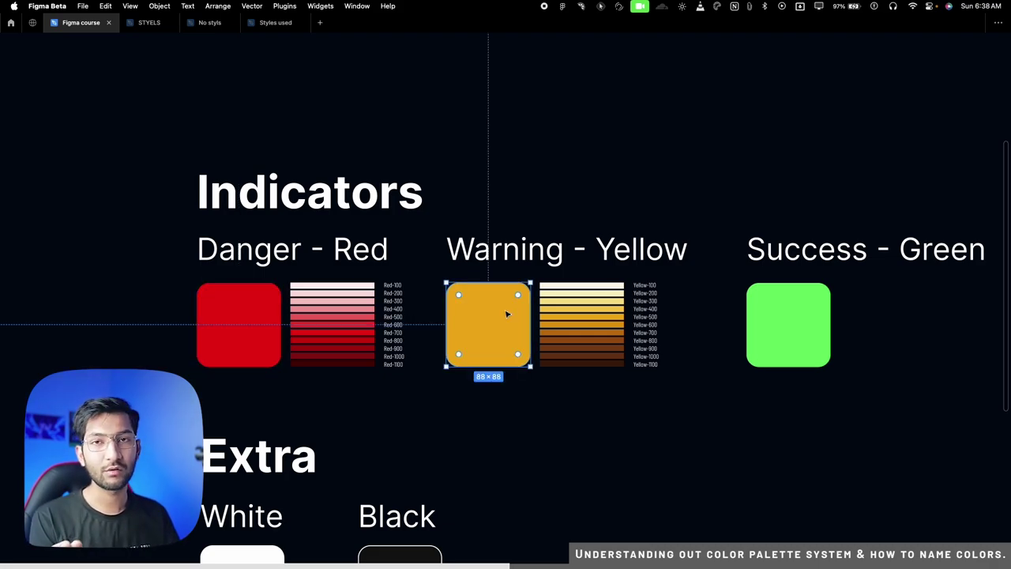
Examine the Warning - Yellow shade scale and its naming, using the Yellow-100 and Yellow-200 labels.
scroll(612, 309, "up", 5)
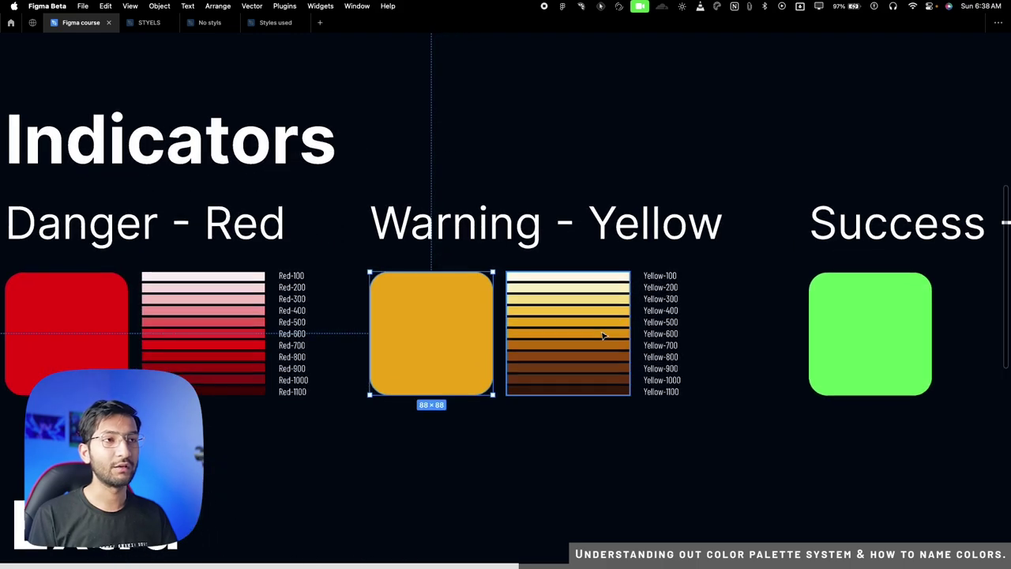
left_click(603, 335)
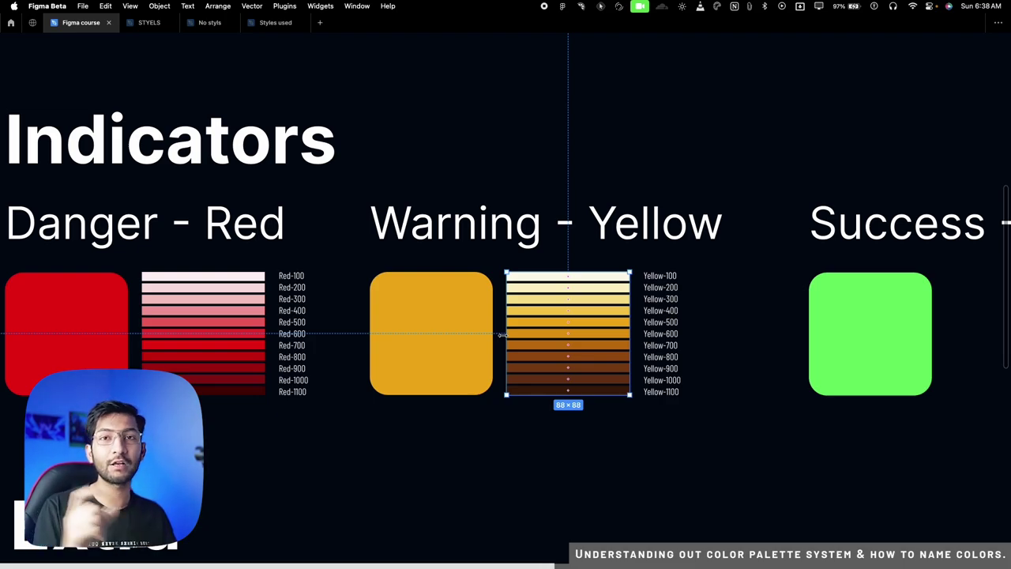
scroll(681, 298, "up", 5)
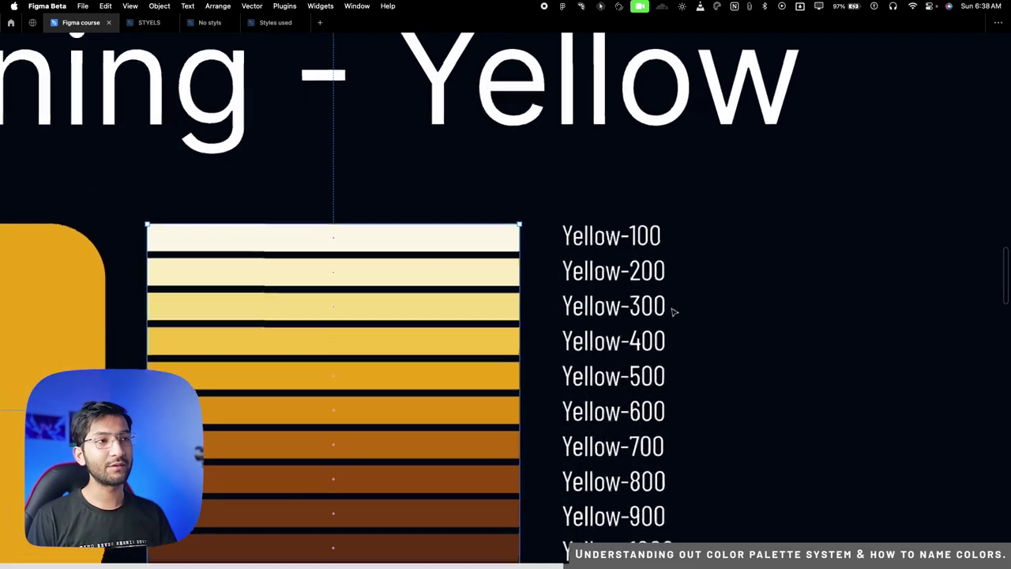
left_click(607, 241)
left_click(607, 241)
scroll(607, 236, "up", 4)
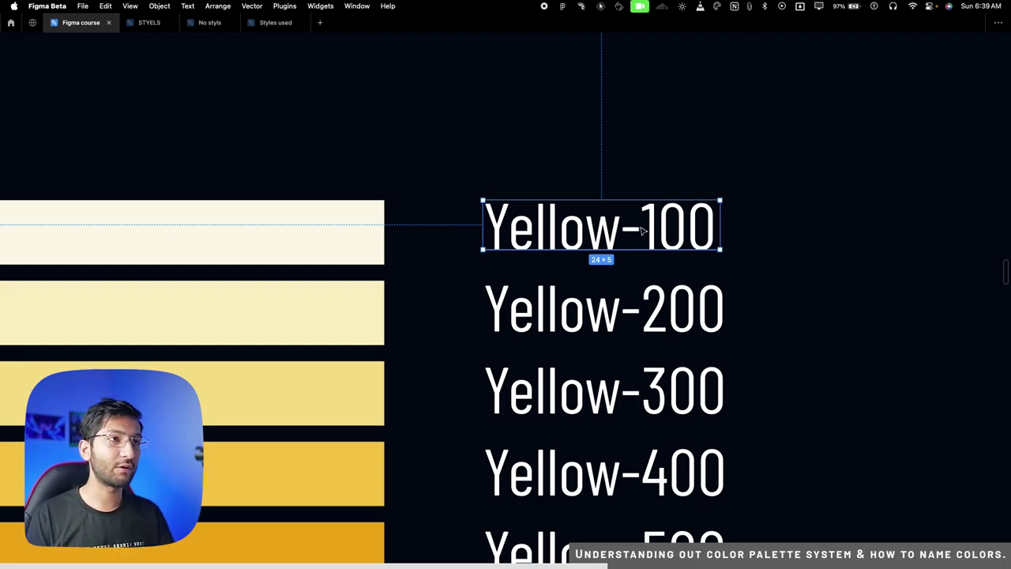
left_click(531, 326)
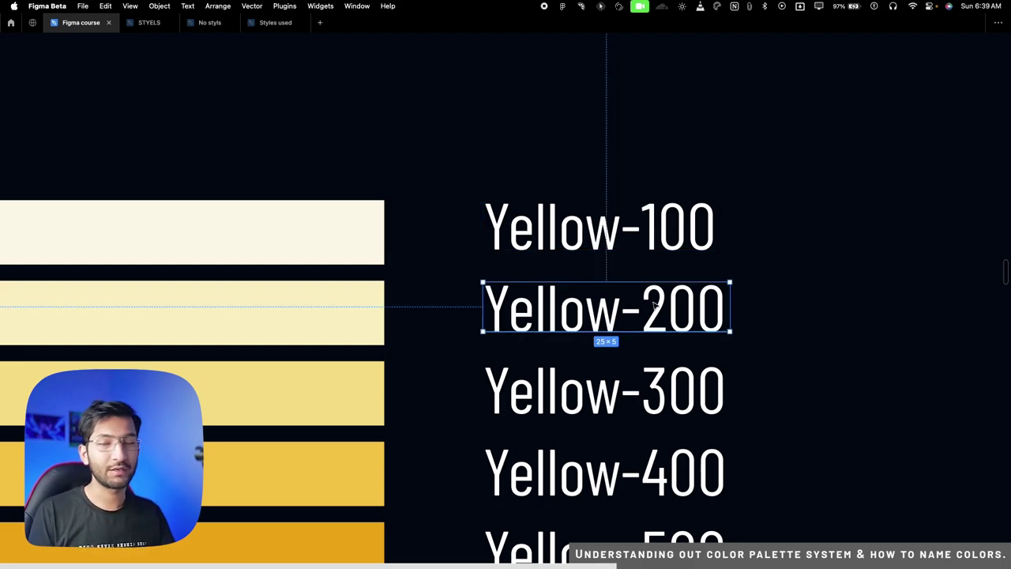
Look past the Success - Green swatch and inspect the base gray swatch in the Neutral/Dark/Gray section.
scroll(654, 306, "down", 5)
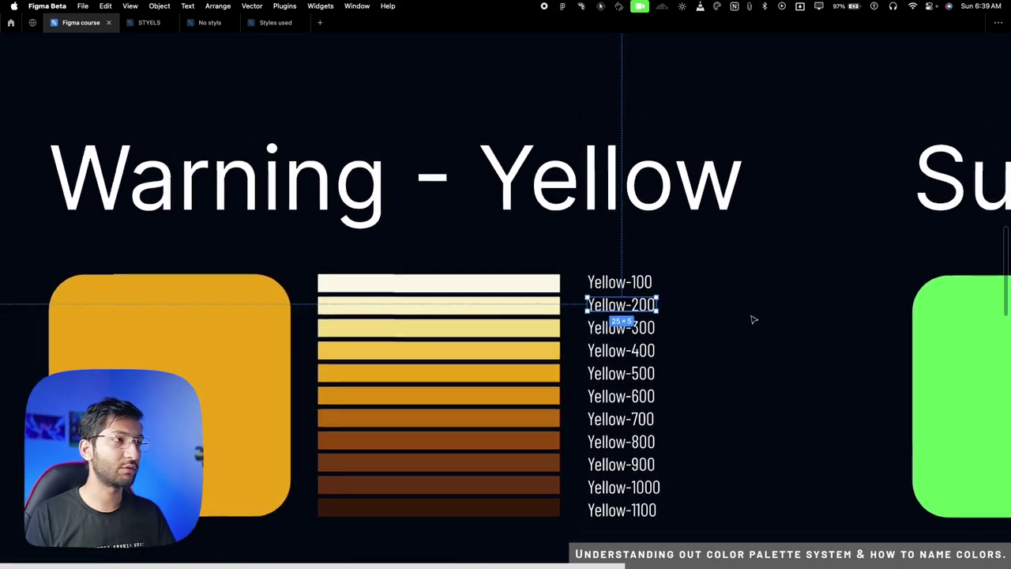
scroll(754, 319, "right", 10)
scroll(520, 323, "down", 10)
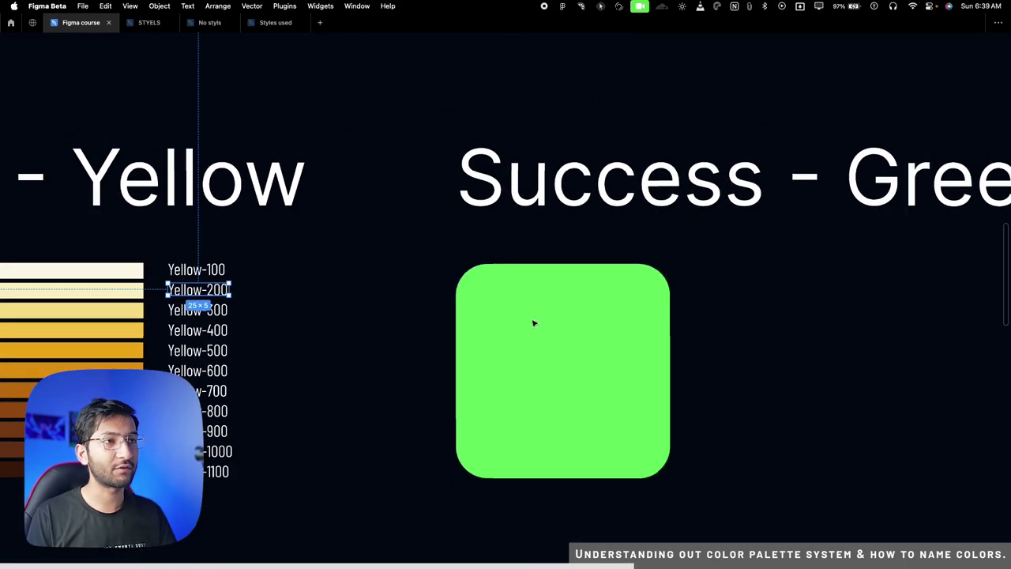
scroll(323, 295, "left", 5)
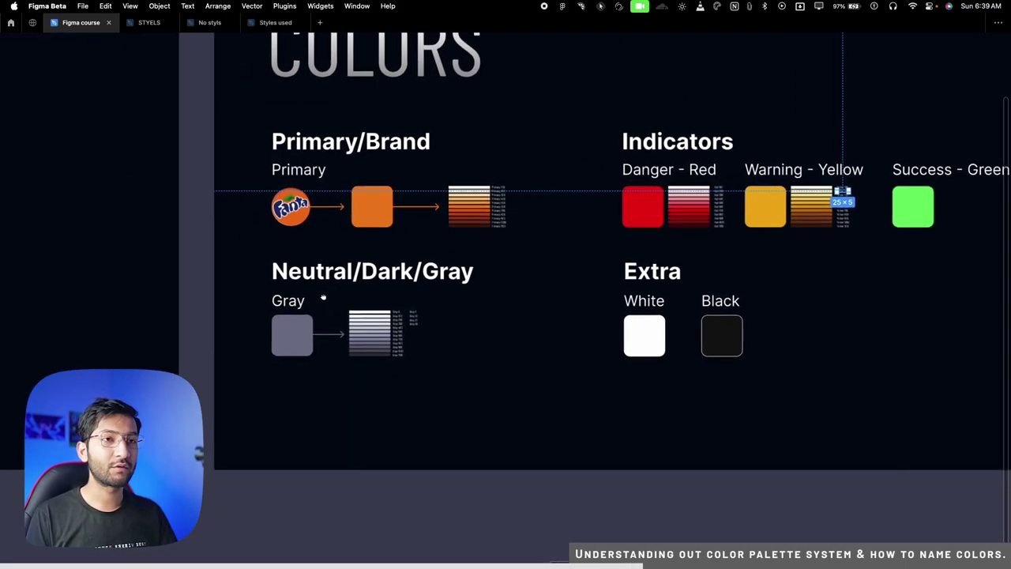
scroll(318, 298, "up", 10)
left_click(289, 345)
scroll(284, 352, "up", 3)
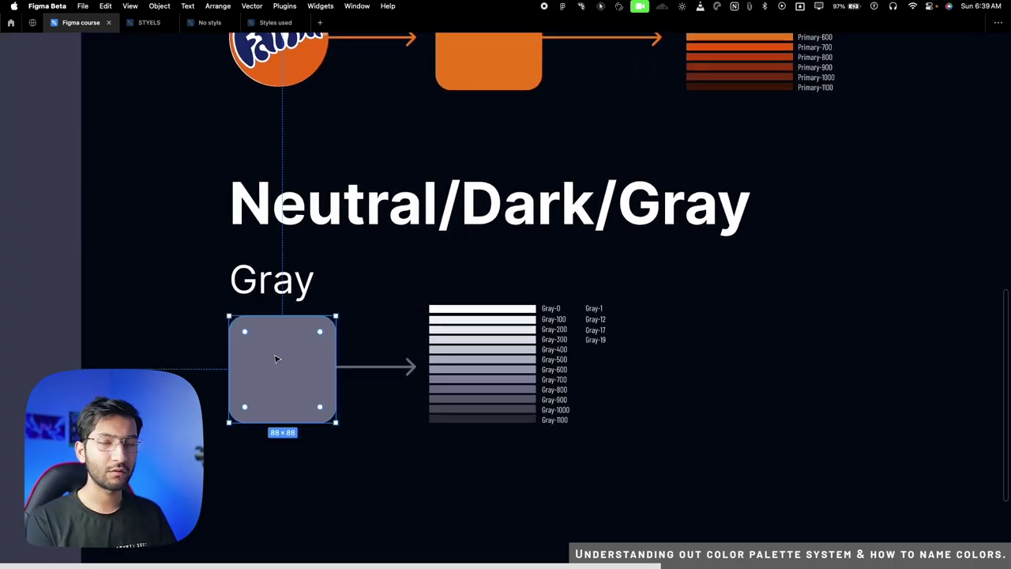
Switch to Chrome and examine the text shades on YouTube's Despacito page, comparing the video title, expanded description and song details.
key("super+Tab")
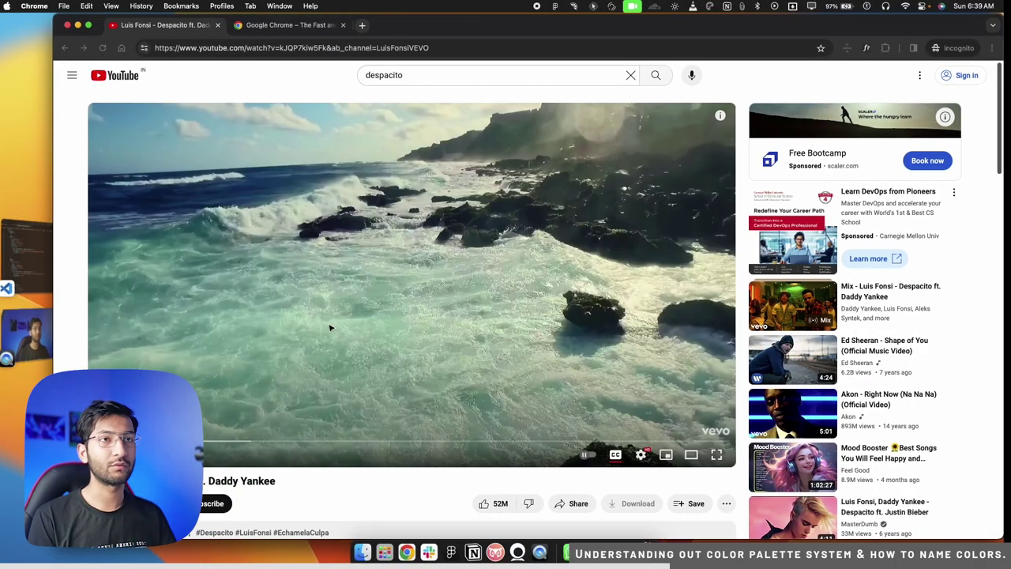
scroll(150, 368, "down", 1)
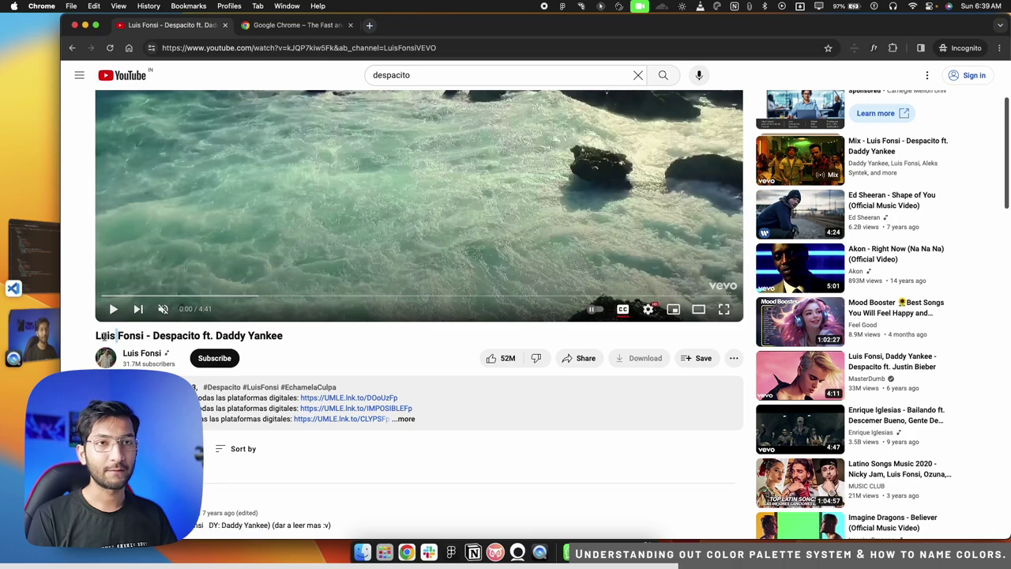
left_click_drag(96, 335, 234, 335)
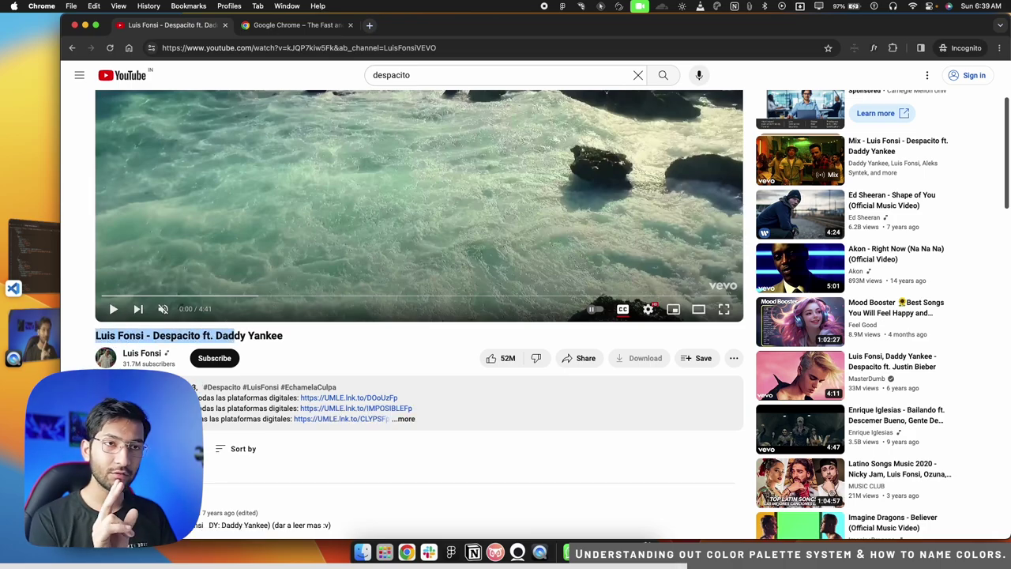
left_click(197, 386)
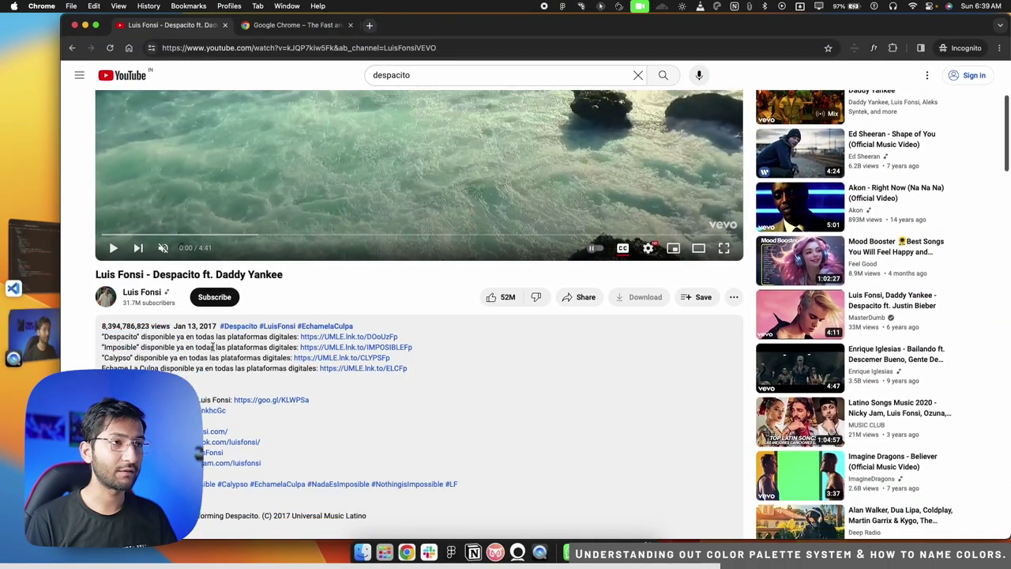
scroll(204, 332, "down", 10)
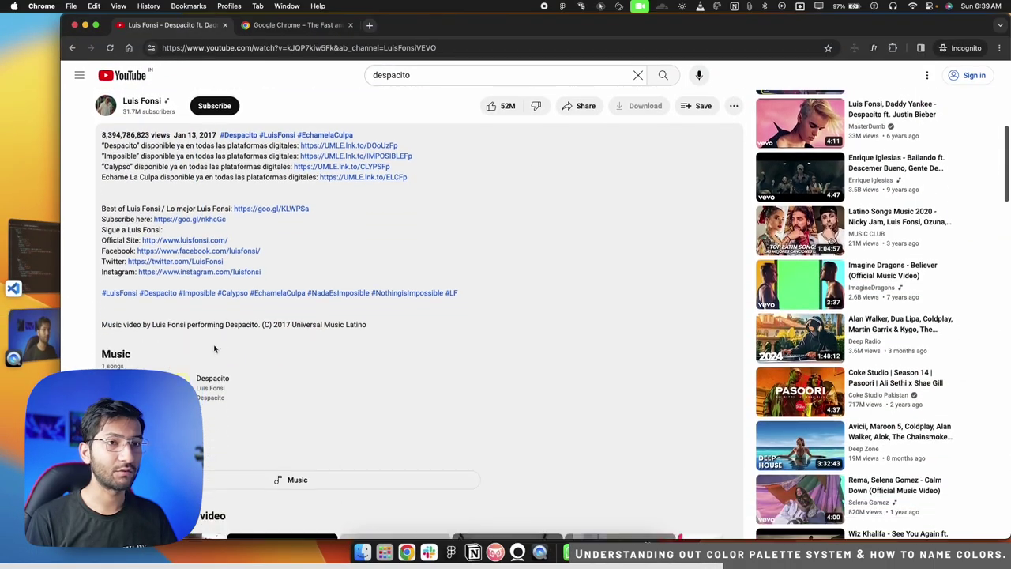
scroll(205, 332, "up", 2)
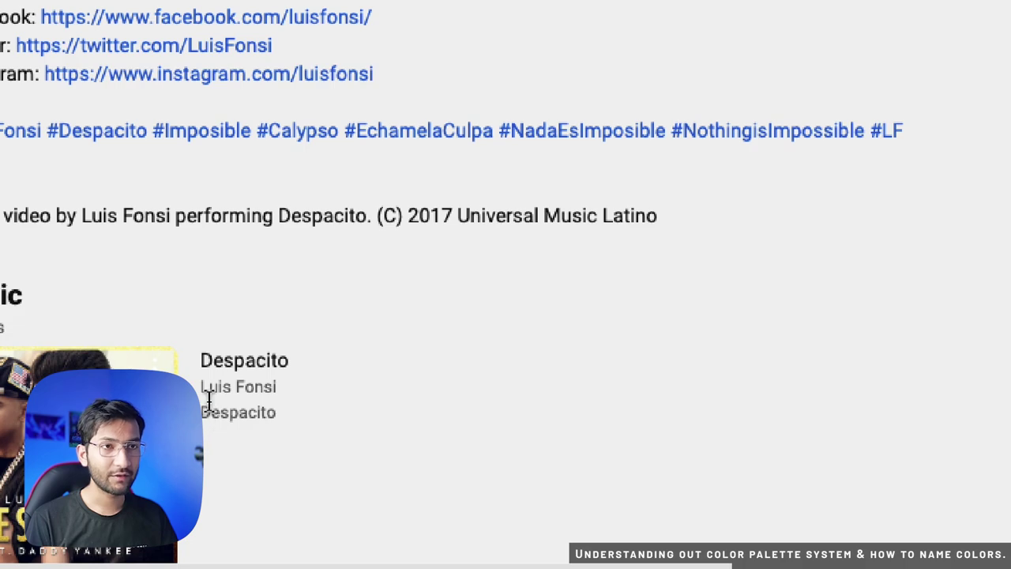
left_click_drag(203, 360, 298, 371)
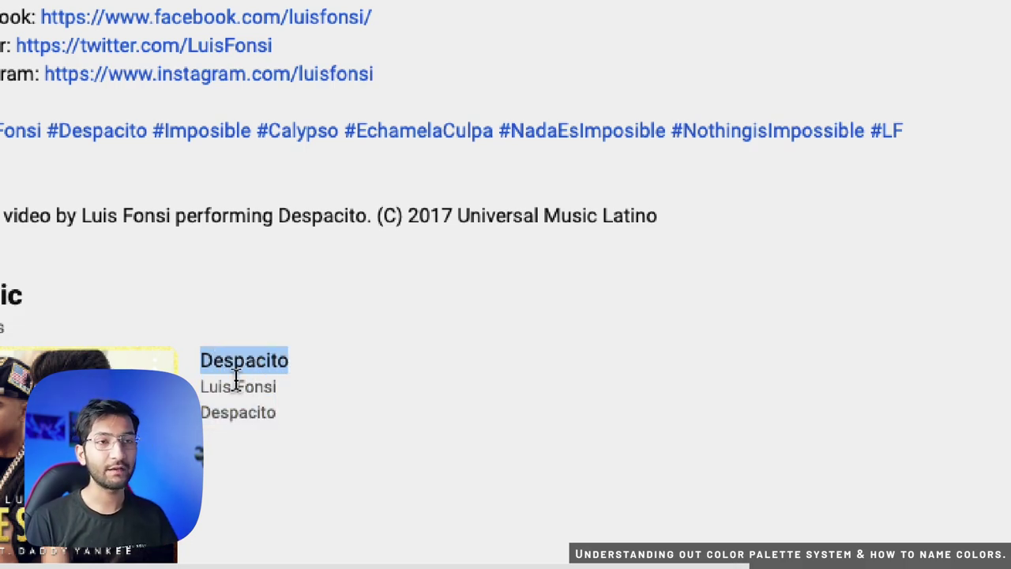
left_click_drag(198, 384, 282, 414)
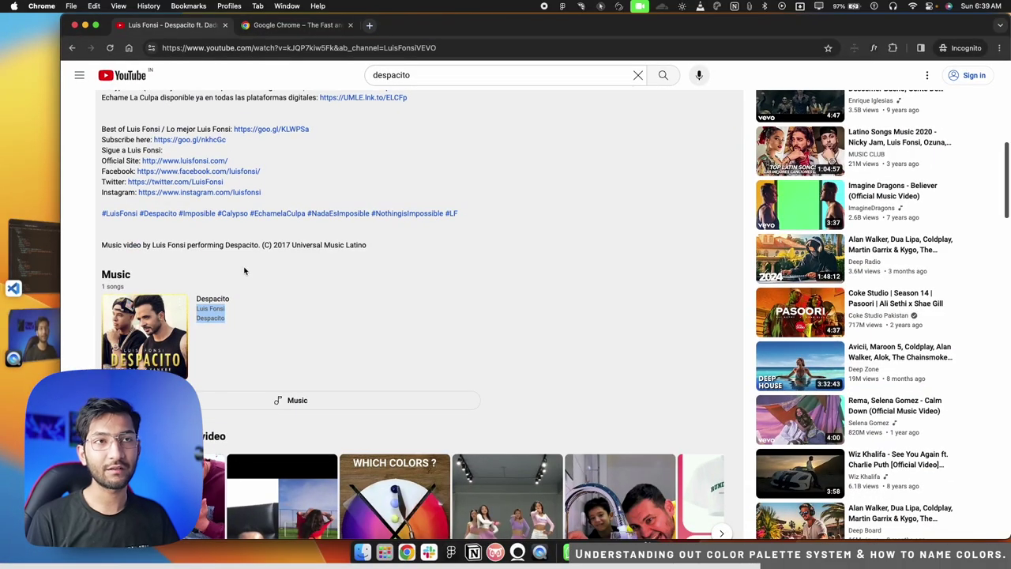
Return to the Figma course file and examine the gray shade scale from Gray-0 to Gray-1100 up close.
left_click(267, 404)
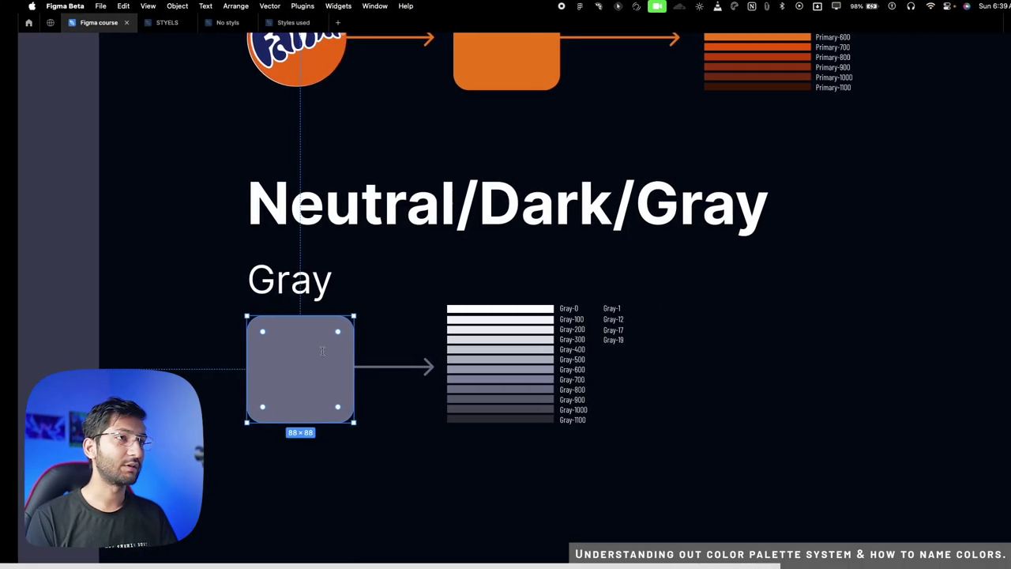
scroll(521, 338, "up", 5)
scroll(521, 337, "up", 2)
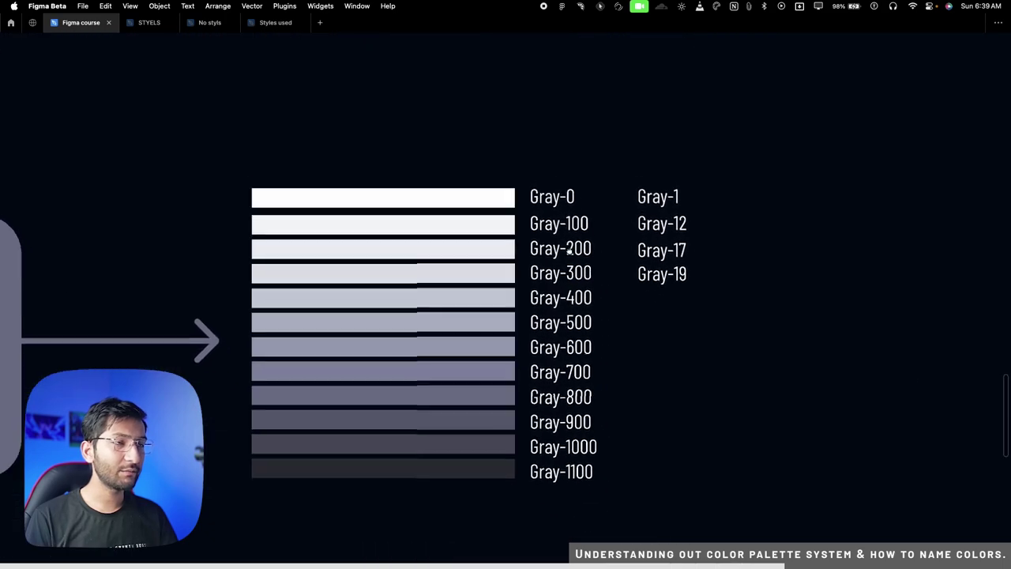
Compare the Gray-0 to Gray-300 shade names with the alternative names Gray-1, Gray-12, Gray-17 and Gray-19.
scroll(668, 247, "up", 5)
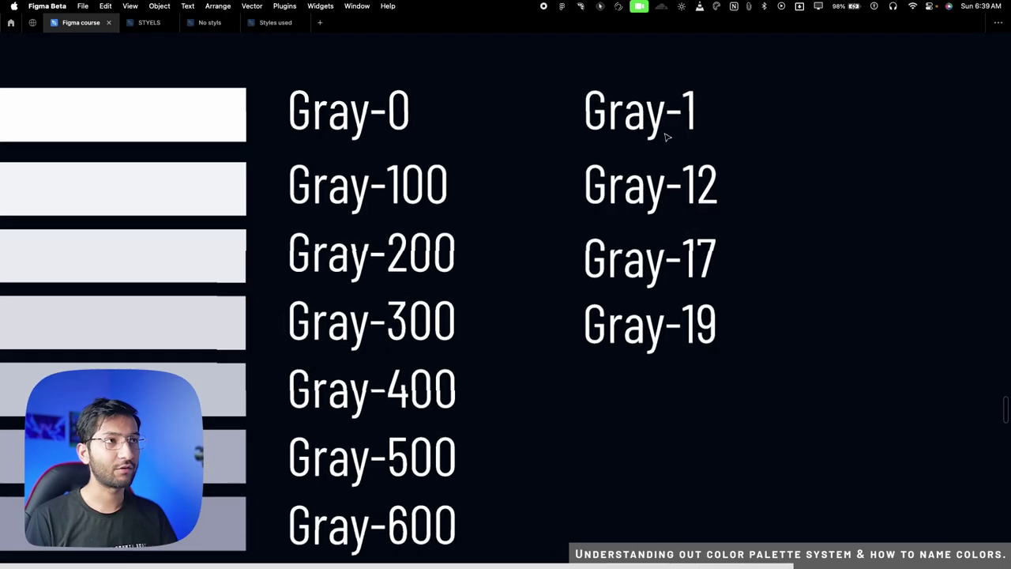
scroll(531, 325, "down", 2)
scroll(531, 324, "left", 2)
scroll(532, 325, "down", 1)
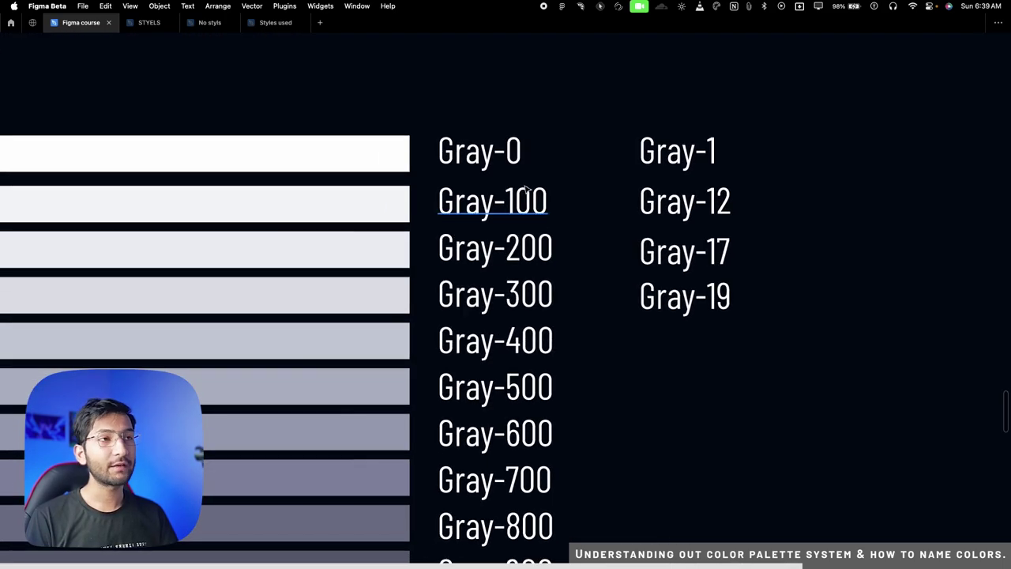
left_click(524, 189)
left_click(520, 160)
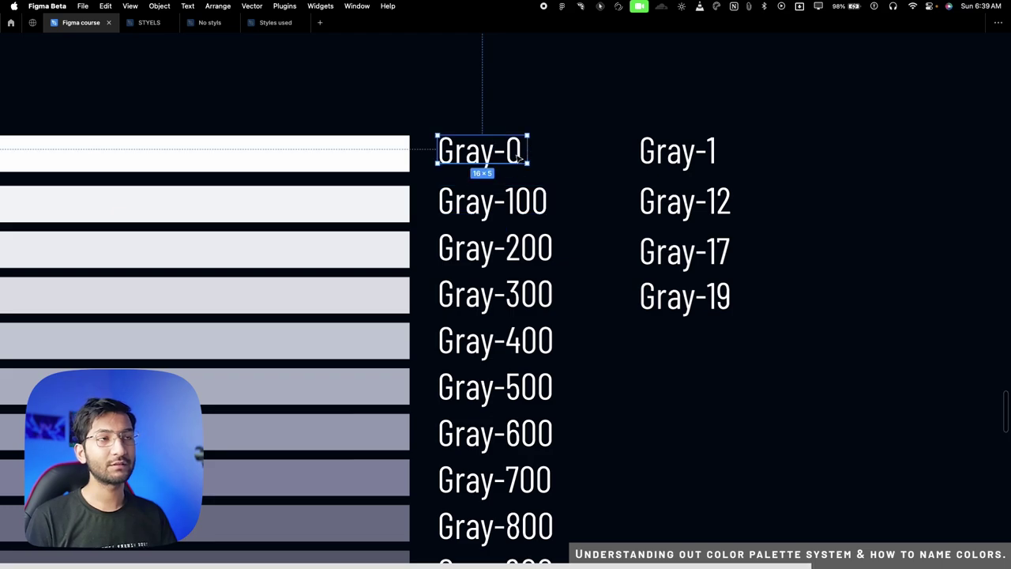
left_click(515, 193)
left_click(527, 248)
left_click(531, 294)
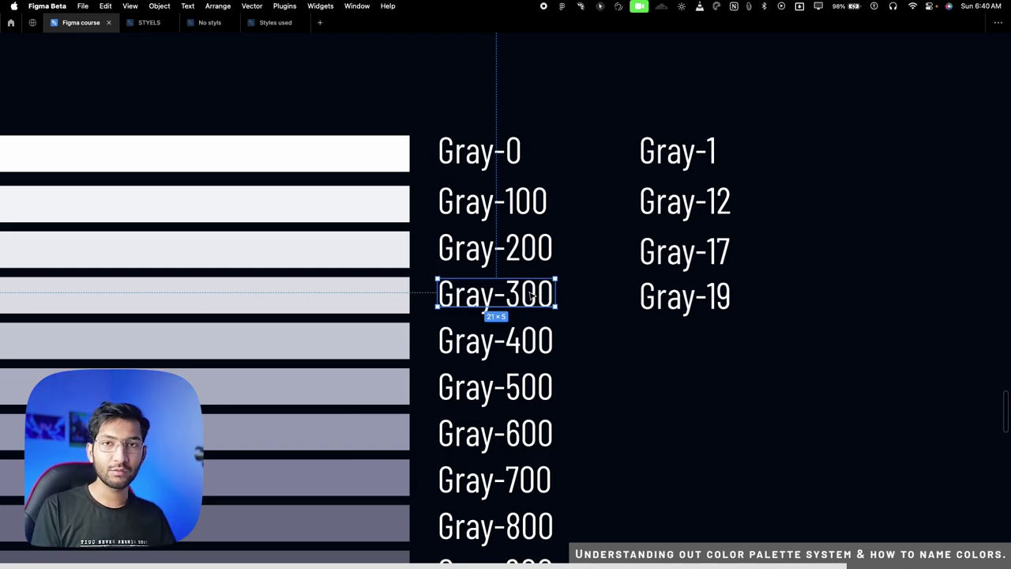
Inspect the White and Black swatches in the Extra section of the color palette.
scroll(531, 294, "down", 10)
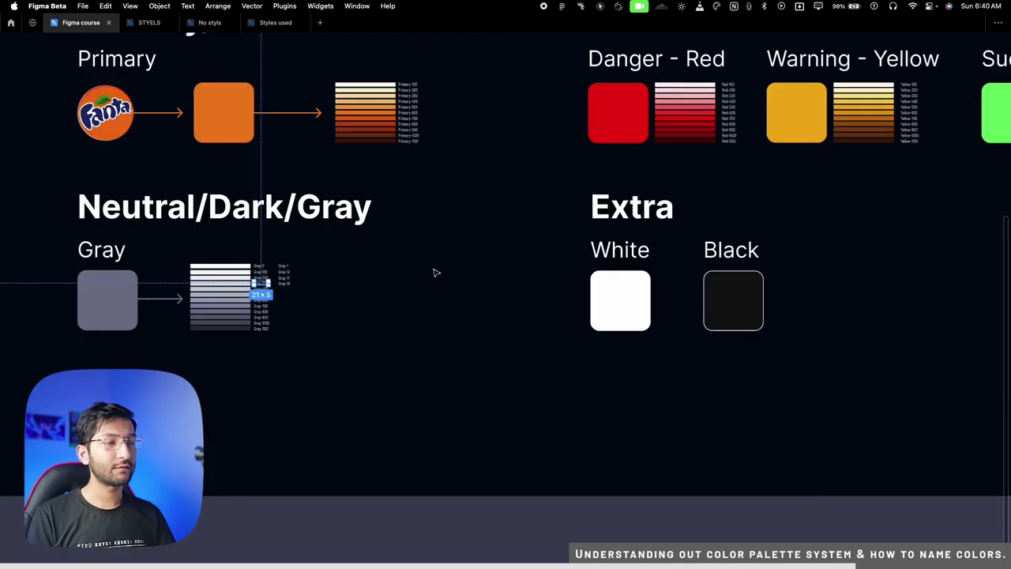
scroll(521, 239, "up", 2)
left_click(620, 250)
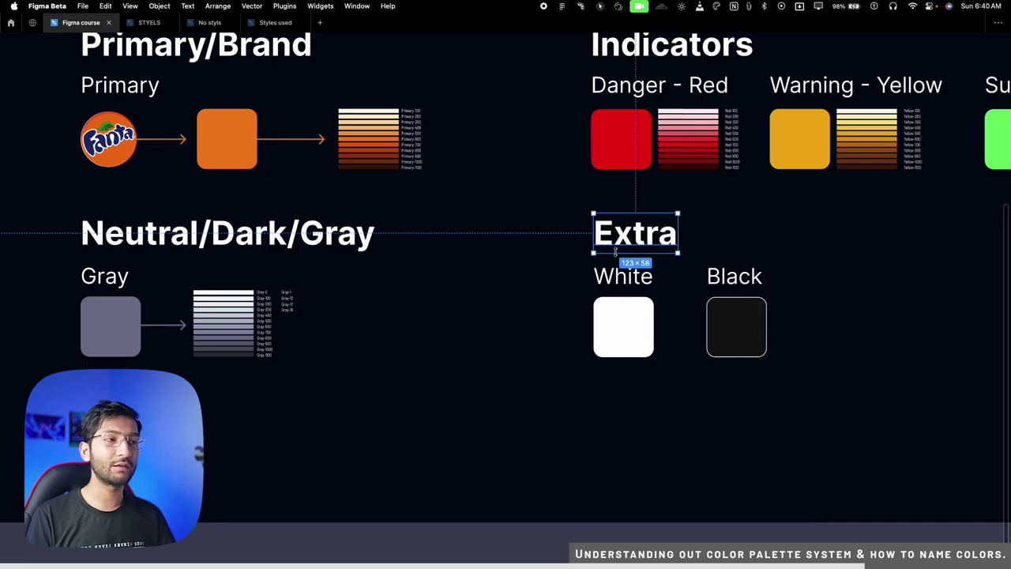
left_click(617, 291)
left_click(754, 300)
scroll(515, 301, "up", 2)
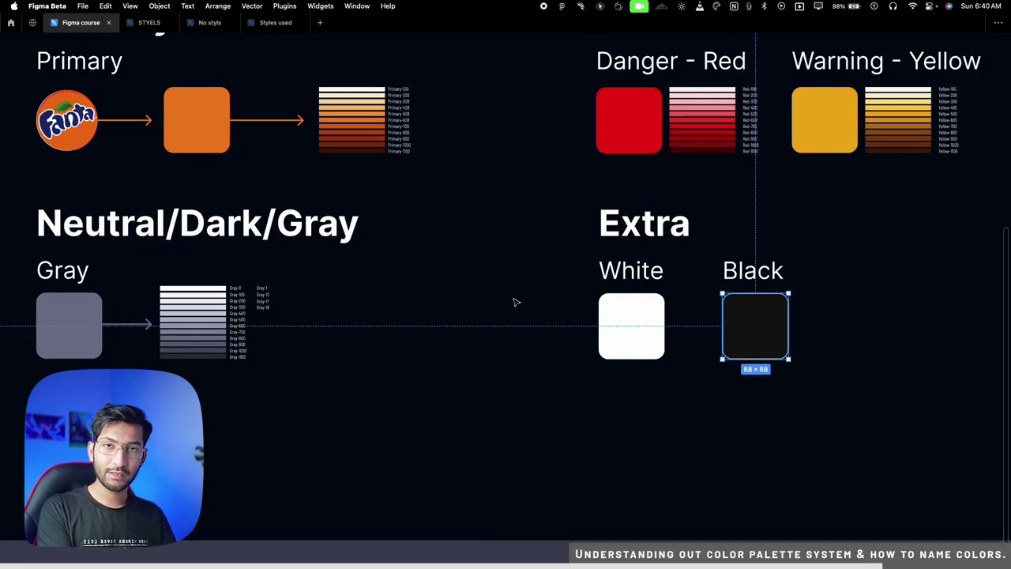
left_click(619, 316)
Examine the darkest bar, Gray-1100, and the lightest bar, Gray-0, in the gray shade scale.
scroll(174, 359, "up", 5)
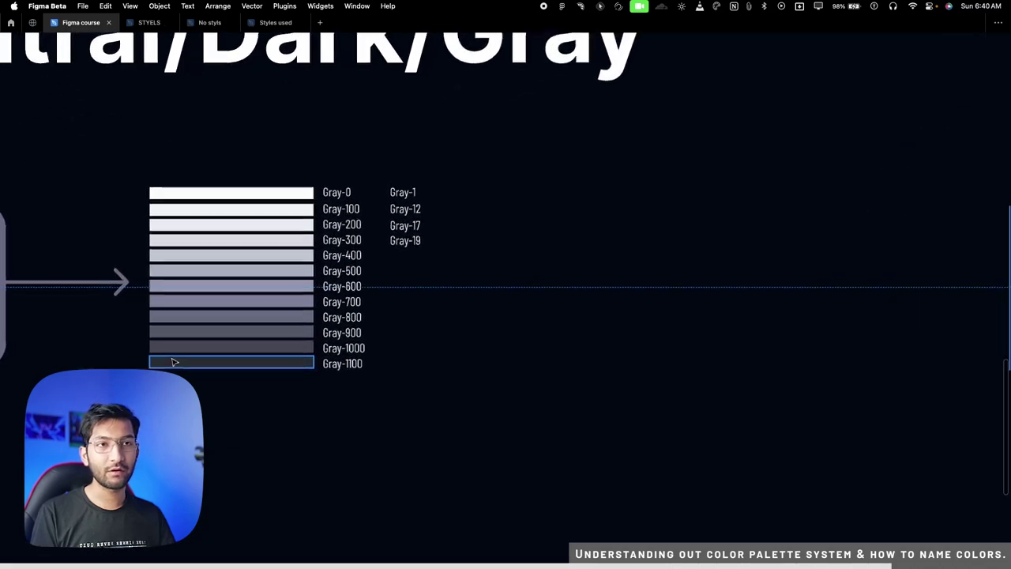
scroll(173, 360, "up", 3)
left_click(169, 356)
scroll(235, 340, "up", 2)
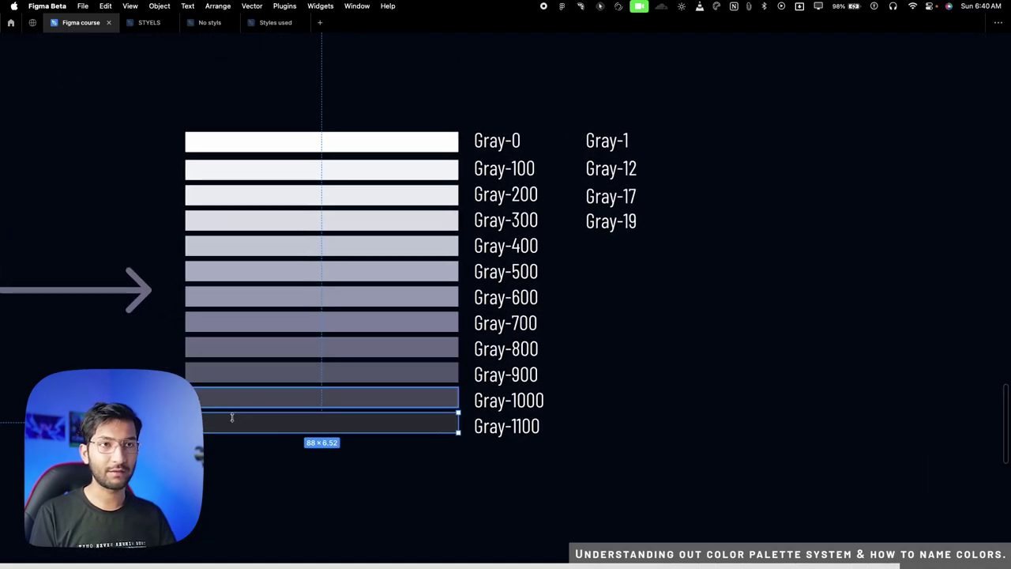
left_click(248, 455)
left_click(246, 431)
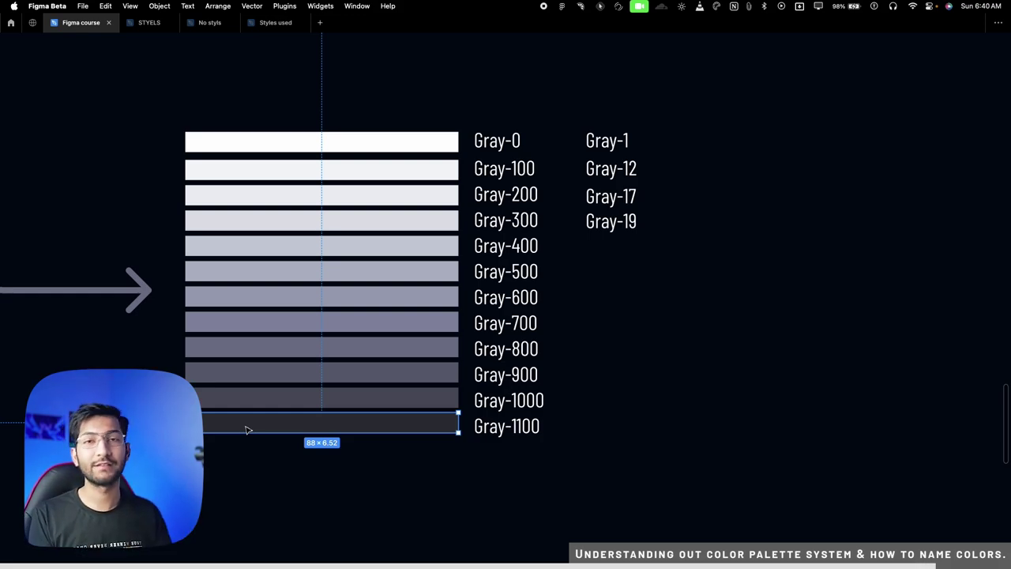
left_click(333, 149)
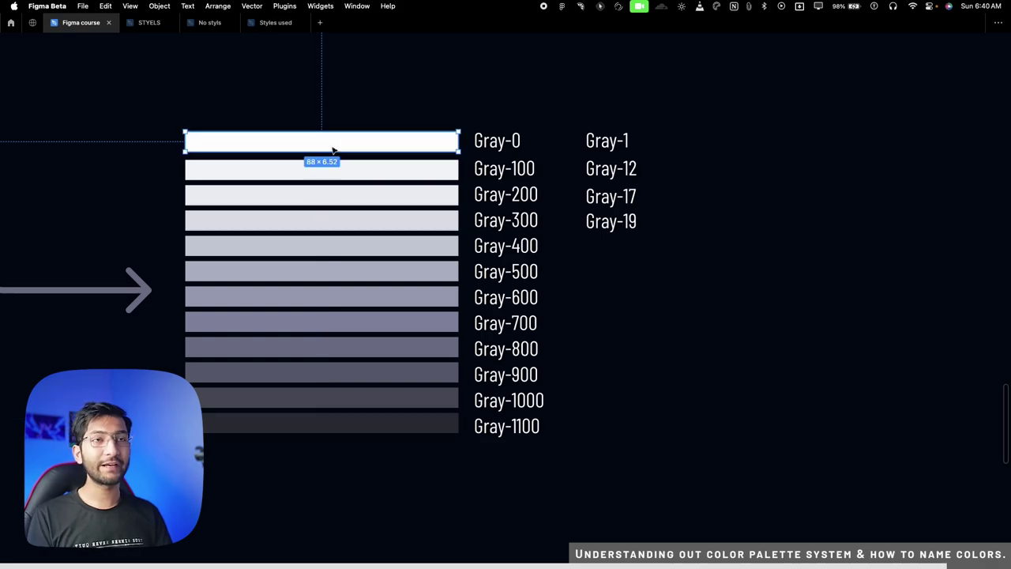
left_click(496, 141)
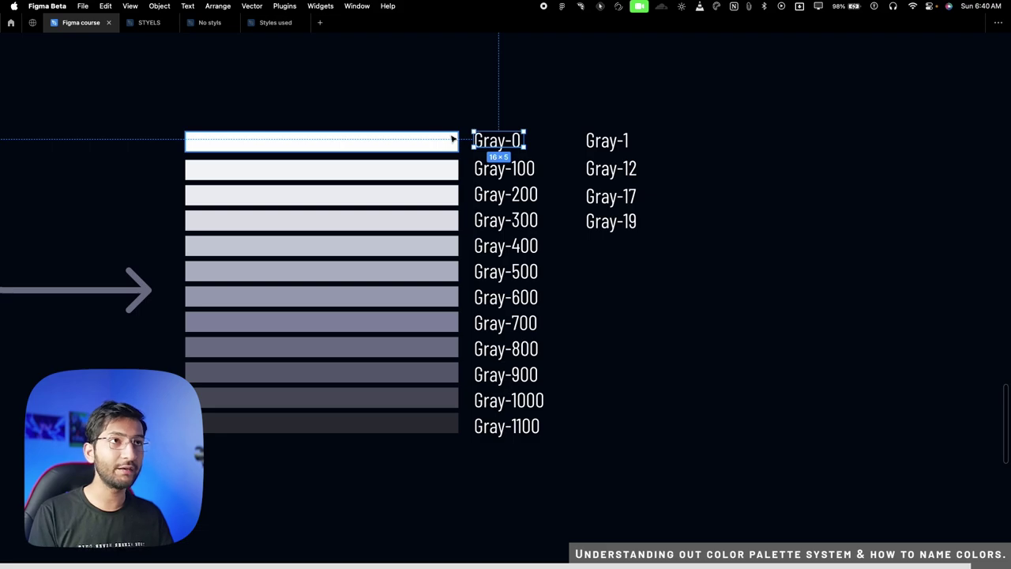
Bring back the hidden interface and inspect the fill color of the Gray-0 bar.
left_click(453, 139)
key("super+backslash")
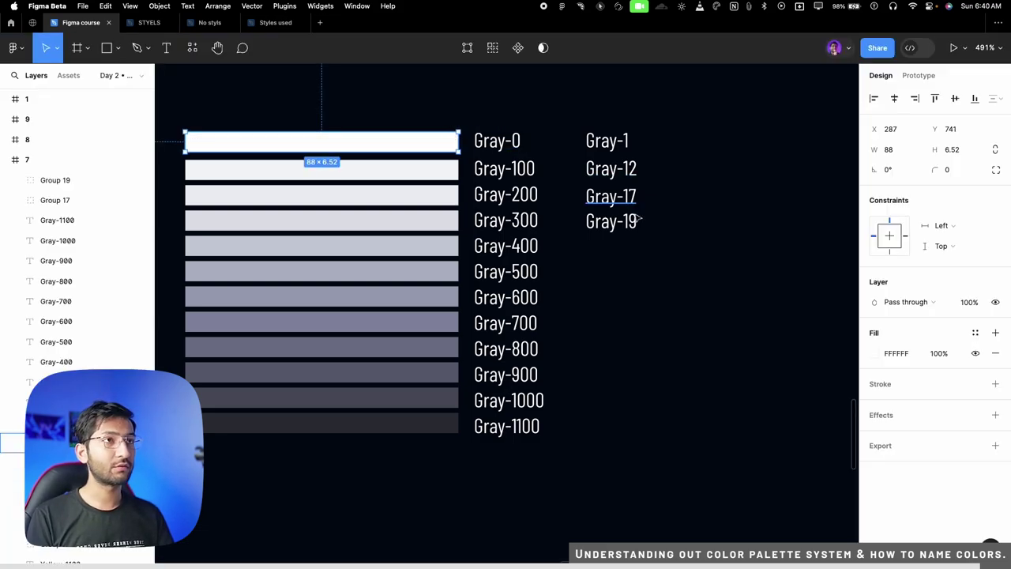
left_click(873, 354)
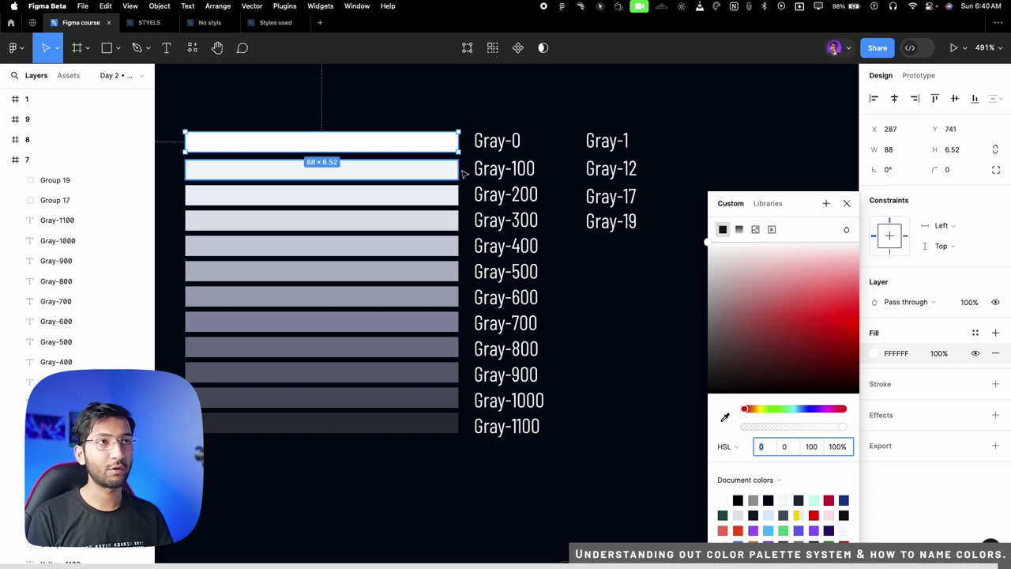
left_click(846, 204)
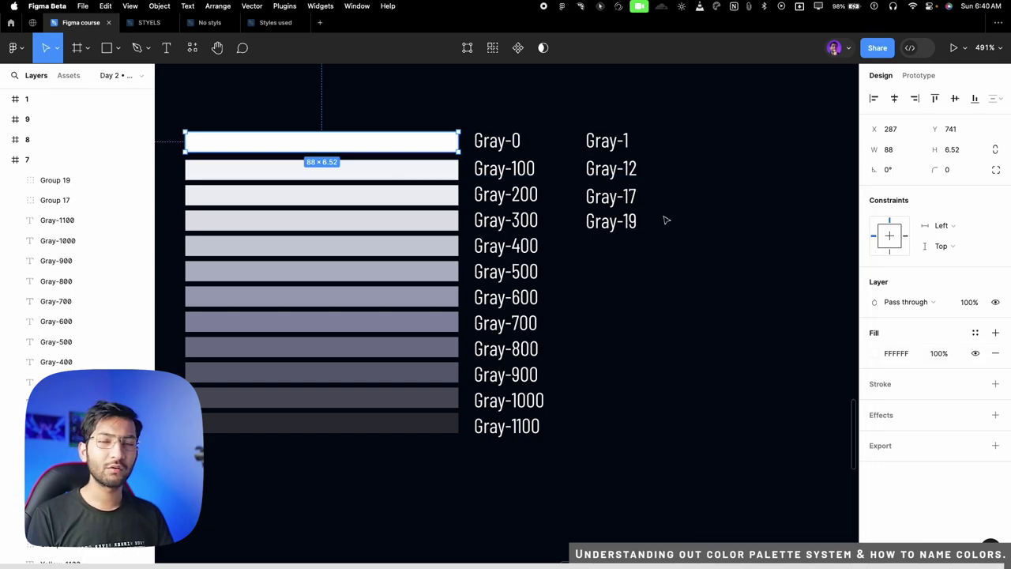
left_click(615, 266)
Review the whole COLORS frame with its Primary/Brand, Indicators, Neutral/Dark/Gray and Extra sections.
scroll(616, 266, "down", 3)
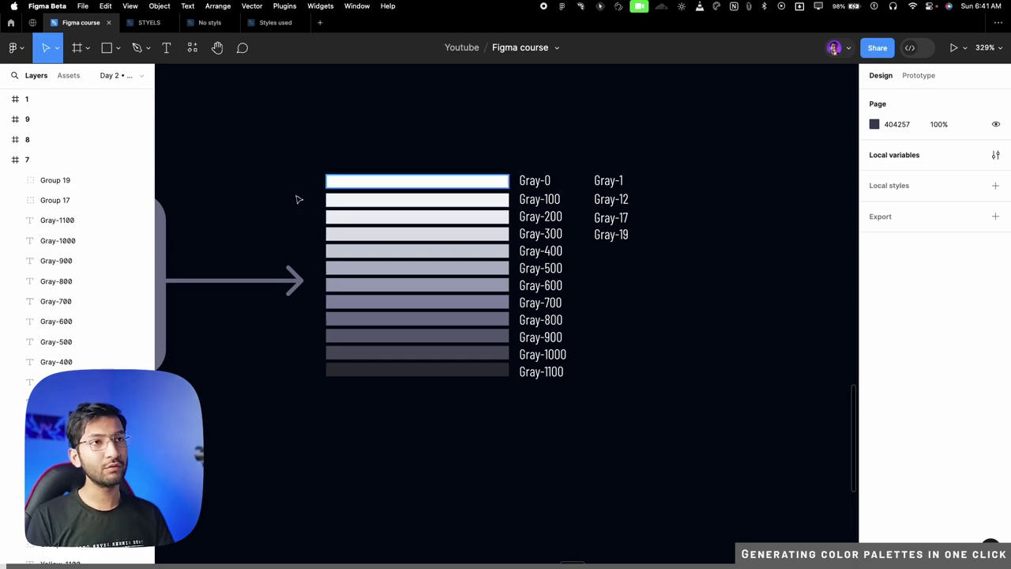
scroll(370, 184, "down", 1)
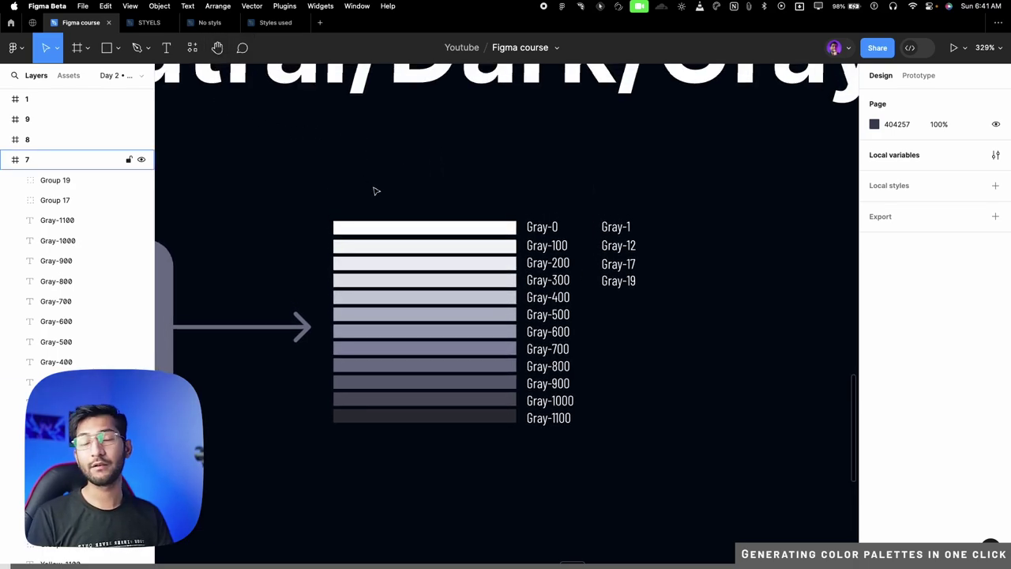
scroll(377, 189, "down", 2)
scroll(377, 187, "down", 5)
left_click_drag(386, 176, 380, 331)
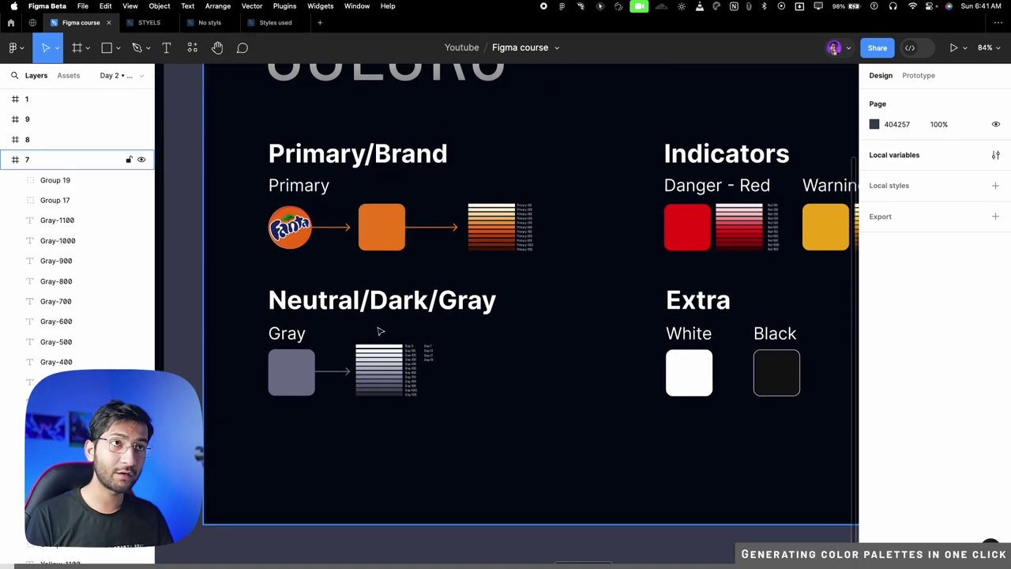
left_click(474, 340)
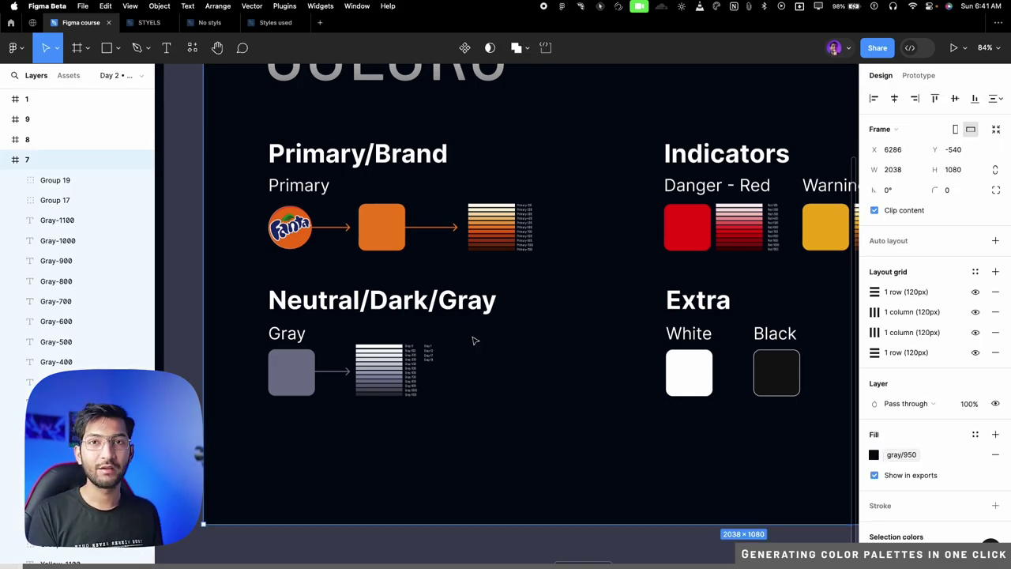
key("shift+2")
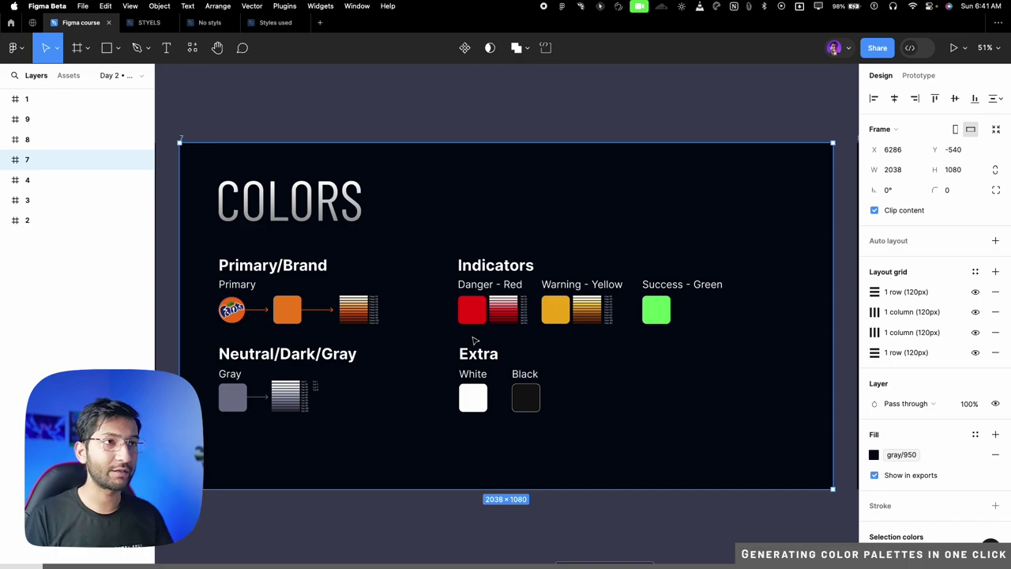
Switch to the No styls file and search the plugins for "tail".
left_click(204, 24)
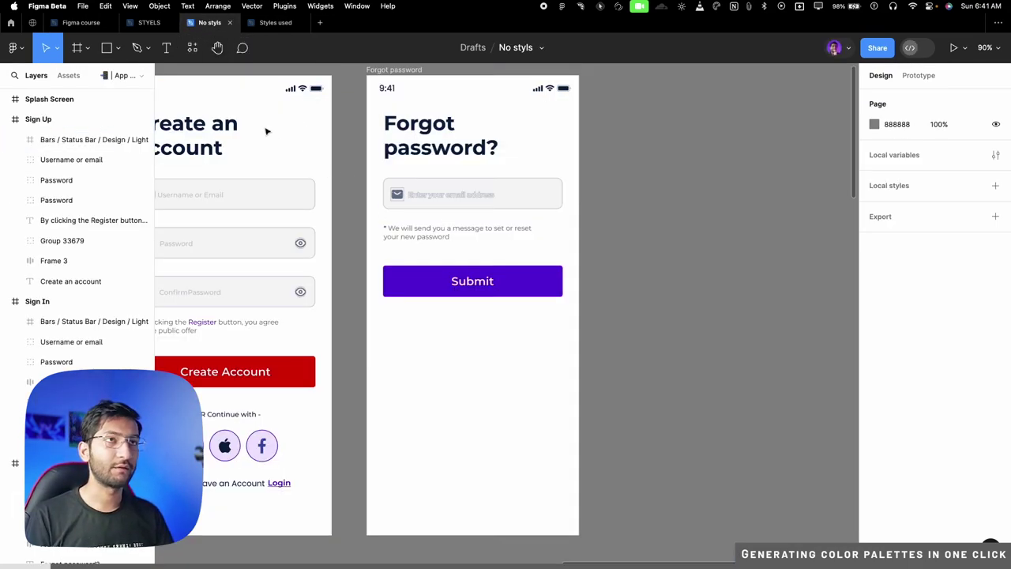
left_click(194, 49)
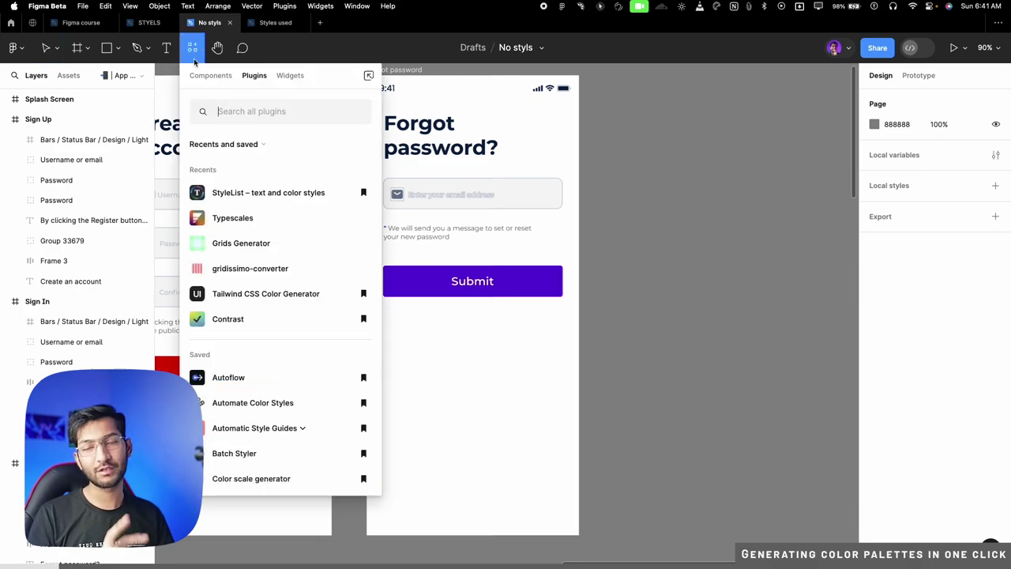
left_click(211, 75)
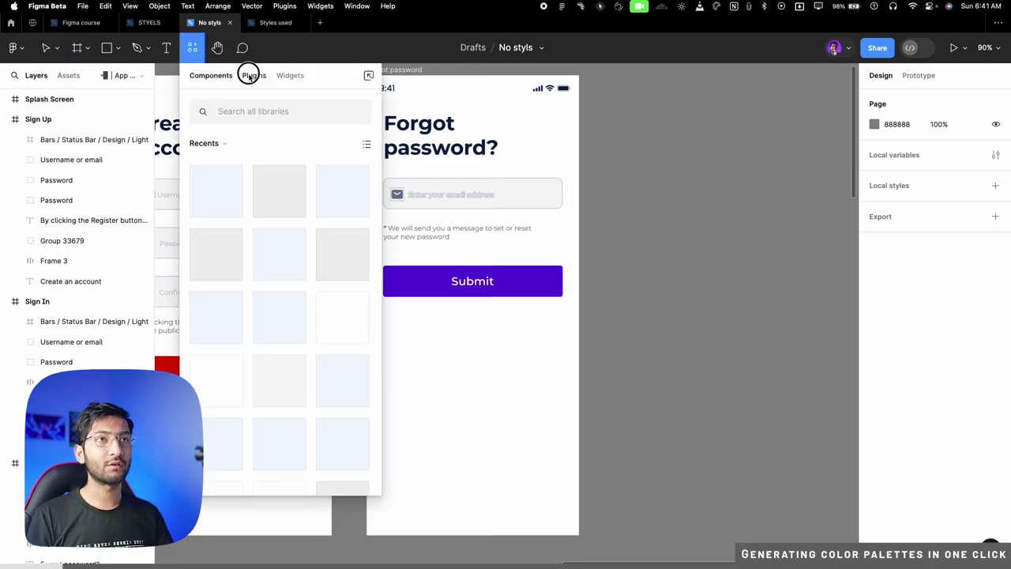
left_click(253, 75)
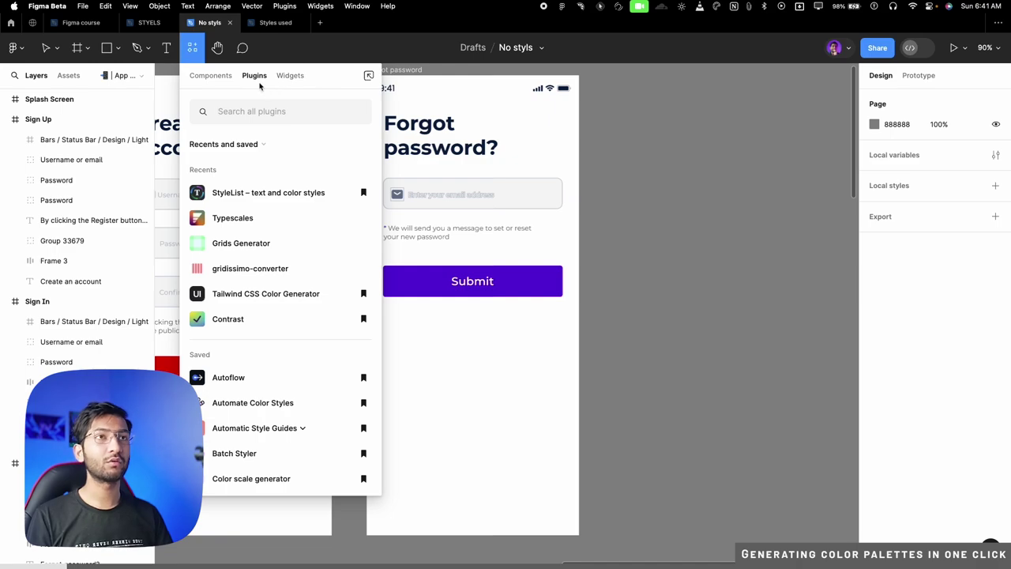
left_click(253, 110)
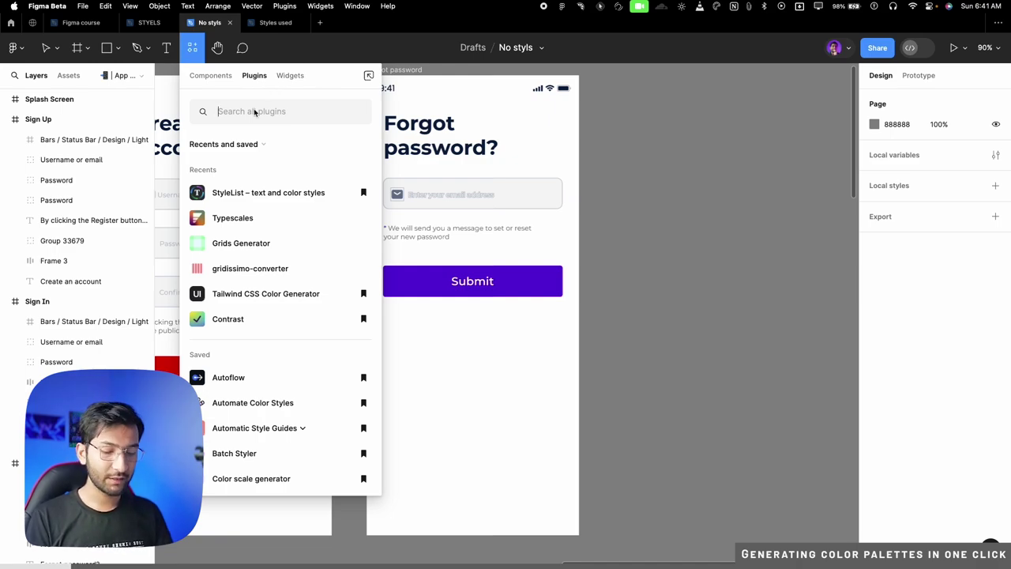
type("tal")
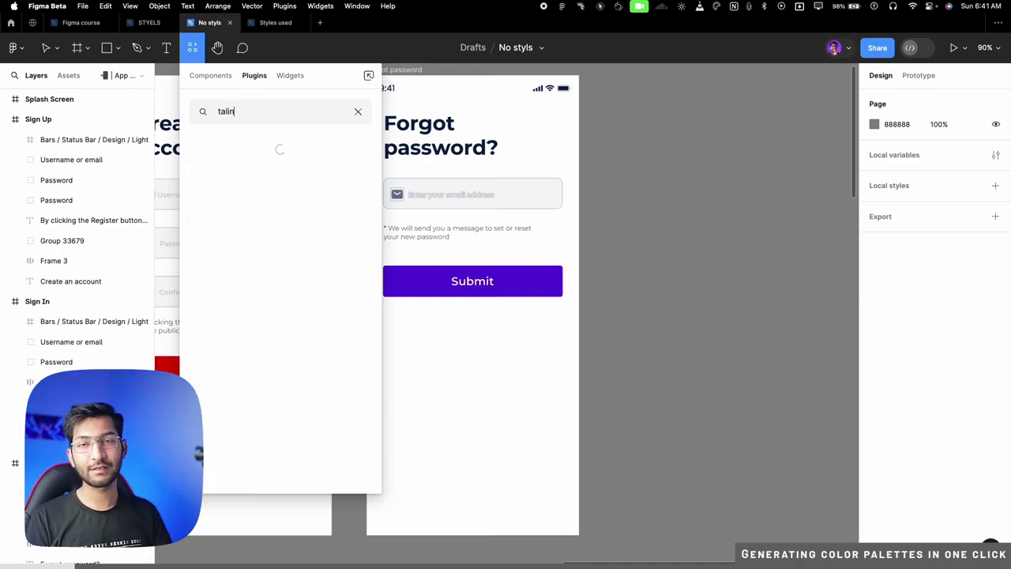
type("in")
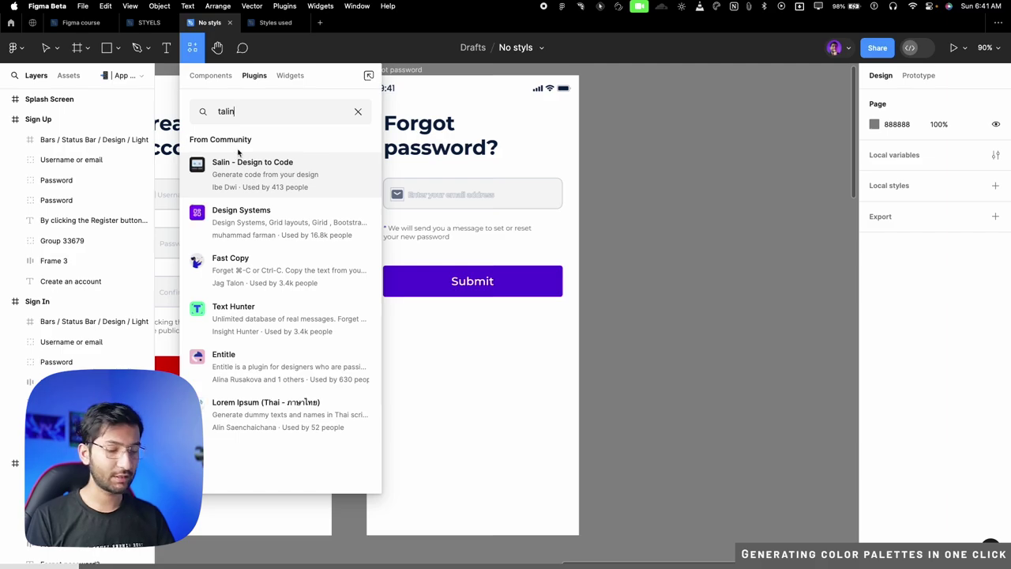
key("BackSpace")
key("BackSpace")
key("BackSpace")
type("il")
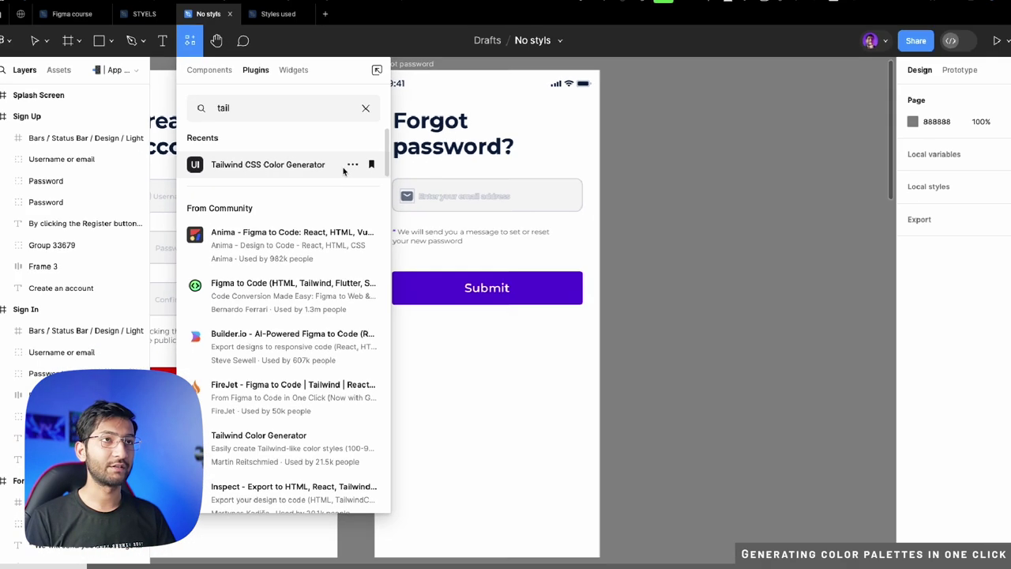
Run the Tailwind CSS Color Generator plugin and move its window higher over the canvas.
left_click(291, 170)
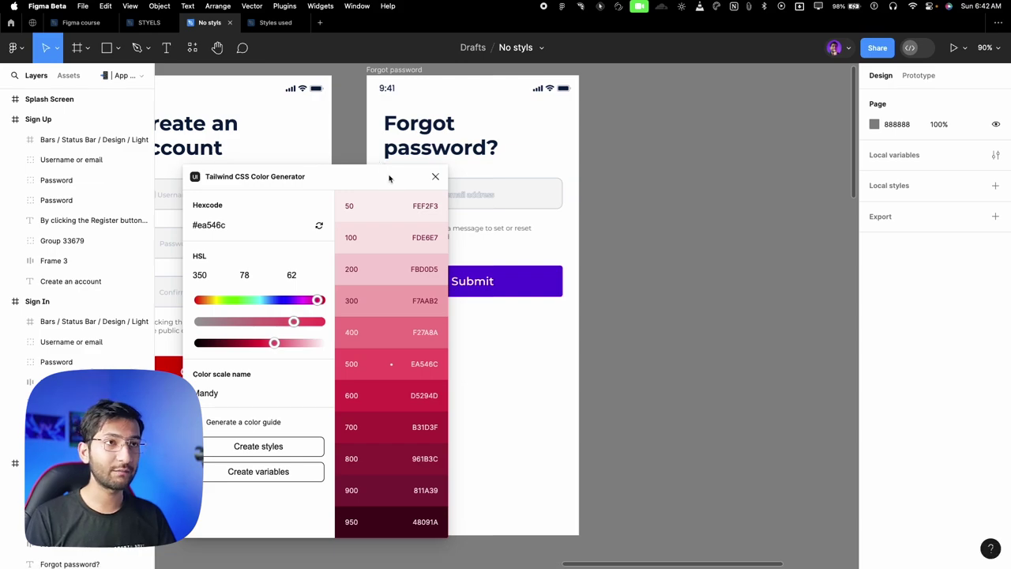
left_click_drag(314, 178, 323, 126)
scroll(490, 228, "down", 3)
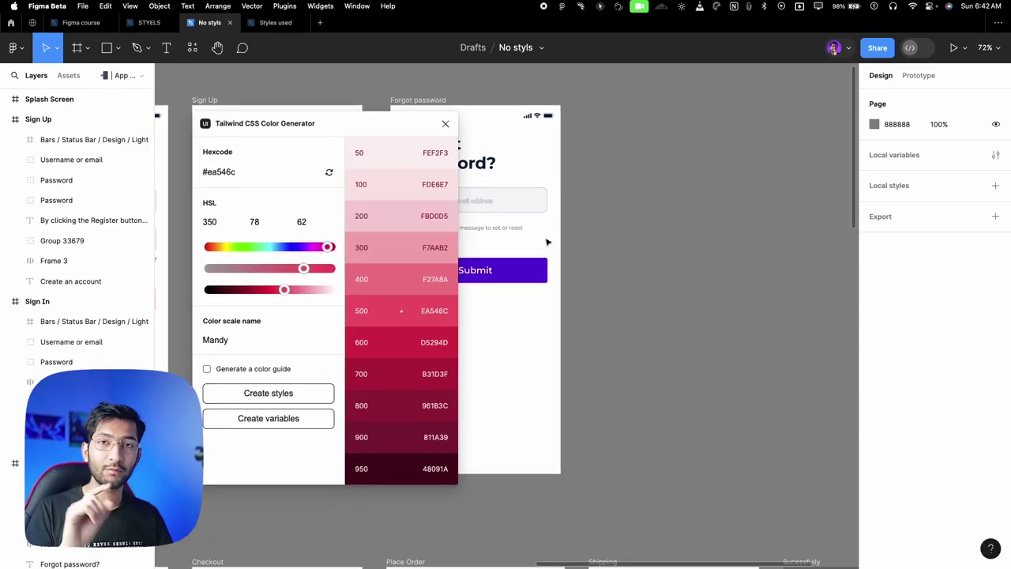
scroll(637, 282, "up", 3)
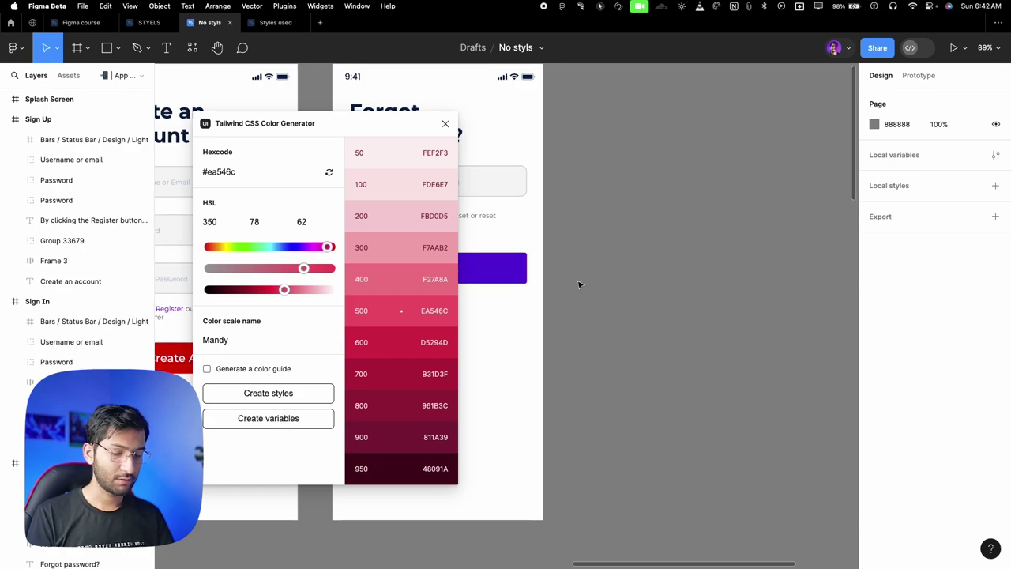
Draw a rectangle about 121 × 86 beside the Forgot password screen and fill it with the Submit button's purple.
key("r")
left_click_drag(584, 269, 652, 314)
key("i")
left_click(521, 273)
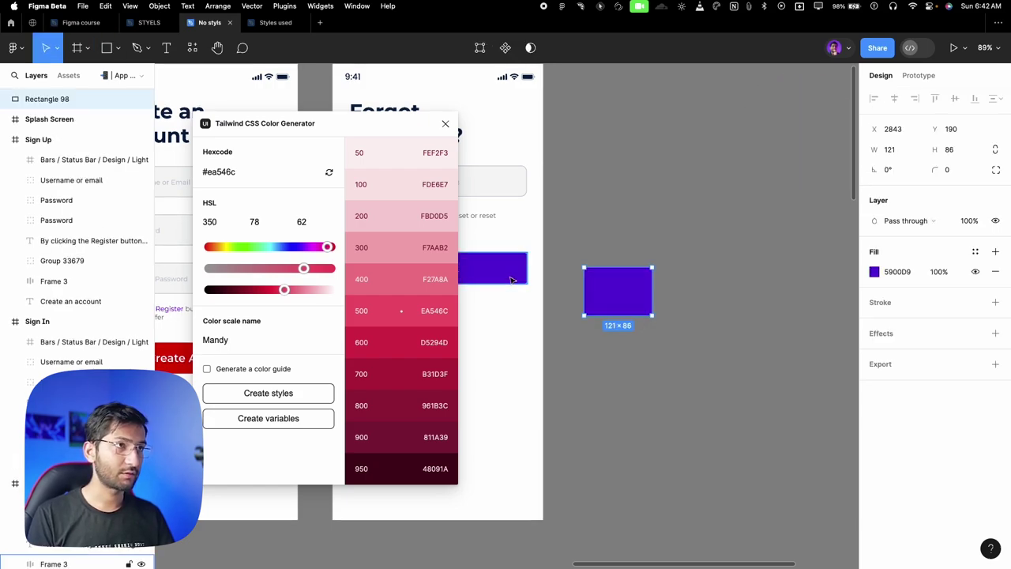
Copy the purple rectangle's fill code 5900D9 and use it as the hexcode in the Tailwind CSS Color Generator.
left_click(888, 271)
key("super+c")
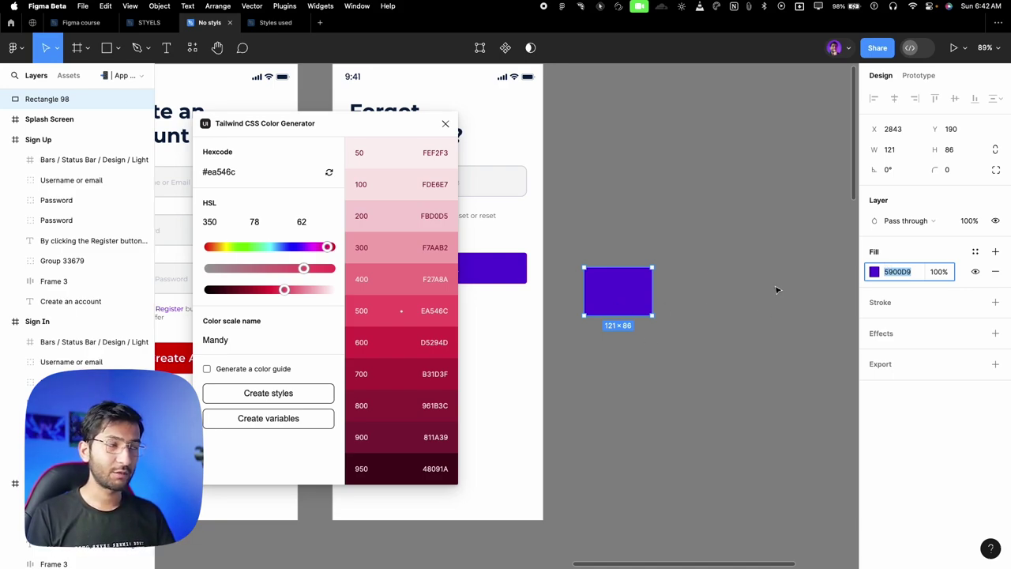
left_click(904, 272)
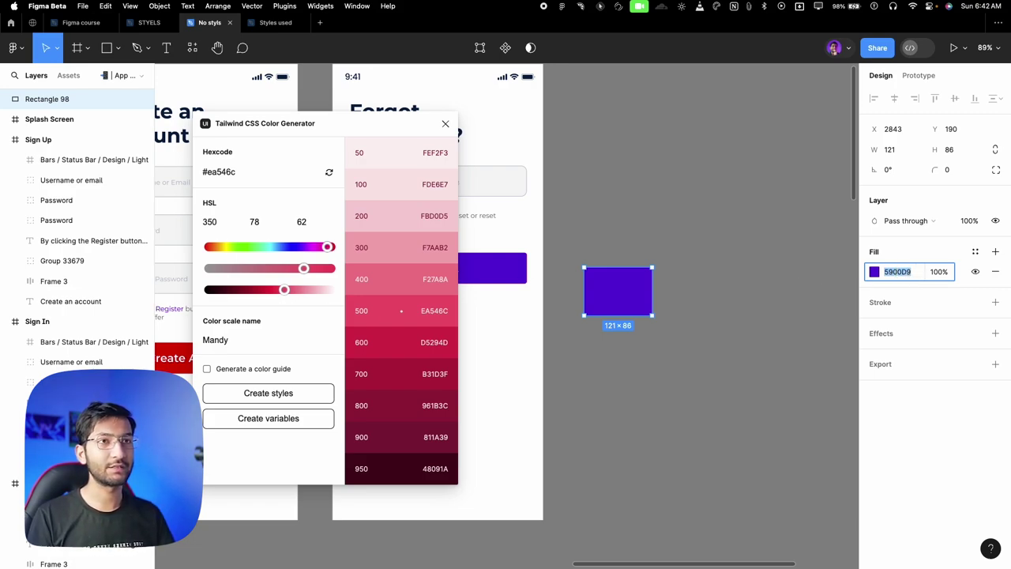
left_click(250, 172)
key("super+a")
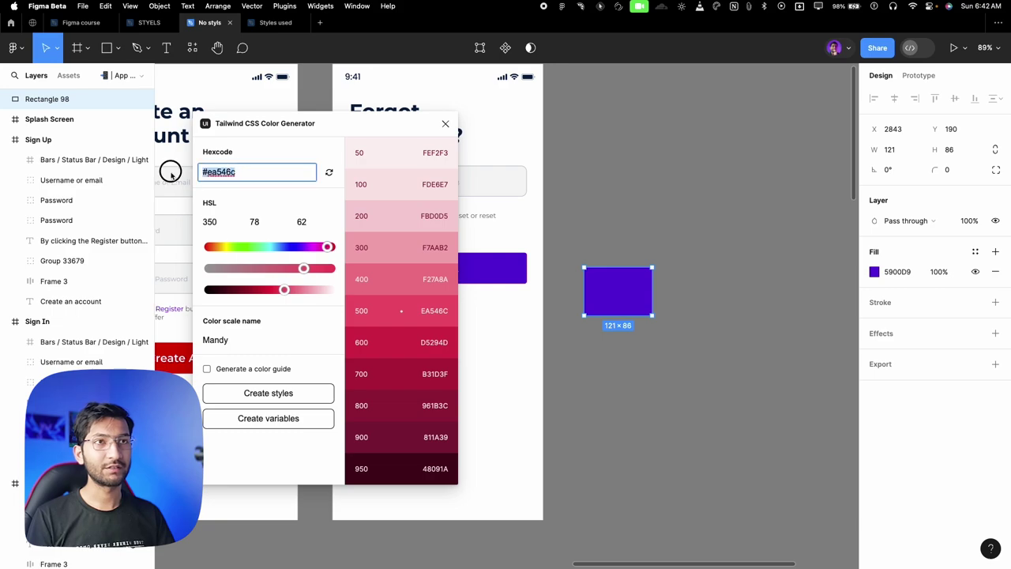
key("super+v")
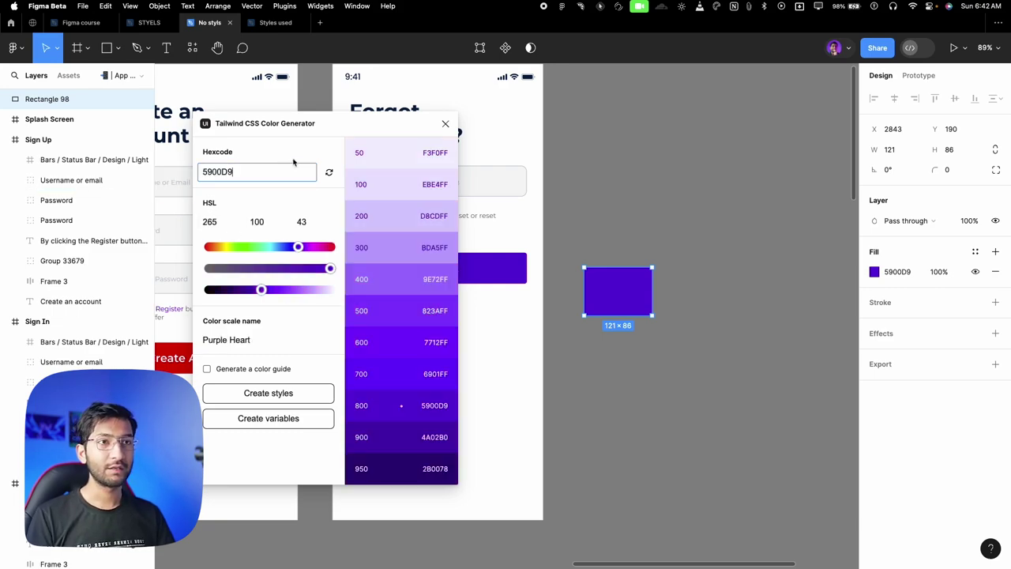
Enable generating a color guide and name the color scale Primary.
scroll(483, 353, "right", 5)
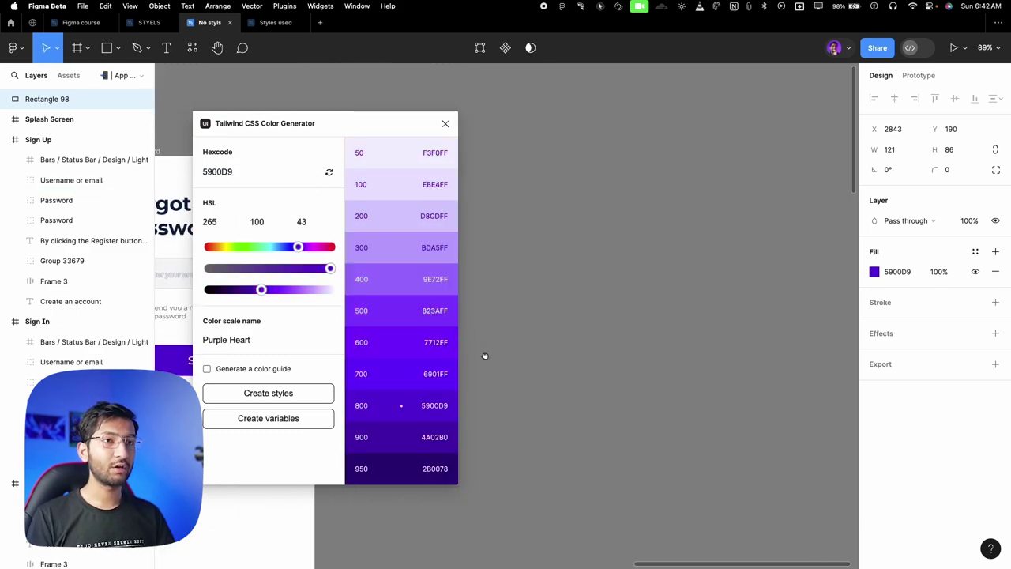
left_click(638, 279)
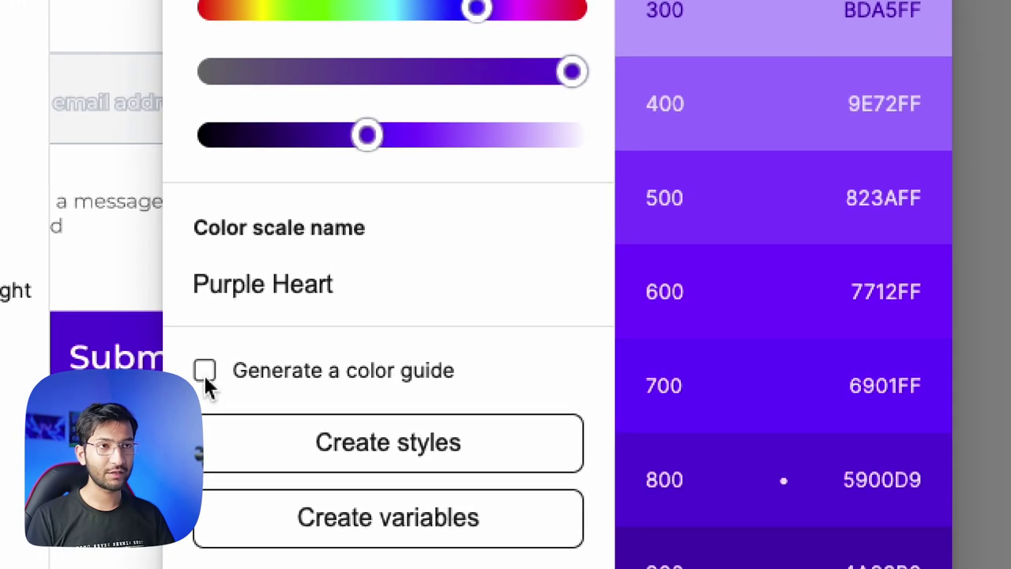
left_click(206, 369)
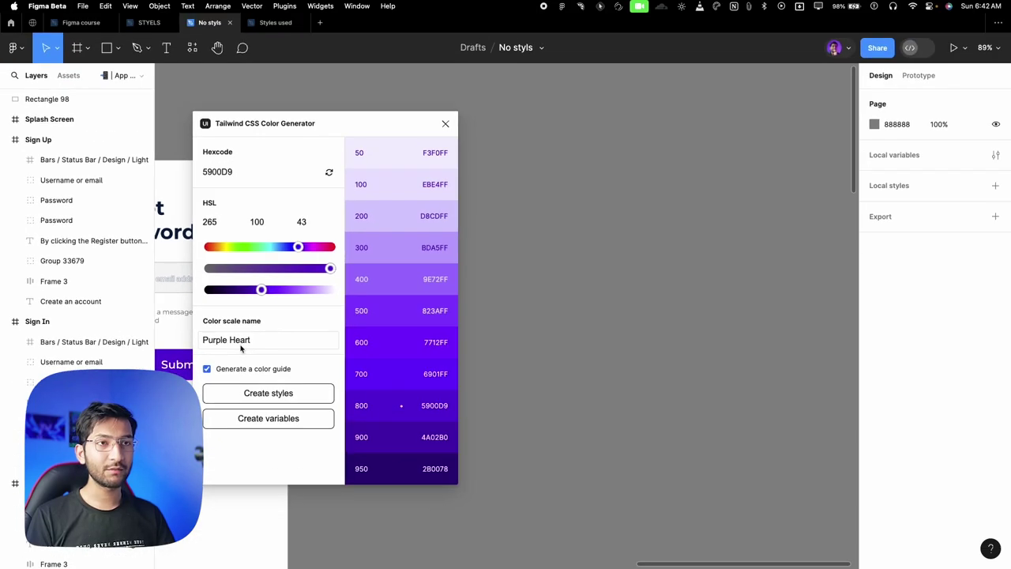
left_click(347, 298)
left_click_drag(254, 344, 202, 337)
type("Primary")
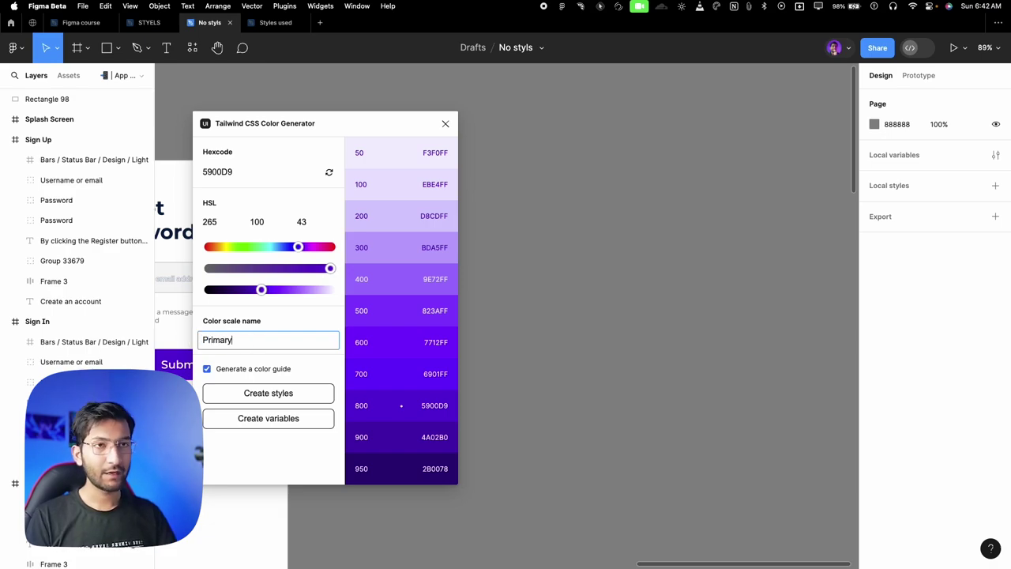
left_click(231, 316)
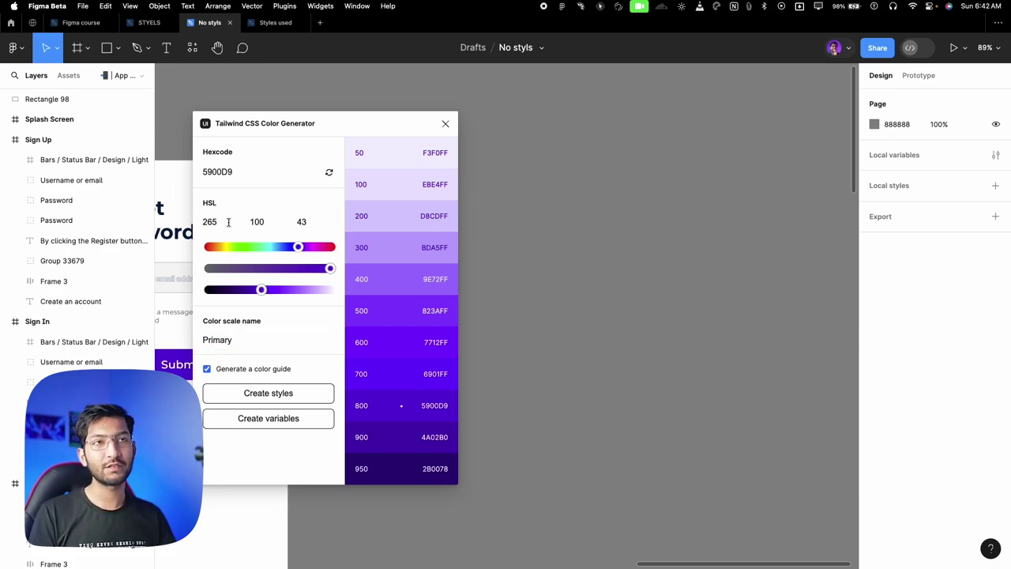
left_click_drag(230, 119, 231, 113)
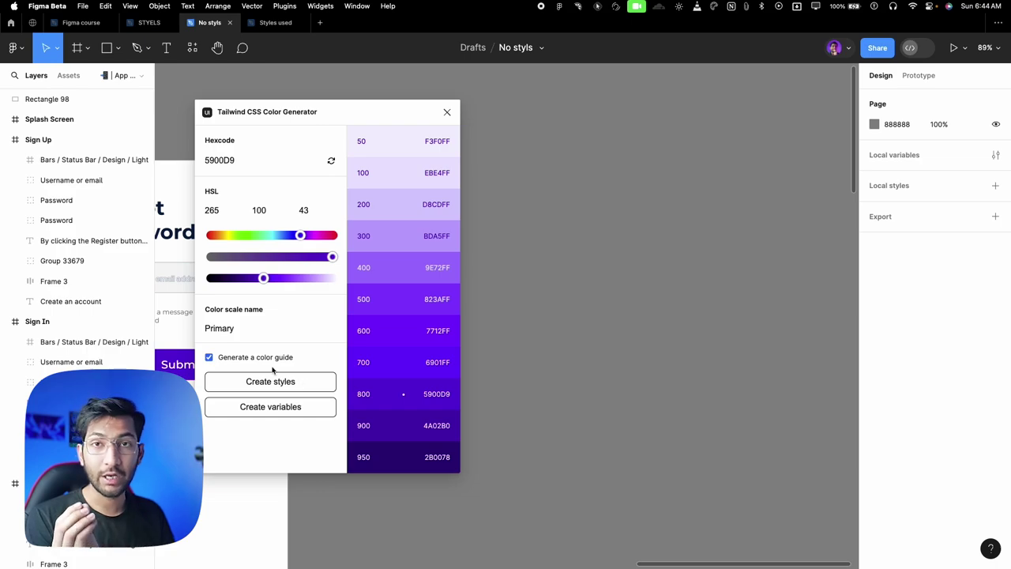
left_click(258, 323)
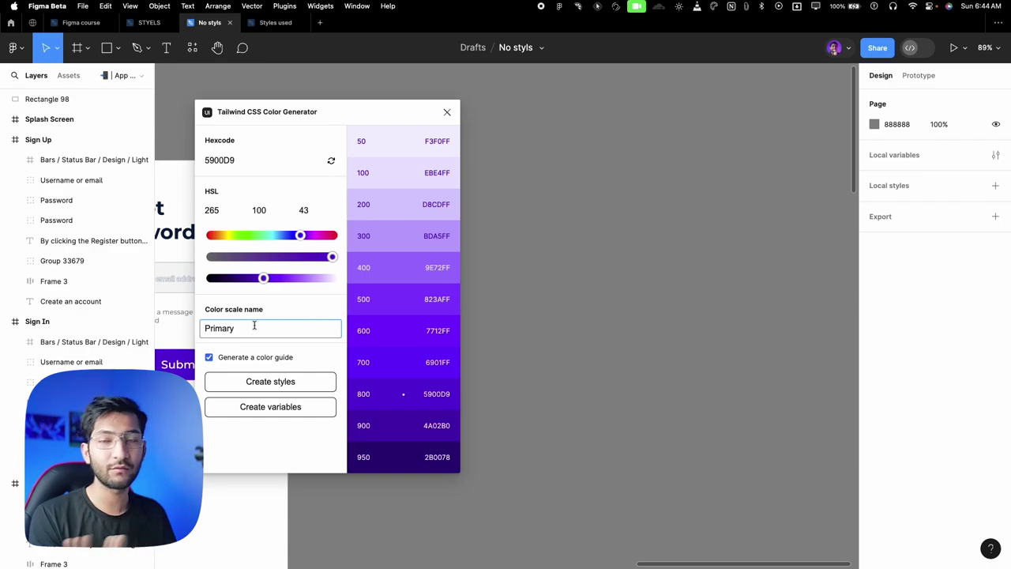
double_click(221, 327)
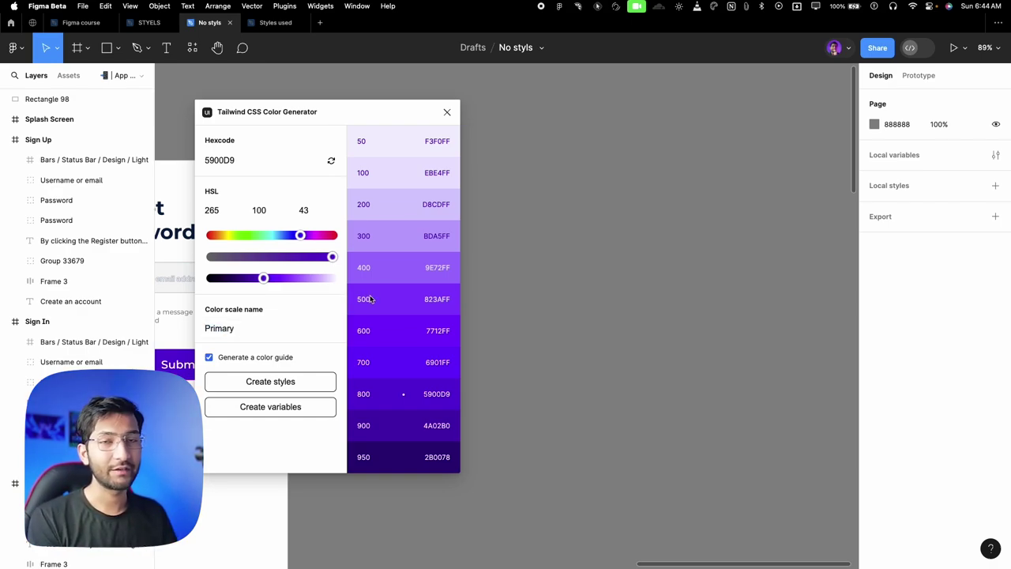
left_click(260, 331)
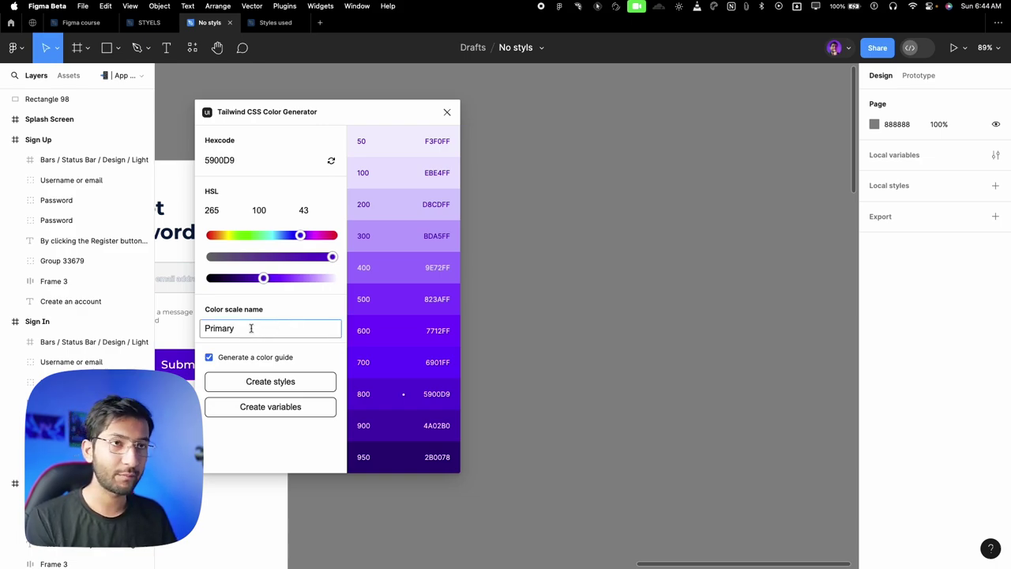
left_click(283, 308)
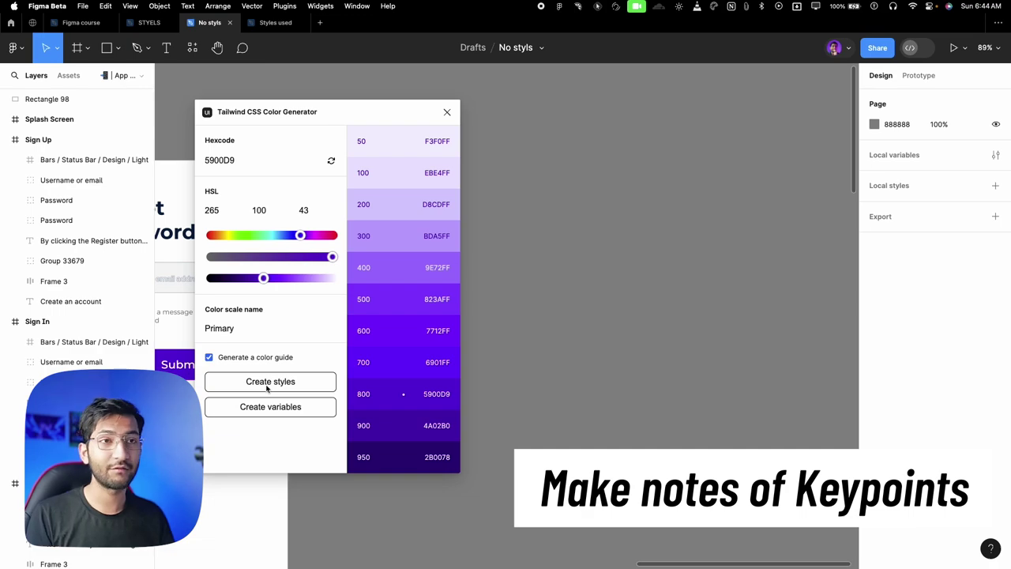
Create the Primary color styles with their guide and place the guide frame above the splash screens, clear of the plugin window.
left_click(272, 384)
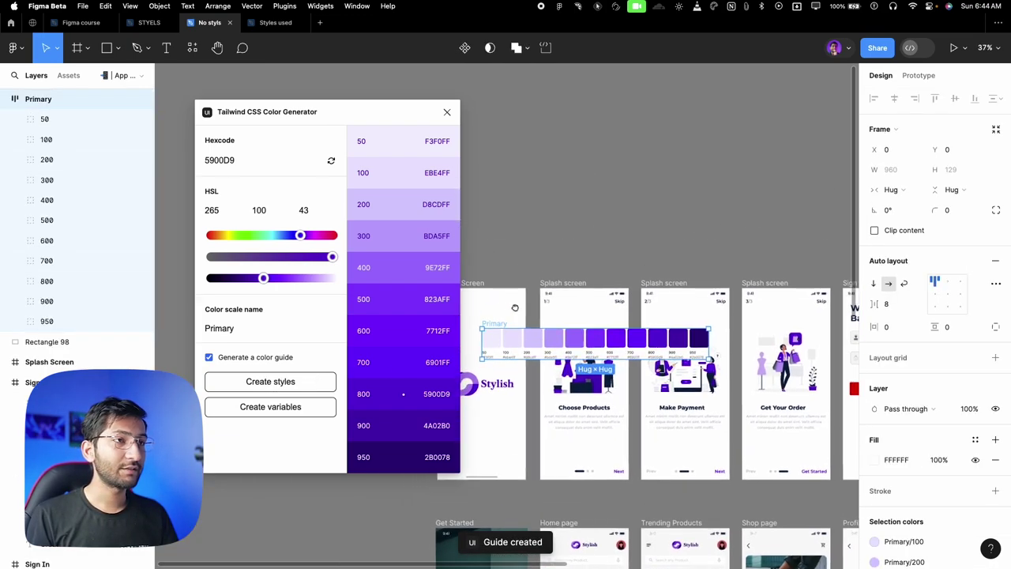
left_click_drag(507, 346, 505, 135)
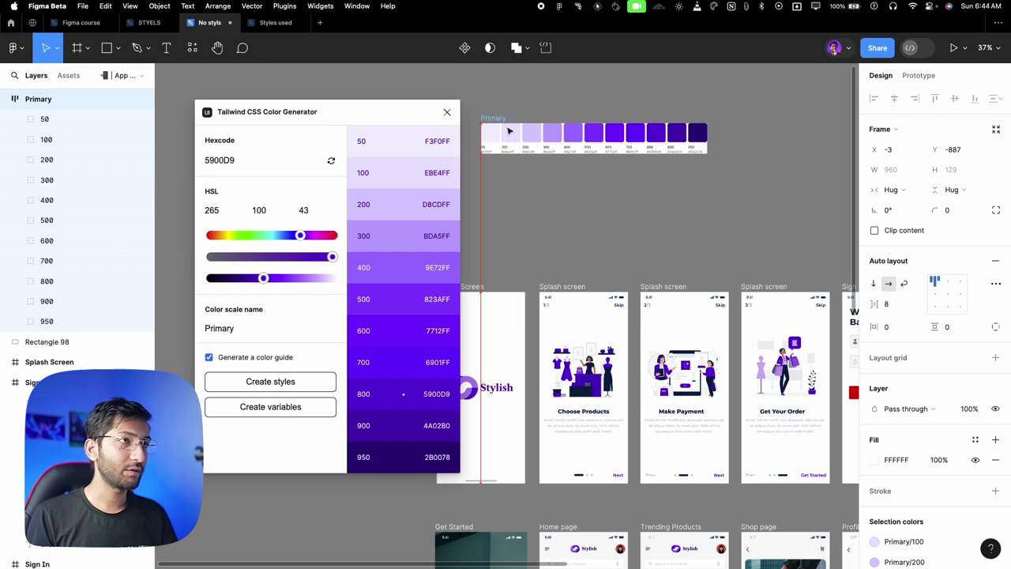
scroll(509, 132, "up", 3)
scroll(509, 132, "up", 5)
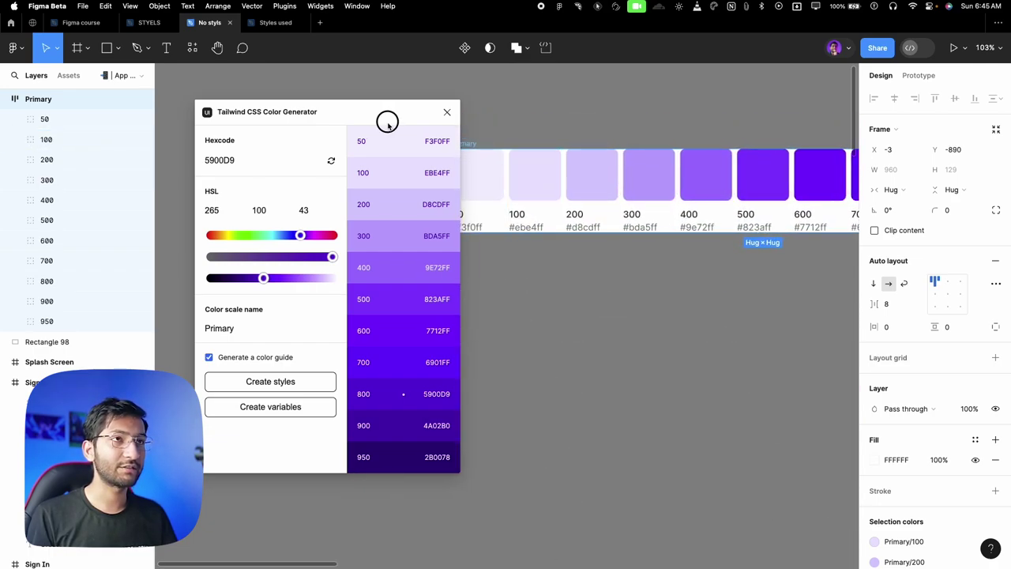
left_click_drag(386, 119, 192, 132)
Inspect the shade number and hex code labels under the 50 and 100 swatches of the Primary guide.
scroll(448, 196, "up", 5)
double_click(470, 248)
scroll(516, 226, "down", 2)
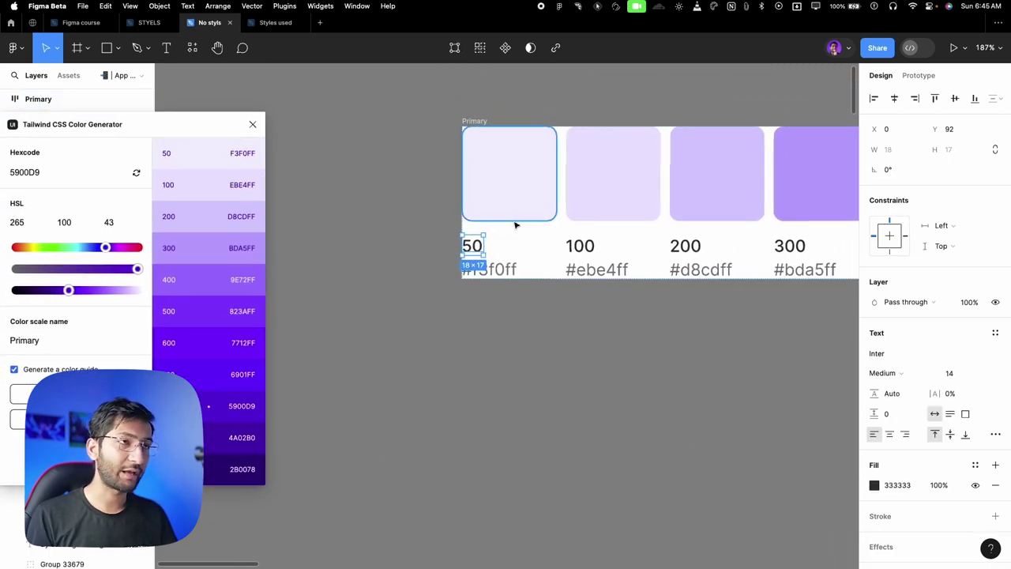
scroll(450, 269, "right", 3)
left_click(447, 260)
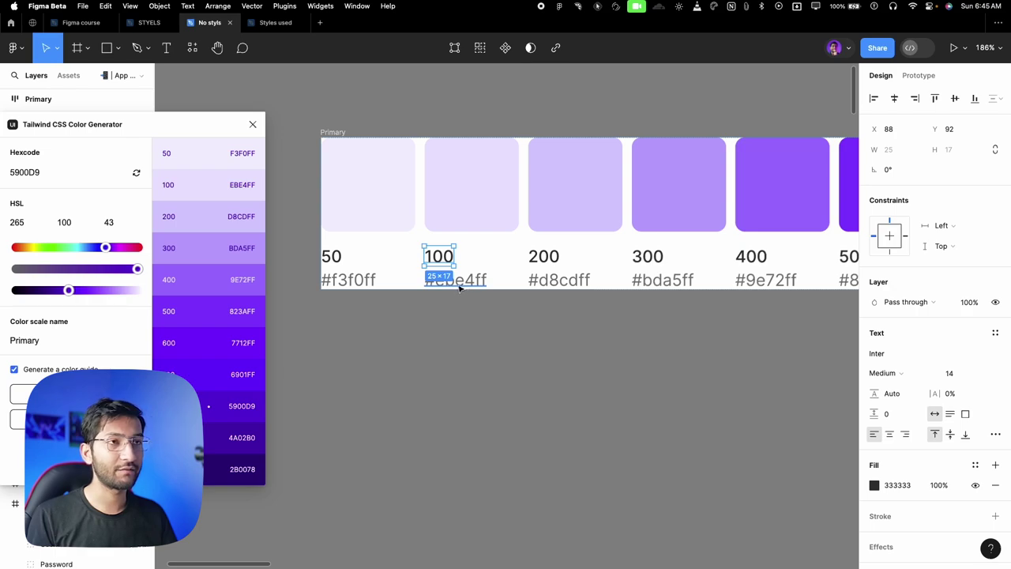
left_click(459, 285)
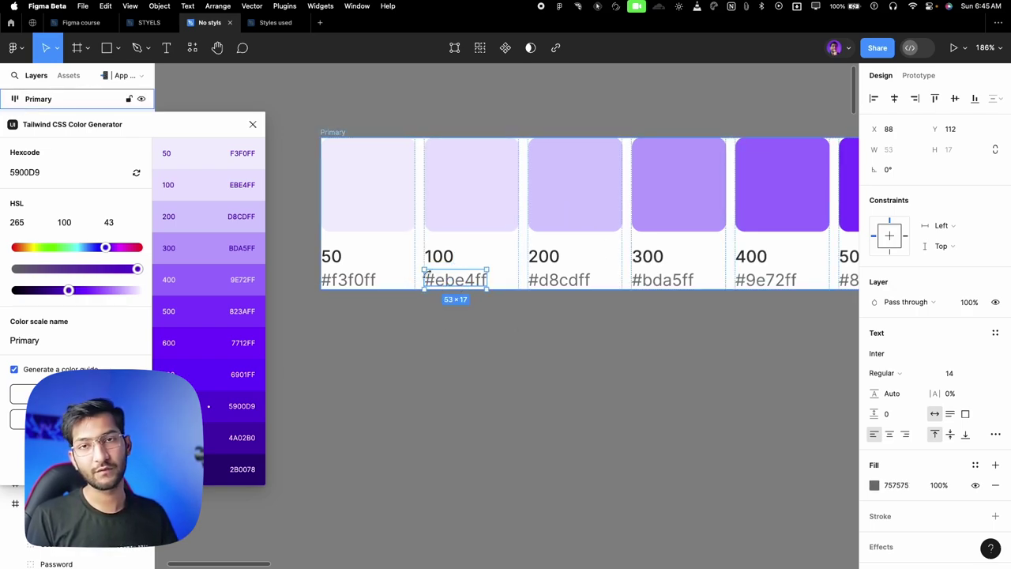
left_click(445, 259)
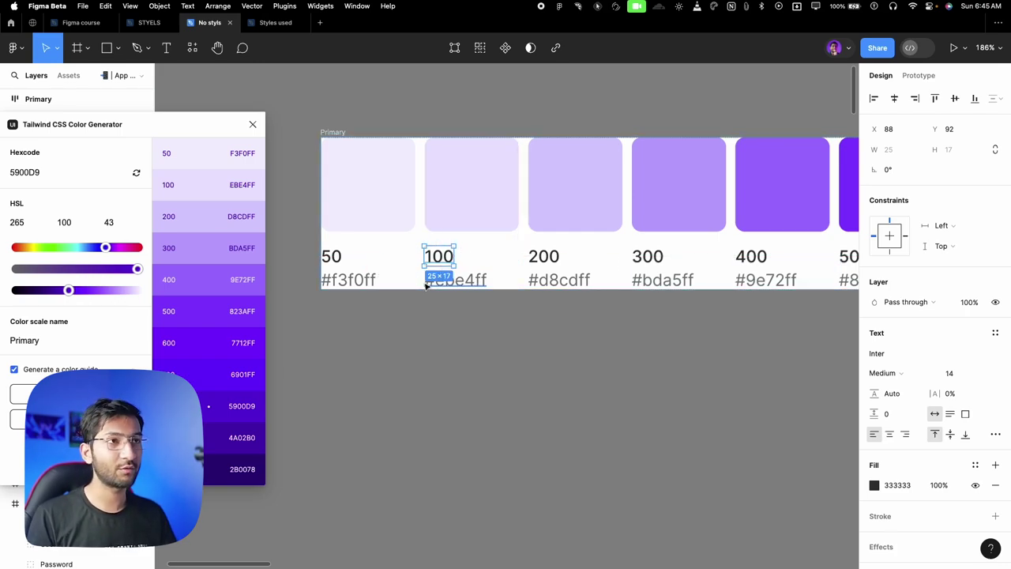
Deselect everything and review the local color styles by collapsing and expanding the Primary folder.
left_click(409, 351)
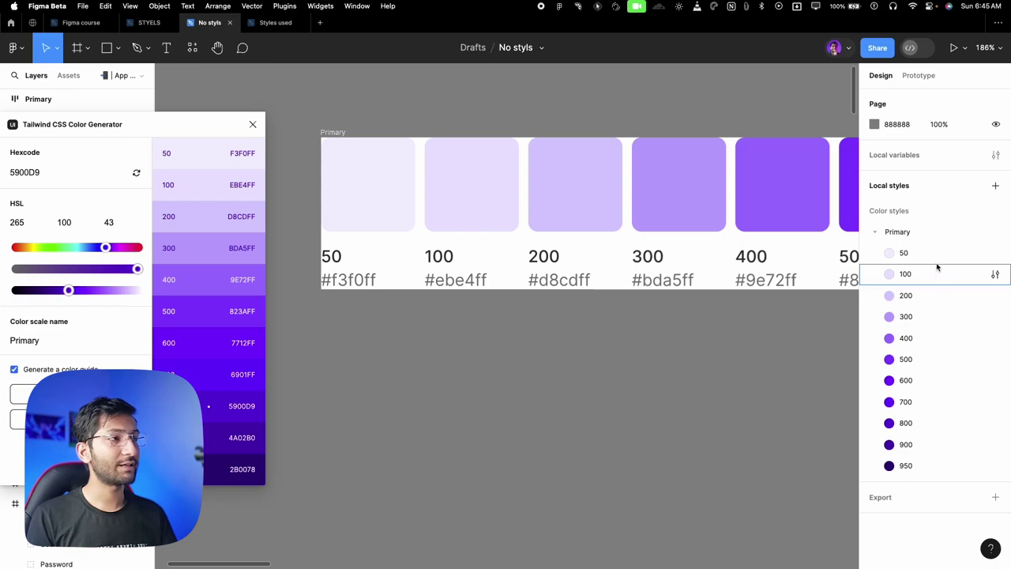
left_click(875, 232)
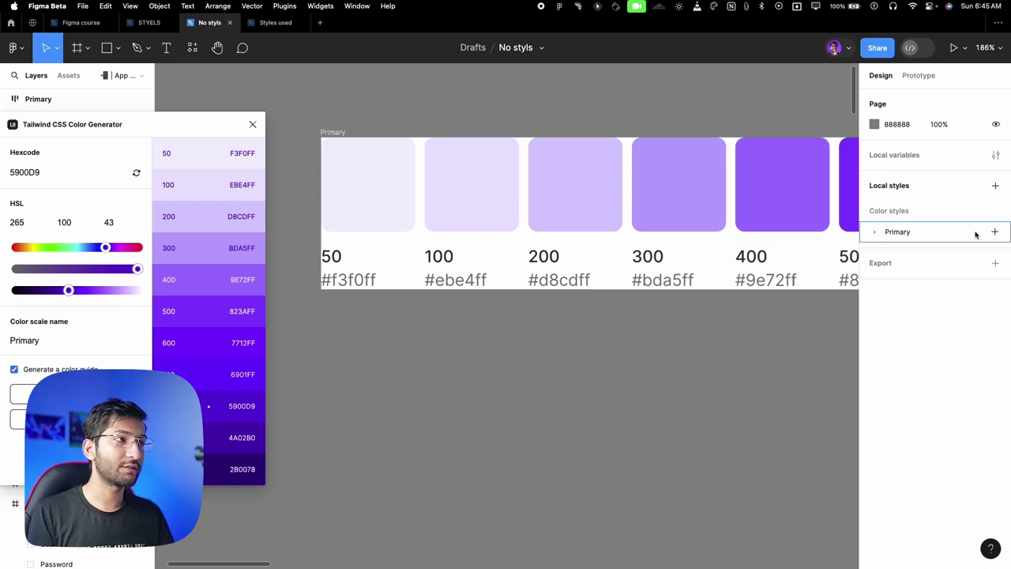
left_click(874, 232)
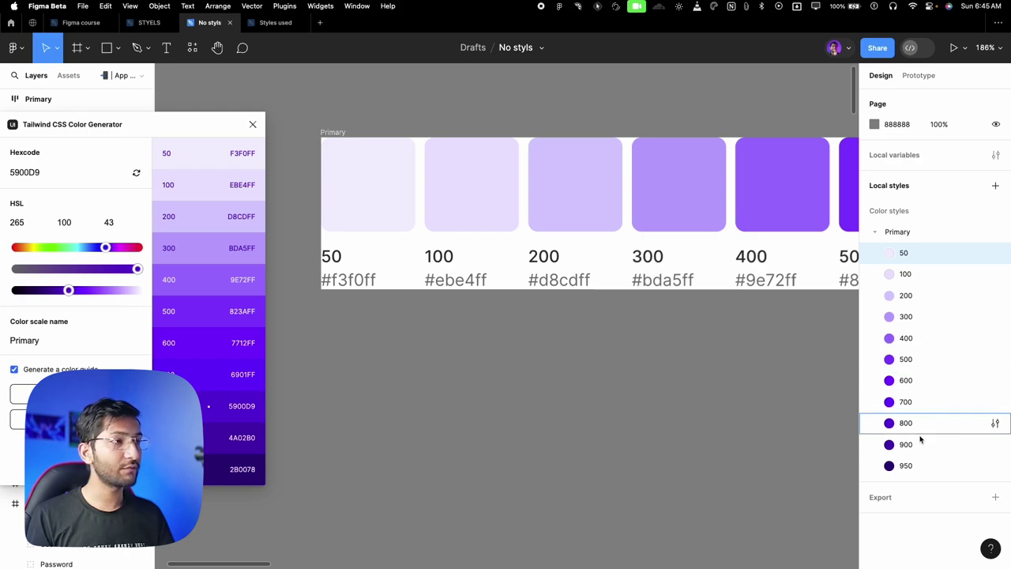
Try grouping the Primary shade styles from 50 to 950 into a new subfolder, and undo it.
left_click(919, 465, "shift")
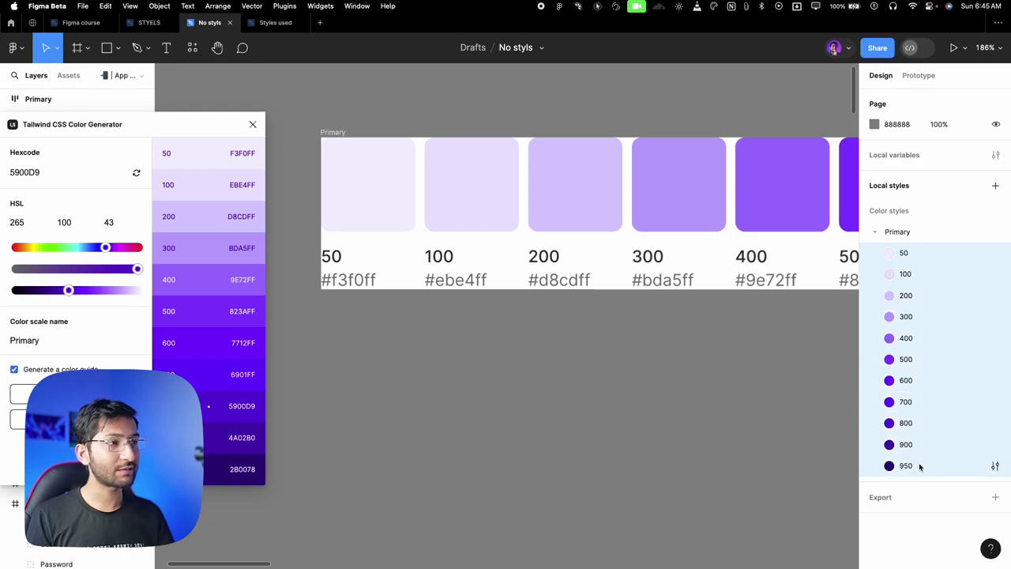
right_click(928, 298)
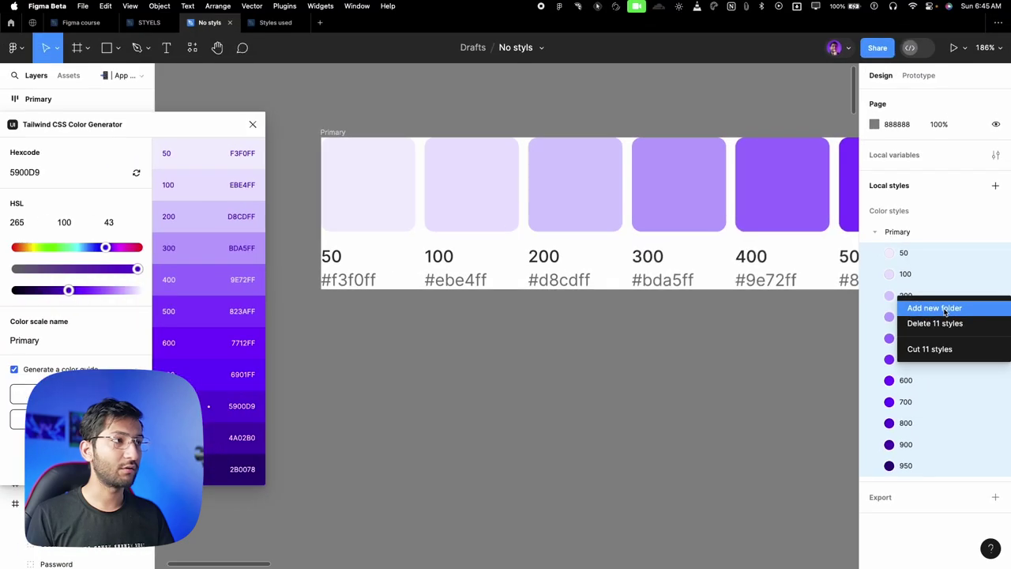
left_click(897, 325)
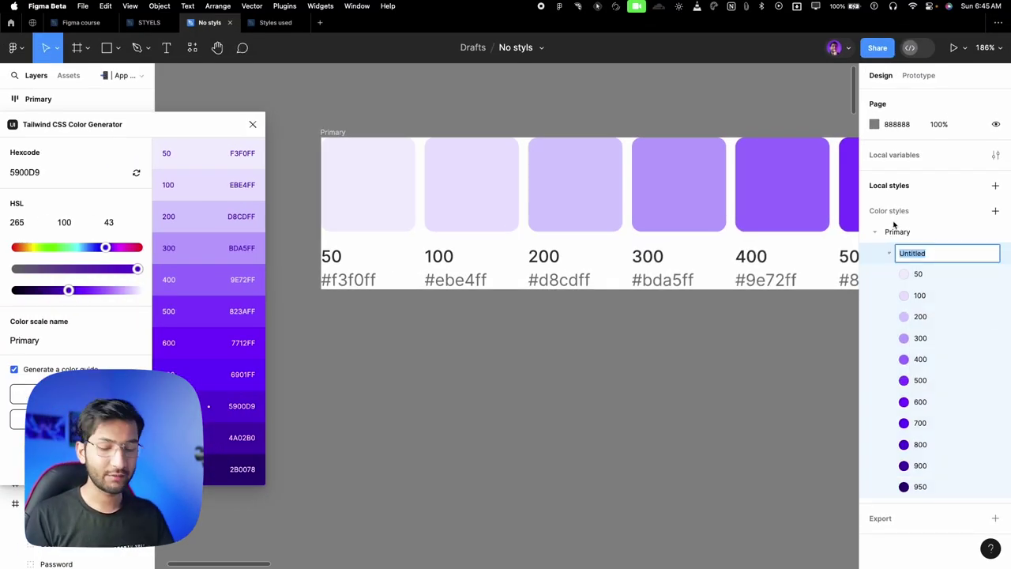
key("Escape")
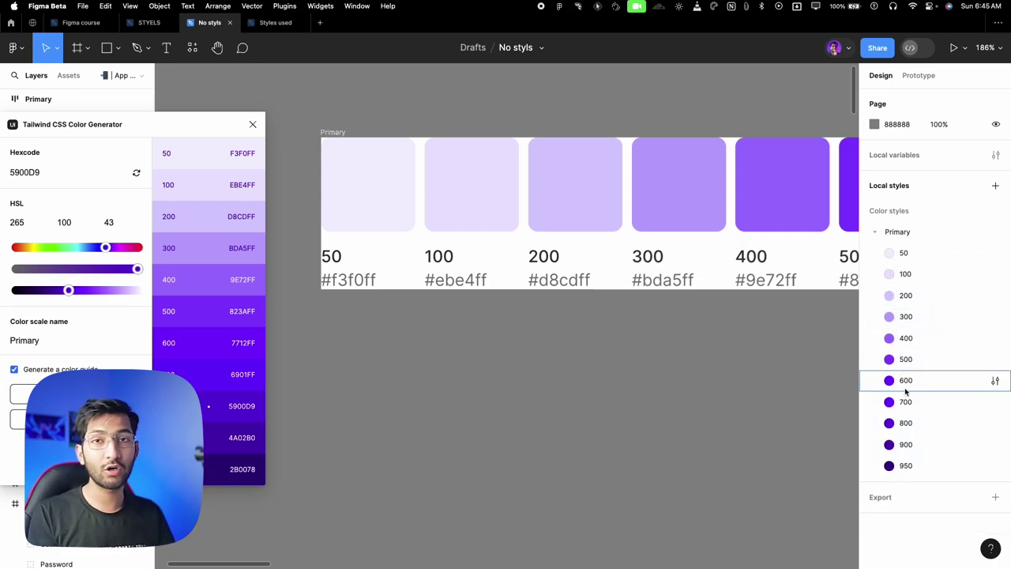
Shuffle the shade styles within the Primary folder and put them back in numeric order from 50 to 950.
left_click_drag(906, 446, 895, 338)
left_click_drag(900, 379, 893, 351)
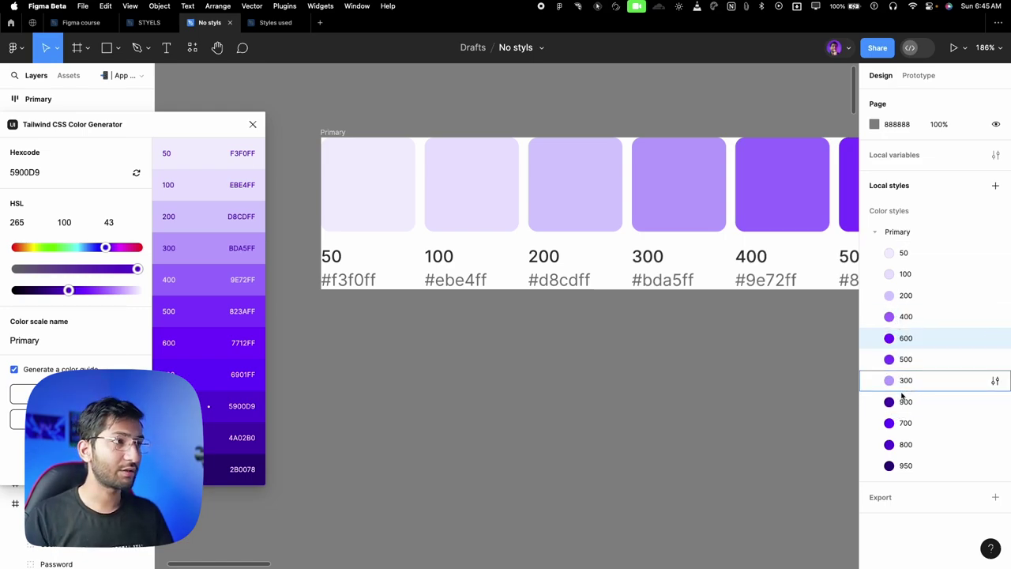
left_click_drag(895, 407, 900, 446)
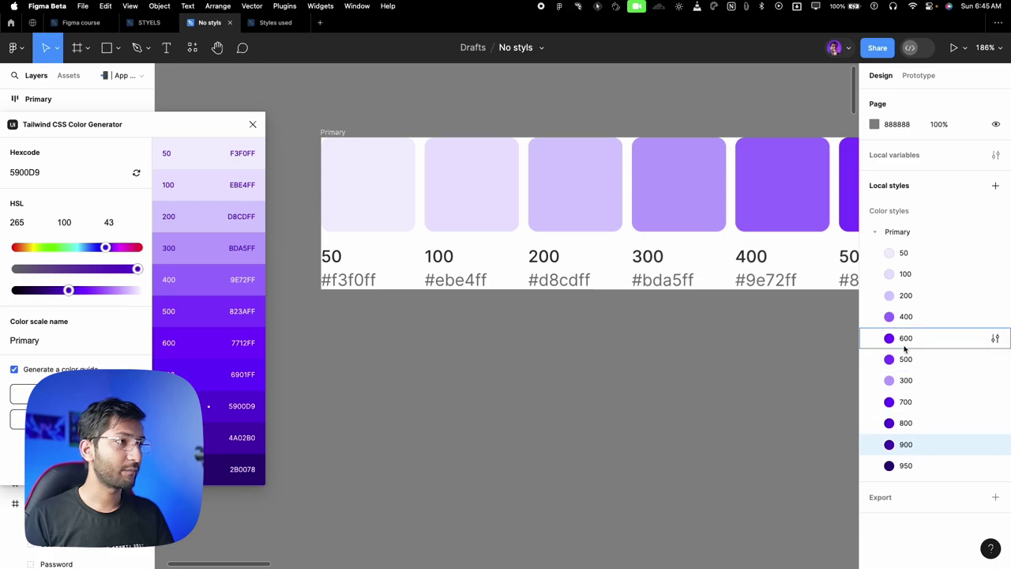
mouse_move(906, 340)
left_mouse_down()
mouse_move(896, 379)
mouse_move(894, 317)
mouse_move(898, 392)
mouse_move(896, 355)
left_mouse_up()
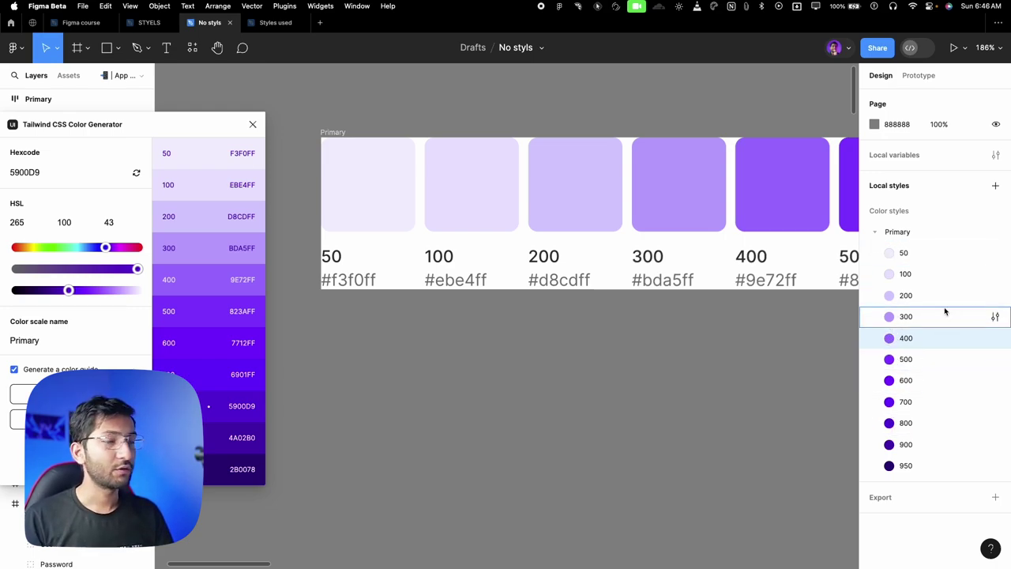
Review the Primary guide's shades from 50 to 950 on the canvas.
scroll(356, 318, "down", 6)
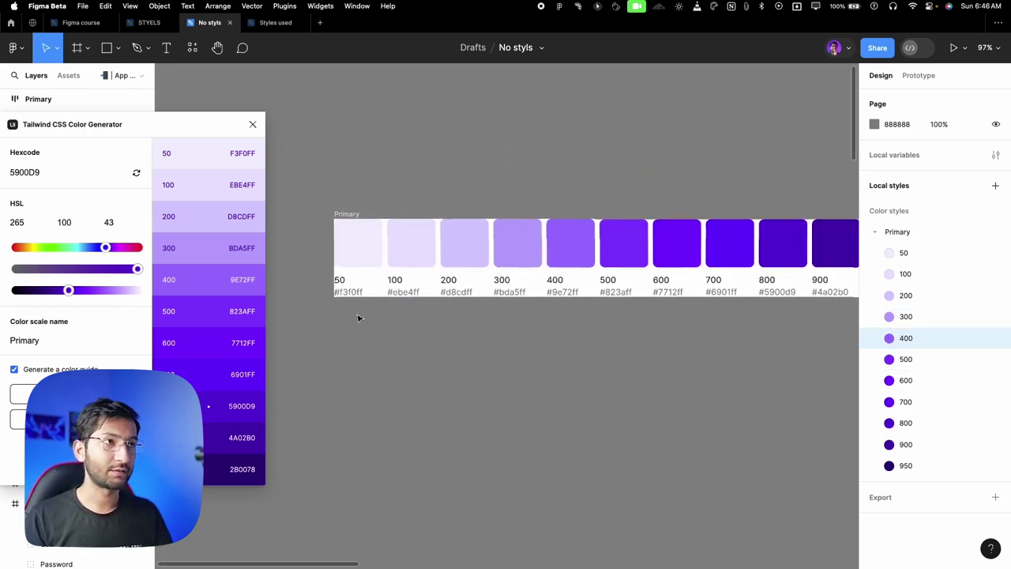
scroll(465, 224, "down", 3)
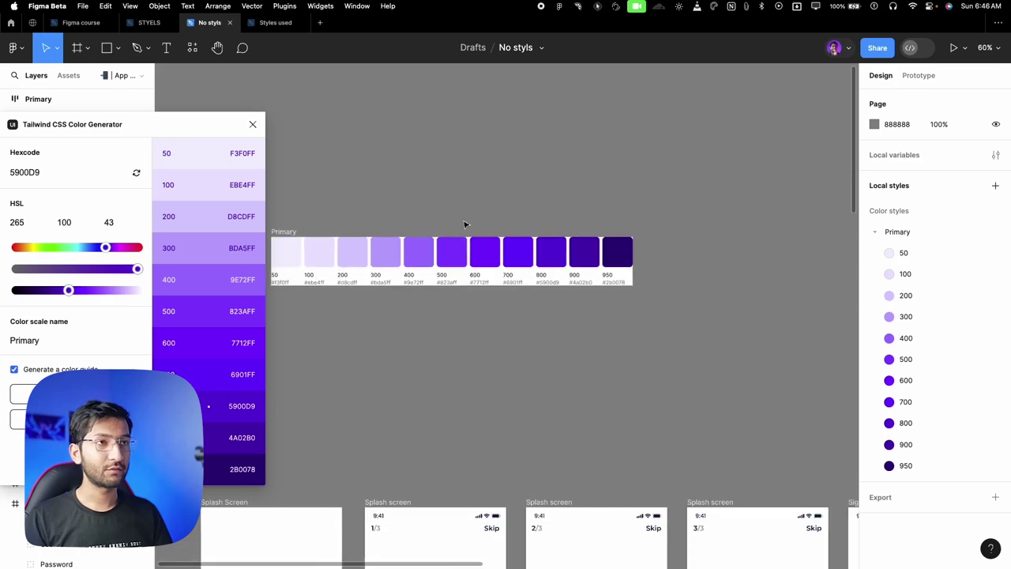
scroll(562, 214, "left", 3)
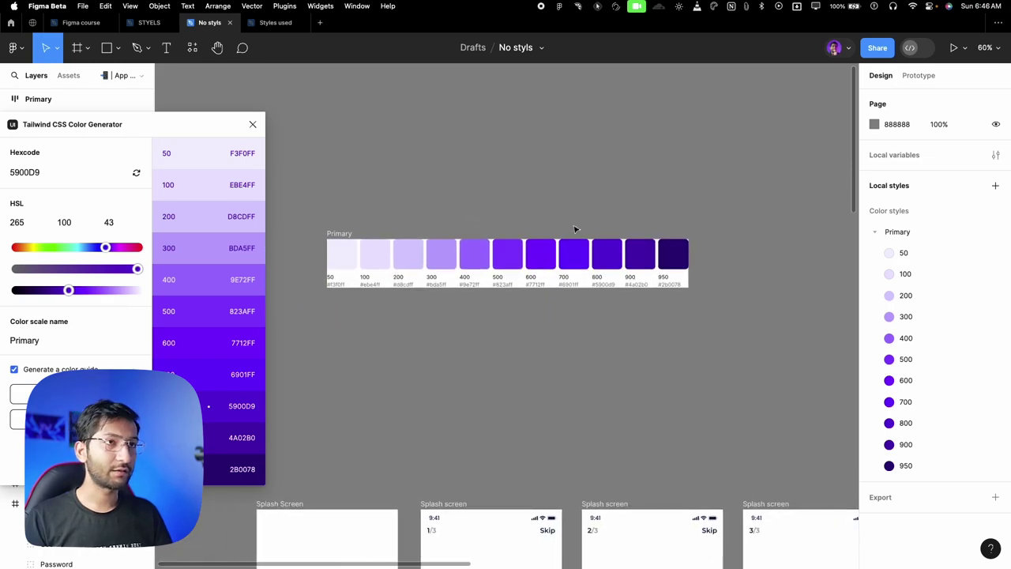
left_click(344, 247)
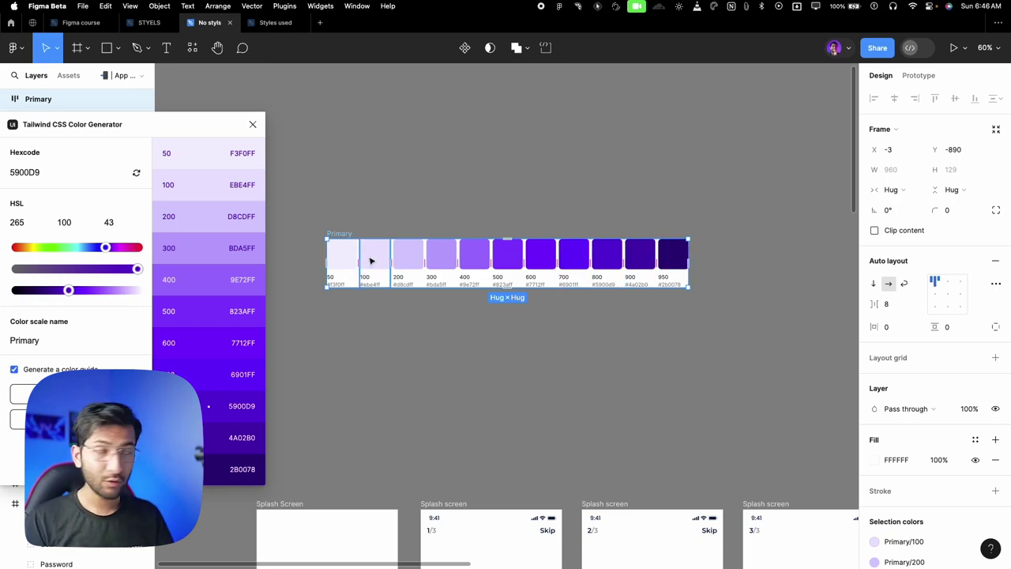
scroll(674, 258, "up", 3)
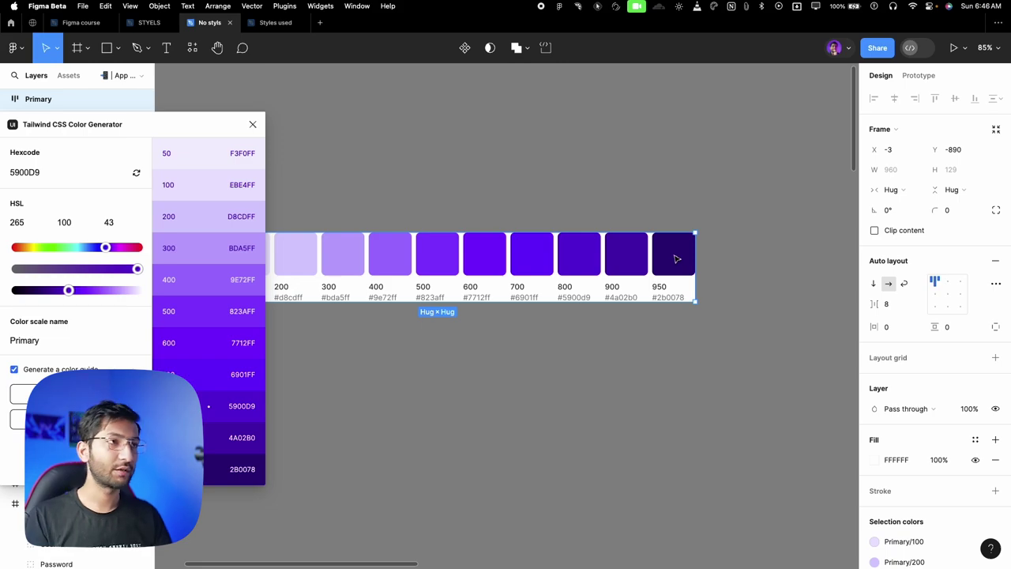
scroll(676, 258, "up", 4)
Try detaching the color style from the guide's 950 swatch and removing its fill, undoing each change.
left_click(679, 259)
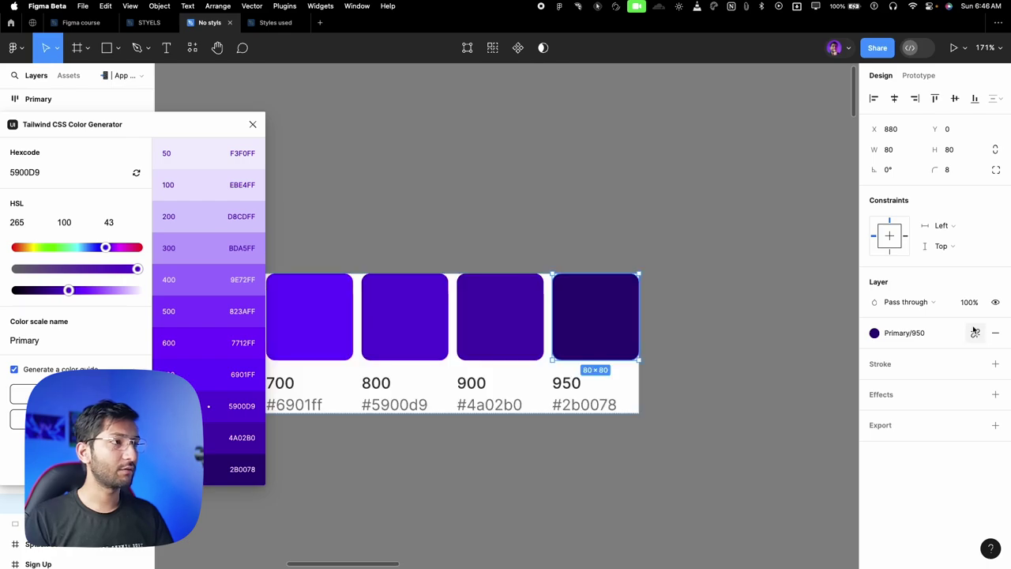
scroll(973, 335, "down", 1)
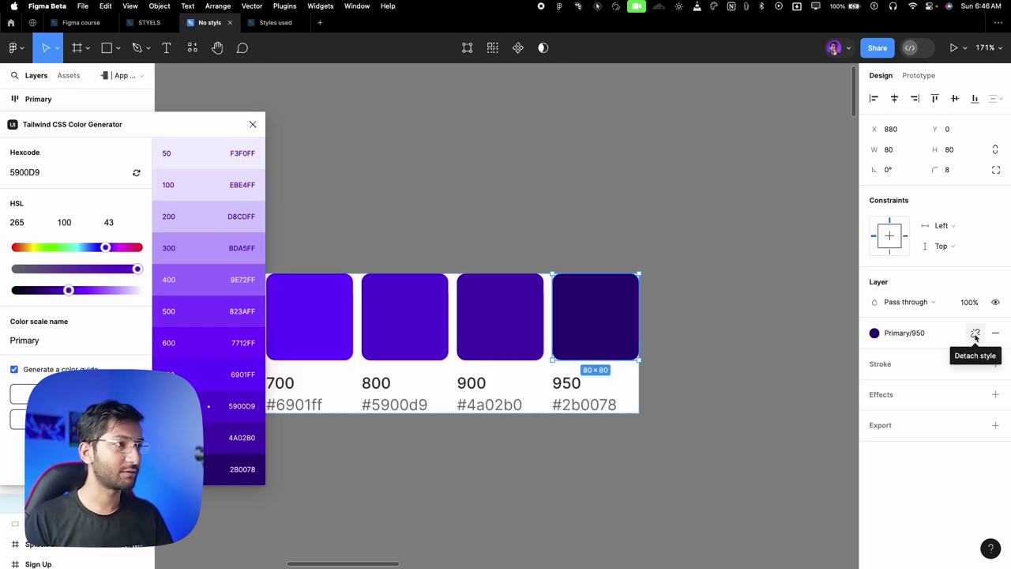
left_click(974, 335)
key("cmd+z")
left_click(993, 336)
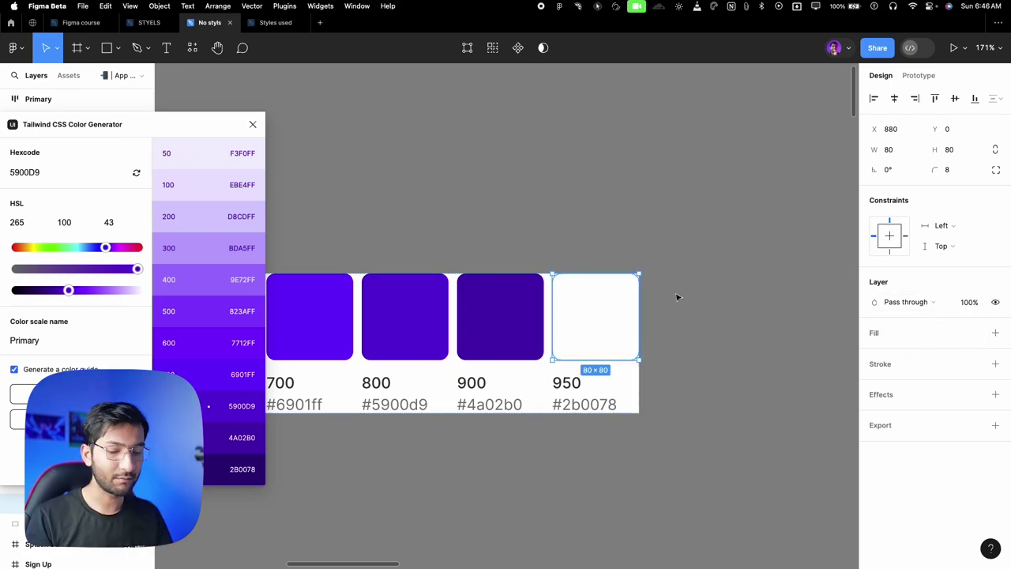
key("cmd+z")
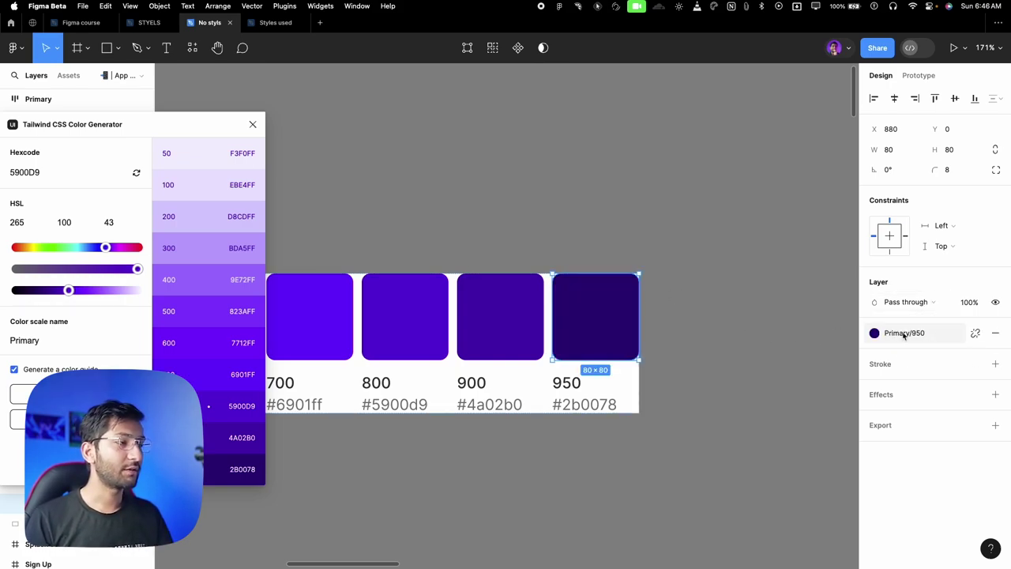
Copy the 950 swatch's hex code 2B0078 into the generator as the base color and restore the swatch's Primary/950 style.
left_click(976, 335)
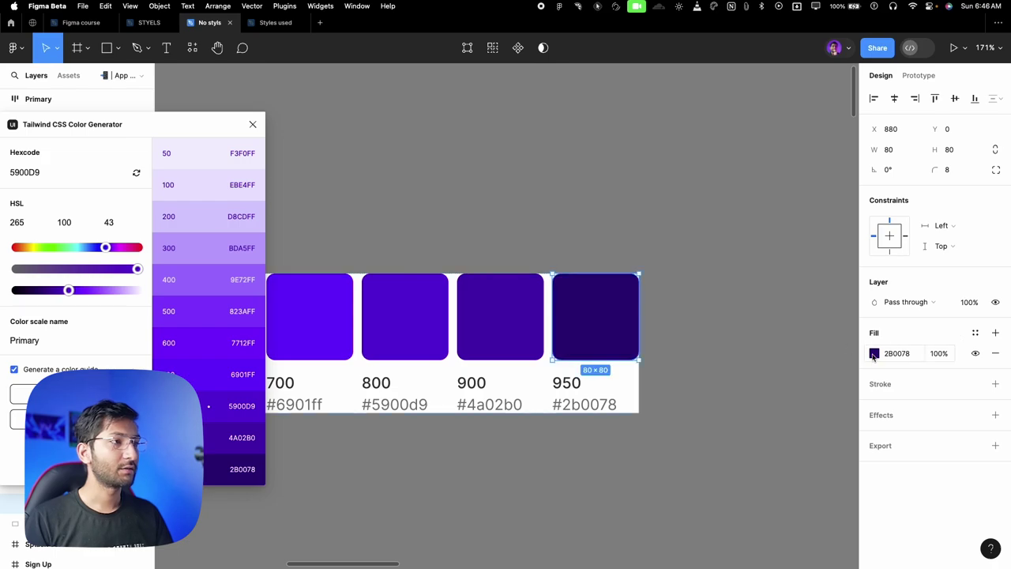
left_click(897, 355)
key("ctrl+c")
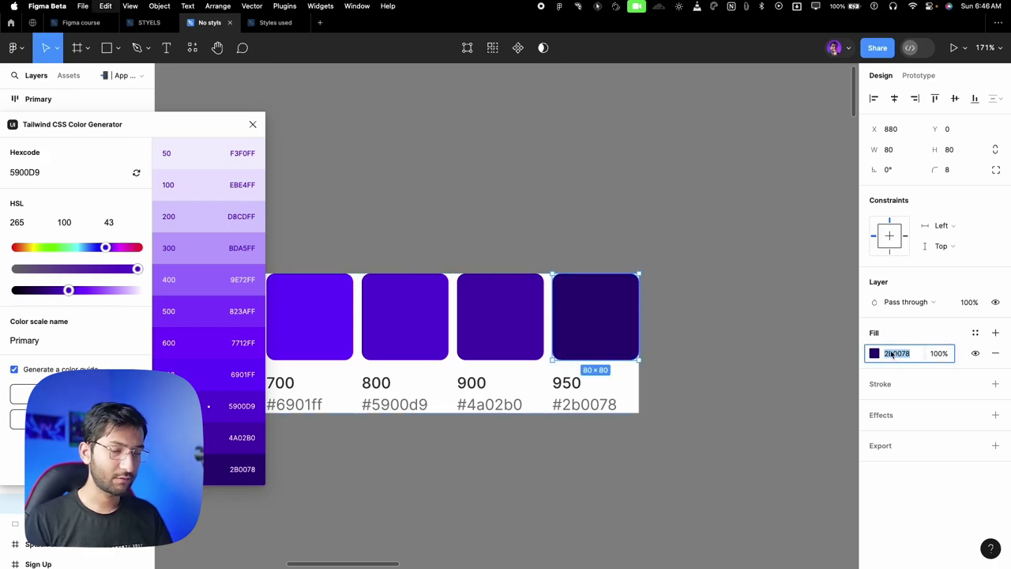
left_click(66, 170)
left_click_drag(124, 125, 301, 135)
left_click_drag(236, 182, 162, 179)
key("ctrl+v")
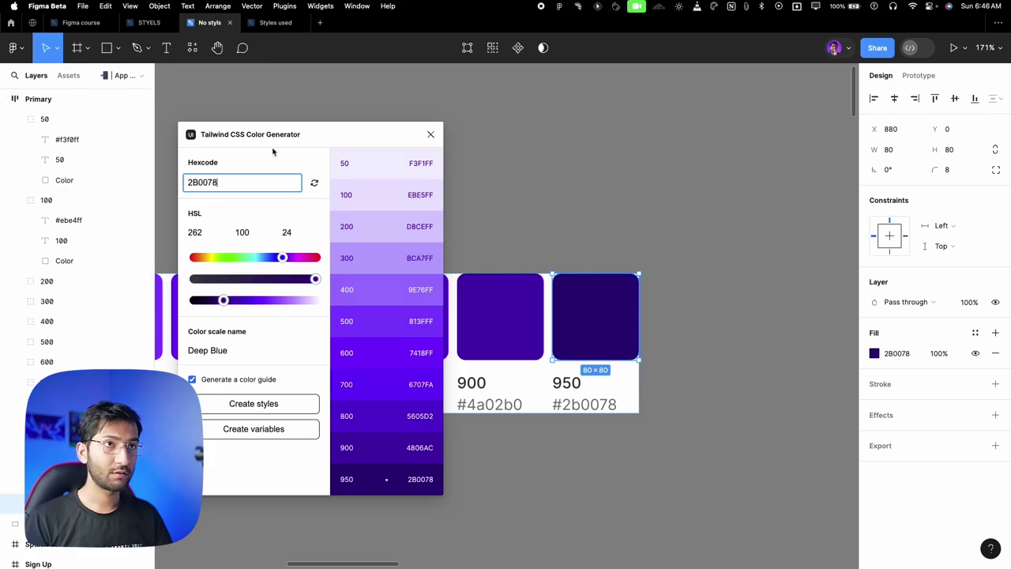
key("ctrl+z")
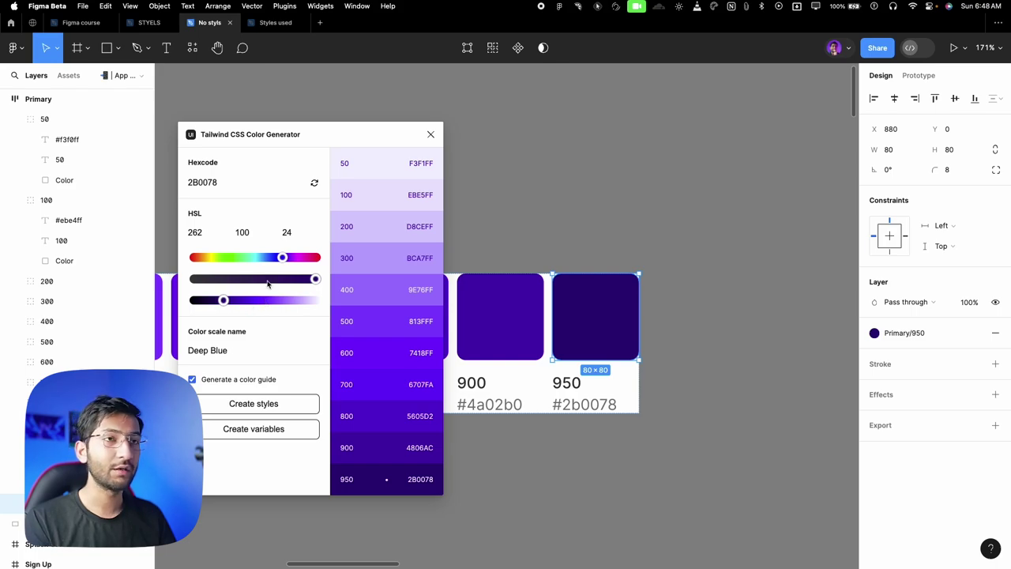
Try base color saturations of 10, 0 and 46 in the generator, and restore the hexcode 2B0078.
left_click(249, 231)
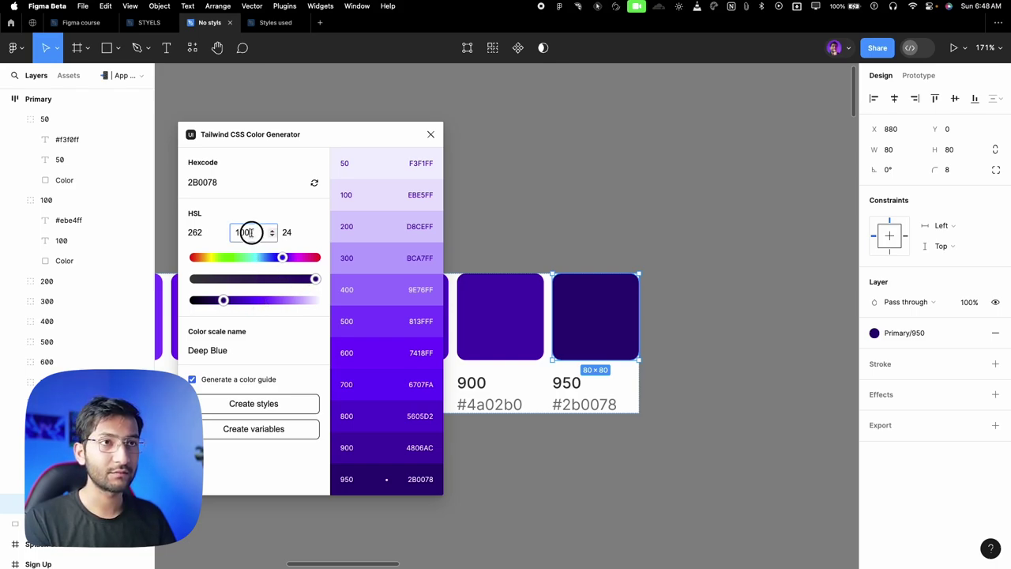
left_click_drag(250, 232, 230, 231)
type("10")
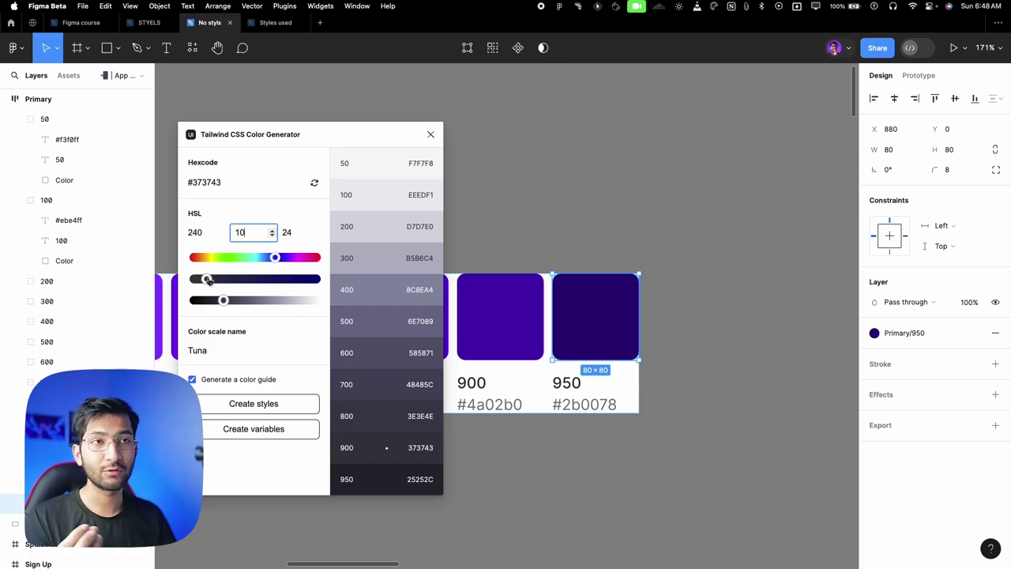
left_click_drag(208, 279, 189, 287)
left_click(187, 231)
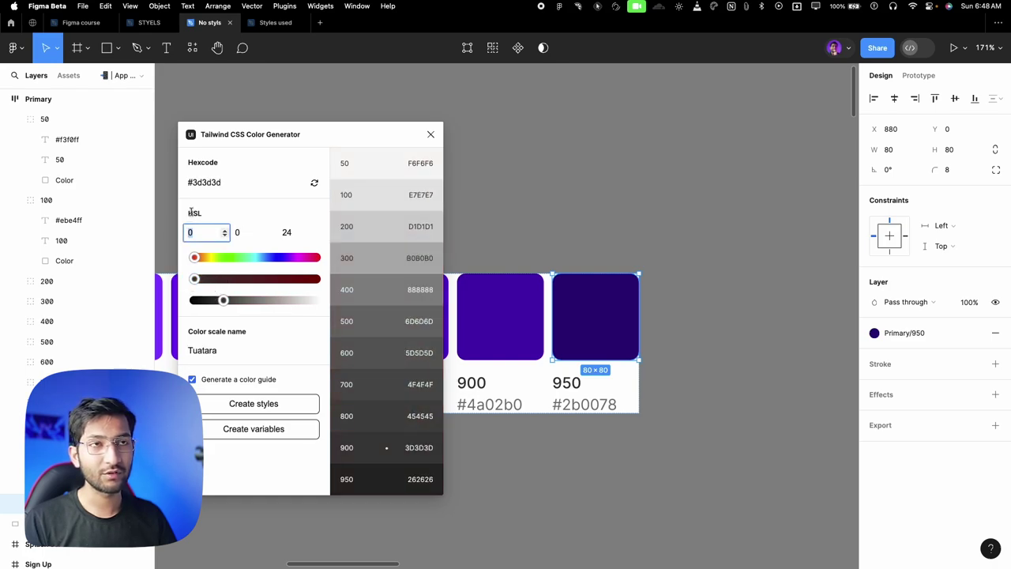
left_click_drag(195, 279, 250, 279)
left_click_drag(253, 185, 161, 179)
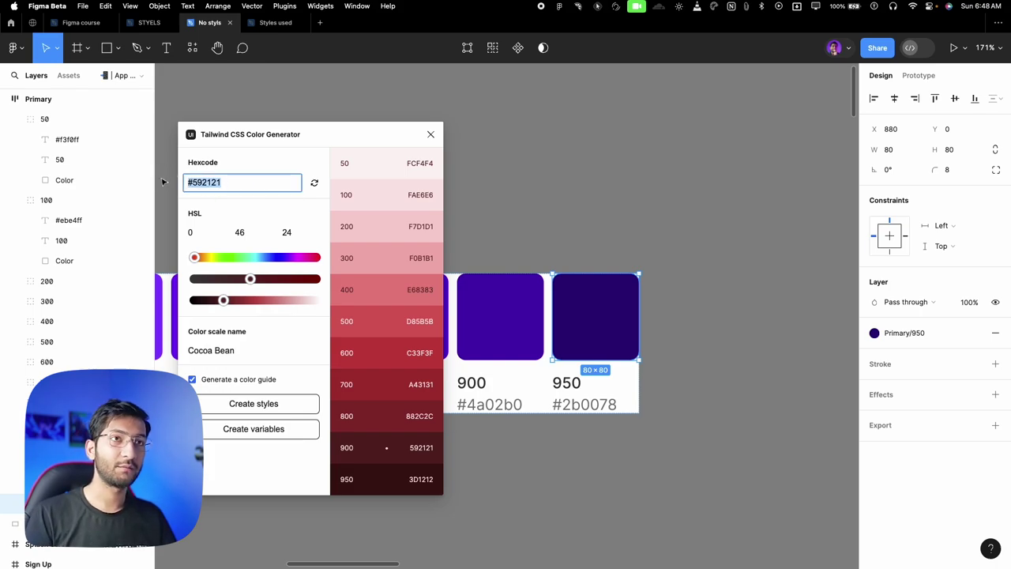
key("super+v")
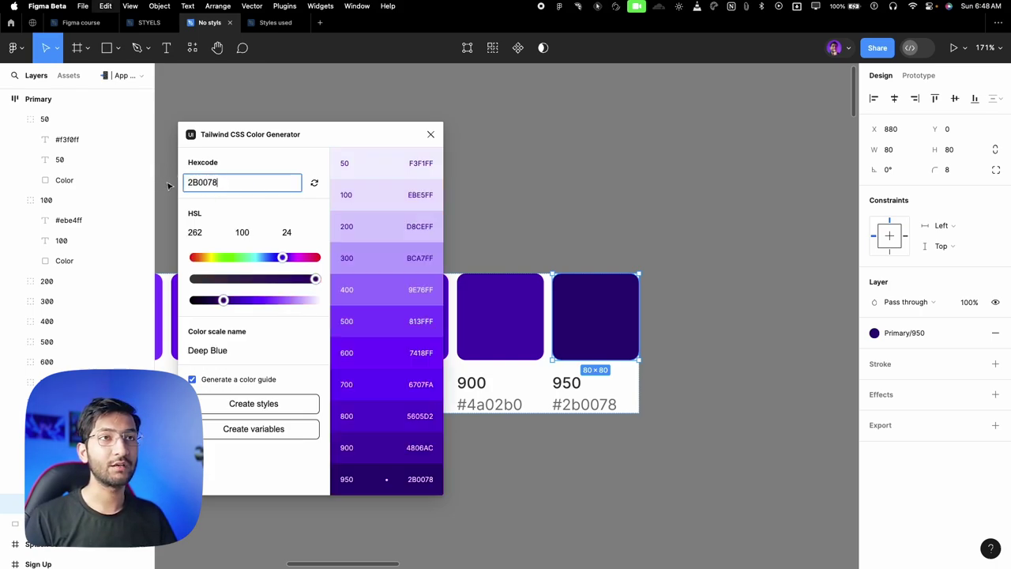
Set the base color's saturation to 10 and reduce its lightness to 16 for a dark neutral scale.
left_click(204, 208)
left_click_drag(315, 280, 202, 280)
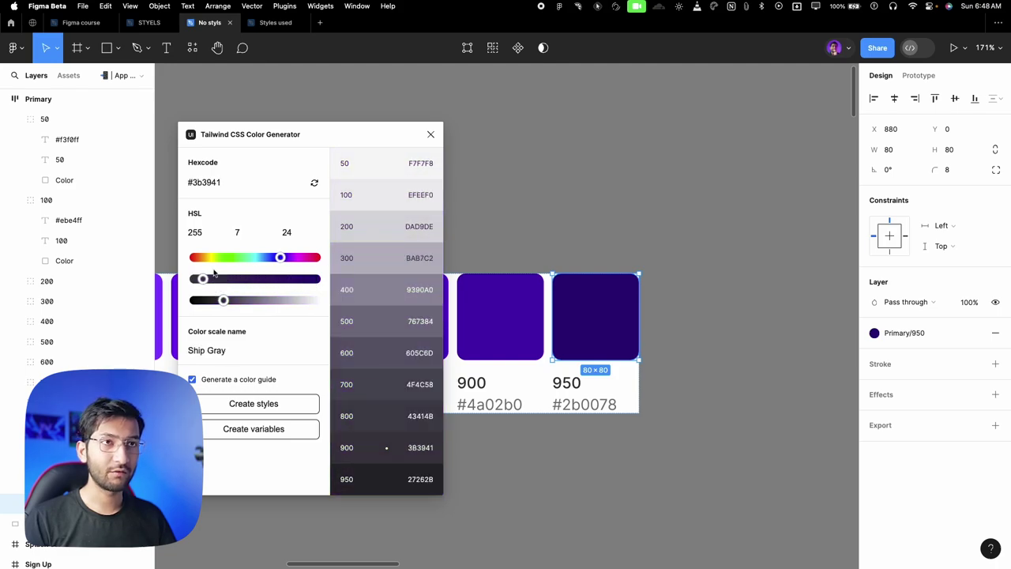
left_click(241, 232)
key("BackSpace")
type("10")
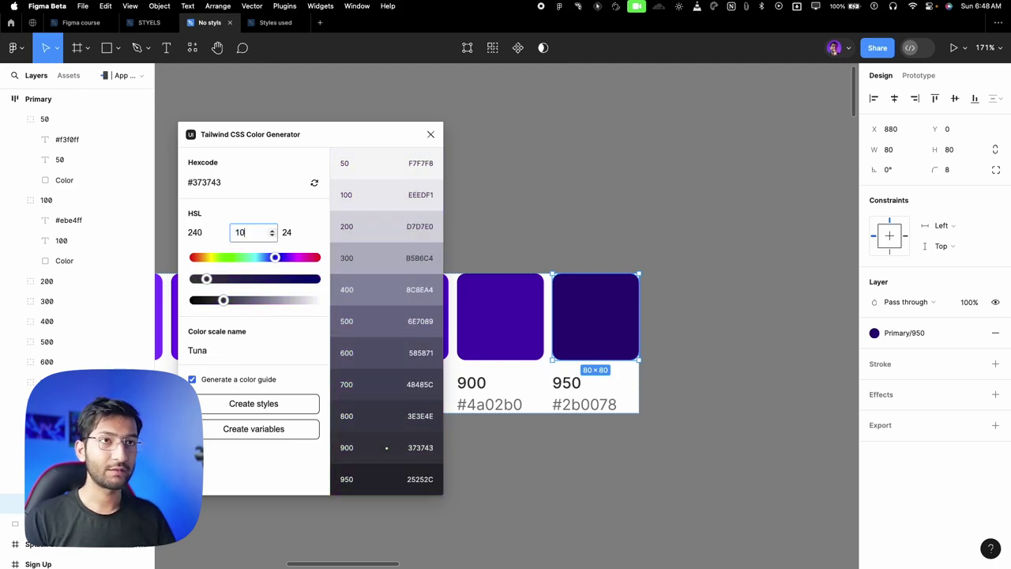
left_click_drag(224, 300, 214, 301)
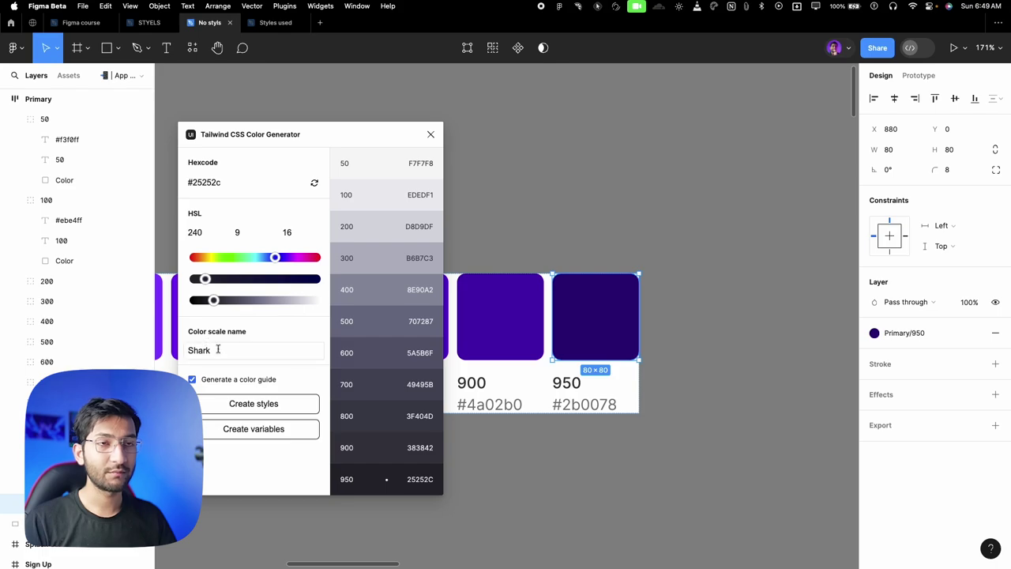
Name the color scale Dark/neutral and create its color styles together with a color guide.
left_click_drag(218, 348, 169, 345)
type("D")
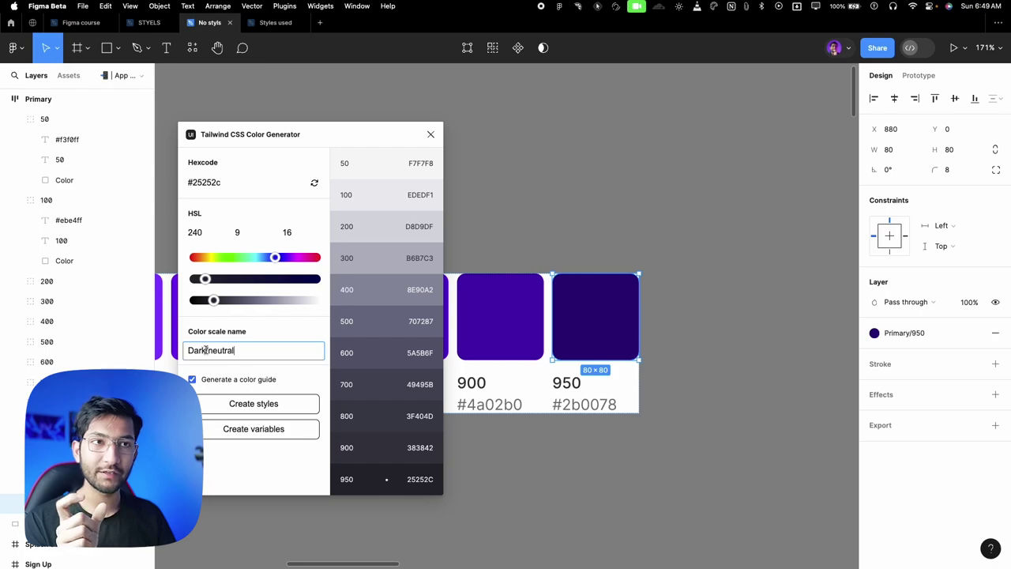
left_click_drag(206, 350, 186, 350)
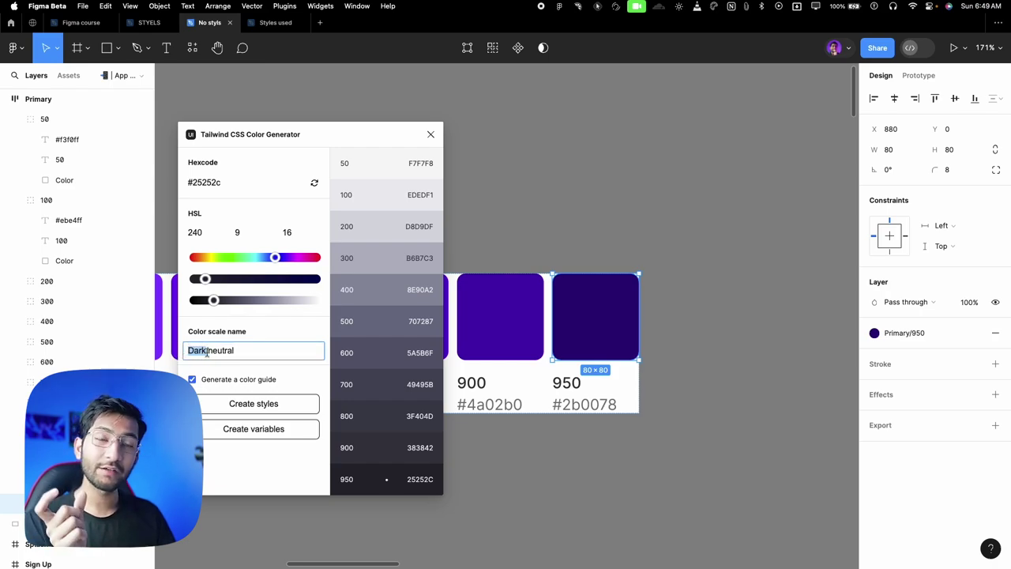
left_click_drag(208, 350, 231, 352)
left_click(229, 365)
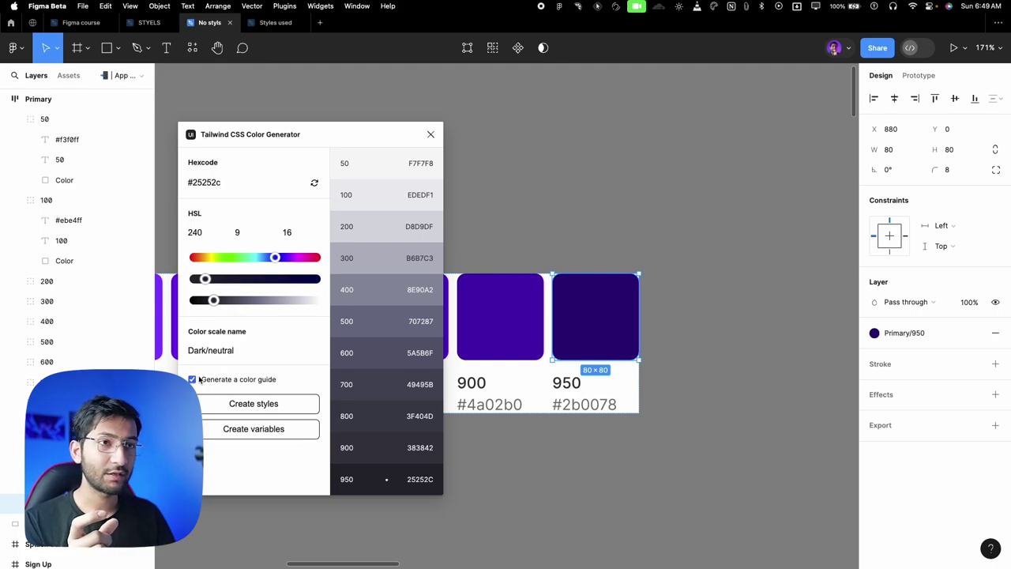
left_click(214, 403)
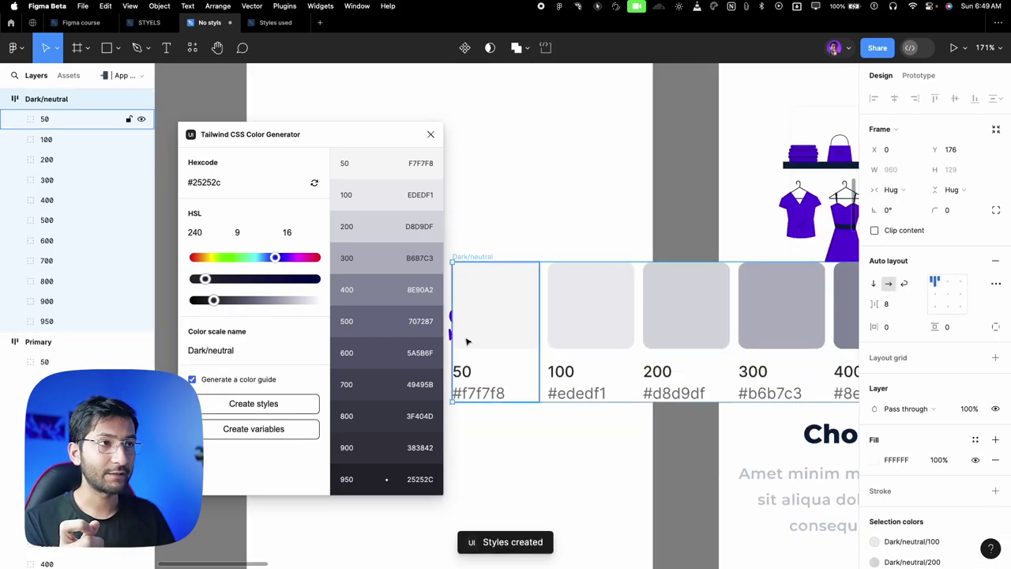
Move the Dark/neutral guide directly beneath the Primary guide, aligned with its starting edge, and deselect it.
scroll(579, 229, "down", 10)
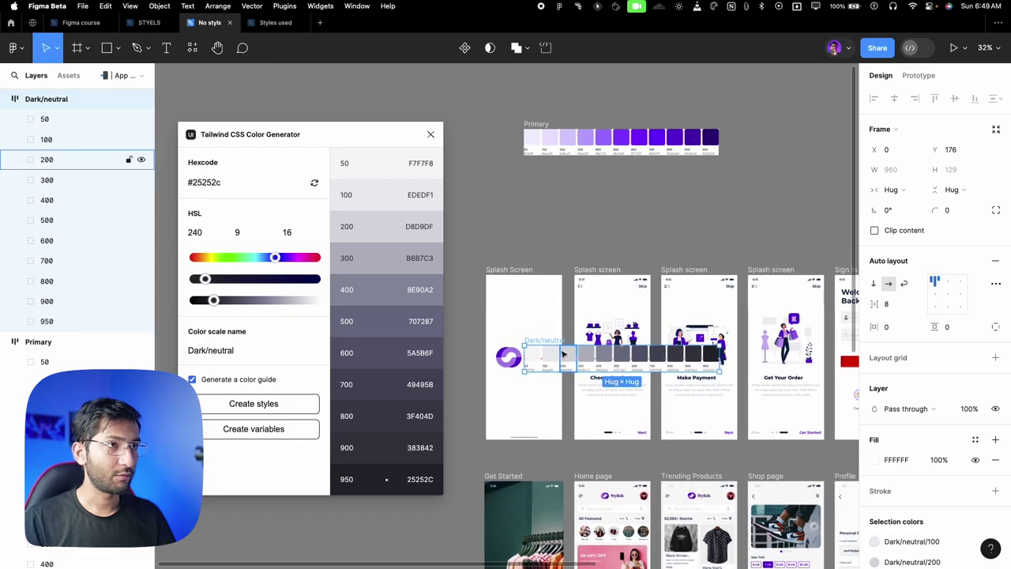
left_click_drag(579, 229, 560, 176)
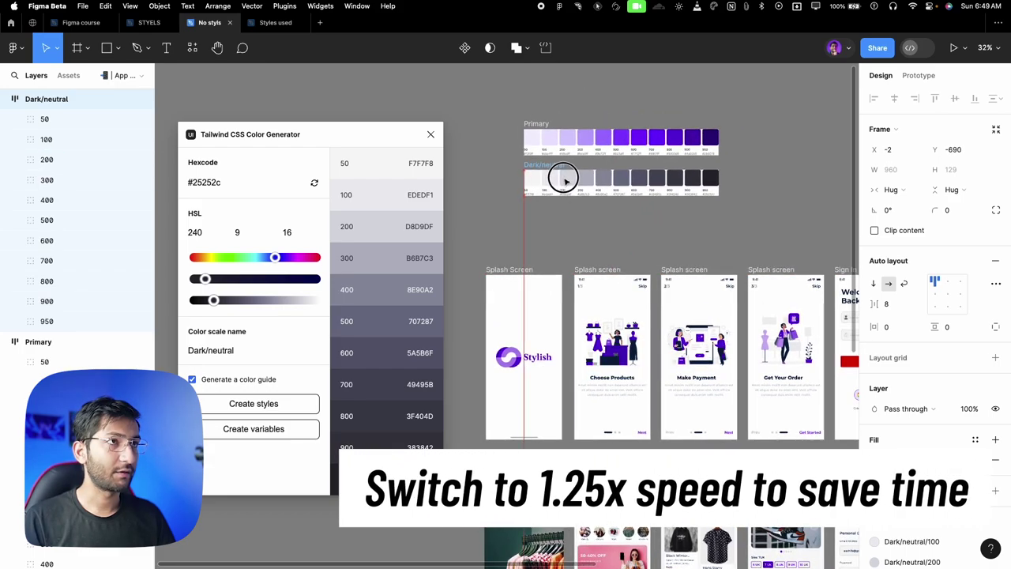
left_click(572, 226)
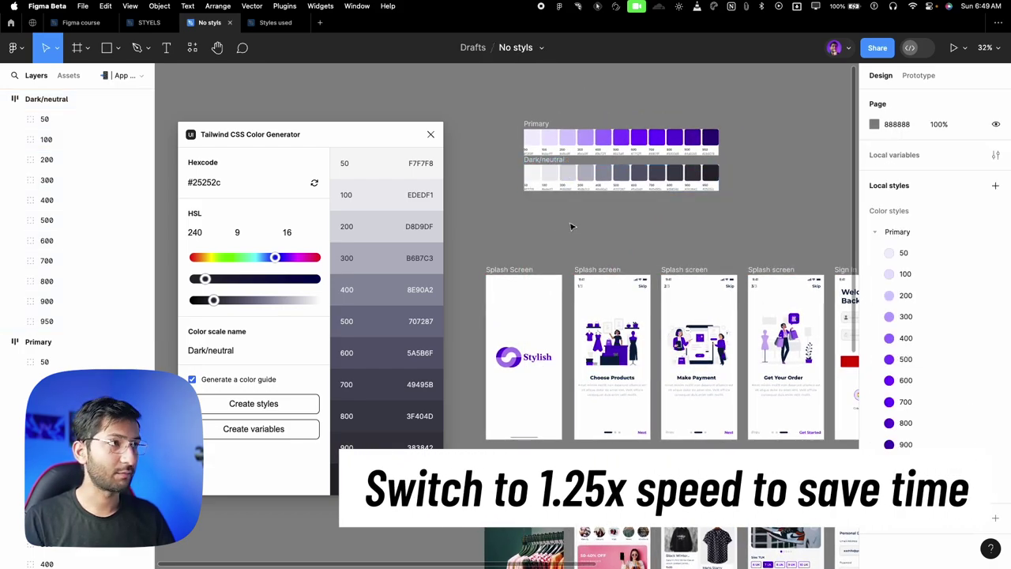
Review the local color styles by collapsing the Primary folder and inspecting the neutral subfolder inside Dark.
left_click(875, 232)
left_click(874, 253)
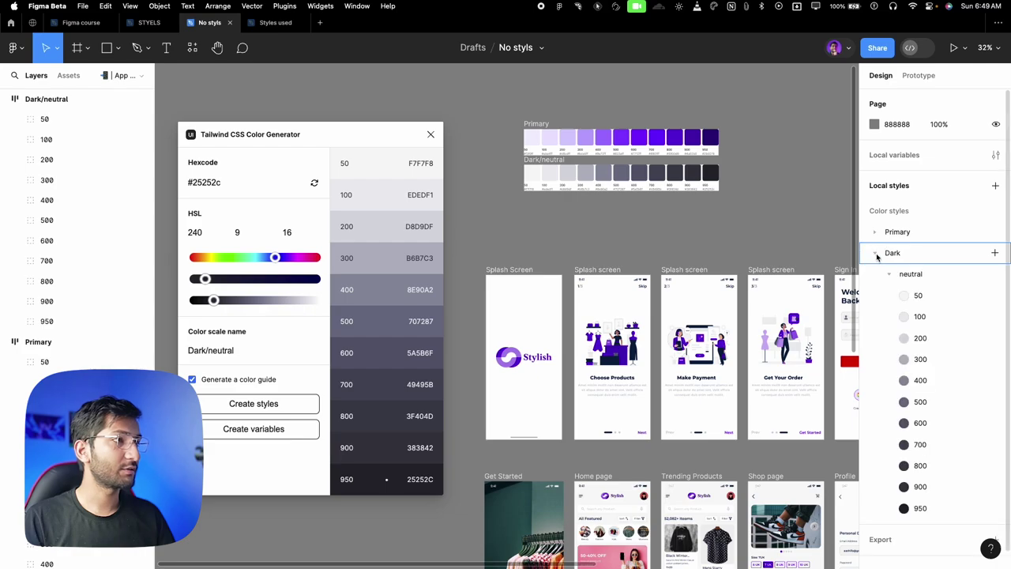
left_click(889, 274)
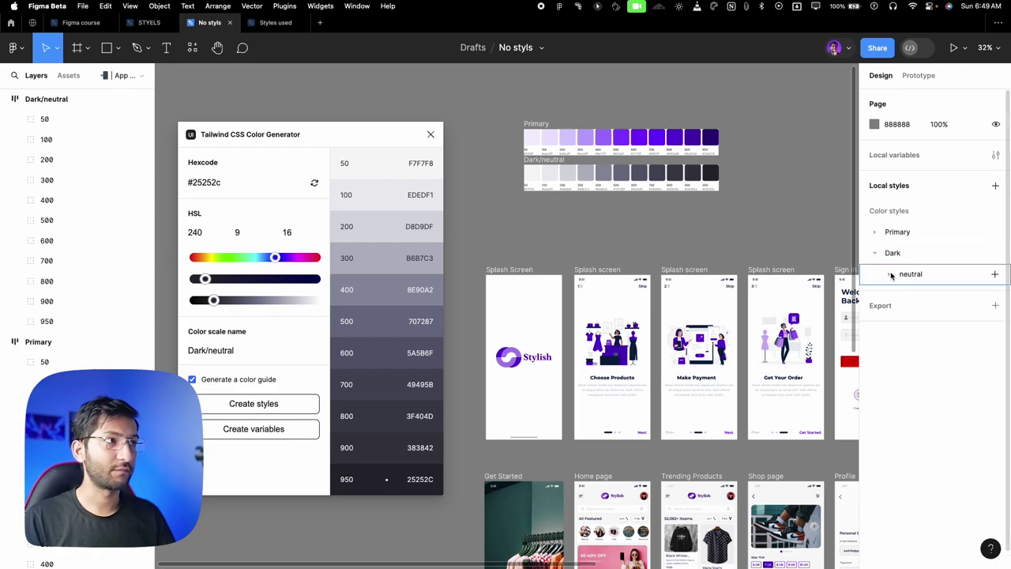
left_click(890, 274)
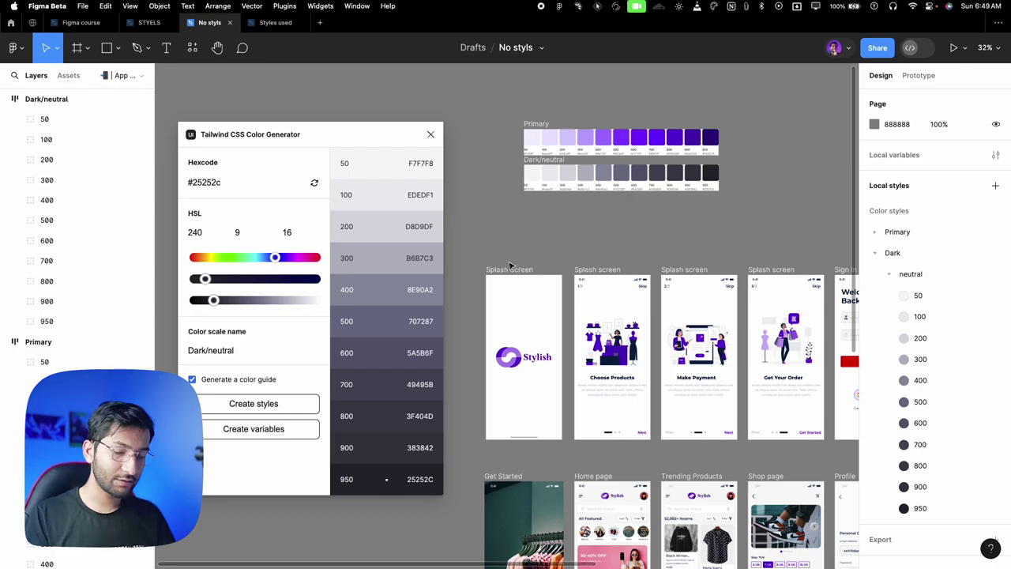
Rename the Splash Screen frame with the Stylish logo as Splash Screen/screen 1 and bring its export settings into view.
scroll(500, 292, "up", 5)
left_click(491, 229)
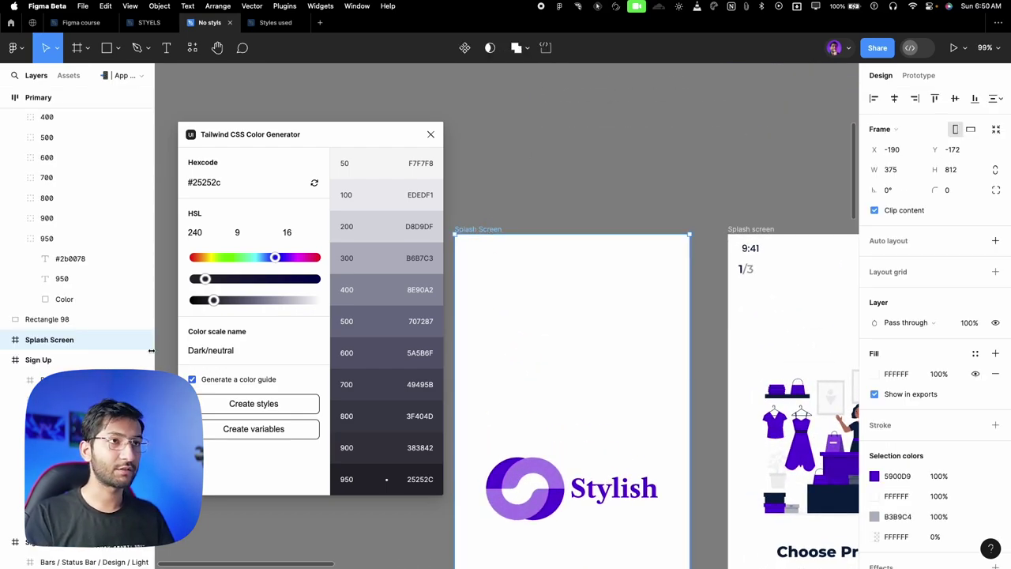
key("super+r")
key("Right")
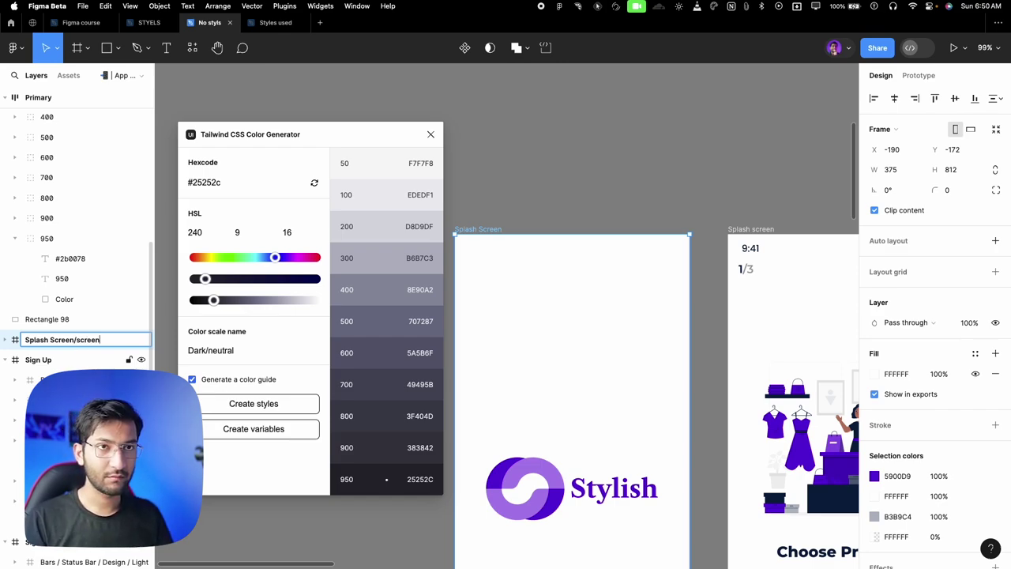
key("Return")
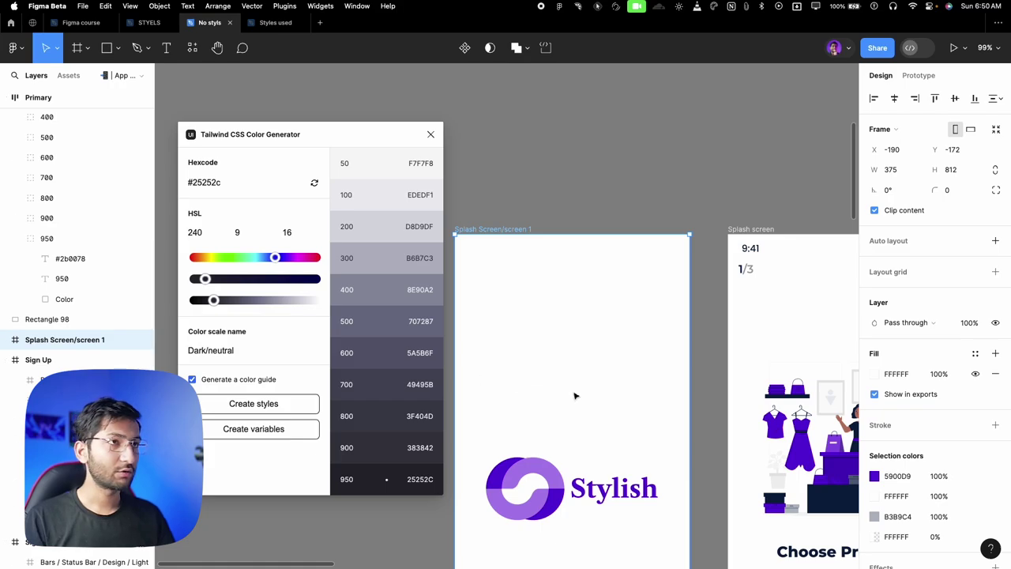
scroll(956, 318, "down", 4)
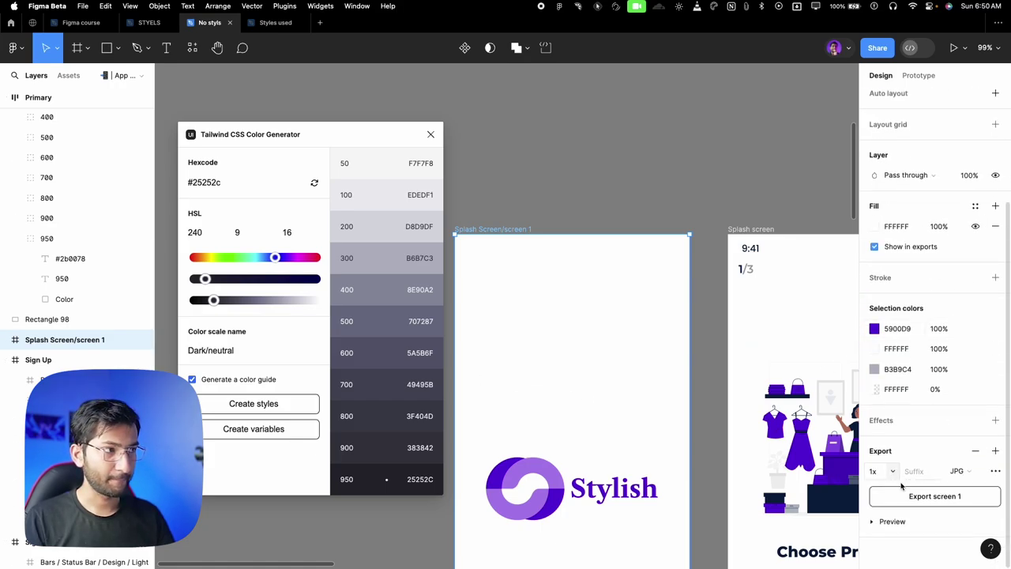
scroll(490, 229, "up", 1)
left_click_drag(490, 229, 632, 252)
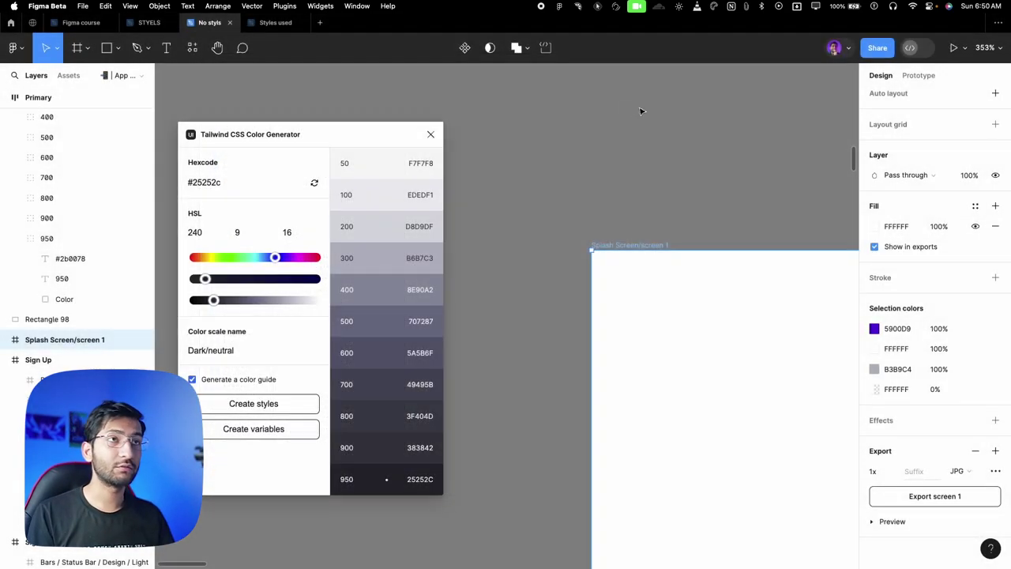
left_click(530, 152)
scroll(515, 163, "down", 10)
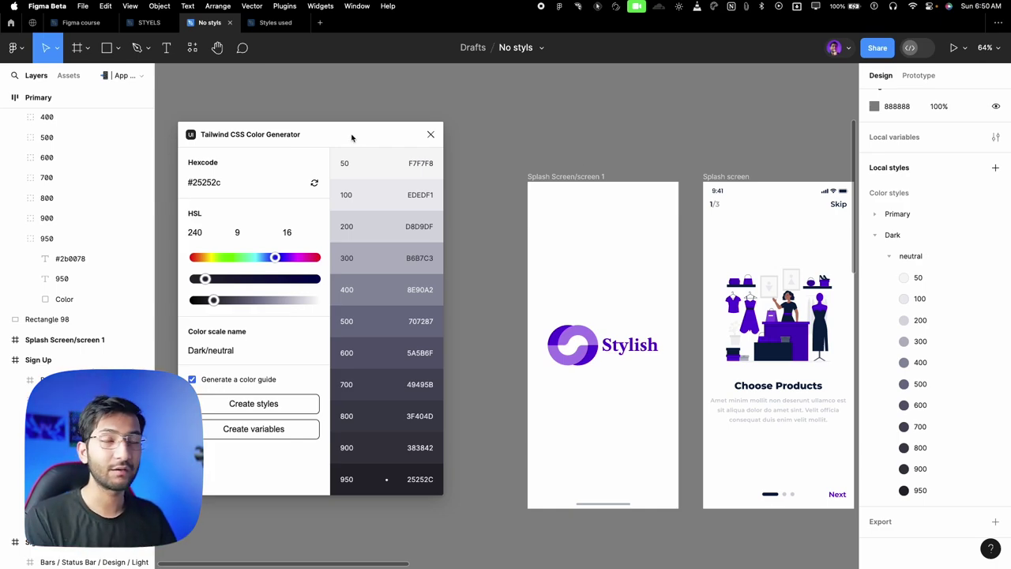
Move the Primary and Dark/neutral color guides together farther up above the app screens and deselect them.
left_click_drag(351, 138, 347, 133)
scroll(628, 336, "down", 5)
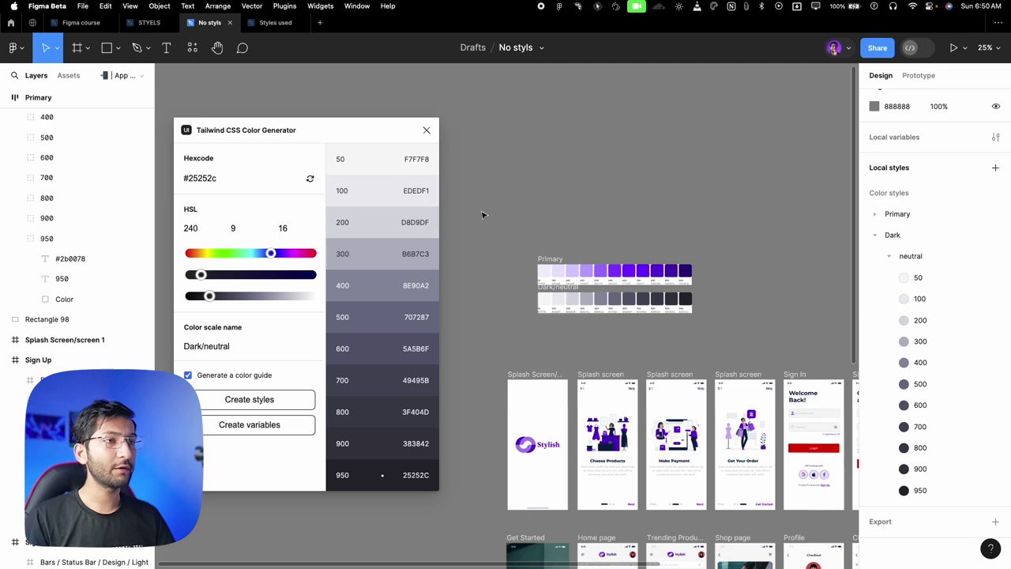
left_click_drag(483, 214, 734, 331)
left_click_drag(679, 304, 672, 182)
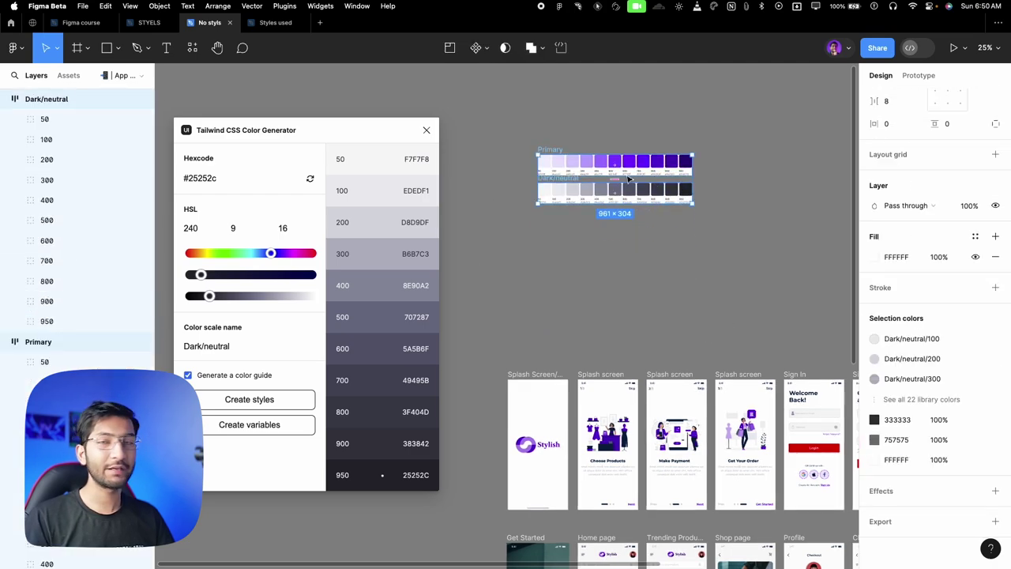
scroll(630, 181, "up", 5)
left_click(597, 138)
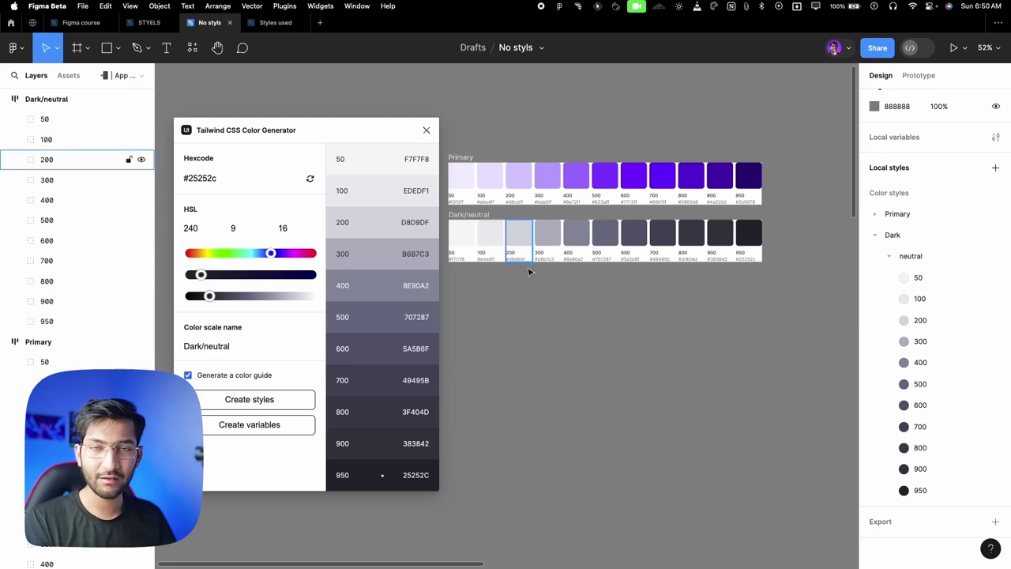
Draw a 92 × 92 square beneath the Dark/neutral guide and duplicate it into a row of three evenly spaced squares.
scroll(575, 257, "up", 5)
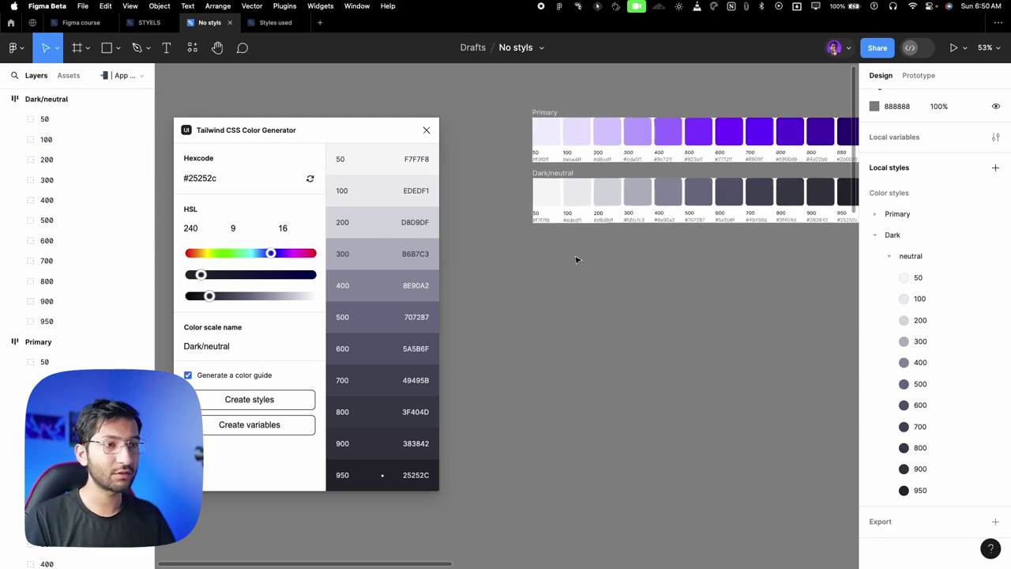
key("r")
mouse_move(519, 246)
left_mouse_down()
mouse_move(592, 319)
mouse_move(642, 286)
left_mouse_up()
key("super+d")
scroll(593, 311, "right", 3)
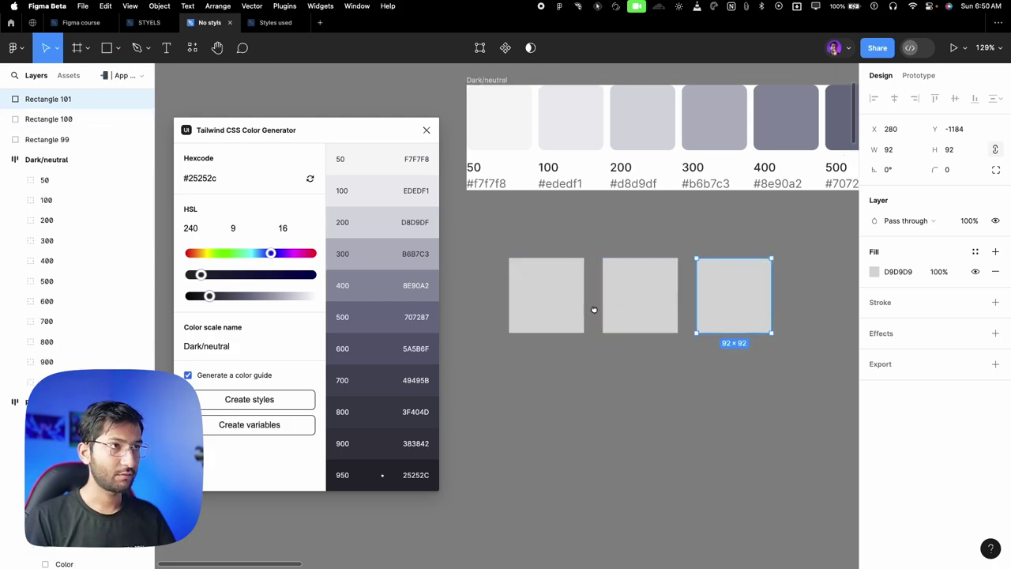
Fill the first square in the row with red, moving the color generator window clear of the squares.
left_click(519, 312)
left_click_drag(358, 127, 247, 83)
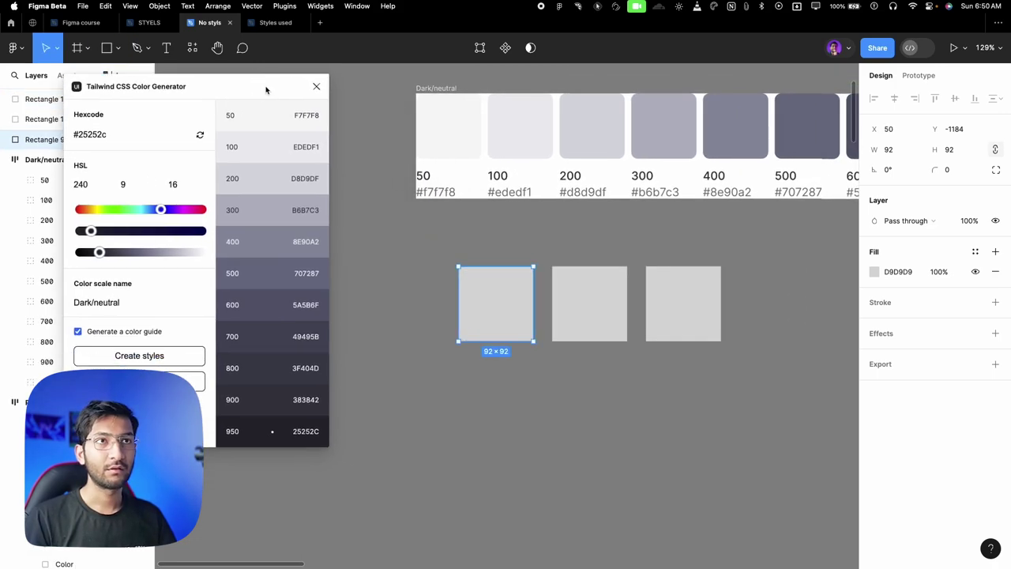
left_click(893, 271)
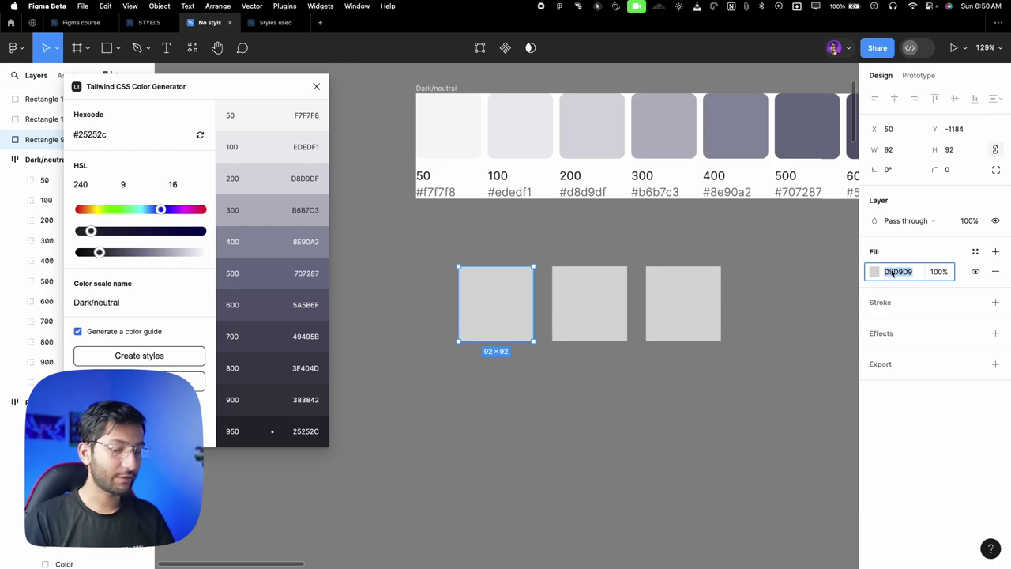
type("f")
type("ed")
key("Return")
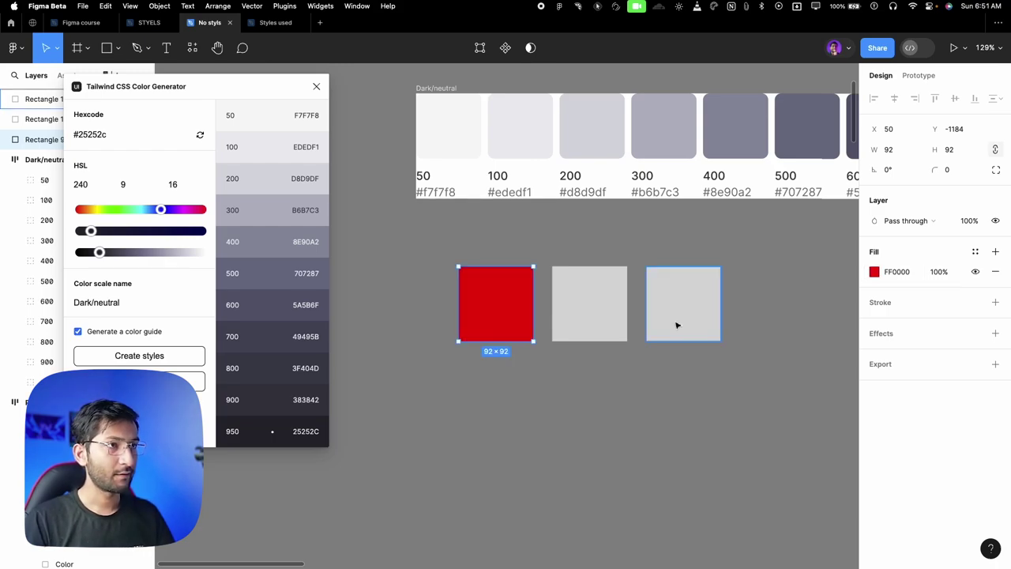
Fill the middle square with green.
left_click(616, 310)
left_click(897, 272)
type("g")
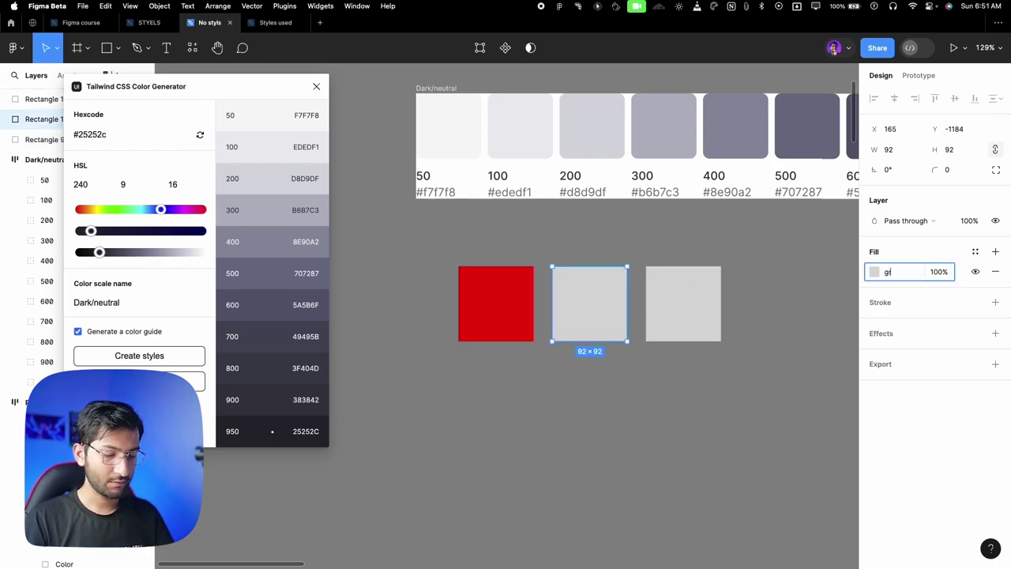
type("reen")
key("Return")
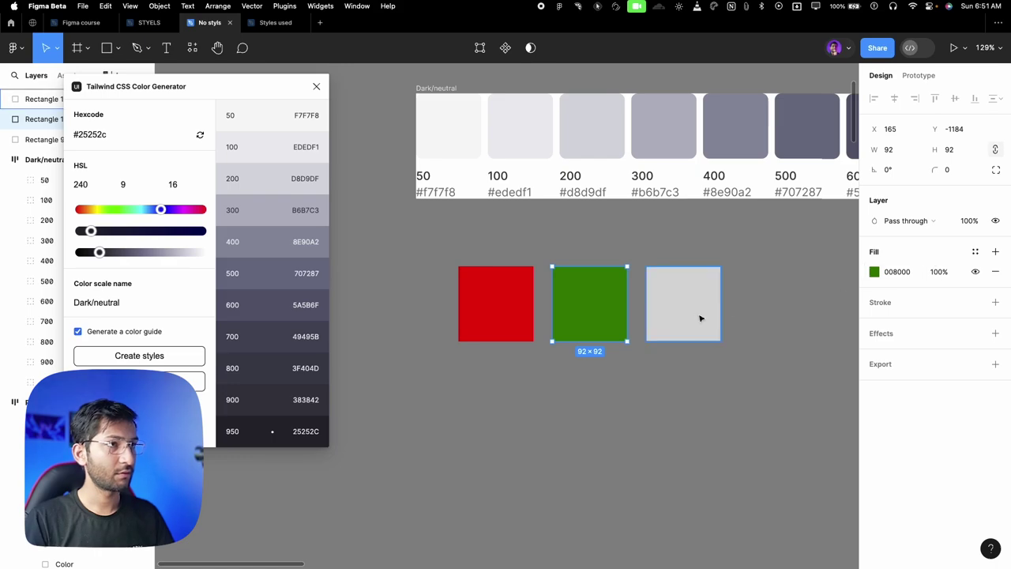
Fill the last square in the row with yellow.
left_click(672, 307)
left_click(900, 272)
type("ye")
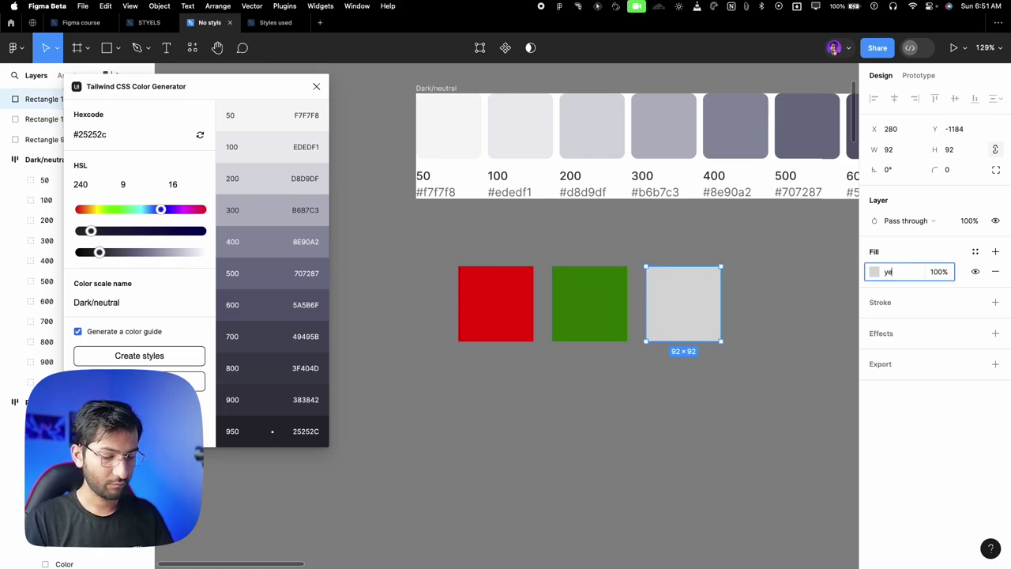
type("llow")
key("Return")
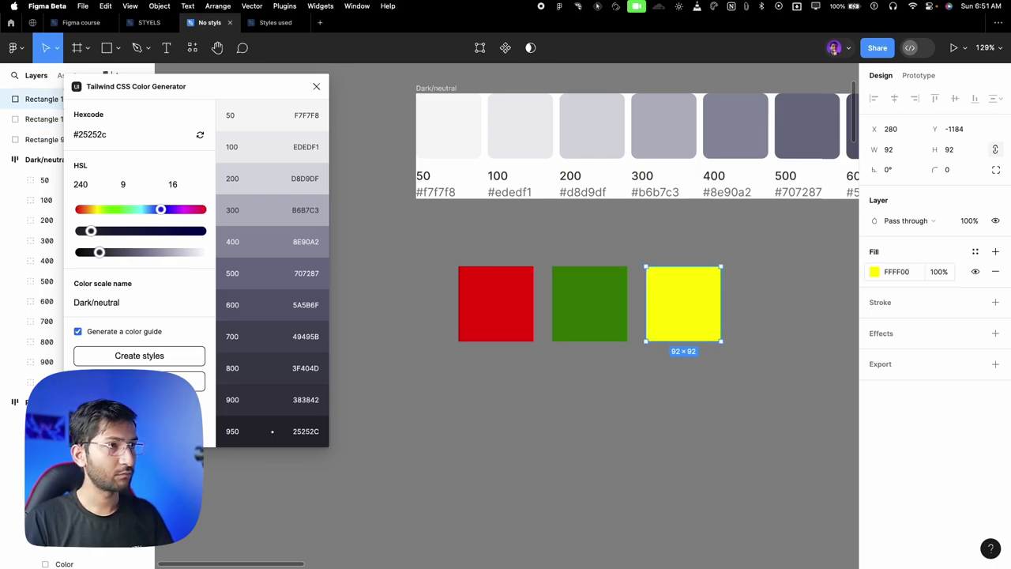
Load the yellow square's hex FFFF00 into the color generator and reduce its lightness to 10.
left_click(902, 271)
key("ctrl+c")
left_click(117, 134)
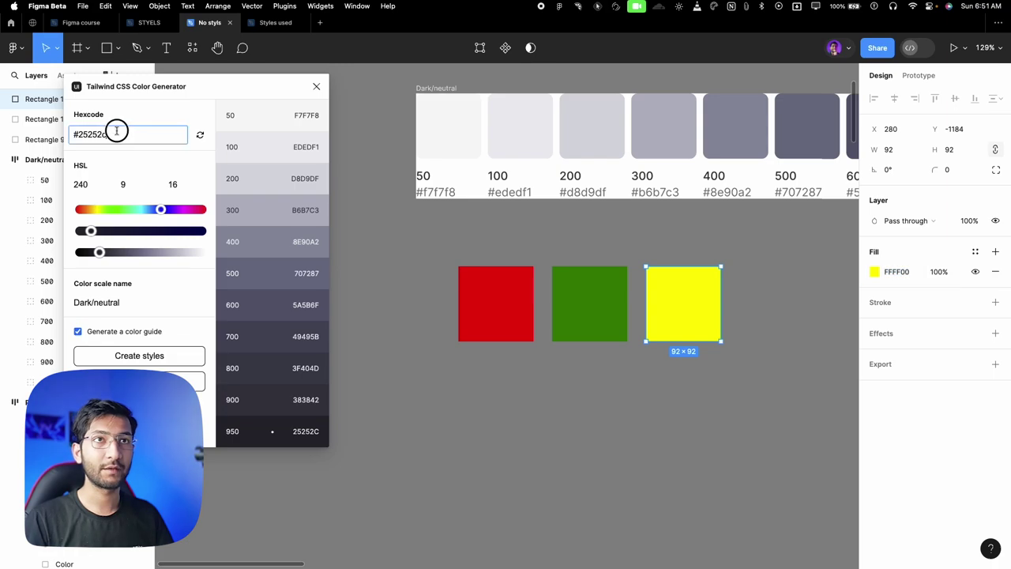
key("ctrl+a")
key("ctrl+v")
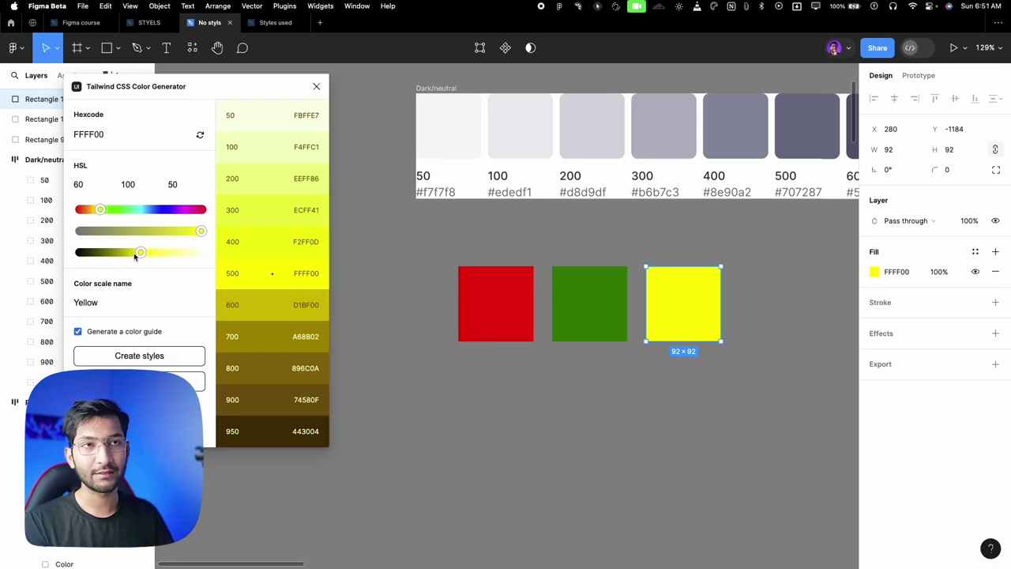
left_click_drag(140, 254, 93, 252)
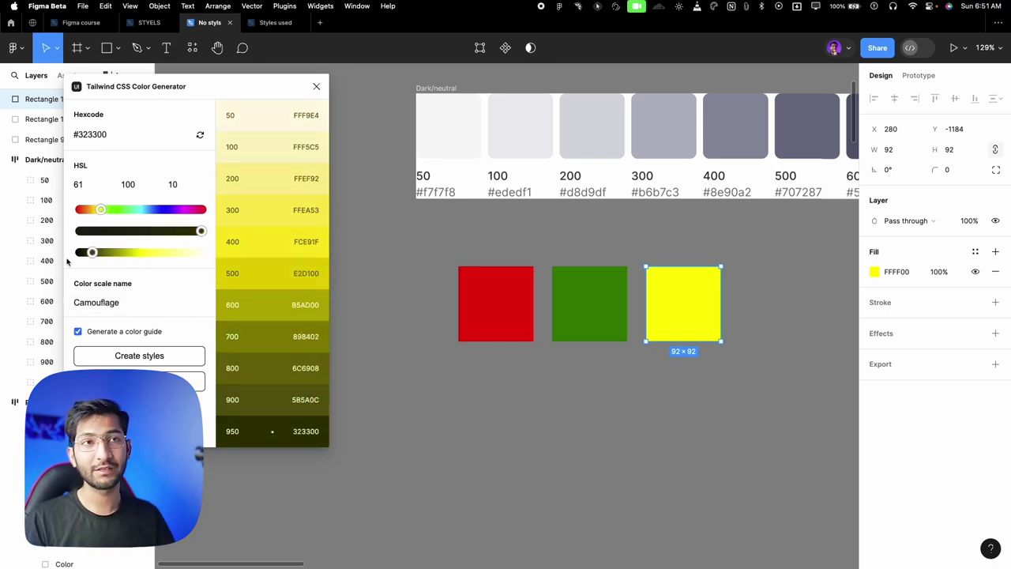
Name the color scale Yelow and create its color styles together with a color guide.
left_click(122, 303)
left_click_drag(120, 302, 48, 302)
type("Yelow")
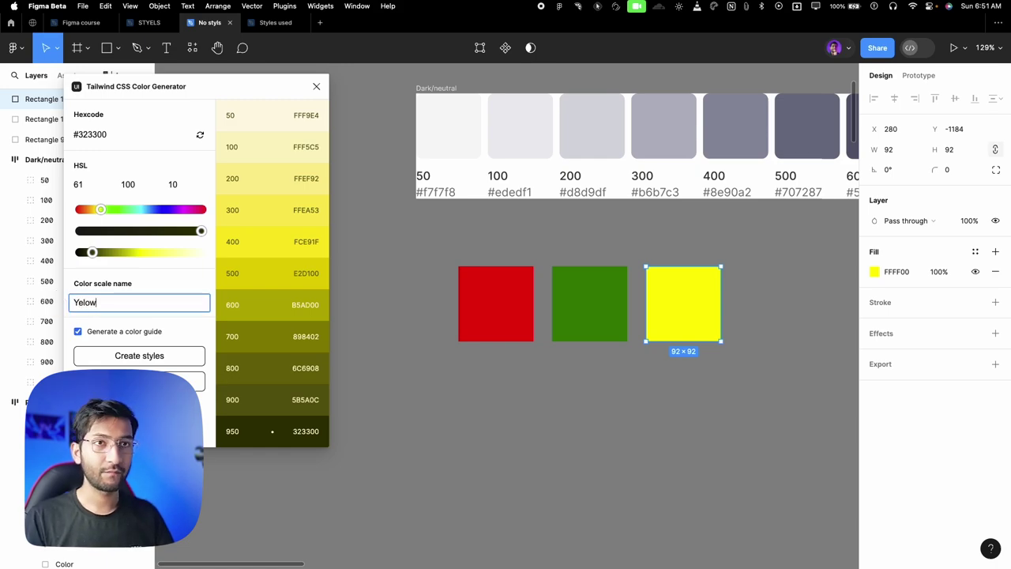
left_click(139, 355)
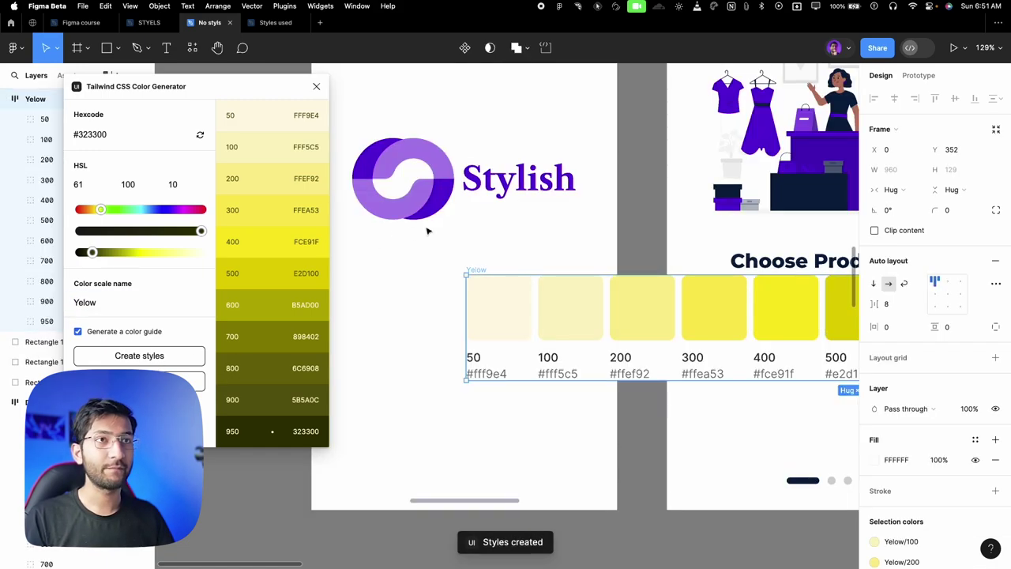
Load the red square's hex FF0000 into the color generator to preview its scale, then select the green square.
scroll(397, 280, "down", 10, "ctrl")
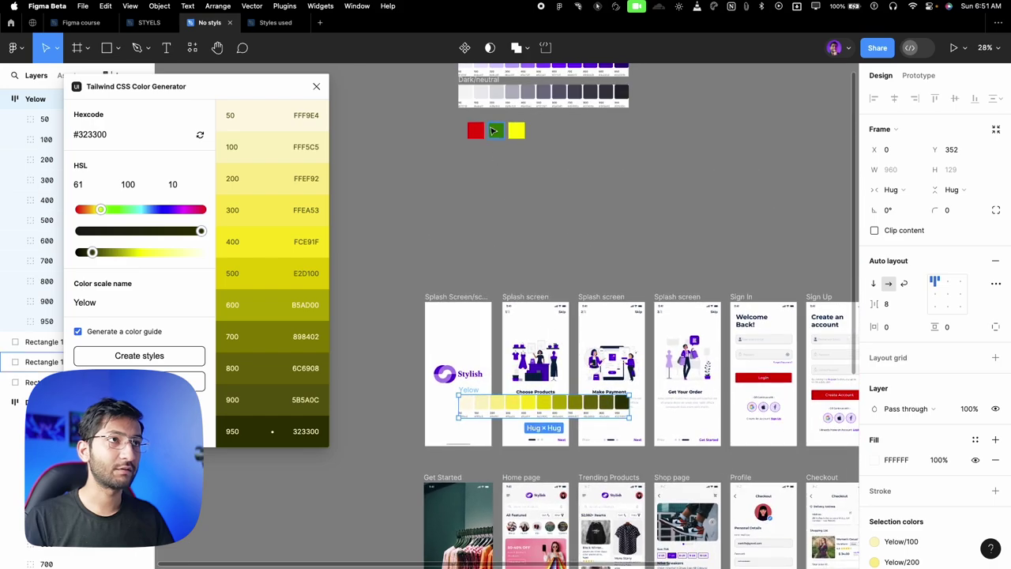
scroll(493, 131, "up", 1, "ctrl")
left_click(474, 130)
left_click(898, 271)
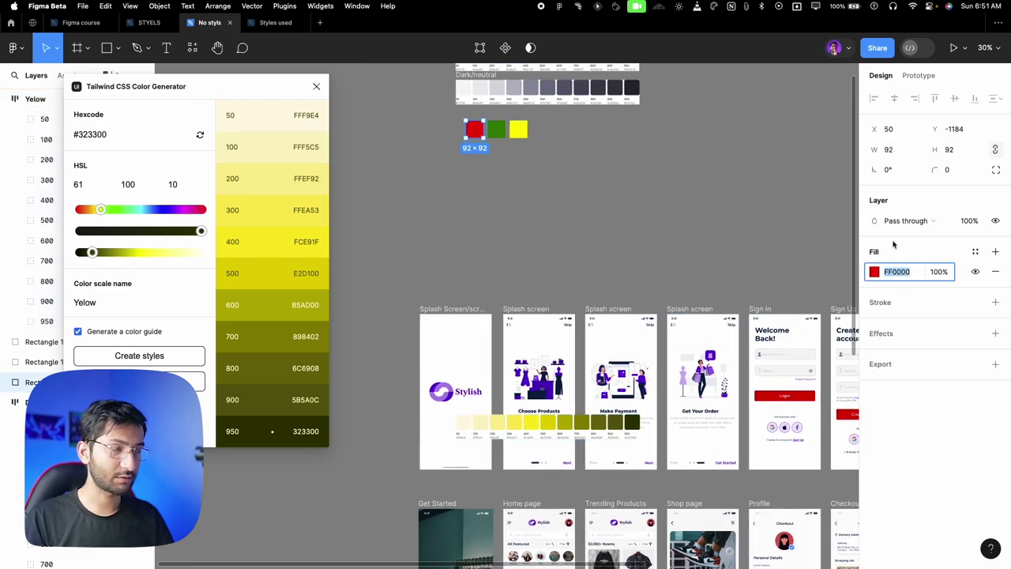
key("ctrl+c")
triple_click(127, 134)
key("ctrl+v")
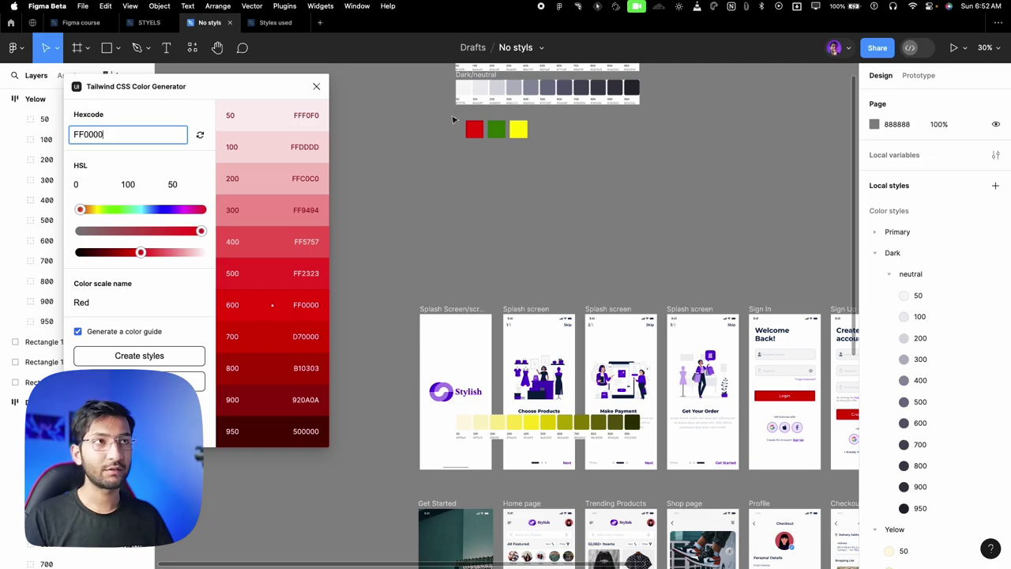
left_click(496, 129)
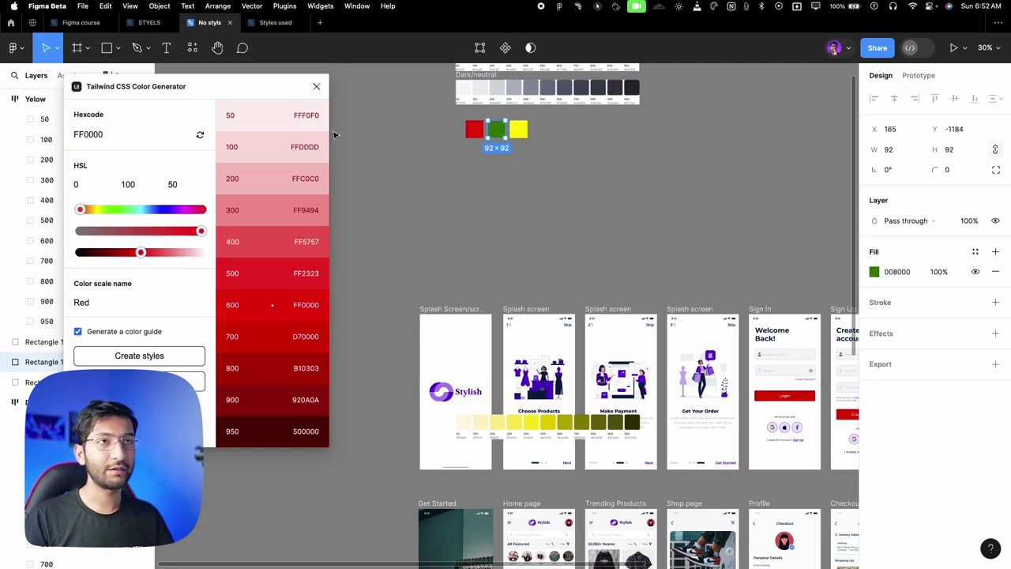
left_click_drag(295, 86, 379, 140)
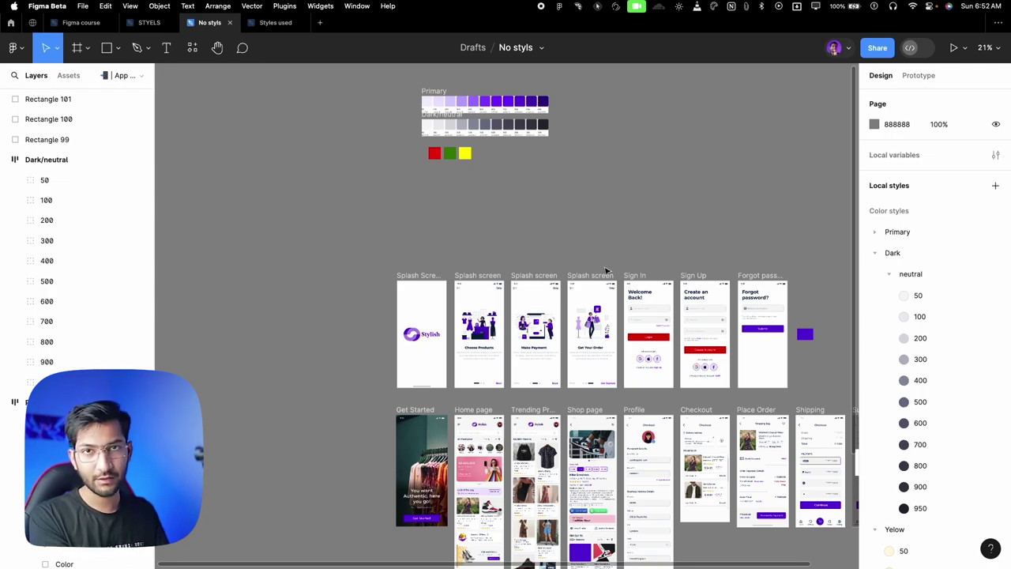
Move the purple 121 × 86 rectangle beside the Forgot password screen up into the empty area above the screens.
left_click_drag(817, 334, 733, 199)
scroll(726, 228, "right", 5)
scroll(476, 163, "down", 3)
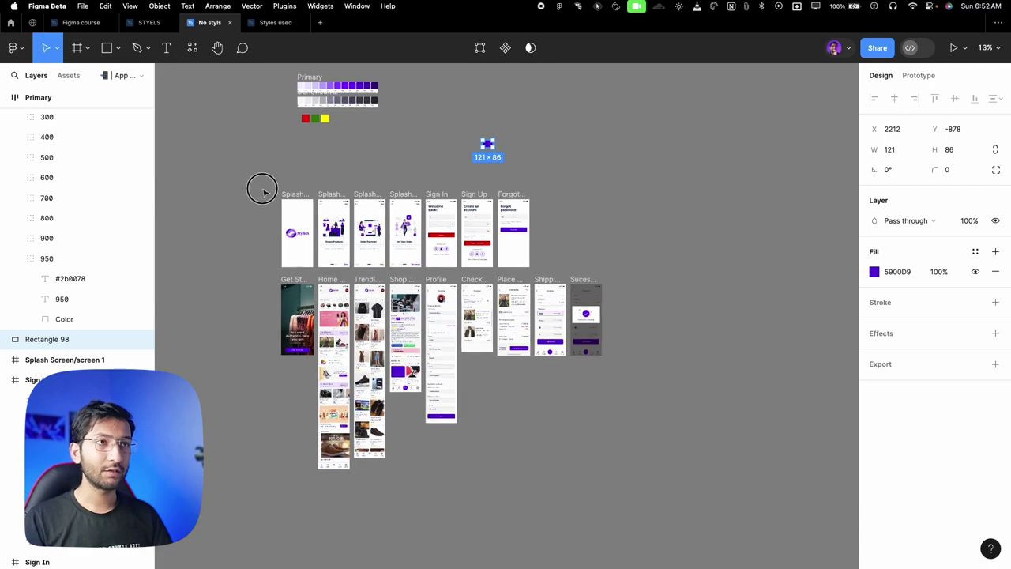
Select all the app screens in both rows and expand the complete list of their selection colors.
left_click_drag(262, 189, 647, 479)
scroll(987, 336, "down", 1)
scroll(986, 335, "down", 2)
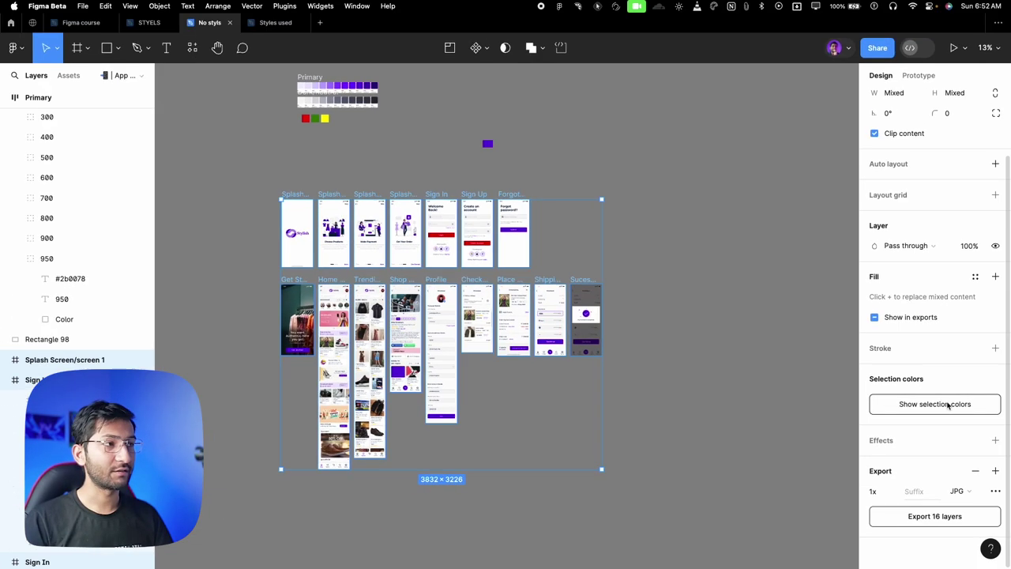
left_click(920, 407)
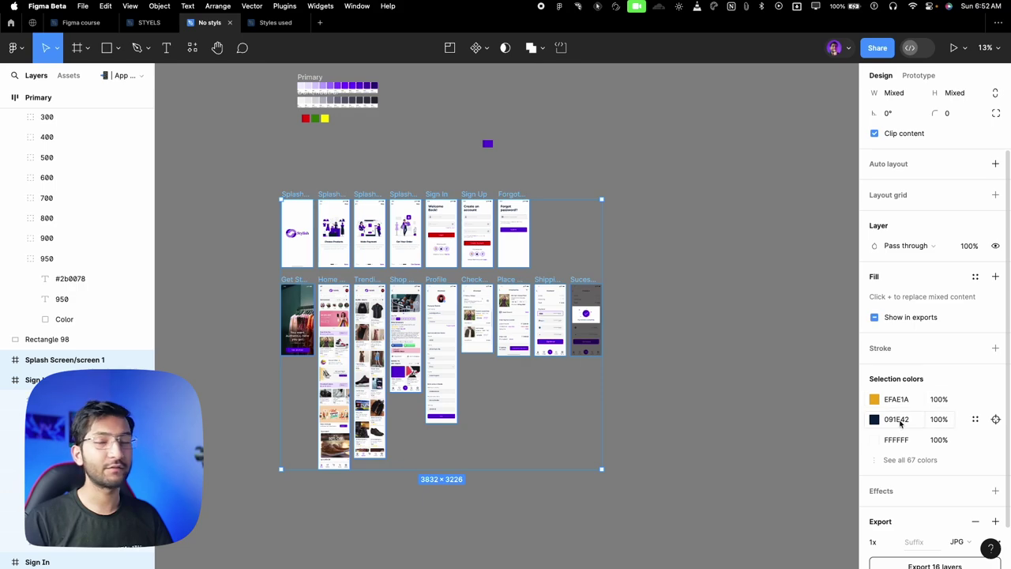
scroll(895, 419, "down", 1)
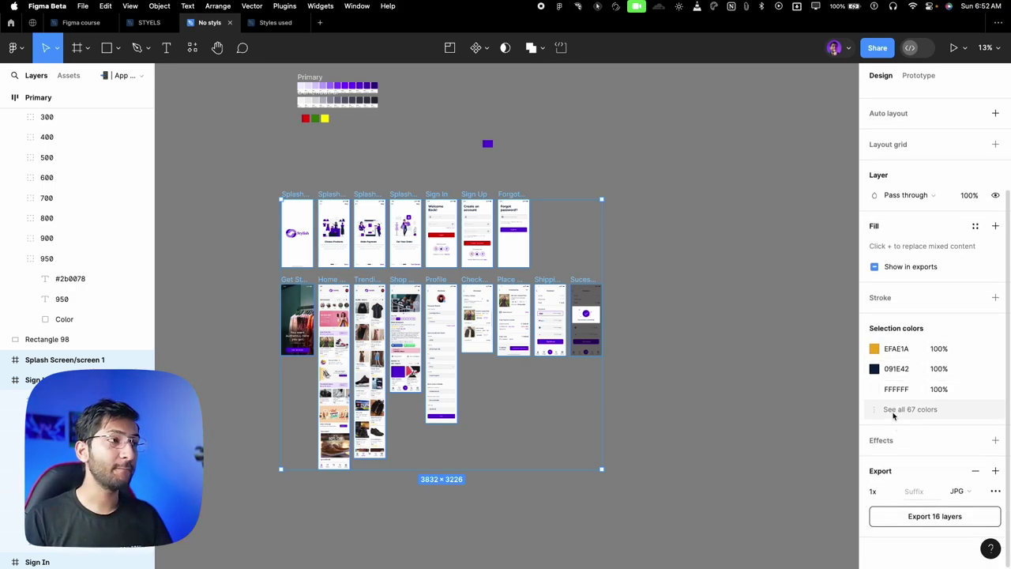
left_click(893, 414)
scroll(924, 331, "down", 5)
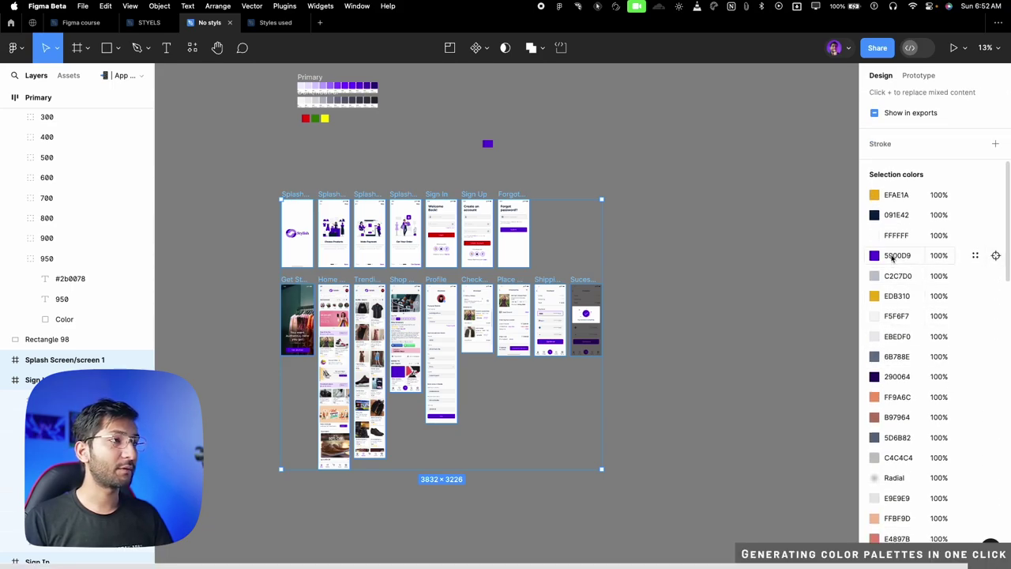
Replace the 5900D9 selection color across all selected screens with the Primary/600 style.
scroll(720, 240, "up", 5)
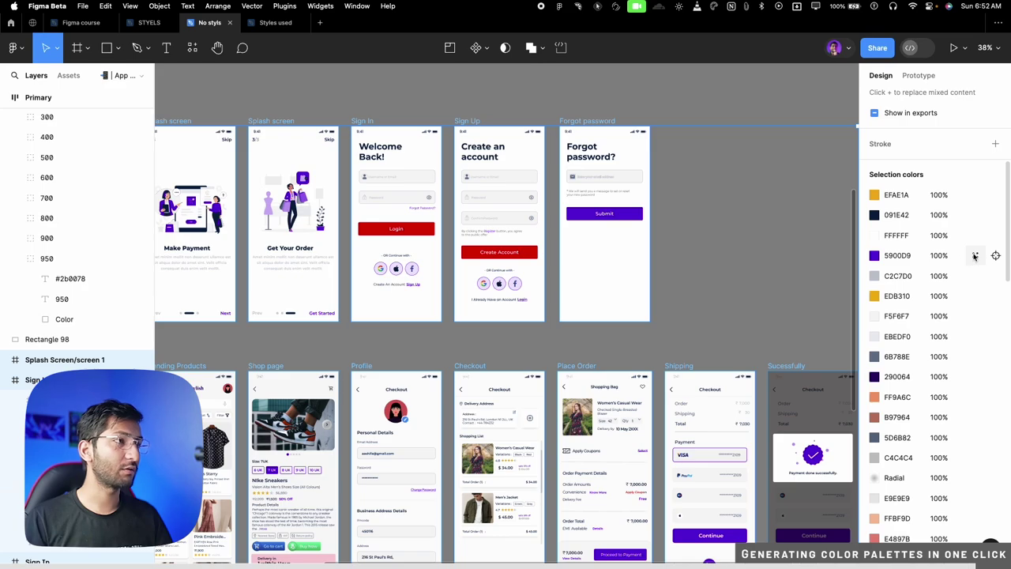
left_click(974, 255)
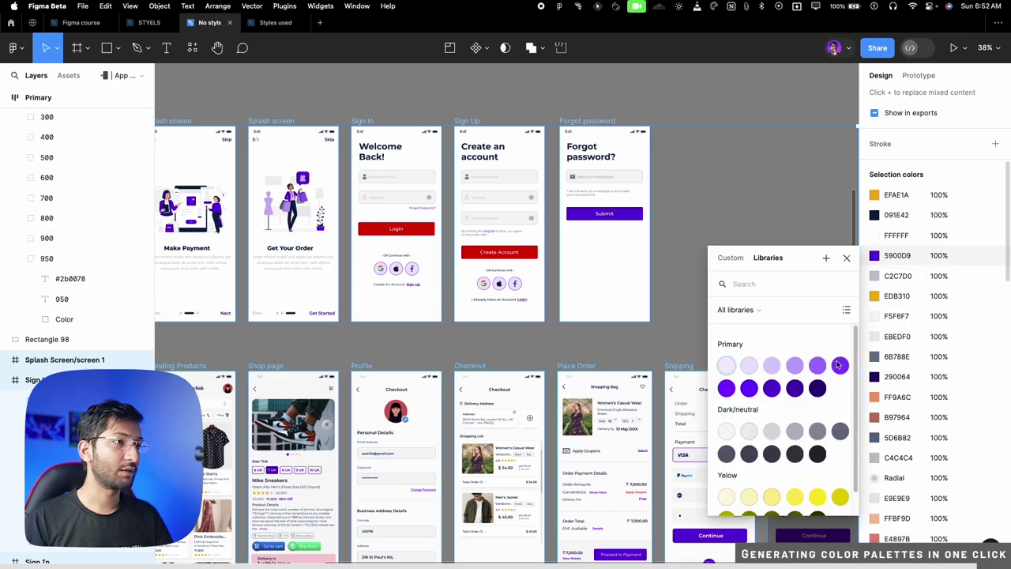
left_click(726, 387)
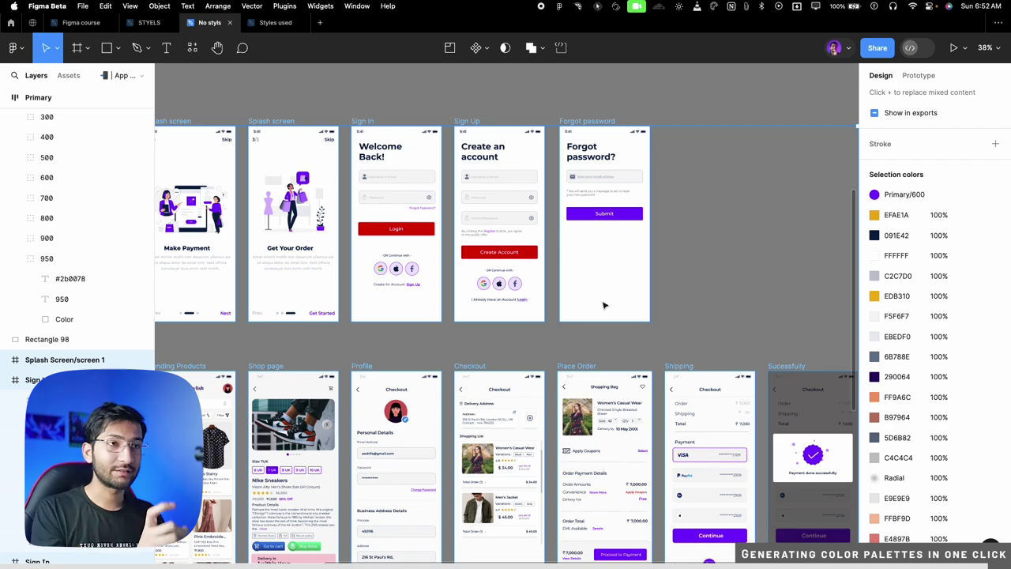
Inspect the fill style of the Proceed to Payment button on the Place Order screen.
scroll(603, 327, "up", 10)
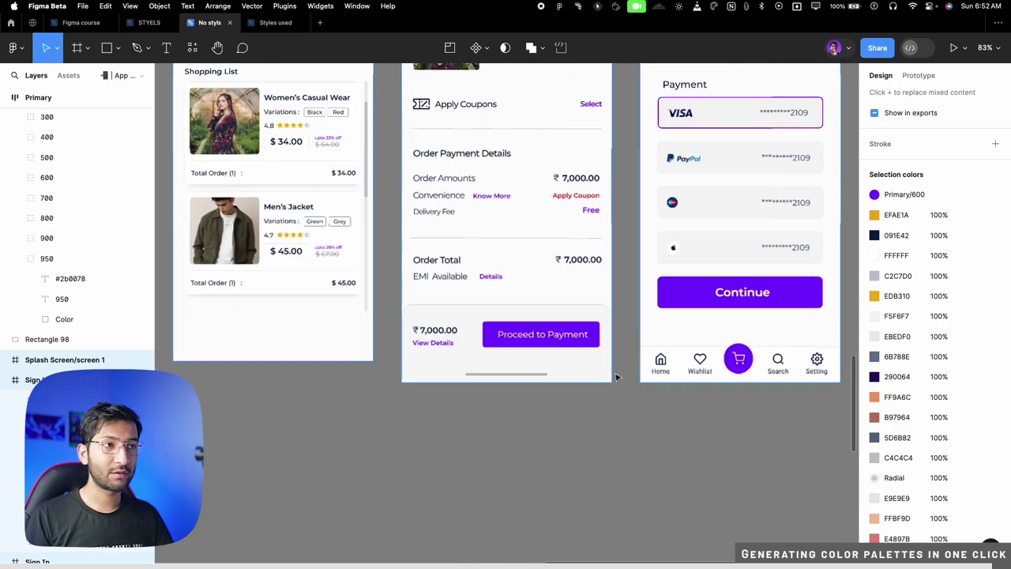
left_click(595, 327)
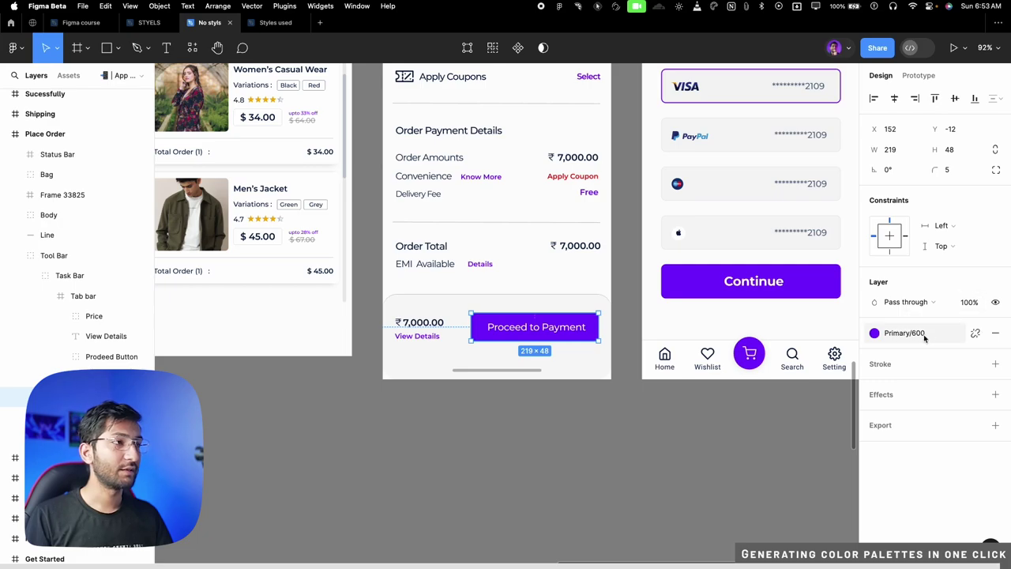
scroll(666, 356, "down", 10)
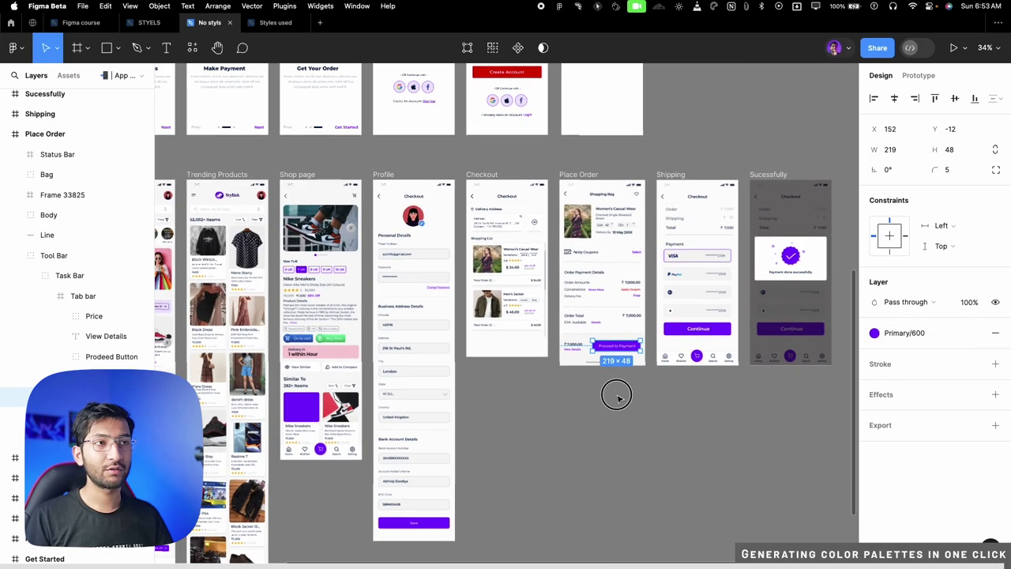
Run the Contrast plugin on the description text below the Make Payment heading on the splash screen.
key("Escape")
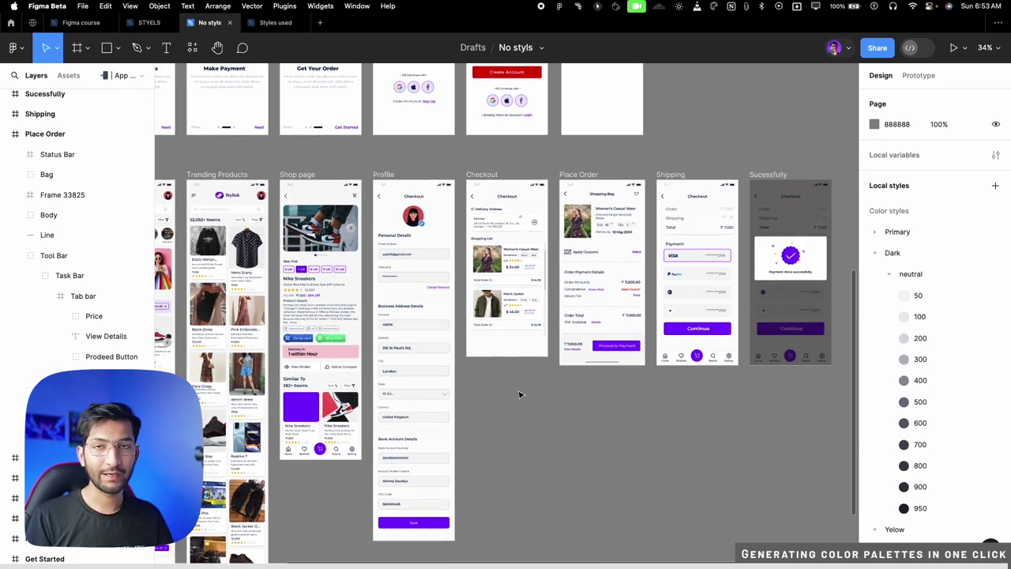
scroll(519, 394, "up", 5)
scroll(350, 309, "down", 2)
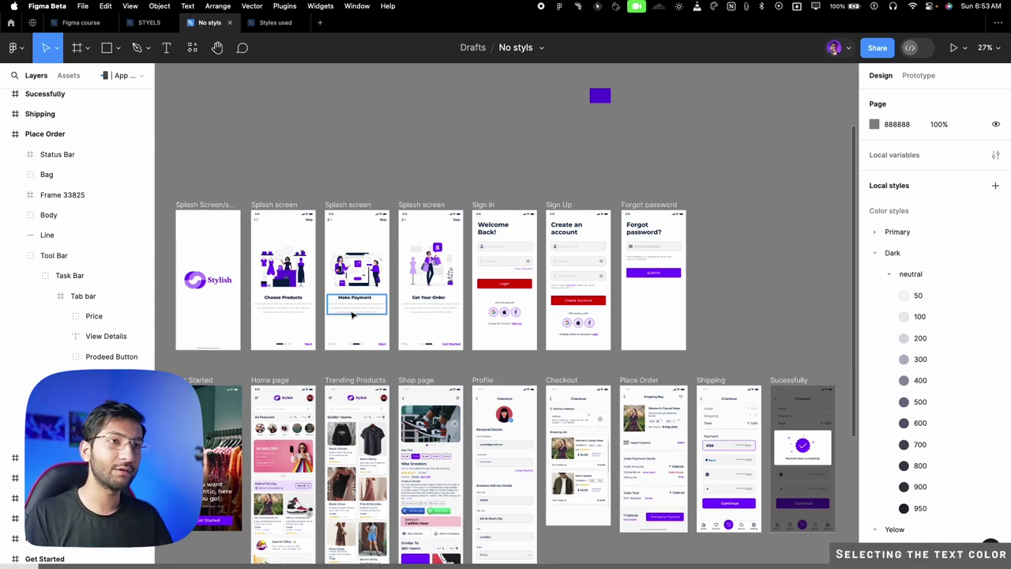
scroll(350, 309, "up", 10)
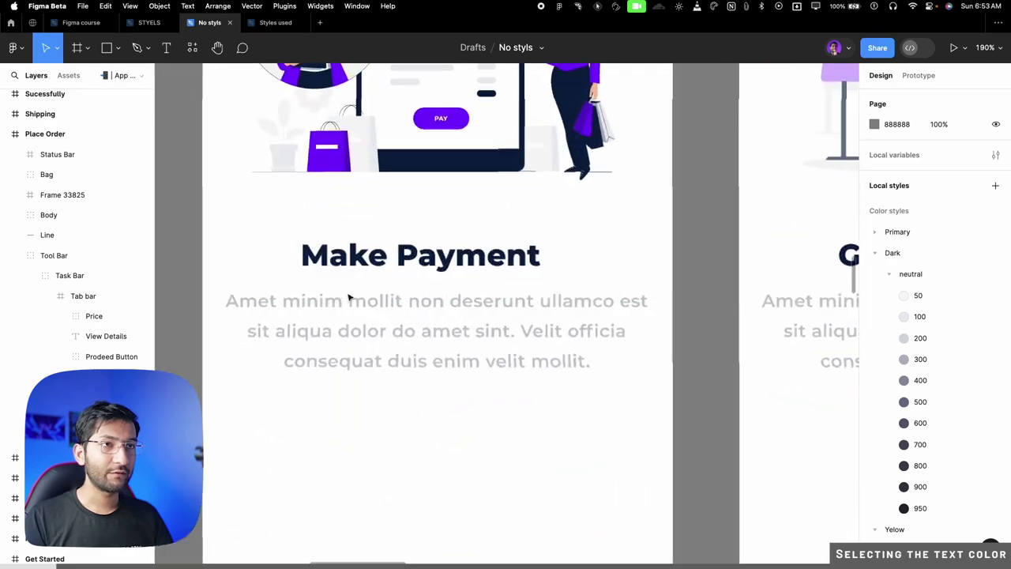
left_click(425, 257)
left_click(379, 323)
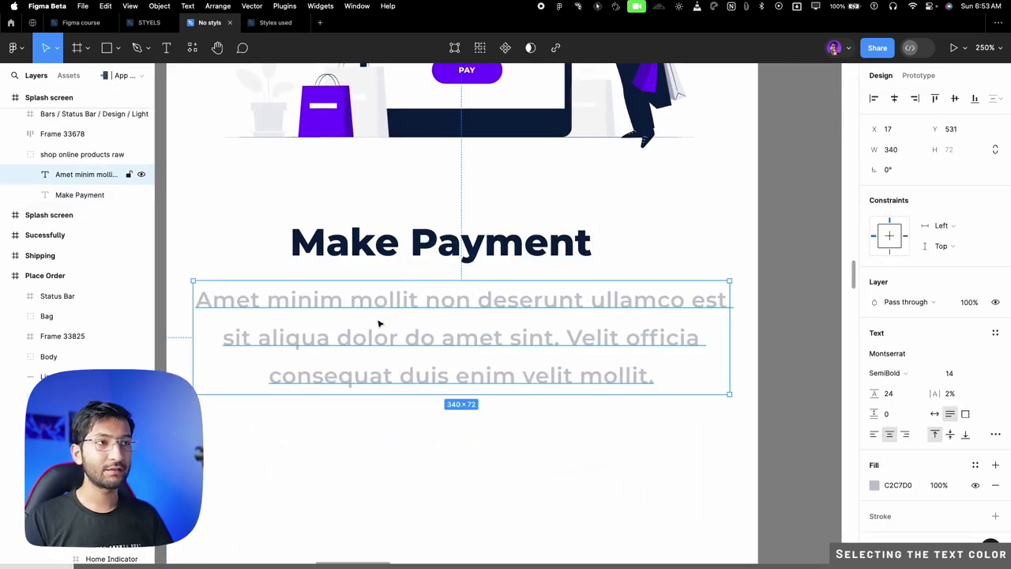
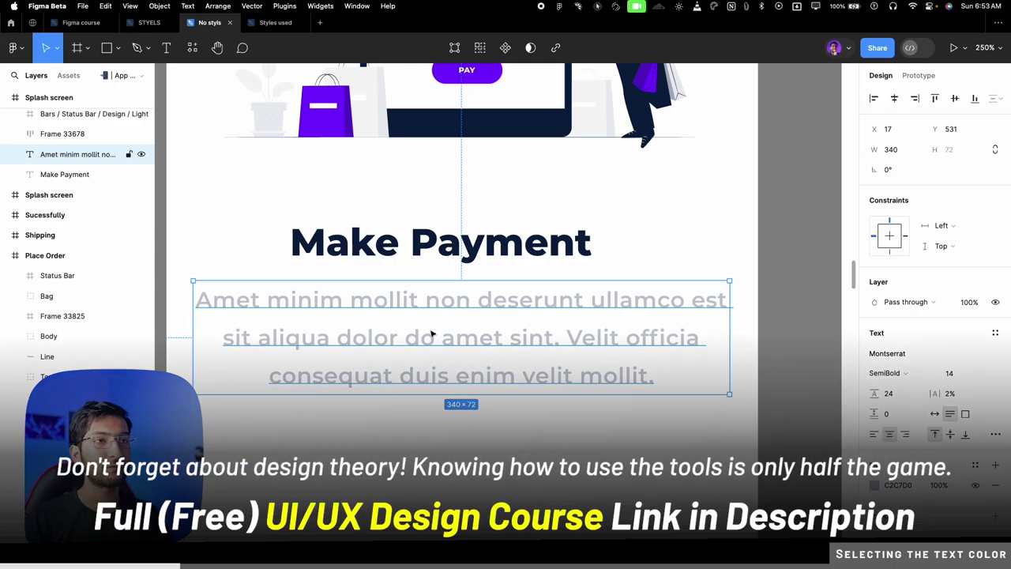
key("shift+i")
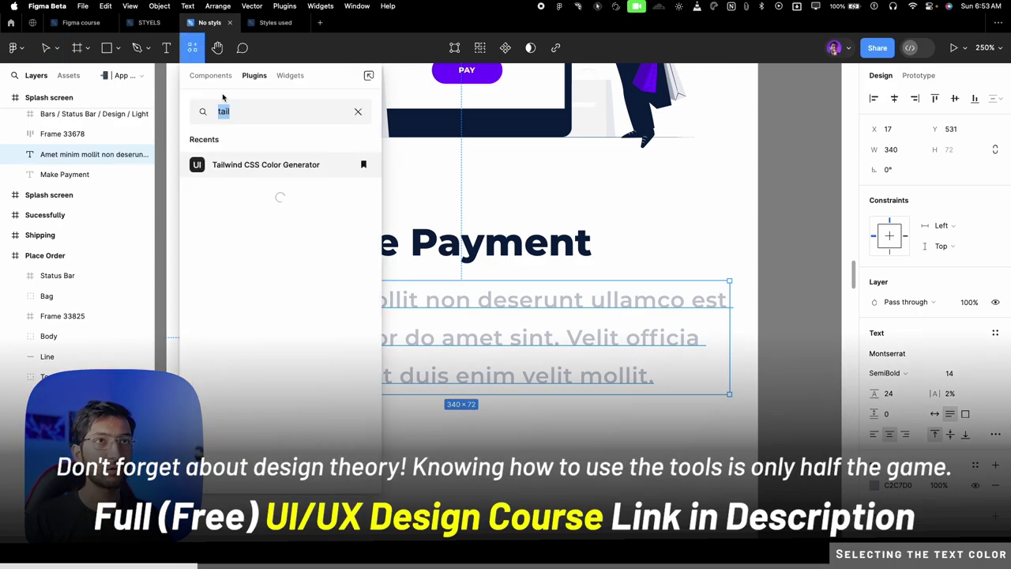
type("contras")
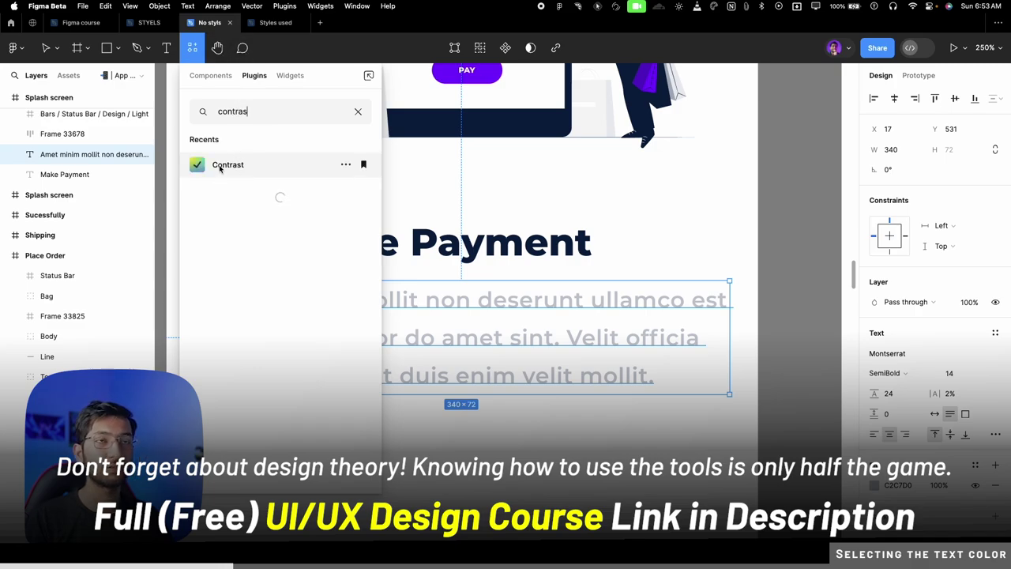
left_click(220, 166)
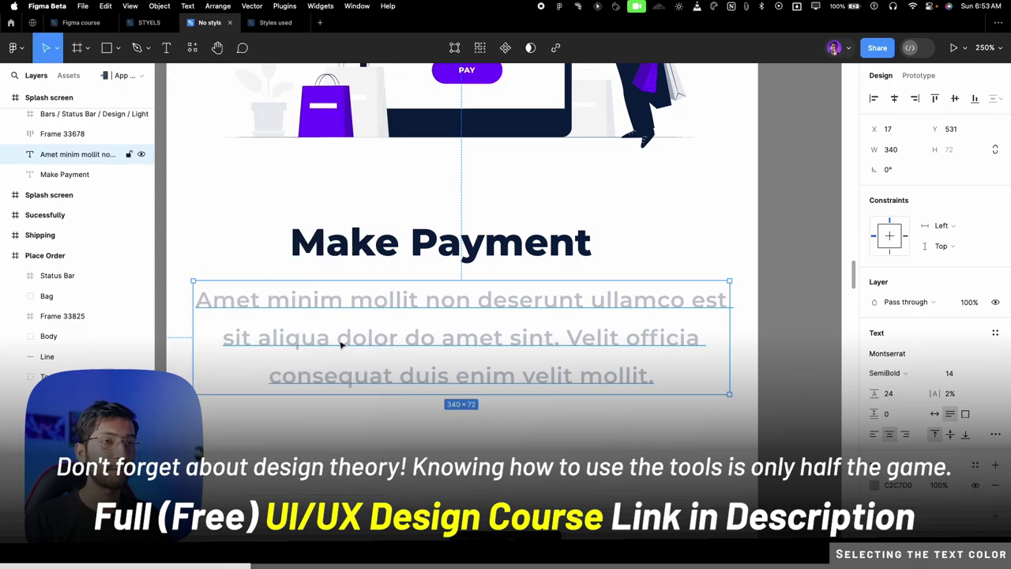
left_click_drag(345, 336, 375, 343)
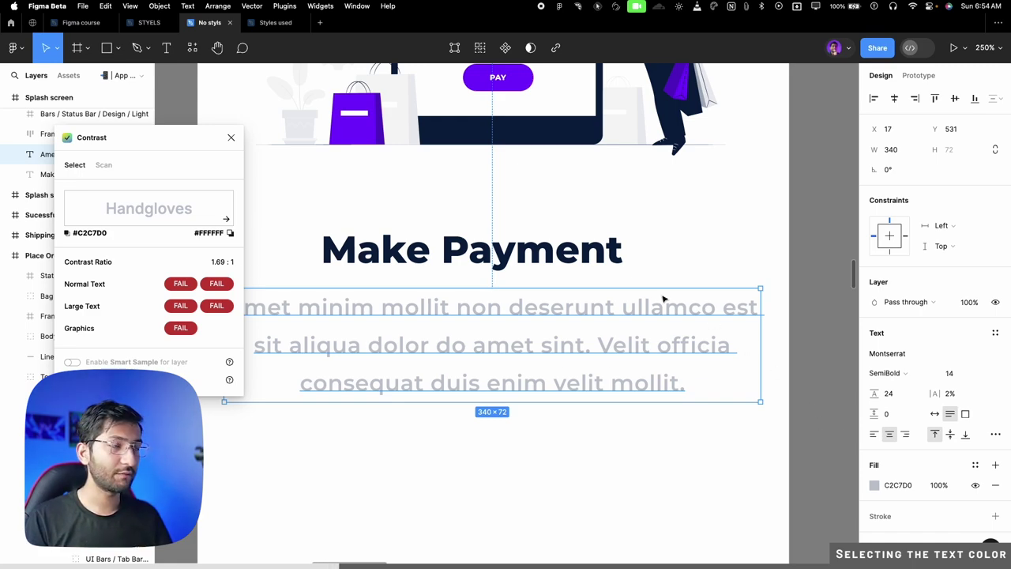
Apply the Dark/neutral/300 color style to the fill of the Make Payment description text.
scroll(663, 298, "down", 5)
scroll(940, 371, "down", 1)
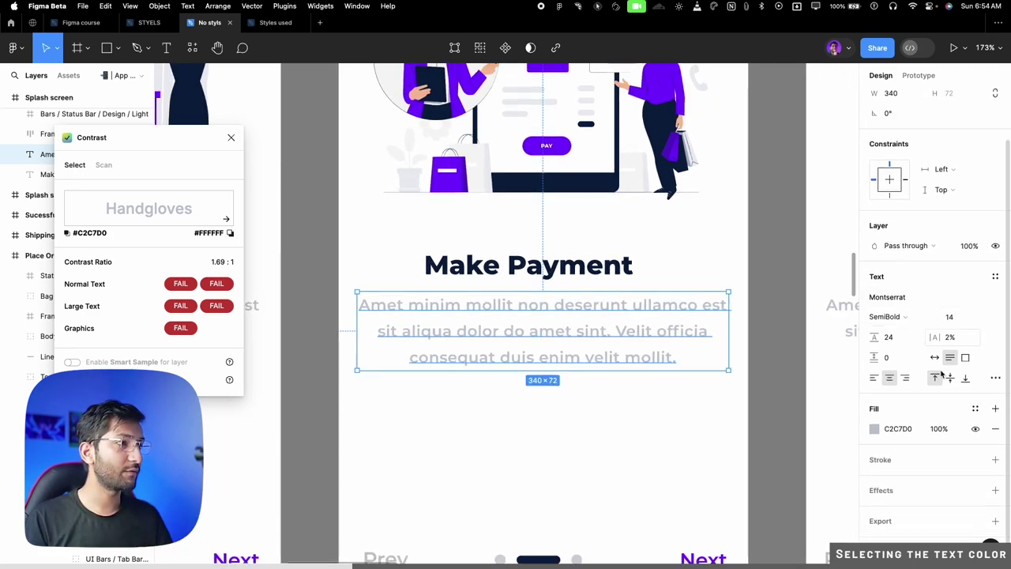
left_click(974, 408)
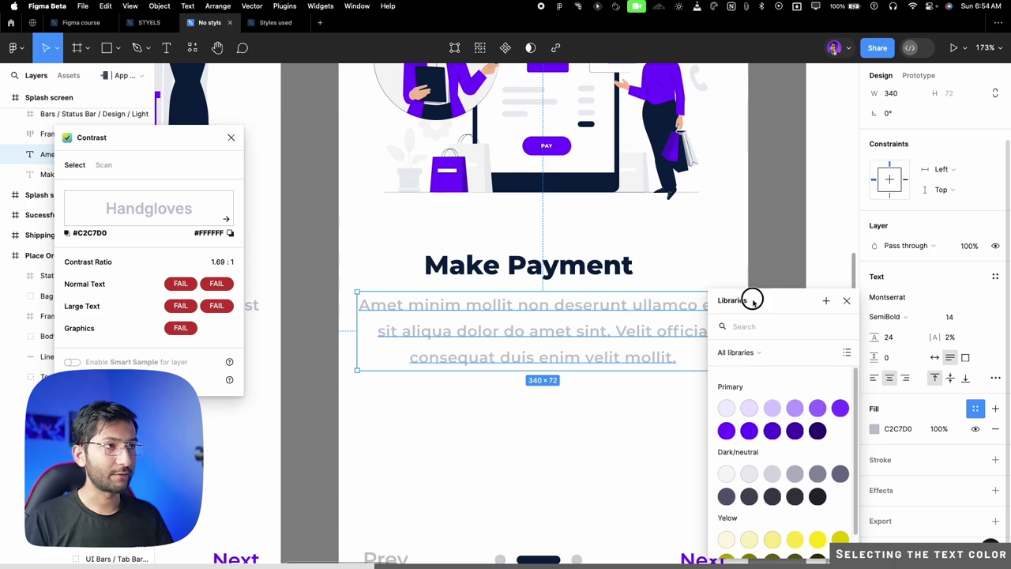
left_click_drag(752, 300, 560, 149)
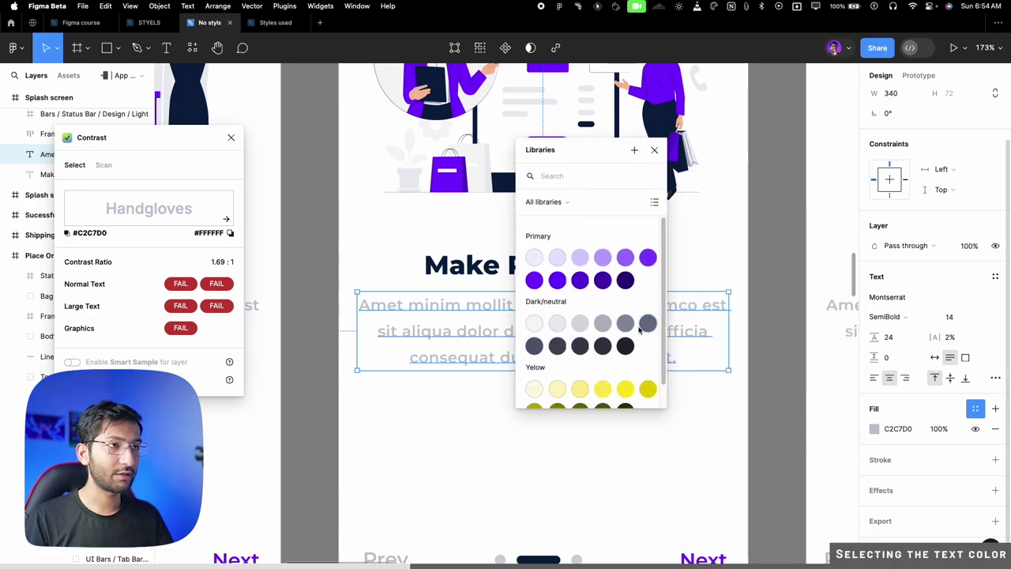
left_click(604, 323)
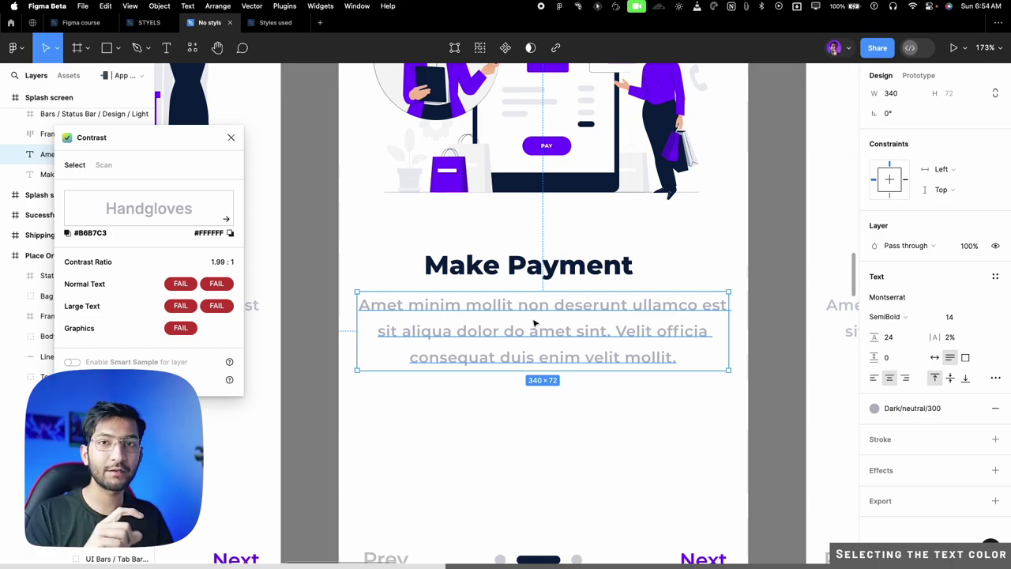
Check the Make Payment heading's contrast and set the description text's fill style to Dark/neutral/400.
left_click(511, 278)
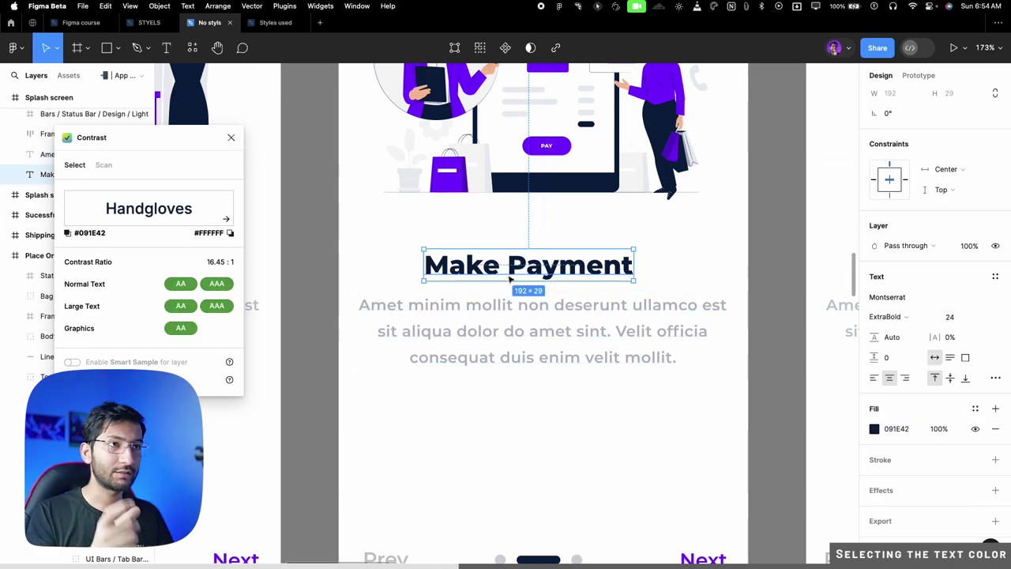
left_click(506, 318)
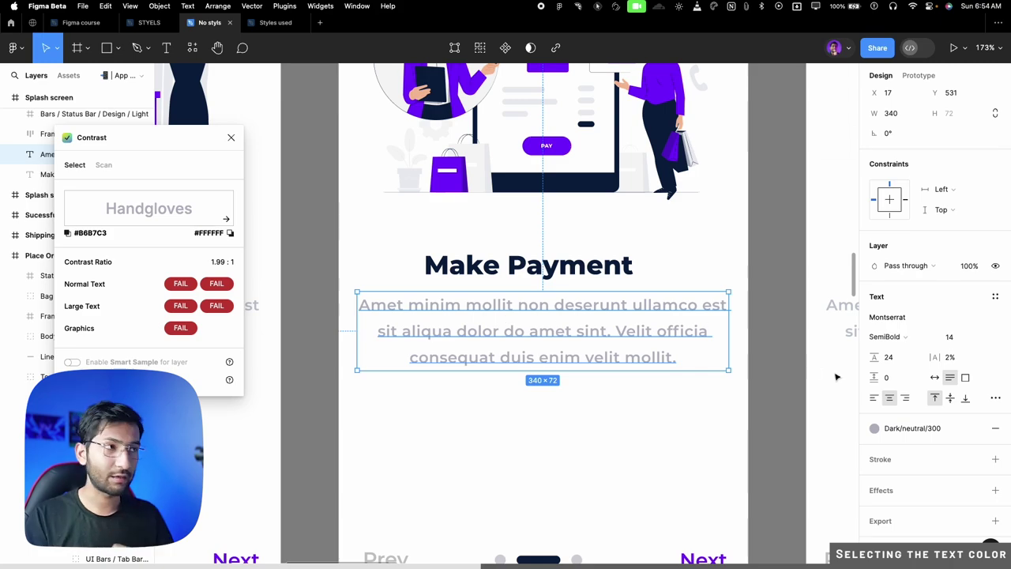
left_click(875, 428)
scroll(820, 474, "down", 1)
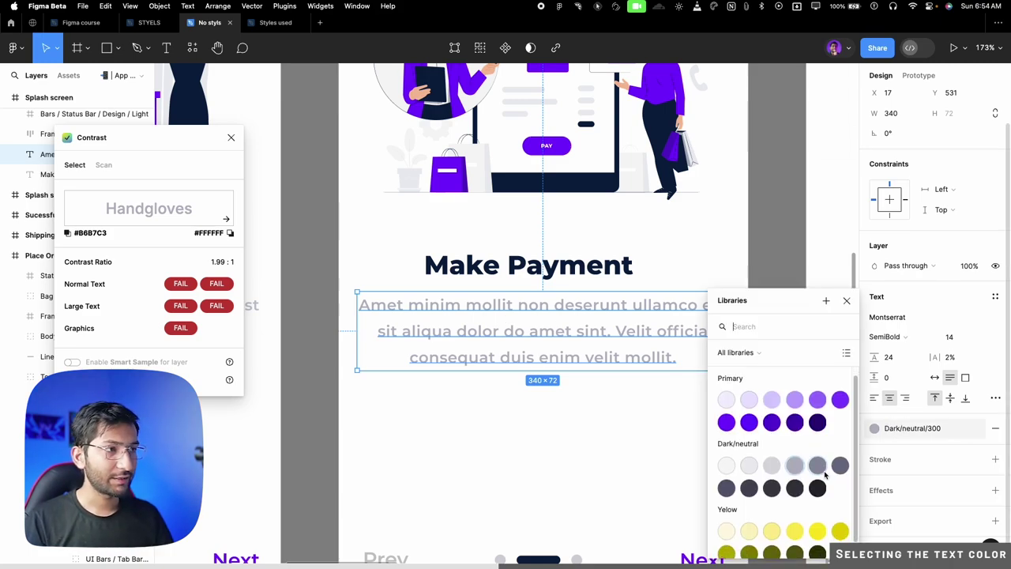
left_click(817, 465)
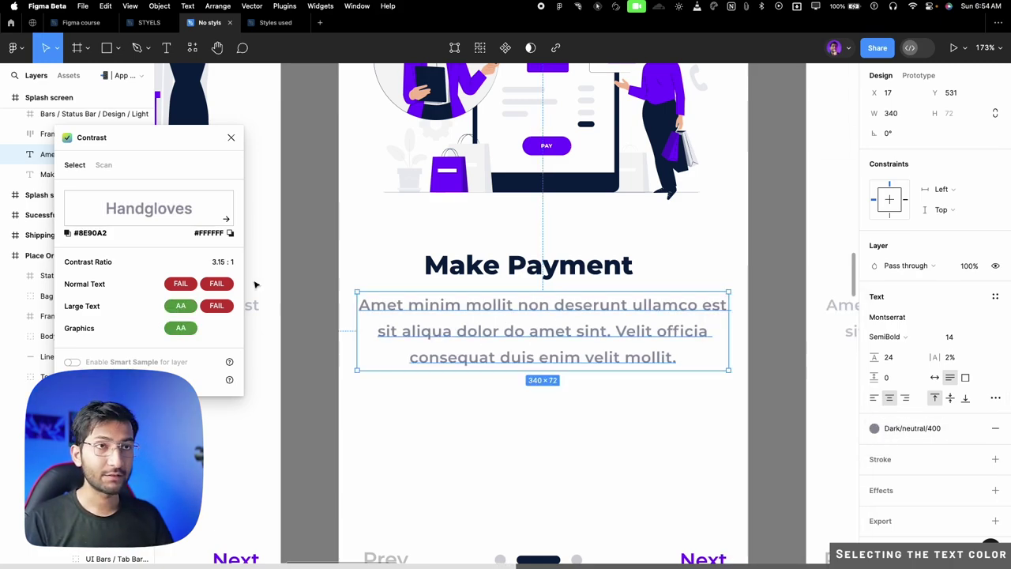
Set the description text's fill style to Dark/neutral/500 and check its normal-text contrast rating.
left_click(908, 428)
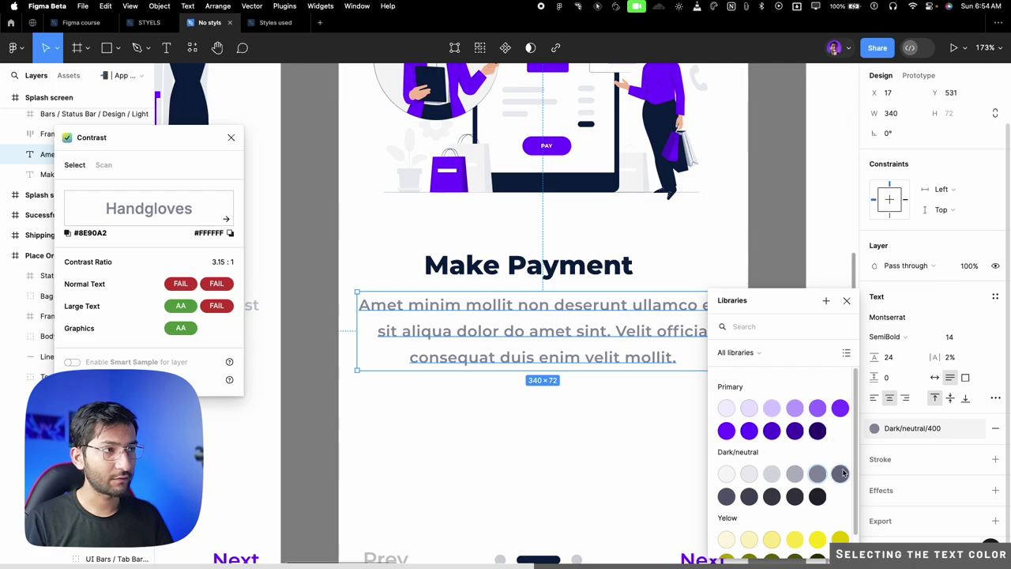
left_click(839, 472)
scroll(490, 355, "down", 1)
mouse_move(205, 287)
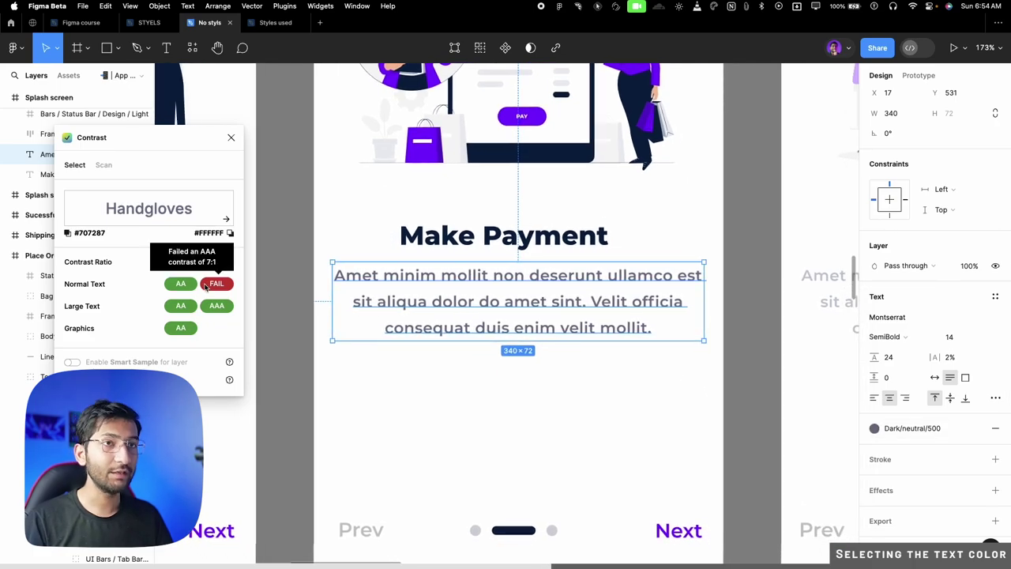
Apply the Dark/neutral/950 color style to the fill of the Make Payment heading.
scroll(356, 282, "up", 5)
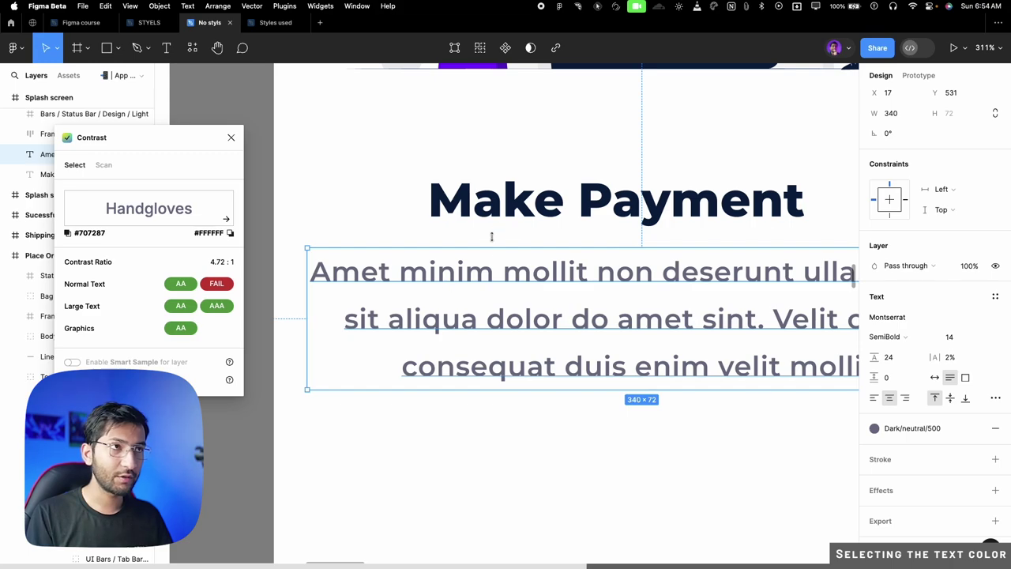
left_click(500, 211)
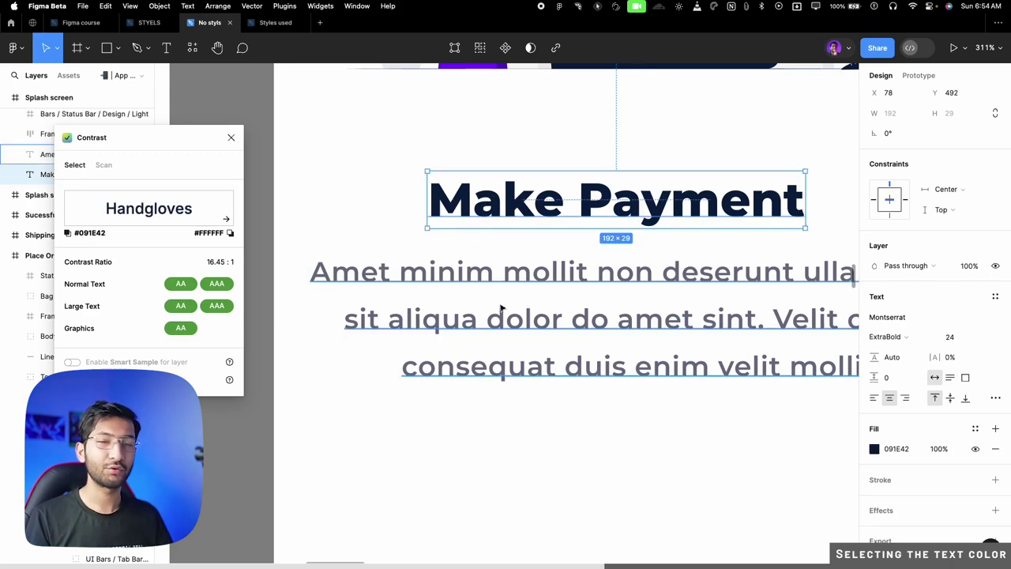
left_click(974, 433)
scroll(779, 463, "down", 1)
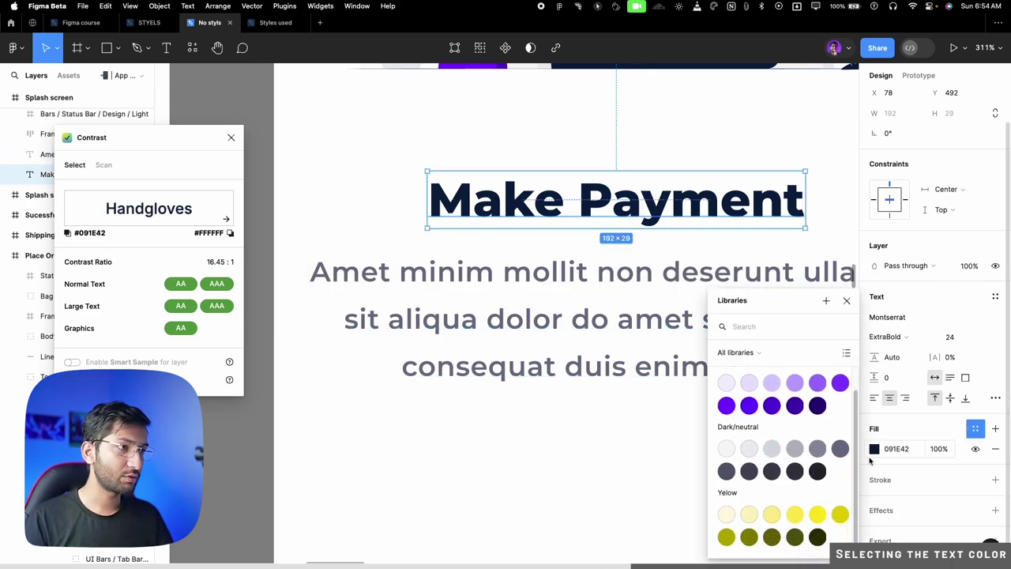
left_click(817, 471)
scroll(616, 384, "down", 5)
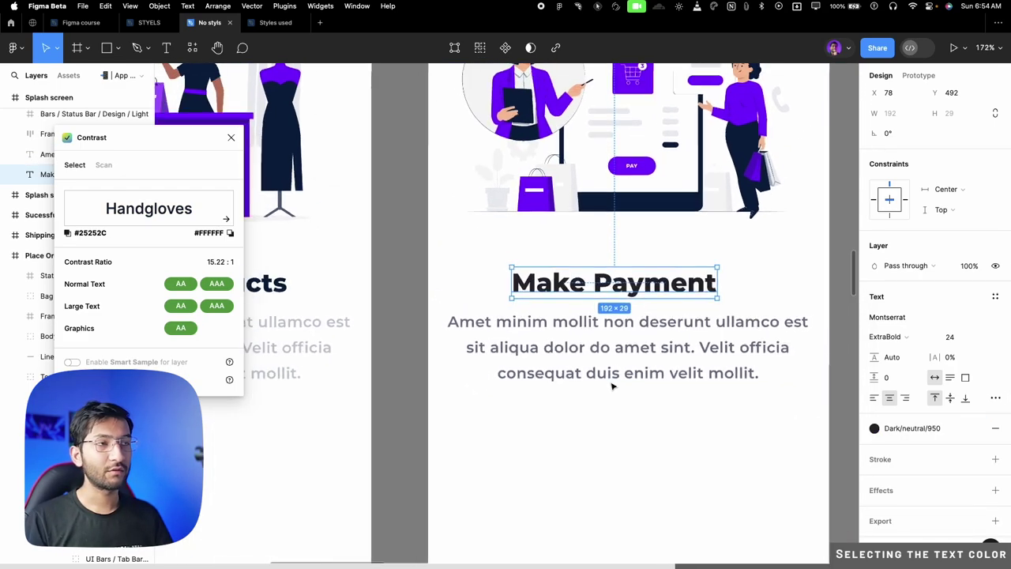
left_click(639, 434)
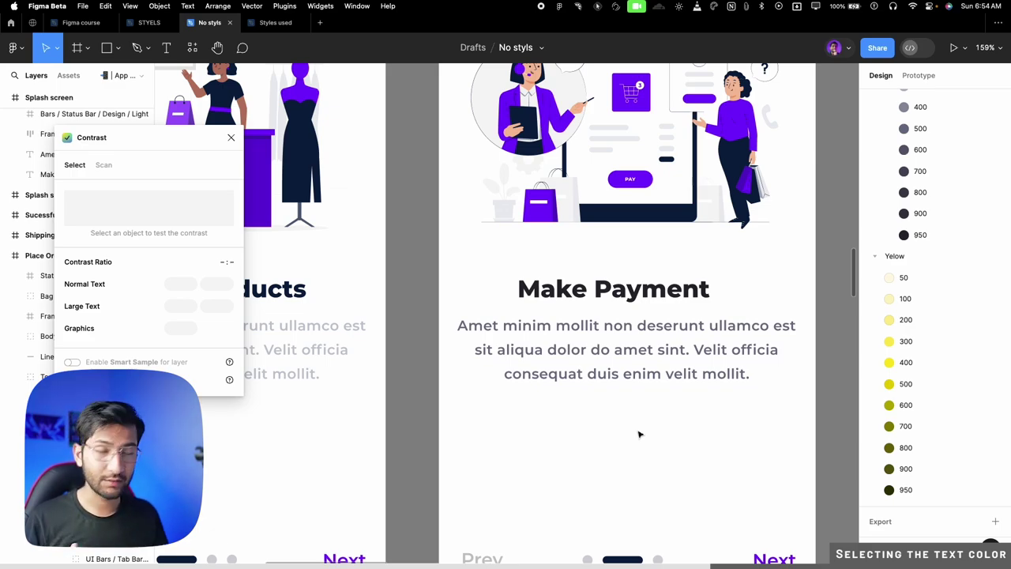
Check the contrast of the Next label on the Make Payment screen and set its fill style to Primary/500.
scroll(631, 426, "down", 3)
double_click(760, 464)
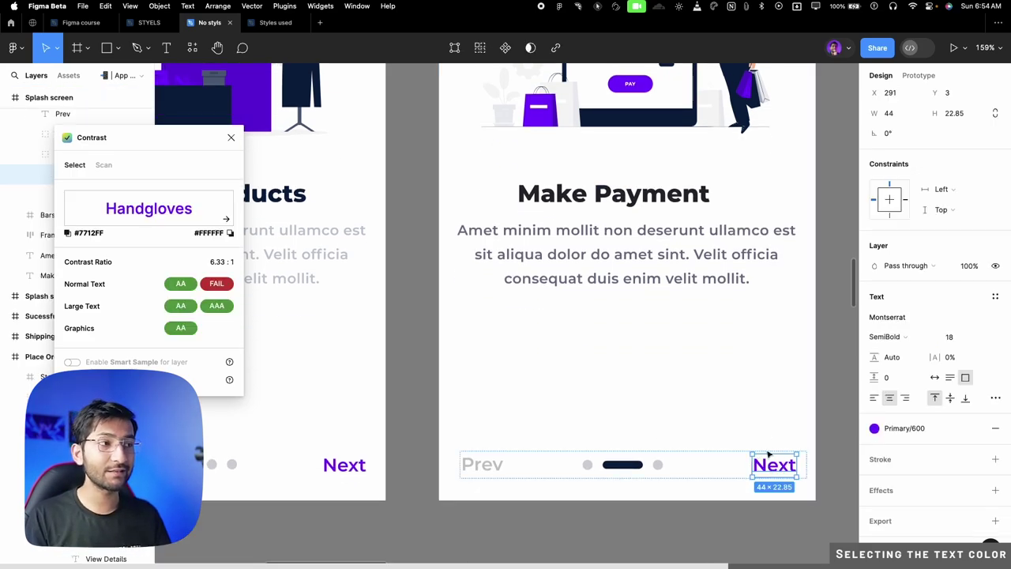
scroll(644, 430, "right", 3)
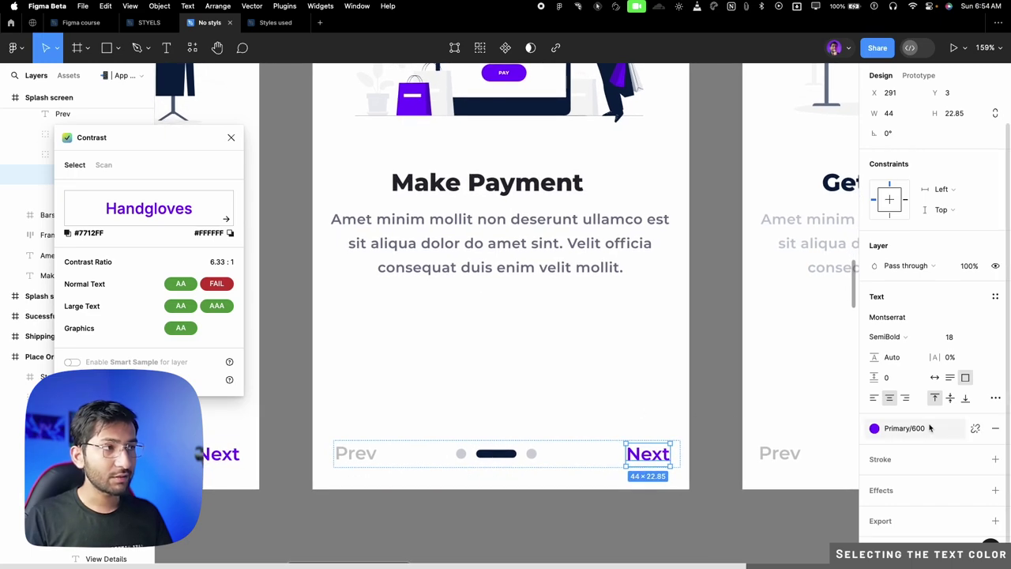
left_click(904, 428)
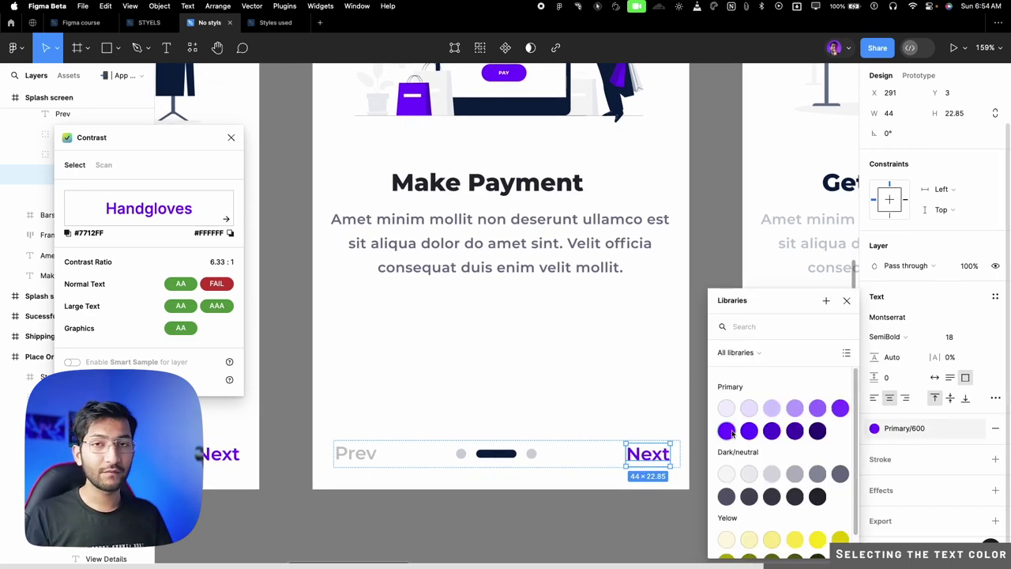
left_click(840, 408)
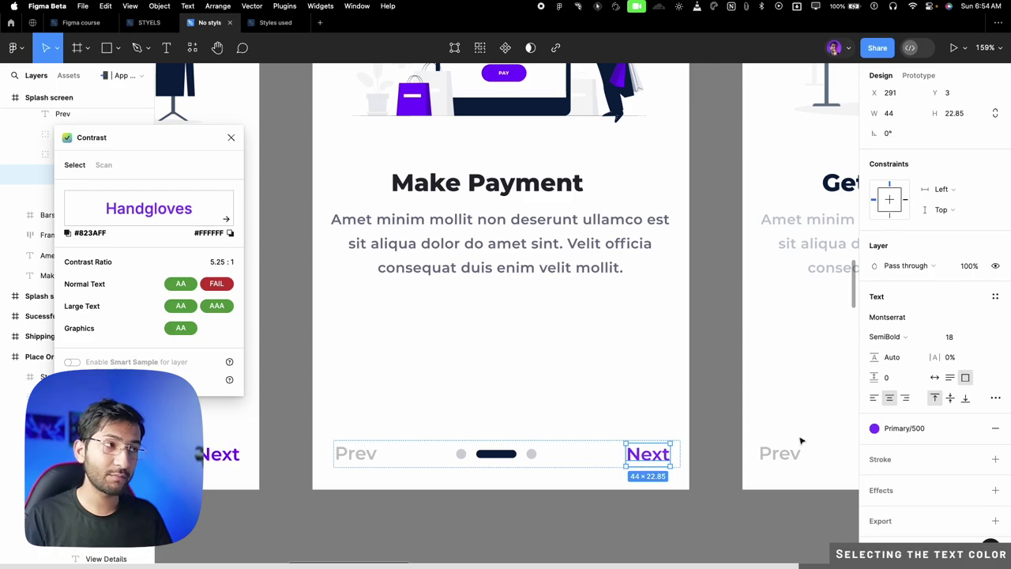
Set the Next label's fill style back to Primary/600.
left_click(874, 428)
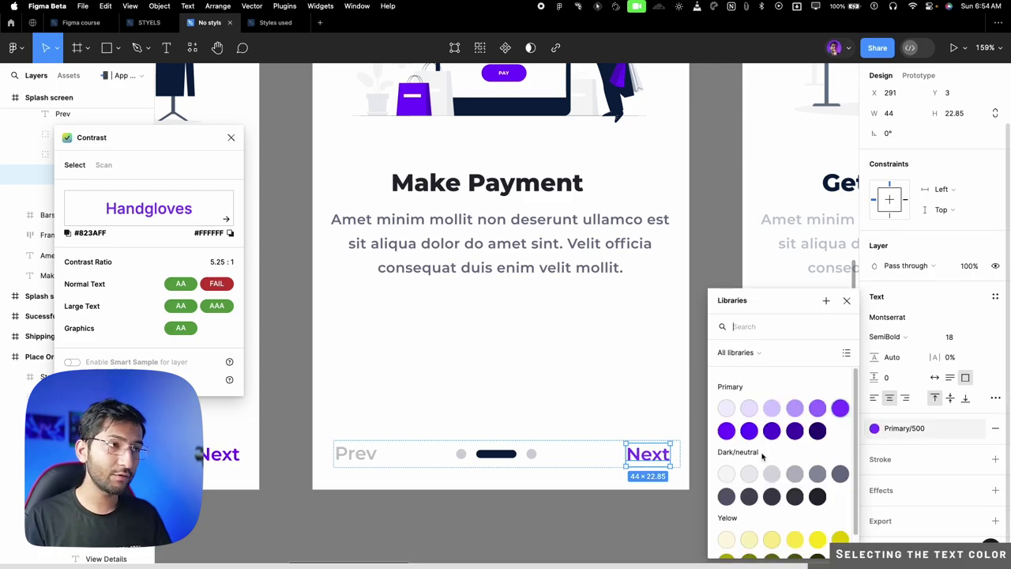
left_click(725, 430)
scroll(600, 453, "up", 5)
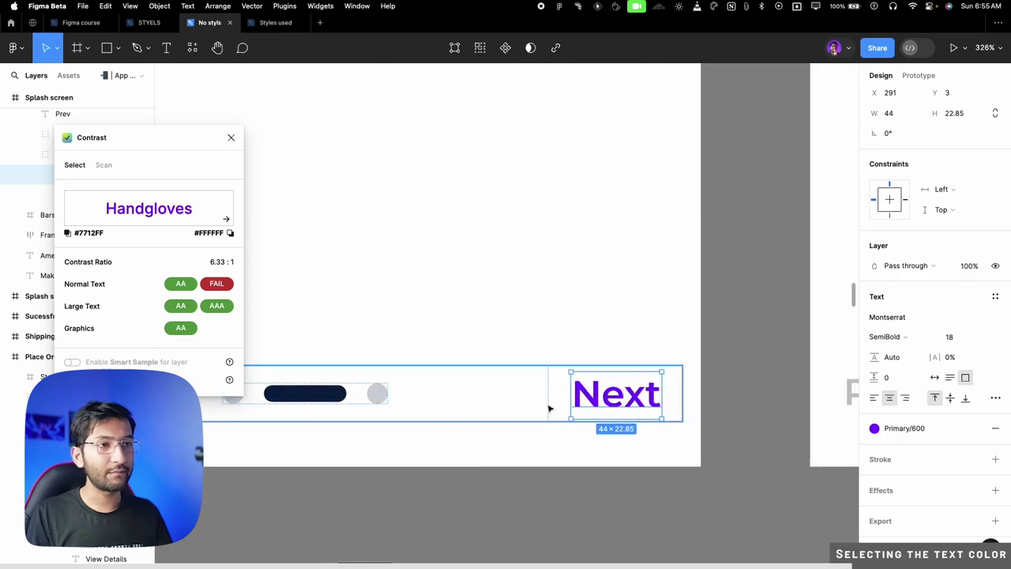
Apply the Primary/50 color style as the background fill of the Make Payment splash screen frame.
left_click(575, 338)
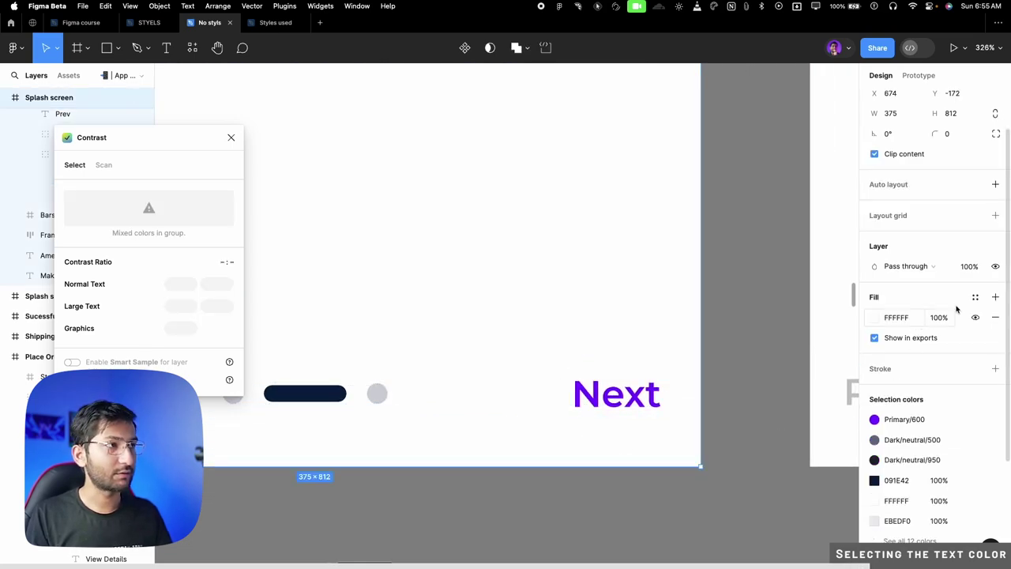
left_click(975, 296)
left_click(724, 404)
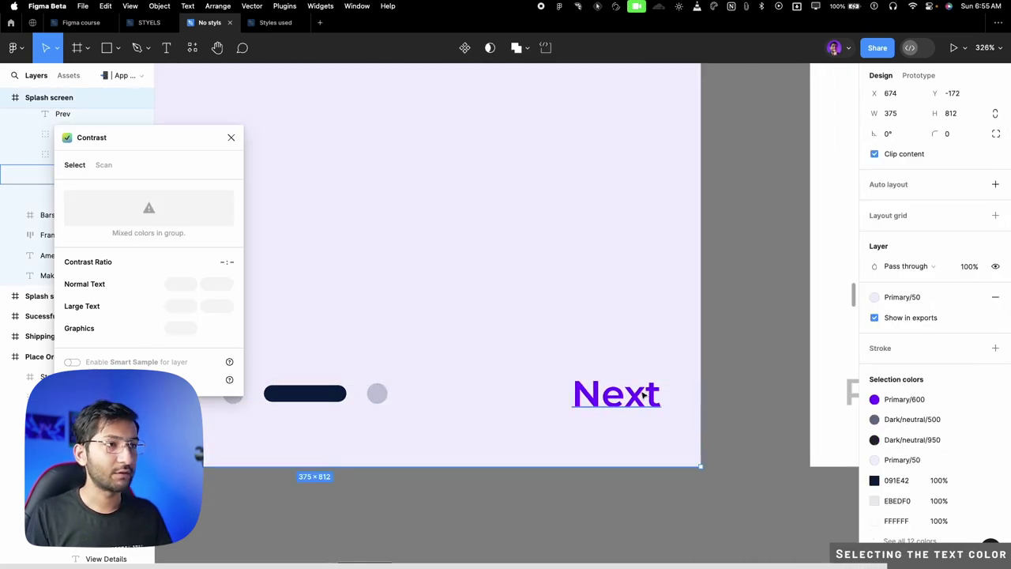
Check the Next label's contrast against the tinted background and set its fill style to Primary/700.
left_click(643, 395)
scroll(647, 399, "up", 5)
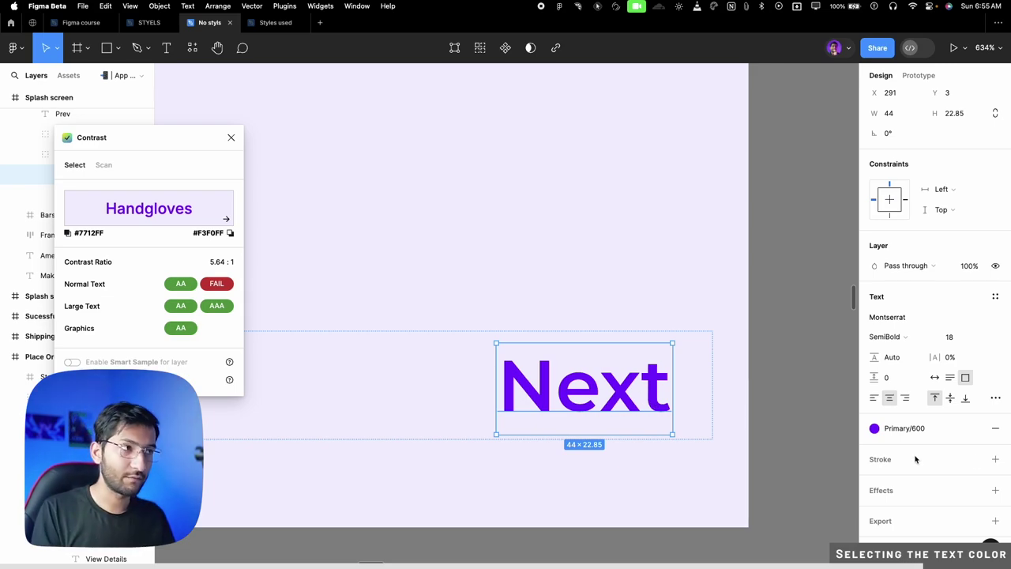
left_click(900, 427)
left_click(749, 430)
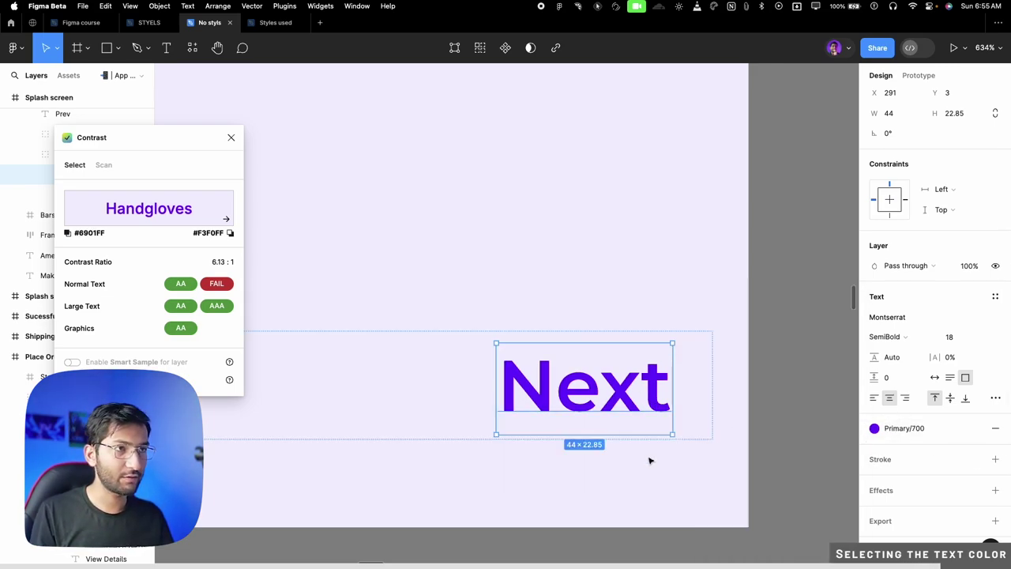
left_click(345, 270)
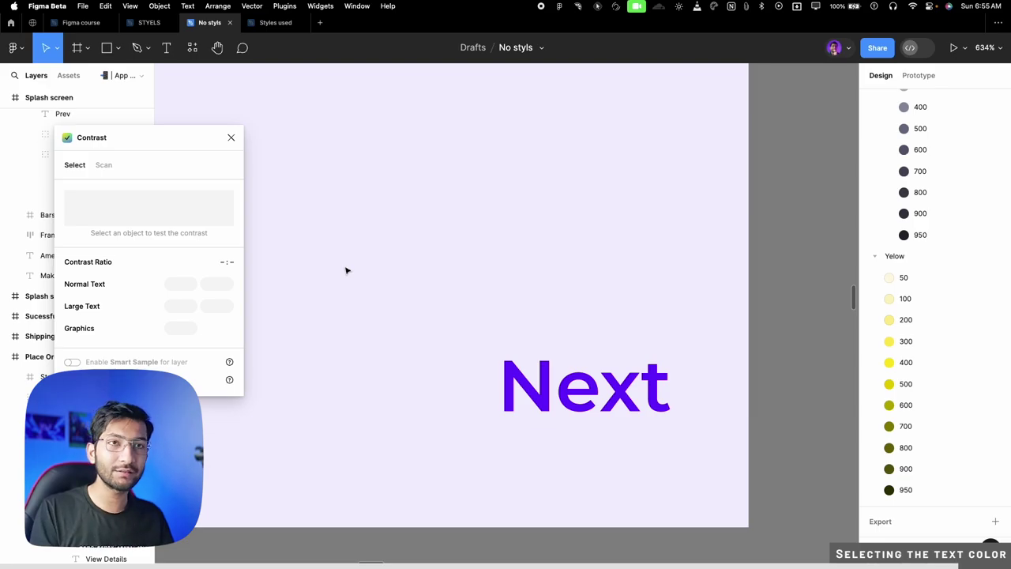
Switch to the YouTube Despacito page in Chrome and highlight the video title and subscriber count to compare their text shades.
scroll(348, 270, "down", 3)
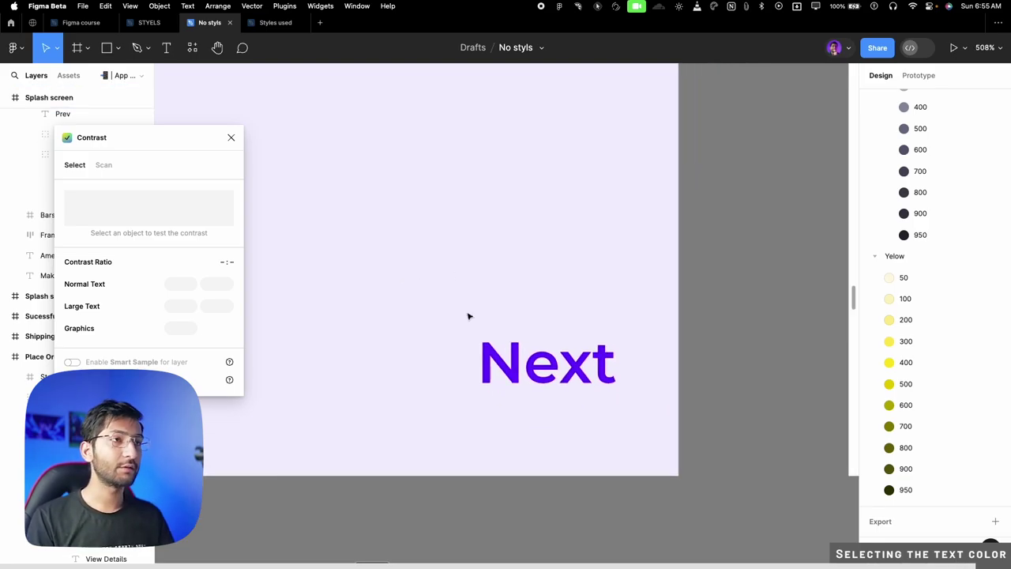
key("ctrl+Left")
scroll(284, 332, "down", 5)
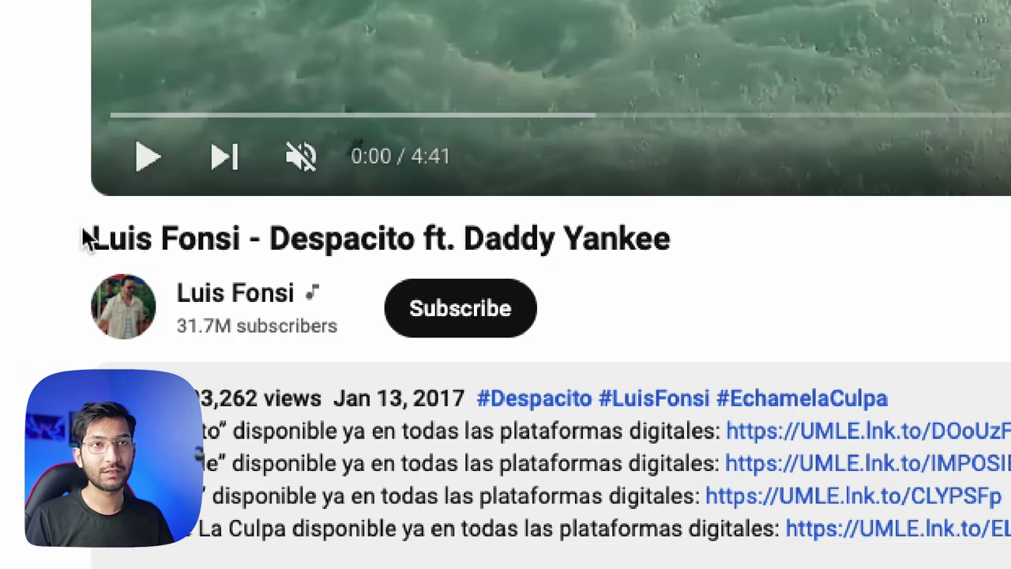
left_click_drag(93, 280, 216, 278)
left_click_drag(464, 234, 672, 239)
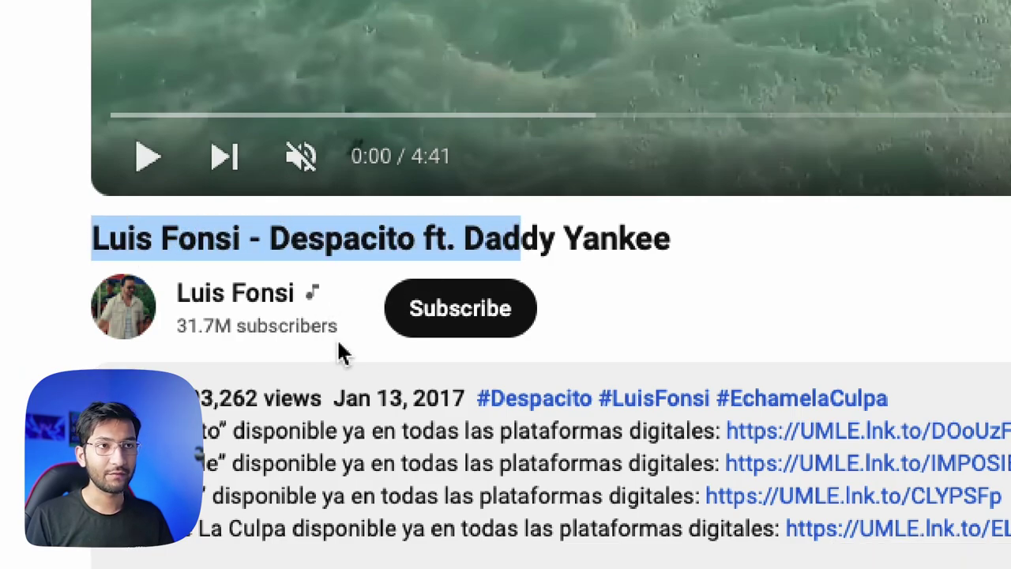
left_click_drag(339, 327, 181, 360)
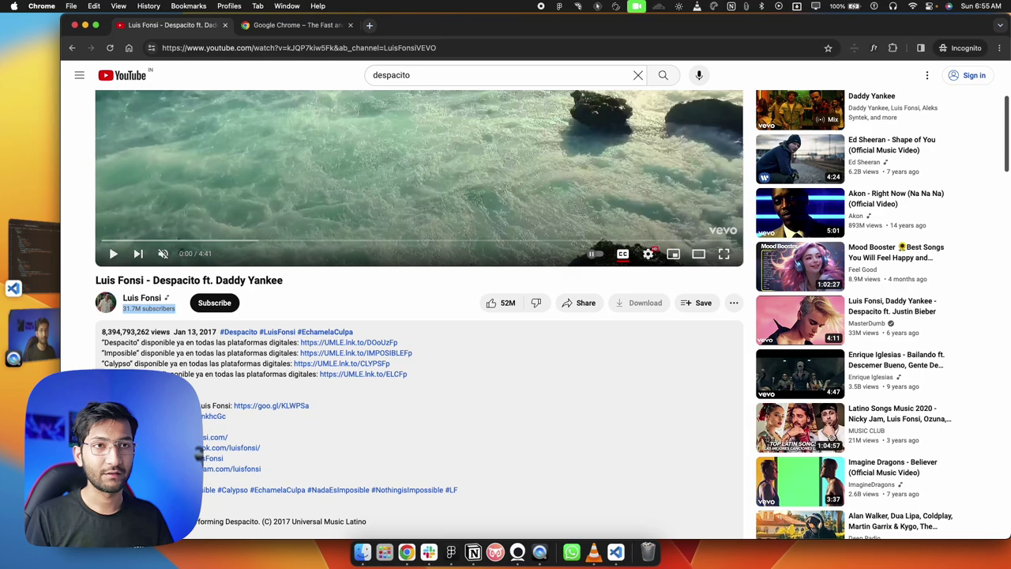
left_click(220, 484)
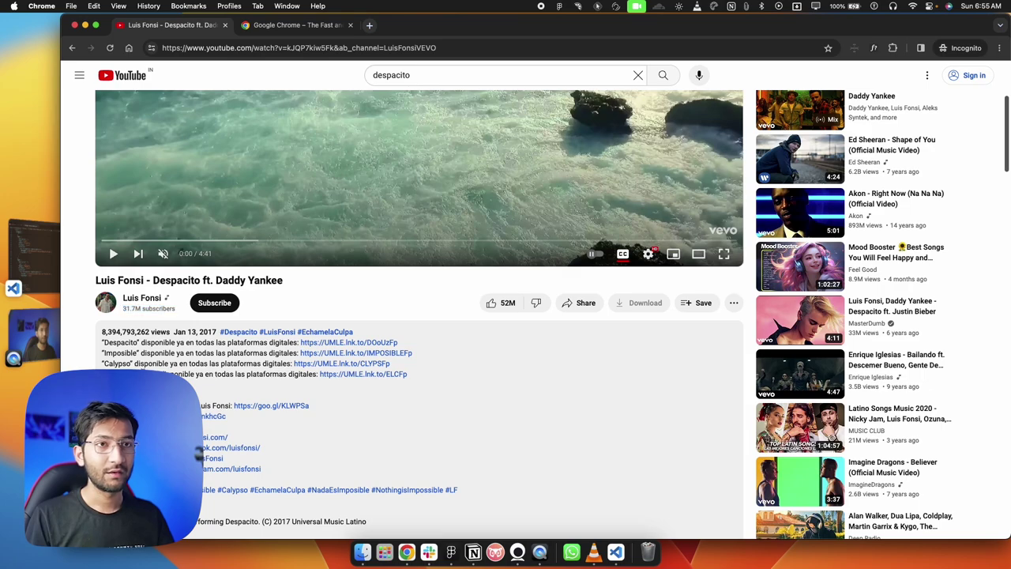
Start the WhatFont extension and inspect the font details and color of the video title.
left_click(874, 49)
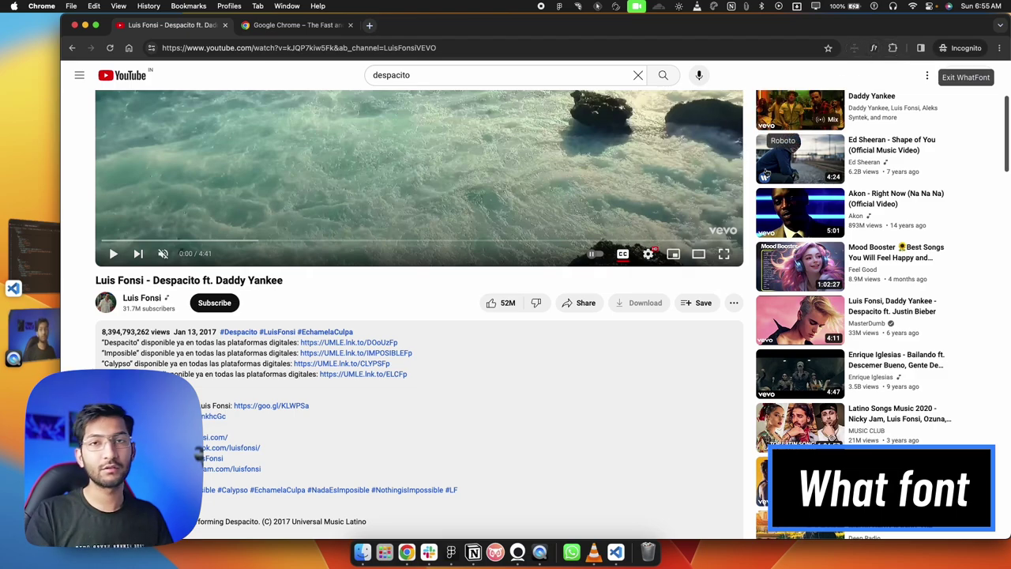
scroll(134, 294, "down", 2)
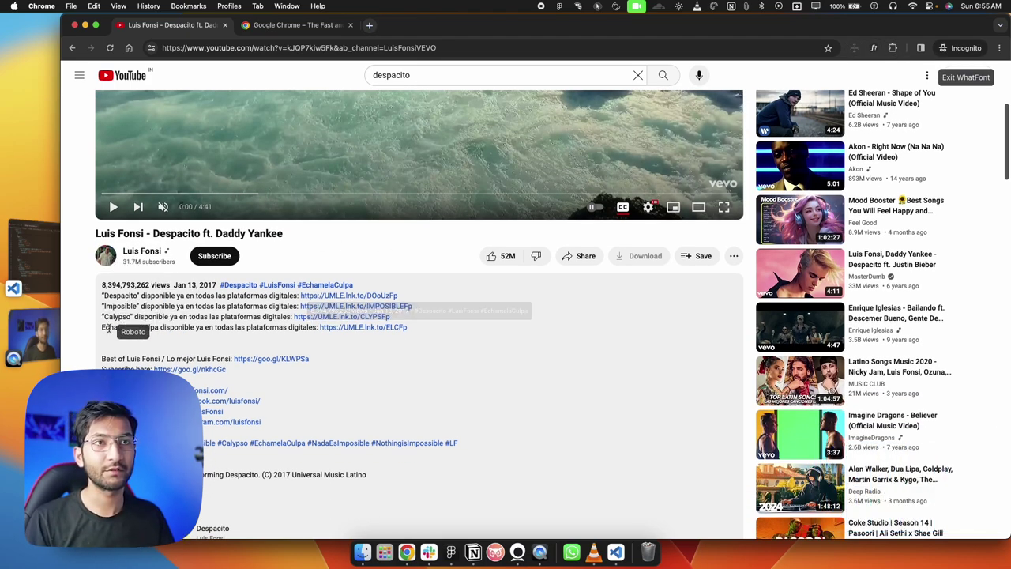
left_click(158, 232)
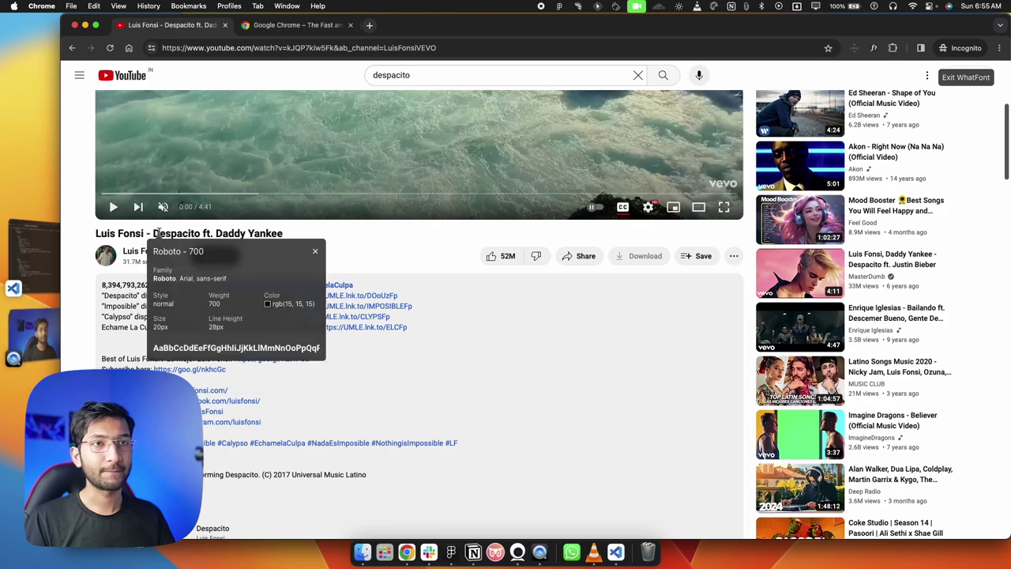
mouse_move(283, 304)
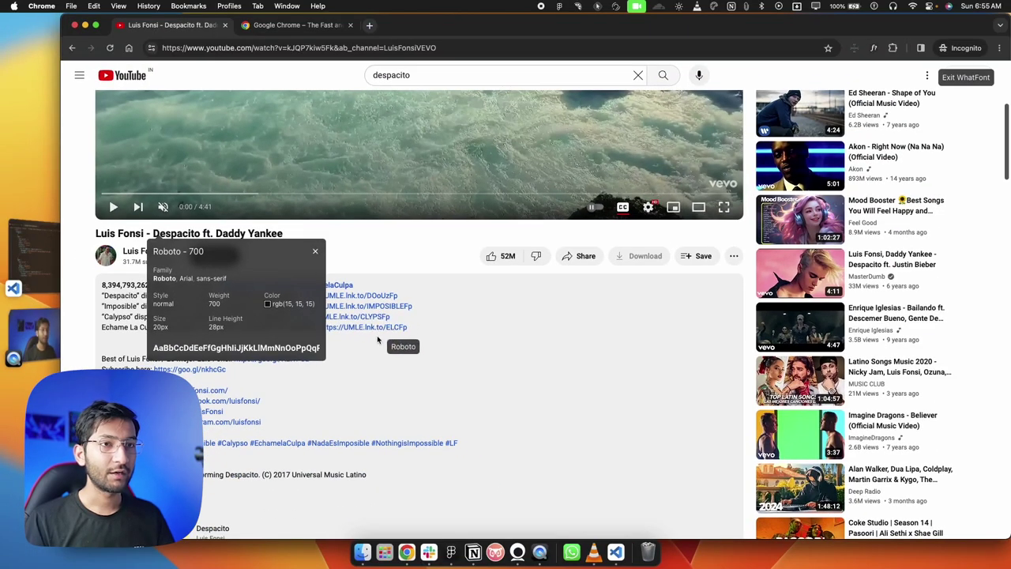
Inspect the color of the description's music credit line with WhatFont and close the open font cards.
scroll(205, 308, "down", 5)
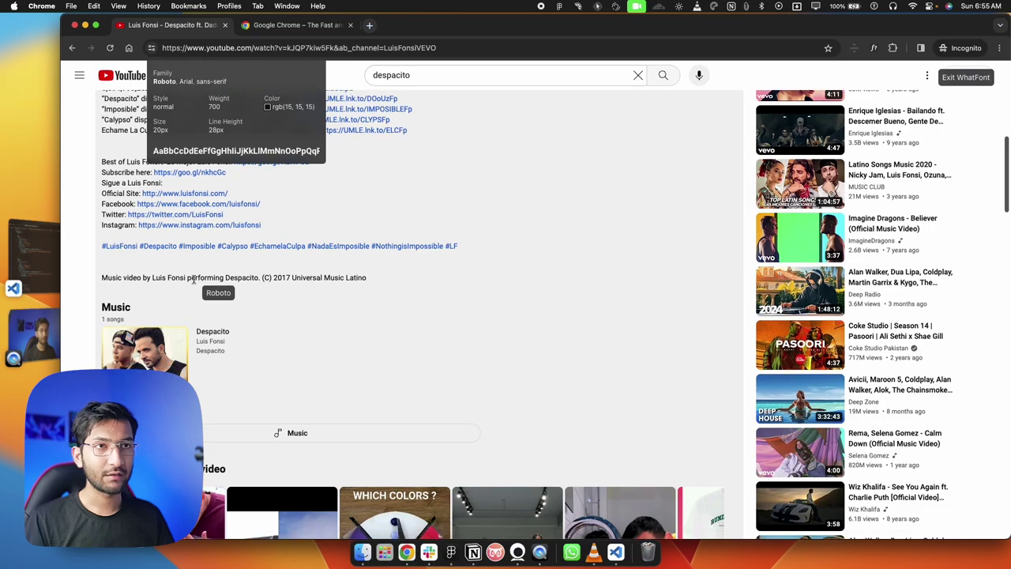
left_click(194, 279)
mouse_move(322, 351)
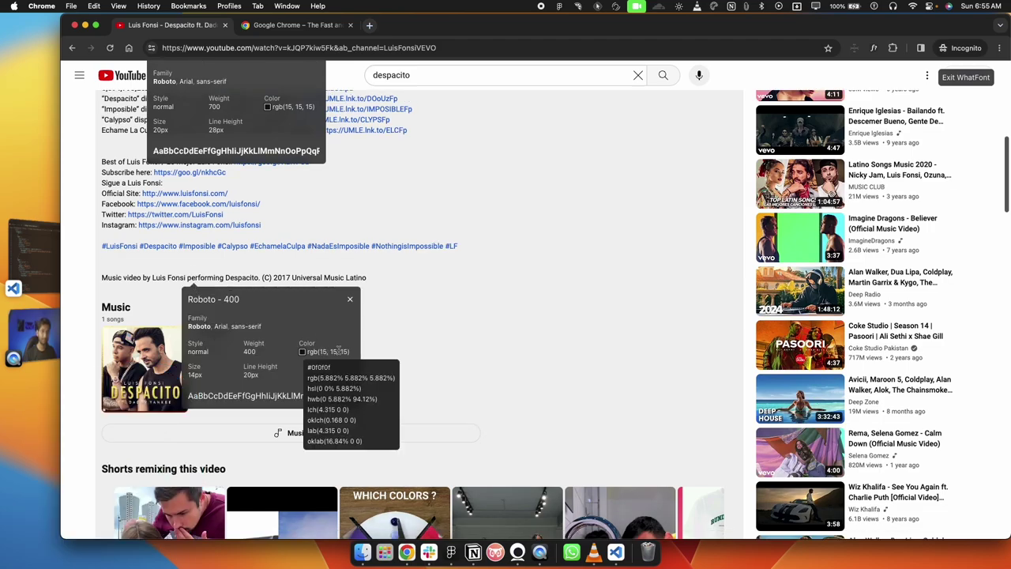
left_click(347, 301)
scroll(308, 126, "up", 2)
left_click(316, 144)
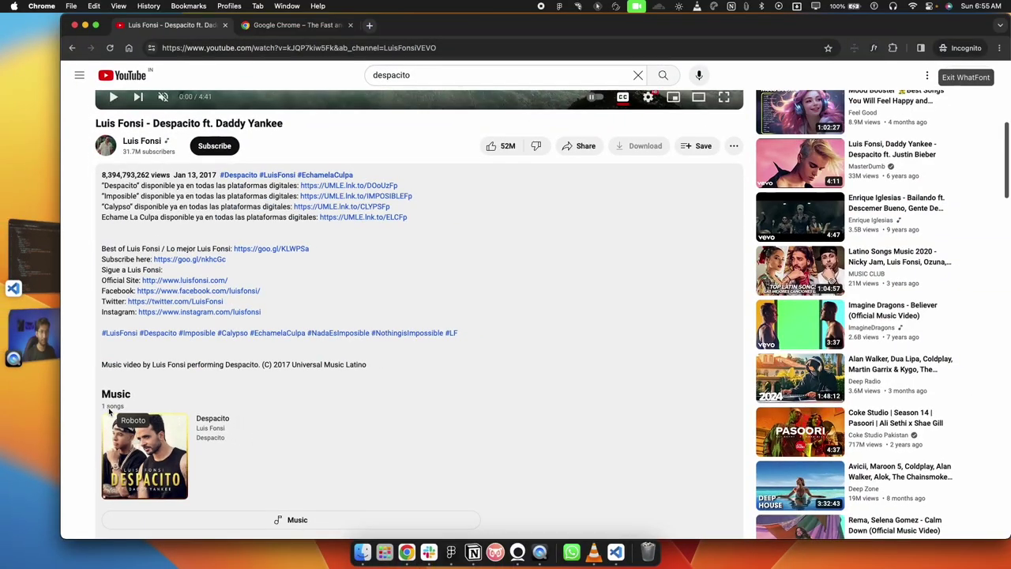
Inspect the text color of the song count, the transcript caption and a Shorts view count with WhatFont.
left_click(109, 409)
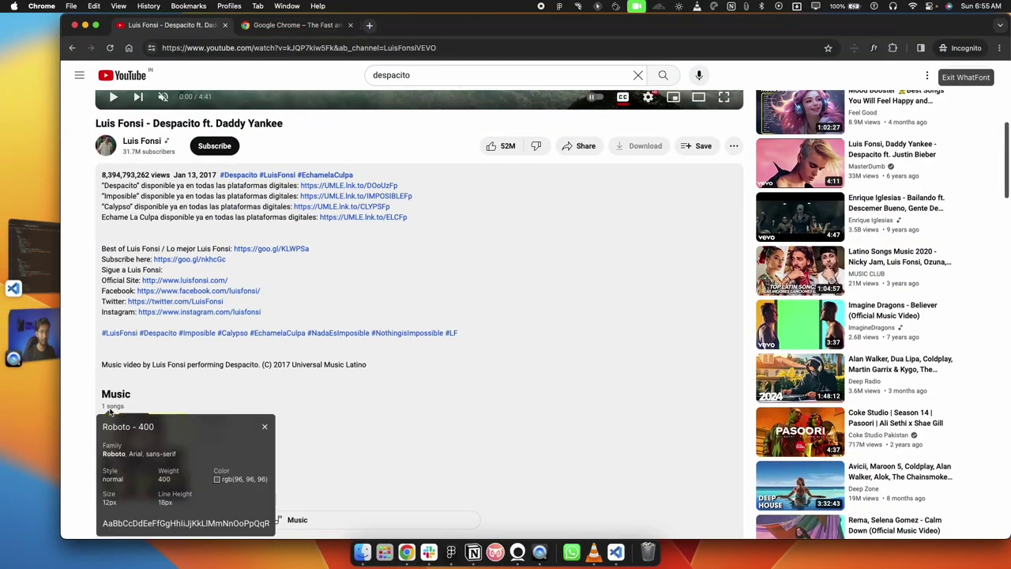
mouse_move(241, 479)
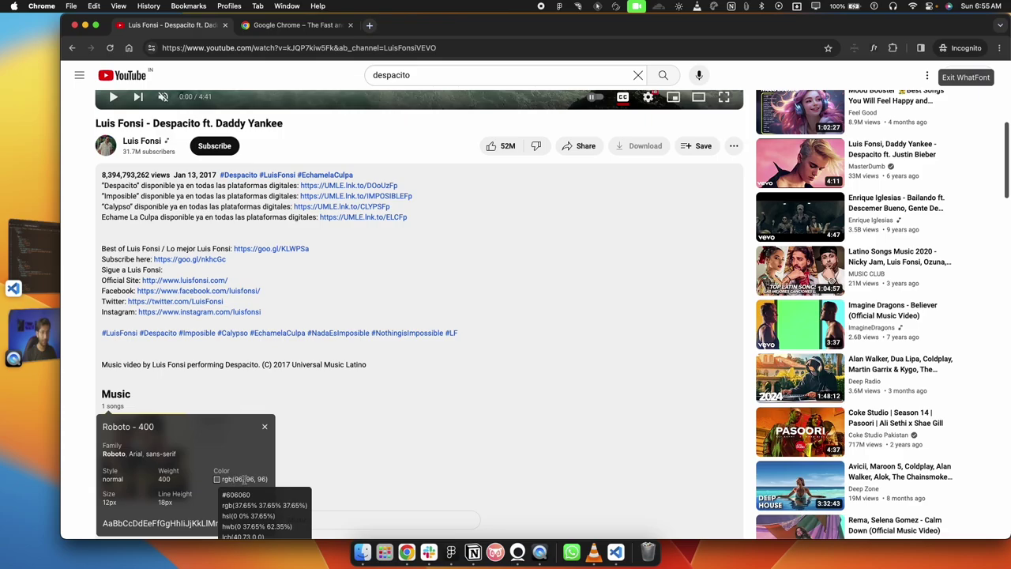
scroll(285, 332, "down", 5)
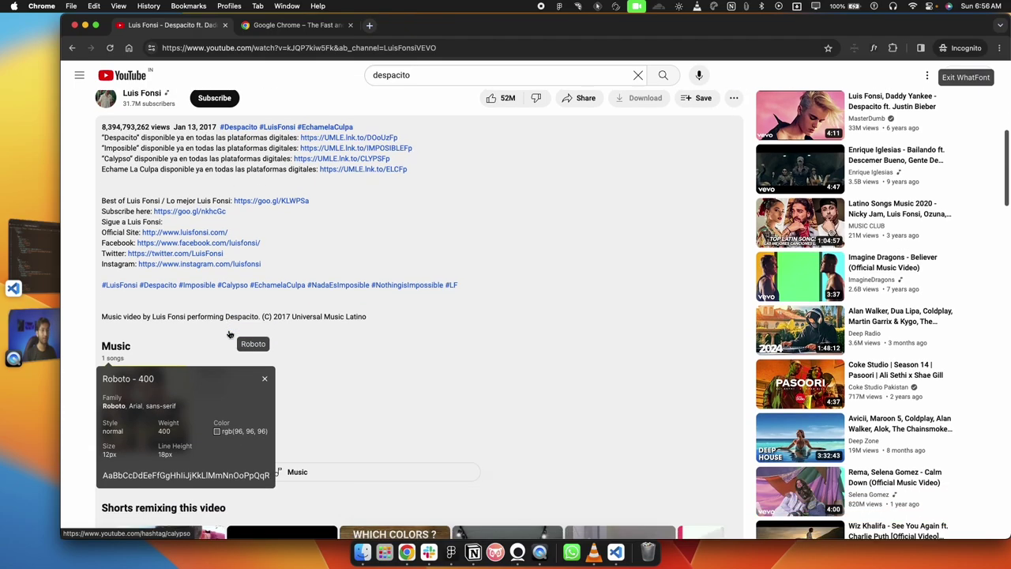
scroll(302, 292, "down", 3)
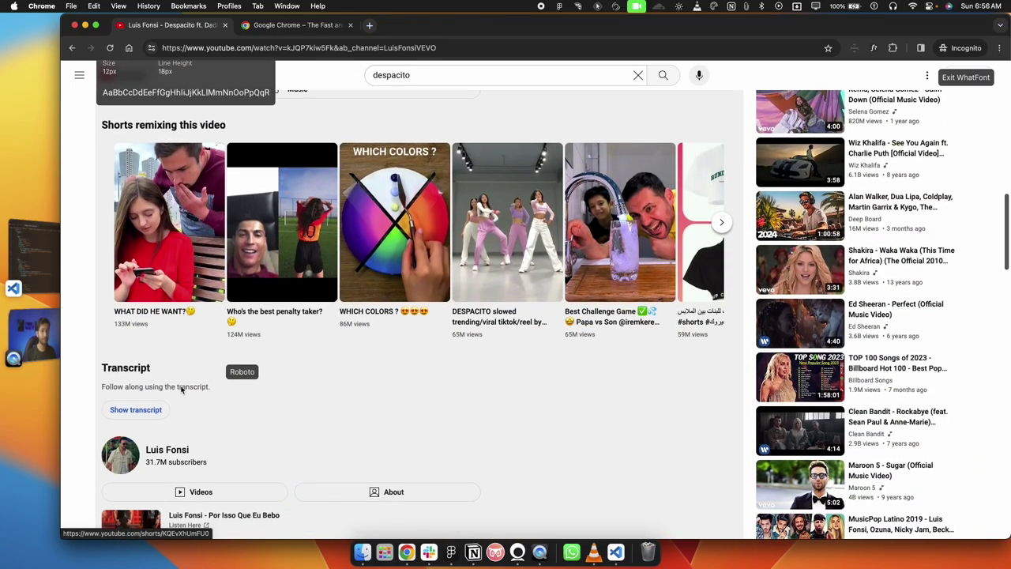
mouse_move(232, 458)
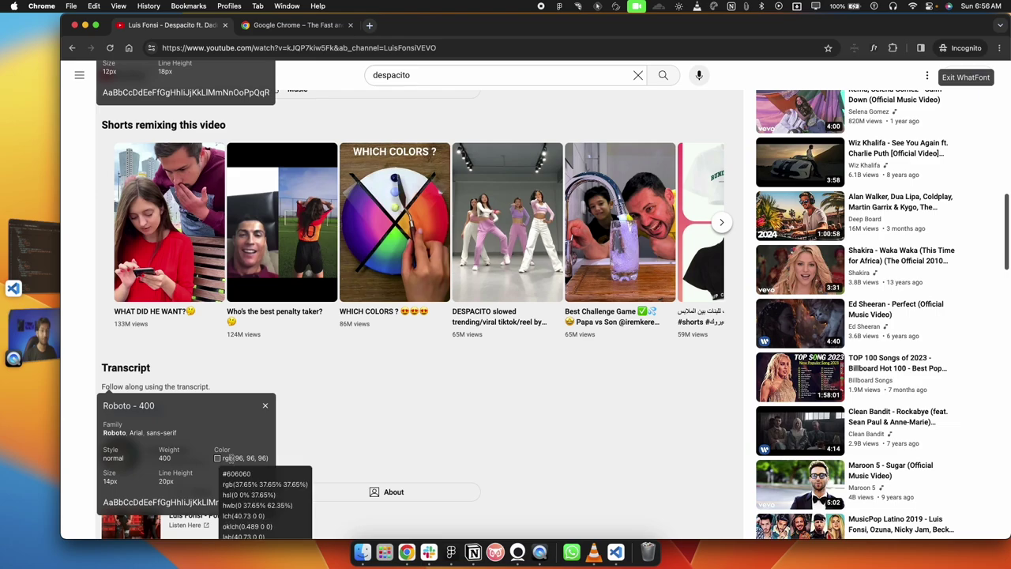
left_click(249, 334)
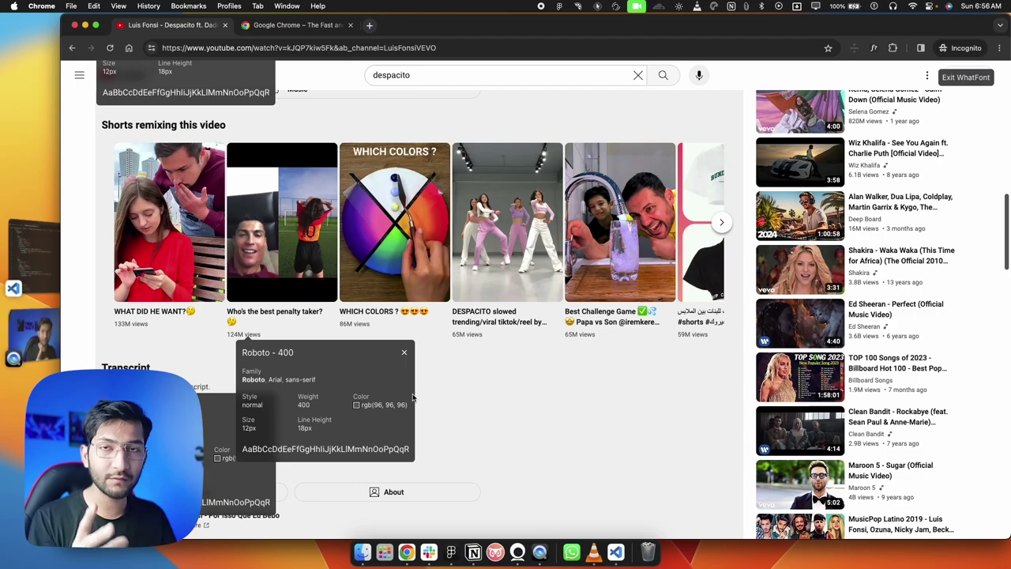
Inspect the color of the Facebook link in the description, close its font card and exit WhatFont.
scroll(411, 397, "up", 5)
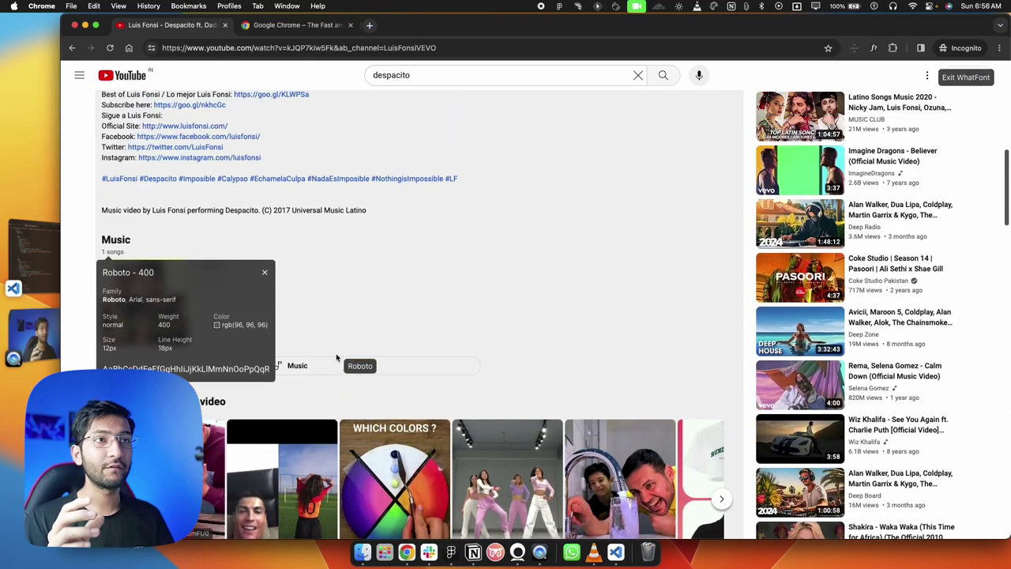
scroll(260, 304, "up", 1)
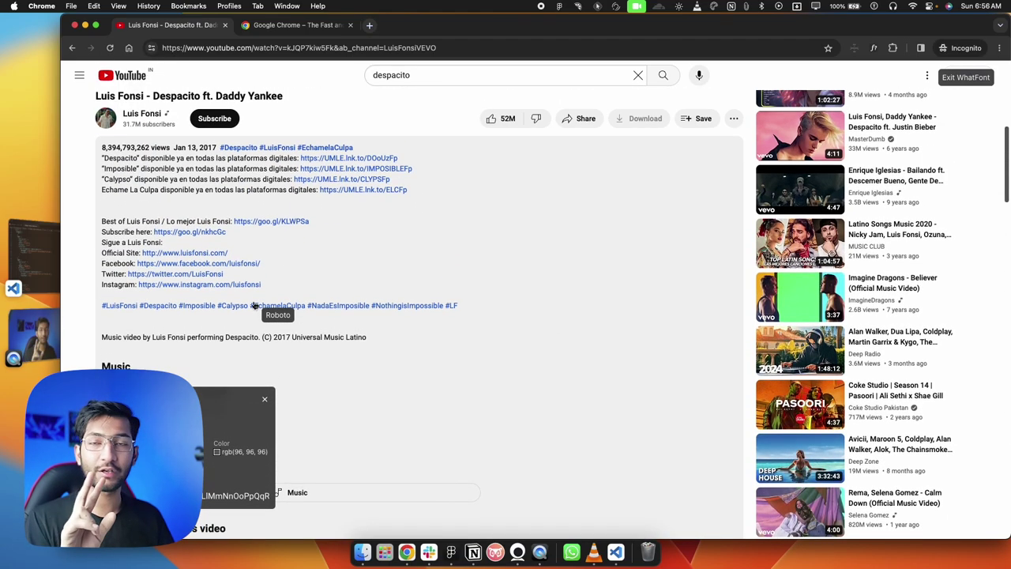
left_click(211, 266)
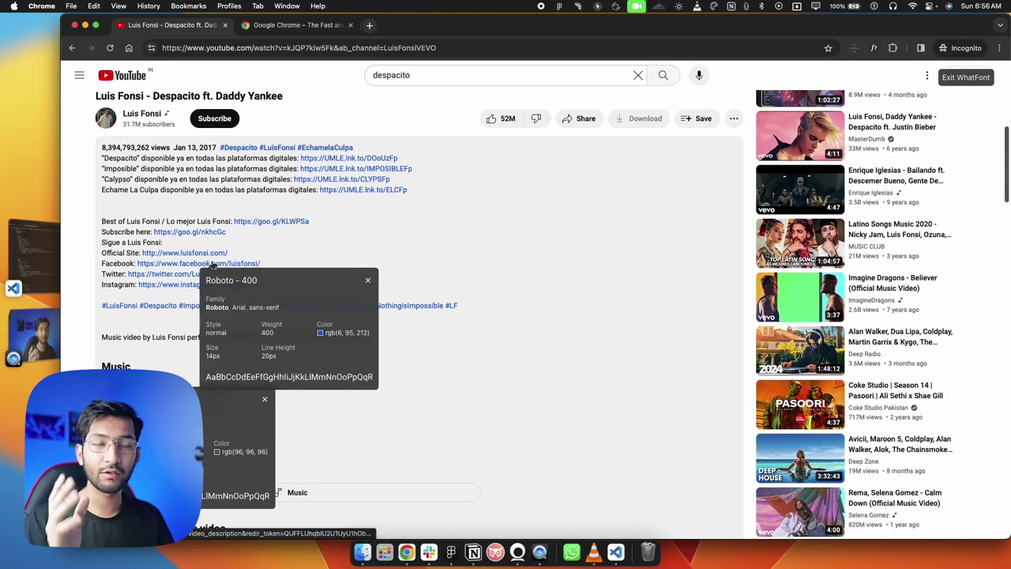
left_click(368, 282)
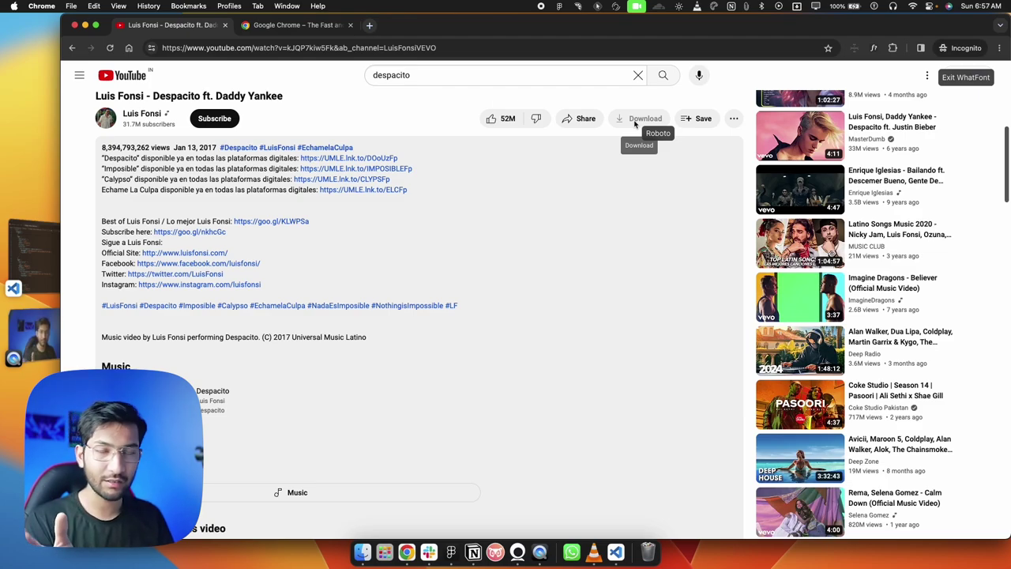
left_click(968, 77)
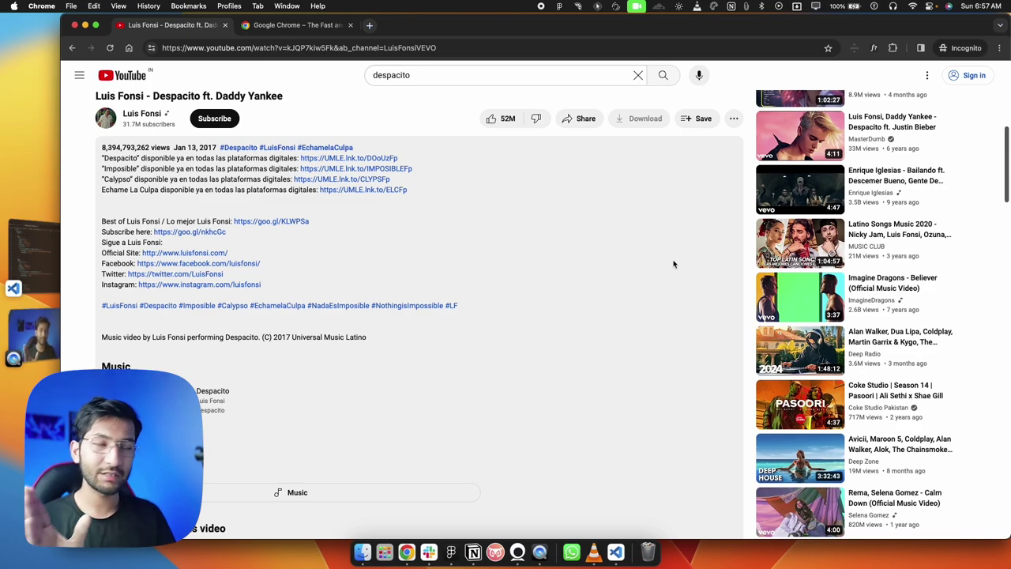
scroll(673, 264, "up", 5)
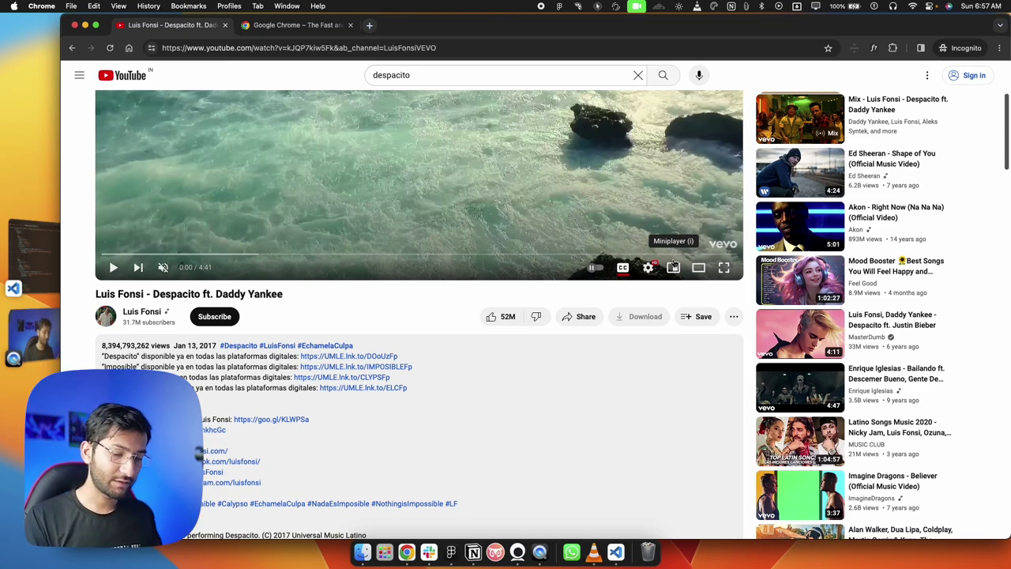
scroll(673, 264, "up", 4)
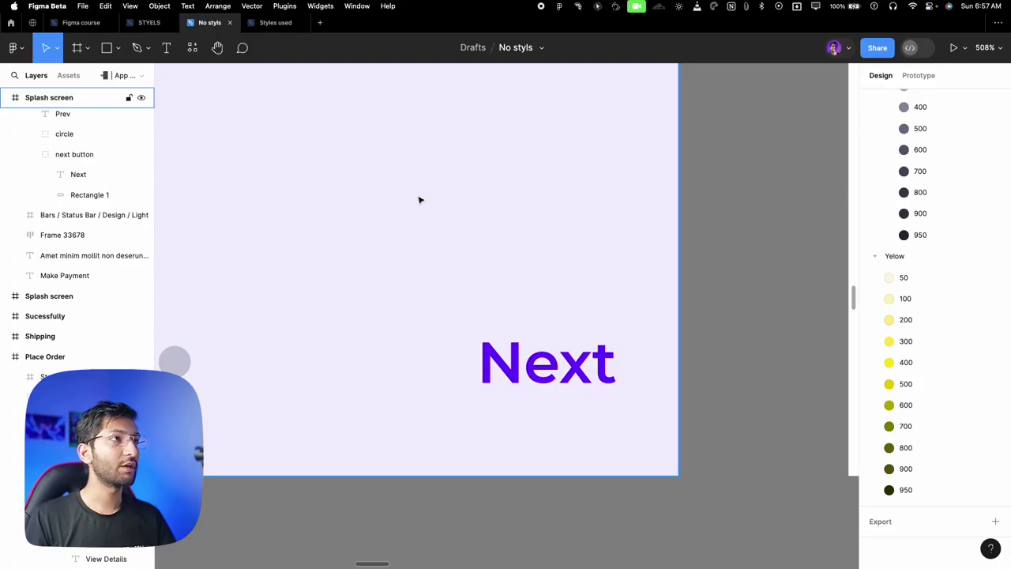
Return to Figma and examine the font size and font family options of the Make Payment heading.
scroll(490, 209, "down", 5)
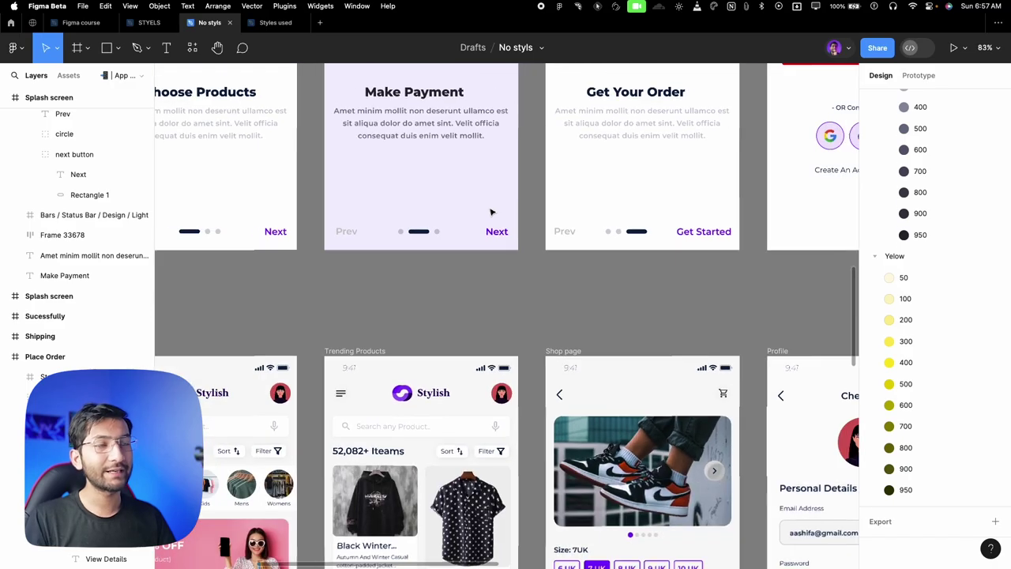
scroll(490, 211, "down", 3)
scroll(491, 211, "up", 2)
scroll(489, 225, "up", 3)
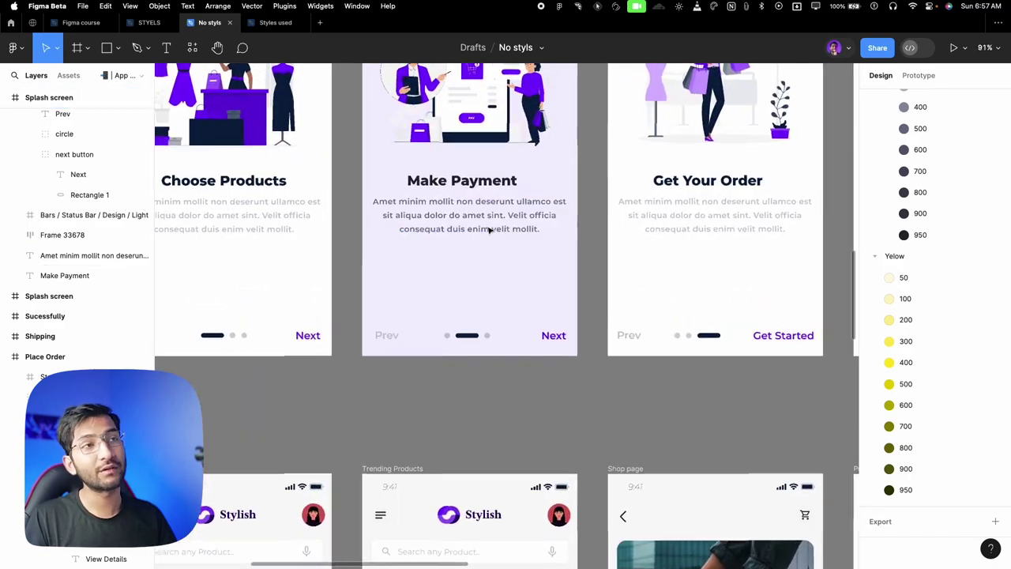
scroll(490, 229, "up", 1)
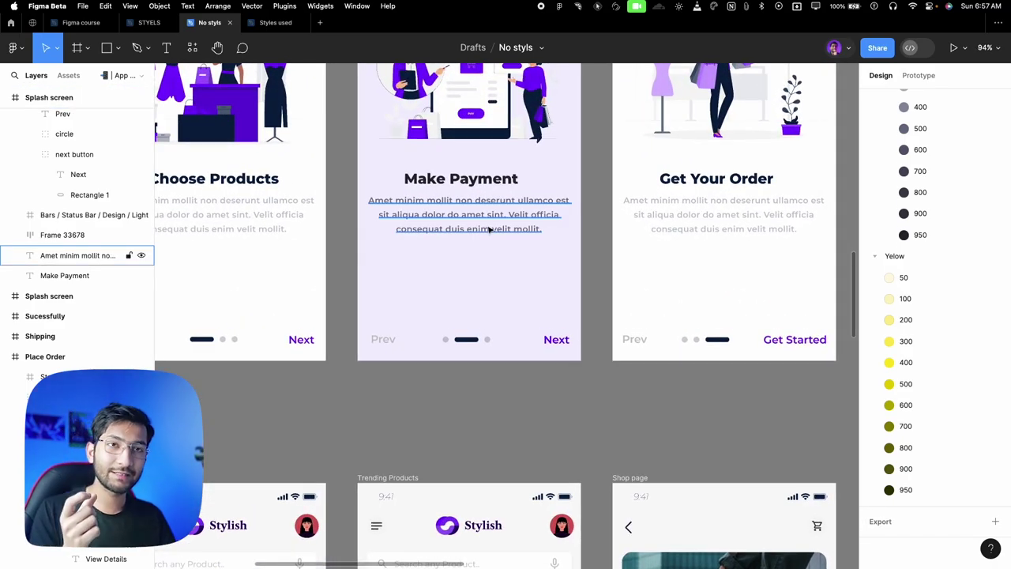
scroll(474, 209, "up", 3)
left_click(465, 248)
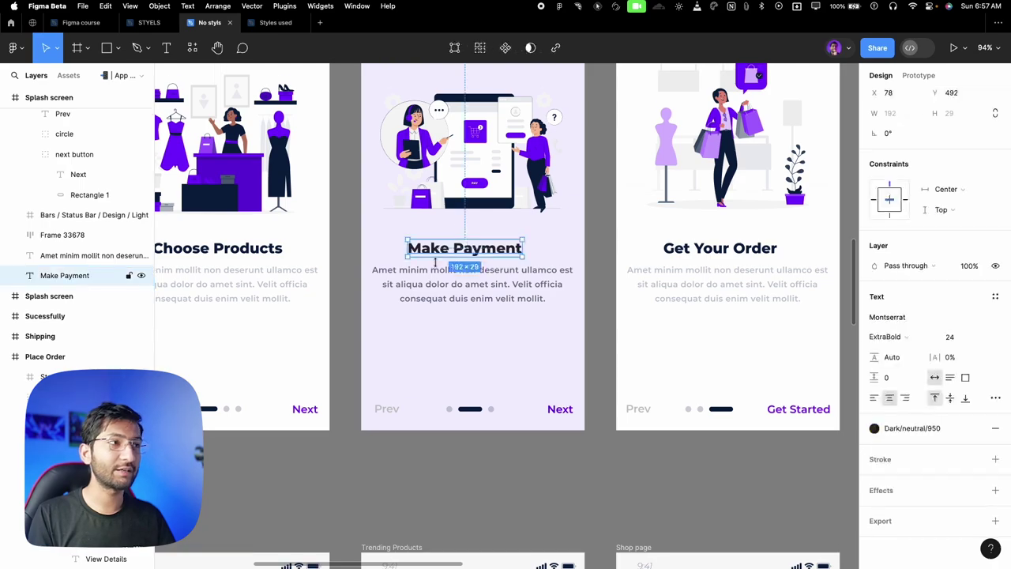
left_click(950, 338)
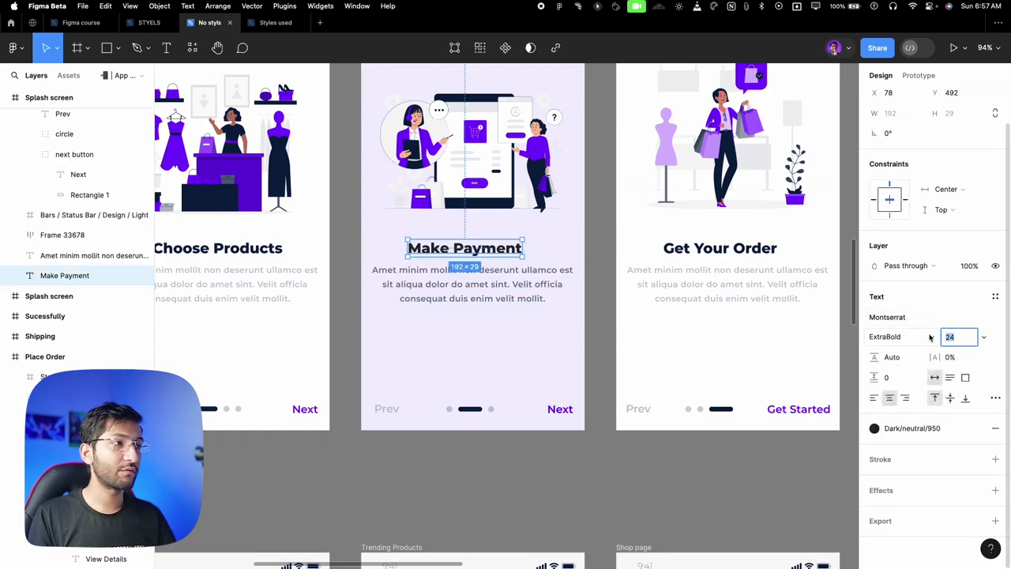
left_click(878, 317)
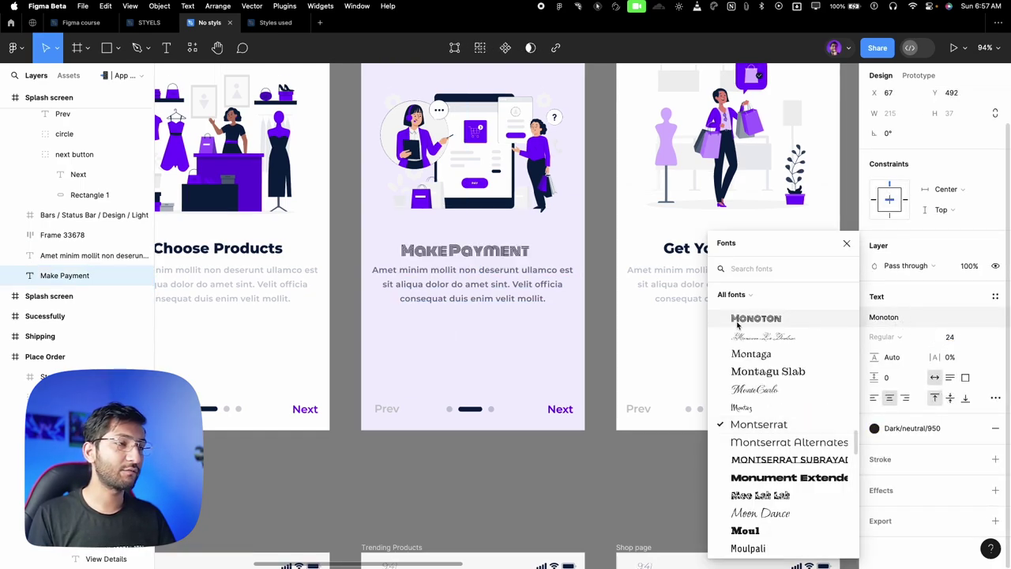
Examine the font size and weight options of the description paragraph under the Make Payment heading.
left_click(479, 287)
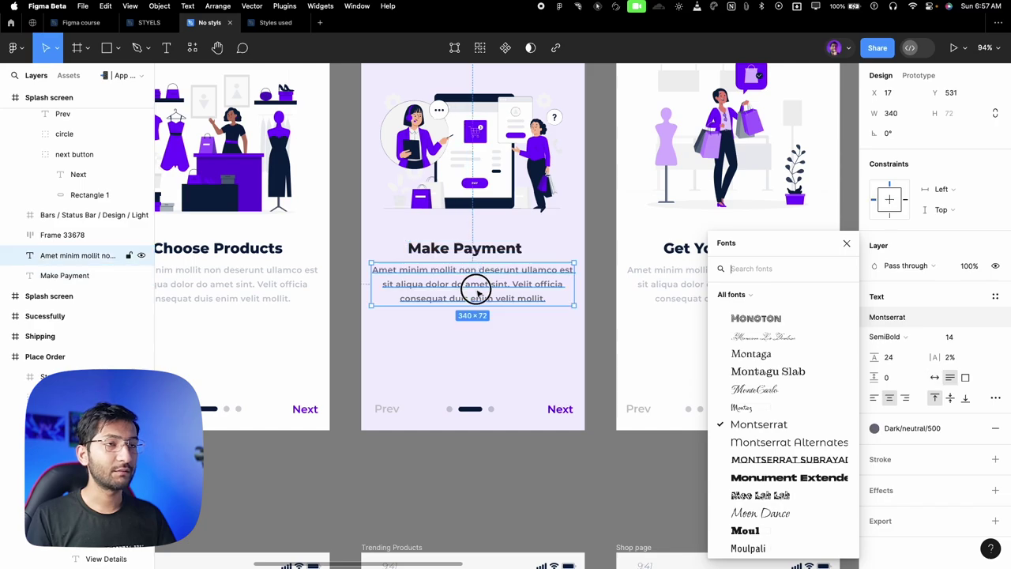
scroll(482, 286, "up", 5)
left_click(957, 336)
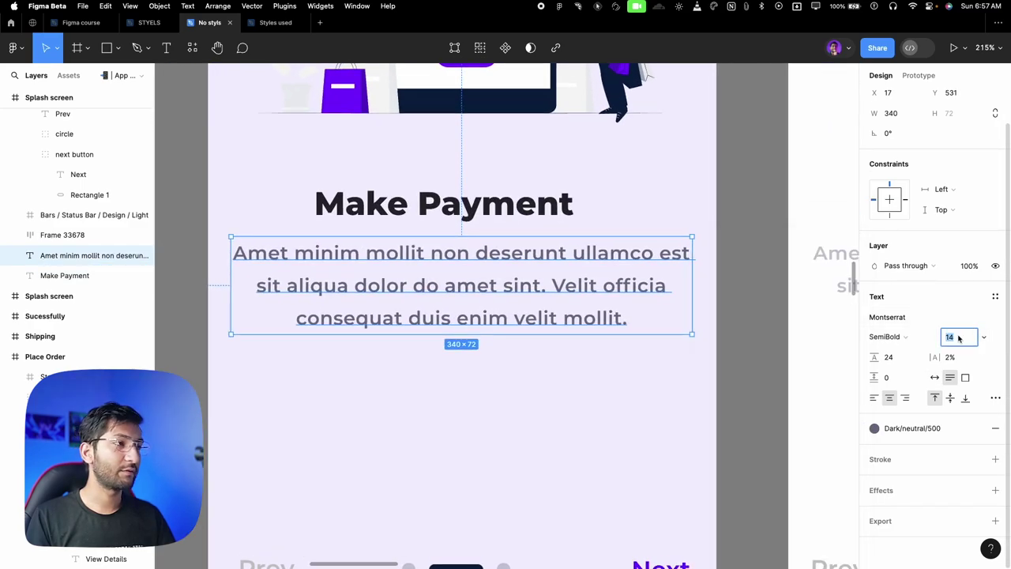
left_click(893, 336)
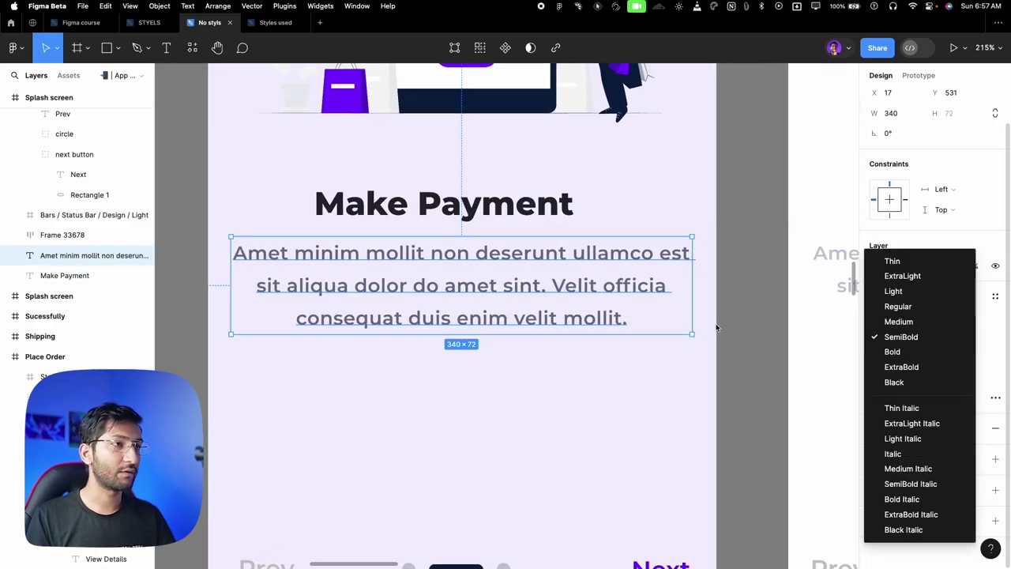
left_click(706, 334)
Draw a new frame about 472 × 802 in the empty canvas beside the Forgot password screen.
scroll(706, 334, "down", 10)
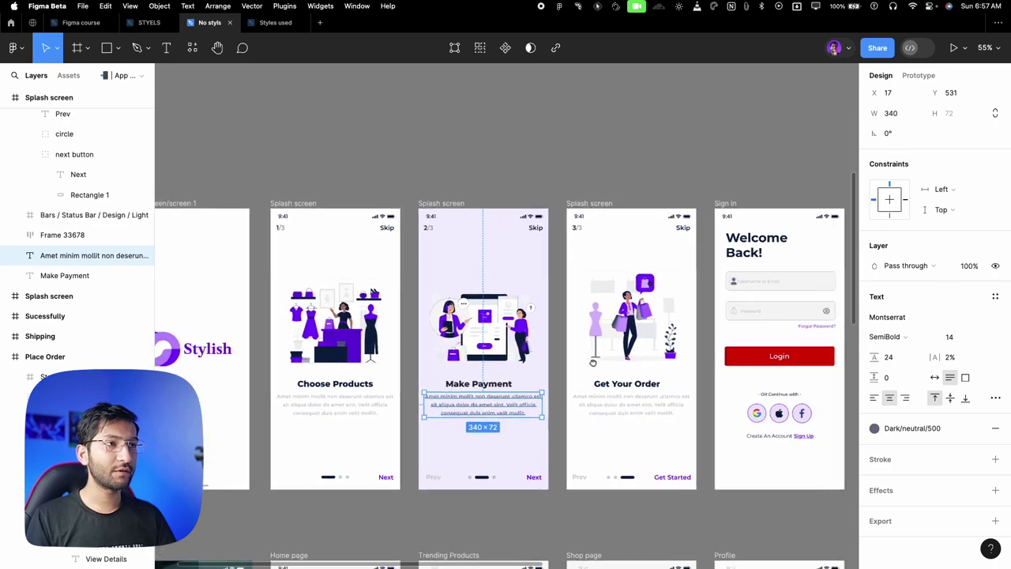
scroll(639, 347, "right", 5)
scroll(627, 348, "right", 5)
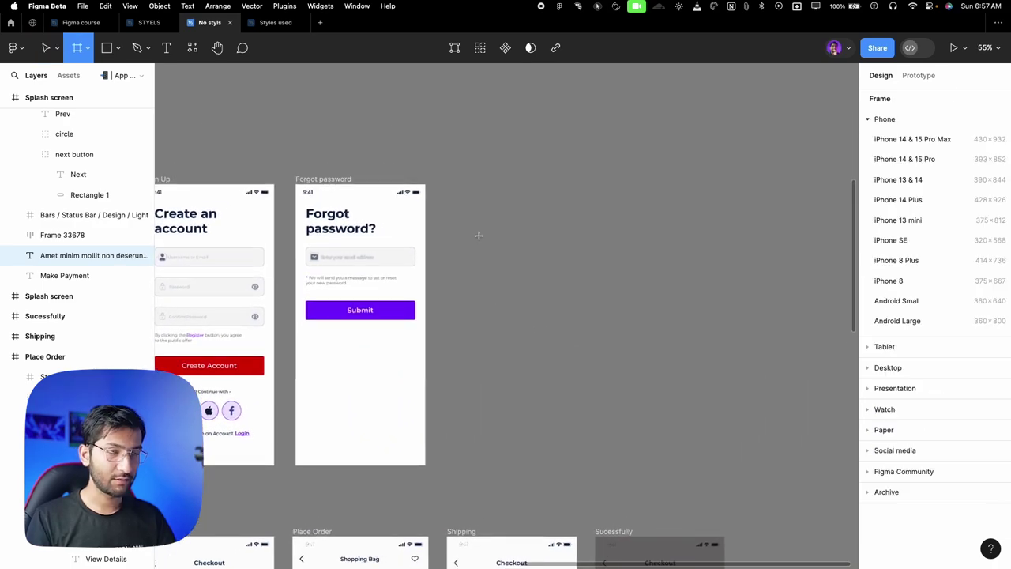
key("f")
left_click_drag(469, 196, 627, 467)
key("shift+2")
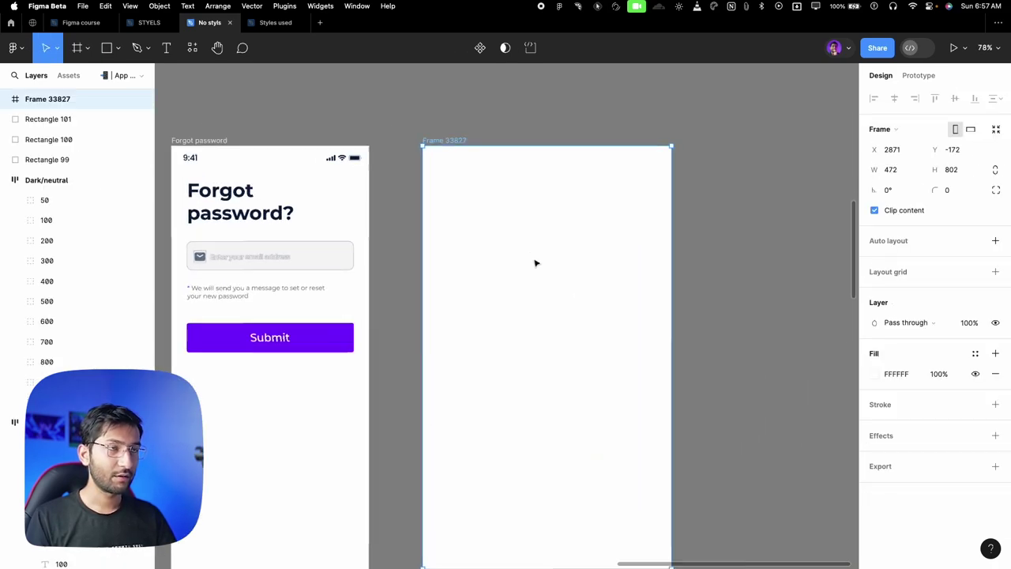
Add a text layer reading "Text" in the upper part of the new empty frame.
key("t")
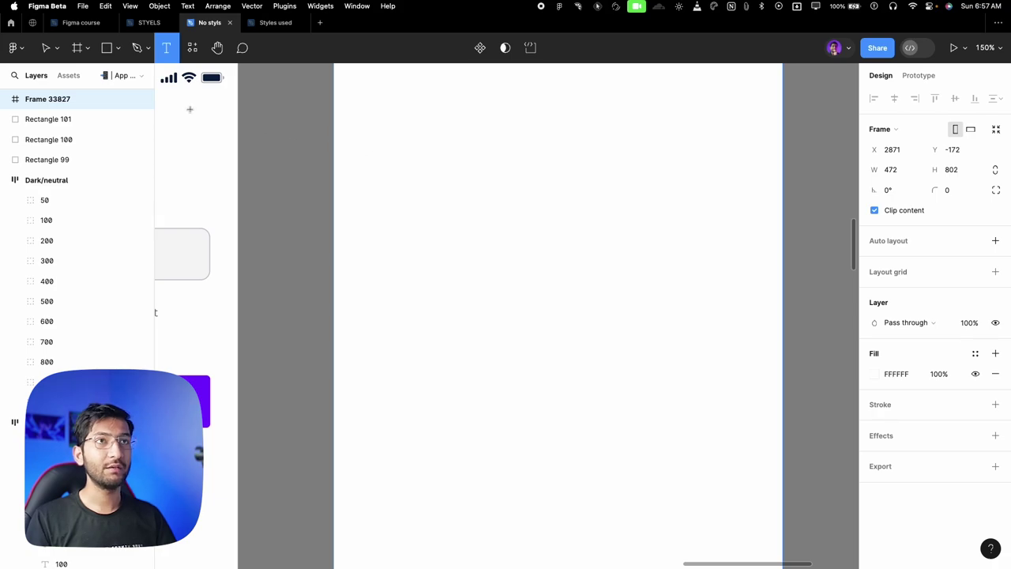
left_click(495, 209)
type("Text")
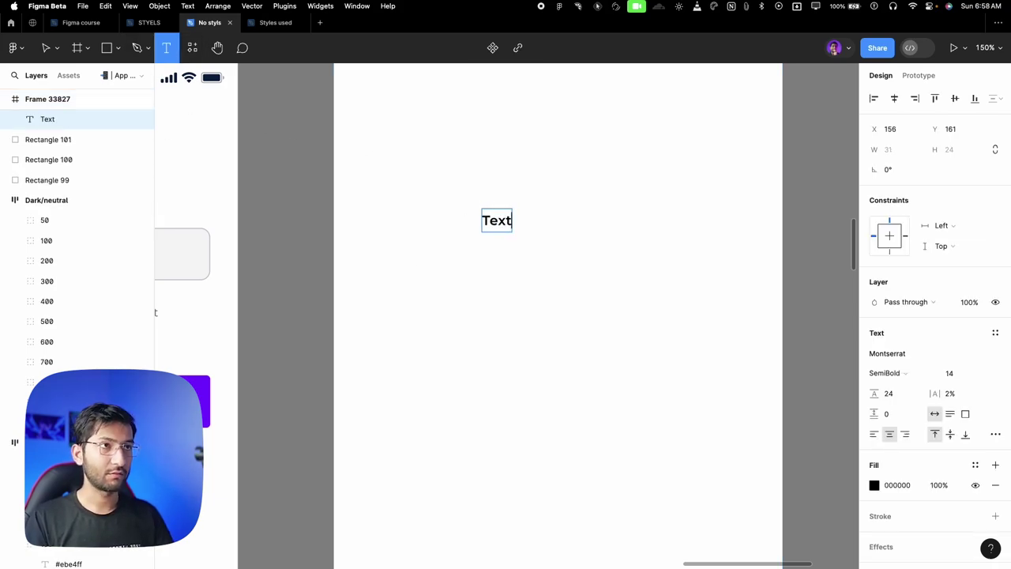
Extend the text to read "Texthdfkdg" and shift it to about X 133, Y 167 in the frame.
scroll(506, 218, "up", 5)
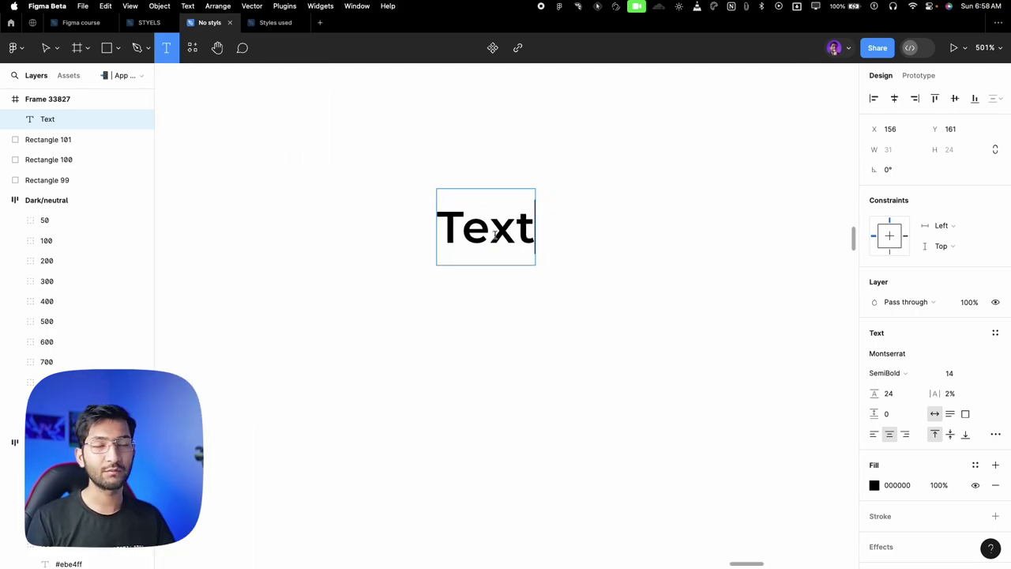
type("hdfkdg")
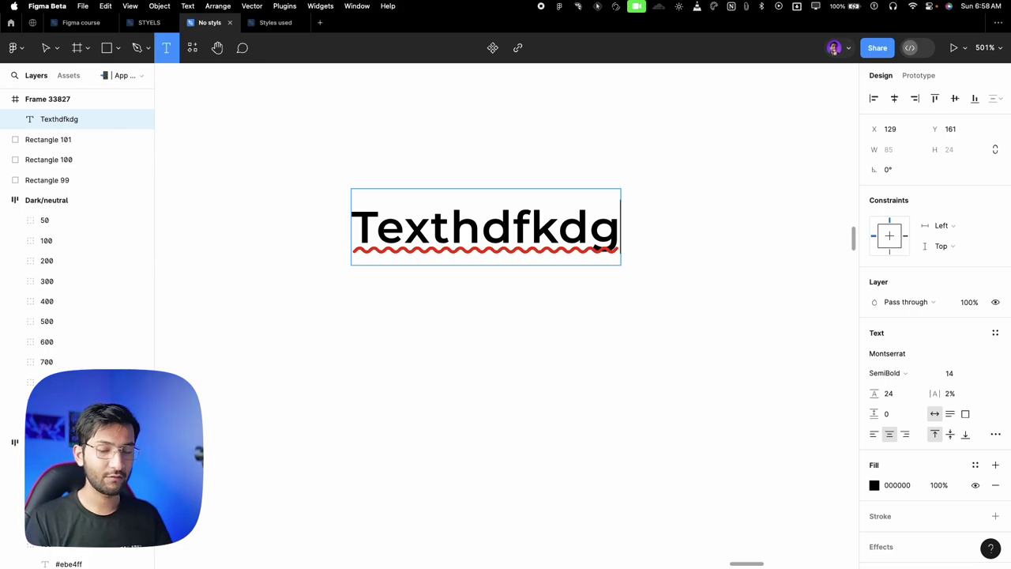
key("Escape")
key("f")
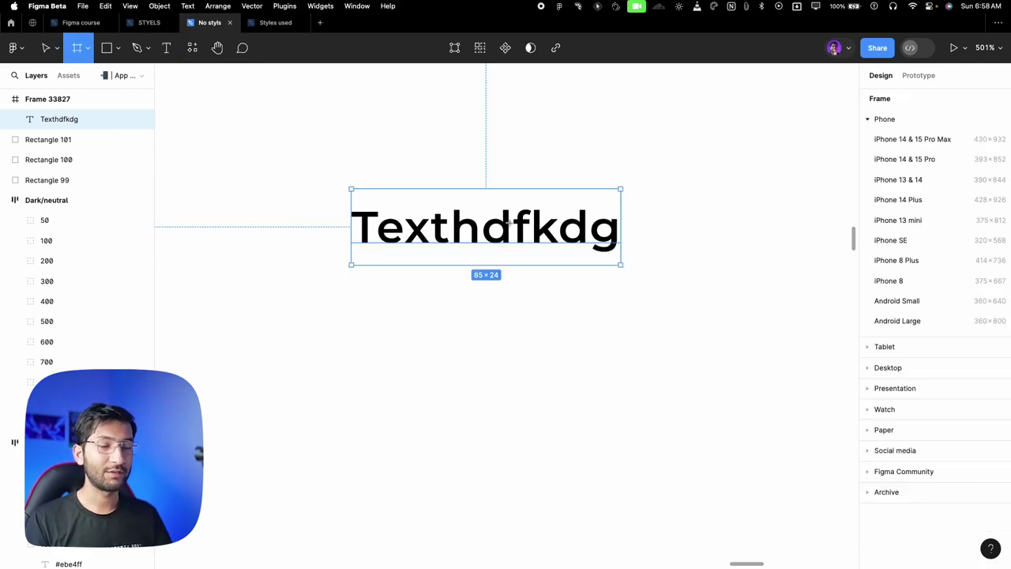
key("v")
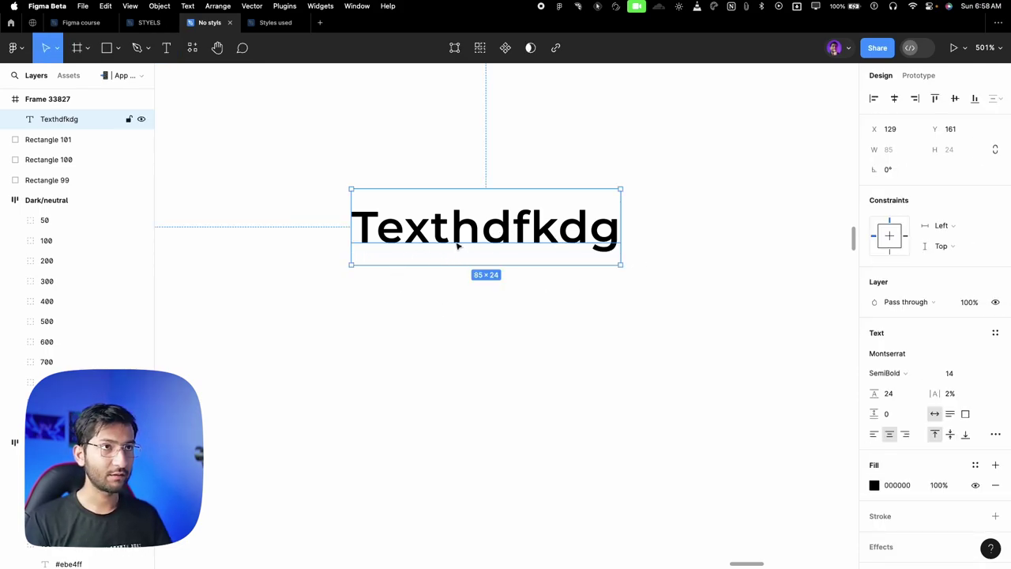
left_click_drag(456, 234, 468, 261)
scroll(537, 326, "down", 2)
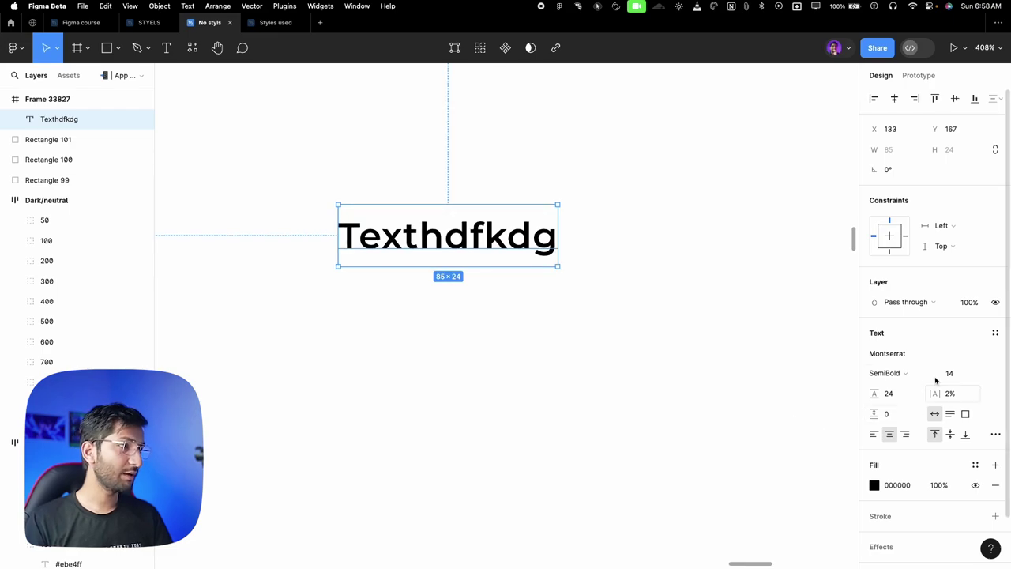
Look at the available text styles for the "Texthdfkdg" text, and close the styles list.
scroll(947, 345, "down", 3)
scroll(975, 281, "up", 1)
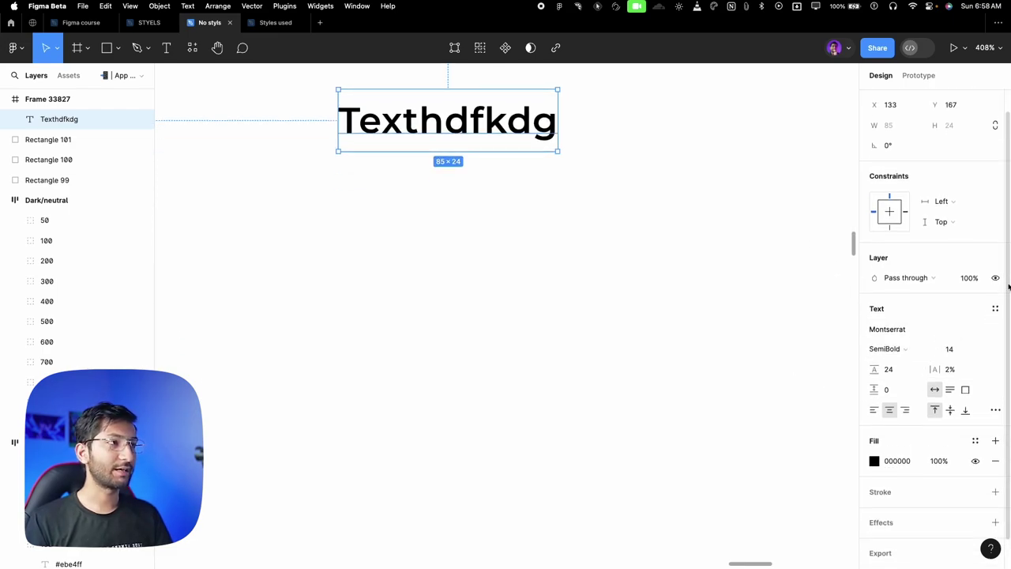
left_click(995, 308)
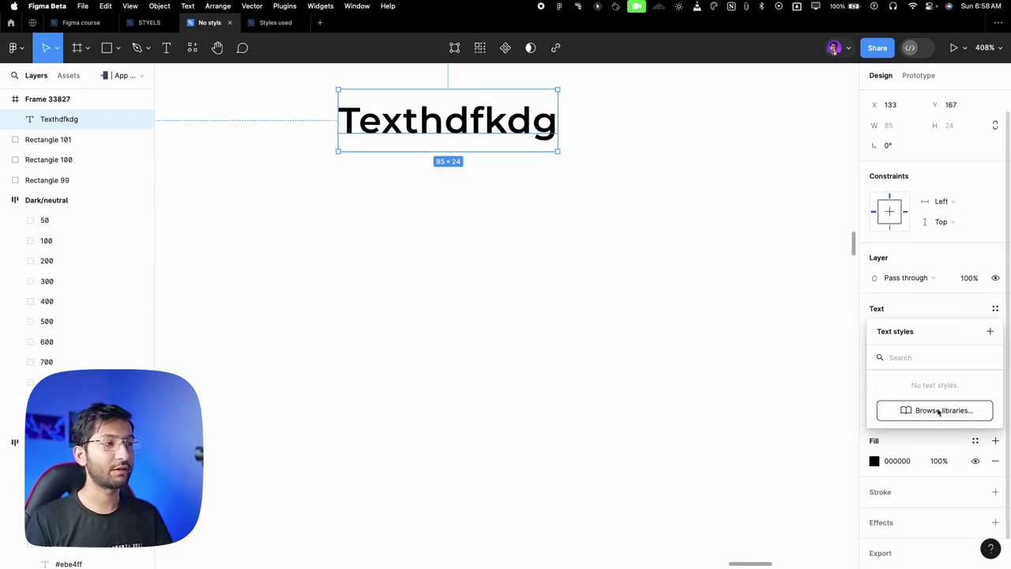
left_click_drag(914, 331, 760, 315)
left_click_drag(544, 236, 497, 337)
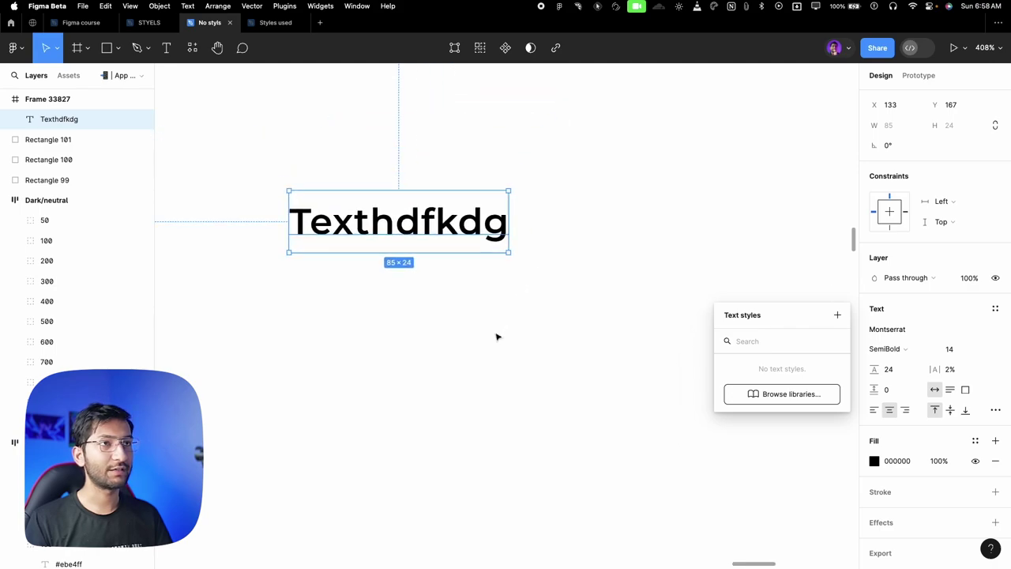
left_click_drag(773, 315, 734, 276)
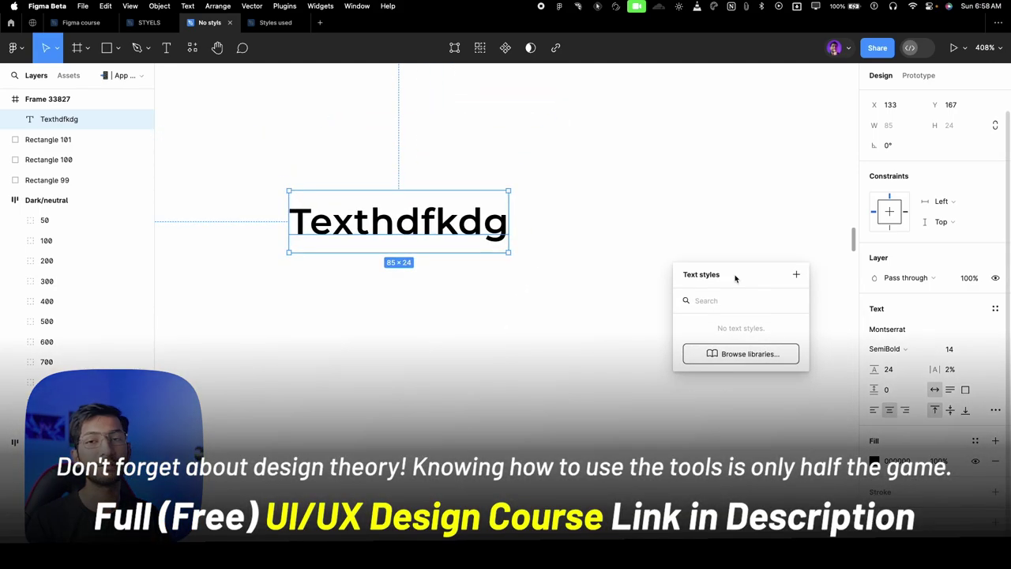
left_click(713, 199)
key("ctrl+z")
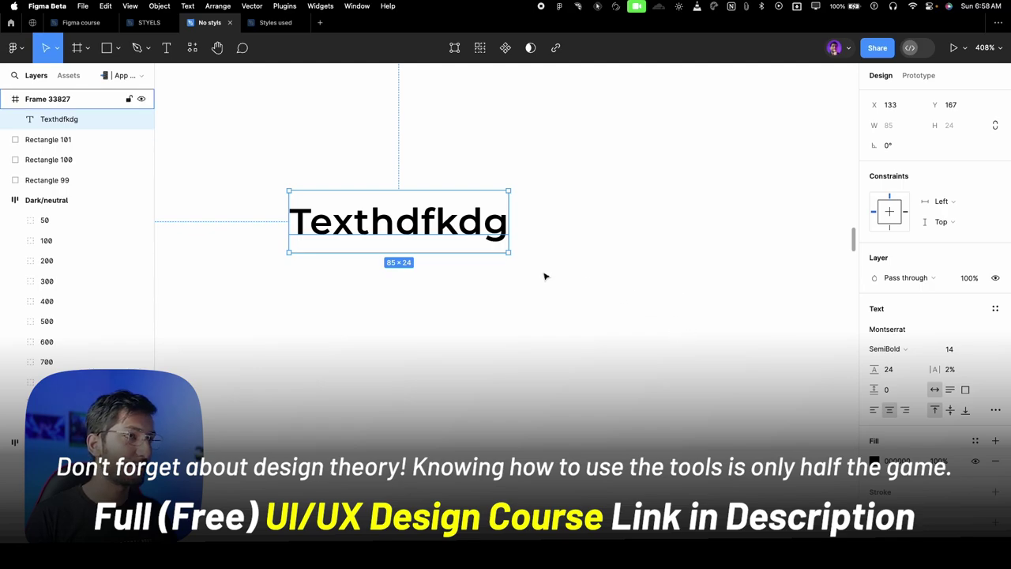
Copy the "We will send you a message to set or reset your new password" text into Frame 33827, below "Texthdfkdg".
scroll(544, 276, "down", 10)
left_click_drag(351, 297, 408, 271, "alt")
scroll(532, 285, "up", 5)
scroll(442, 279, "up", 3)
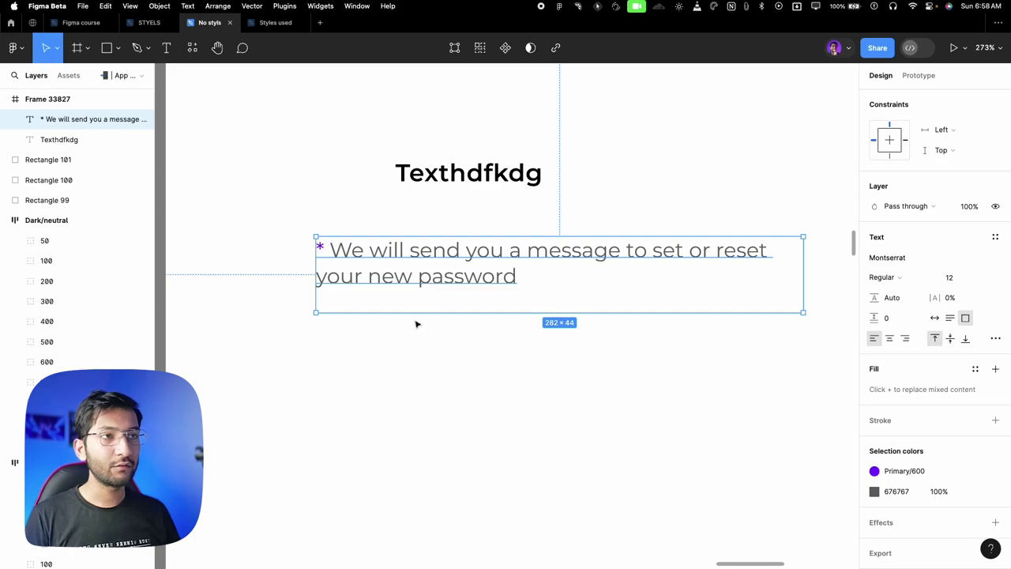
Try the message box at heights of 29 and 44, and set its text resizing to auto width.
left_click_drag(409, 313, 407, 288)
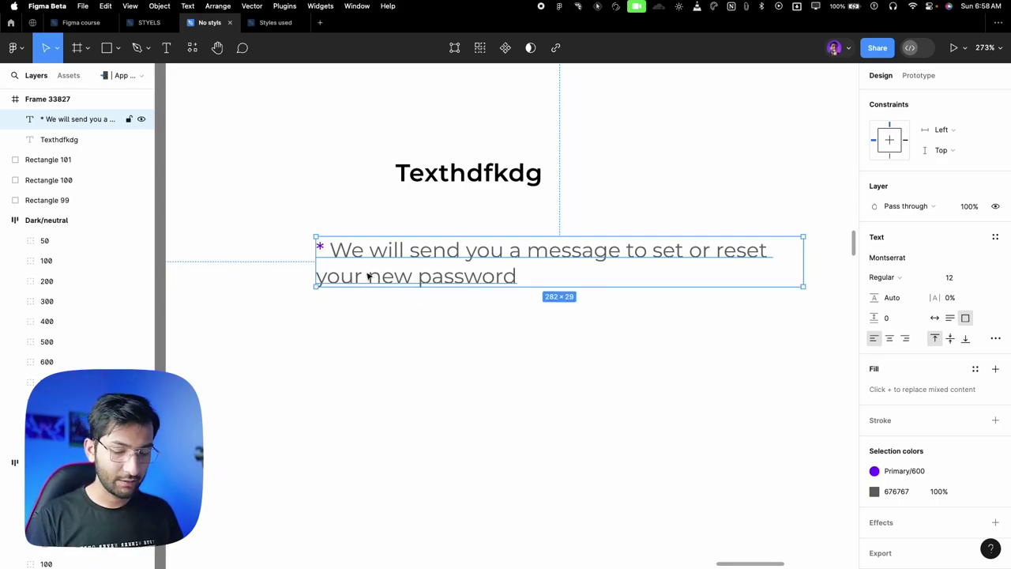
left_click_drag(372, 286, 361, 312)
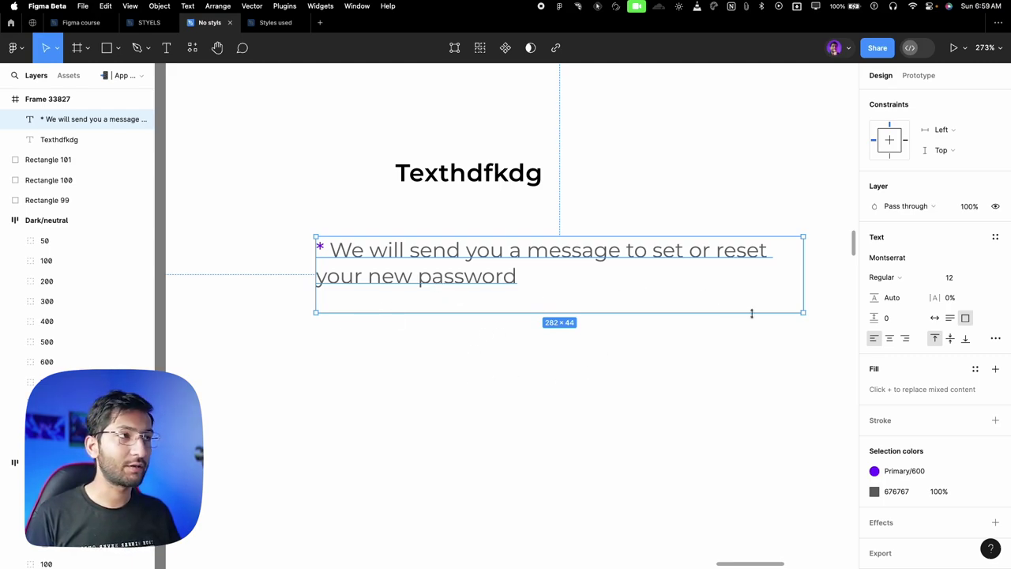
left_click(934, 320)
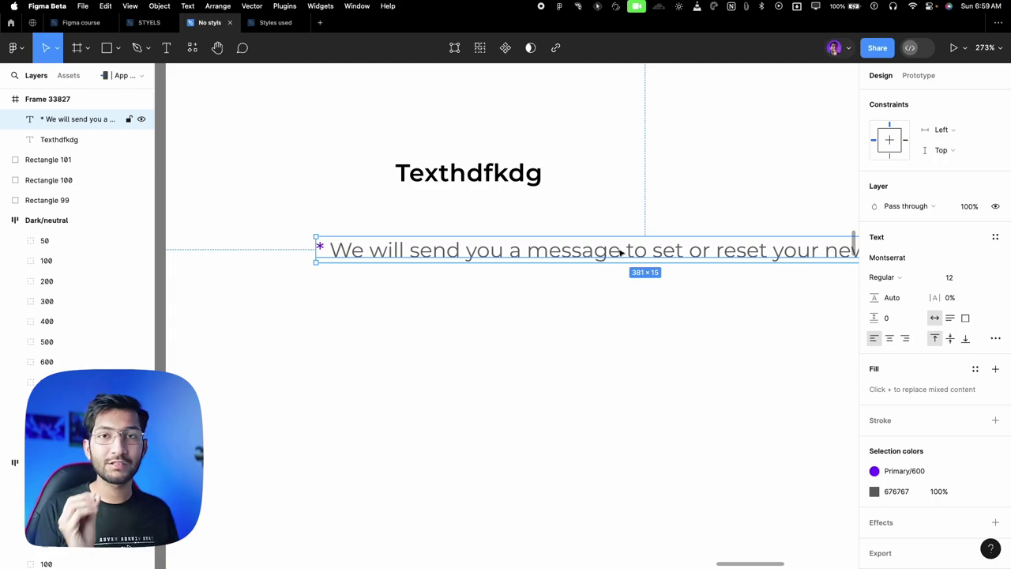
Duplicate the single-line message three times and space the copies out down the frame.
scroll(616, 250, "down", 3)
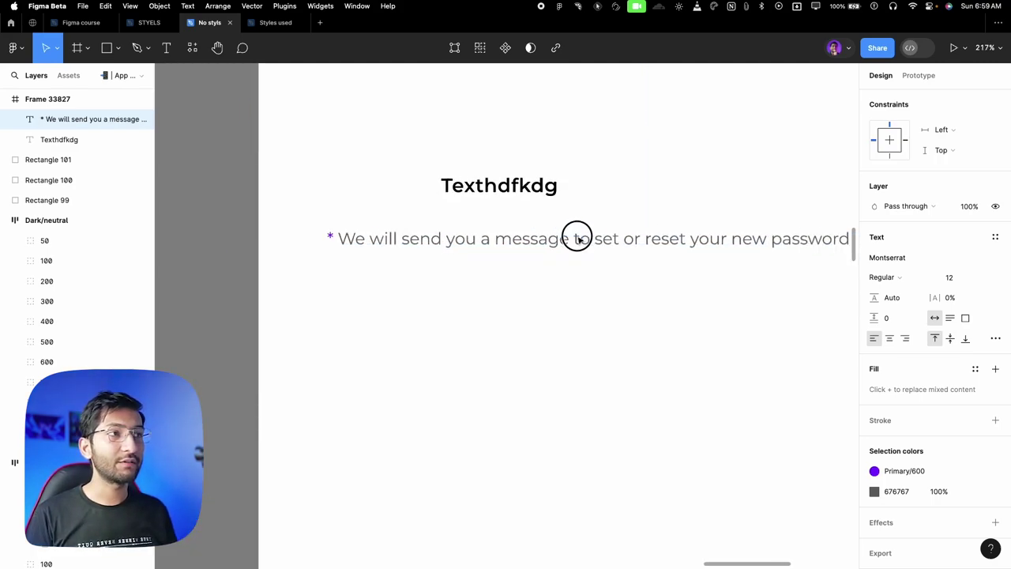
scroll(574, 243, "down", 3)
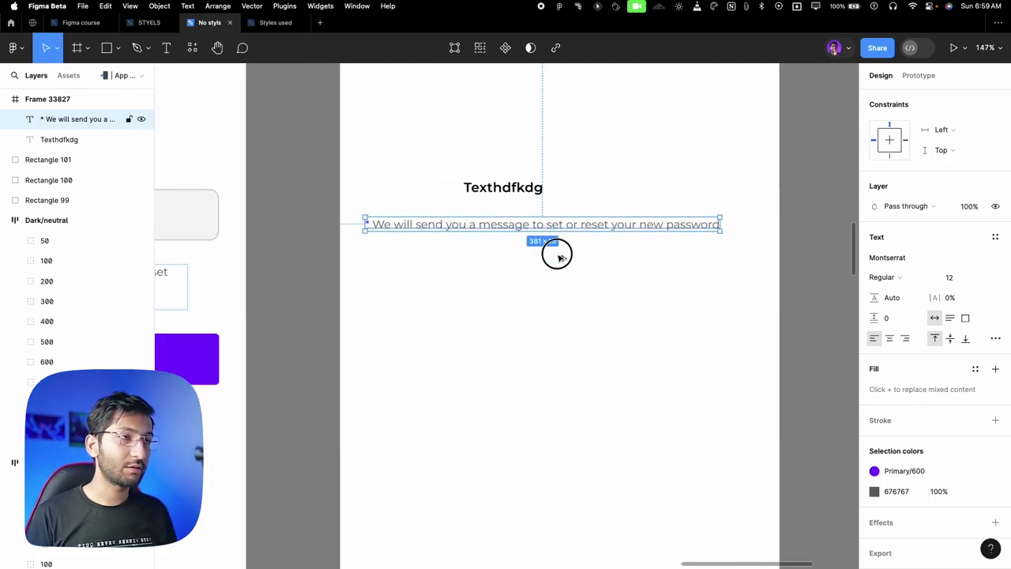
key("super+d")
key("super+d")
key("super+d")
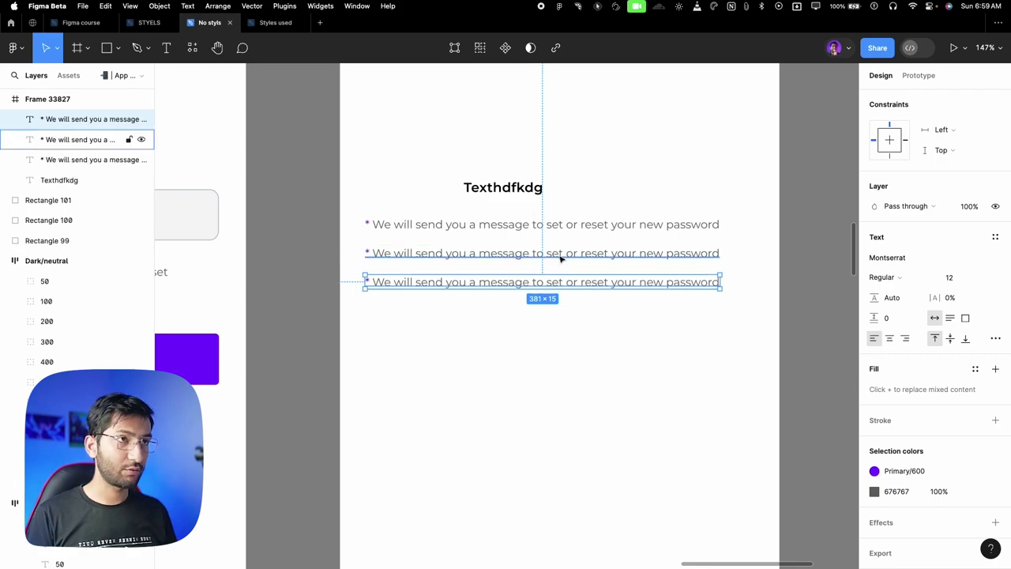
left_click_drag(571, 327, 564, 261)
key("Escape")
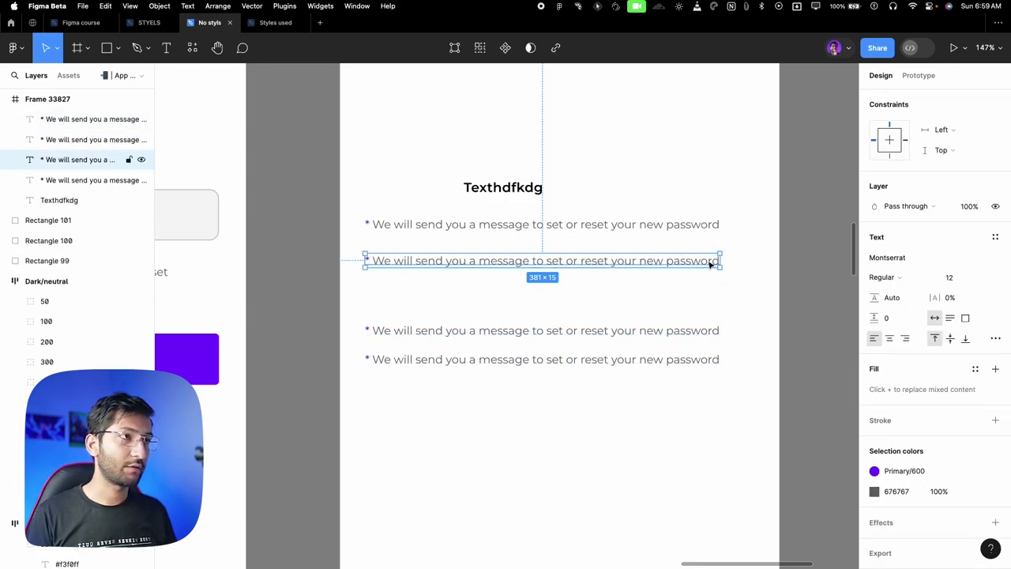
Resize the second message to about 231 × 50 so it wraps, and move the lowest copy further down.
left_click_drag(721, 270, 603, 282)
left_click(663, 330)
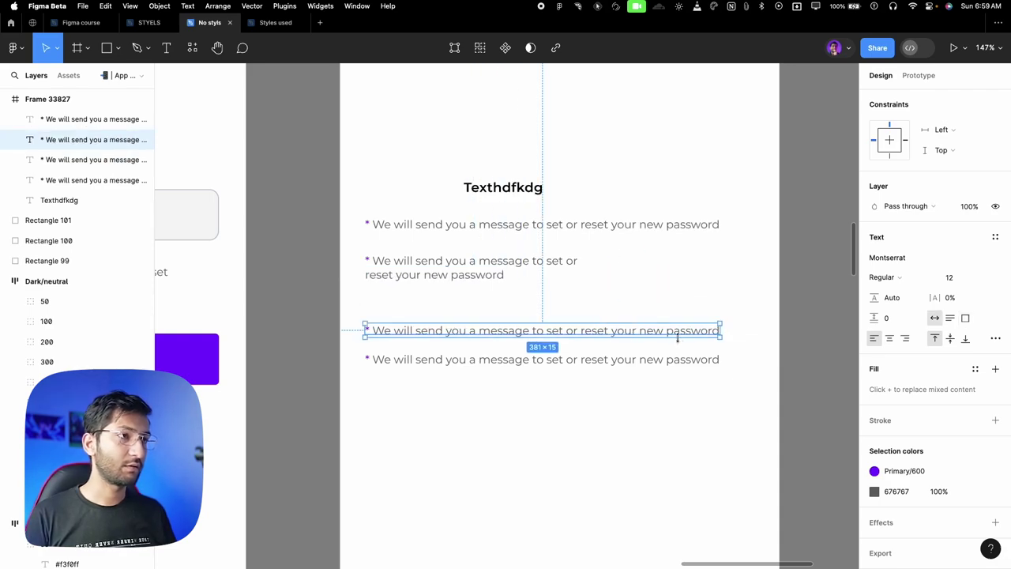
left_click_drag(677, 356, 675, 432)
scroll(510, 225, "up", 3)
Compare the resizing mode of the first message with the second, and set the second message to auto height.
left_click(510, 225)
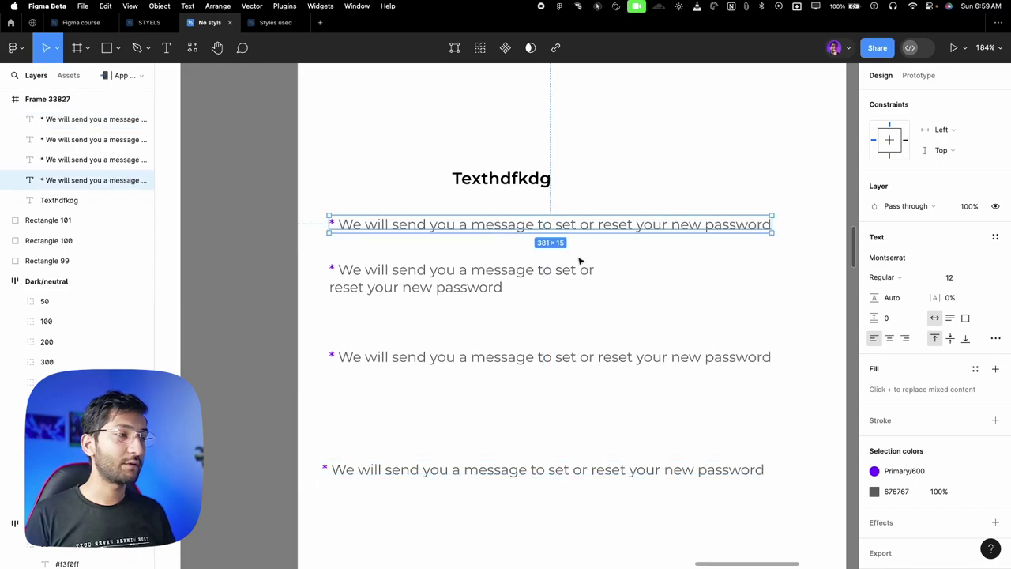
scroll(579, 260, "right", 4)
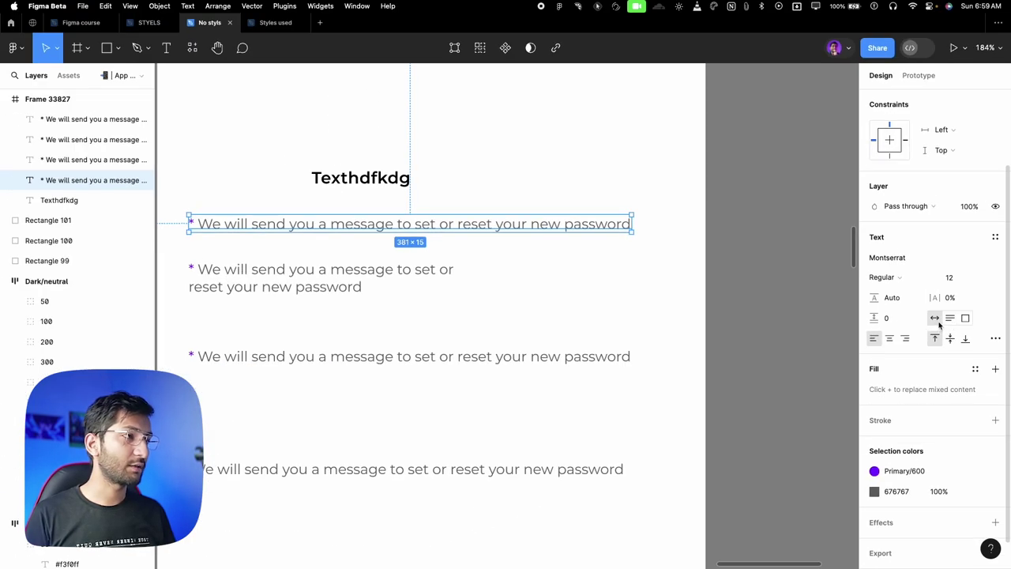
key("shift+Tab")
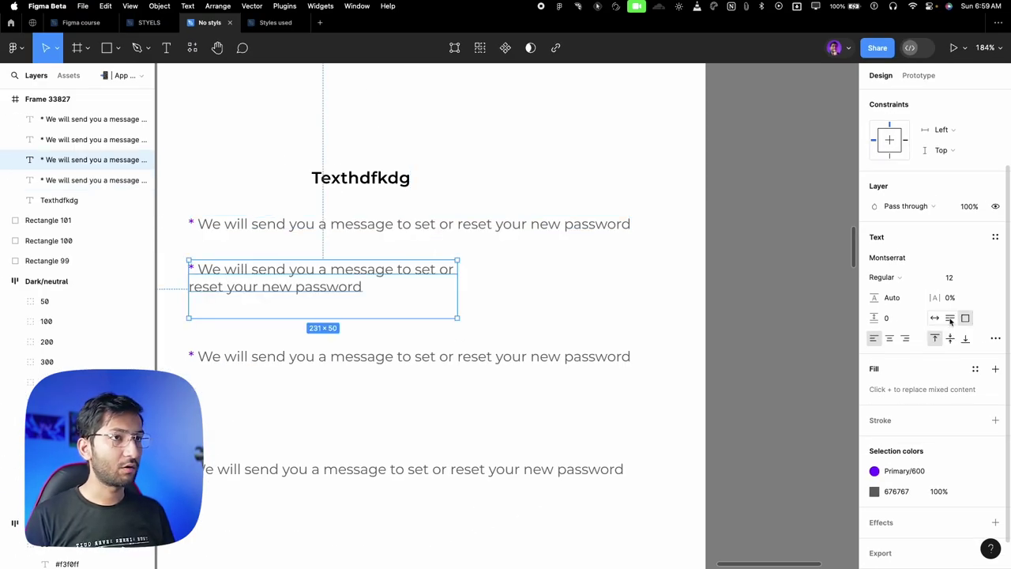
left_click(949, 319)
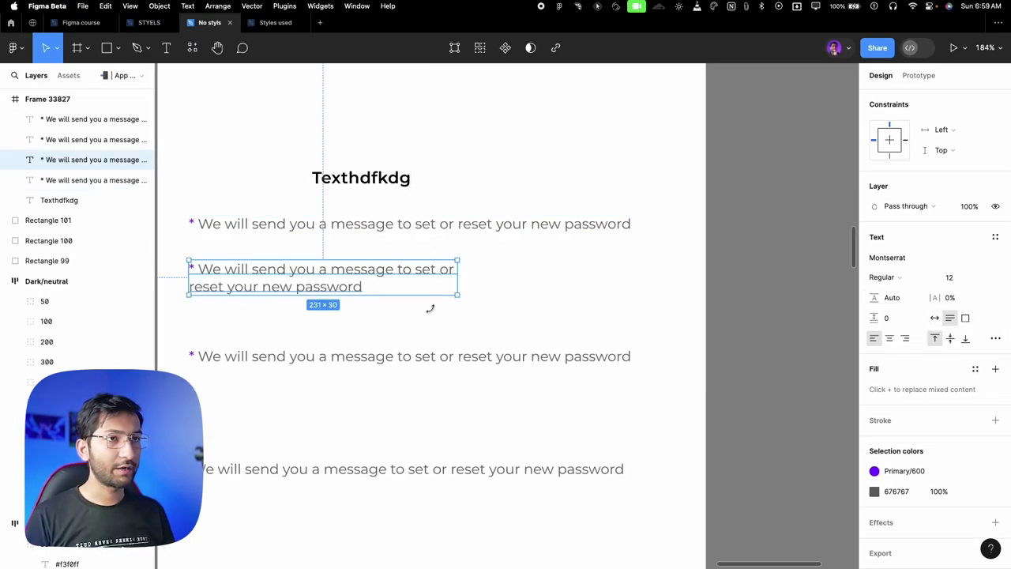
Narrow the auto-height message to about 211 wide and compare it with the auto-width message above.
left_click(348, 231)
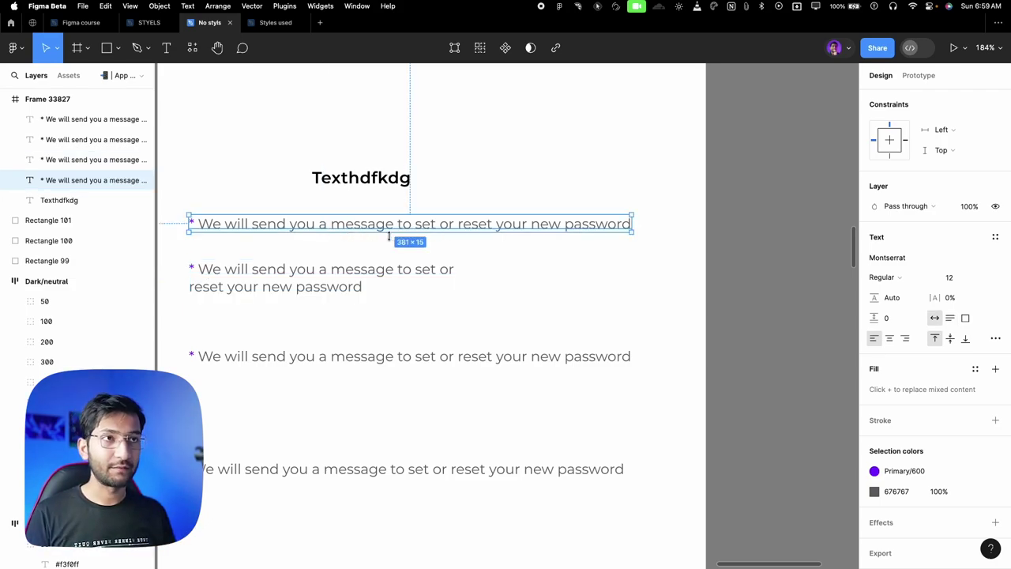
left_click(334, 271)
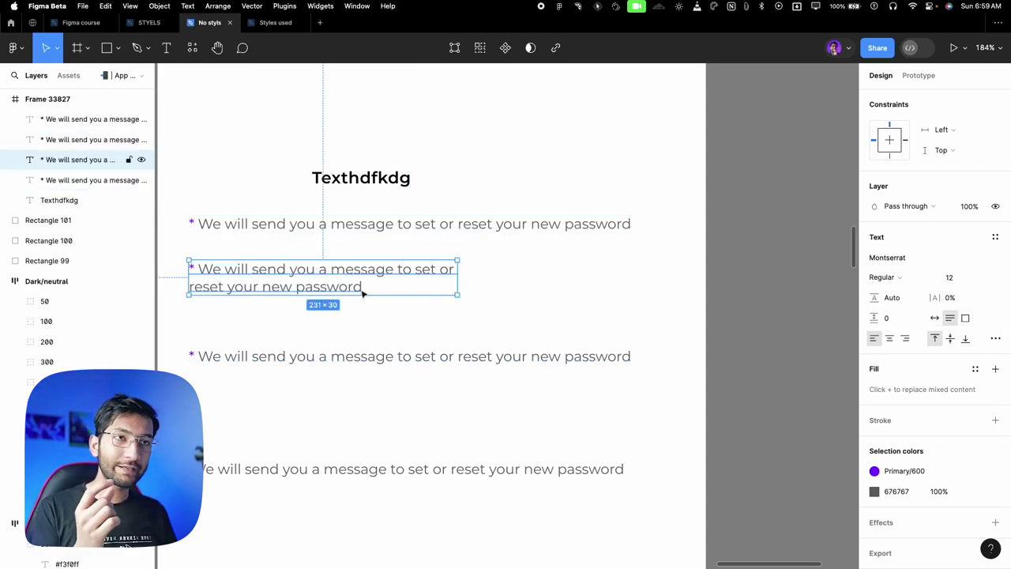
left_click_drag(457, 272, 433, 274)
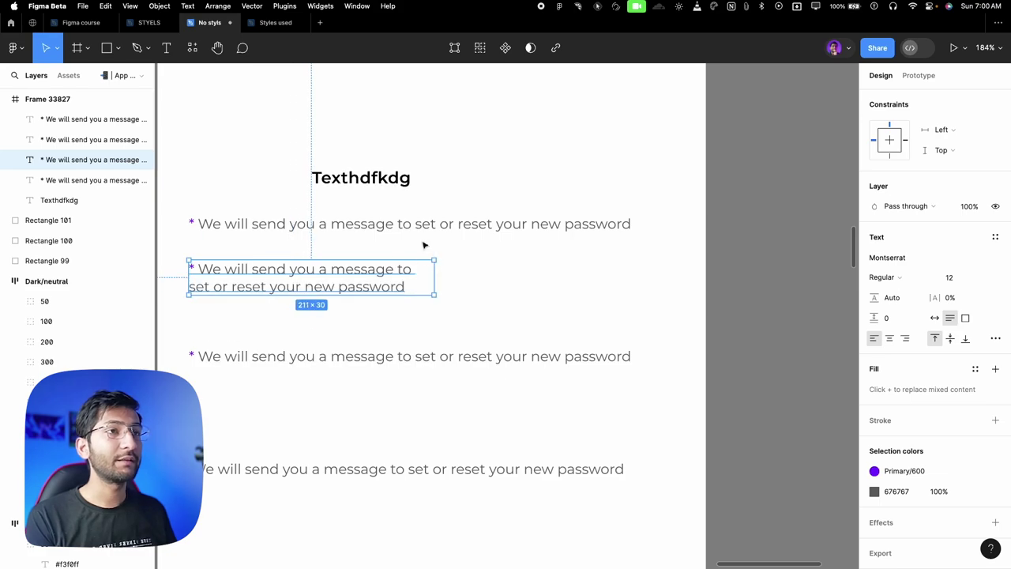
left_click(422, 223)
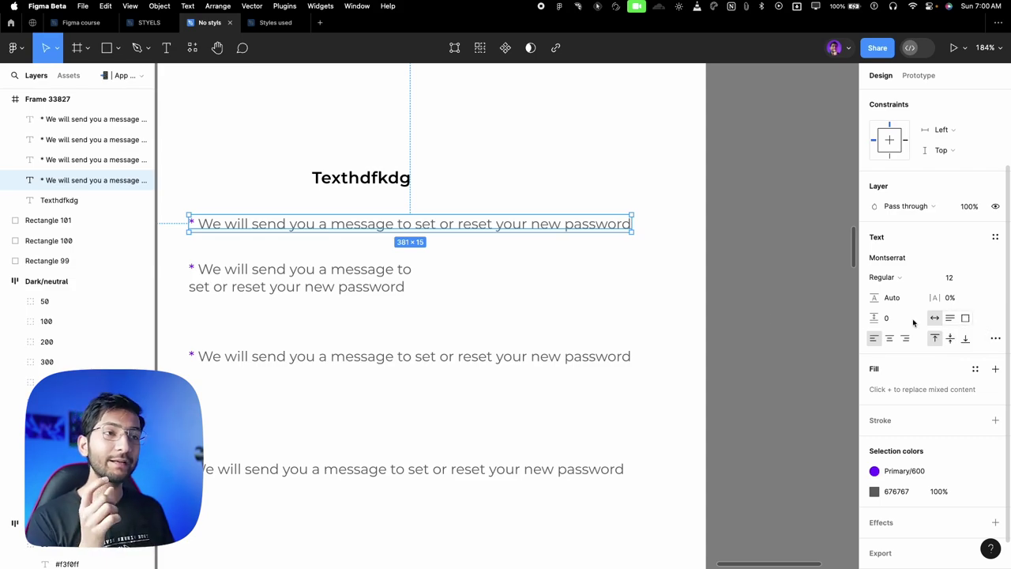
Resize the third message into a fixed-size box of about 186 × 47.
left_click(630, 356)
left_click_drag(634, 374, 459, 416)
scroll(459, 416, "up", 3)
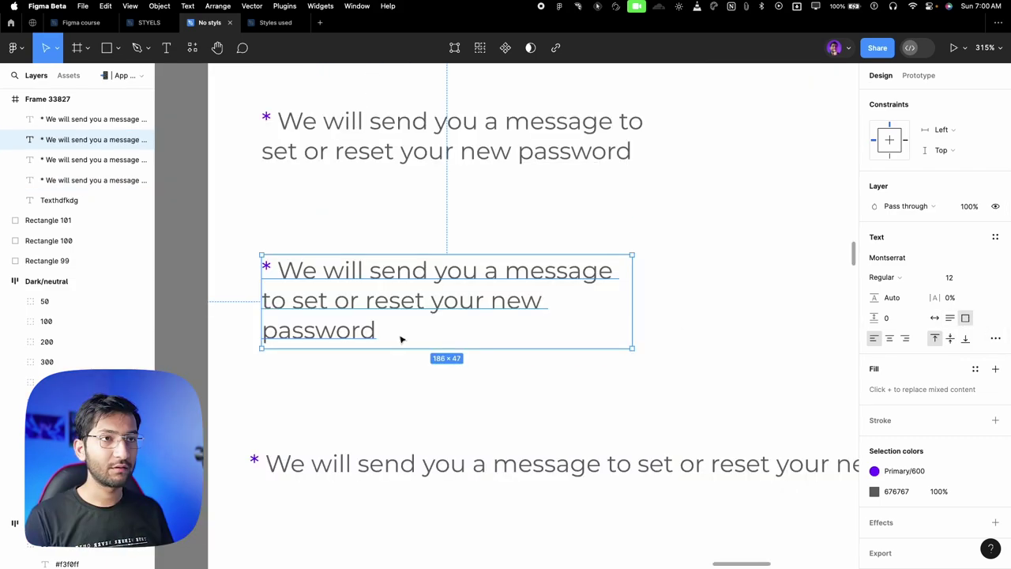
Append "dk.v fjhjdcs.hbvf ghdjjhfb hjhdbyufhdjfhusdjfbudyhfjdhbyufhjdhsfbj" to the third message so its text overflows the fixed-size box.
double_click(348, 306)
left_click(376, 324)
type("dk.v fjhj")
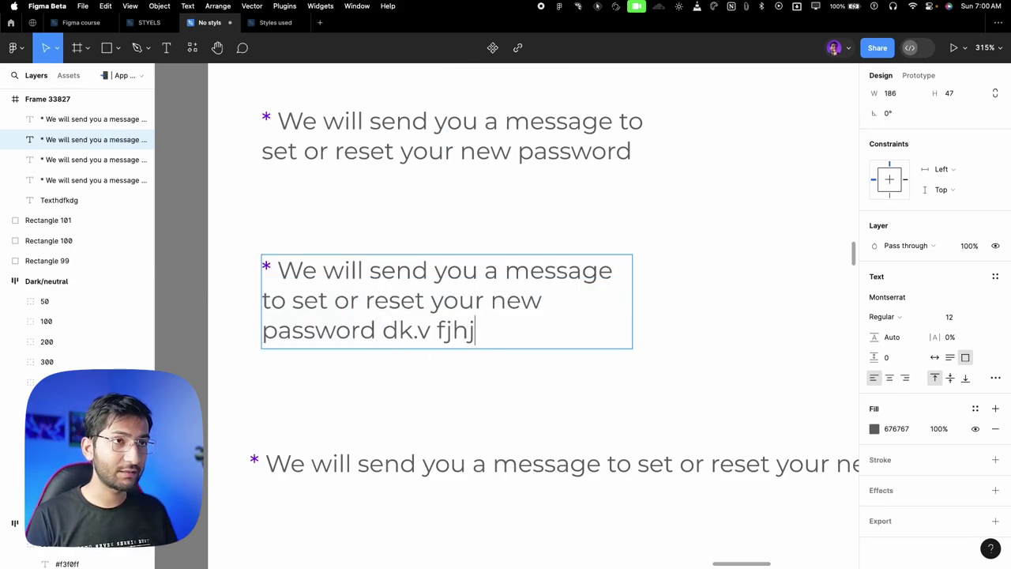
type("dcs.hbvf ghdjjhfb hjhdbyufhdjfhusdjfbudyhfjdhbyufhjdhsfbj")
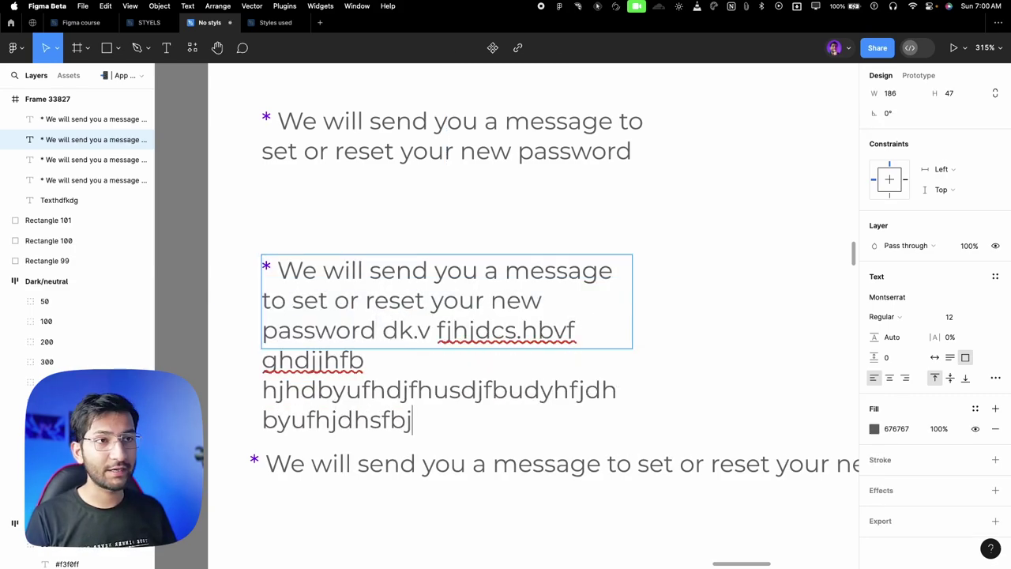
key("Escape")
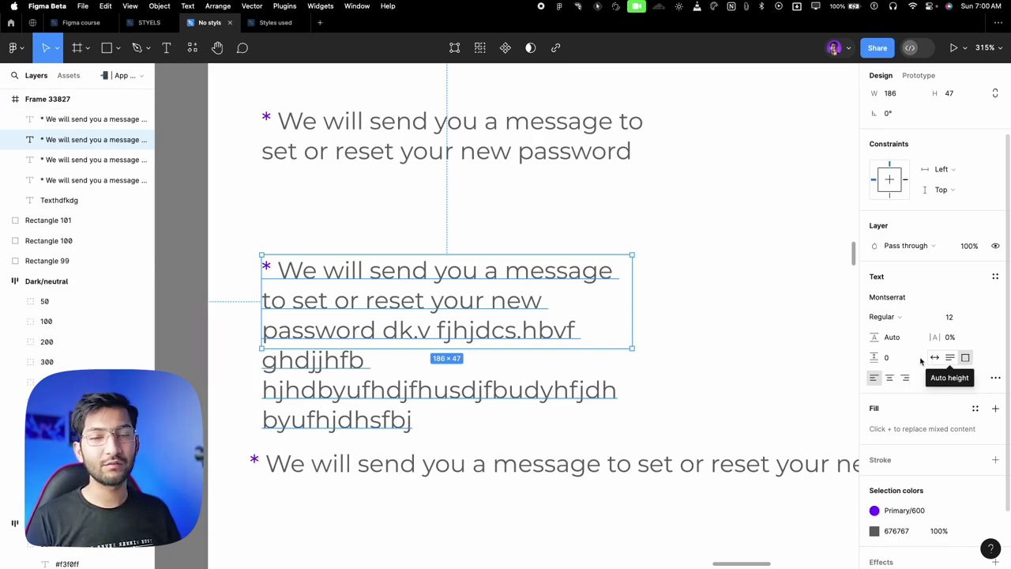
Move the auto-height message below the other copies and enlarge its box to about 211 × 106.
scroll(603, 294, "down", 5)
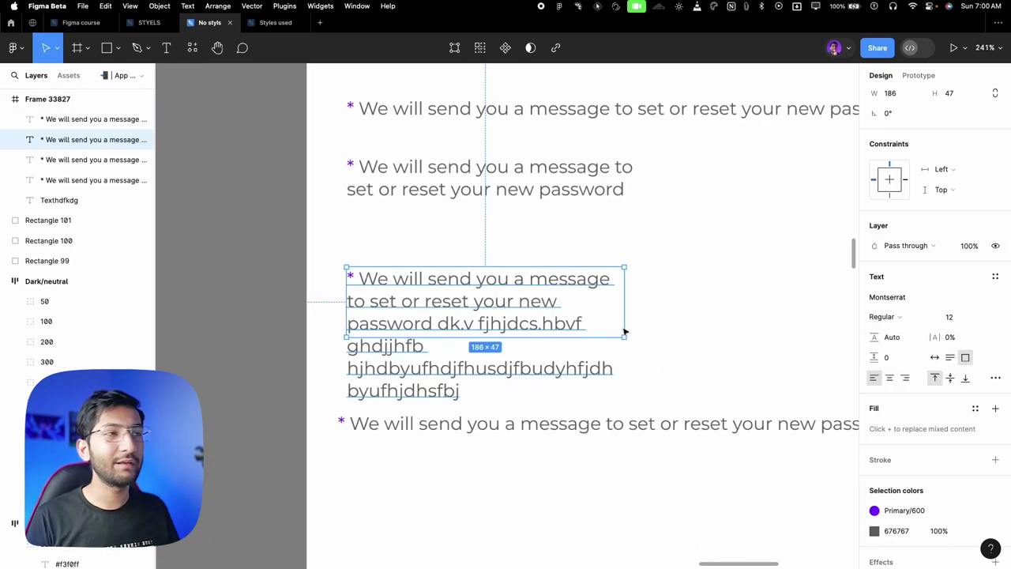
scroll(595, 313, "right", 3)
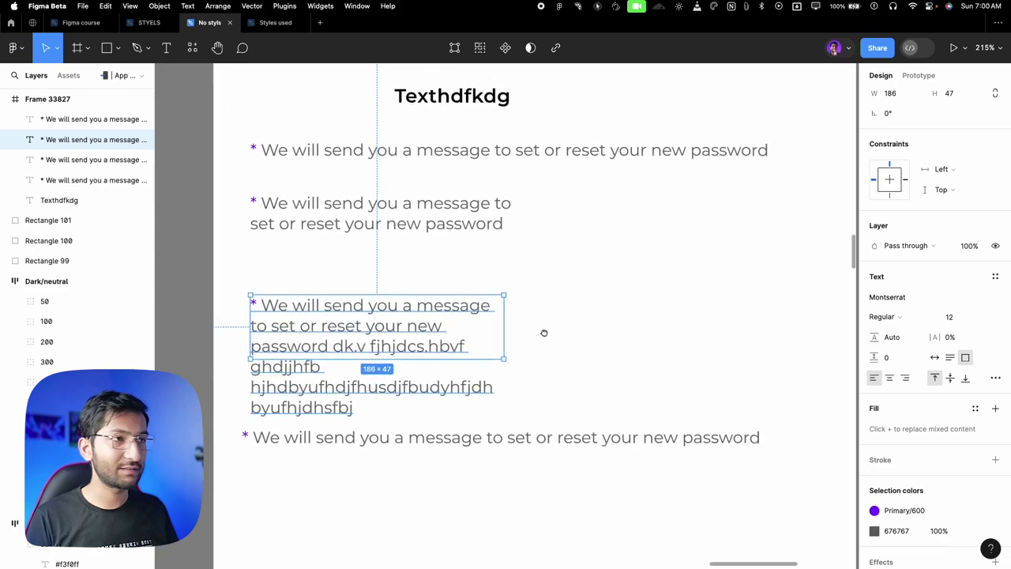
scroll(447, 339, "down", 3)
left_click(514, 266)
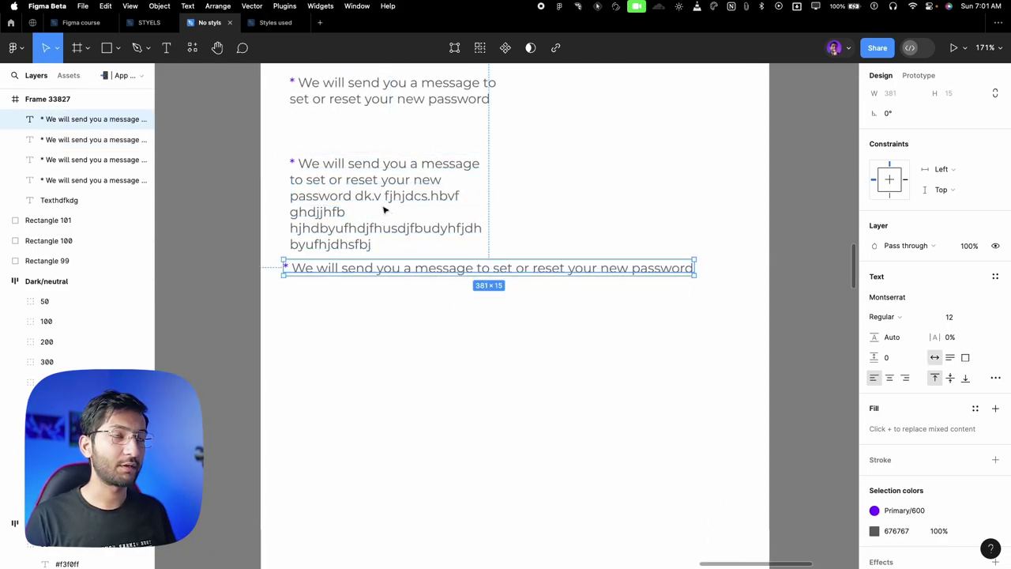
left_click_drag(387, 91, 406, 489)
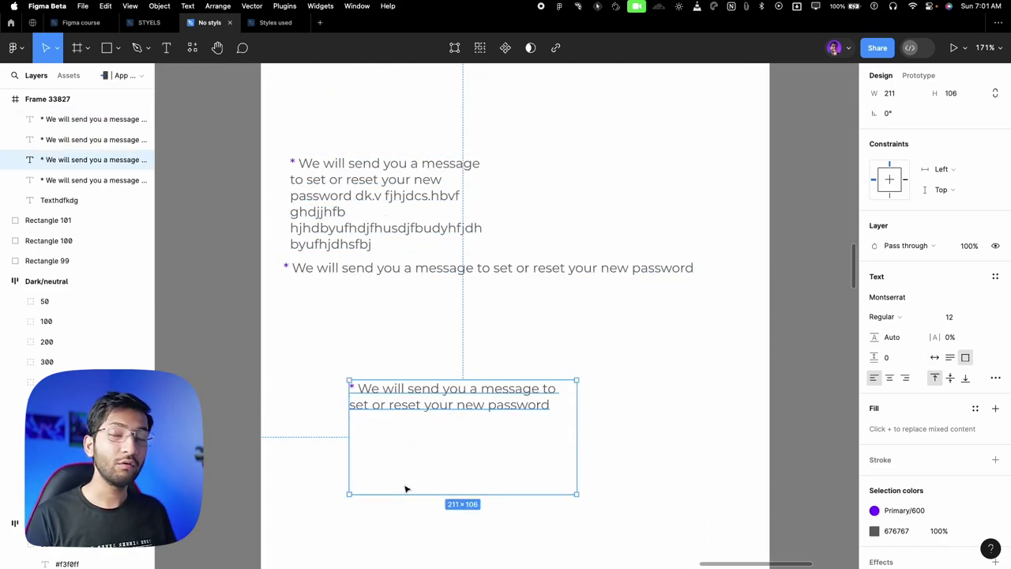
Align the lowest message's text to the bottom of its fixed-size box and shorten the box to about 211 × 68.
scroll(406, 445, "up", 5)
scroll(400, 375, "down", 2)
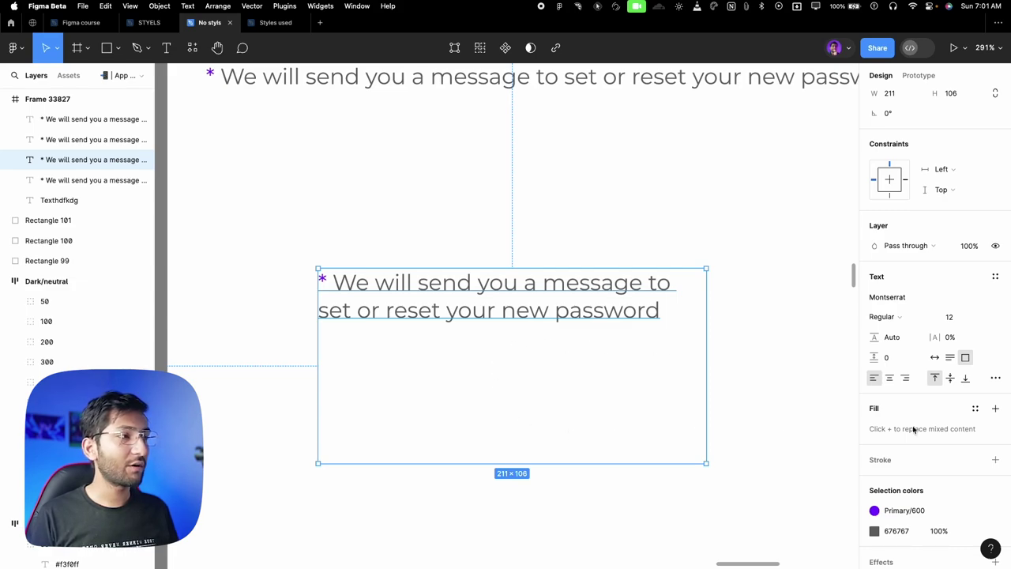
left_click(965, 379)
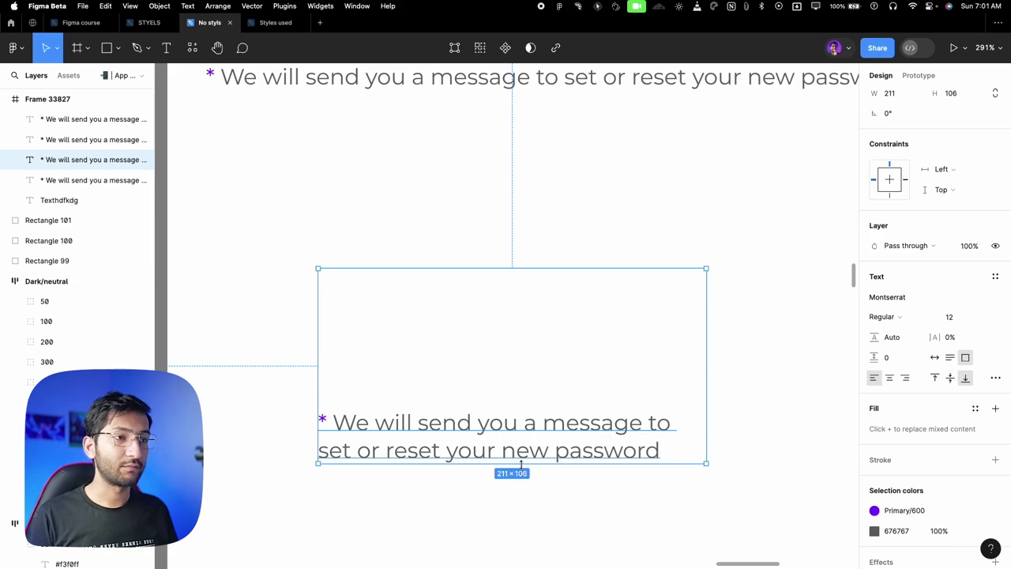
left_click_drag(520, 464, 526, 392)
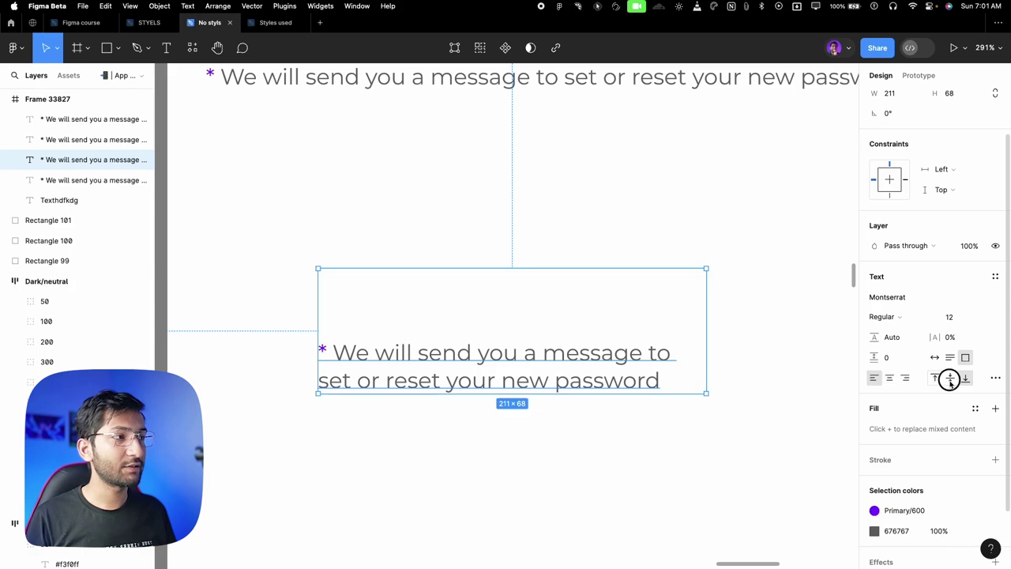
Align the message's text to the vertical middle of its box and enlarge the box to about 211 × 110.
left_click(950, 378)
left_click_drag(548, 405, 544, 472)
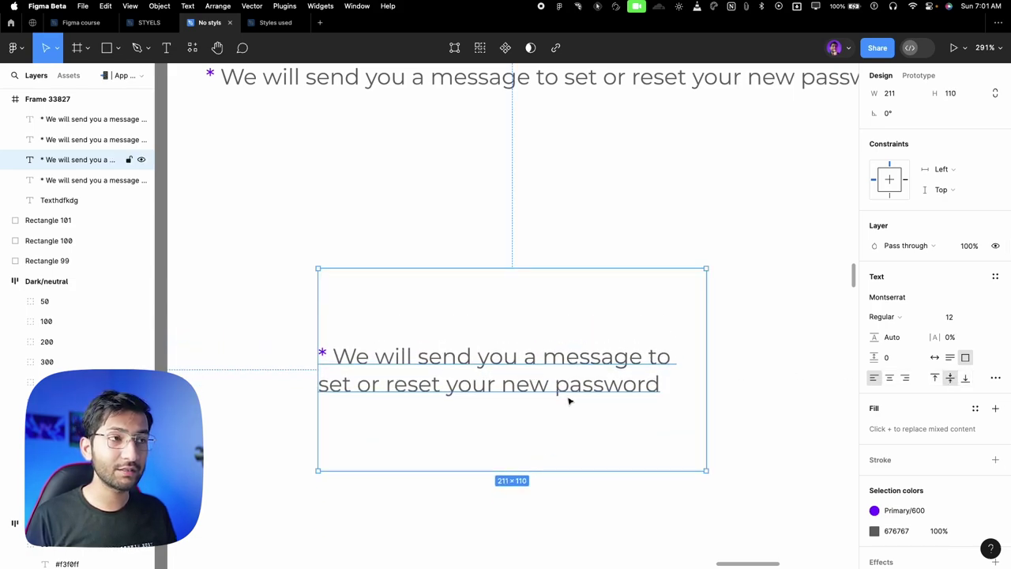
scroll(569, 401, "down", 5)
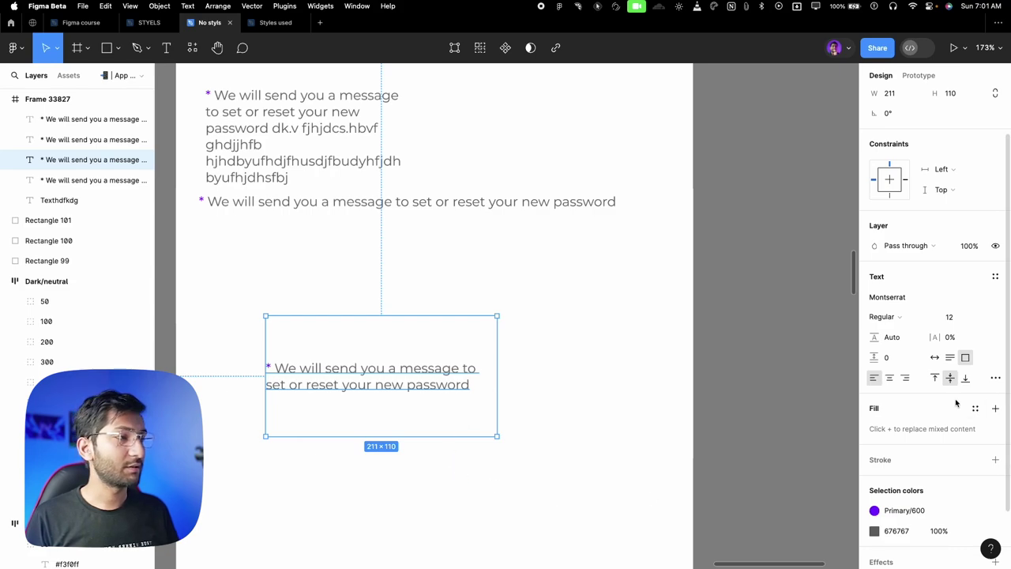
Set the lowest message to auto width with top alignment, reposition it and stretch its box to about 495 wide.
left_click(934, 357)
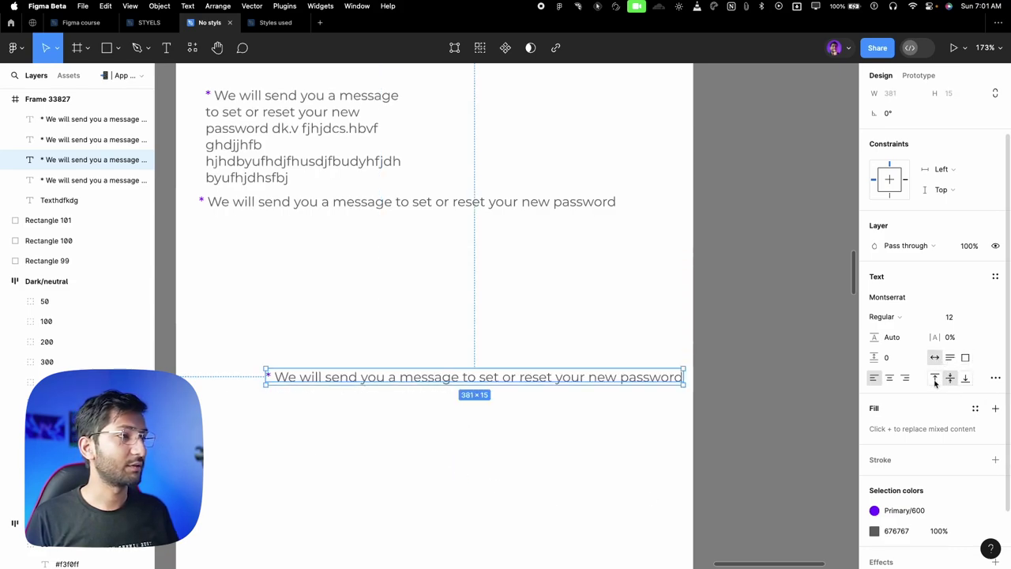
left_click(934, 377)
left_click_drag(543, 380, 494, 340)
left_click_drag(628, 335, 718, 335)
Move the widened message slightly down and toward the frame's left edge, and center its text horizontally.
scroll(559, 343, "down", 3)
scroll(557, 339, "left", 2)
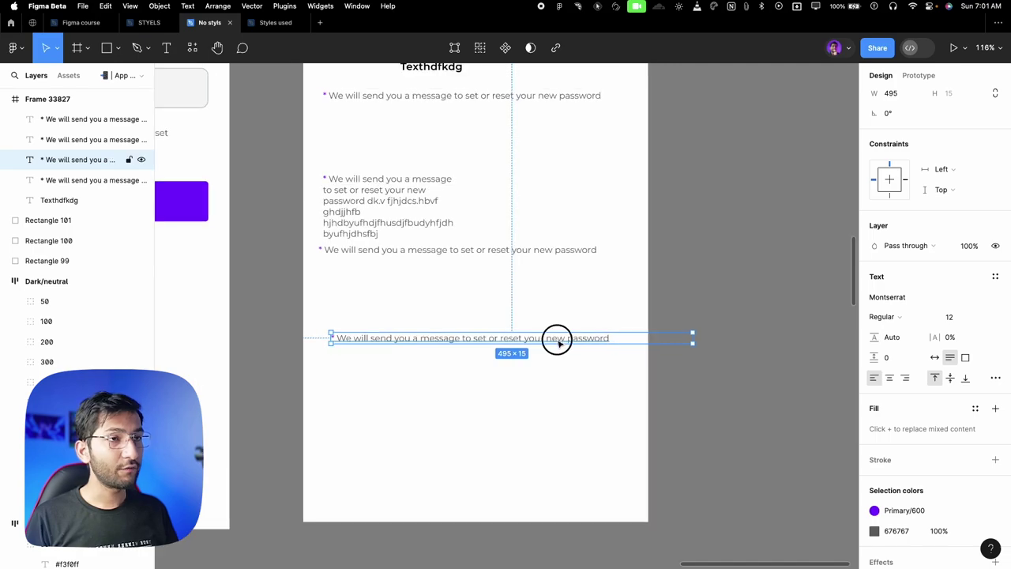
left_click_drag(557, 339, 534, 357)
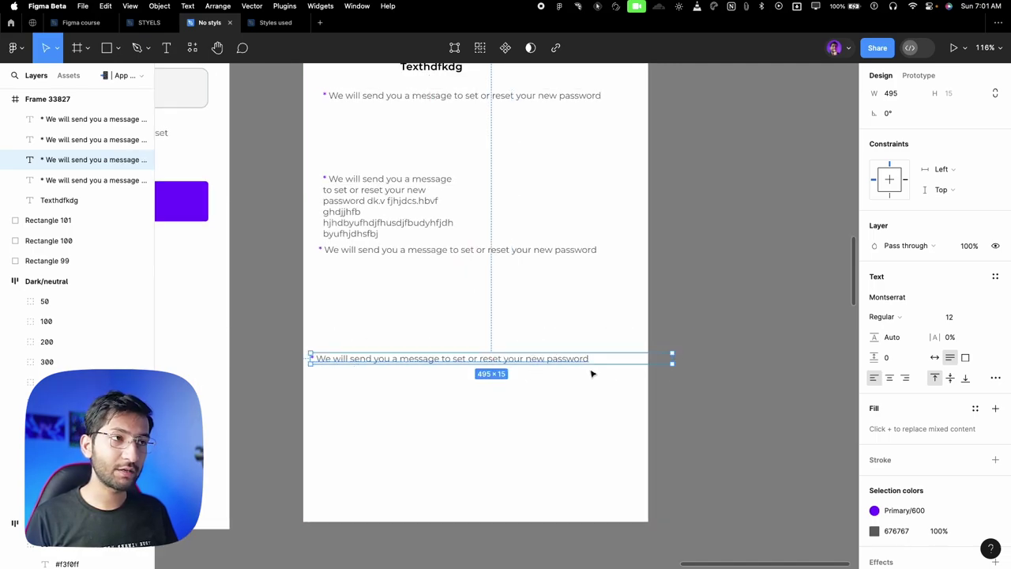
left_click(890, 379)
scroll(468, 391, "up", 1)
scroll(468, 390, "up", 2)
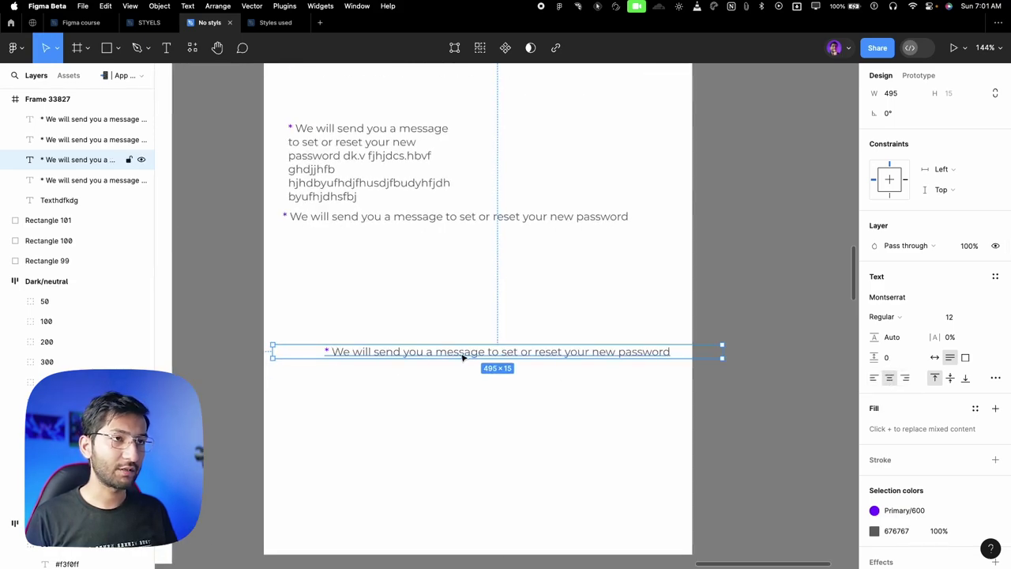
Duplicate the centered message below itself and replace the copy's content with "Text" at font size 32.
left_click_drag(463, 355, 447, 407)
double_click(448, 408)
type("Tex")
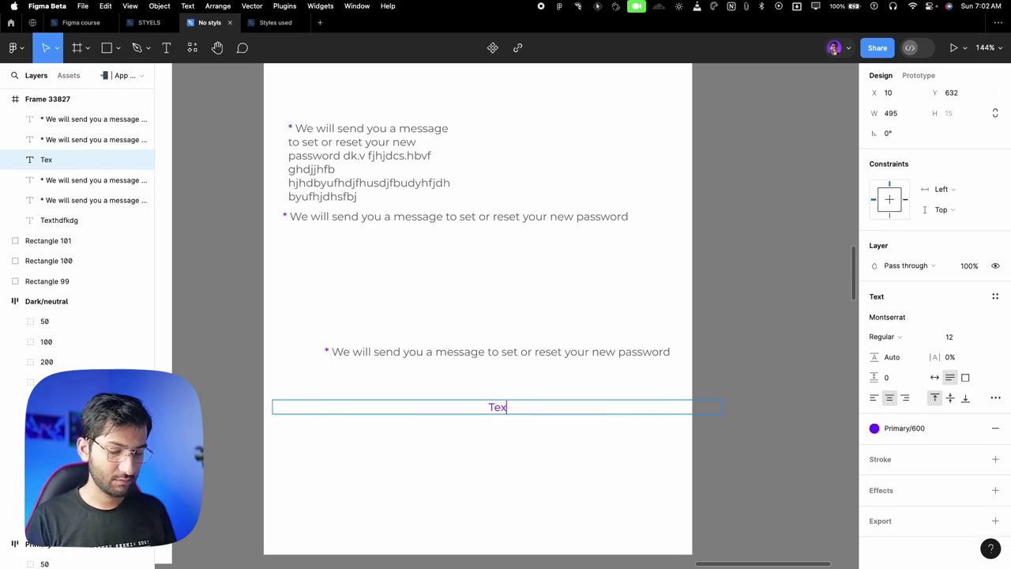
key("Escape")
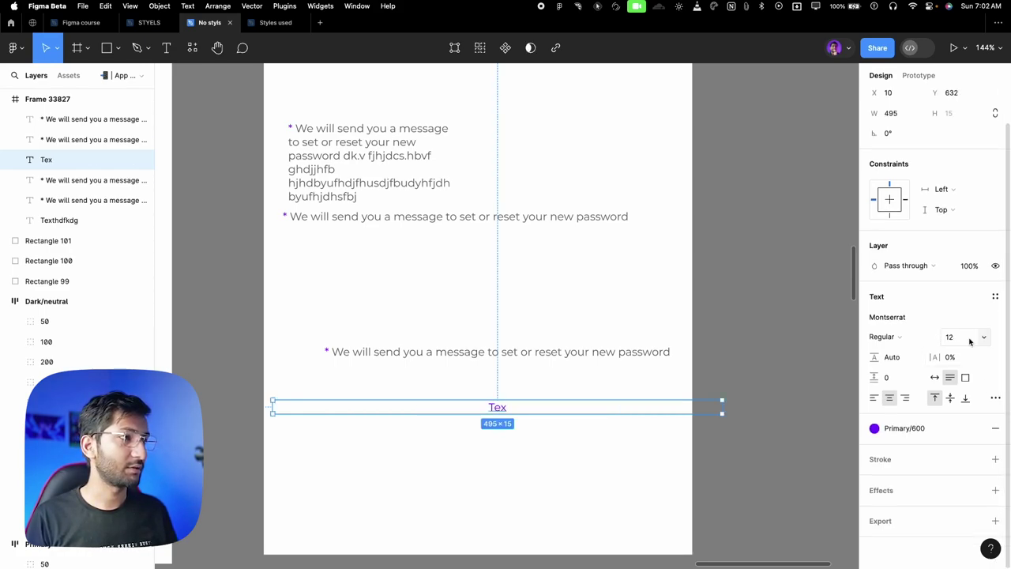
left_click(948, 338)
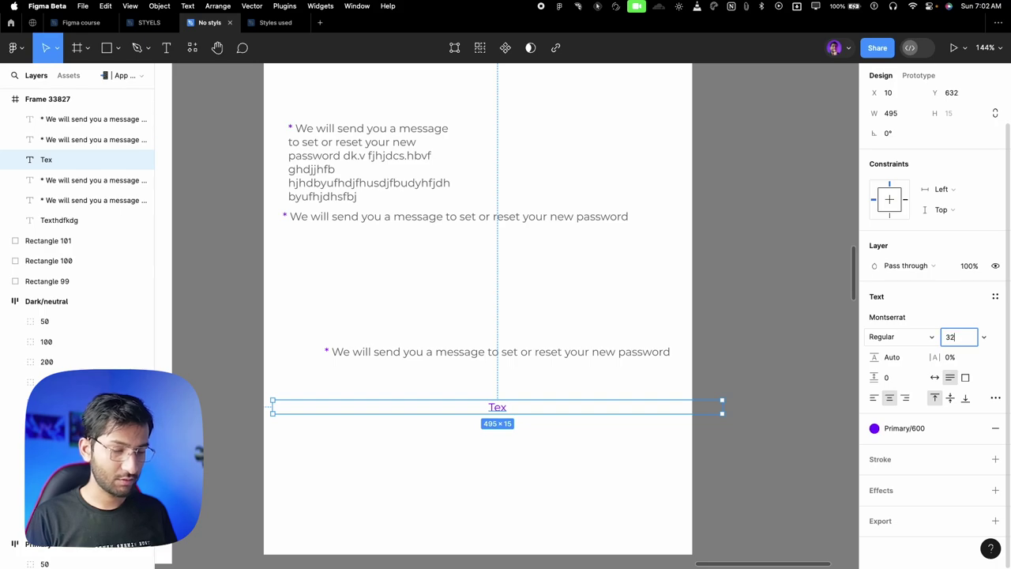
key("Return")
type("t")
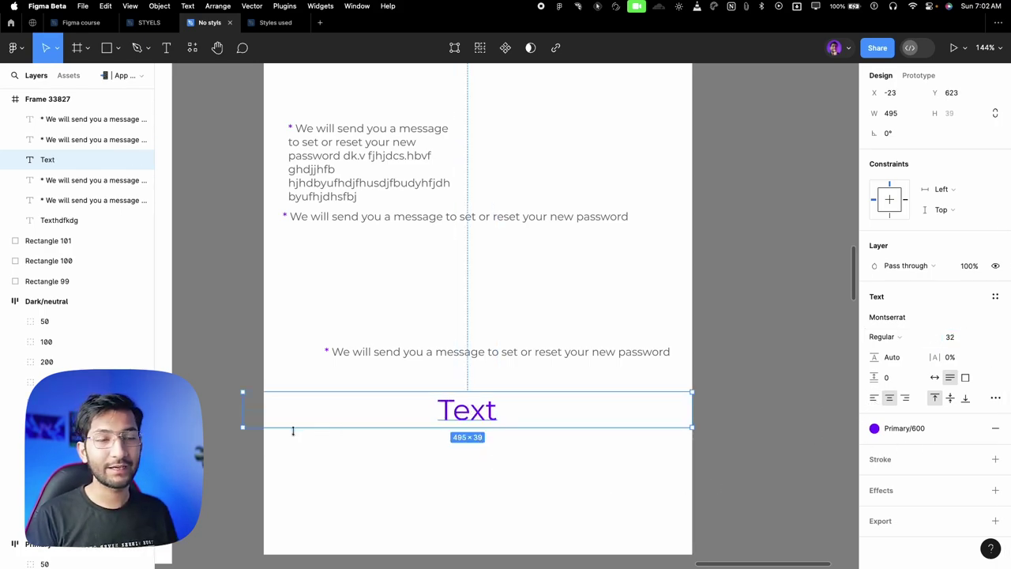
Narrow the "Text" box to about 425 wide and try right and center text alignment before settling on left alignment.
left_click_drag(240, 409, 272, 409)
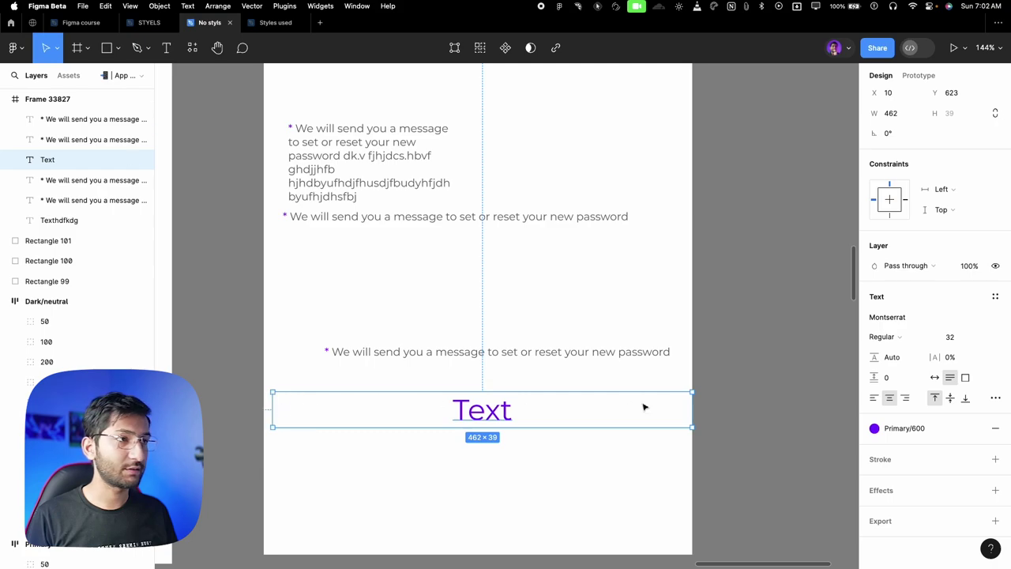
left_click_drag(689, 411, 659, 409)
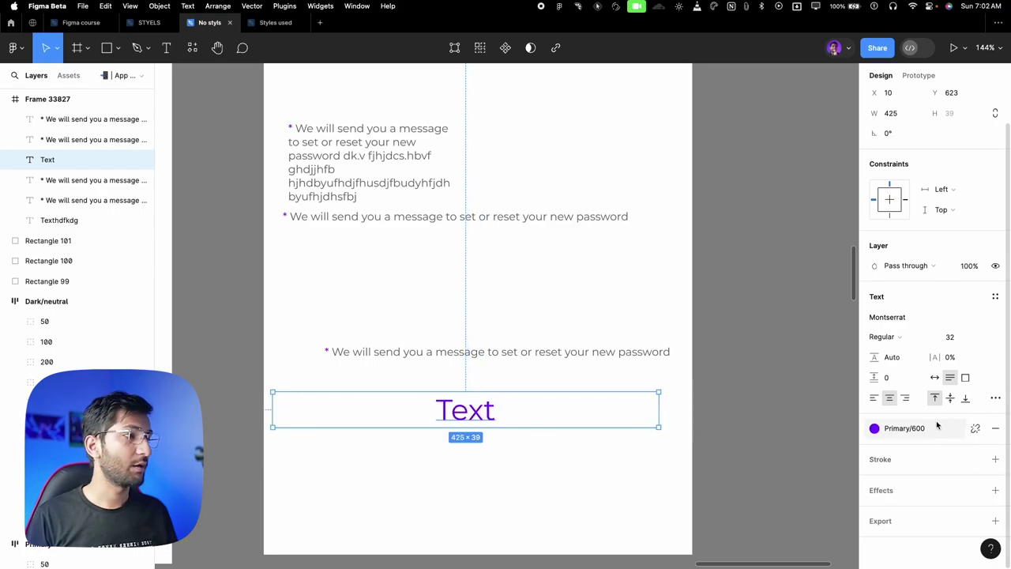
left_click(905, 400)
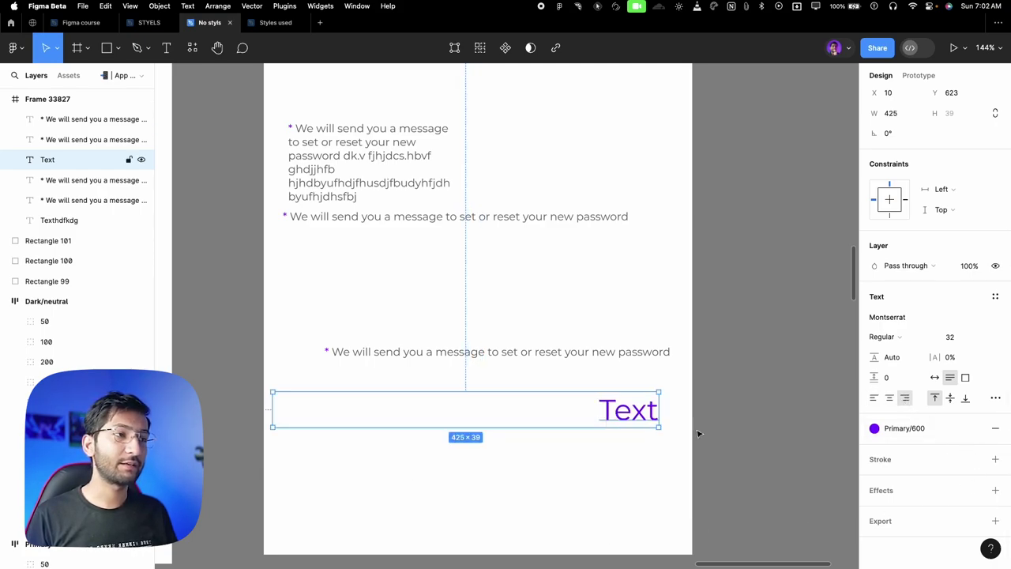
left_click(874, 398)
left_click(889, 398)
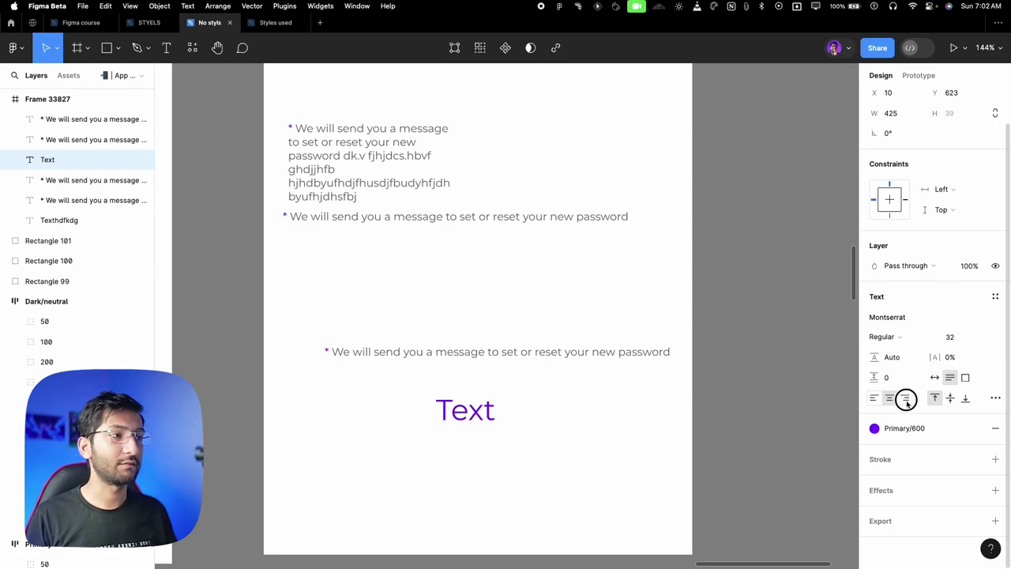
left_click(905, 398)
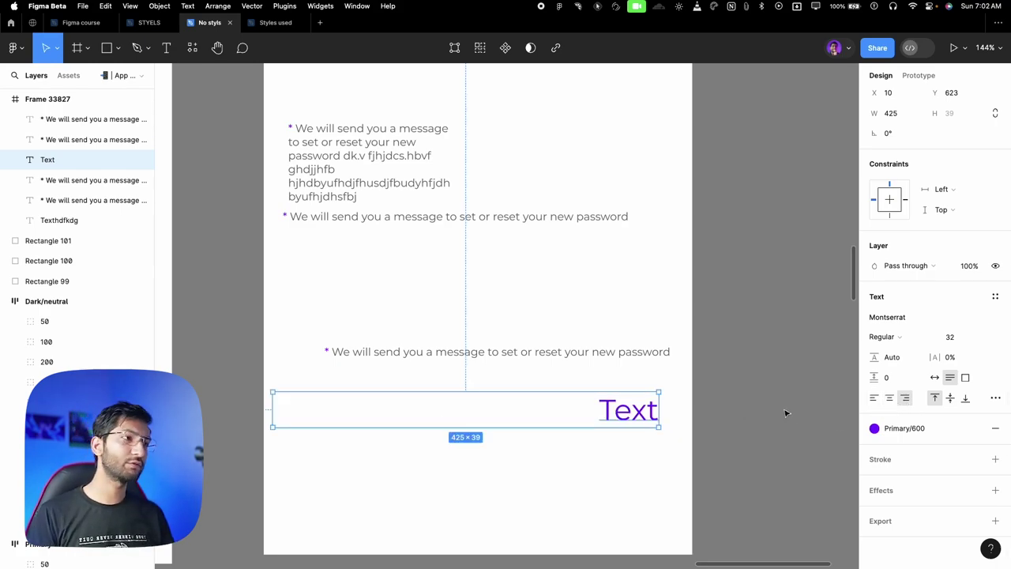
left_click(873, 397)
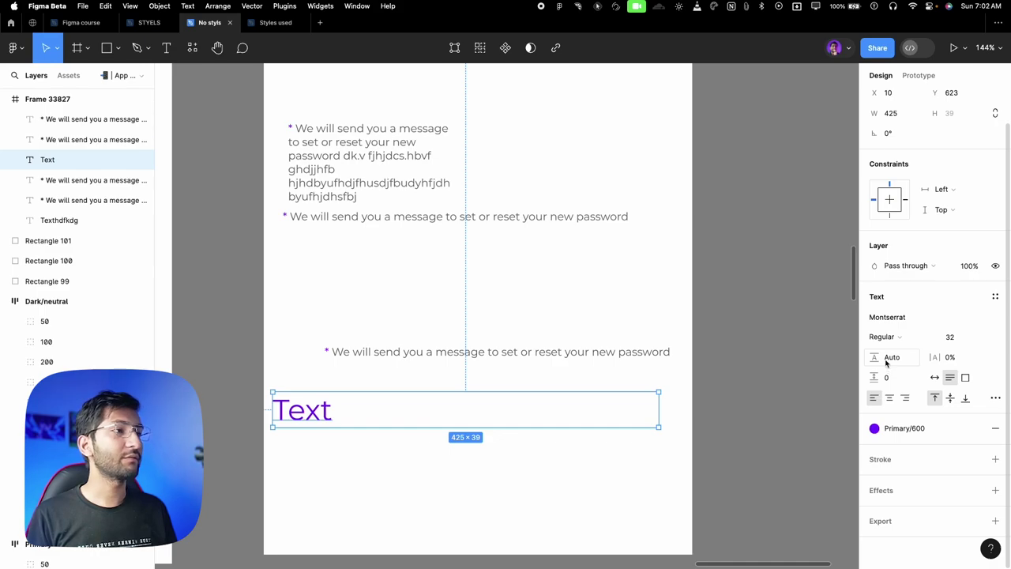
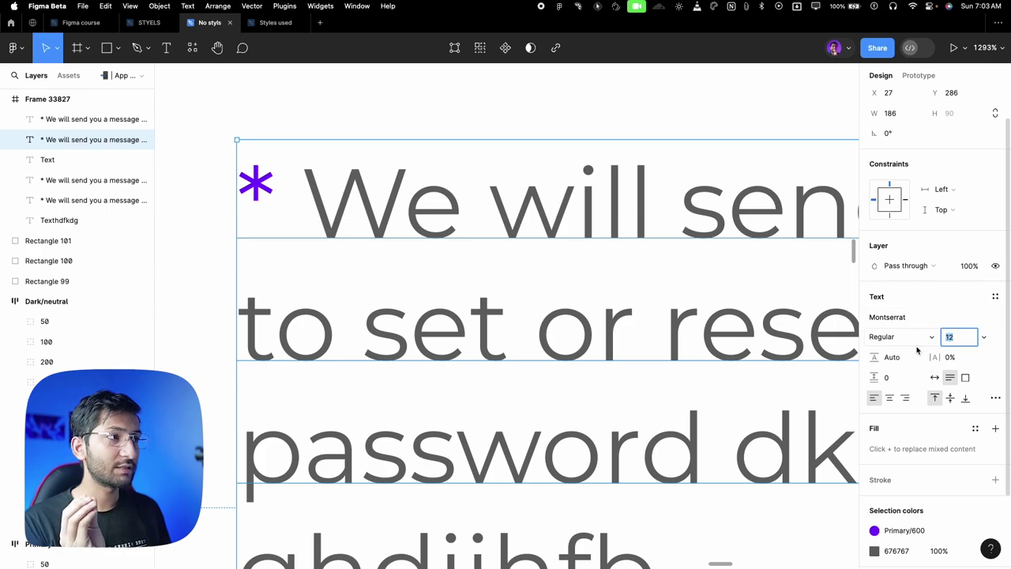
Calculate 1.3-times line heights for font sizes 12 and 16 (12*1.3 and 16*1.3) in Spotlight search.
left_click(905, 359)
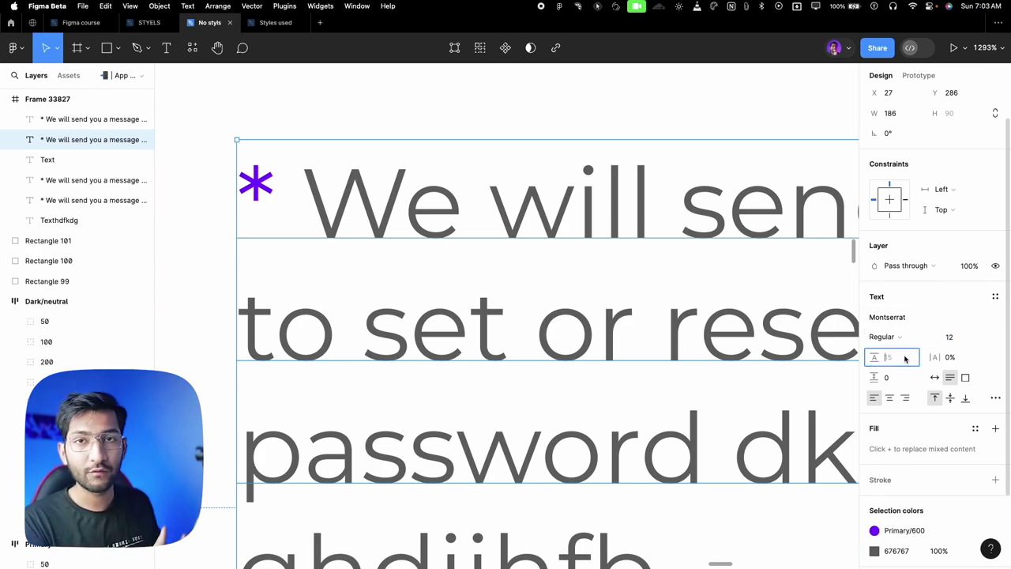
key("super+slash")
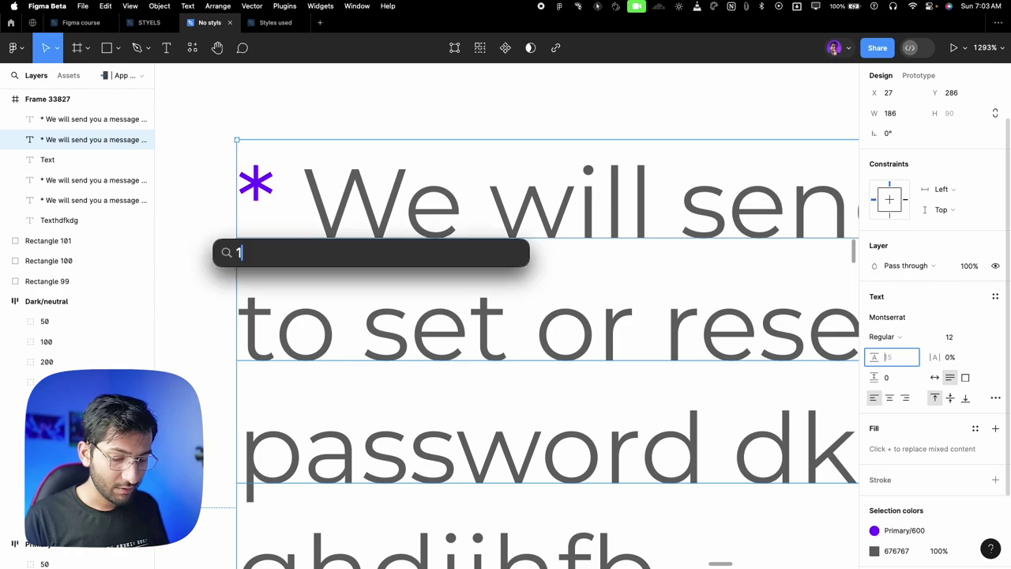
type("12*")
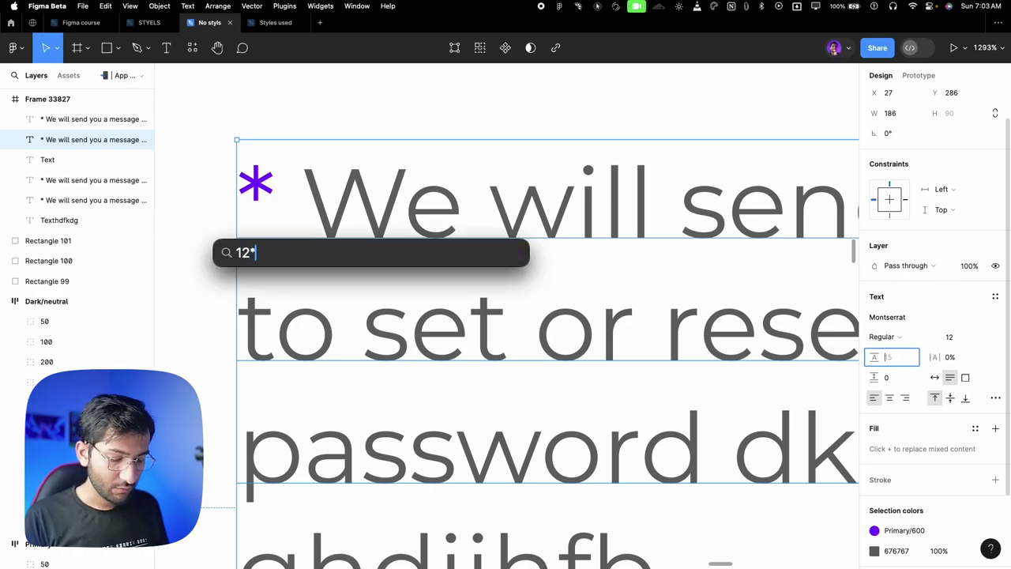
type("1.3")
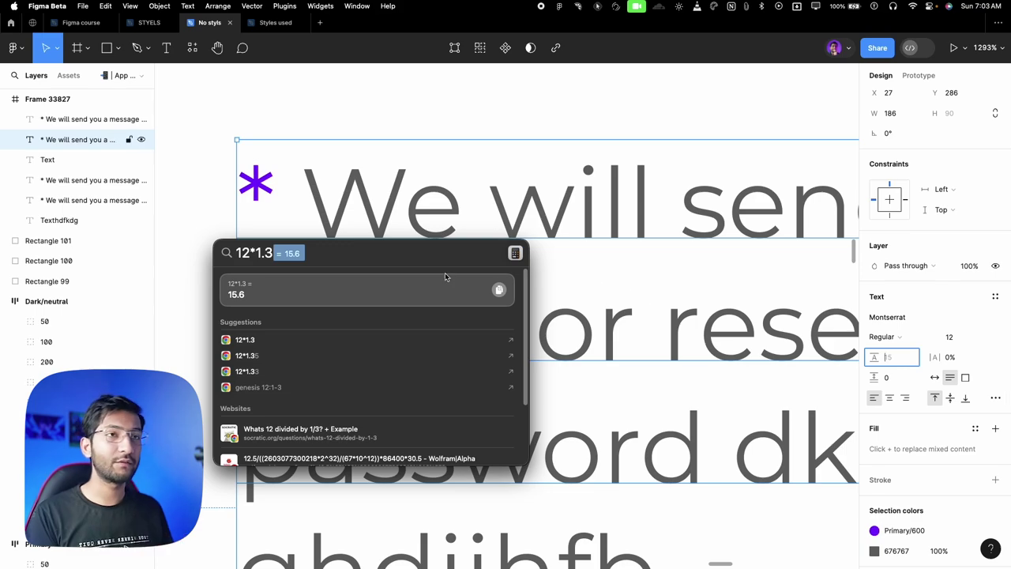
double_click(250, 252)
type("16")
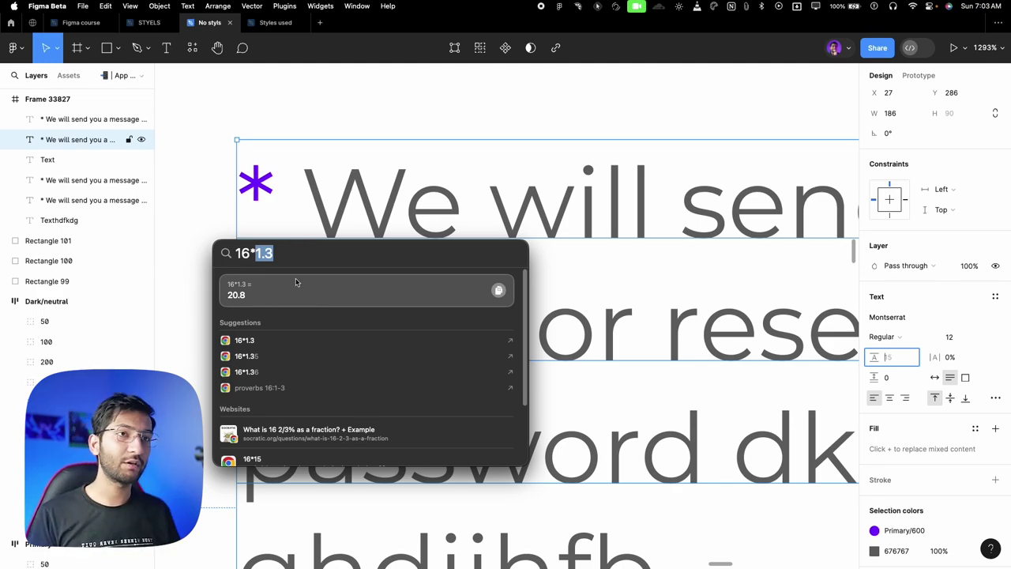
left_click(318, 227)
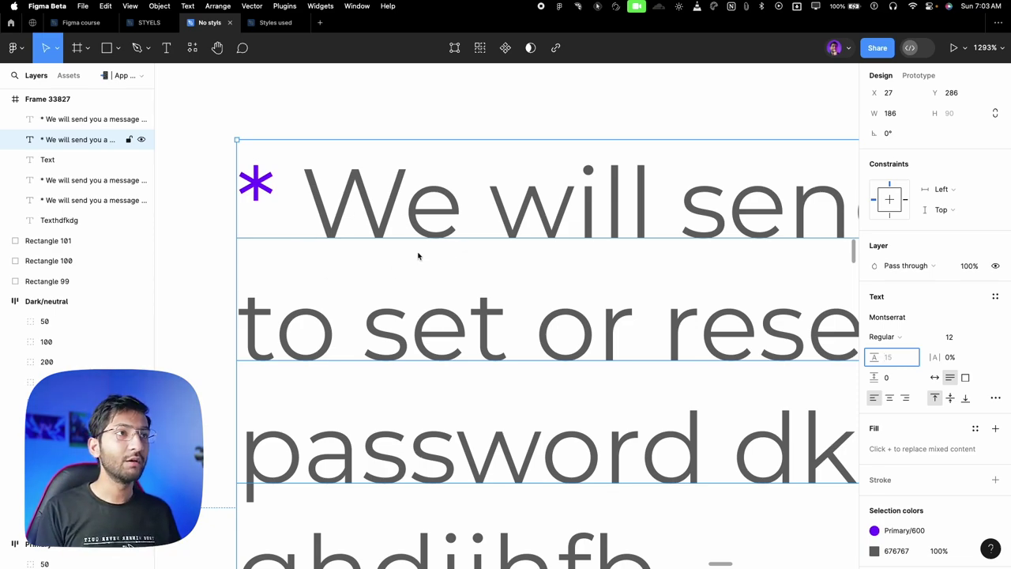
Set the line height of the multi-line message to 24.
scroll(343, 255, "down", 5)
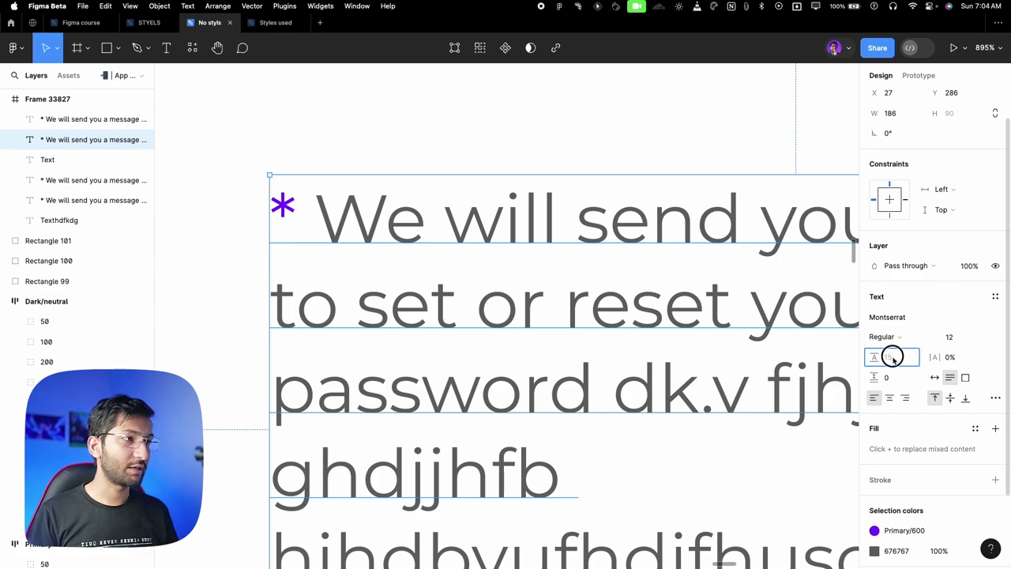
type("4")
key("Return")
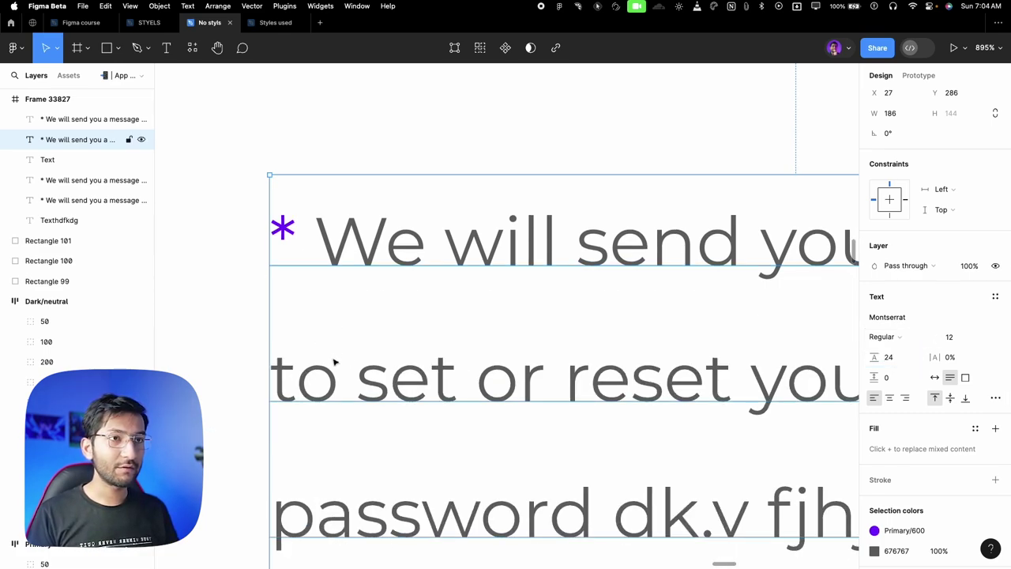
Draw a rectangle about 20 × 24 between the message's first two baselines and narrow it to about 8 wide.
key("r")
left_click_drag(330, 267, 464, 389)
left_click(464, 388)
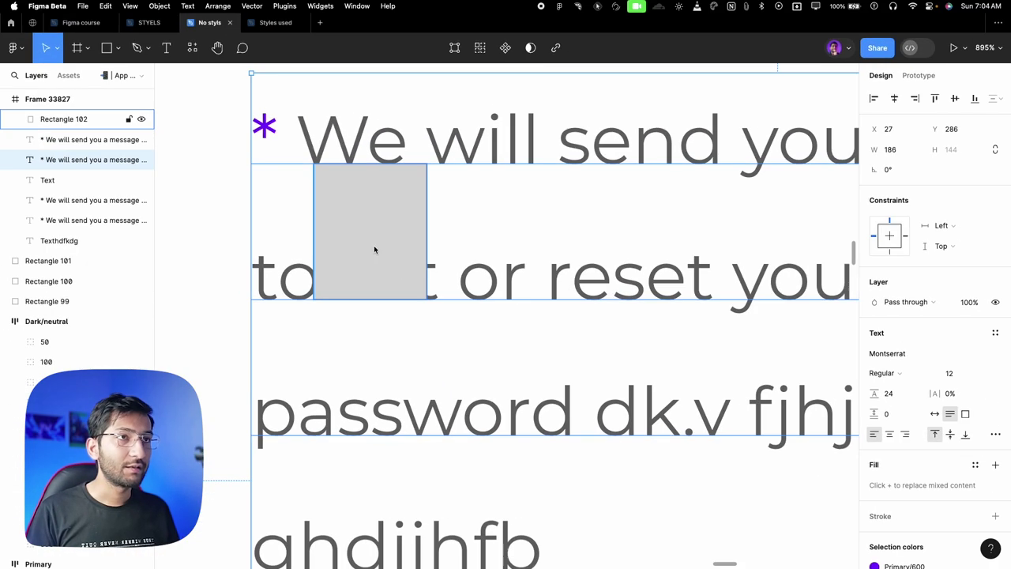
left_click(269, 202)
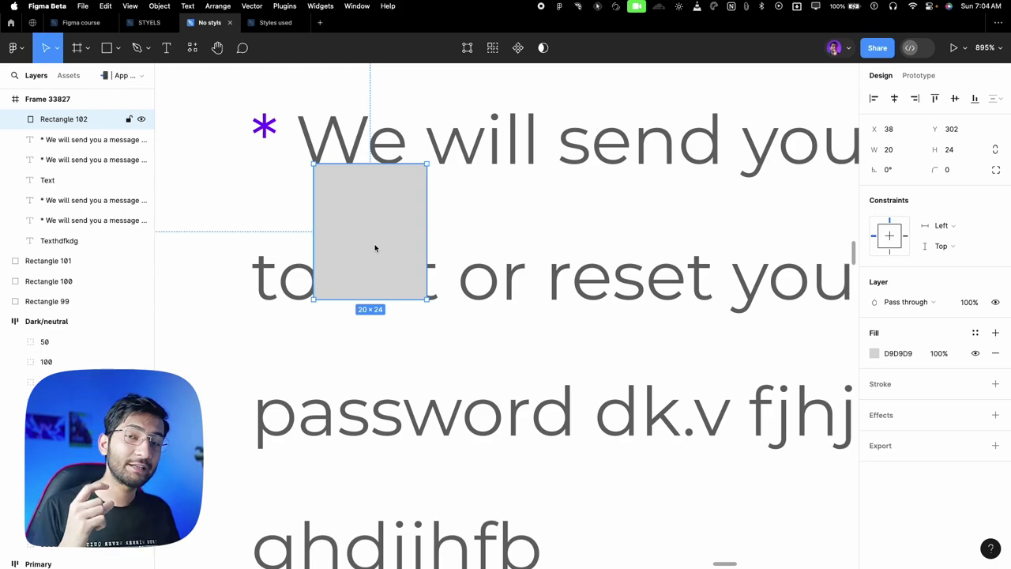
mouse_move(410, 193)
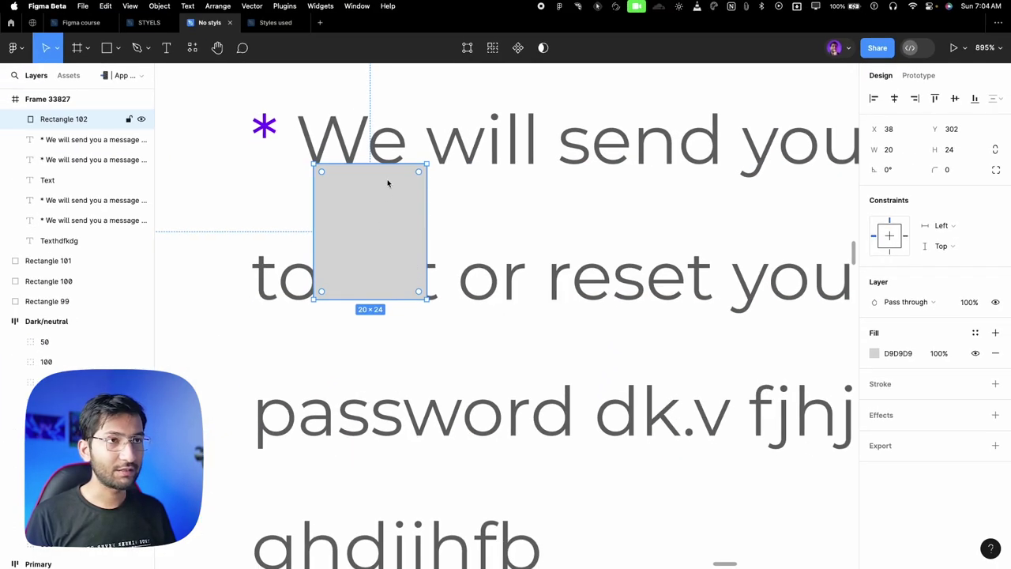
left_click_drag(318, 242, 382, 233)
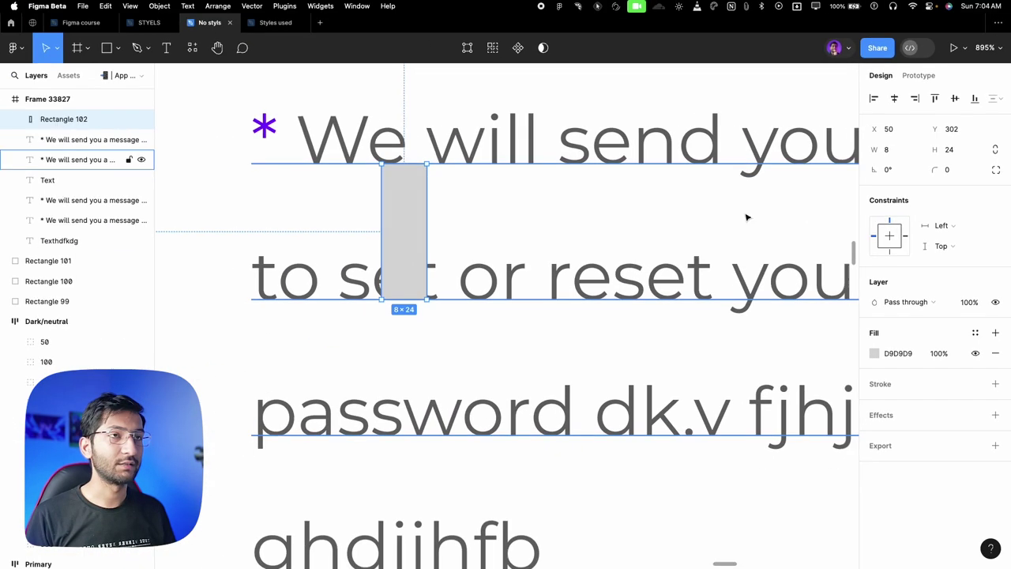
Move the multi-line message up to about X 21, Y 250, clear of the single-line message below it.
left_click(588, 160)
left_click(904, 395)
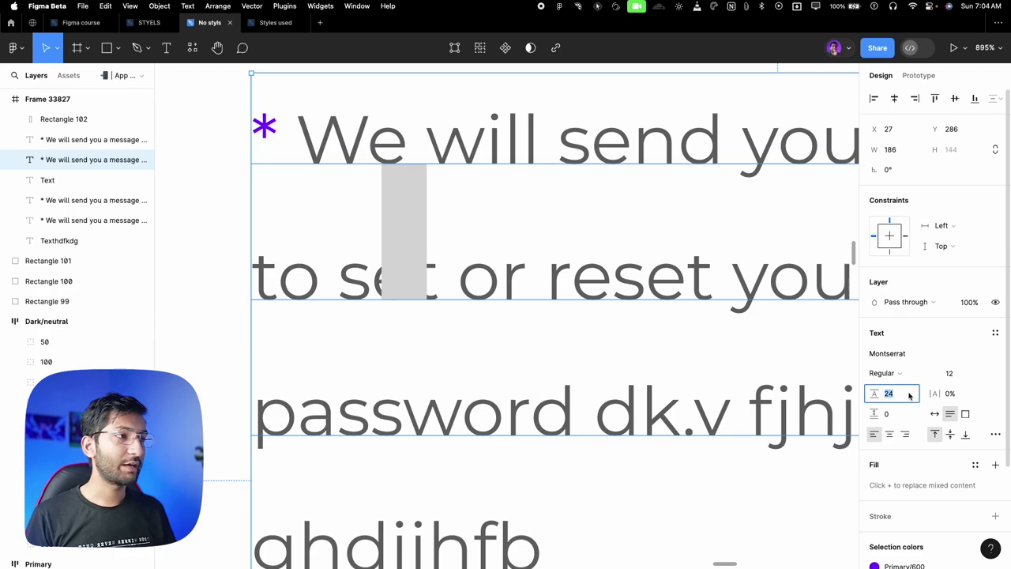
scroll(604, 237, "down", 5)
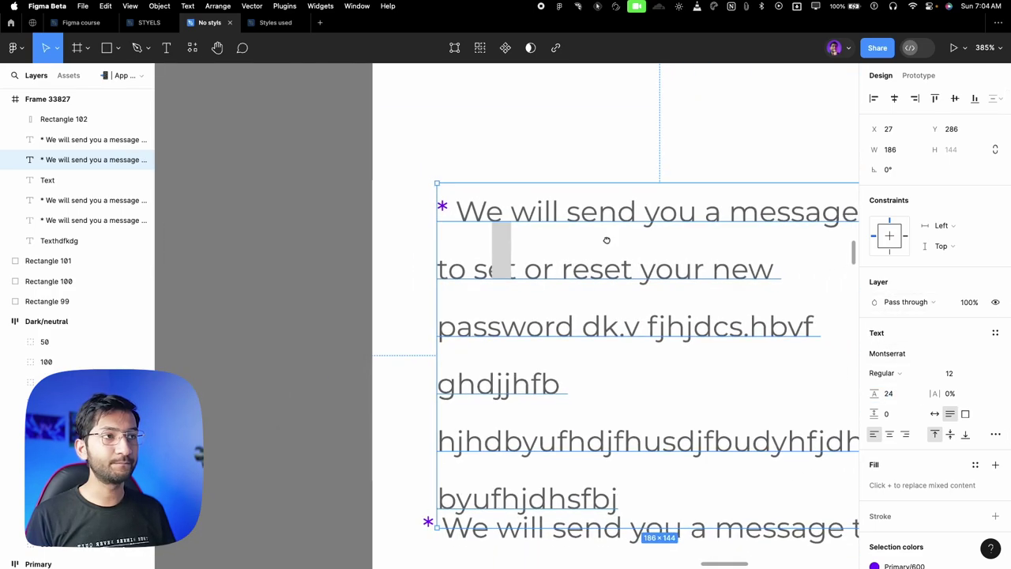
scroll(402, 217, "down", 3)
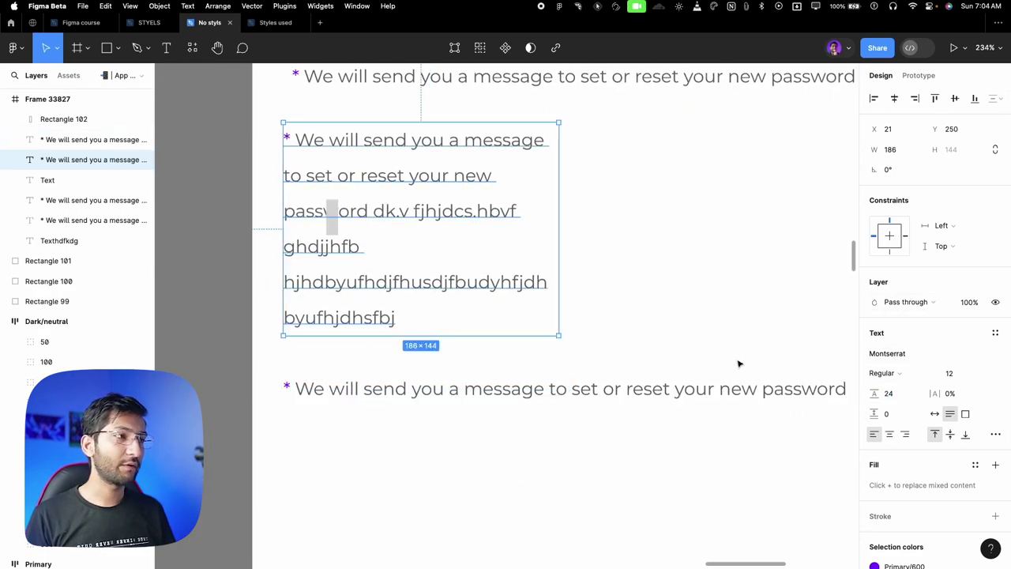
Set the multi-line message's font weight to Light and browse the font list, keeping Montserrat.
left_click(898, 373)
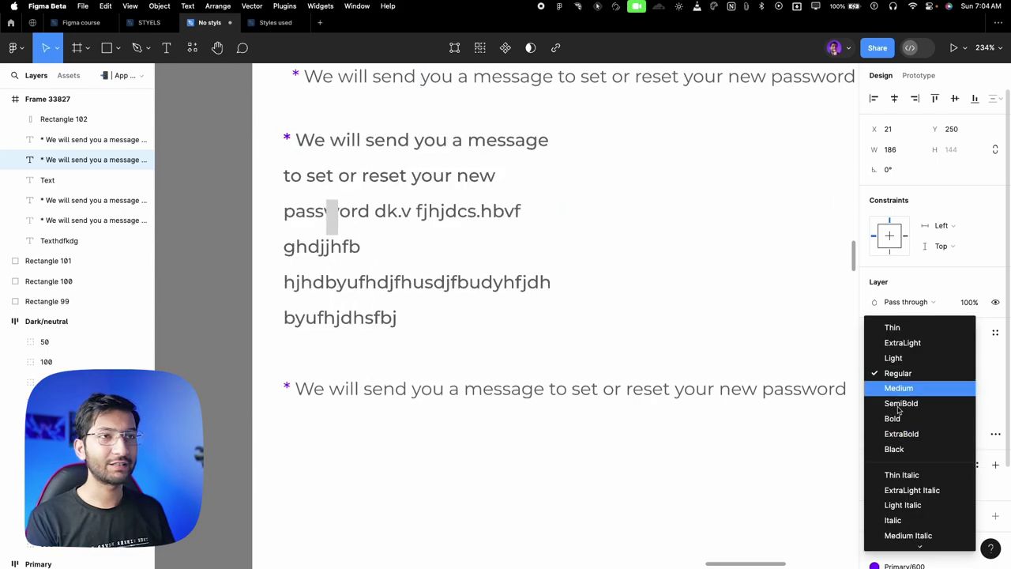
left_click(880, 359)
left_click(880, 355)
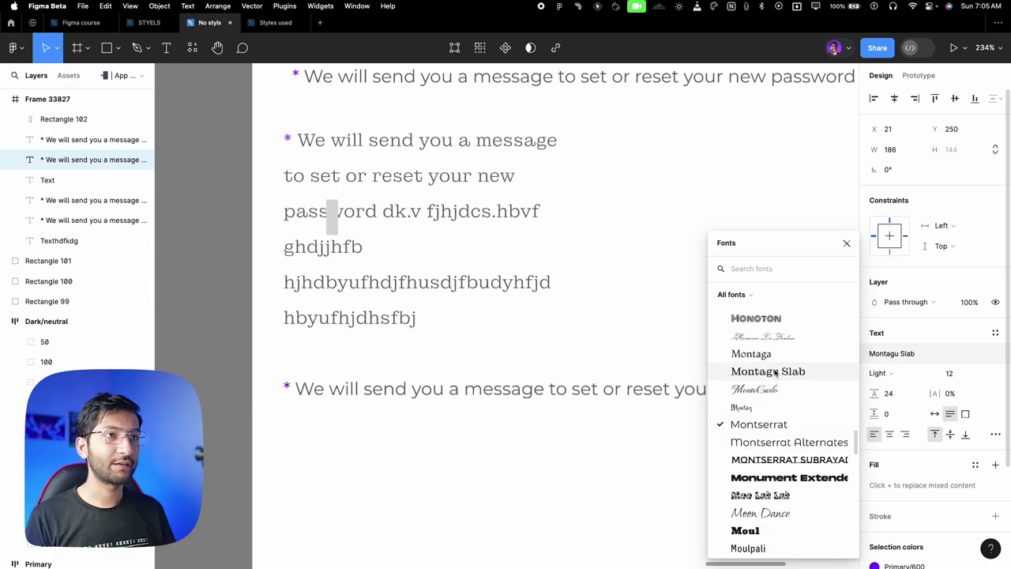
left_click(845, 242)
Move the multi-line message to about X 104, Y 254 and align its vertical centre with the small grey rectangle's.
left_click_drag(422, 198, 546, 204)
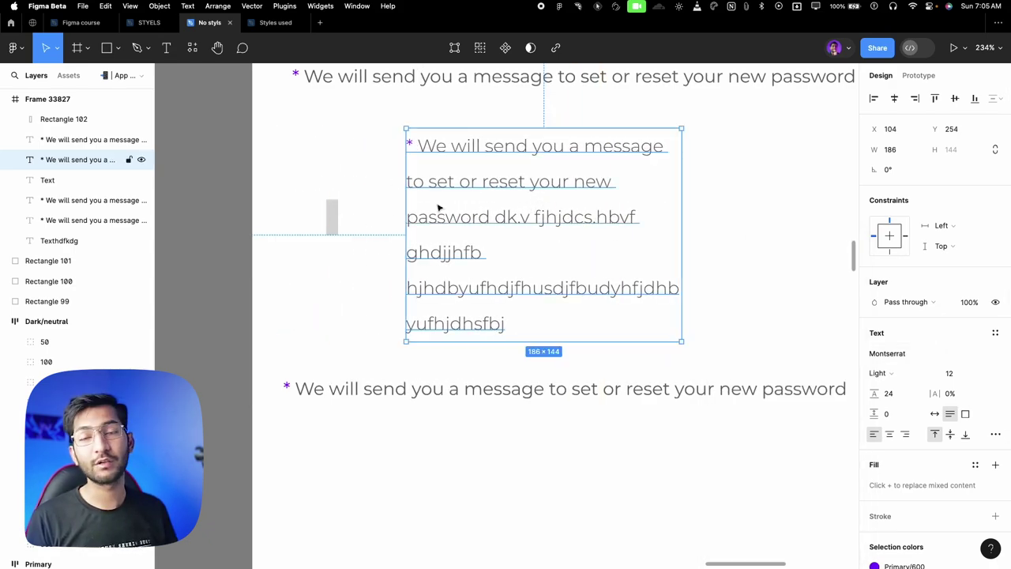
left_click(336, 214, "shift")
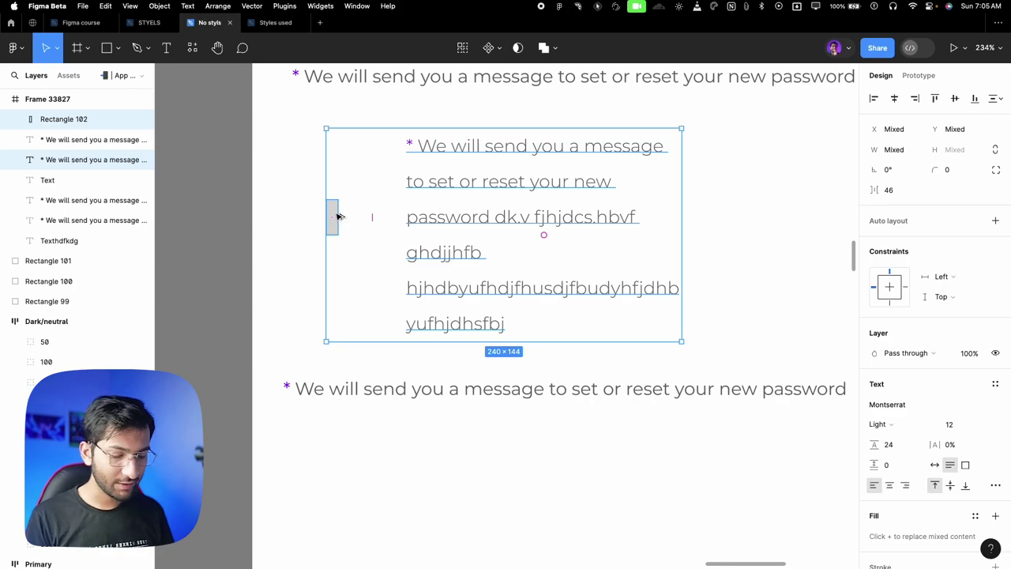
key("alt+v")
key("shift+2")
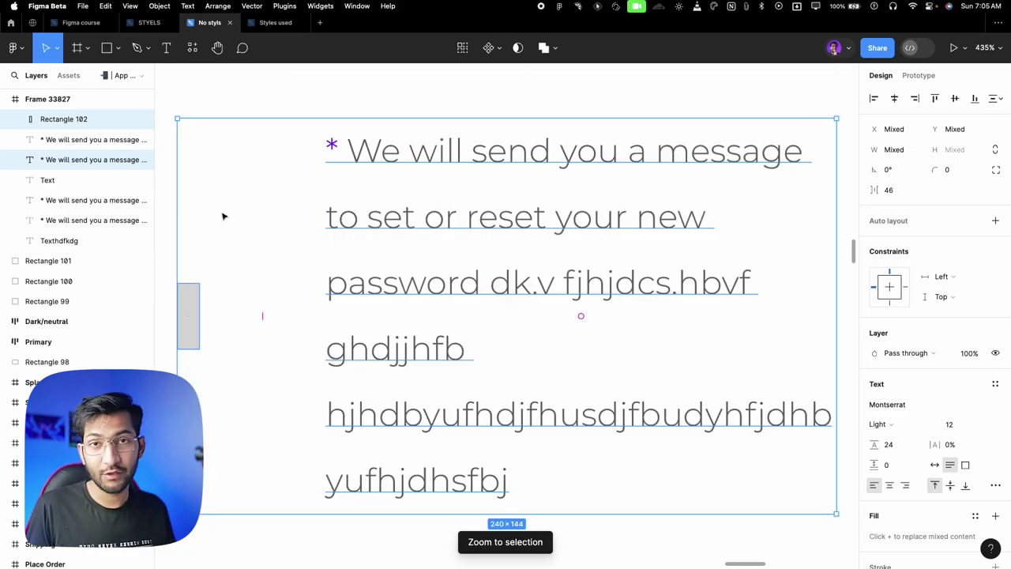
left_click(419, 292)
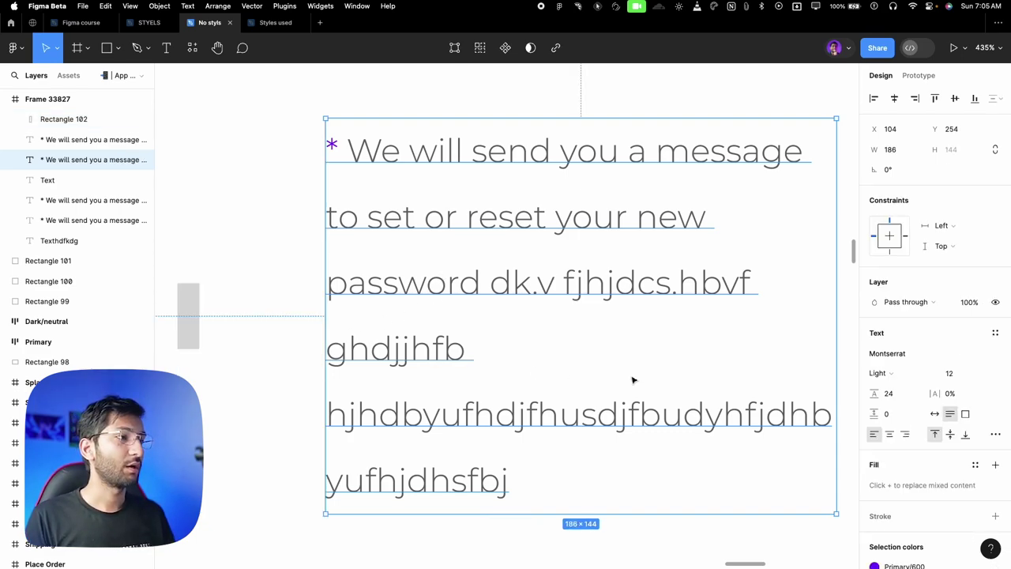
Add a two-line text in the empty area below the messages: a "Hello my name is" line with the presenter's name and "I am a ui ux designer".
scroll(994, 379, "down", 2)
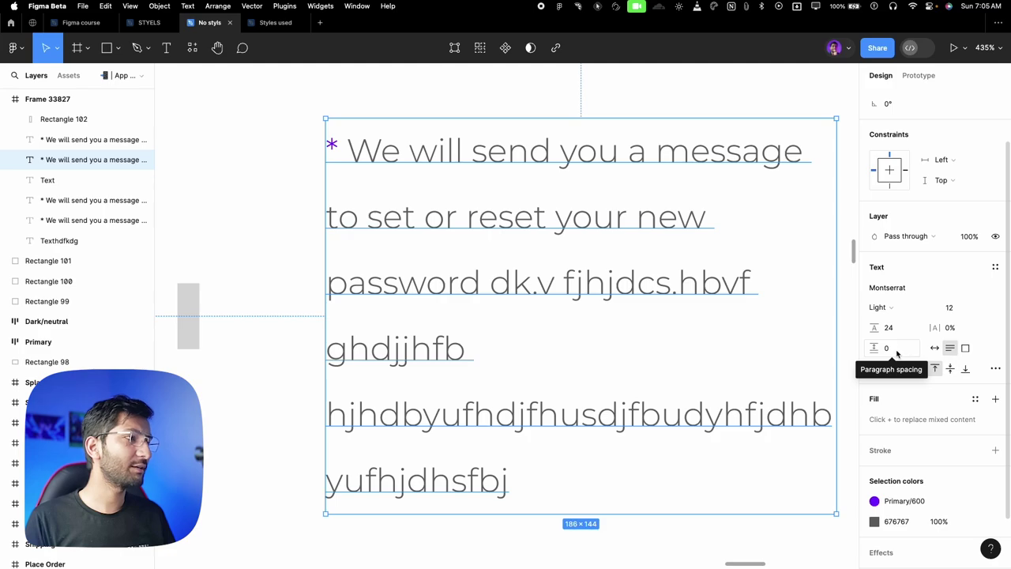
scroll(579, 270, "down", 3)
scroll(499, 293, "down", 5)
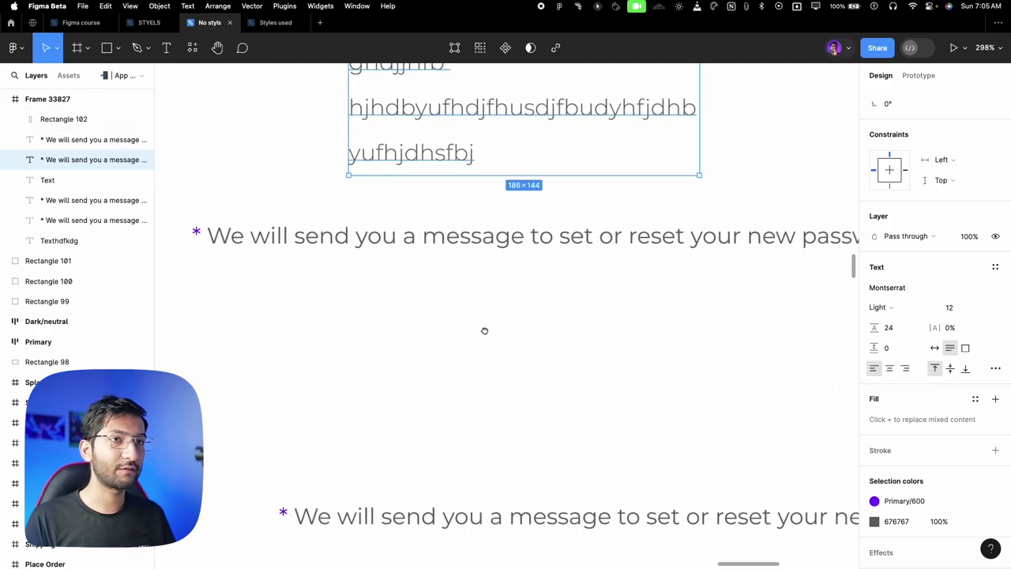
scroll(484, 330, "down", 5)
left_click(552, 220)
scroll(609, 264, "up", 3)
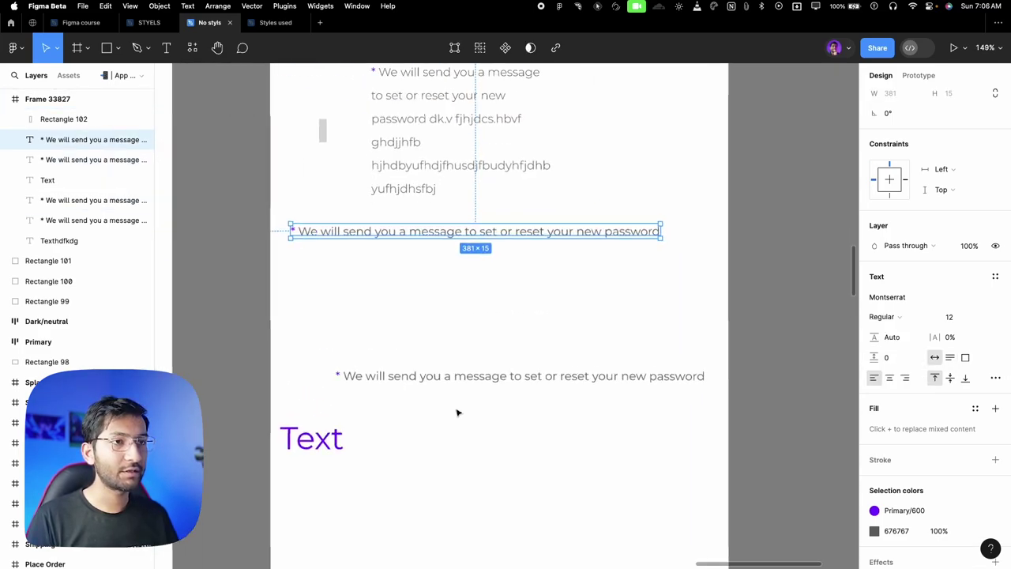
scroll(458, 413, "down", 3)
scroll(422, 356, "up", 5)
key("t")
left_click(454, 456)
type("Hello my name is Kirtan")
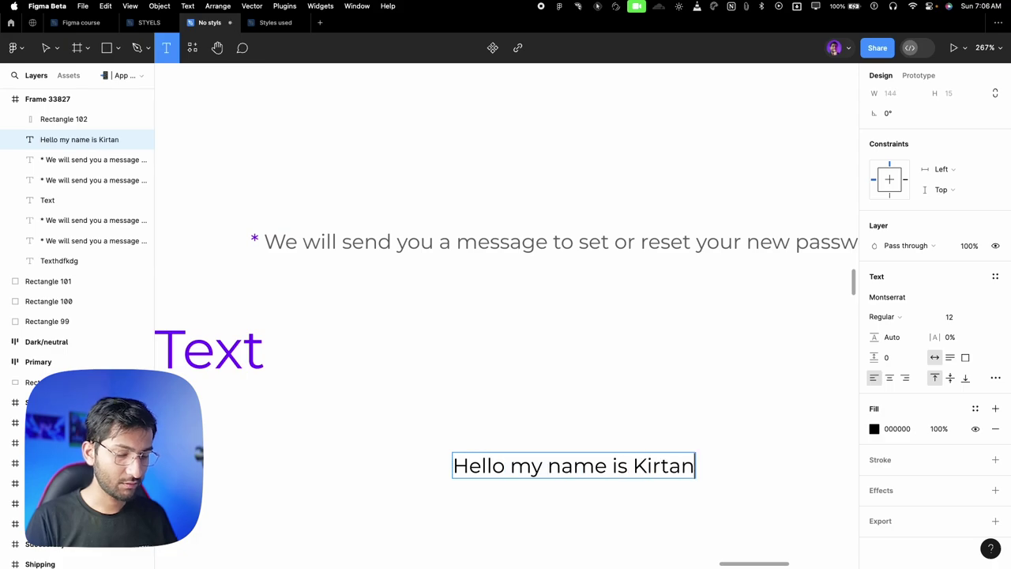
type("ya")
key("Return")
type("I am a ui ux designer")
Replace the space between "ui" and "ux" with a slash in the new introduction text.
scroll(552, 478, "down", 2)
scroll(553, 478, "up", 3)
left_click(490, 317)
key("BackSpace")
type("/")
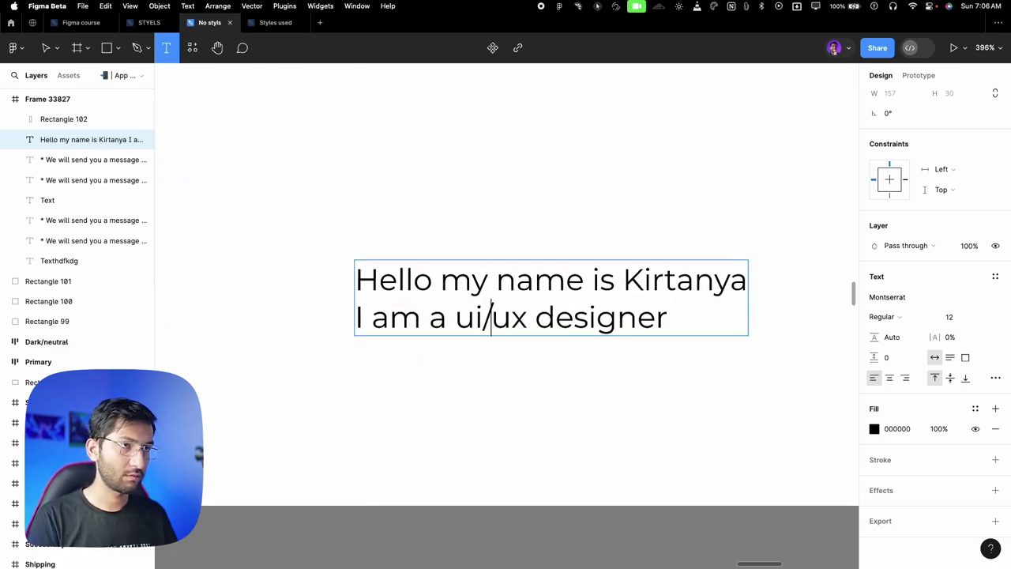
key("Escape")
Narrow the introduction text box to about 103 wide so that both of its paragraphs wrap.
scroll(474, 413, "right", 3)
scroll(474, 413, "down", 1)
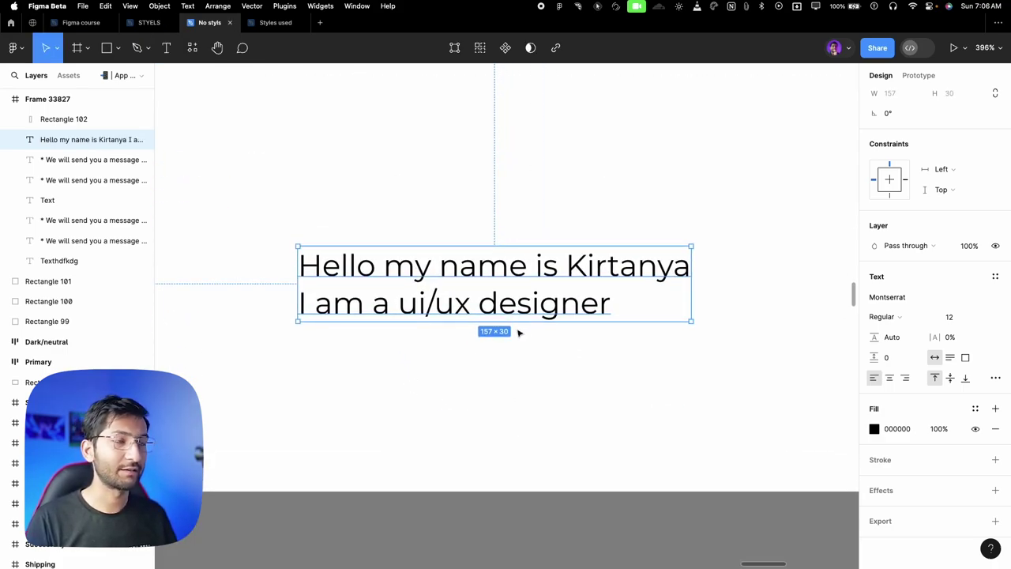
left_click_drag(691, 293, 555, 288)
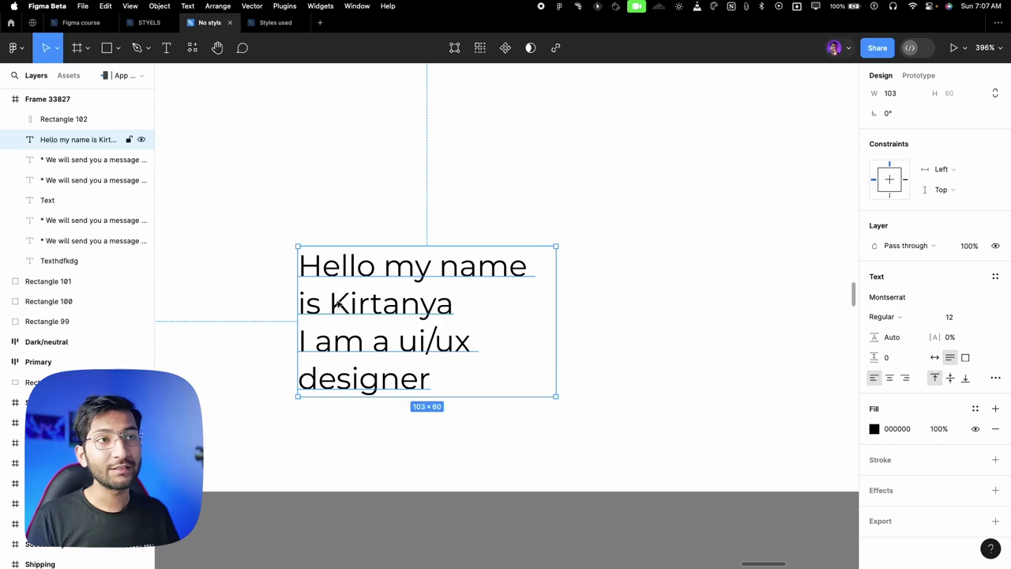
scroll(308, 261, "up", 4)
left_click_drag(261, 211, 706, 357)
left_click_drag(249, 357, 607, 495)
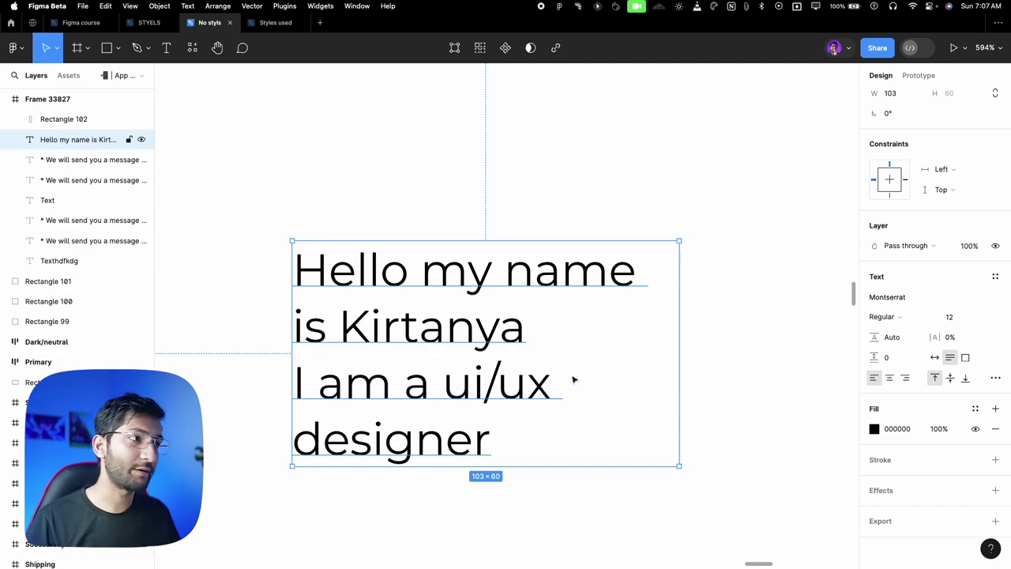
Try a line height of 24 on the introduction text and undo it.
left_click(901, 338)
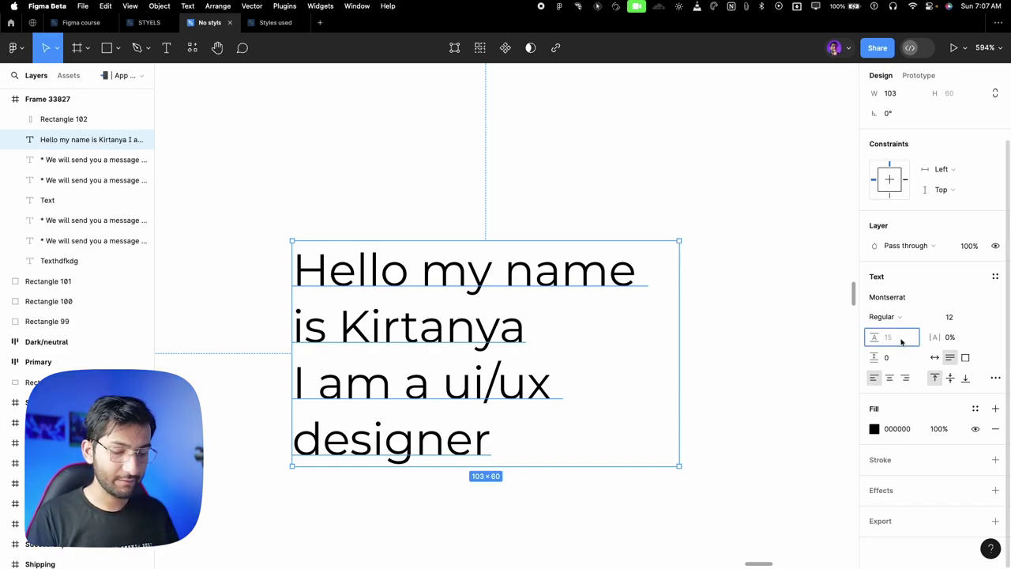
type("24")
key("Return")
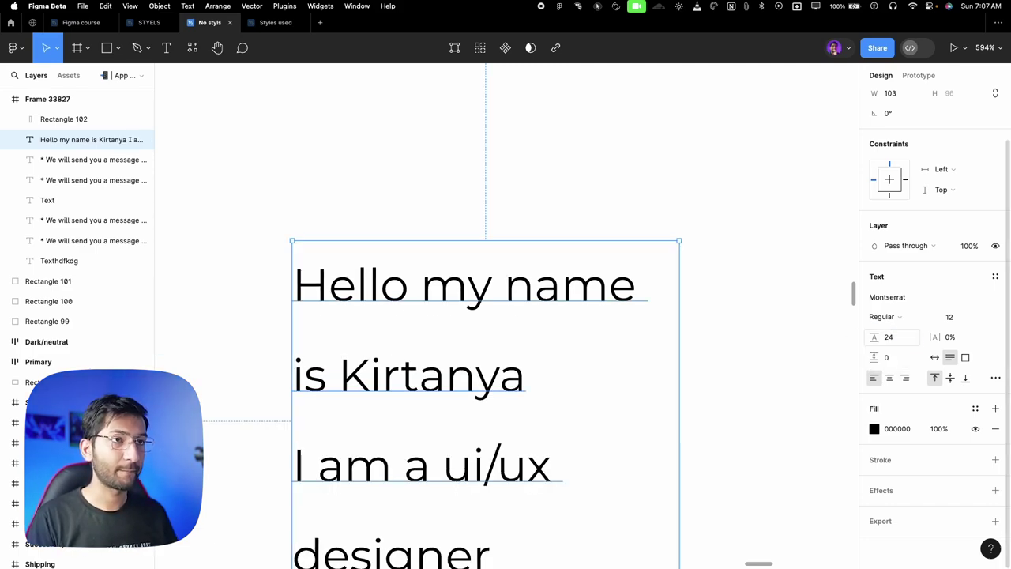
scroll(466, 261, "down", 5)
scroll(433, 358, "down", 3)
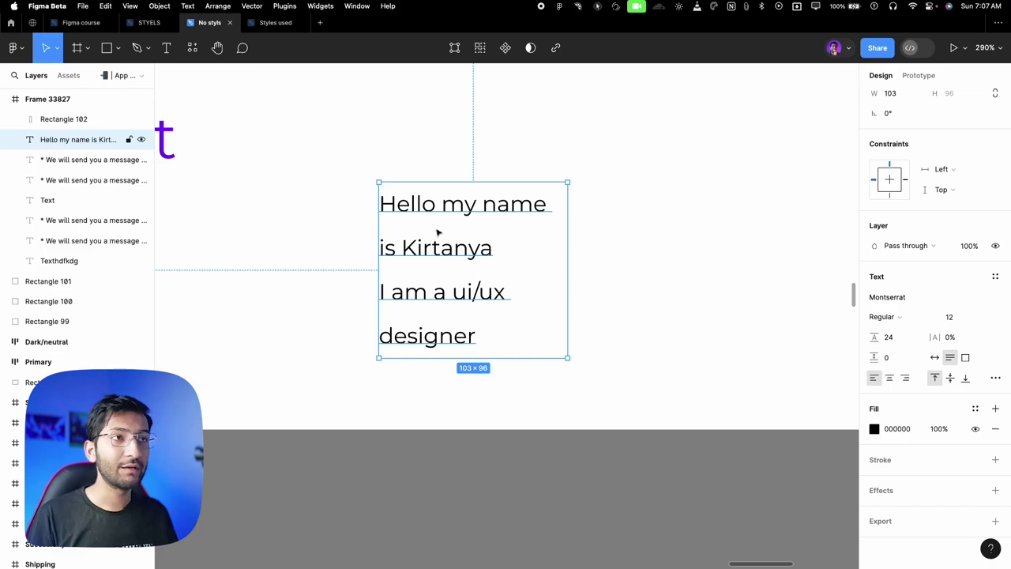
scroll(438, 232, "up", 3)
key("super+z")
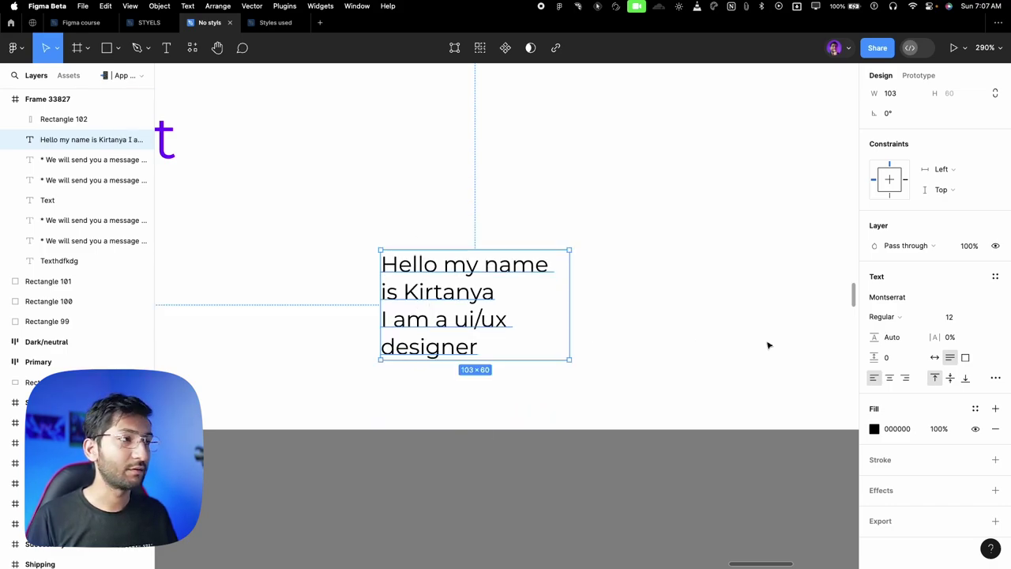
Raise the introduction text's paragraph spacing step by step to 14.
left_click(896, 359)
key("Up")
key("Up")
key("Up")
key("Up")
key("Up")
key("Up")
key("Up")
key("Up")
key("Up")
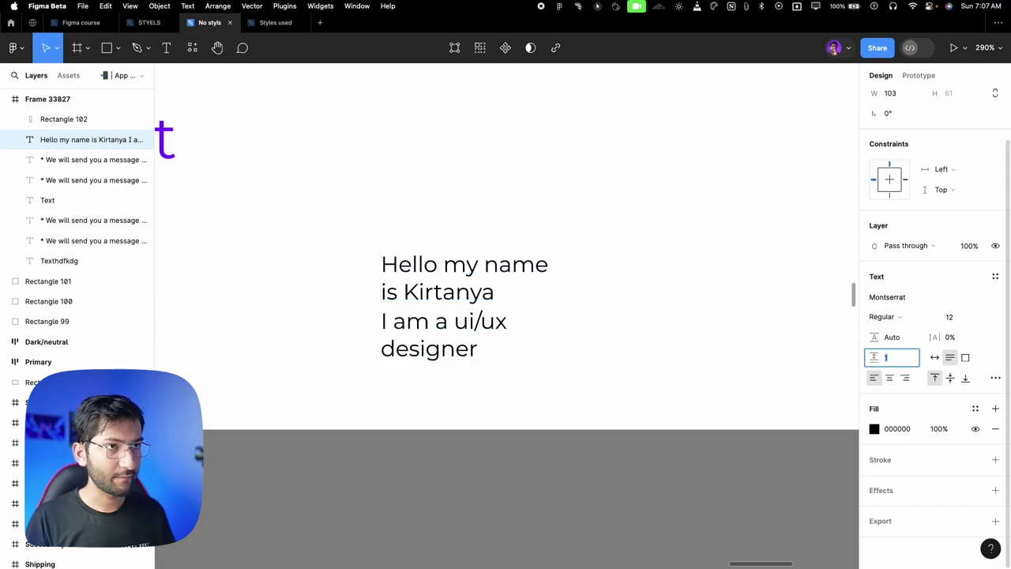
key("Up")
key("Up")
key("Up")
key("Up")
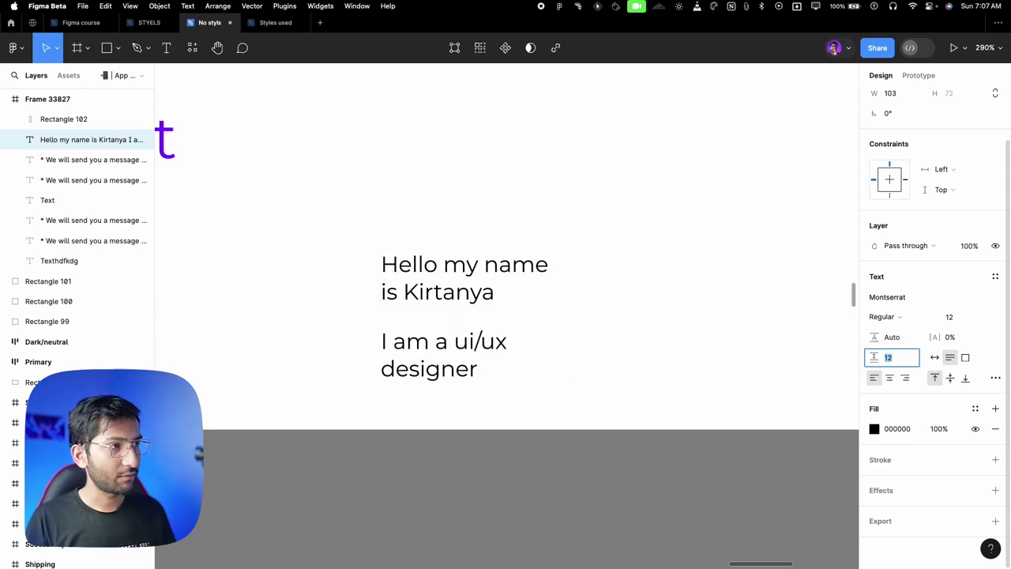
key("Up")
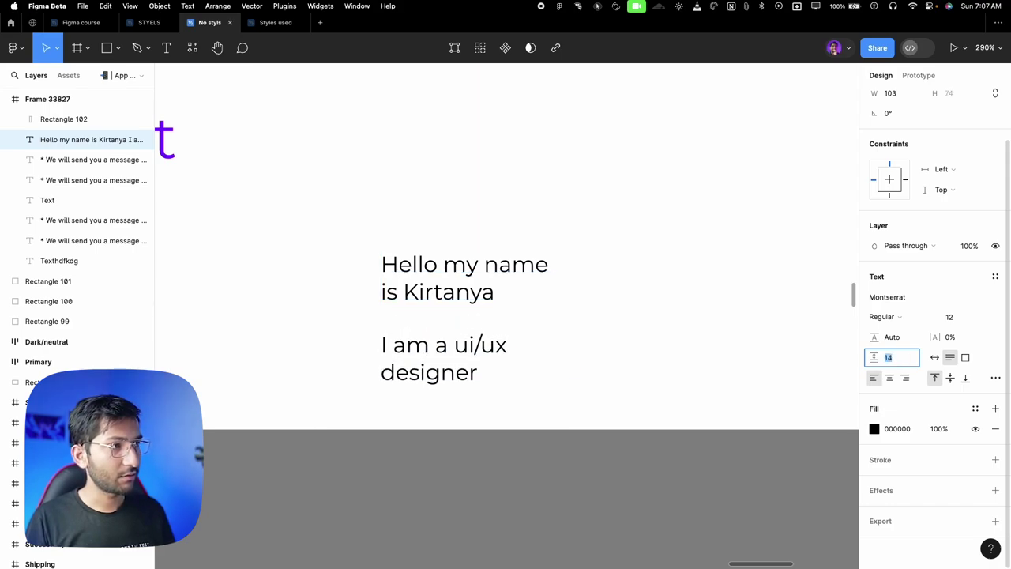
key("Escape")
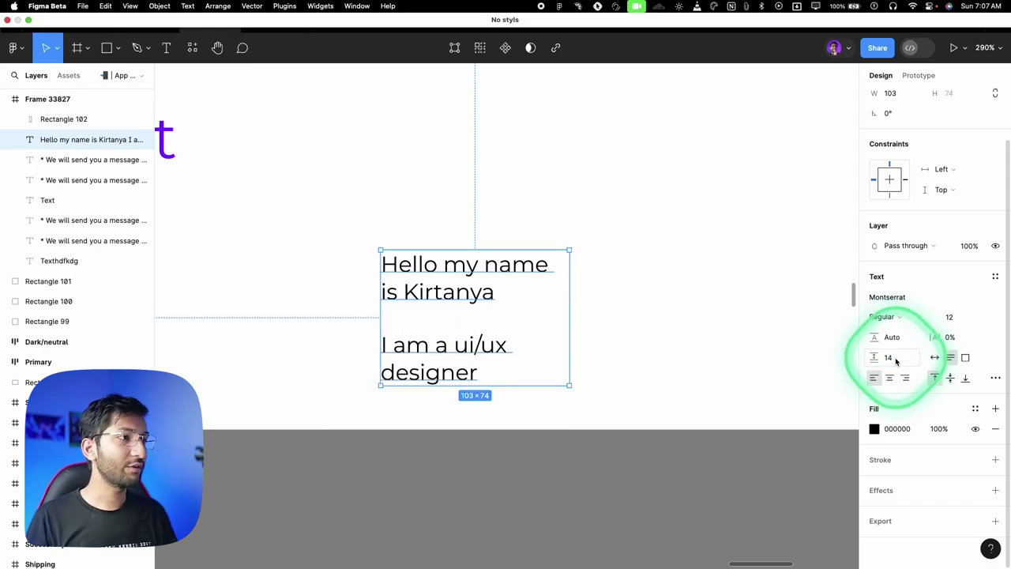
Insert a paragraph break before the name in the introduction text and move the text up from the frame's lower edge.
double_click(439, 292)
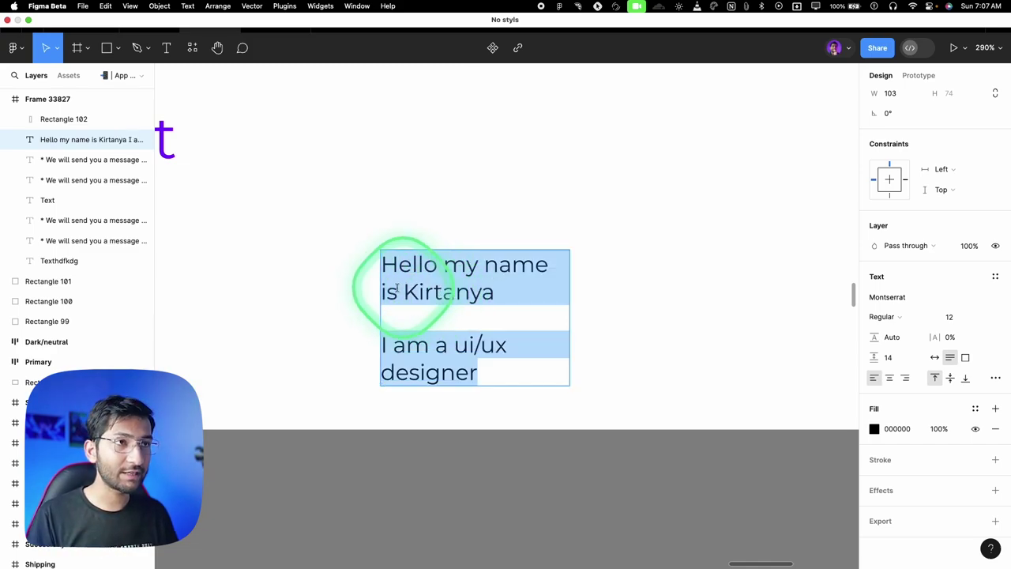
left_click(414, 294)
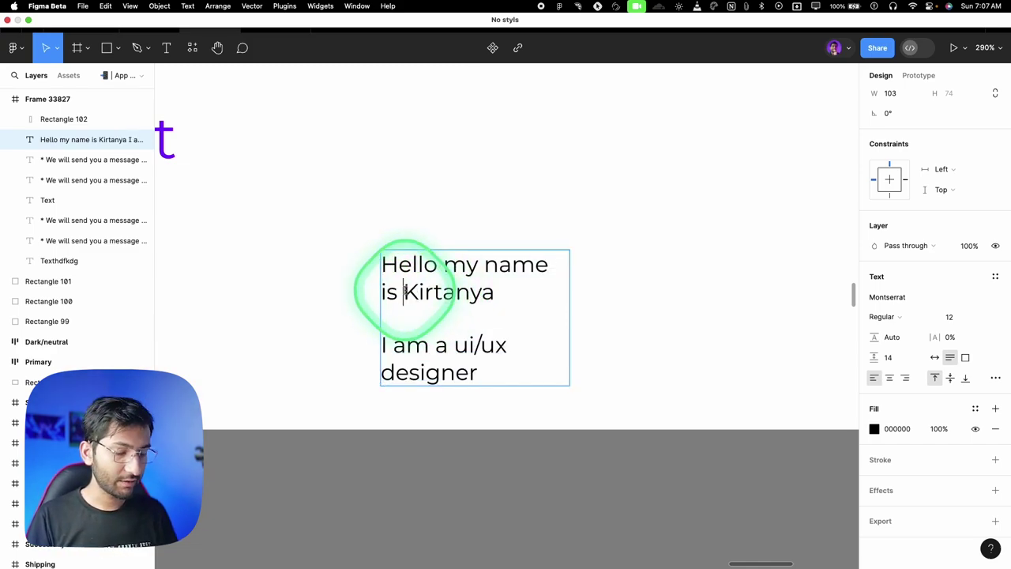
key("Return")
key("Escape")
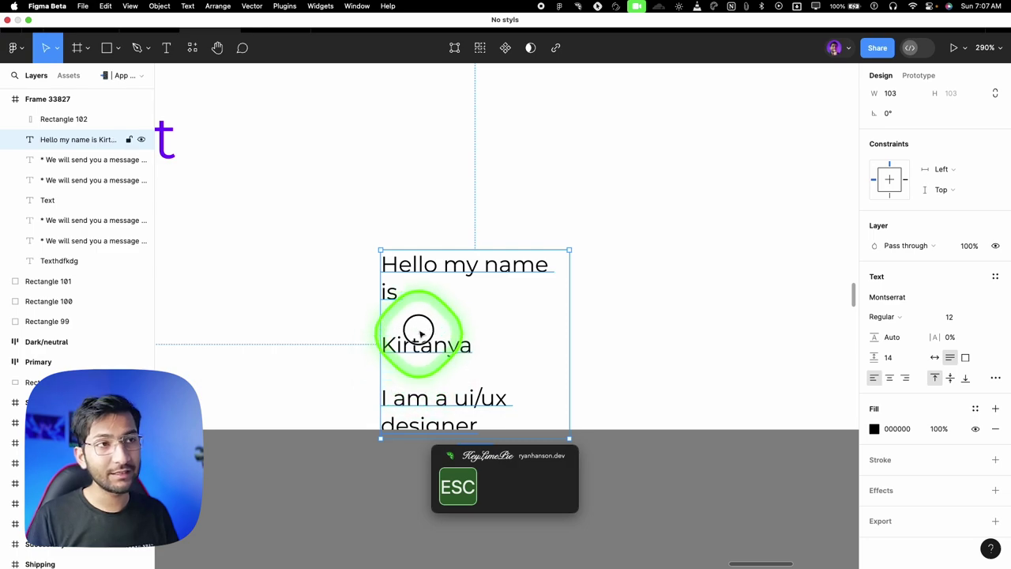
left_click_drag(418, 329, 404, 237)
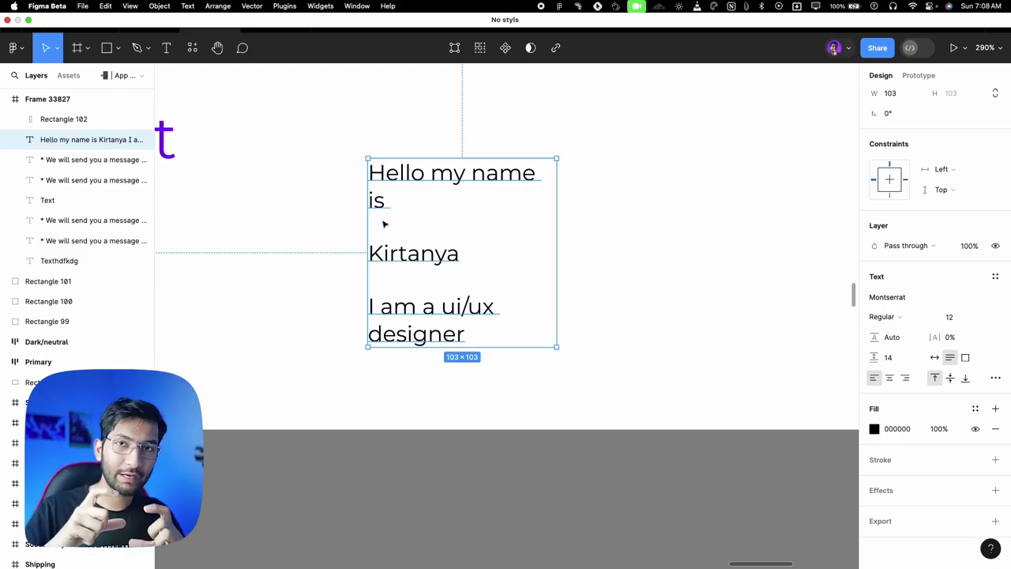
Widen the introduction text box to about 149, and narrow it to about 62 to compare line wrapping.
left_click(411, 322)
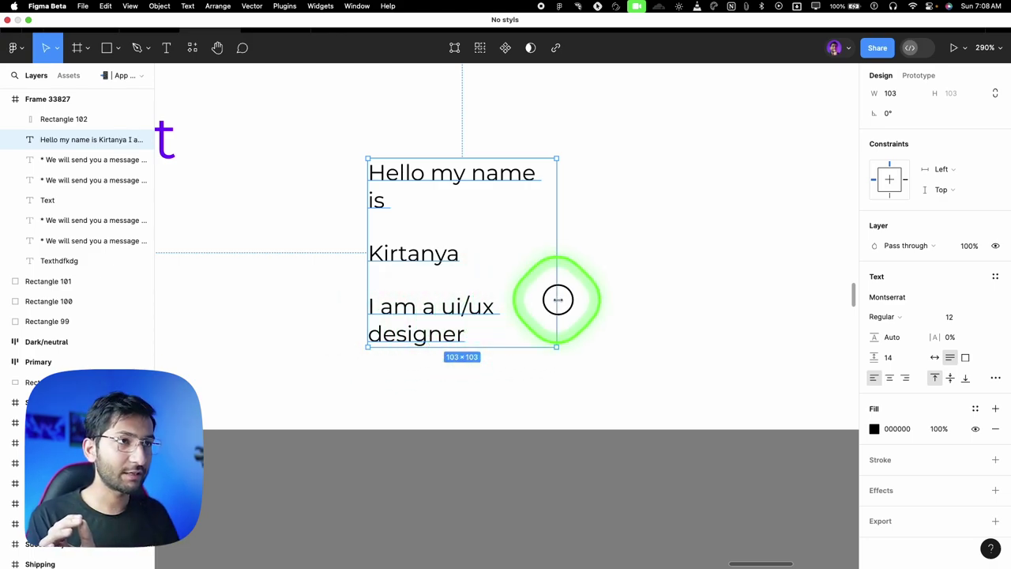
left_click_drag(557, 299, 642, 299)
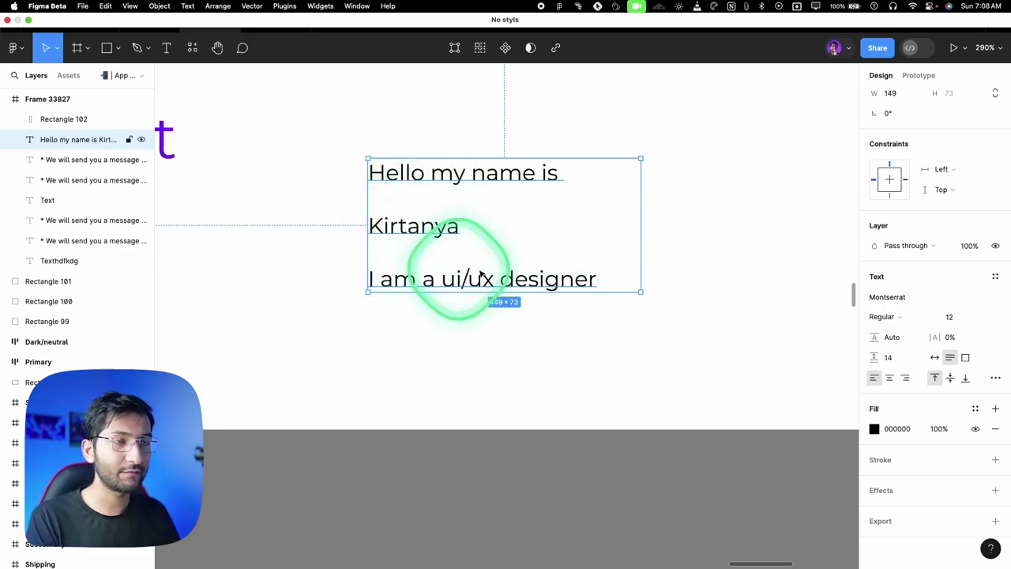
left_click_drag(642, 248, 481, 242)
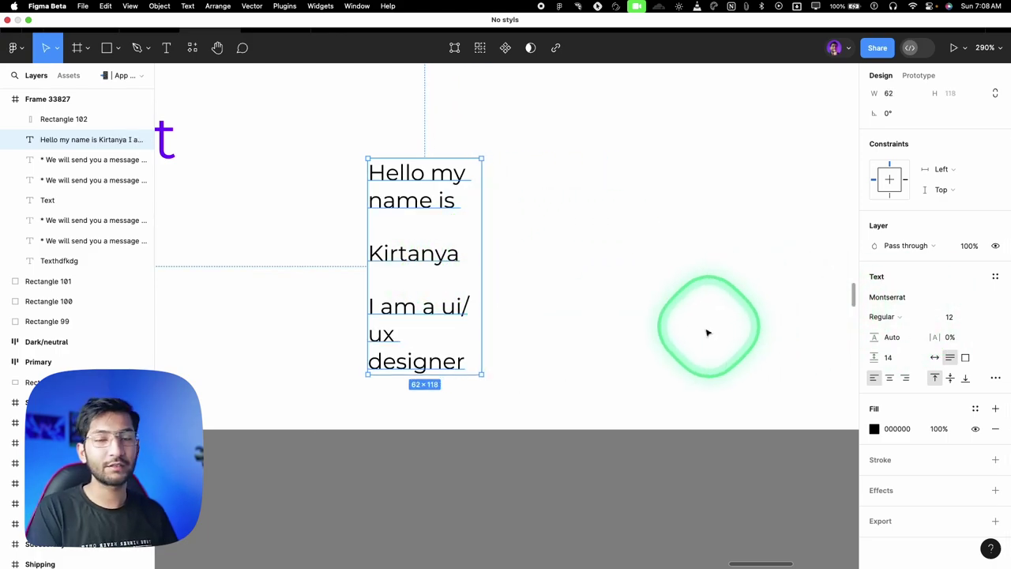
Open the introduction text's type settings and look through the detailed options before returning to the basic ones.
left_click(995, 377)
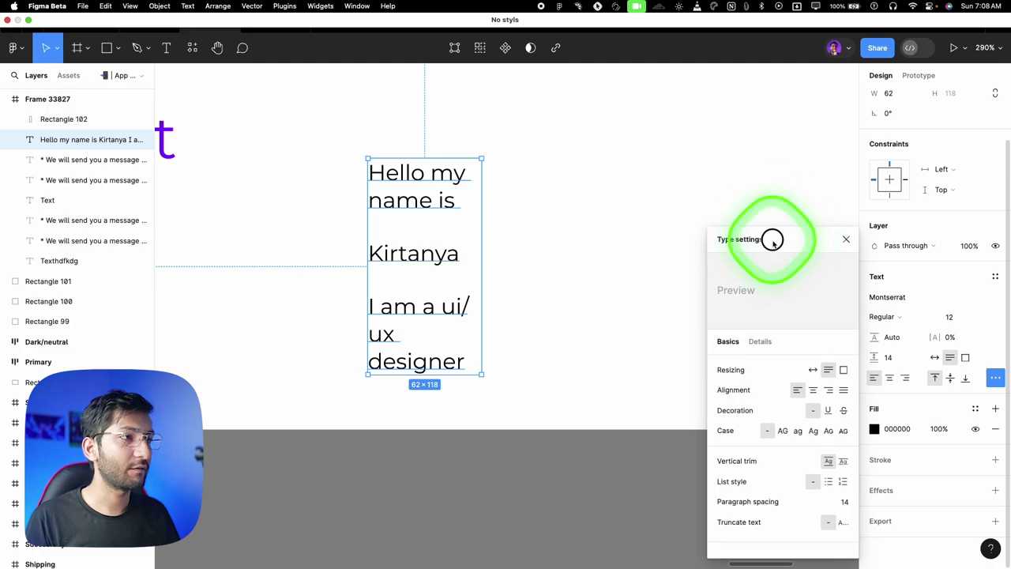
left_click_drag(772, 239, 639, 124)
left_click(625, 224)
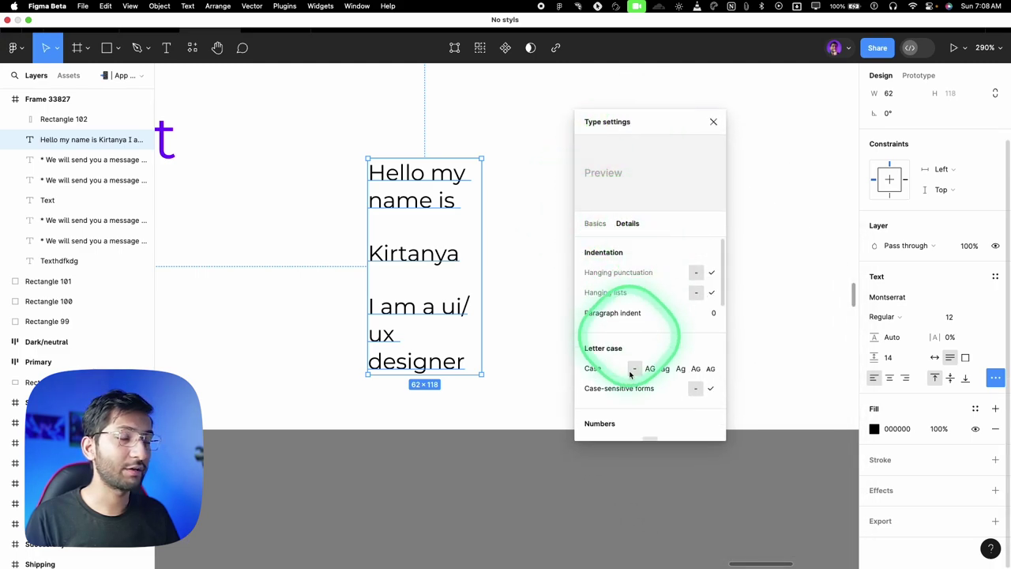
scroll(634, 379, "down", 6)
scroll(636, 385, "down", 3)
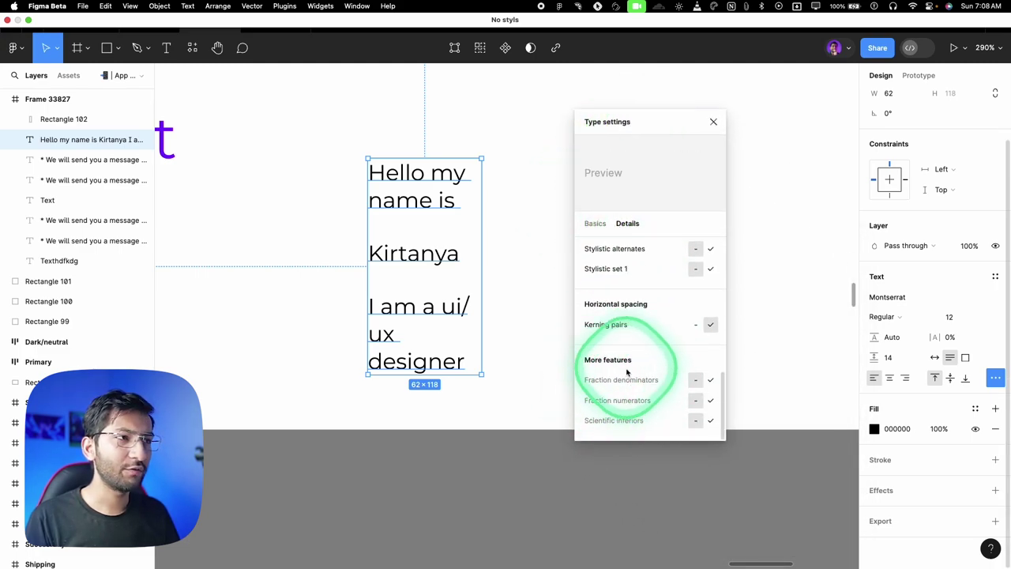
scroll(653, 336, "up", 7)
scroll(652, 332, "up", 4)
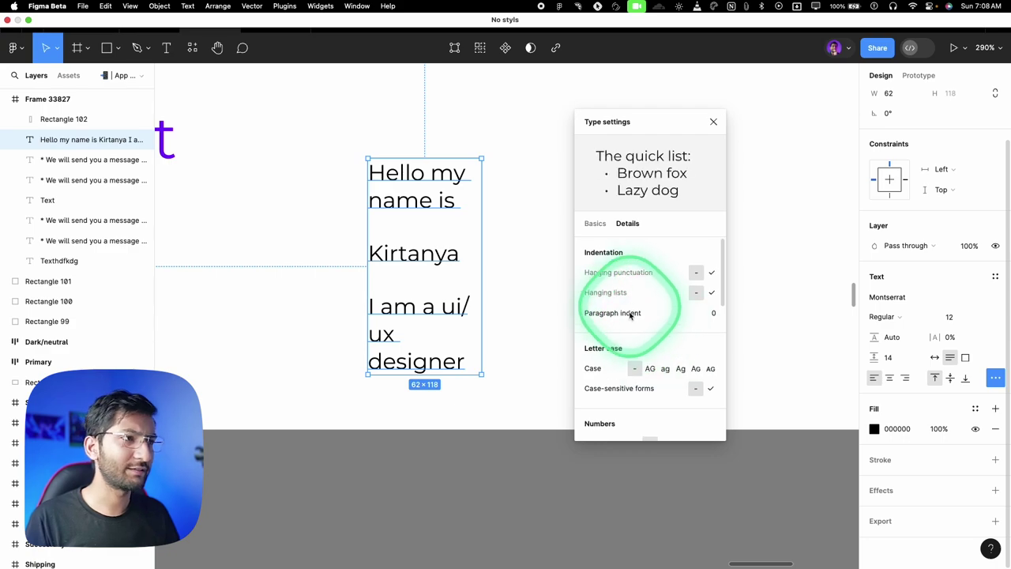
left_click(596, 227)
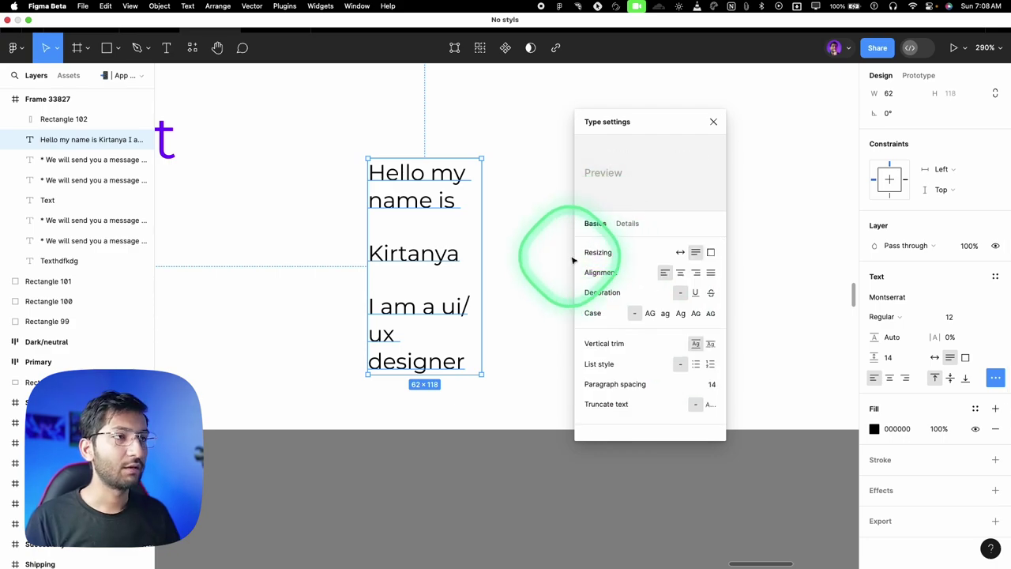
Set the introduction text's alignment to justified and widen its box to about 126.
left_click(710, 272)
left_click_drag(479, 272, 514, 278)
scroll(417, 271, "down", 3)
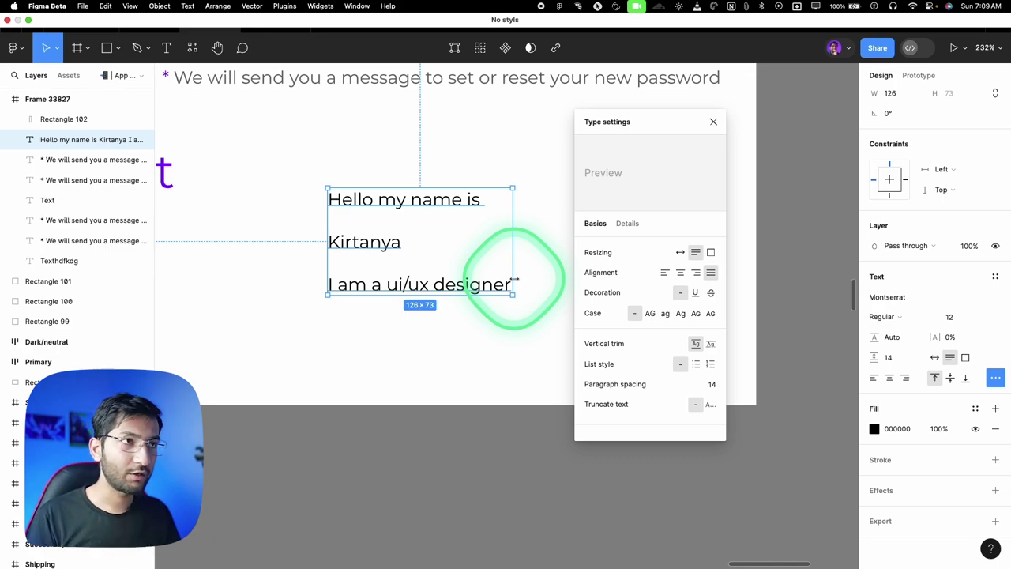
Narrow the introduction text box to about 87, and compare the underline and strikethrough decorations before setting decoration back to none.
left_click_drag(514, 268, 456, 268)
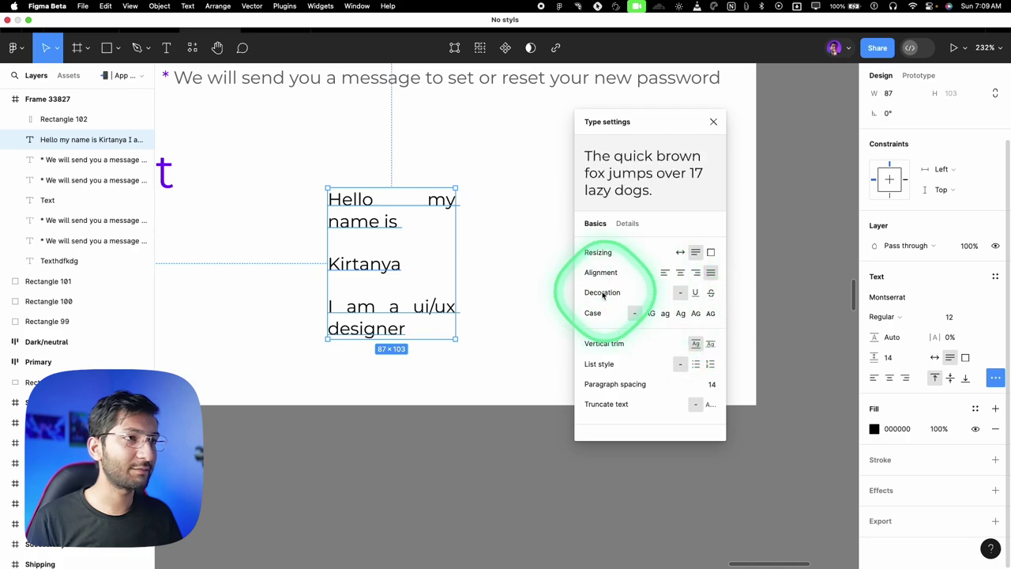
left_click(695, 292)
scroll(345, 213, "up", 5)
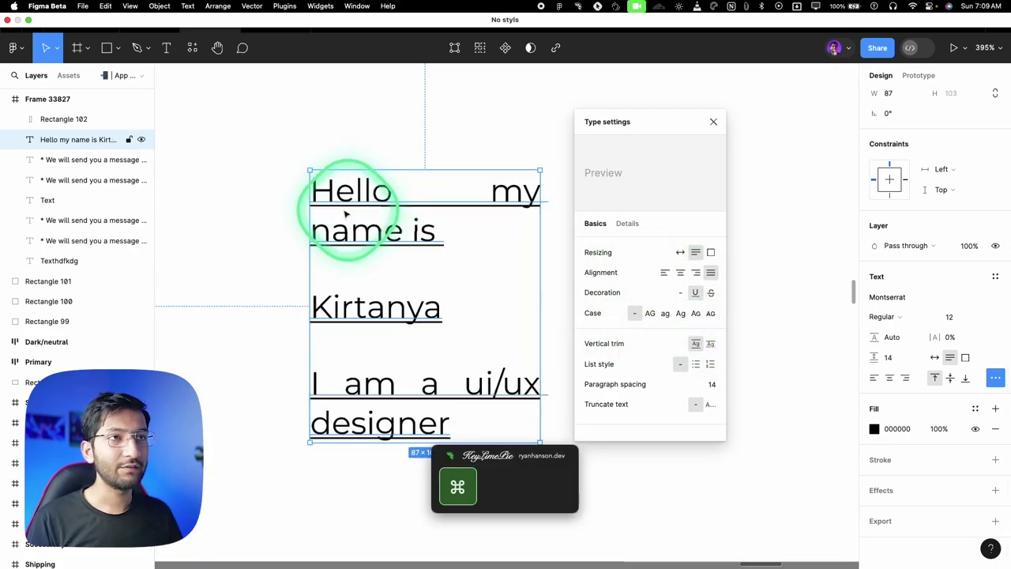
scroll(345, 213, "up", 3)
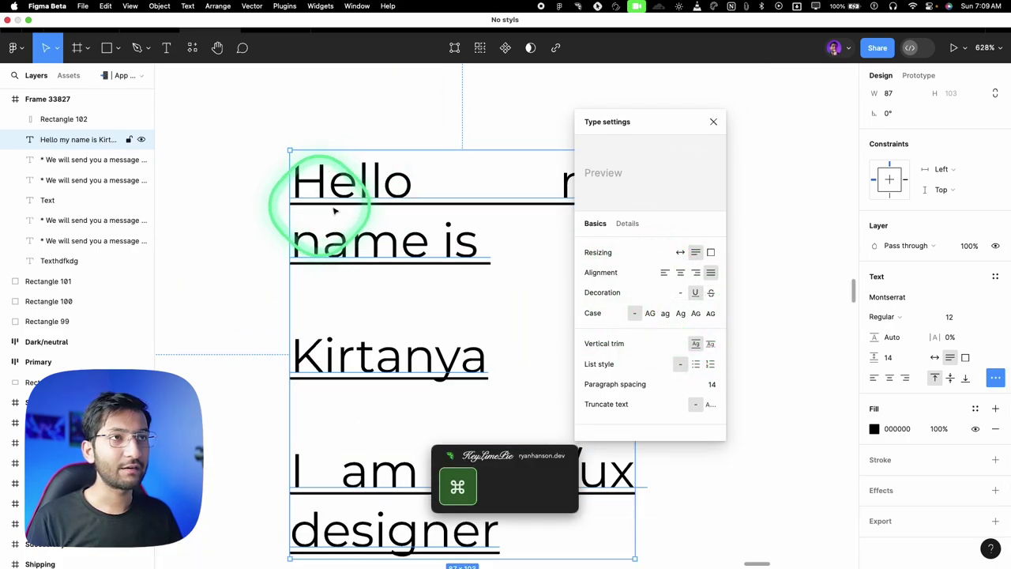
left_click(711, 293)
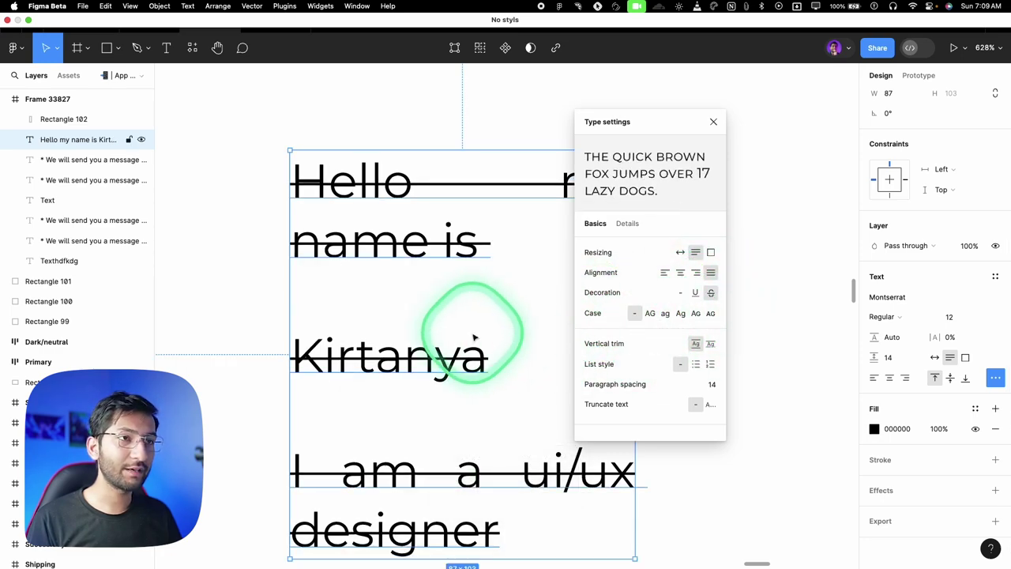
scroll(513, 331, "right", 2)
left_click(679, 293)
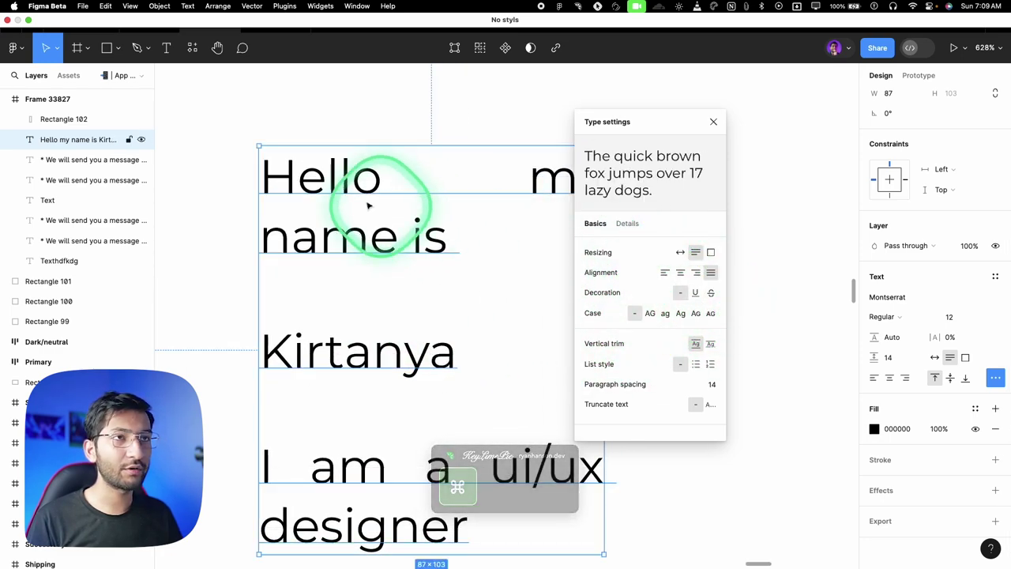
Try uppercase on the introduction text and set its case to lowercase.
left_click(649, 313)
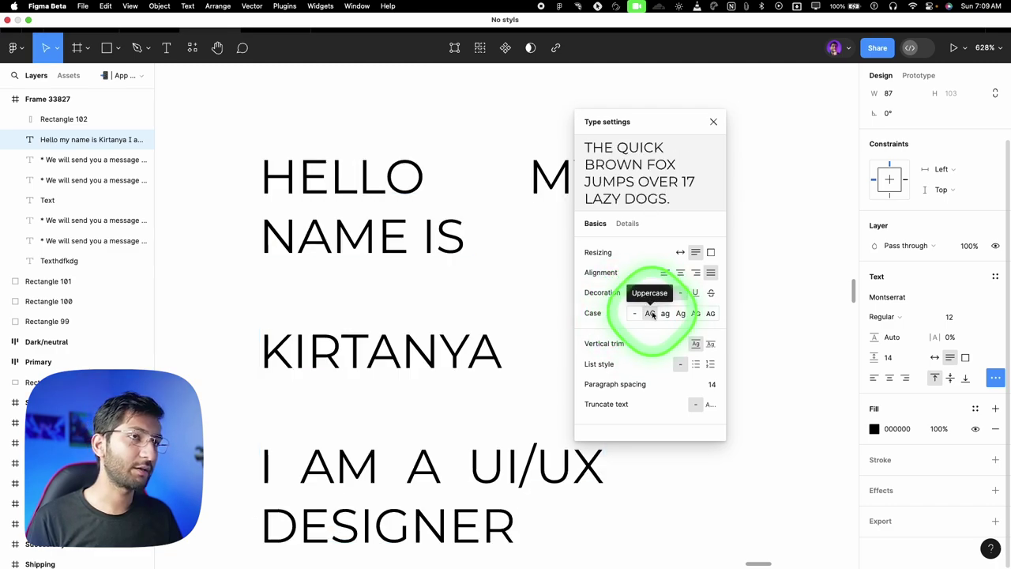
scroll(460, 266, "right", 2)
scroll(402, 264, "down", 3)
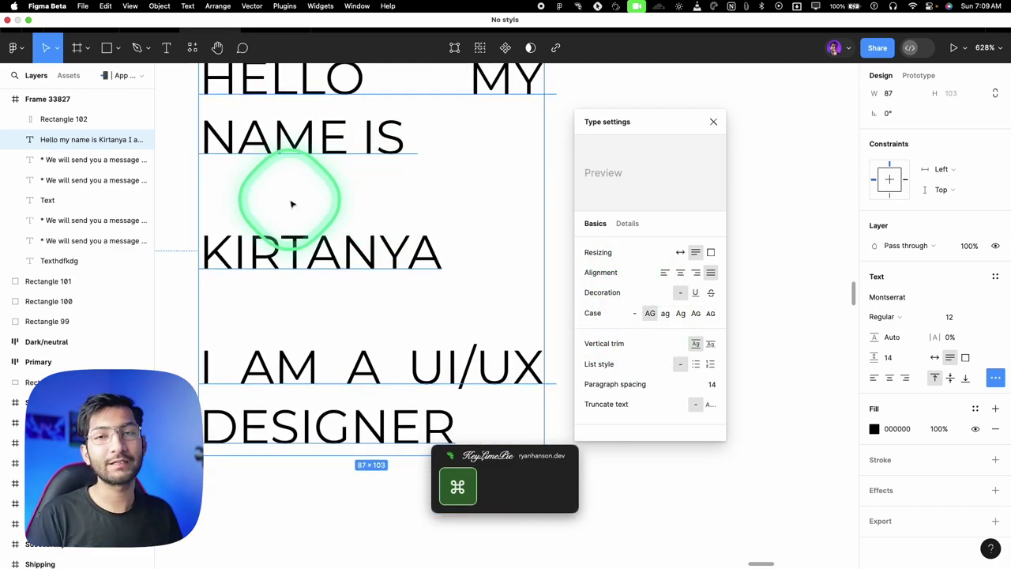
left_click(666, 313)
scroll(442, 300, "down", 3)
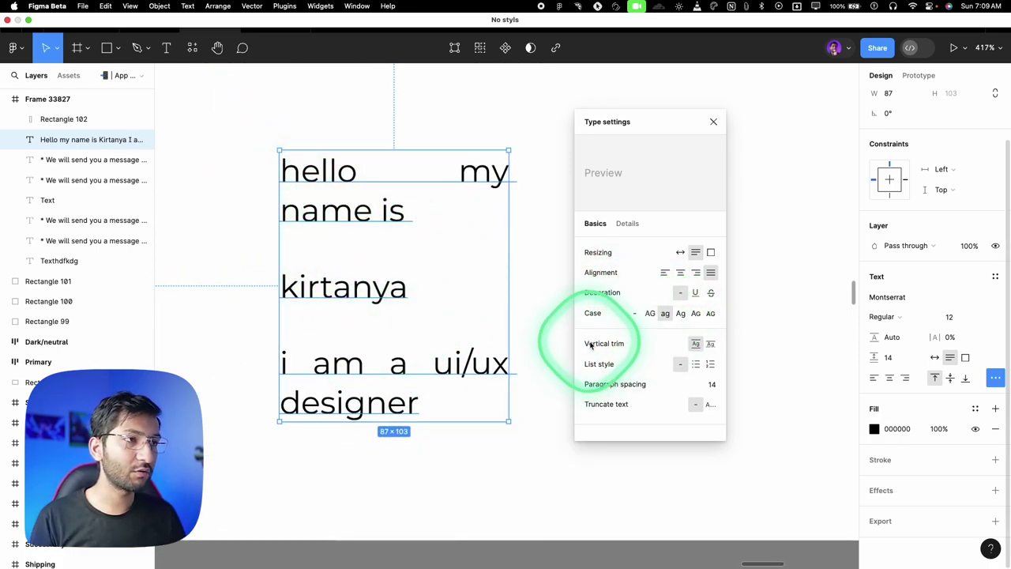
Try the cap height to baseline vertical trim on the introduction text and undo it.
left_click(710, 344)
key("super+z")
scroll(478, 254, "down", 3)
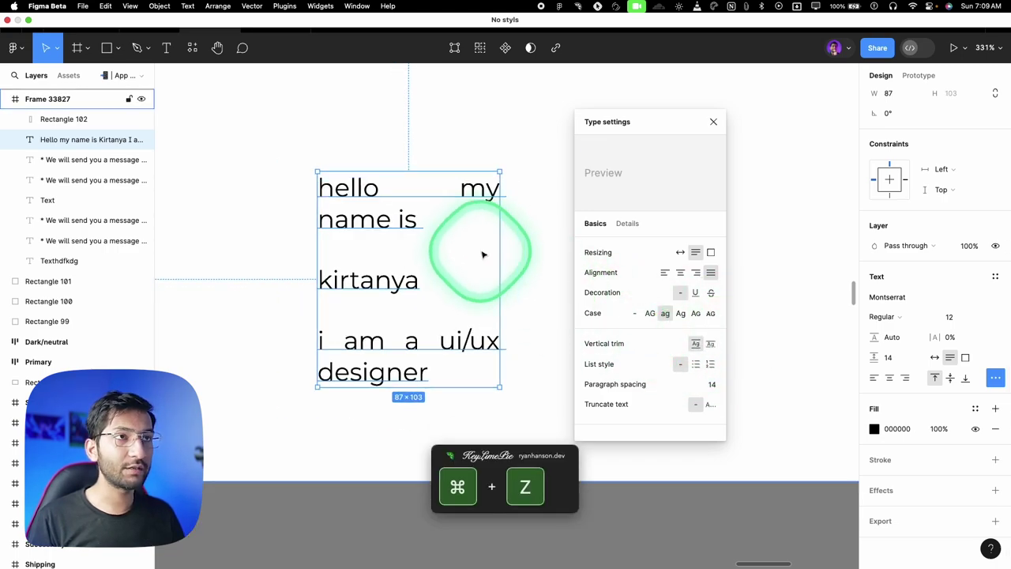
Add a separate text layer reading "Text" beside the introduction and set its vertical trim to cap height to baseline.
scroll(336, 235, "up", 5)
key("t")
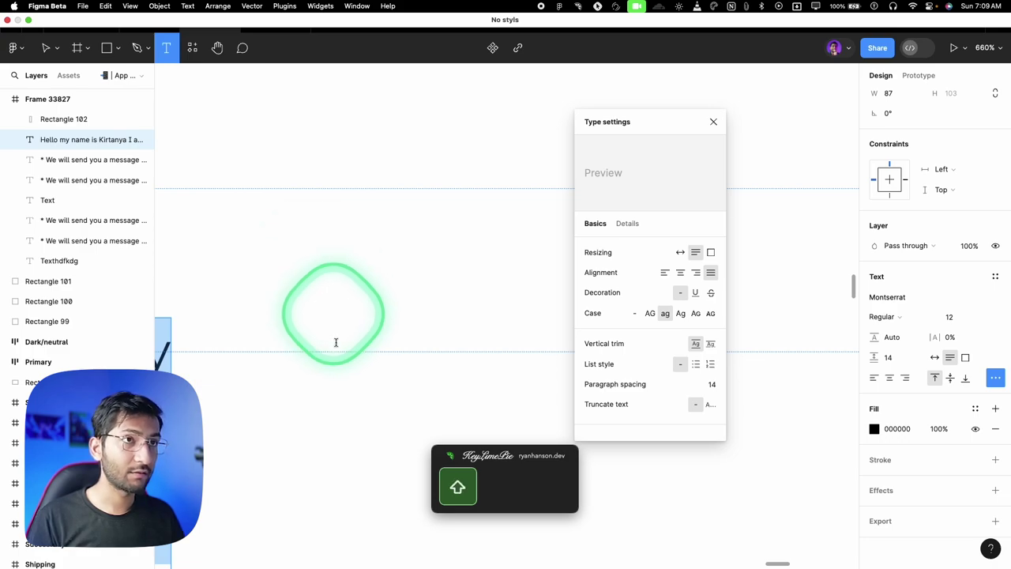
left_click(348, 419)
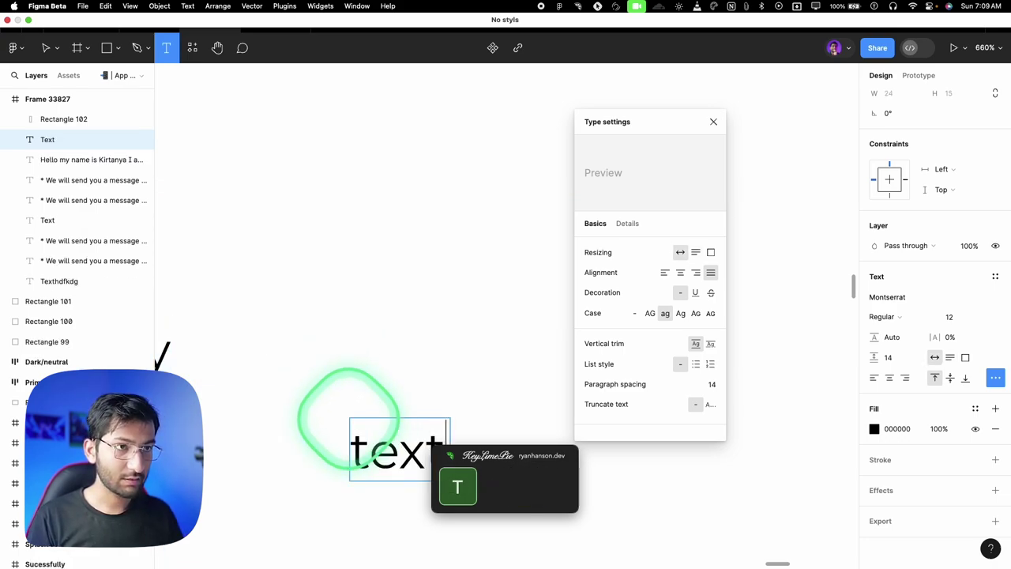
key("Escape")
scroll(363, 410, "up", 10)
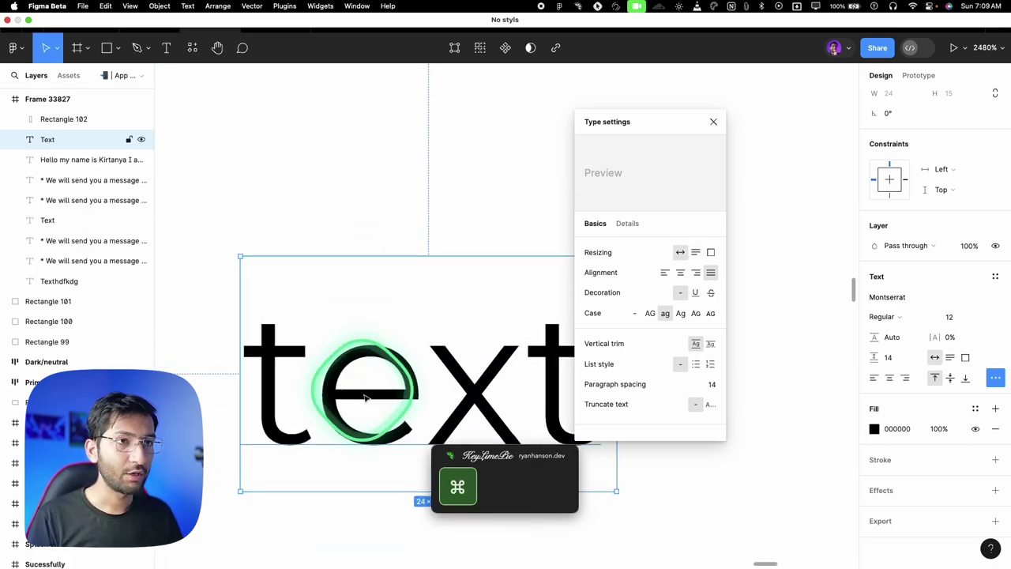
scroll(261, 282, "down", 3)
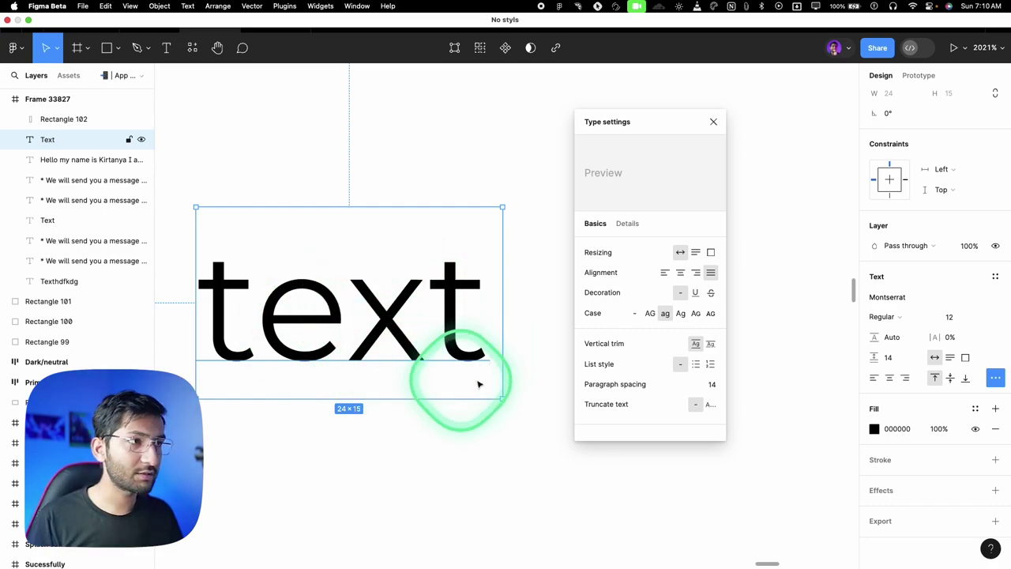
left_click(711, 344)
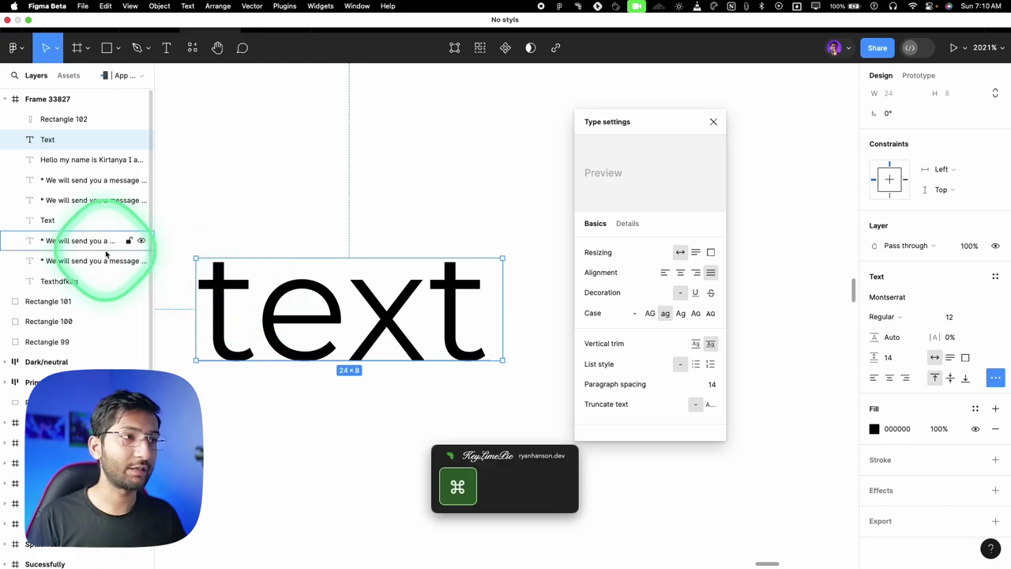
Format the introduction text as a bulleted list.
scroll(384, 226, "down", 10)
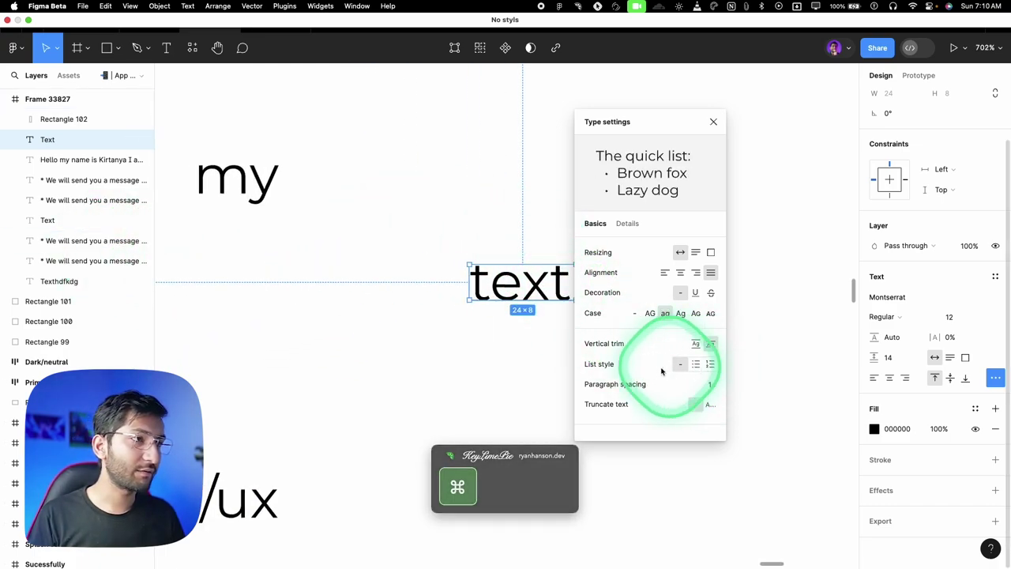
scroll(406, 318, "down", 5)
left_click(361, 261)
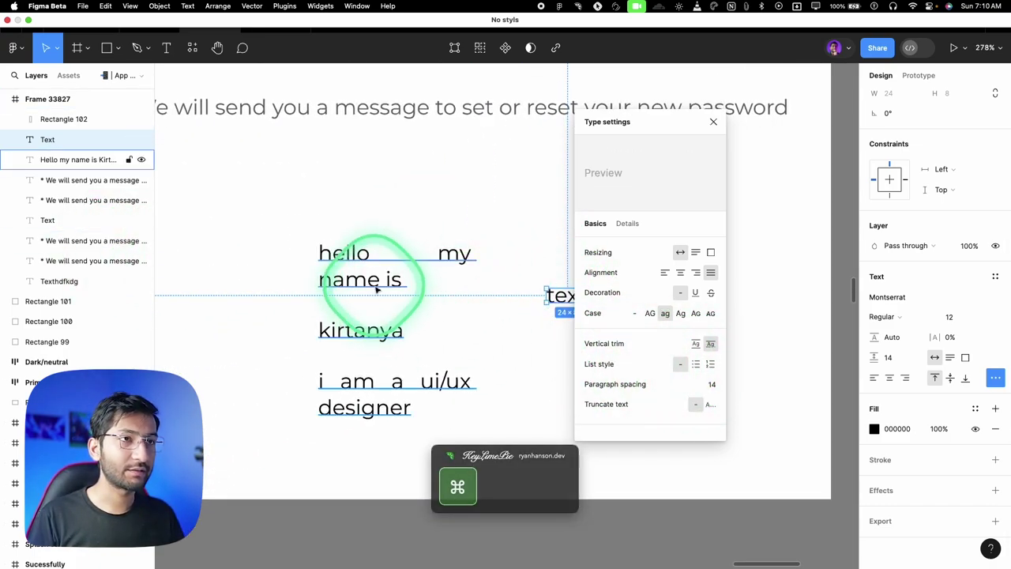
left_click(686, 365)
left_click(428, 320)
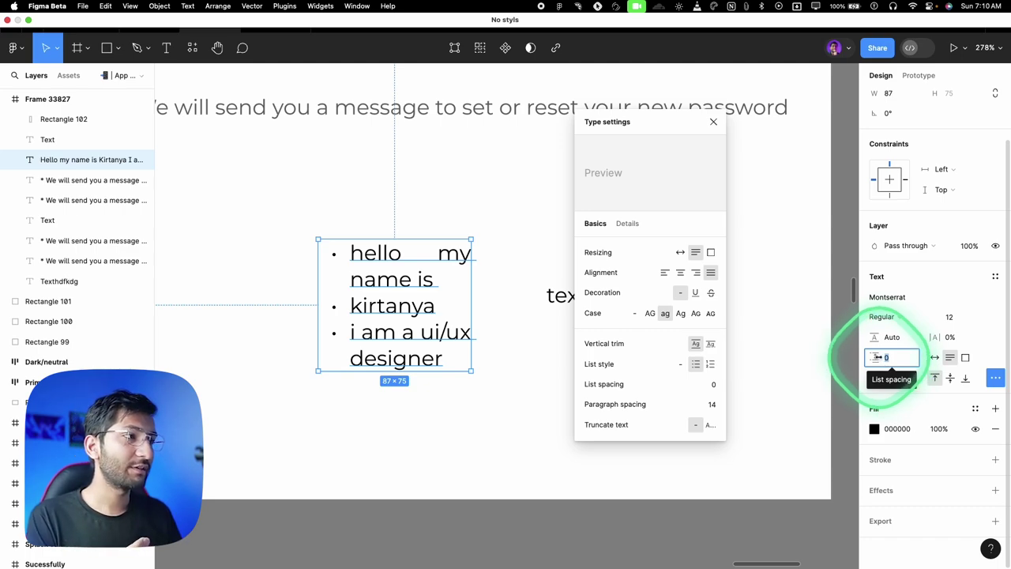
Set the introduction list's spacing to 15 and change its style to a numbered list.
left_click_drag(875, 356, 894, 357)
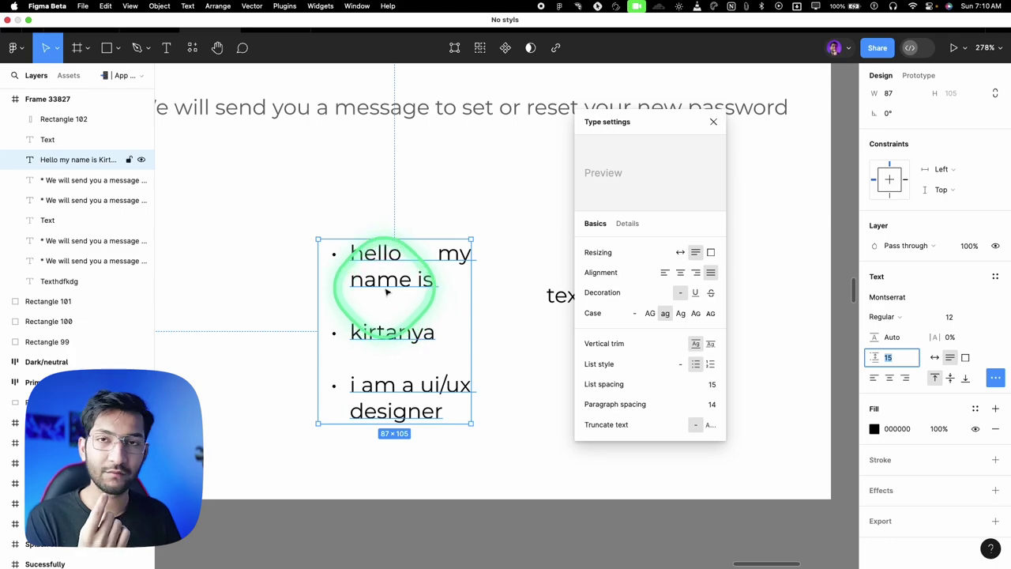
left_click(698, 364)
key("super+z")
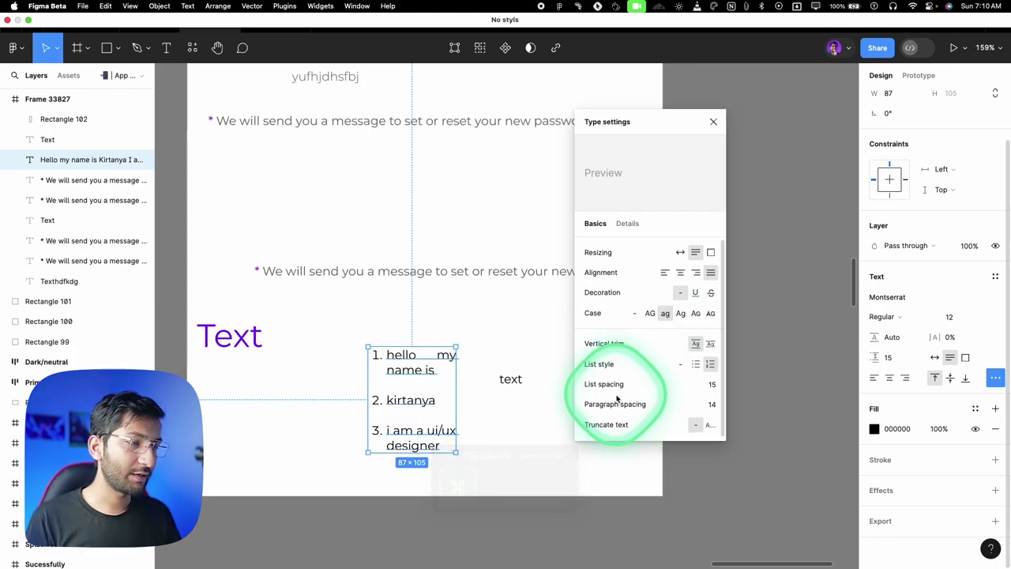
Move the lower password-message text up beneath the other password message and narrow its box to about 370.
left_click(435, 266)
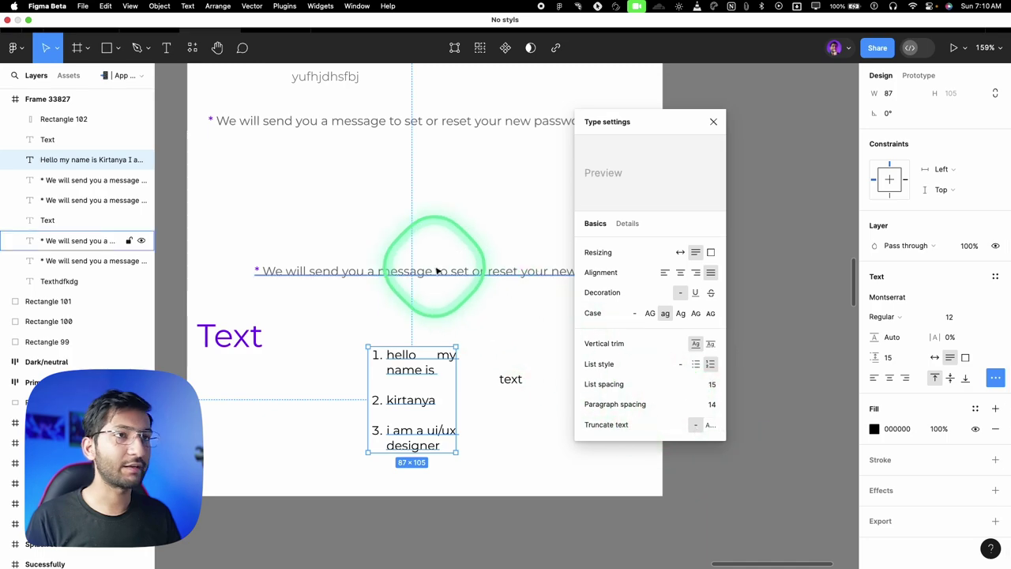
scroll(426, 300, "up", 2)
left_click_drag(422, 316, 371, 211)
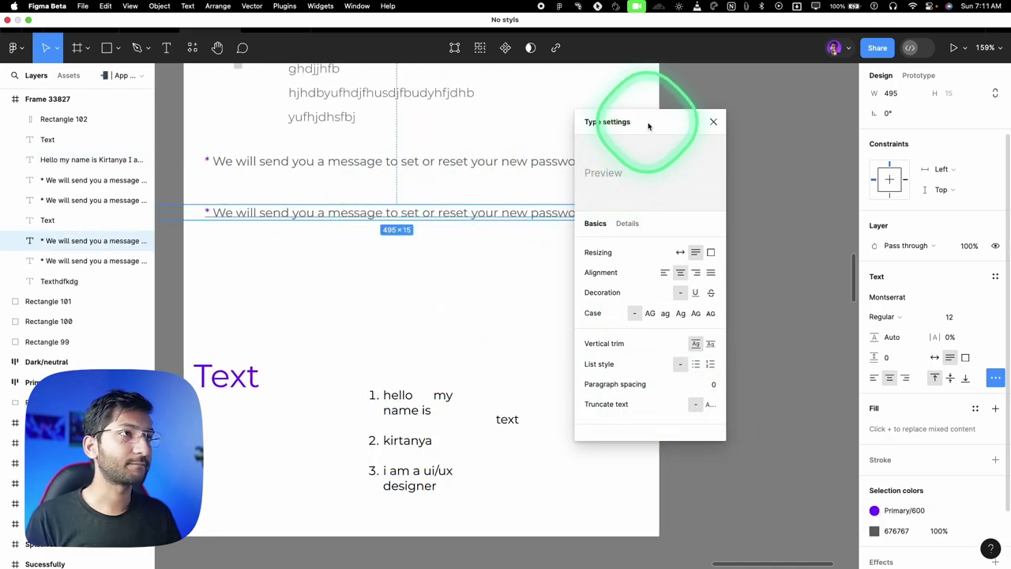
left_click_drag(650, 124, 794, 198)
left_click_drag(649, 213, 588, 225)
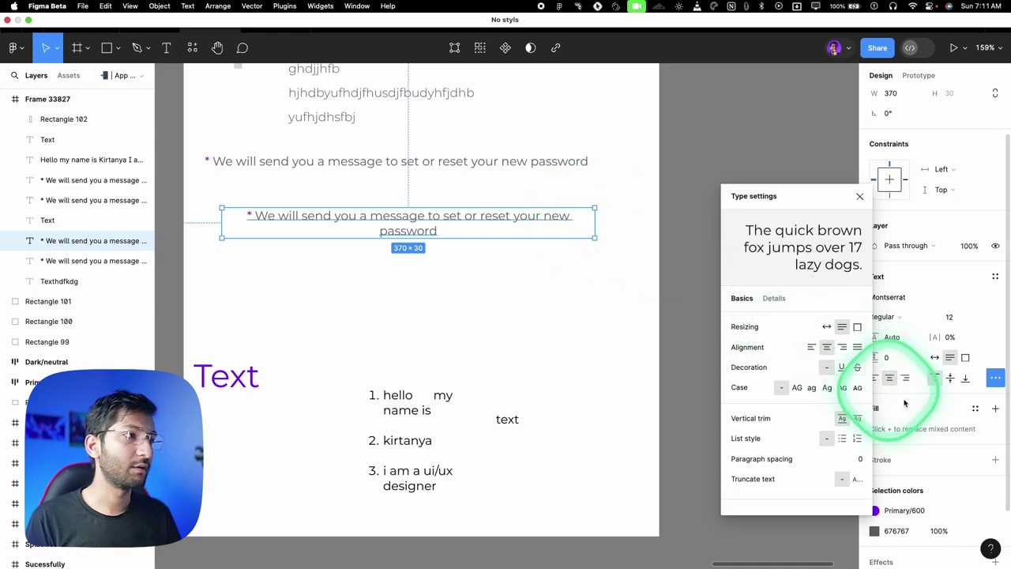
Left-align the lower password-message text and narrow its box to about 286.
left_click_drag(797, 203, 746, 185)
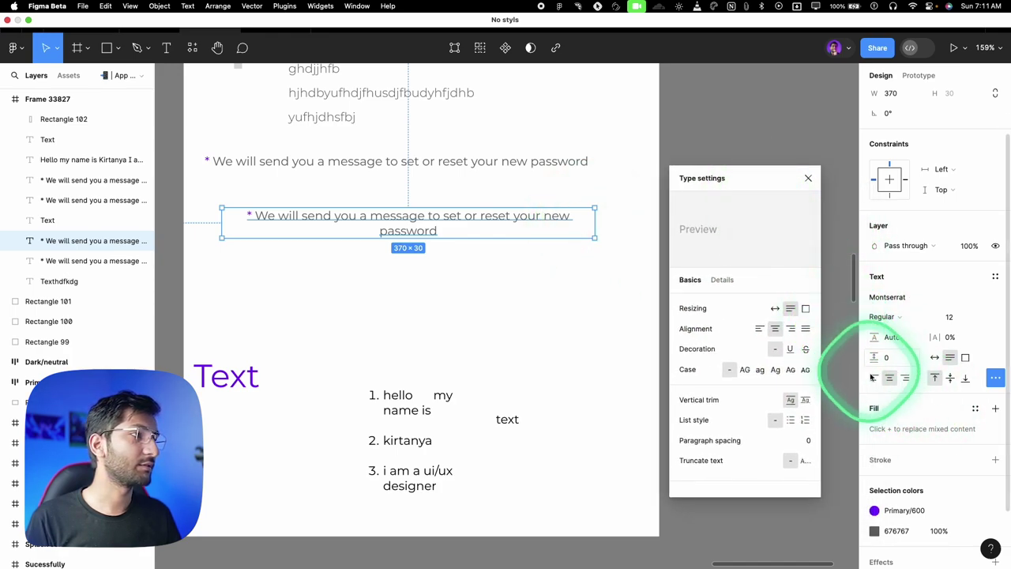
left_click(872, 377)
left_click_drag(591, 217, 527, 221)
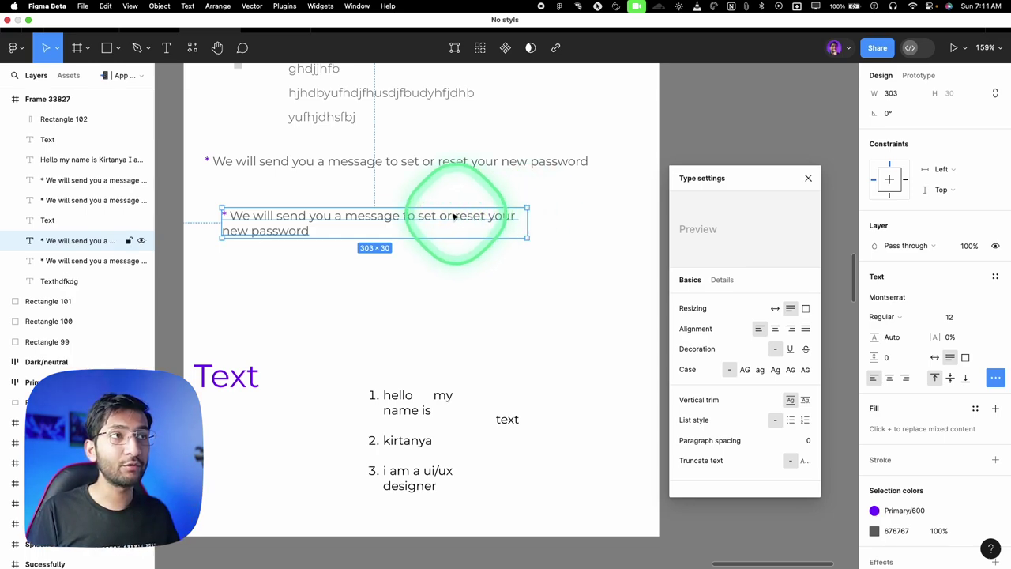
mouse_move(525, 221)
left_mouse_down()
mouse_move(578, 216)
mouse_move(510, 218)
left_mouse_up()
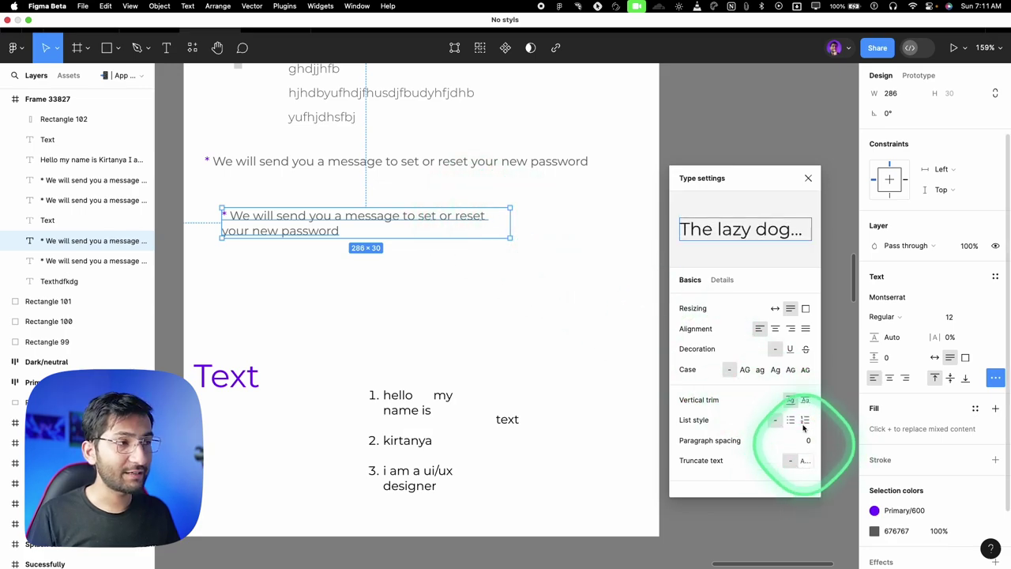
Turn on truncation for the lower password-message text, narrow its box to about 211, and check its full wording in edit mode.
left_click_drag(699, 188, 609, 43)
left_click(699, 358)
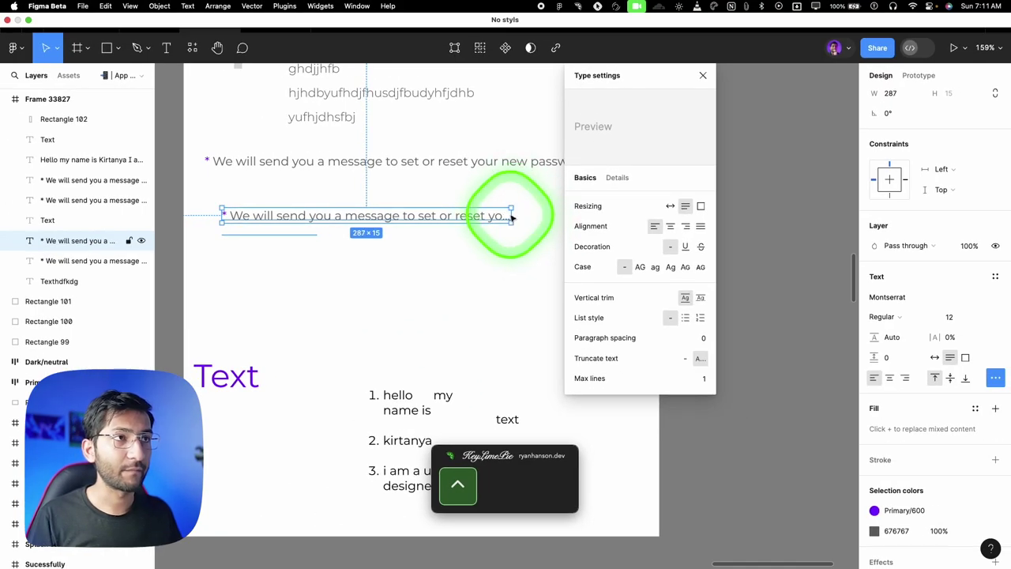
left_click_drag(513, 215, 435, 215)
double_click(369, 217)
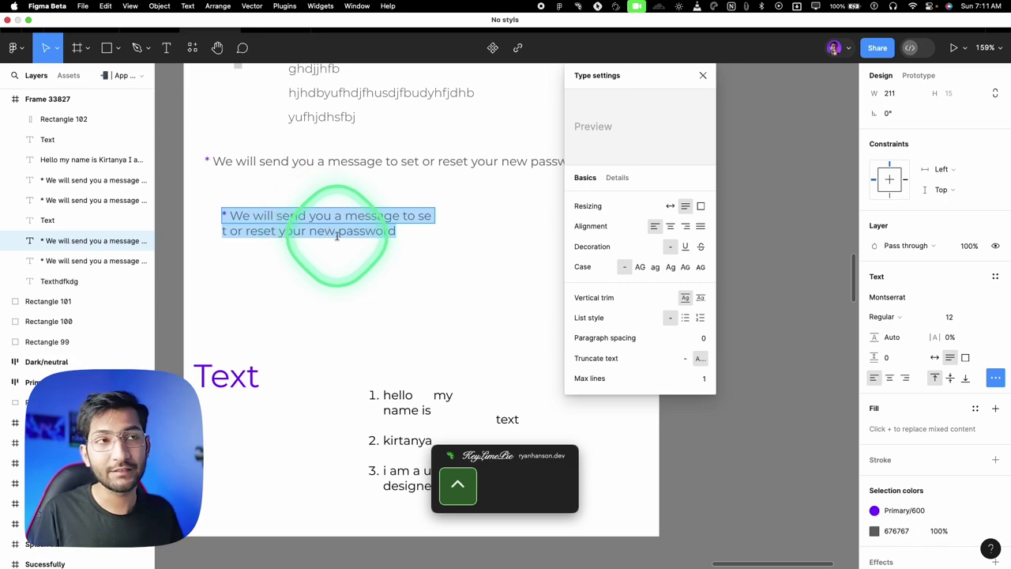
key("Escape")
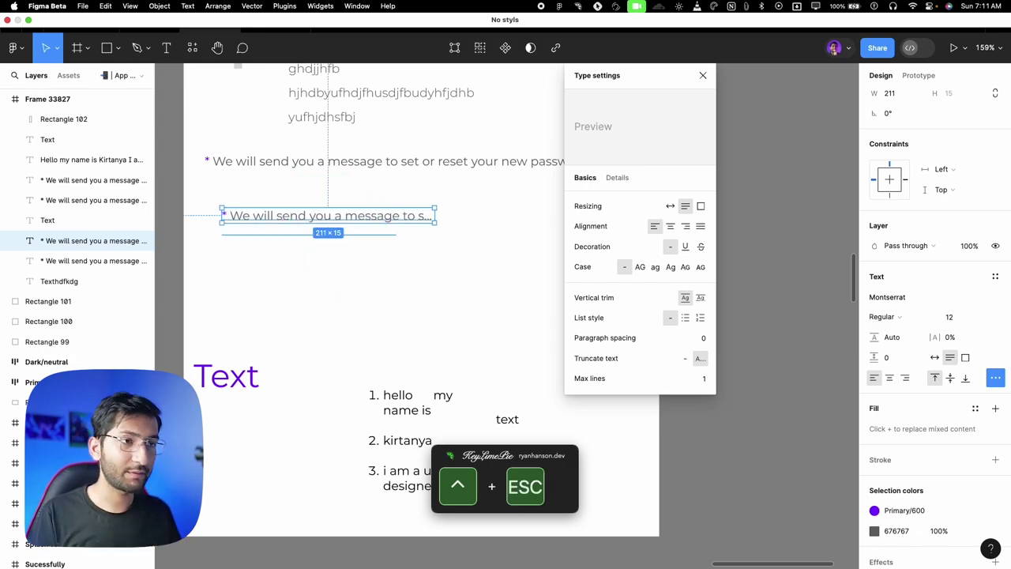
key("Escape")
Set the maximum lines of the truncated password-message text to 2 in its type settings.
left_click(347, 217)
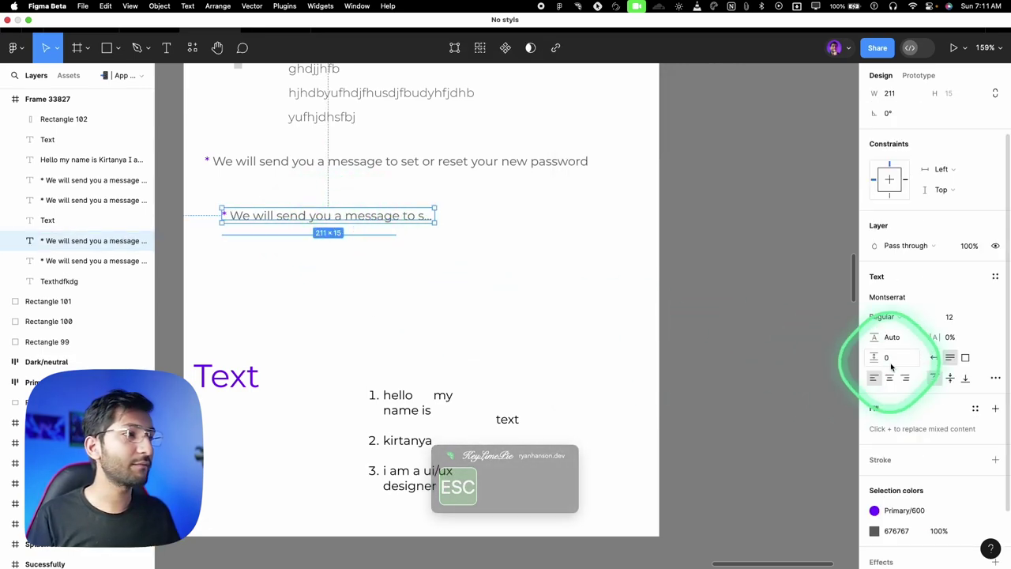
left_click(995, 378)
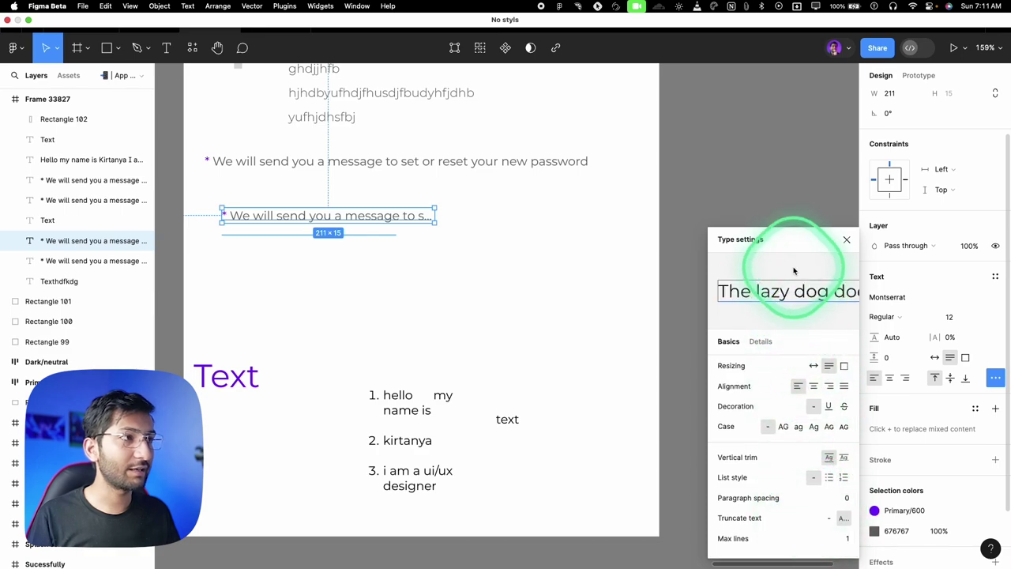
left_click_drag(789, 239, 685, 89)
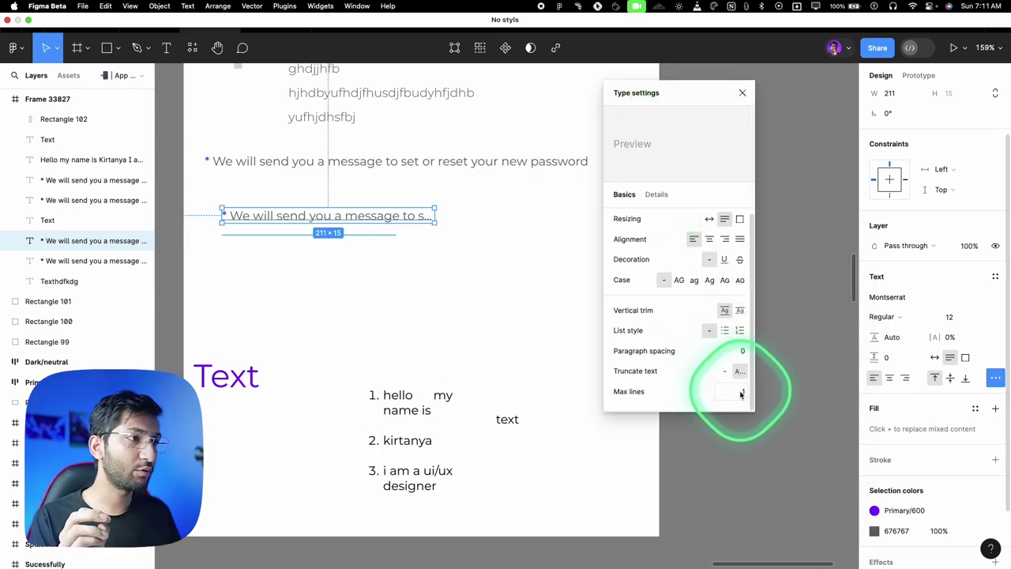
type("2")
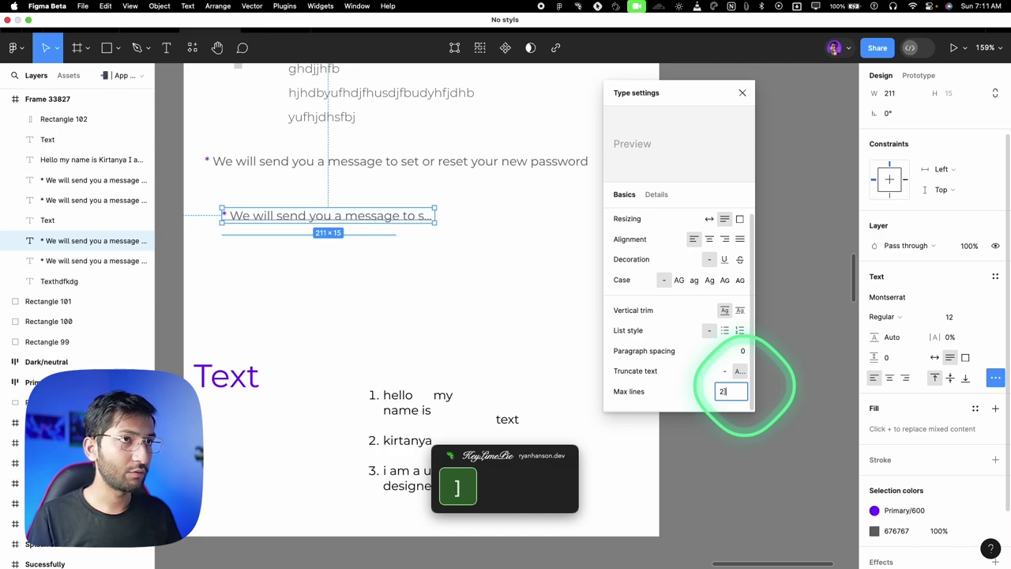
type("]")
key("BackSpace")
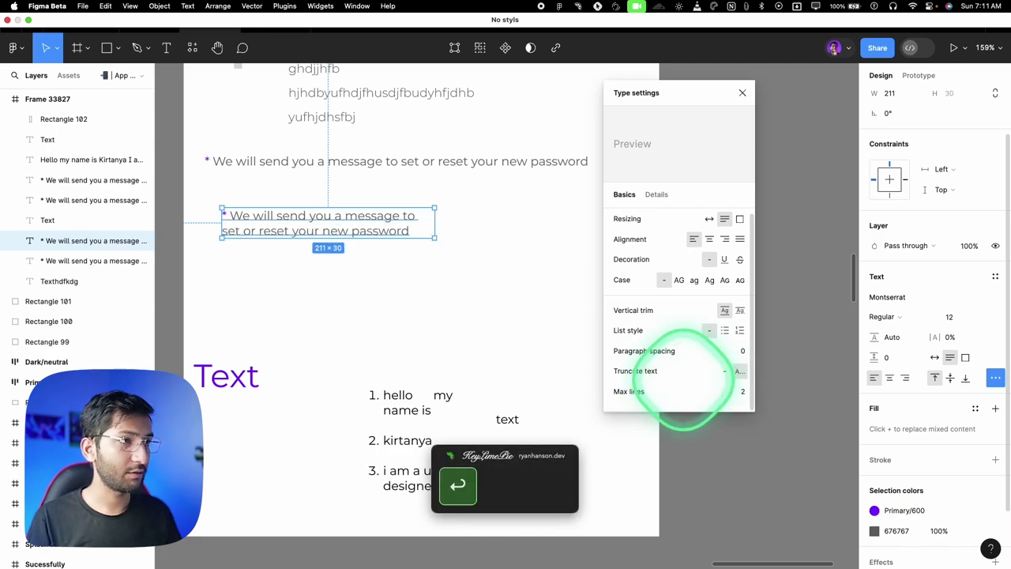
Narrow the two-line truncated password-message box to about 160.
scroll(225, 232, "up", 1)
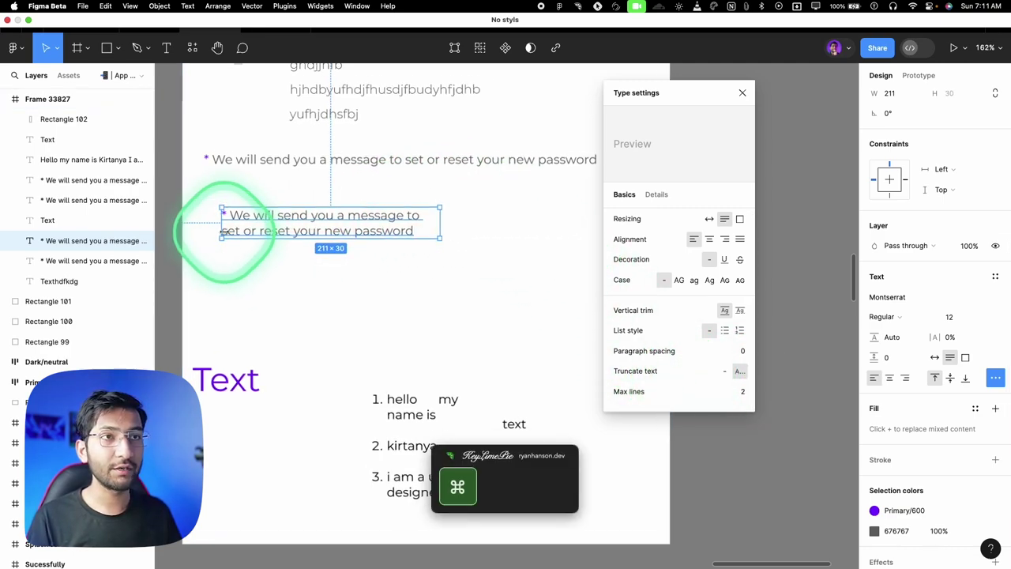
scroll(225, 232, "up", 3)
left_click_drag(484, 220, 430, 220)
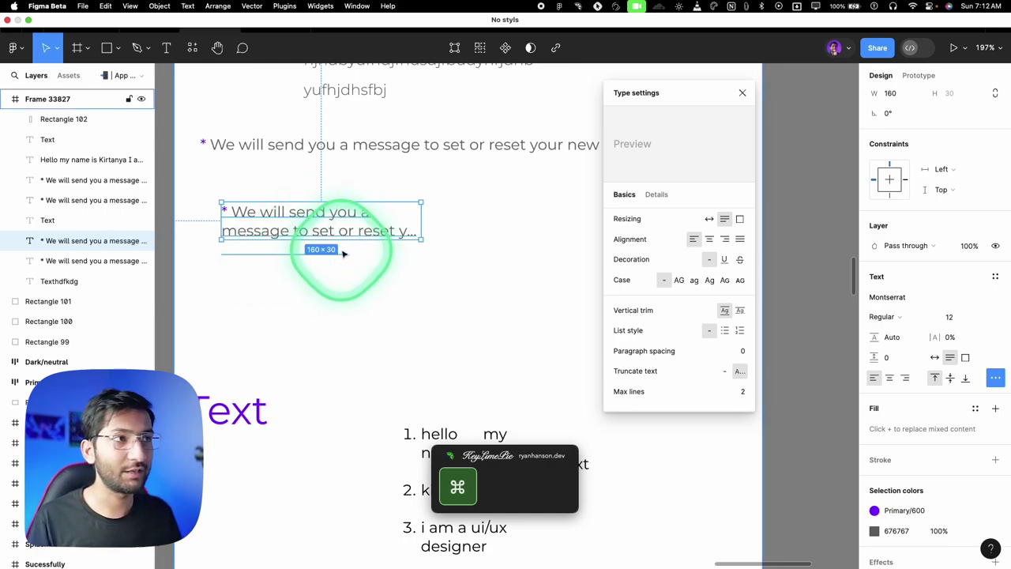
Close the type settings of the truncated password-message text and deselect it.
scroll(355, 237, "down", 5)
left_click(745, 93)
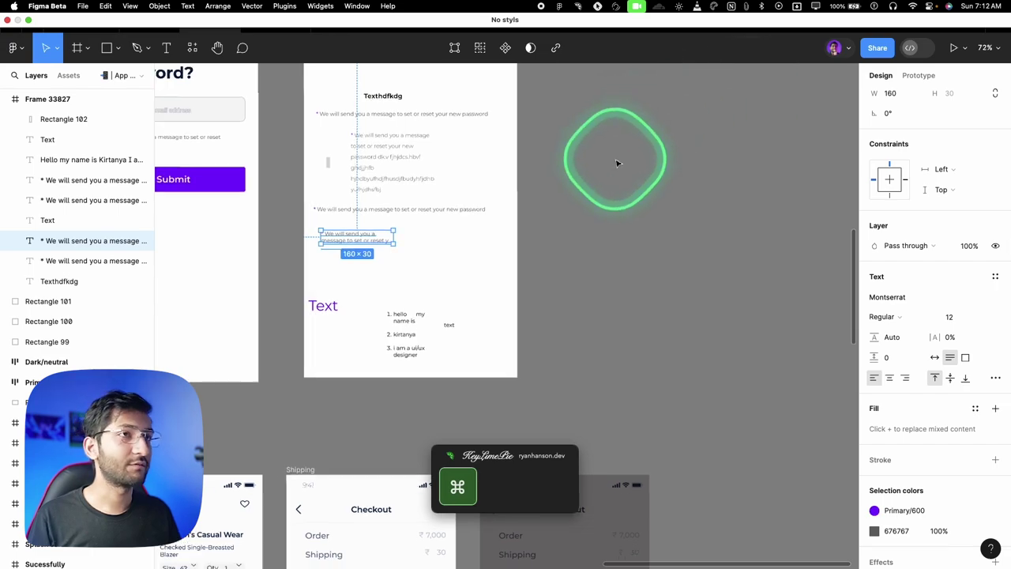
scroll(616, 163, "down", 3)
left_click(609, 203)
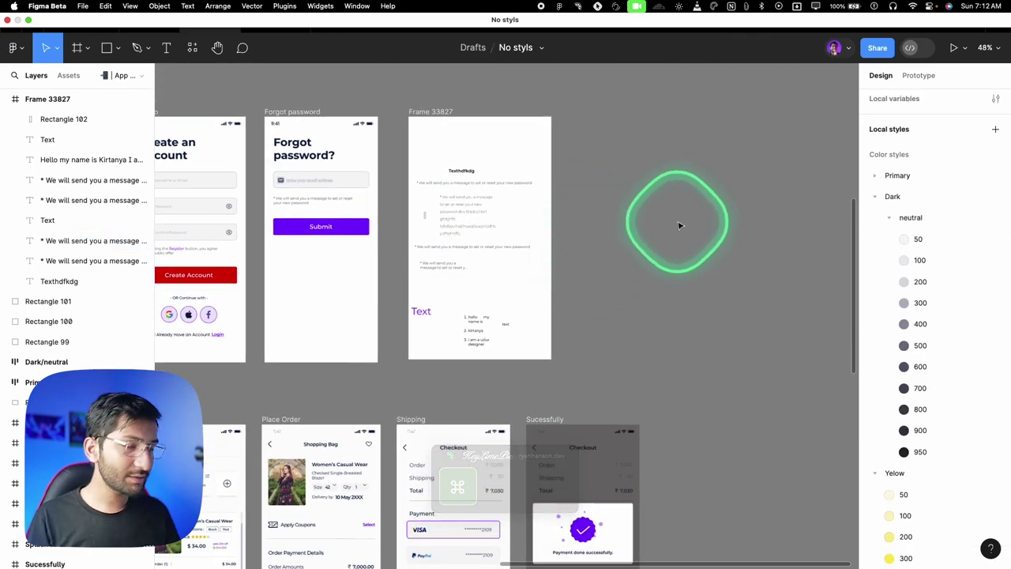
Collapse the neutral, Dark and Yelow groups in the local color styles list.
scroll(631, 261, "right", 3)
scroll(632, 260, "up", 1)
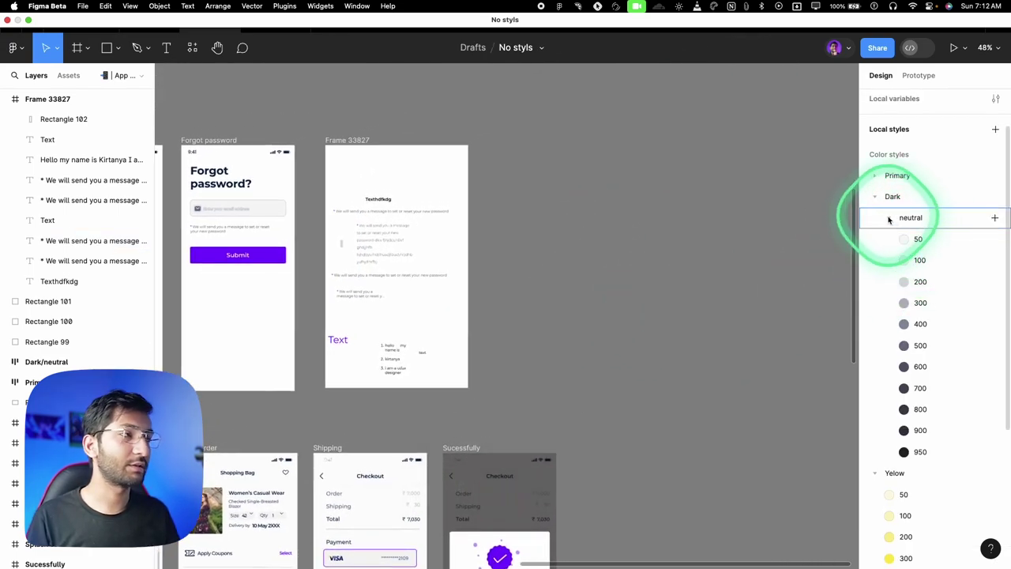
left_click(889, 219)
left_click(875, 197)
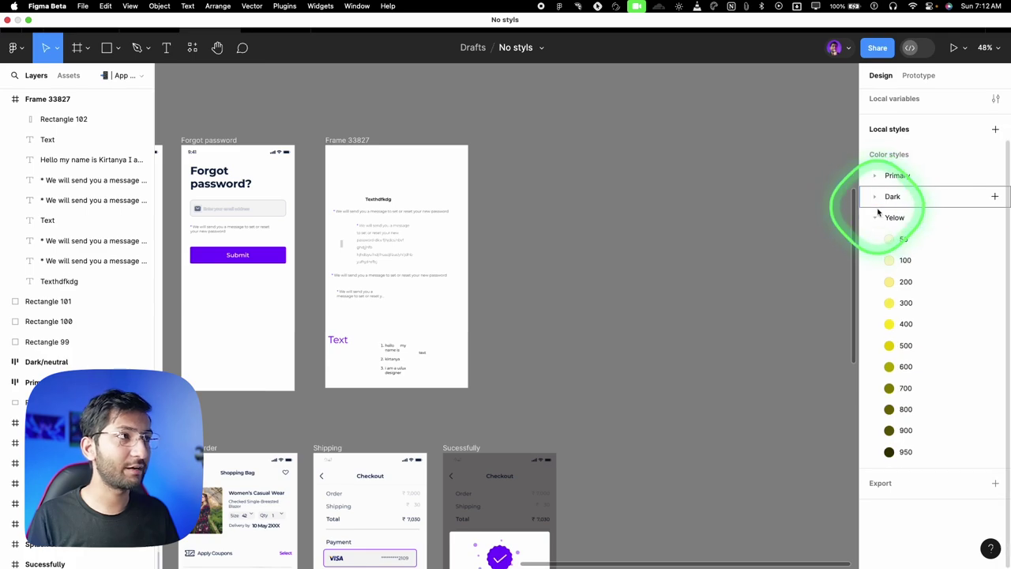
left_click(877, 219)
scroll(532, 197, "right", 3)
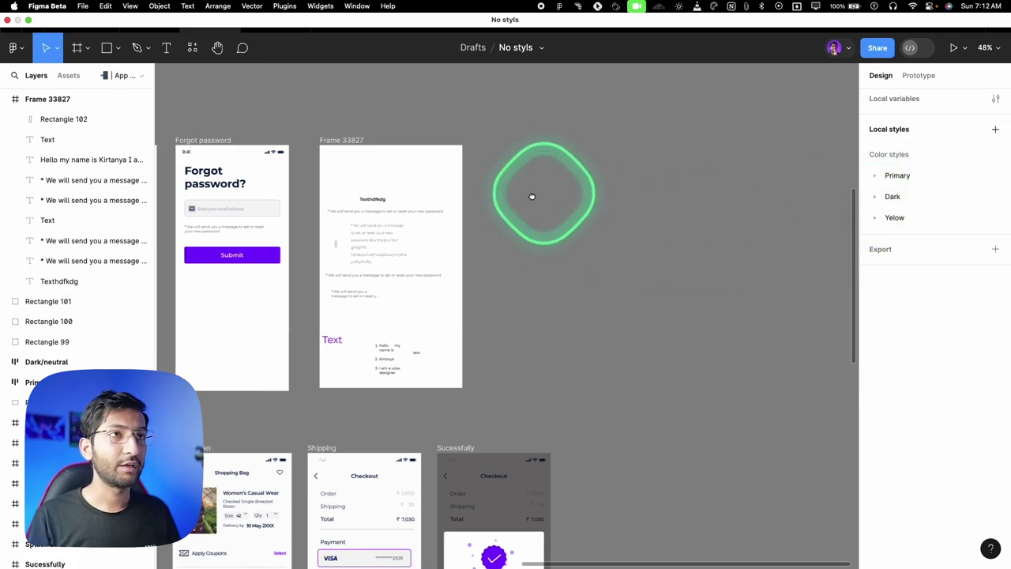
scroll(316, 189, "up", 1)
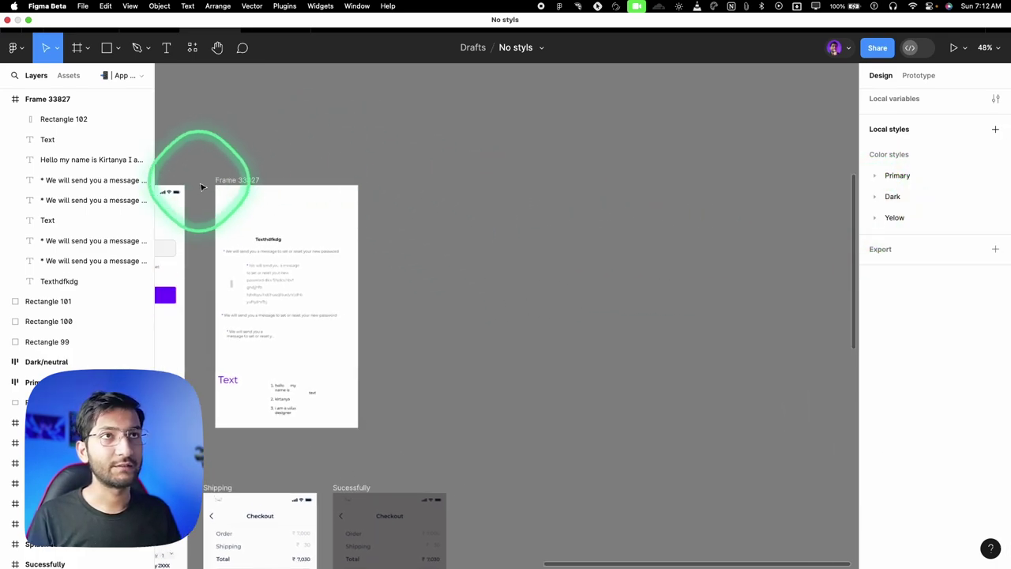
Clear the old plugin search, run the recent plugin "StyleList – text and color styles" and reposition its window.
left_click(191, 57)
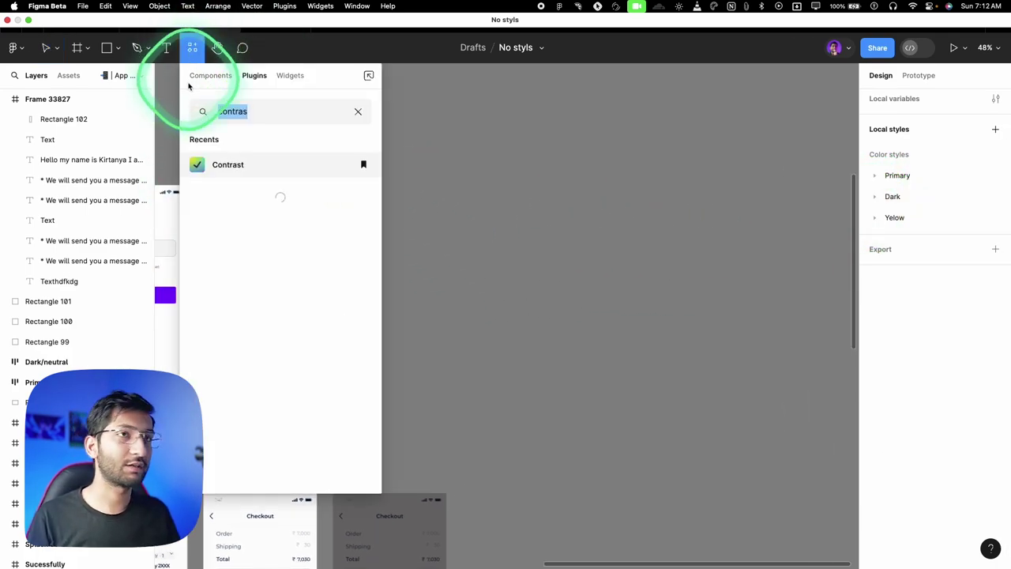
left_click(359, 111)
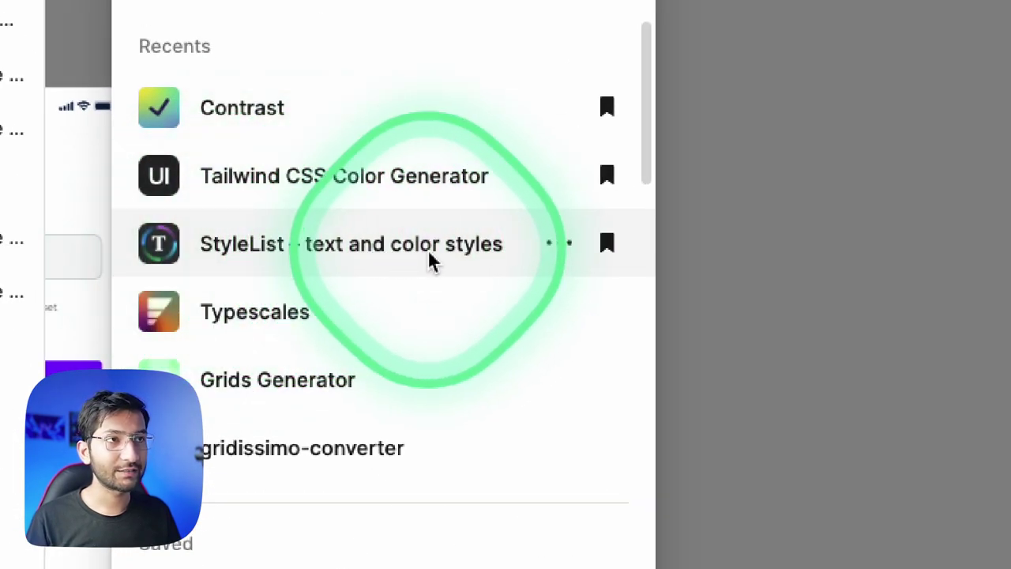
key("ctrl")
left_click(297, 248)
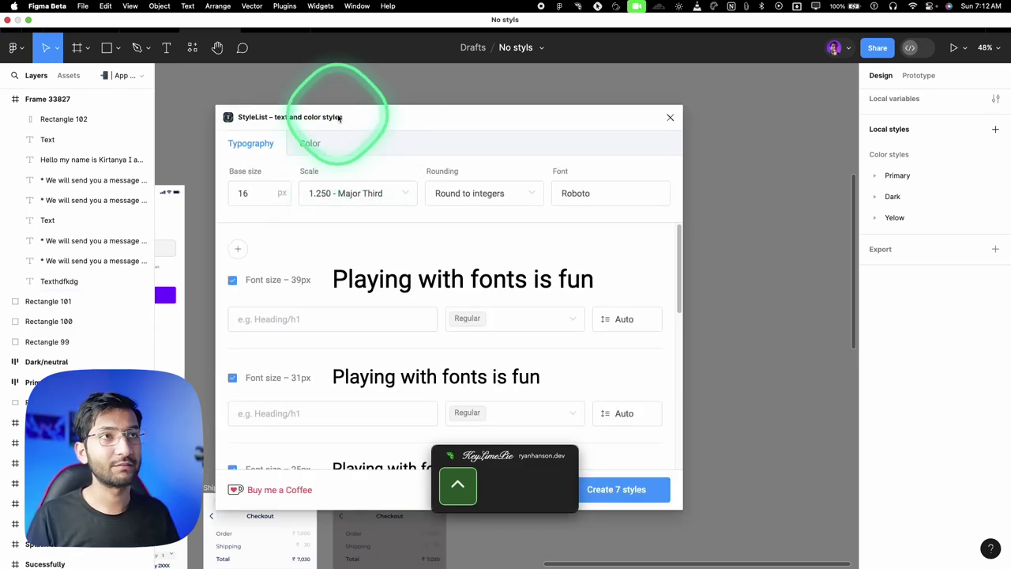
left_click_drag(339, 117, 376, 96)
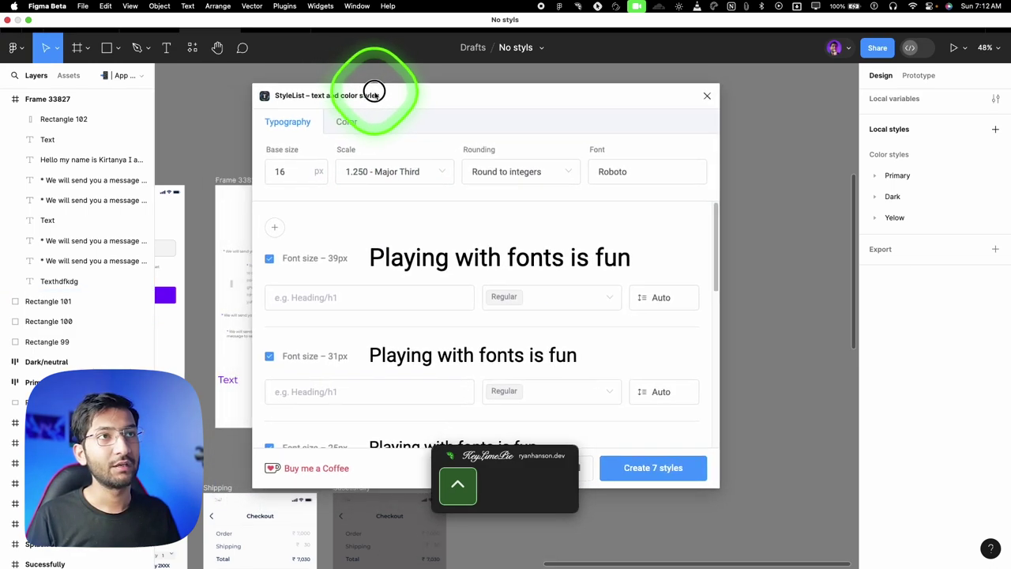
Examine StyleList's color palette settings and its typography options for base size, scale and rounding.
left_click(344, 123)
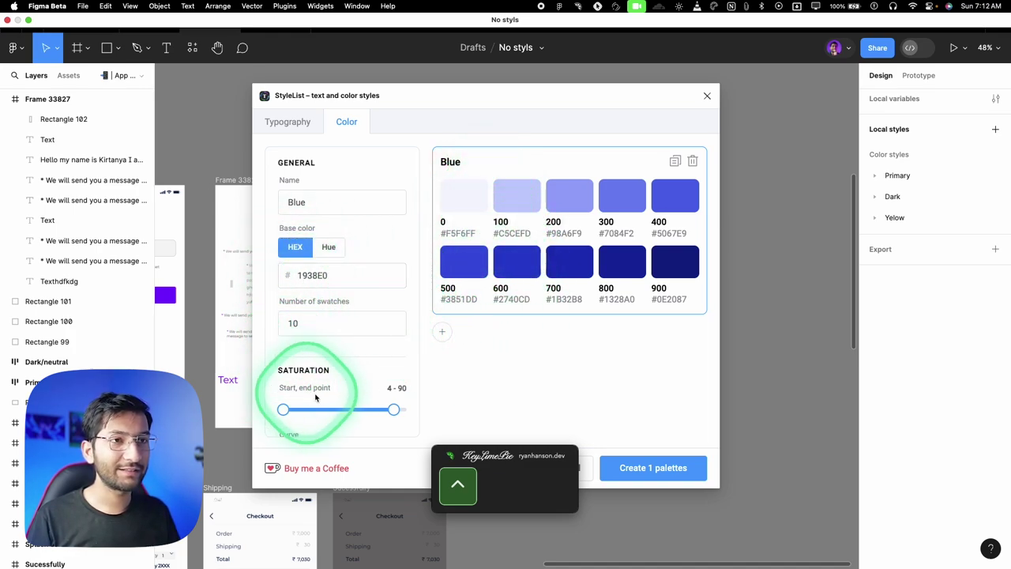
scroll(315, 397, "down", 8)
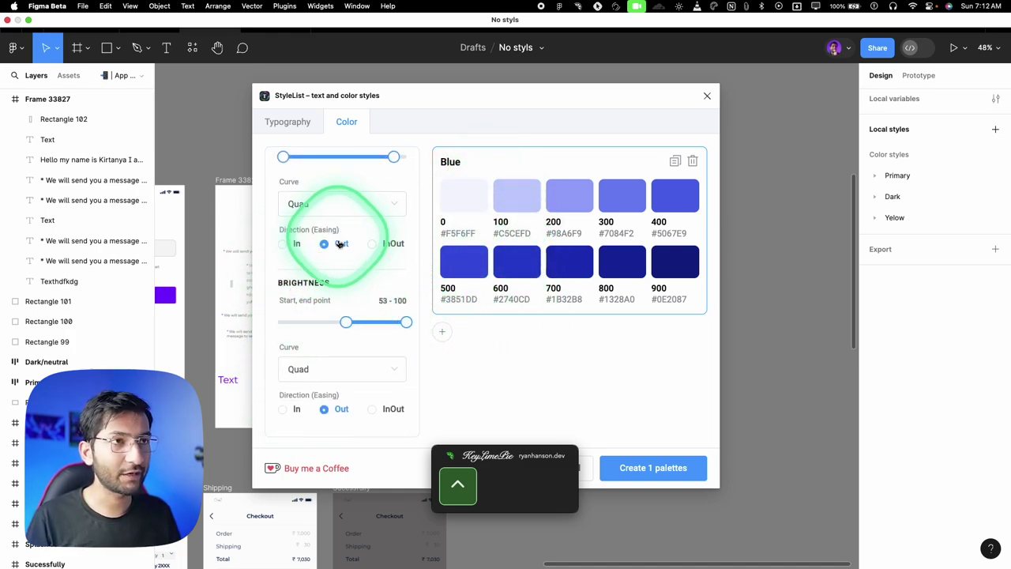
scroll(341, 237, "up", 10)
left_click(300, 127)
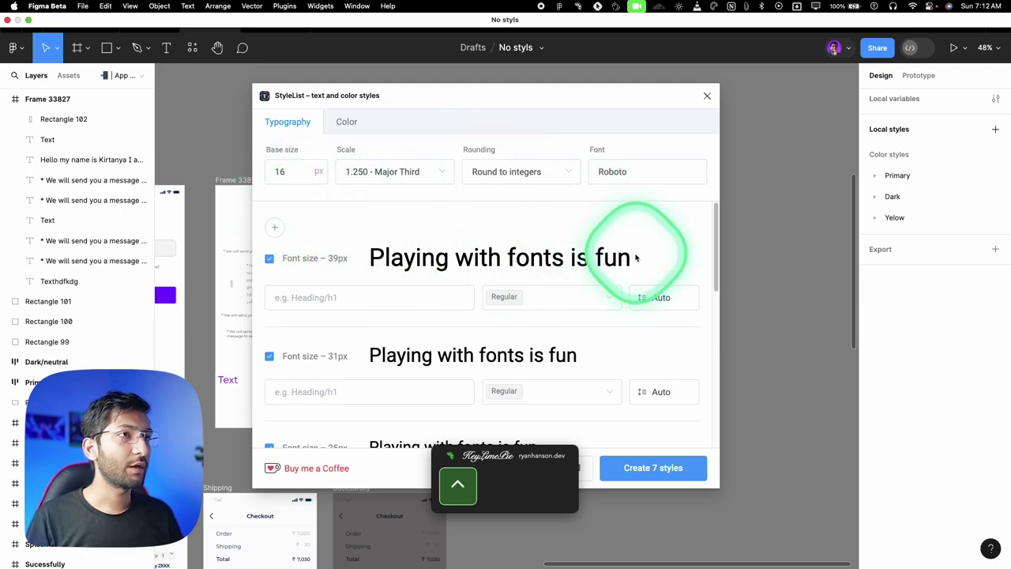
left_click(278, 171)
left_click(303, 208)
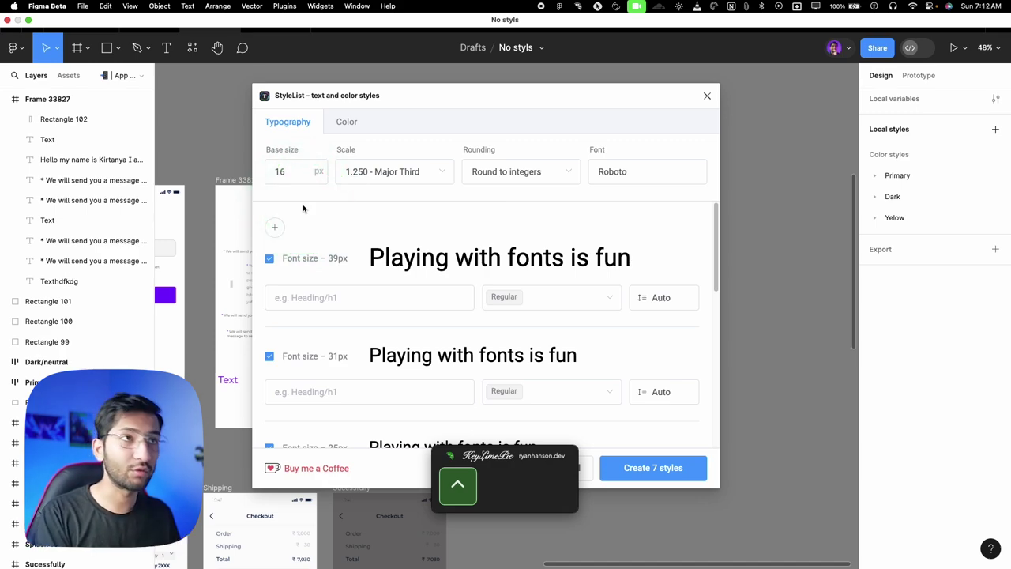
left_click(355, 172)
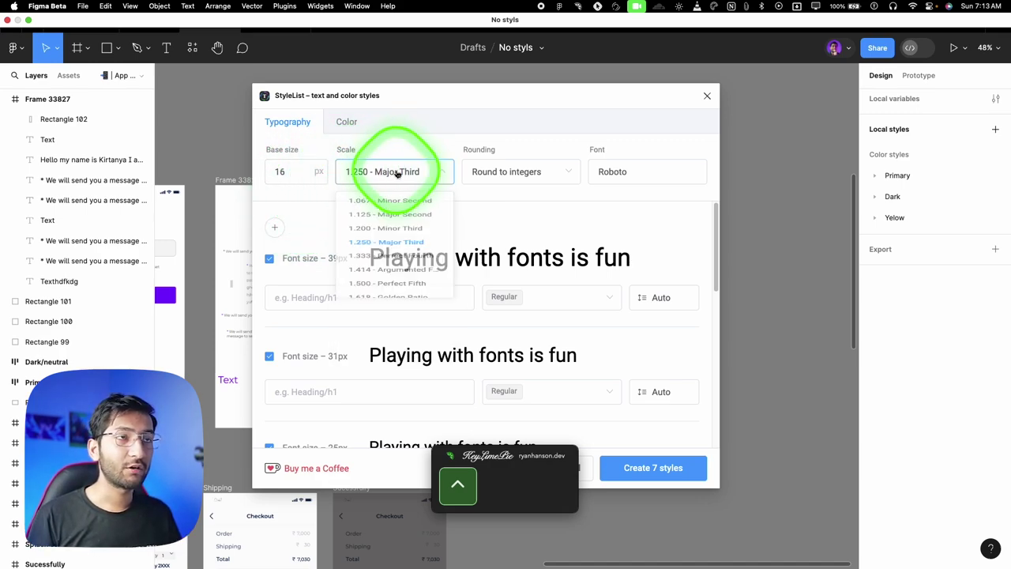
left_click(333, 171)
left_click(499, 171)
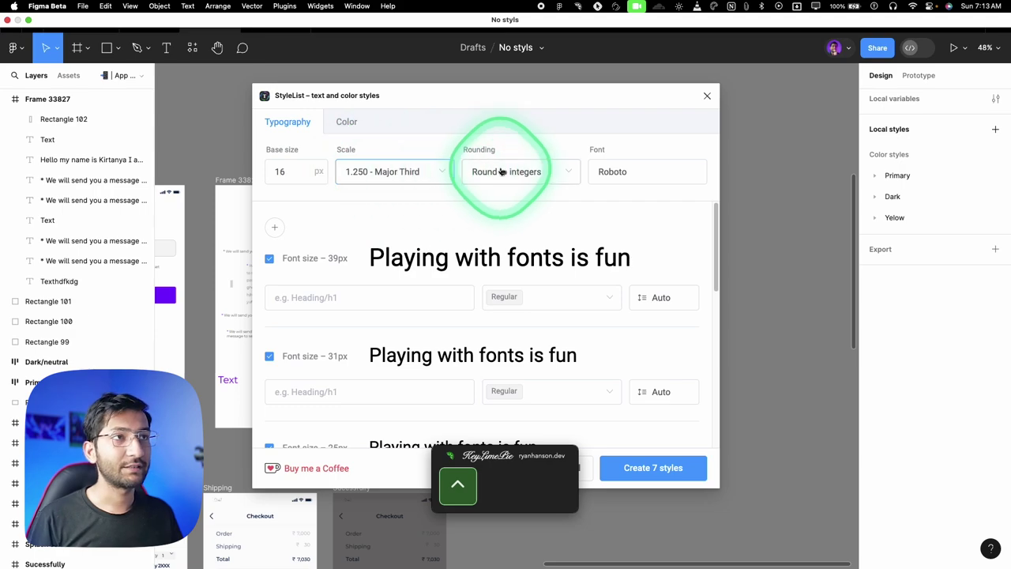
left_click(517, 172)
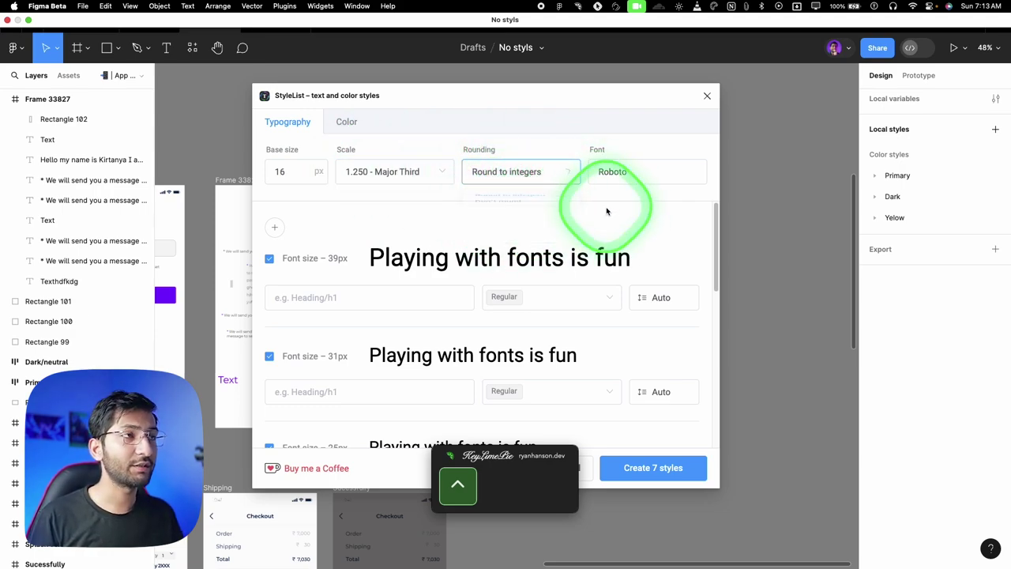
Set the StyleList typography font to Montserrat.
left_click(636, 171)
left_click_drag(523, 105, 379, 101)
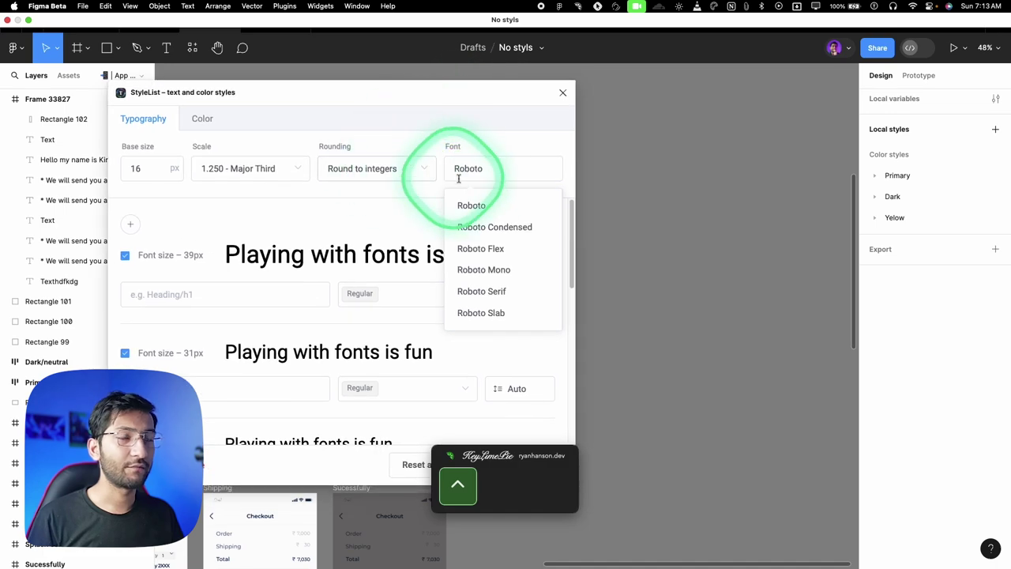
left_click_drag(489, 171, 442, 166)
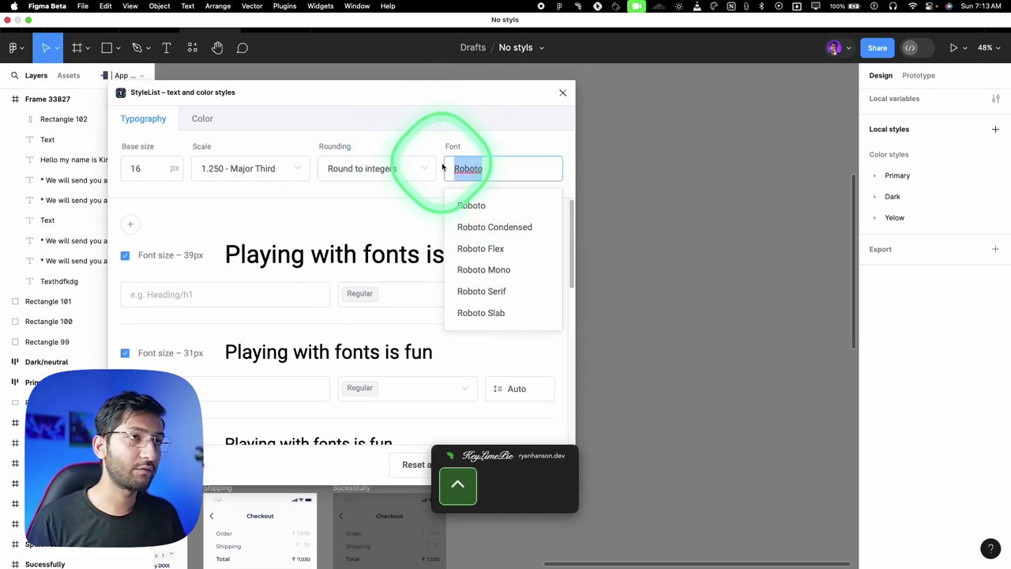
type("Mon")
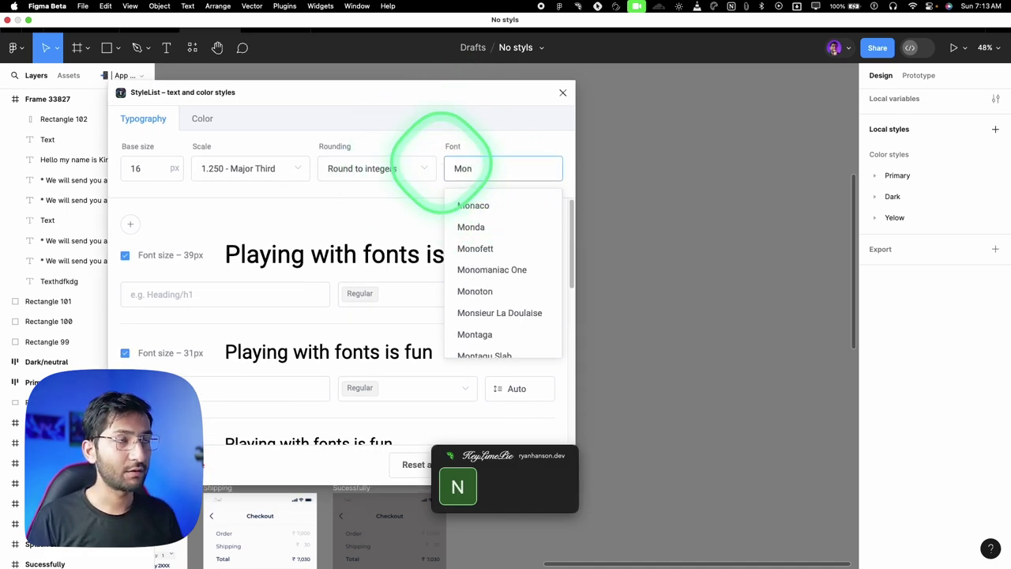
type("ts")
left_click(495, 207)
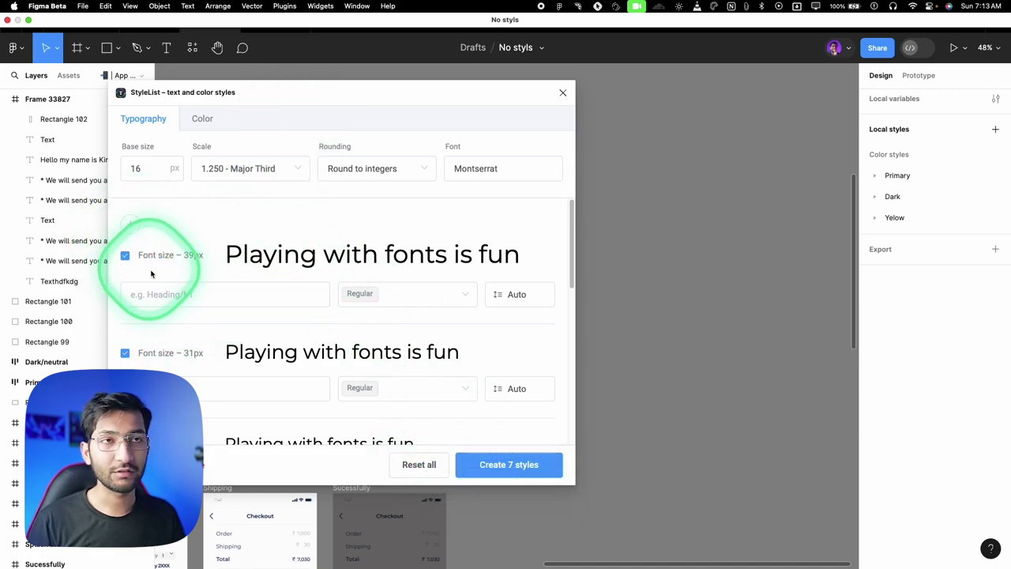
Check the generated font sizes and add two larger ones, 49 px and 61 px, above the 39 px style.
left_click(194, 252)
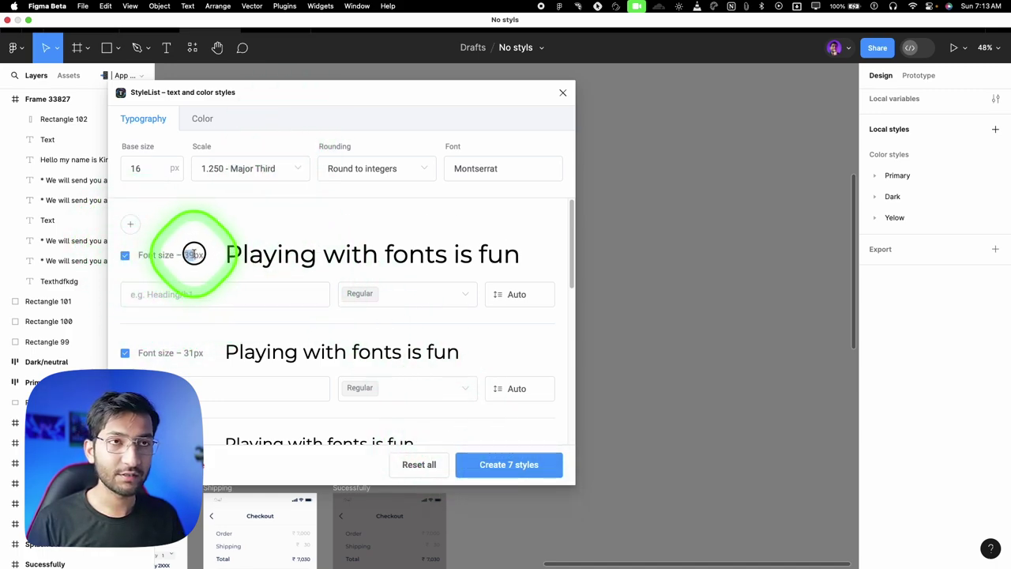
left_click(189, 350)
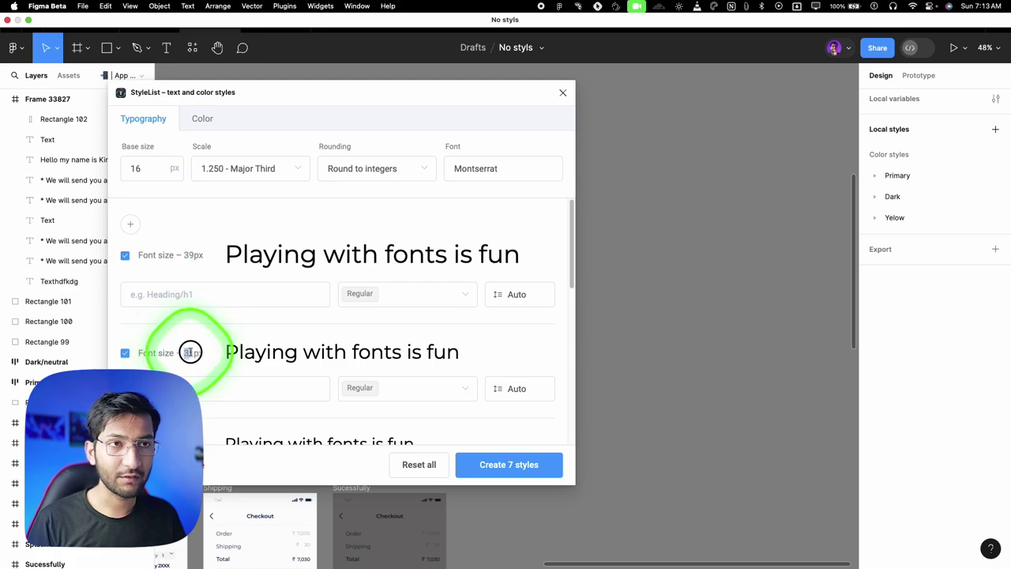
scroll(194, 339, "down", 5)
left_click(185, 257)
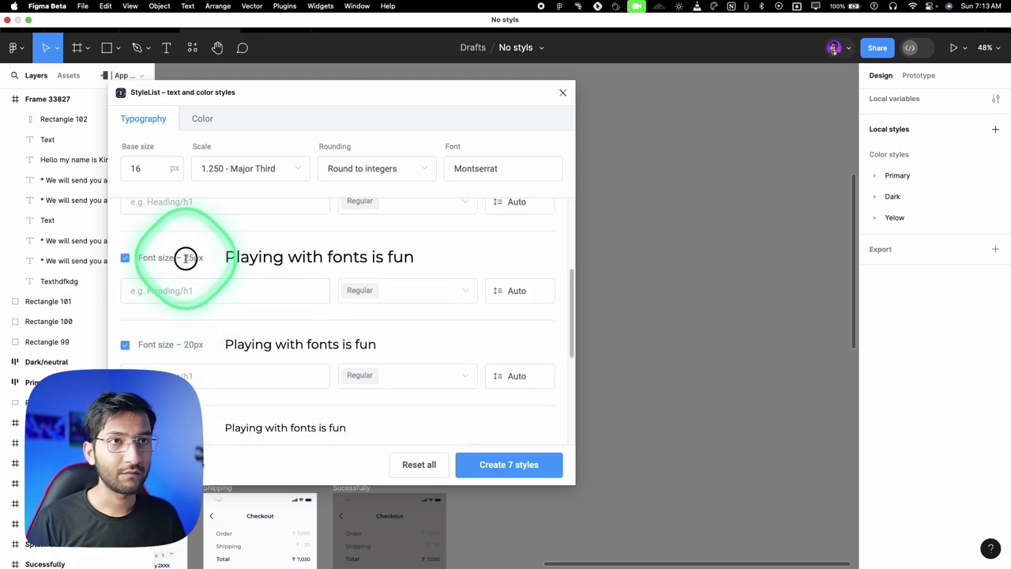
left_click(203, 344)
scroll(181, 368, "up", 5)
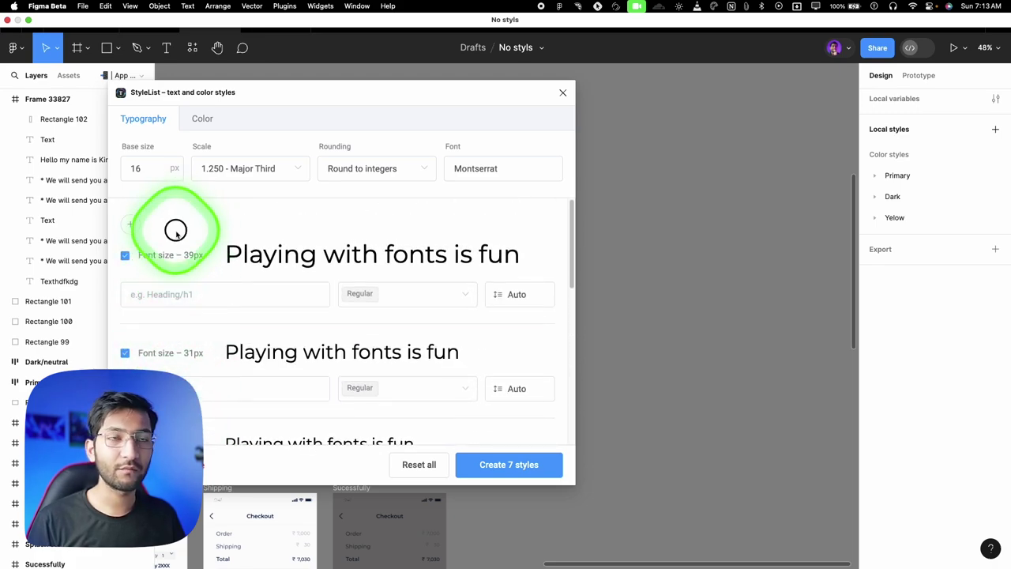
left_click(133, 225)
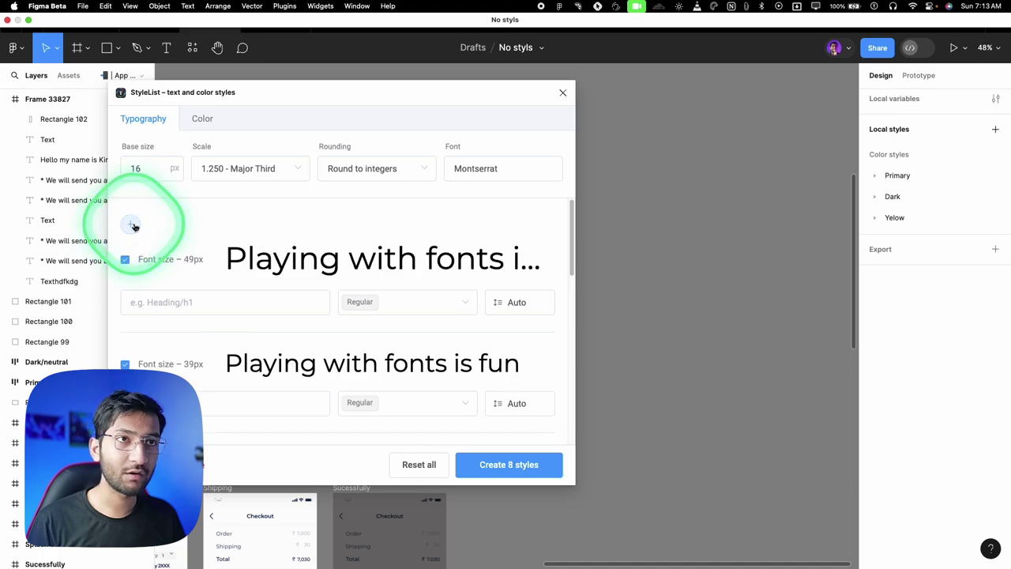
left_click(133, 225)
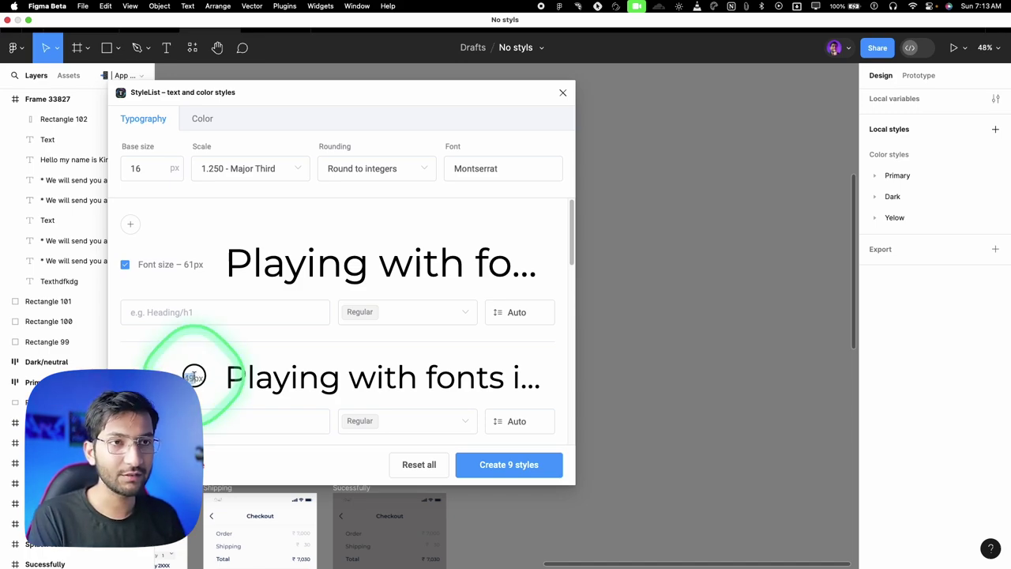
left_click_drag(192, 263, 186, 264)
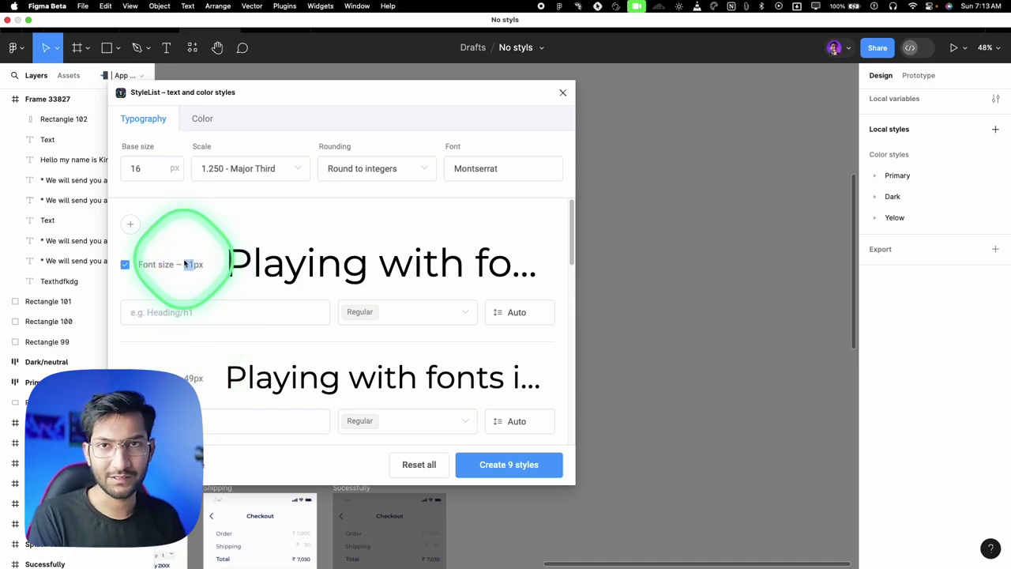
Add the Medium and Bold weights alongside Regular for the 61 px font size.
key("Tab")
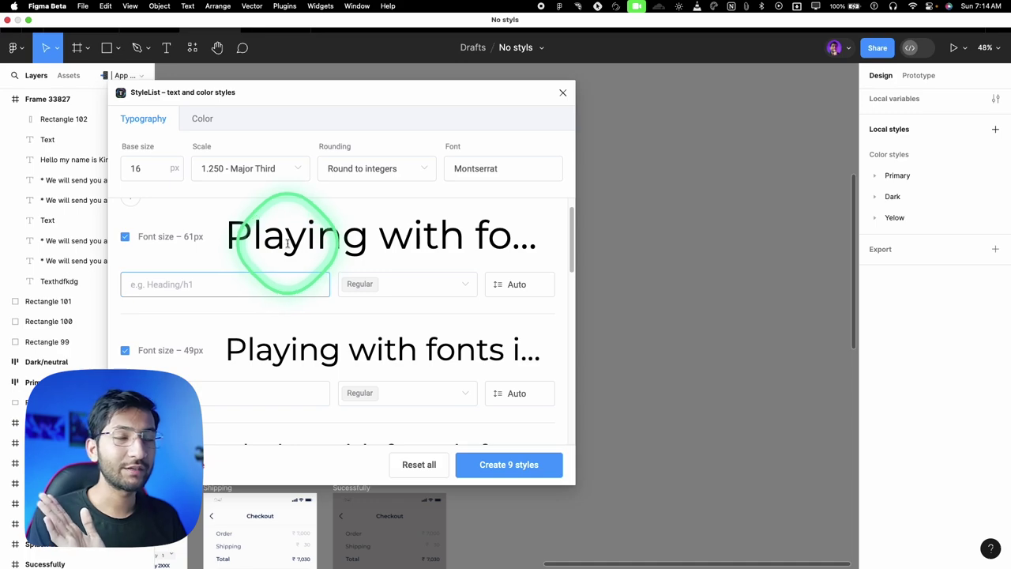
left_click(327, 282)
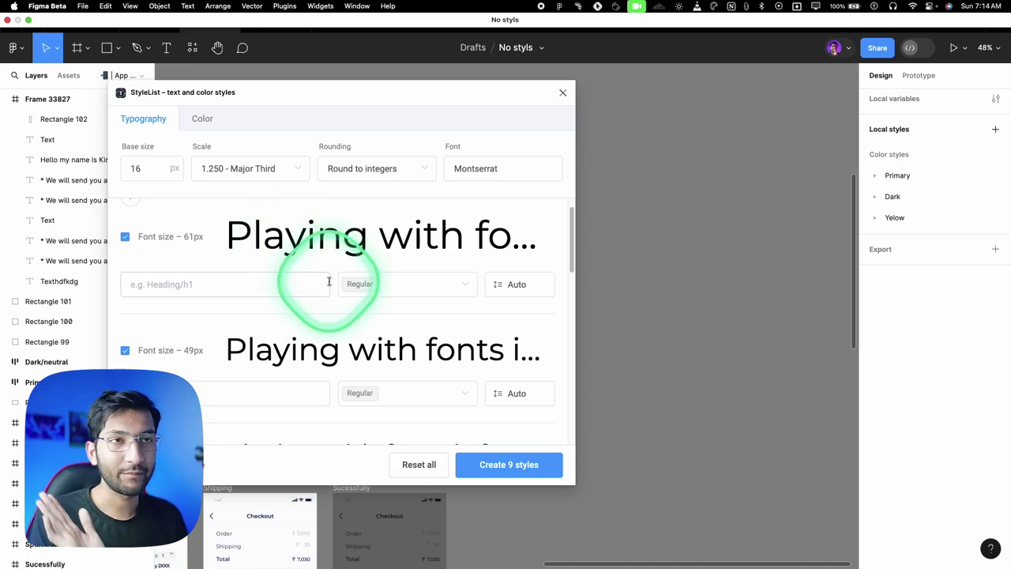
left_click(369, 286)
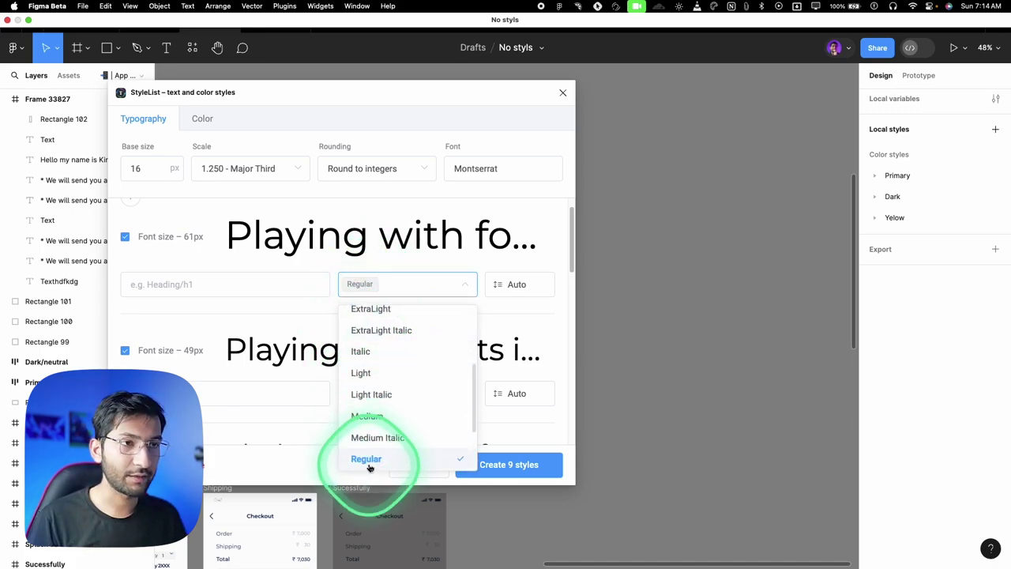
scroll(368, 442, "down", 2)
left_click(368, 365)
scroll(375, 425, "down", 2)
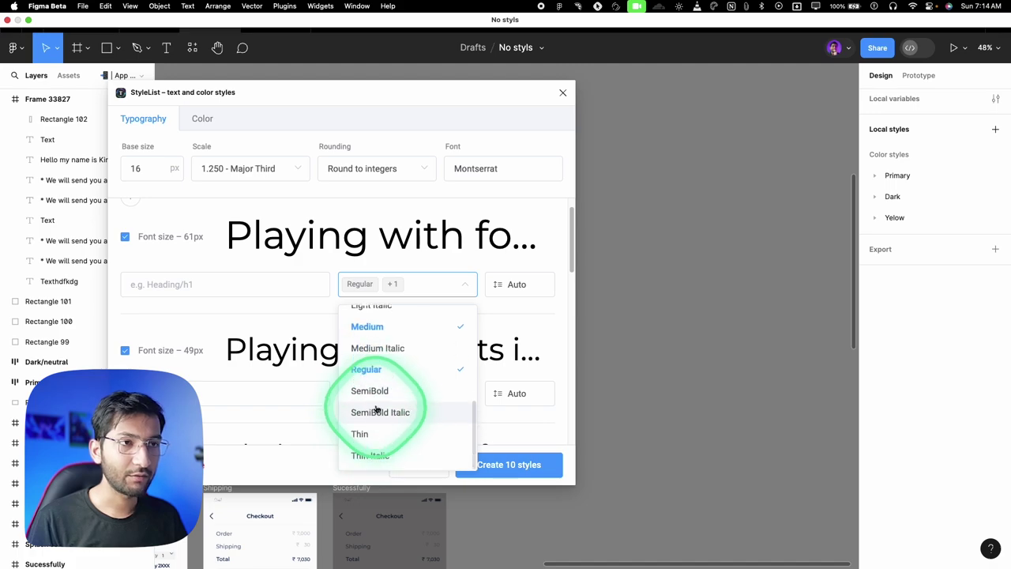
scroll(376, 418, "up", 4)
scroll(380, 397, "up", 4)
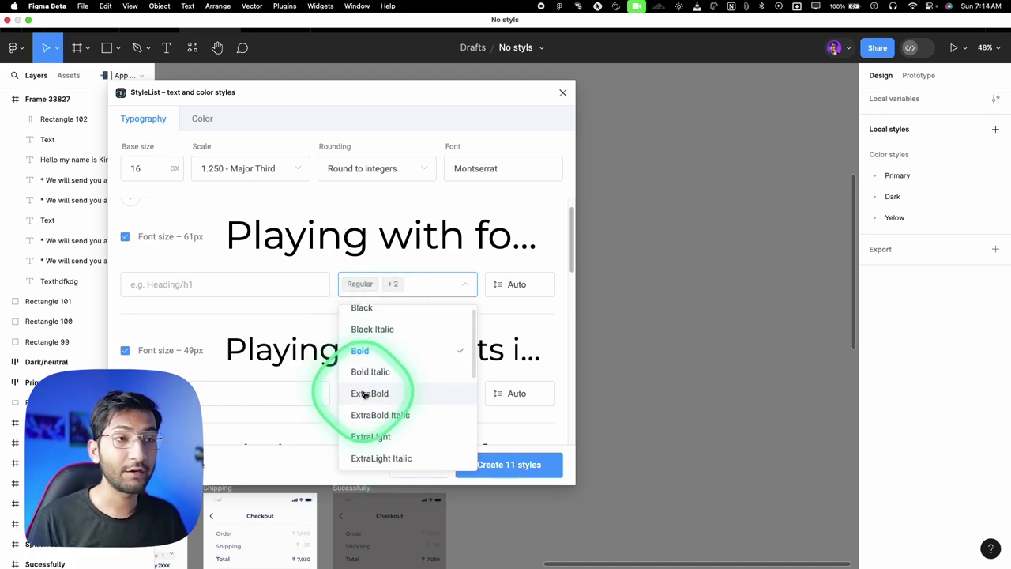
scroll(368, 391, "down", 7)
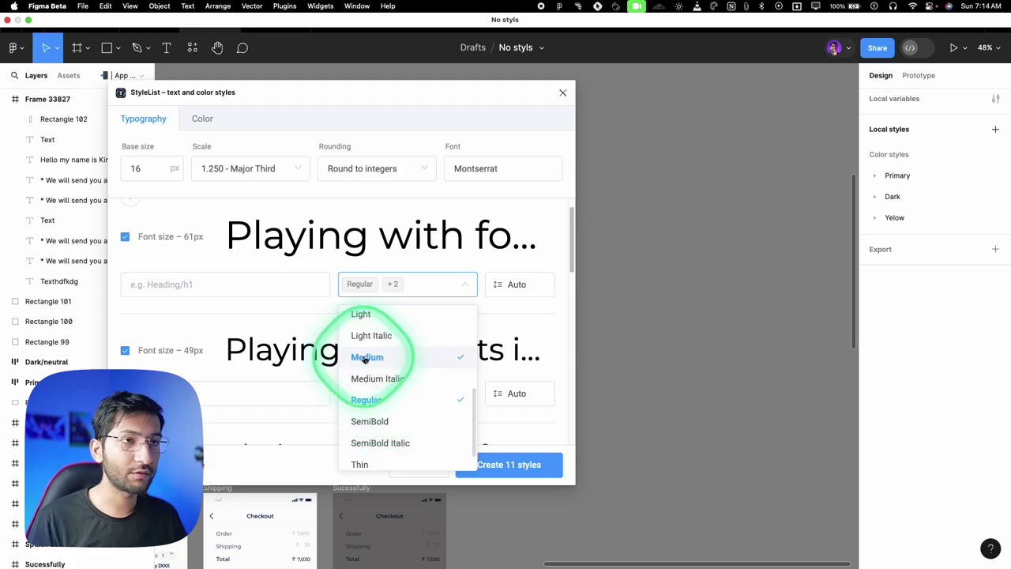
scroll(366, 395, "down", 1)
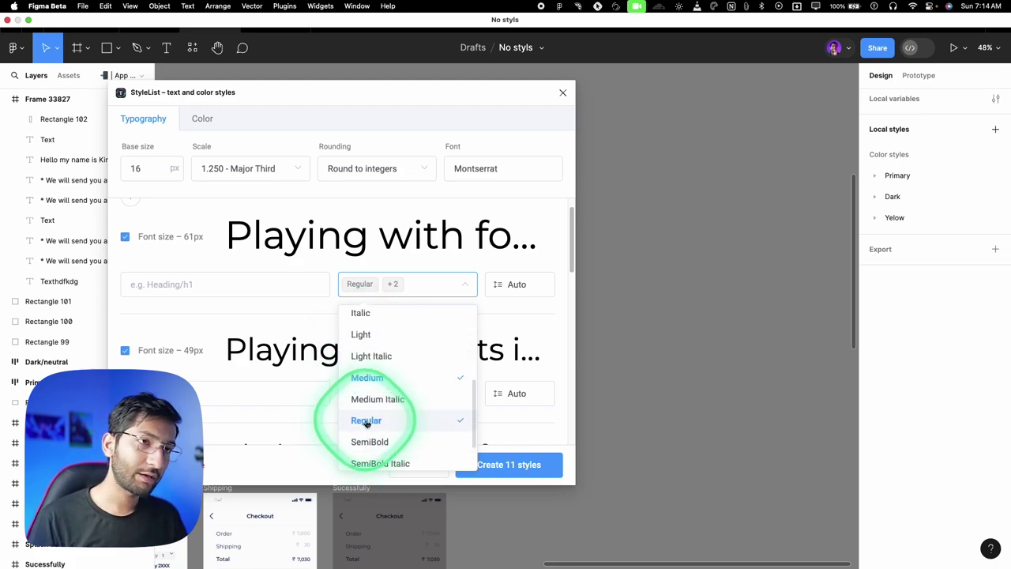
scroll(366, 387, "up", 6)
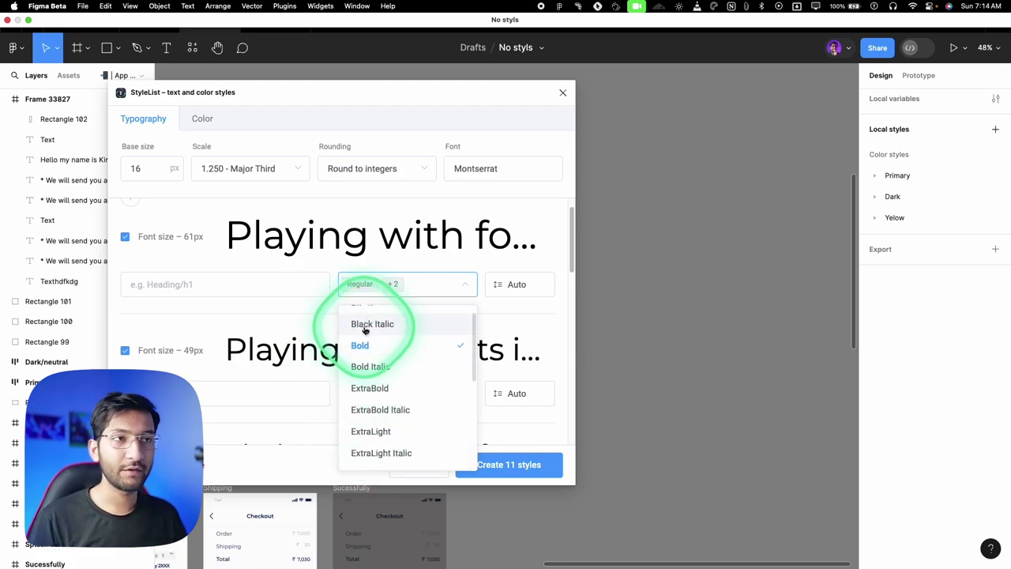
left_click(387, 287)
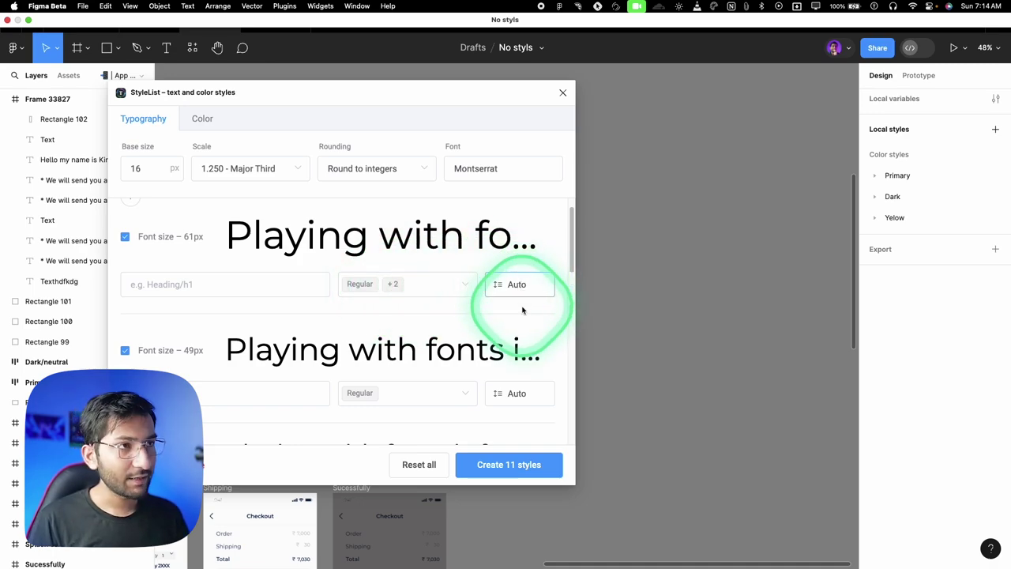
Add the Medium and Bold weights alongside Regular for the 49 px font size.
scroll(438, 358, "down", 1)
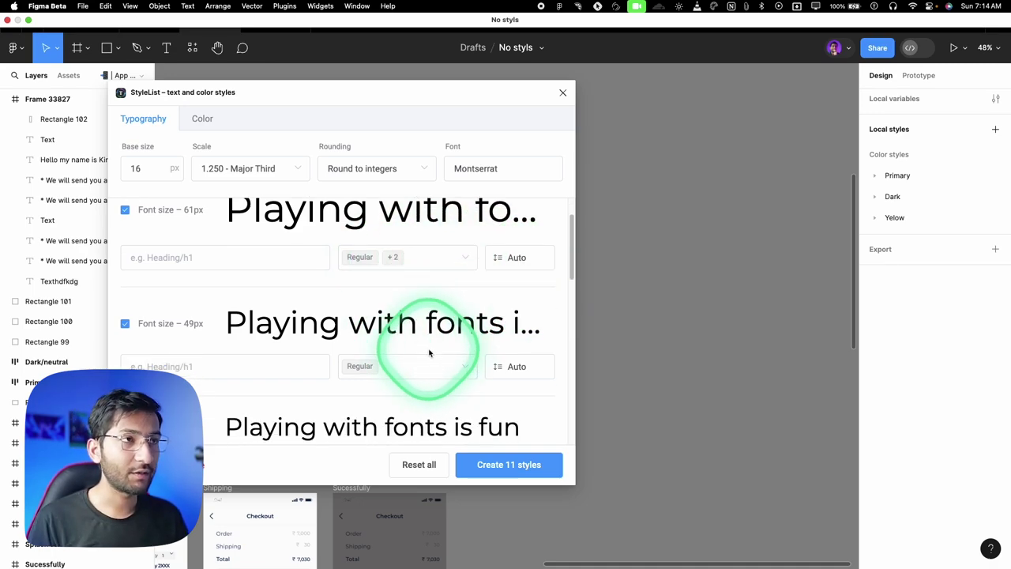
scroll(429, 354, "down", 2)
left_click(379, 319)
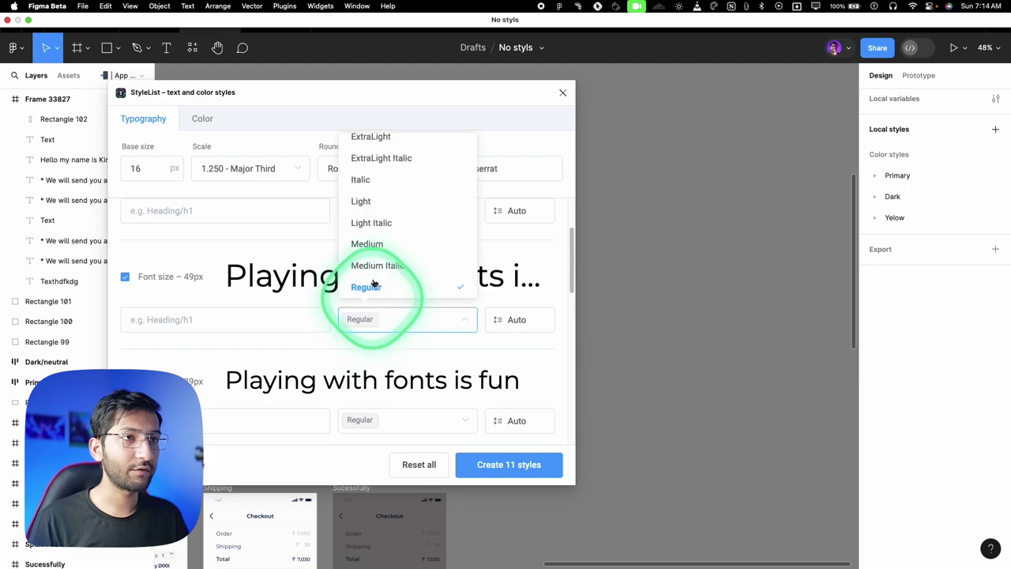
left_click(364, 244)
scroll(371, 221, "up", 5)
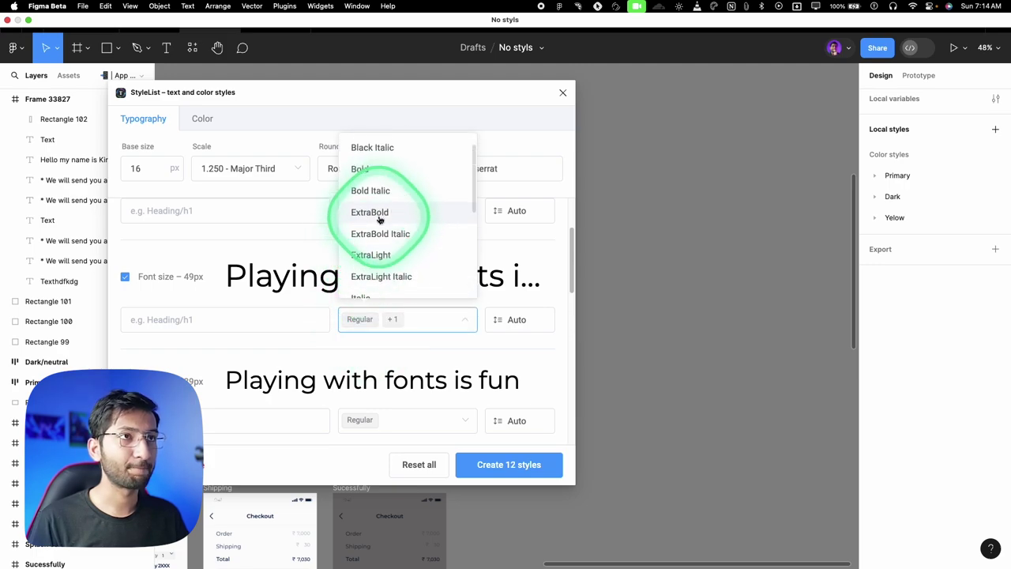
left_click(376, 189)
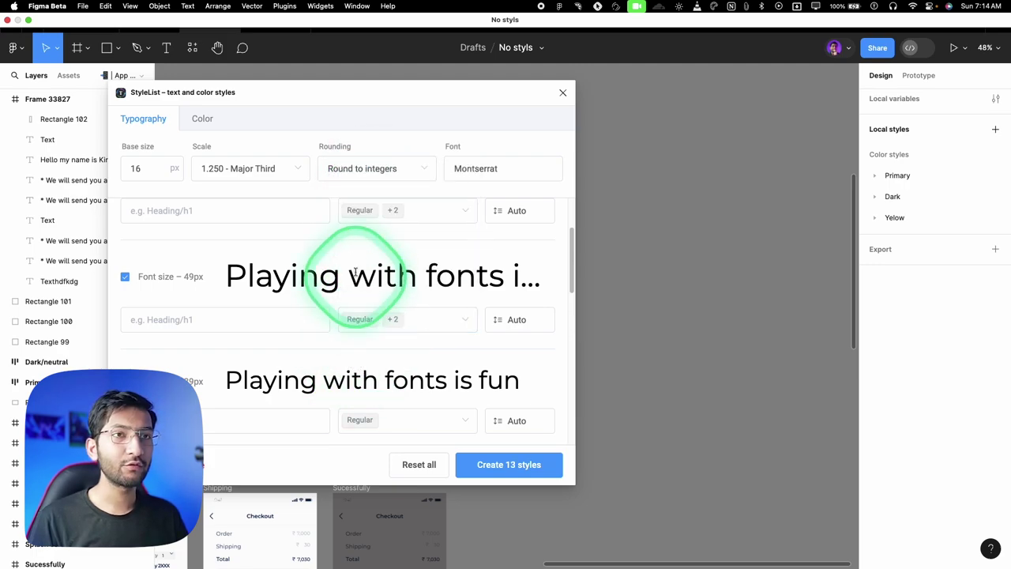
Generate the configured text styles from StyleList and expand the Montserrat group in the local text styles.
scroll(365, 370, "down", 15)
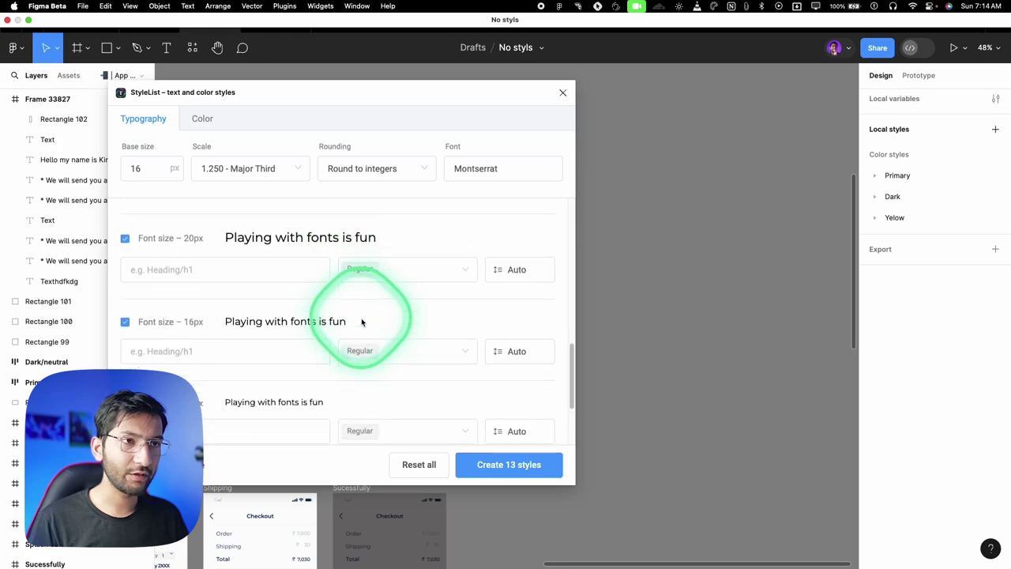
left_click(386, 307)
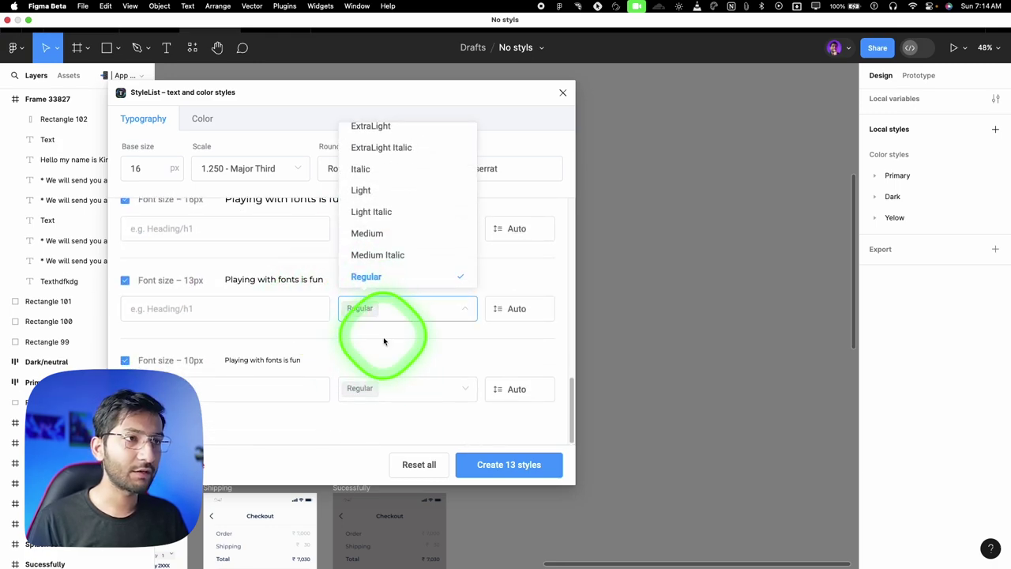
left_click(510, 467)
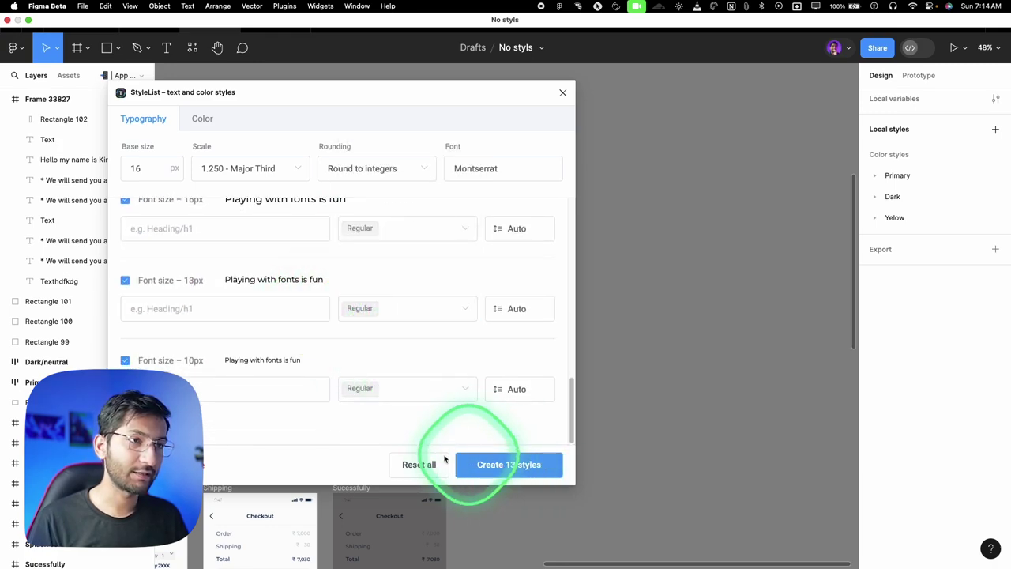
scroll(537, 356, "right", 3)
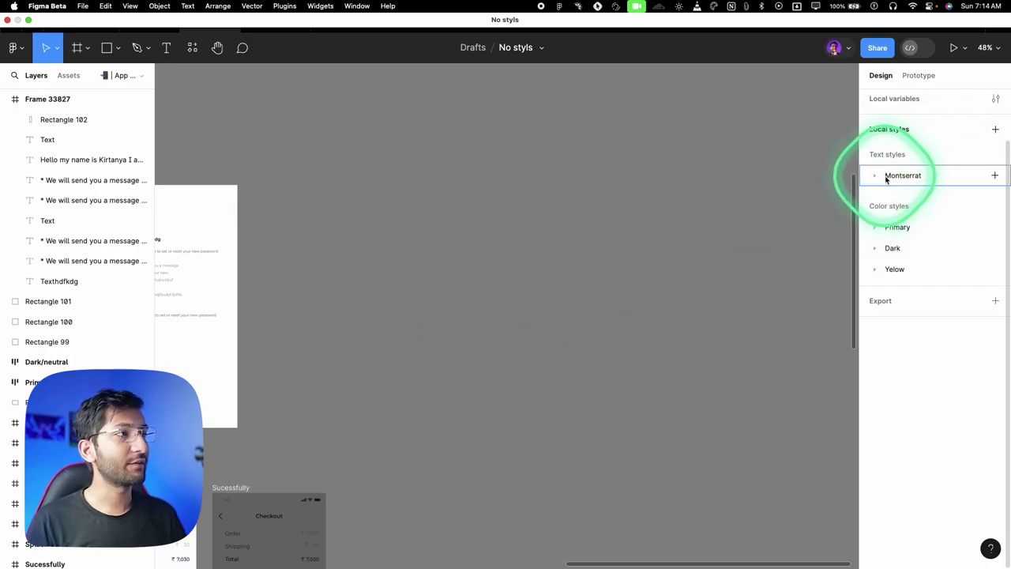
left_click(876, 176)
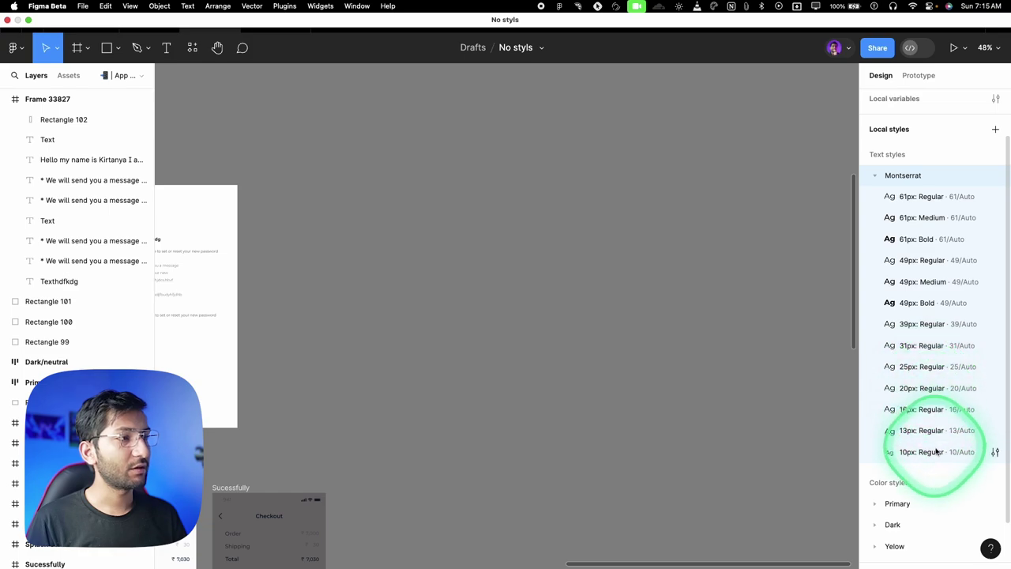
left_click(908, 355)
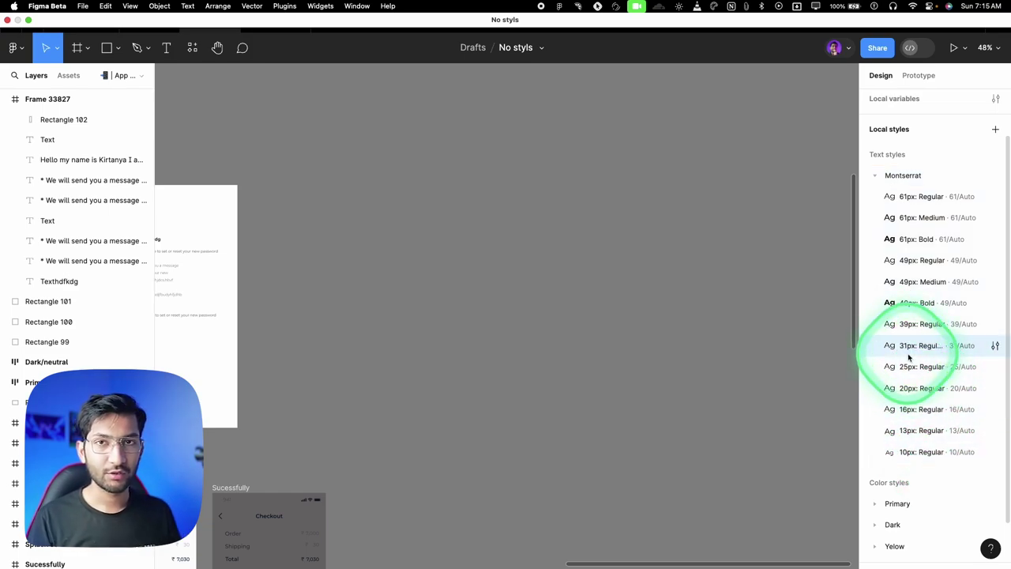
Group the Regular, Medium and Bold 61px text styles in a new folder named 61.
left_click(922, 205)
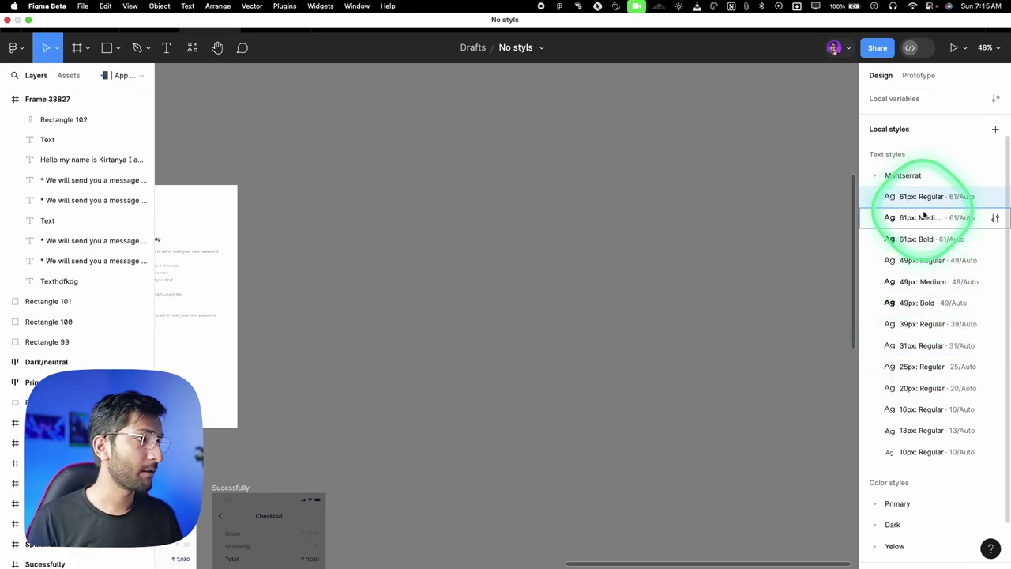
key("shift")
left_click(918, 241, "shift")
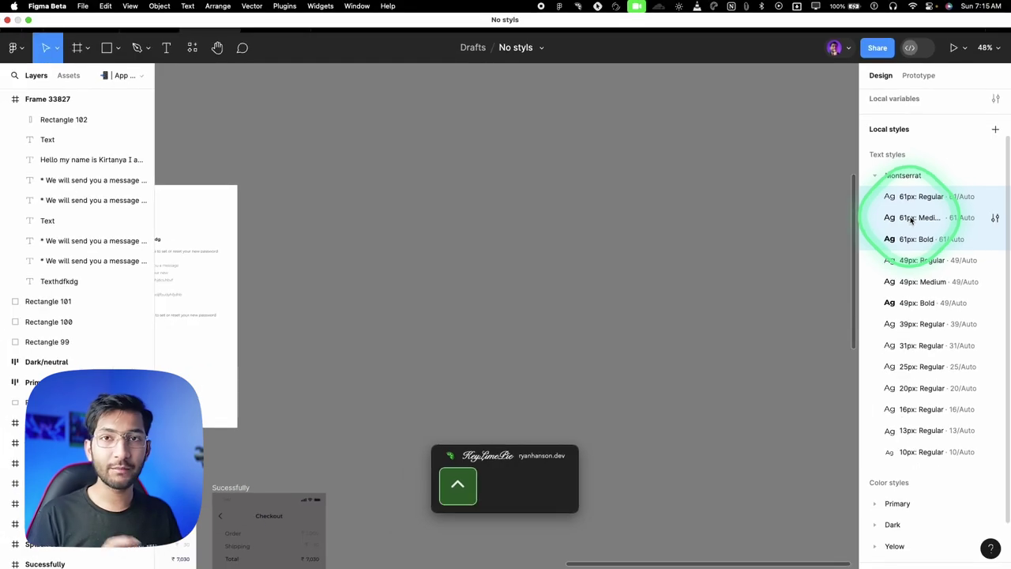
right_click(912, 214)
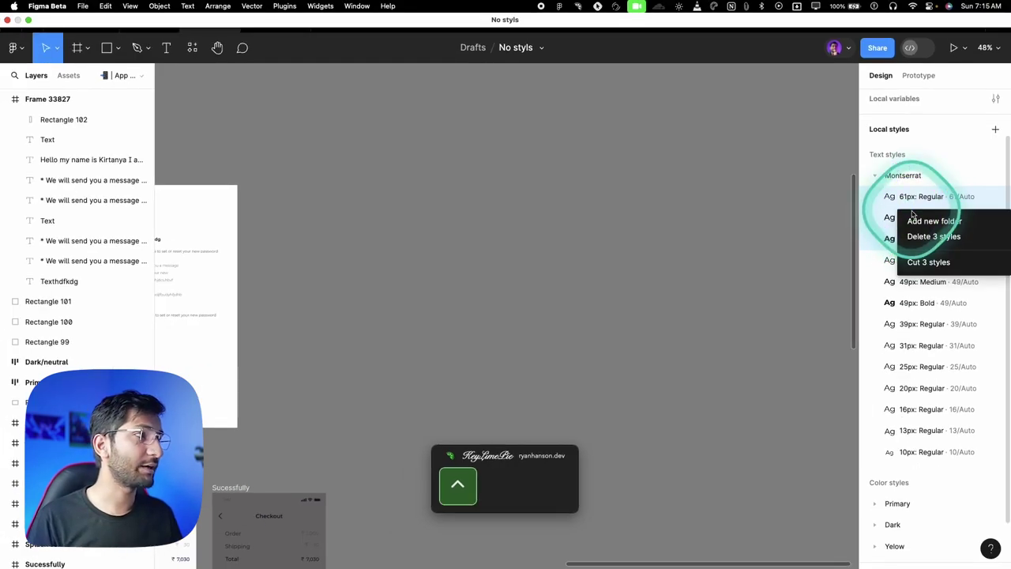
left_click(917, 220)
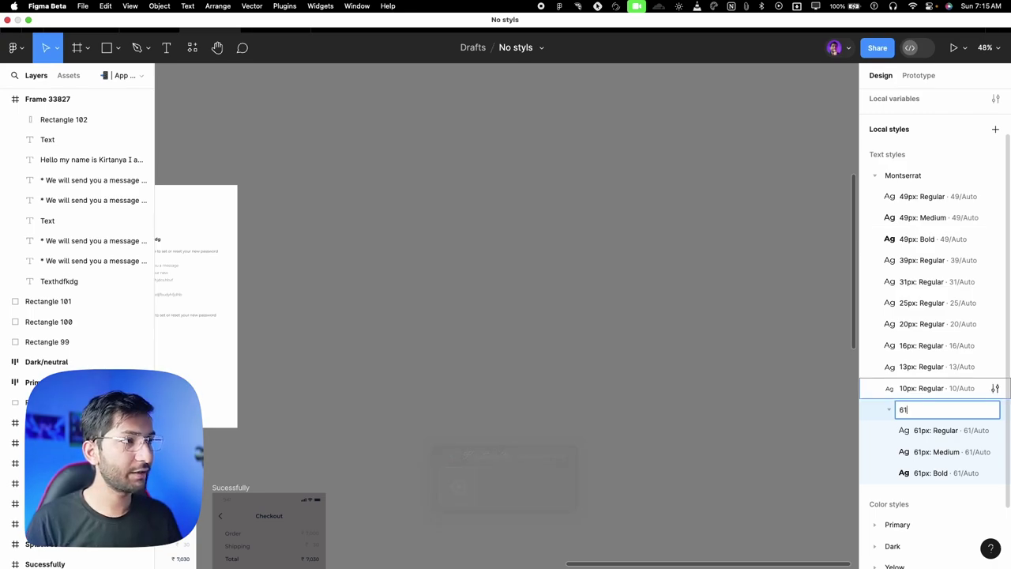
type("61")
key("Return")
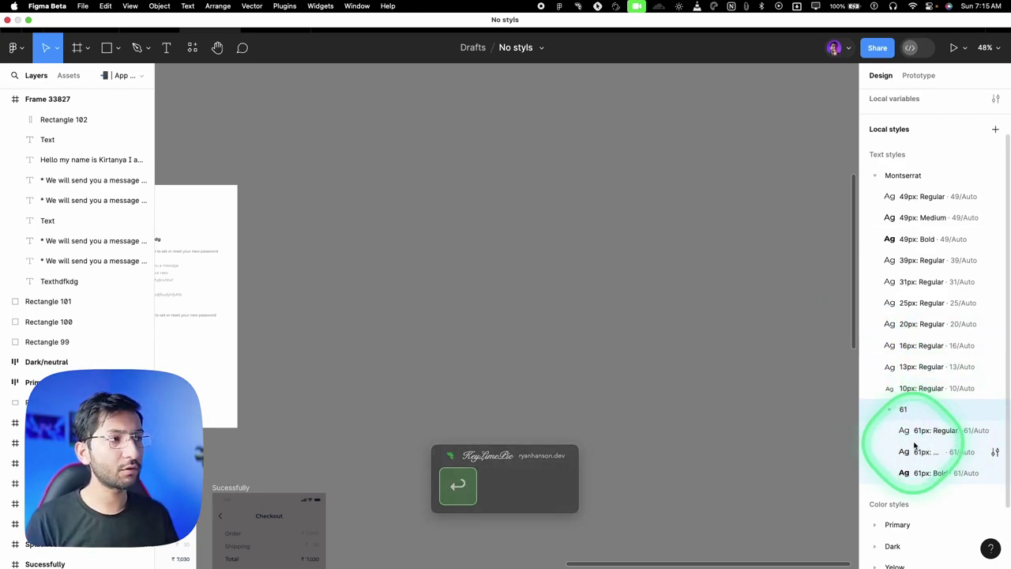
Group the Regular, Medium and Bold 49px text styles in a new folder named 49.
left_click(905, 197)
left_click(925, 234, "shift")
right_click(914, 227)
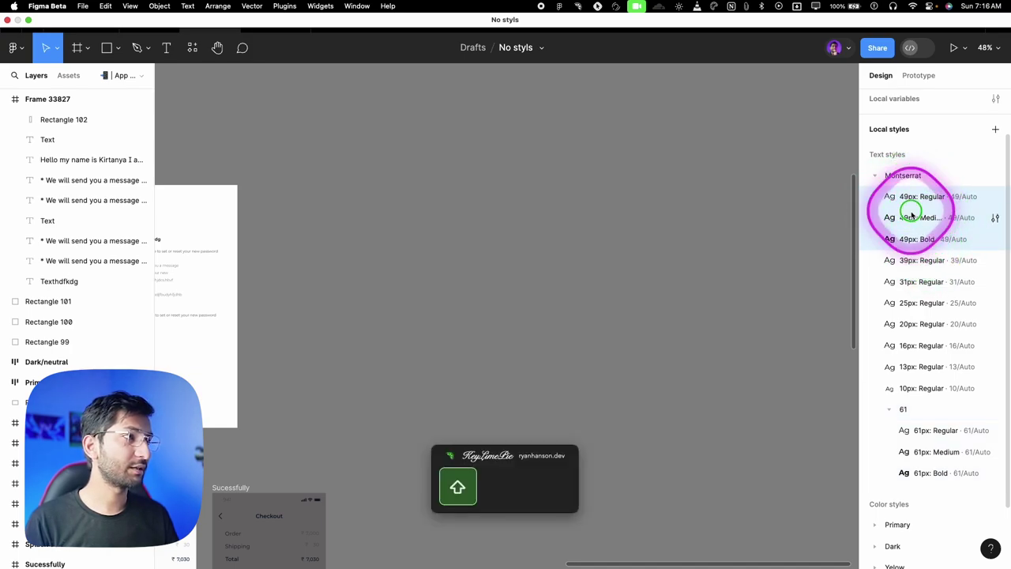
left_click(916, 223)
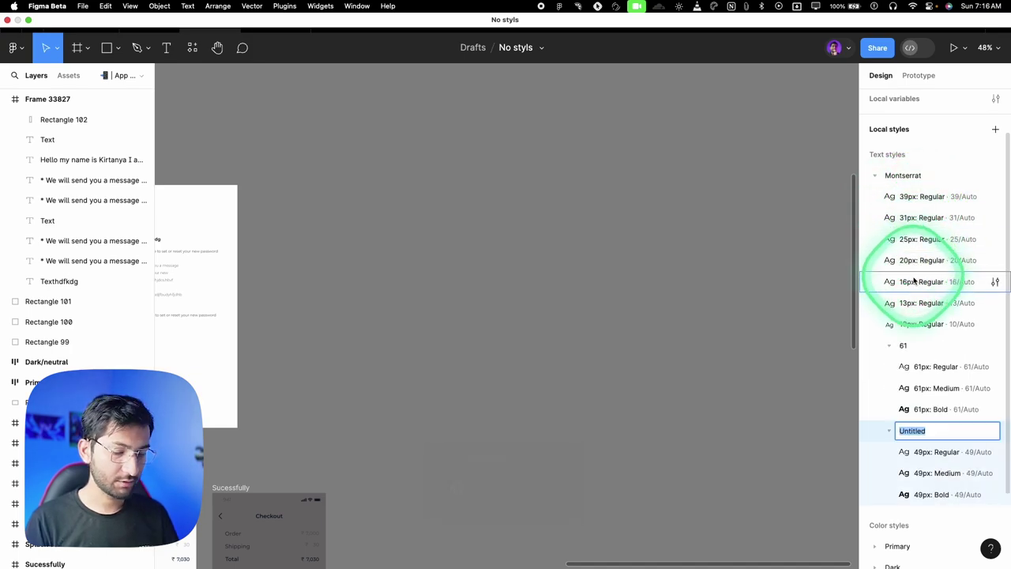
type("489")
key("Return")
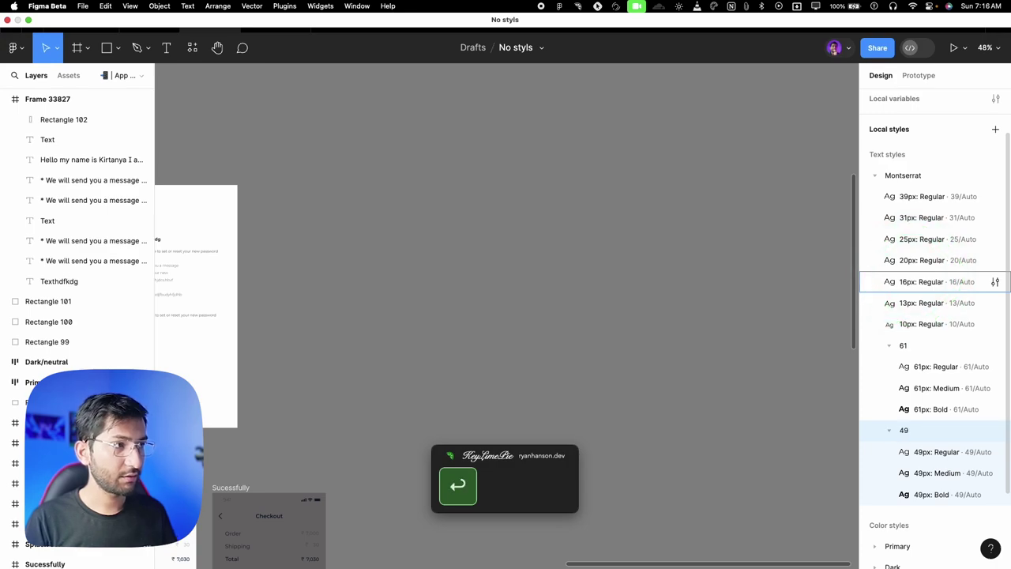
Collapse the 61 and 49 style folders and check which kinds of local style can be created.
left_click_drag(914, 281, 905, 430)
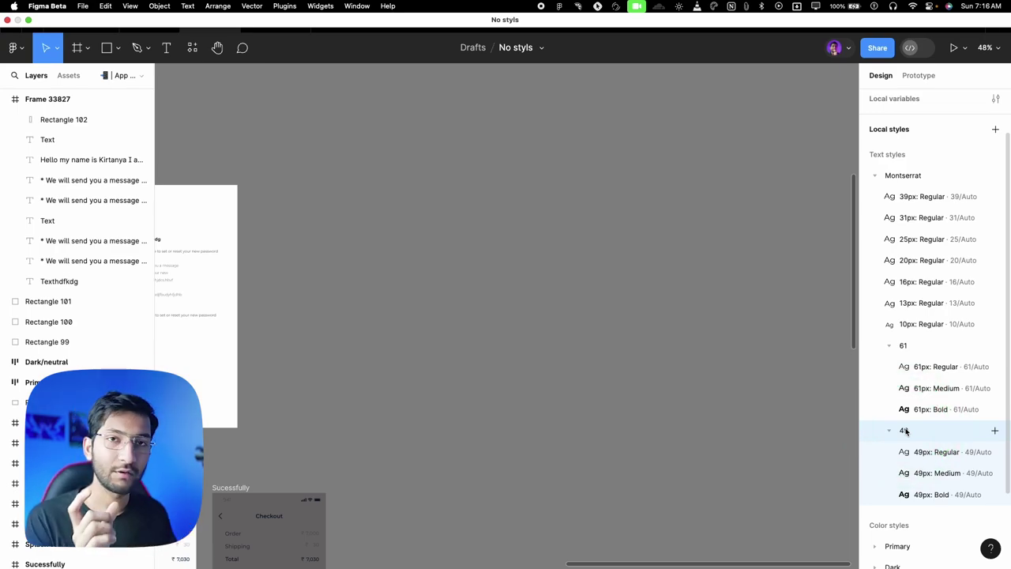
left_click_drag(904, 430, 891, 344)
left_click(890, 345)
left_click(888, 365)
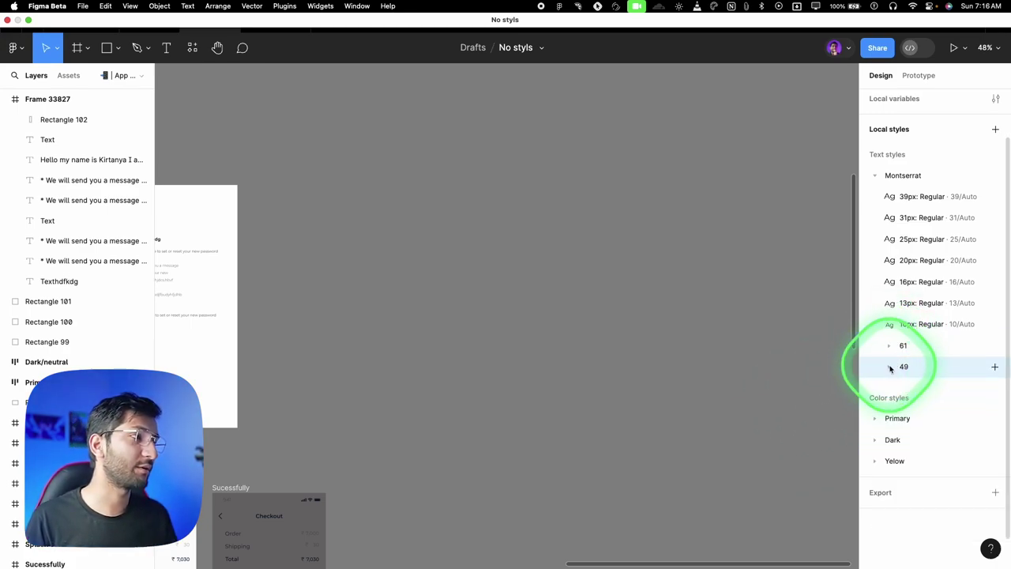
scroll(598, 228, "left", 3)
scroll(599, 228, "right", 2)
key("v")
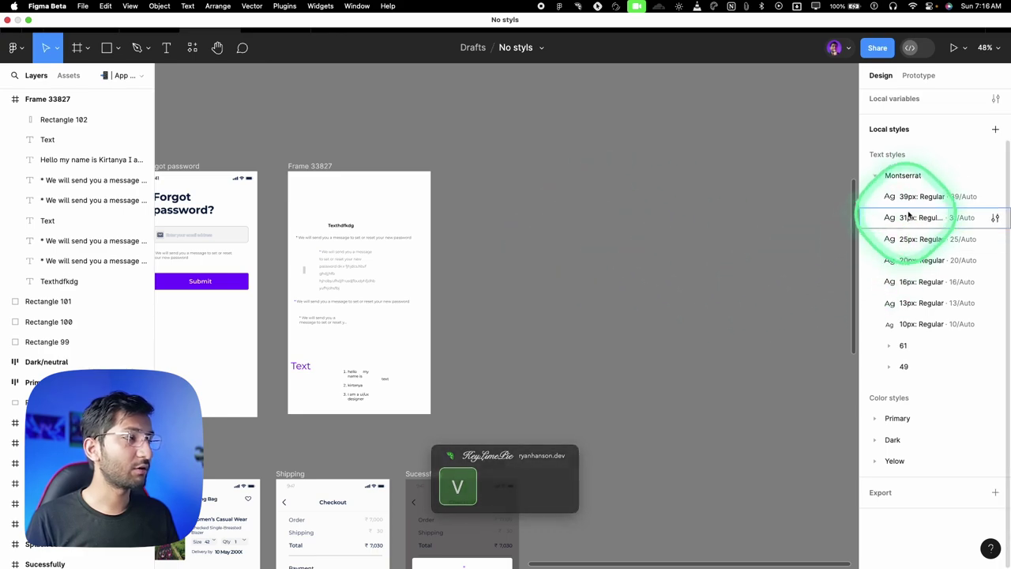
left_click(994, 131)
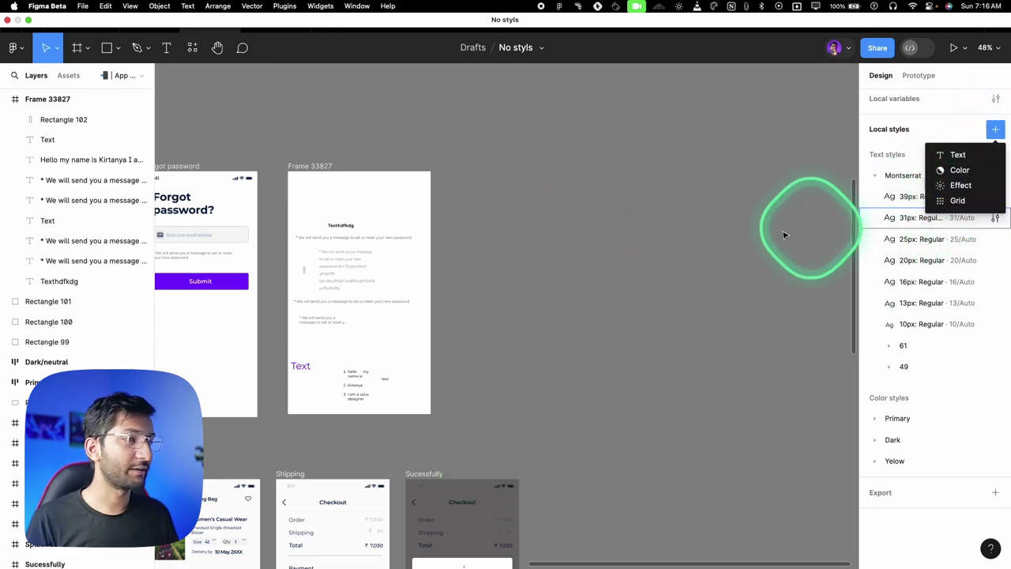
left_click(577, 241)
Move the Forgot password frame to the empty canvas on the right of Frame 33827 and leave it selected.
scroll(576, 241, "left", 2)
left_click_drag(276, 327, 644, 294)
scroll(644, 293, "up", 5)
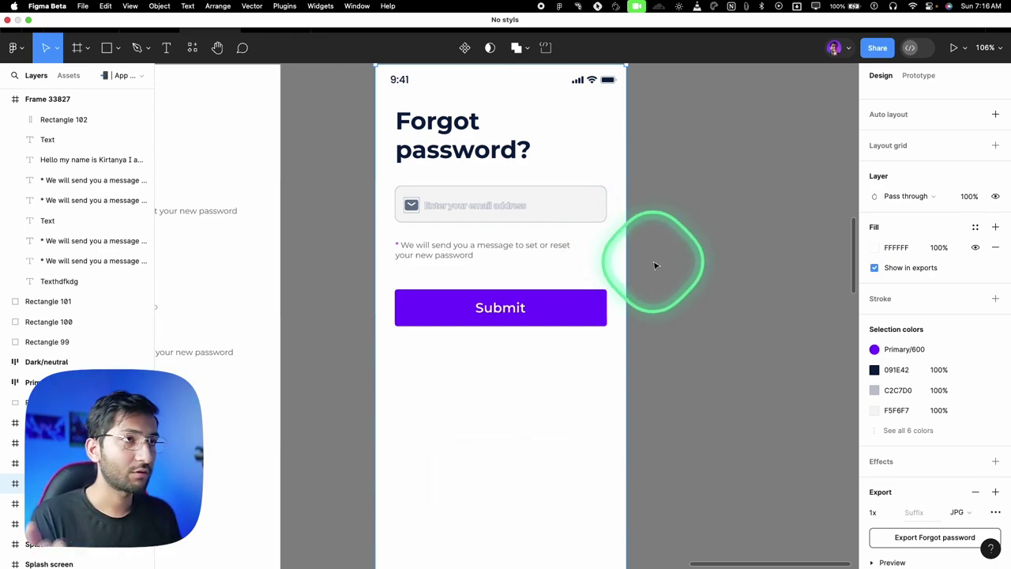
scroll(654, 265, "up", 2)
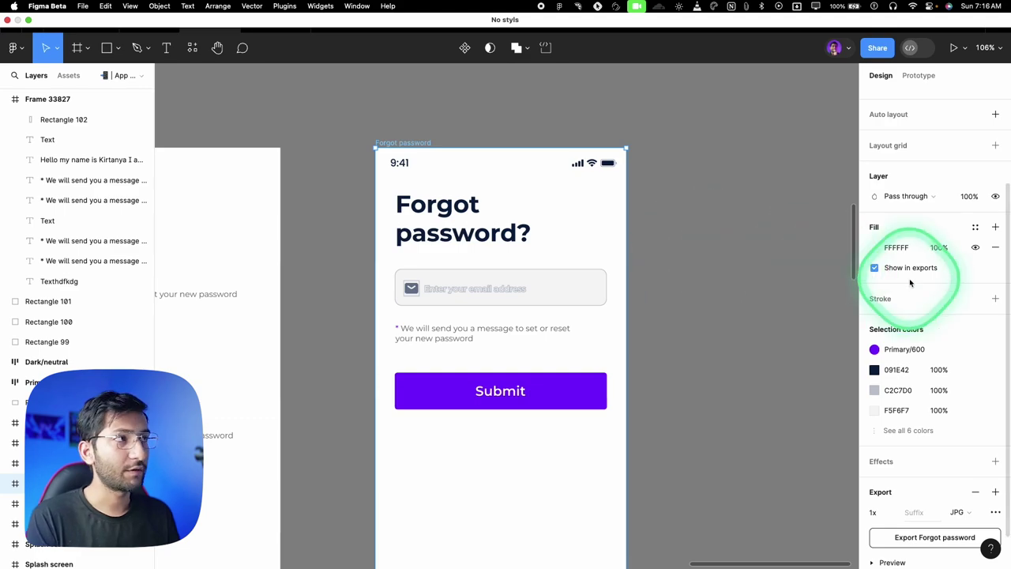
scroll(912, 281, "up", 3)
left_click(419, 129)
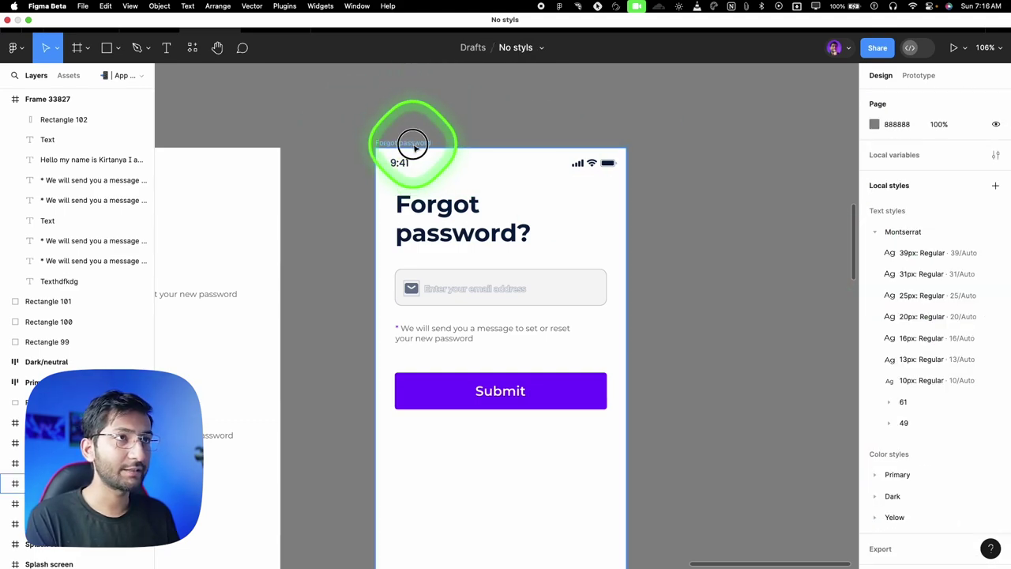
left_click(413, 150)
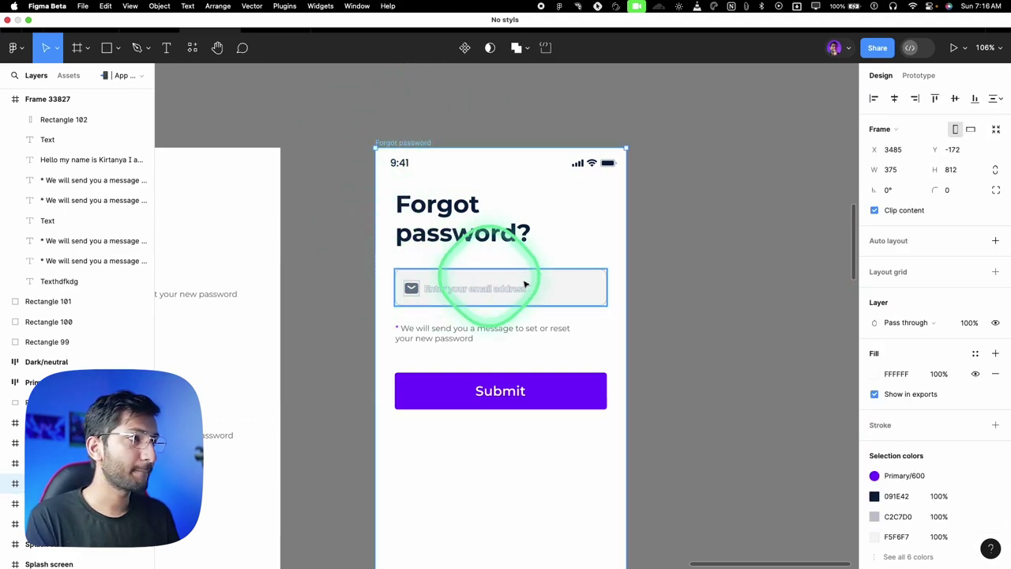
Add a 4px layout grid to the Forgot password frame.
left_click(994, 272)
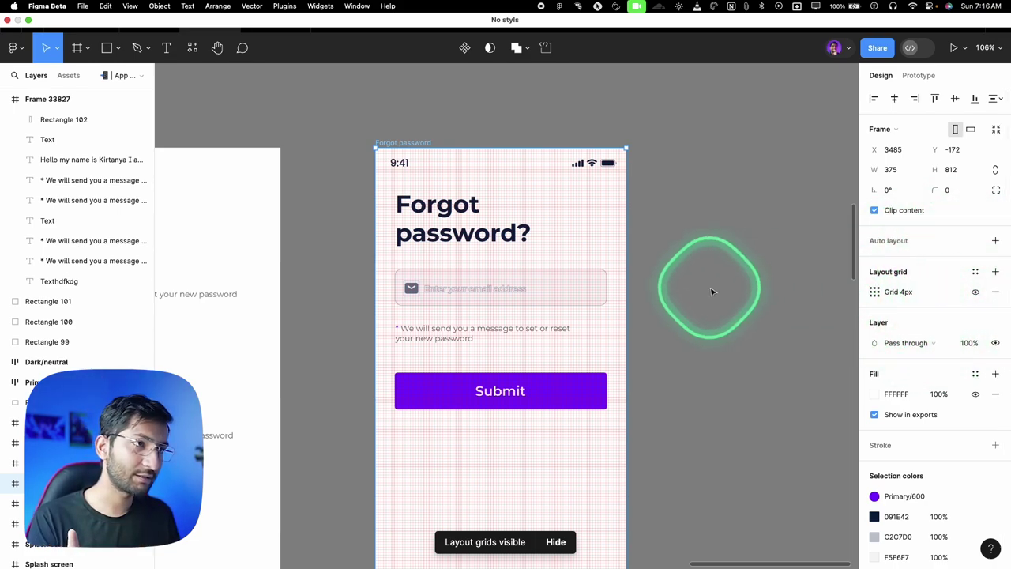
scroll(460, 424, "up", 10)
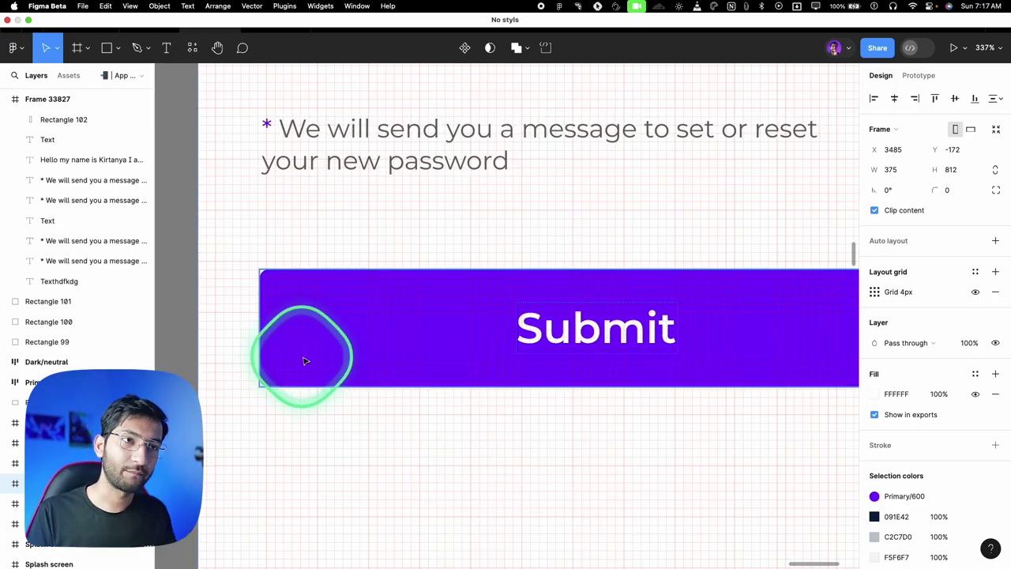
Extend the Submit button's bottom edge to the nearest grid line, making the button 56 px high.
left_click(306, 360)
scroll(279, 400, "up", 5)
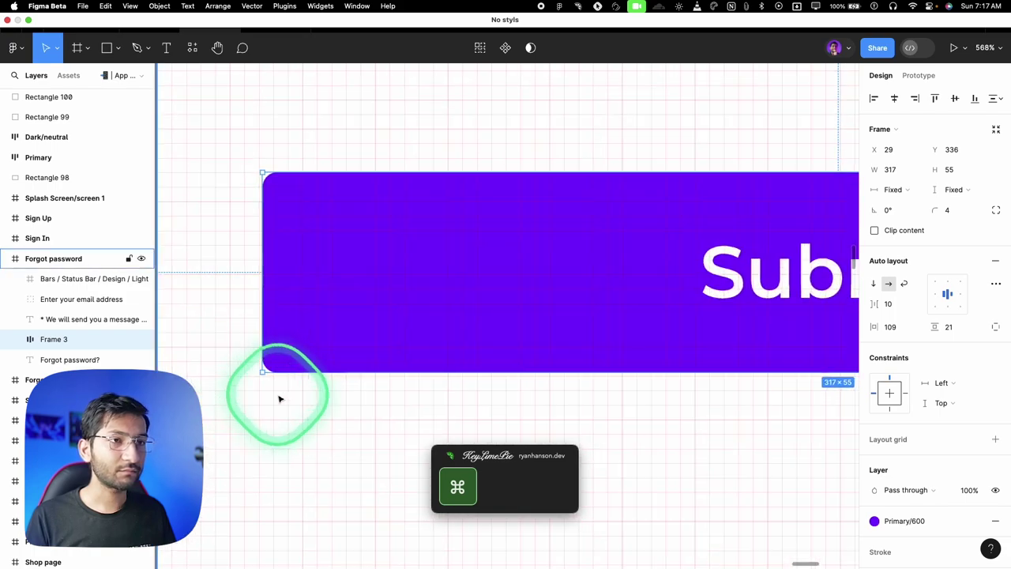
scroll(571, 381, "right", 2)
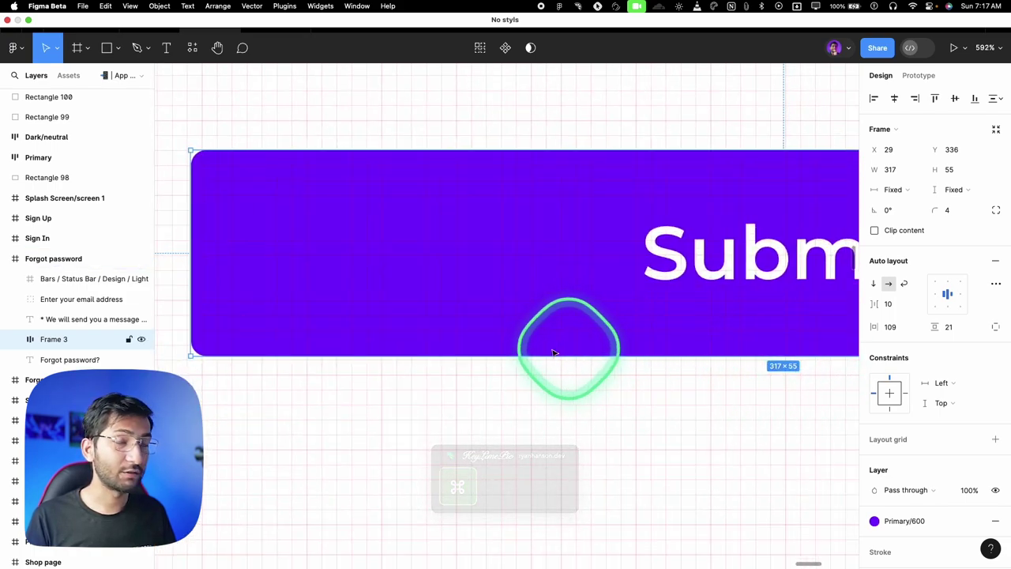
scroll(318, 329, "left", 4)
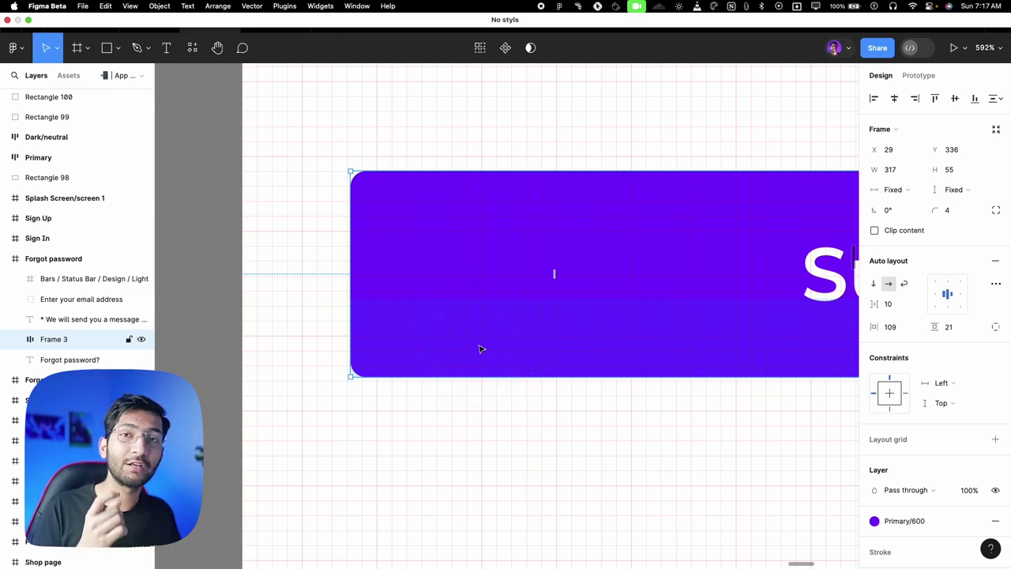
scroll(366, 388, "up", 5)
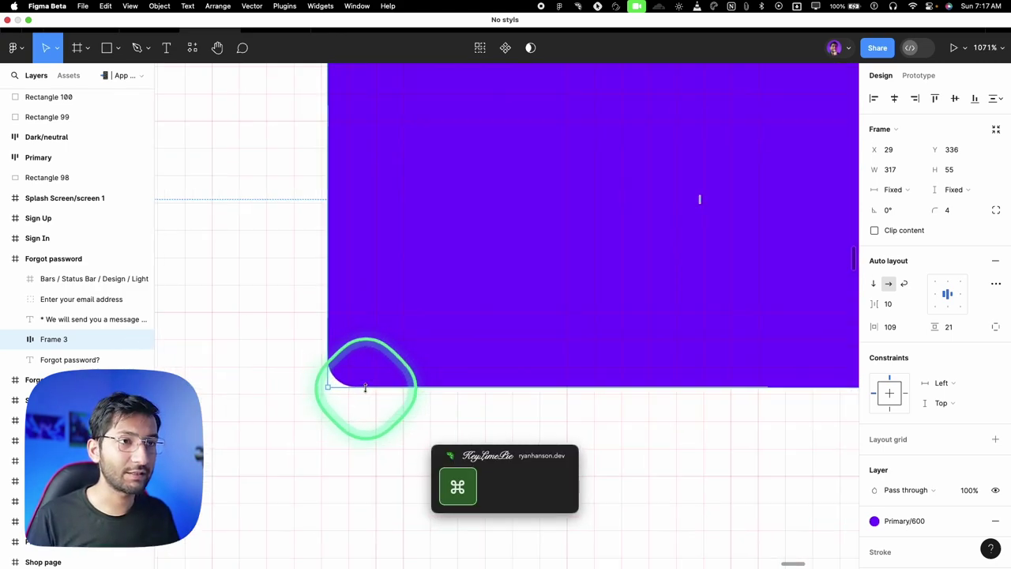
left_click_drag(366, 387, 365, 394)
scroll(351, 397, "up", 5)
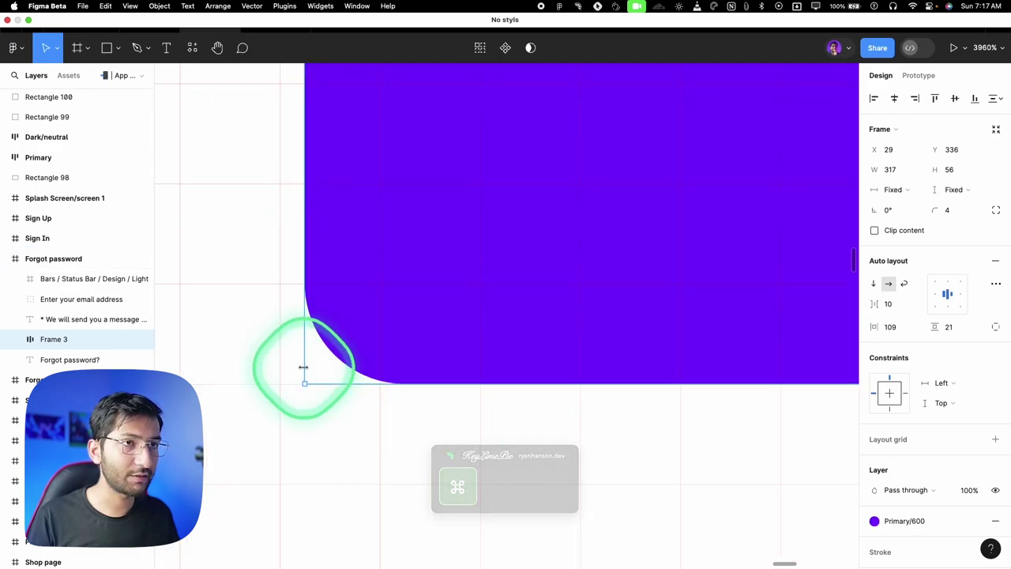
scroll(334, 388, "down", 6)
scroll(300, 257, "down", 4)
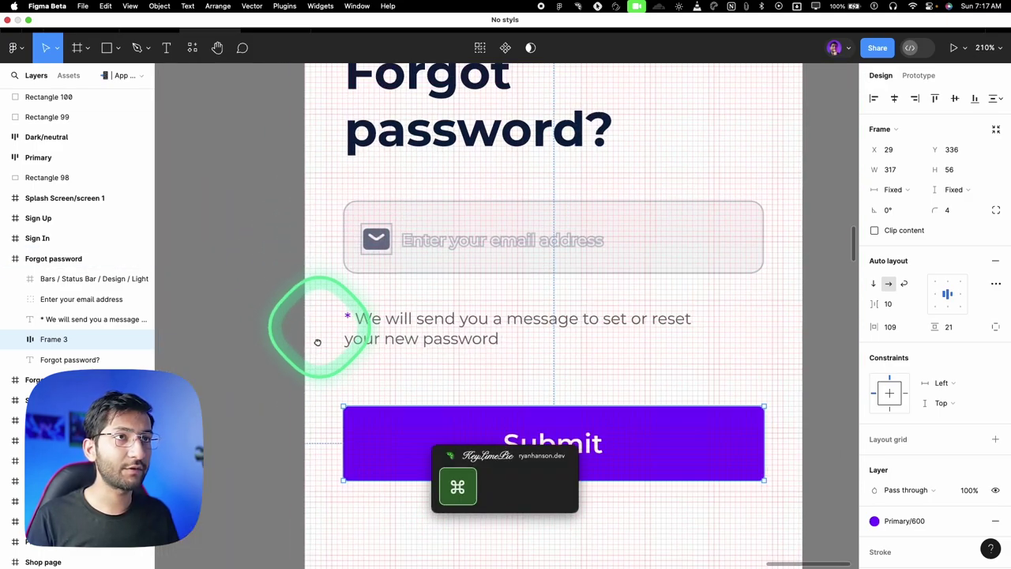
key("Escape")
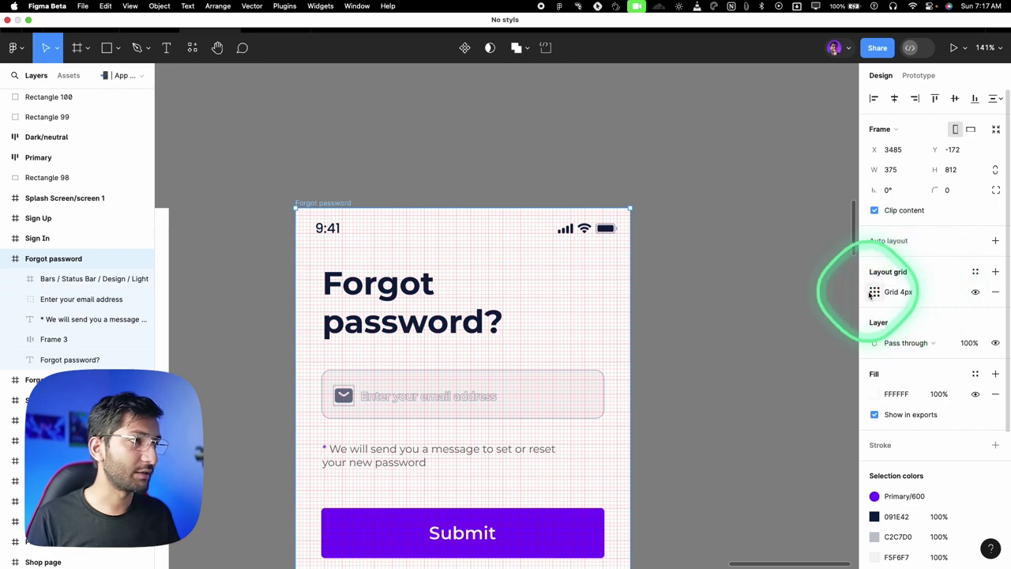
Open the frame's layout grid settings, try the Rows type, and set the type back to Grid.
left_click(874, 293)
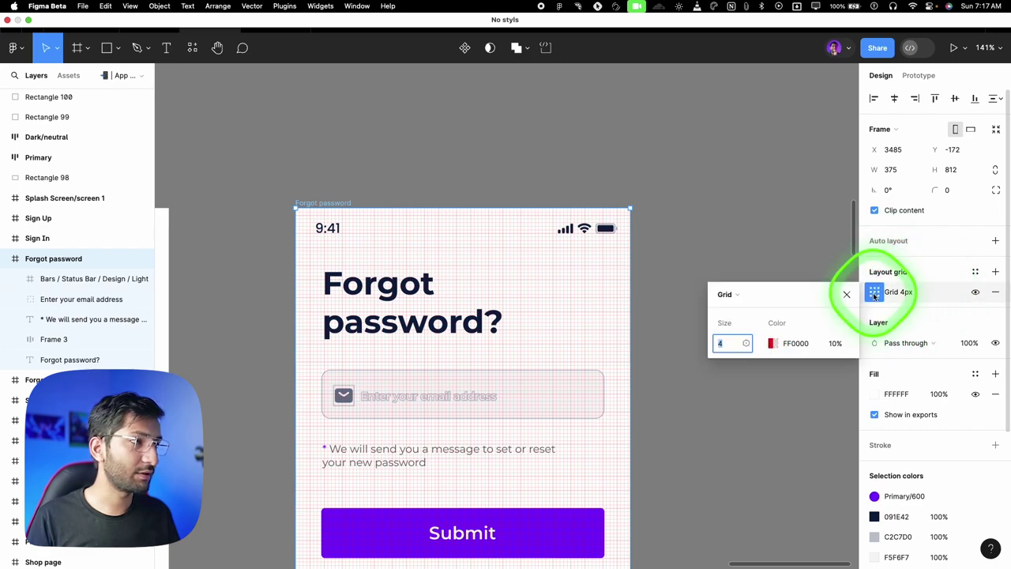
left_click(752, 298)
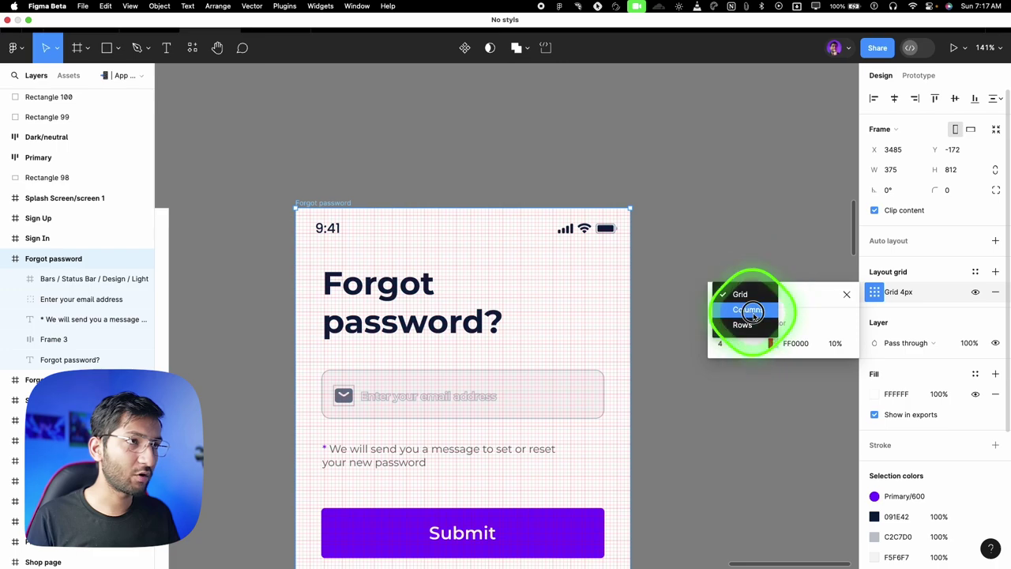
left_click(747, 308)
left_click(743, 309)
left_click(751, 296)
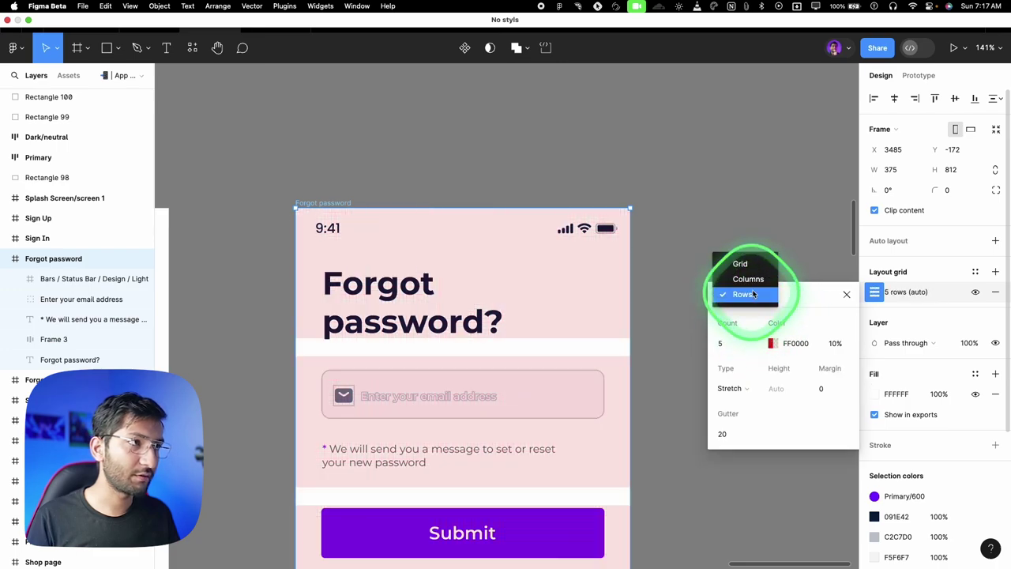
left_click(752, 270)
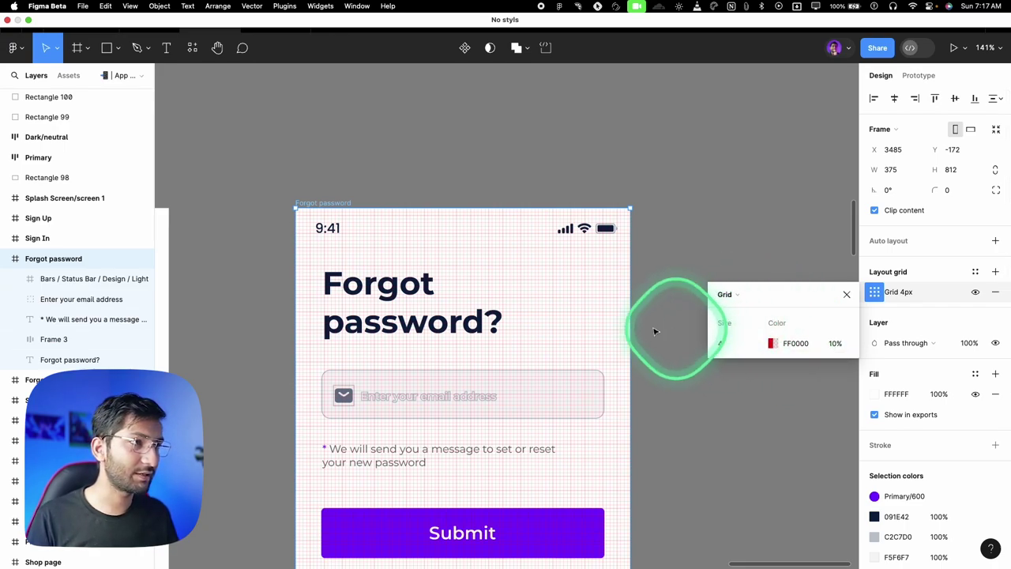
Examine the grid size setting and move the grid settings dialog up, clear of the middle of the frame.
scroll(287, 235, "up", 10)
left_click(727, 344)
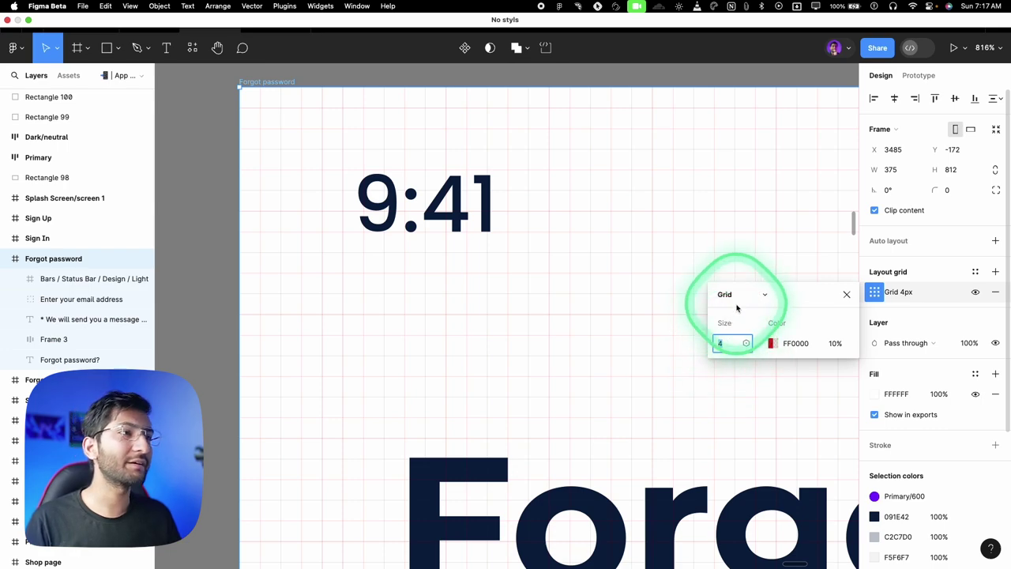
left_click_drag(795, 291, 790, 109)
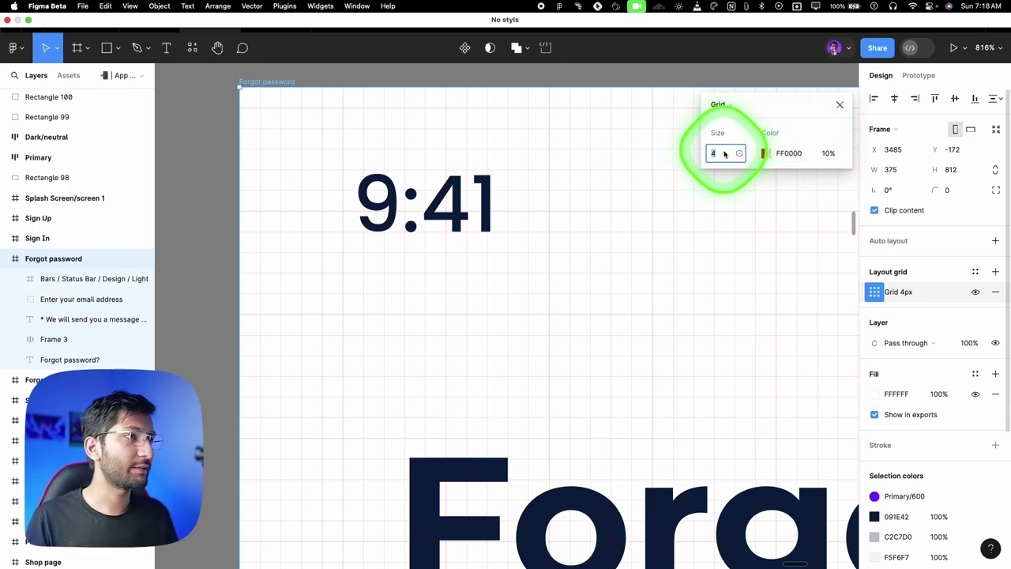
Draw a 4 × 4 square one grid cell in from the Forgot password frame's top-left corner and deselect it.
scroll(308, 169, "up", 3)
scroll(307, 169, "up", 5)
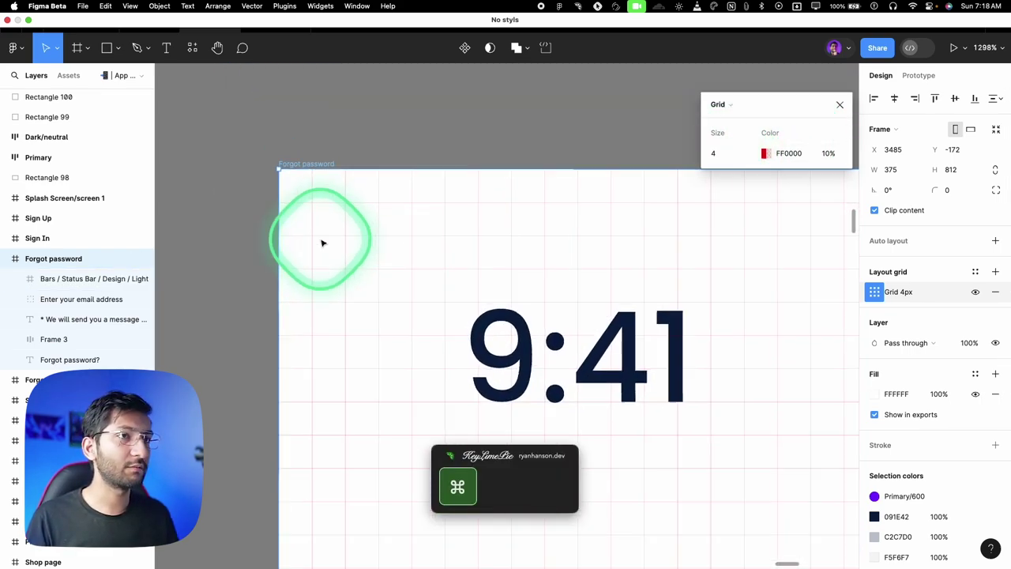
key("r")
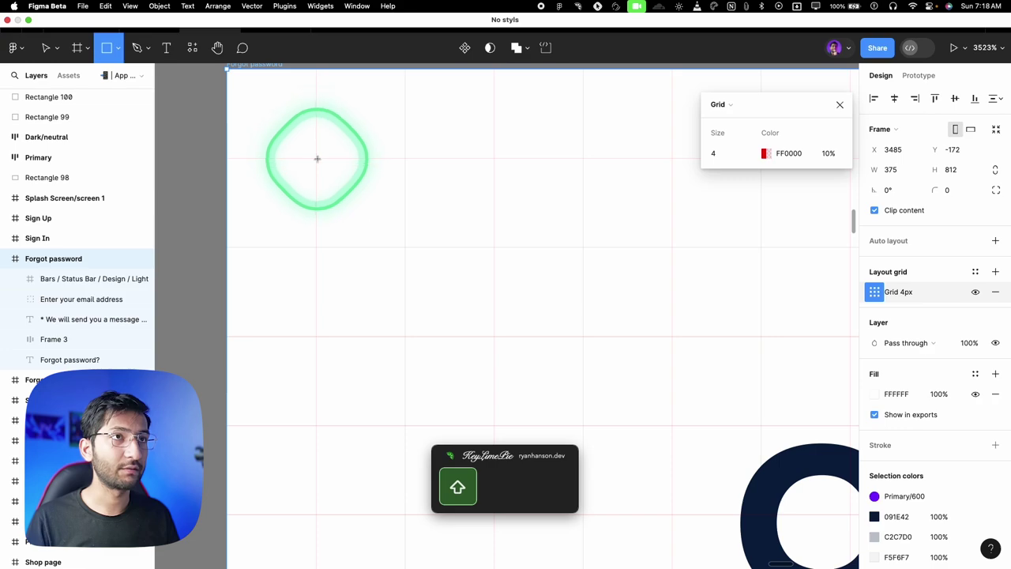
left_click_drag(316, 159, 405, 247)
key("v")
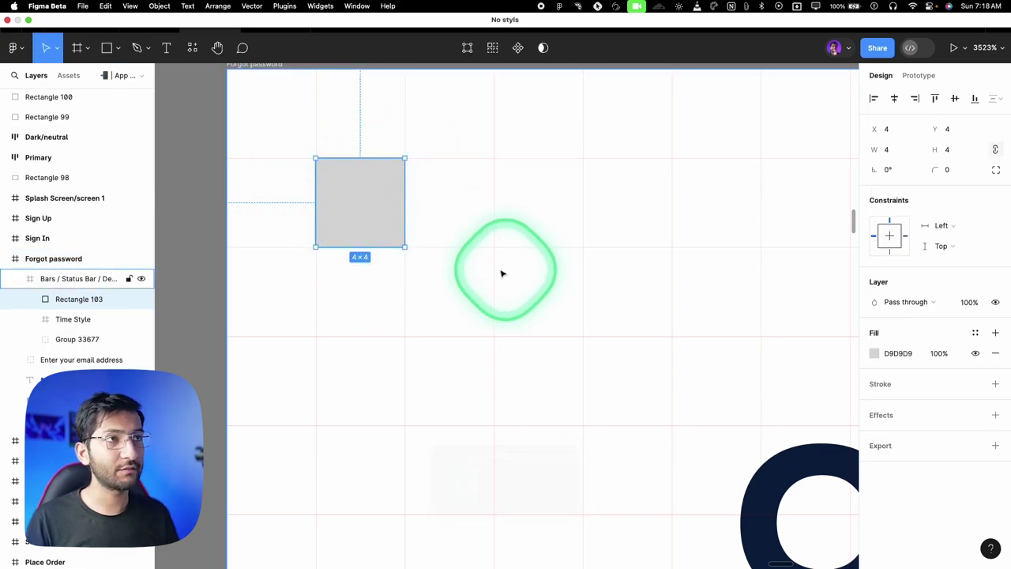
scroll(460, 216, "down", 5)
key("v")
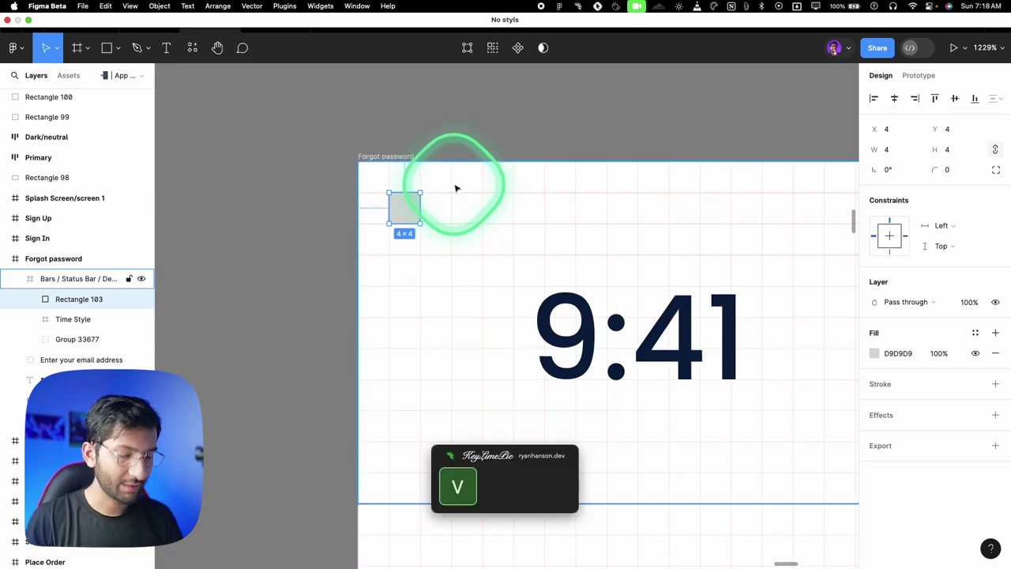
left_click(466, 150)
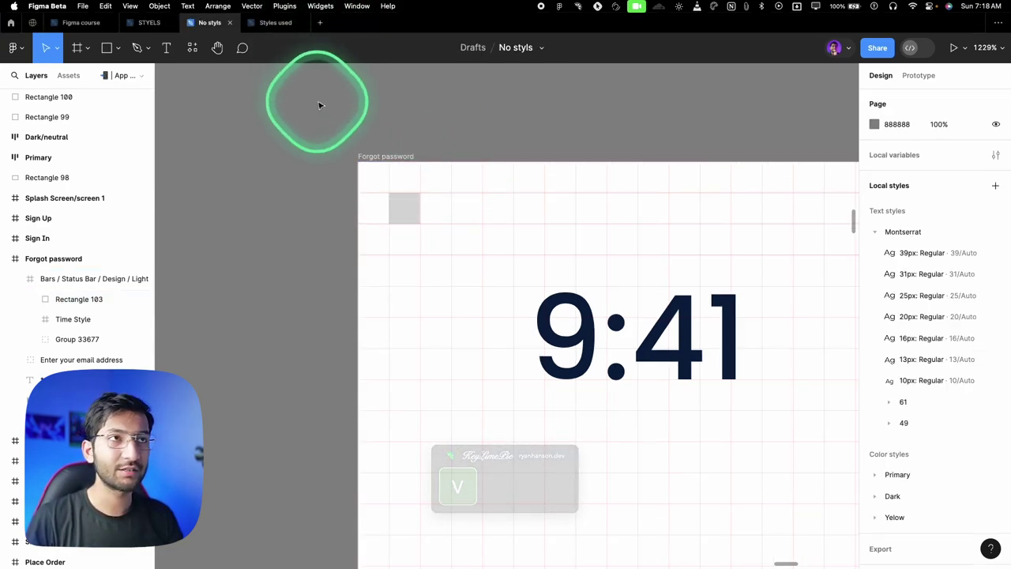
Open the nudge amount settings, check the small and big nudge values, and close the dialog.
key("super+p")
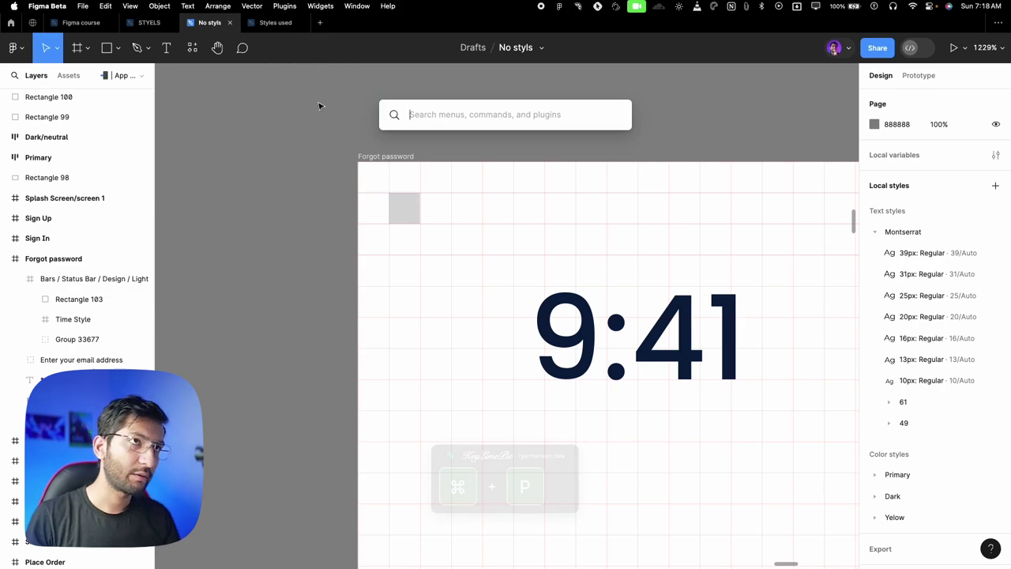
type("nudg")
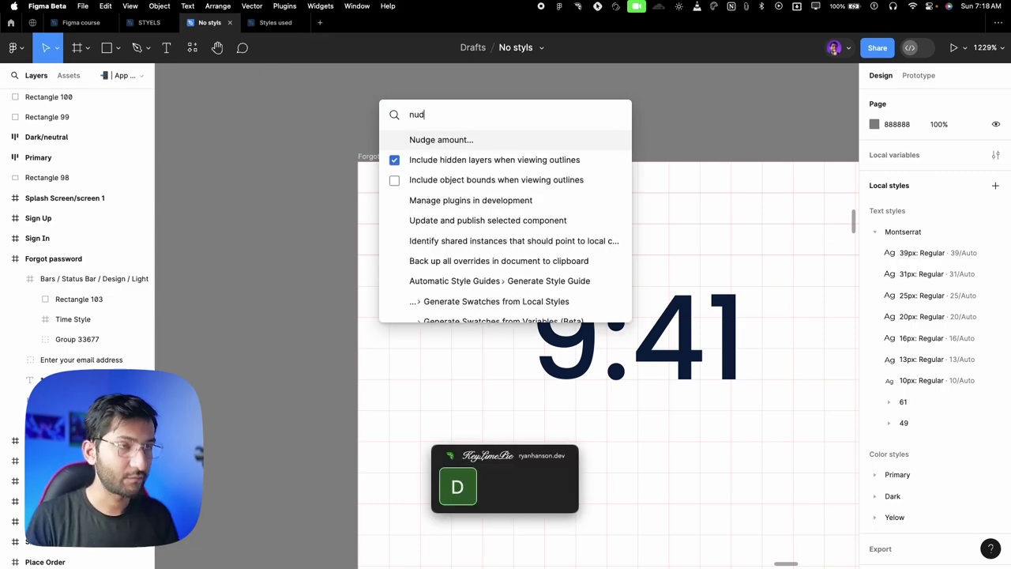
left_click(451, 139)
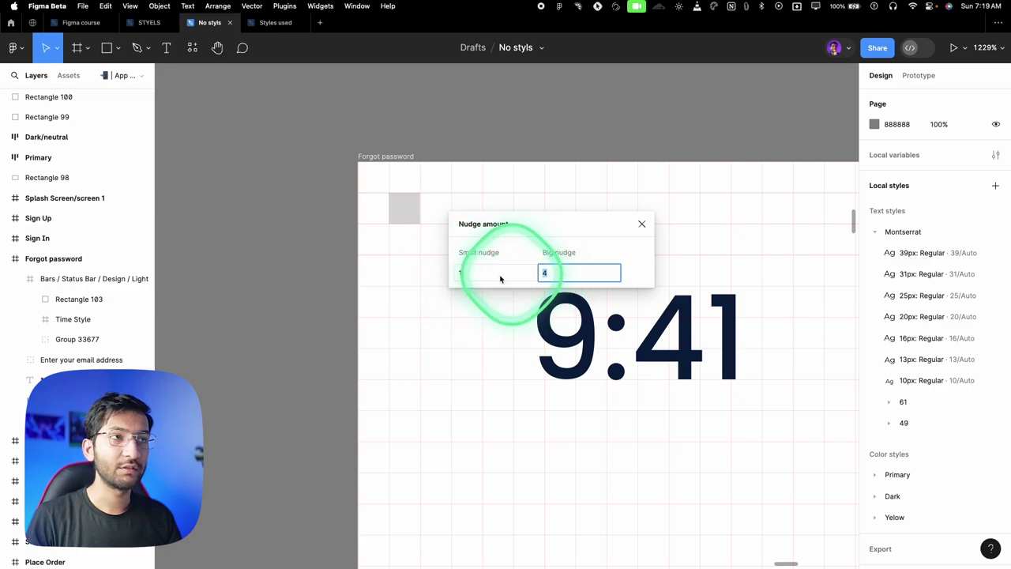
left_click(503, 273)
left_click(545, 272)
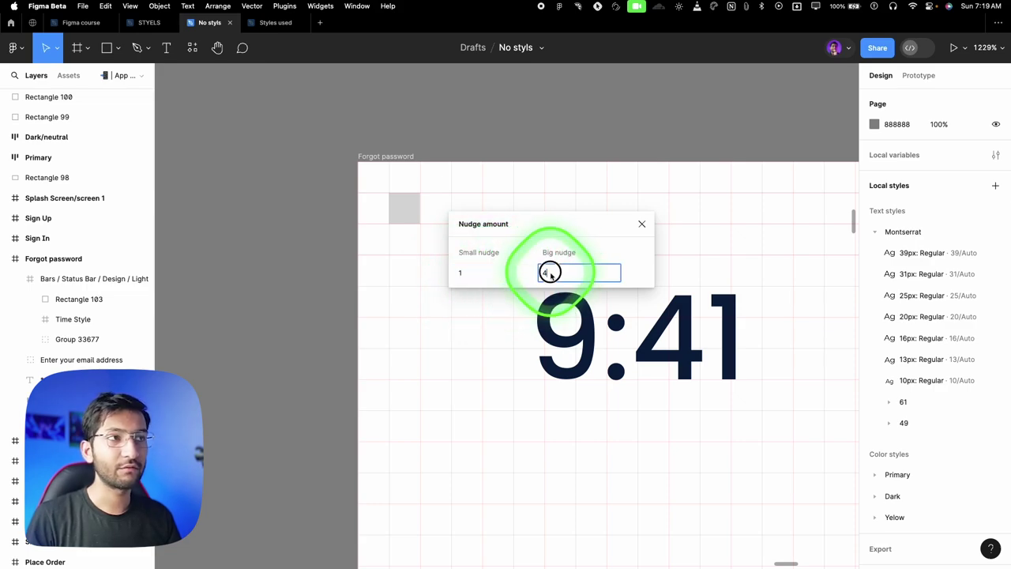
left_click(505, 273)
left_click(570, 275)
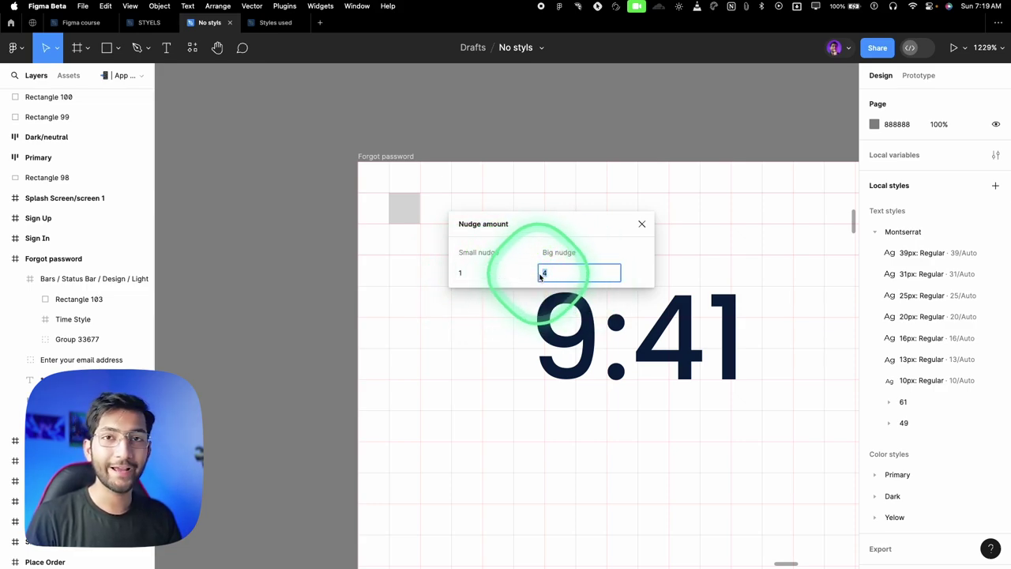
left_click_drag(518, 224, 346, 227)
left_click(404, 276)
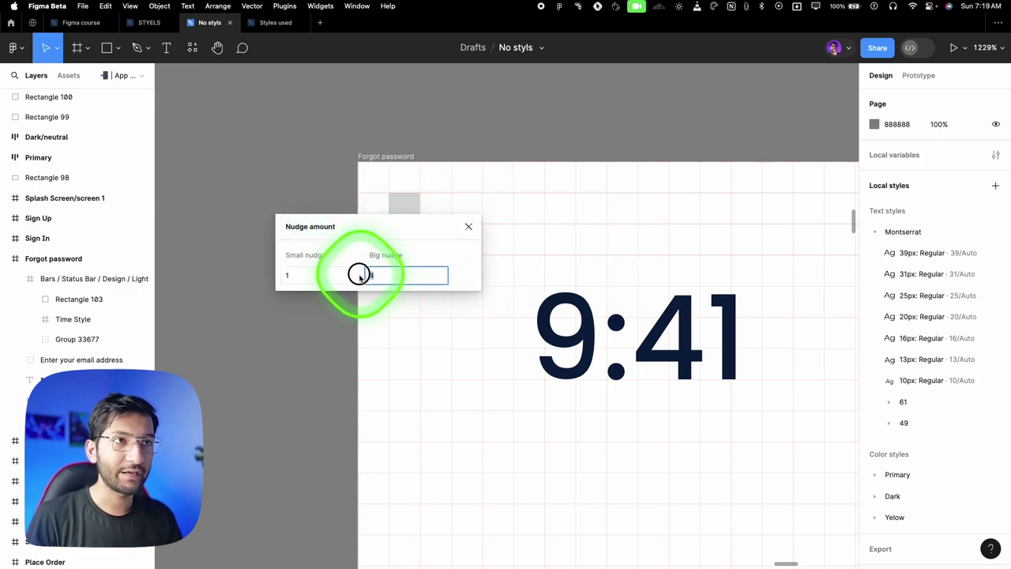
left_click(467, 228)
Move the small square right by one big nudge to X 8.
left_click(406, 207, "super")
scroll(412, 211, "up", 2)
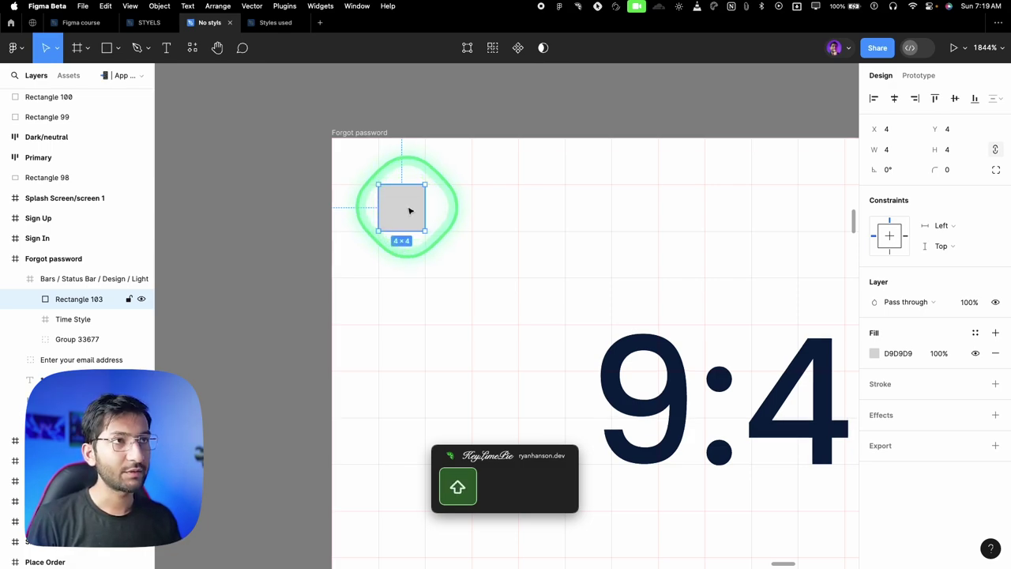
key("shift+Right")
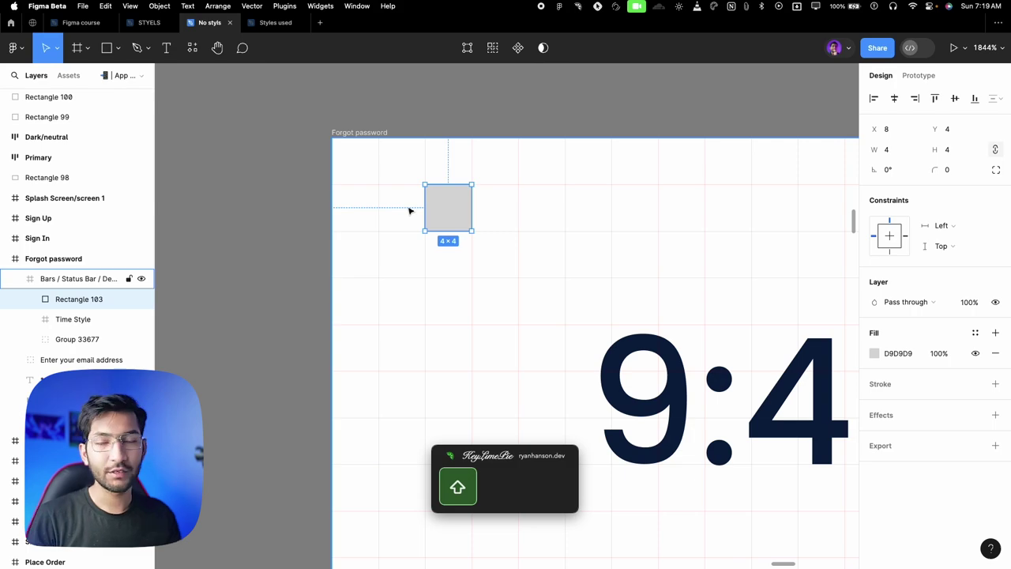
scroll(429, 198, "down", 2)
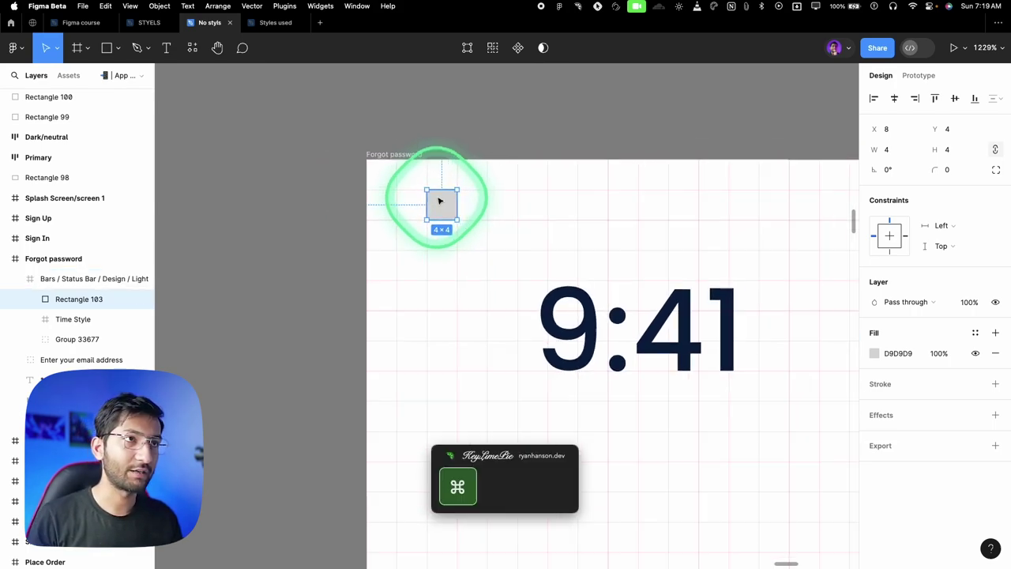
scroll(440, 201, "down", 2)
key("v")
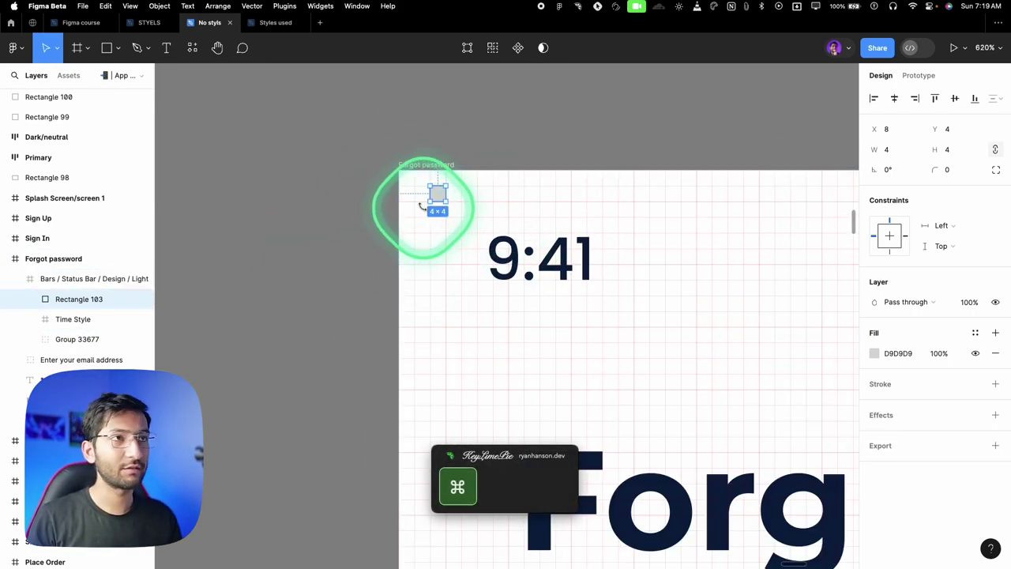
Save the Forgot password frame's 4 px layout grid as a new grid style named "4px grid".
left_click(422, 167)
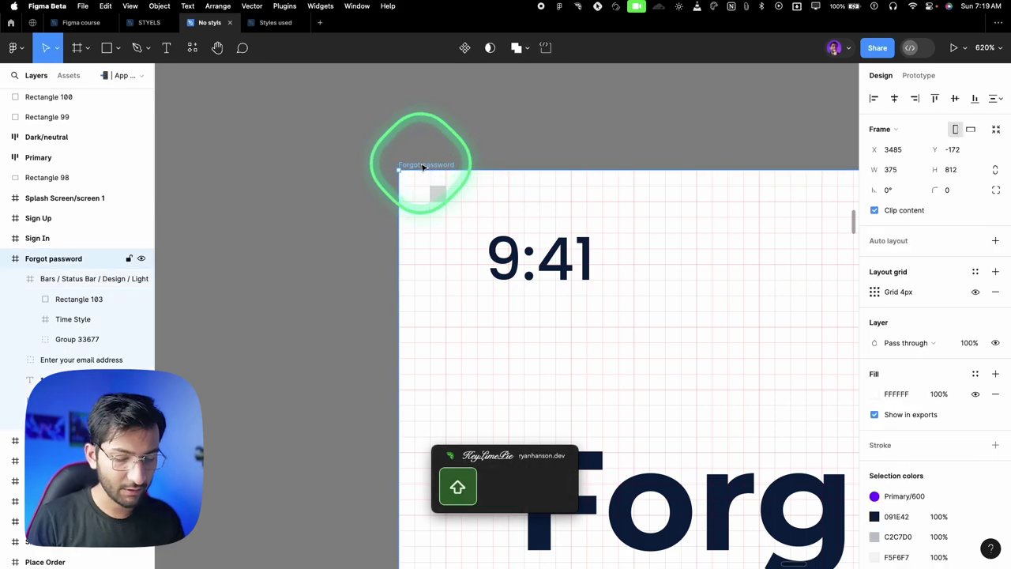
key("shift+2")
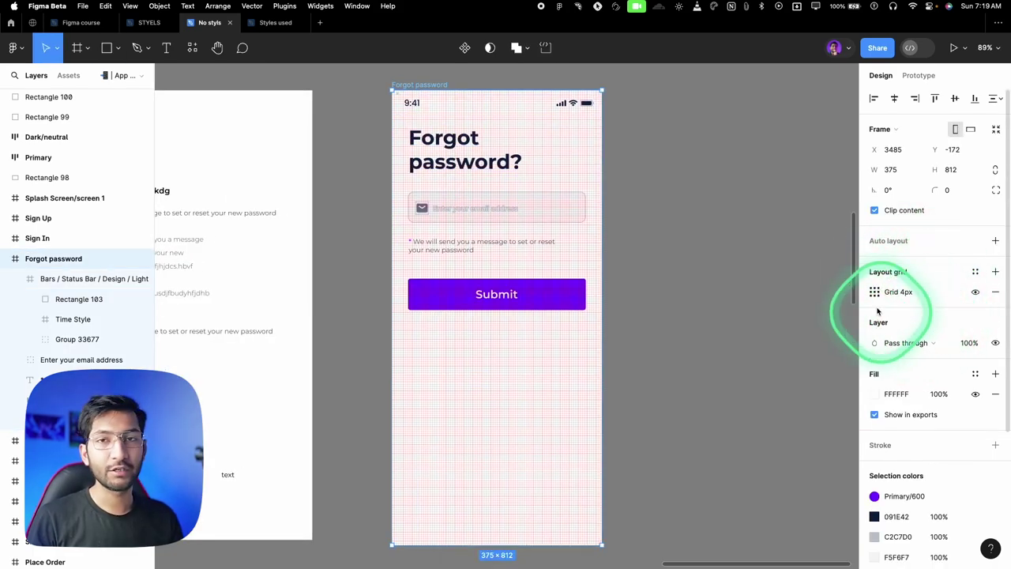
key("super")
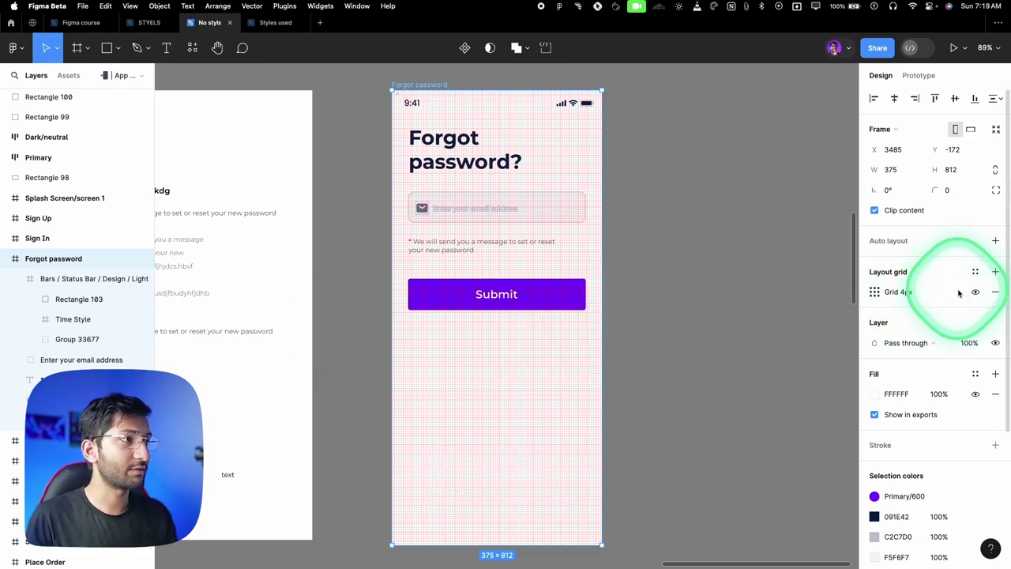
left_click(975, 273)
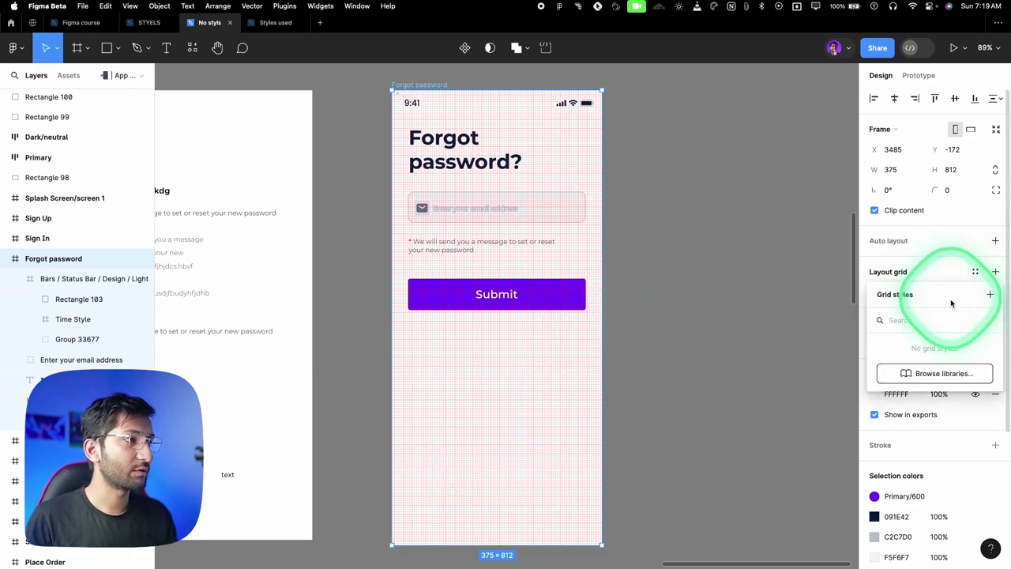
left_click(975, 273)
left_click(975, 271)
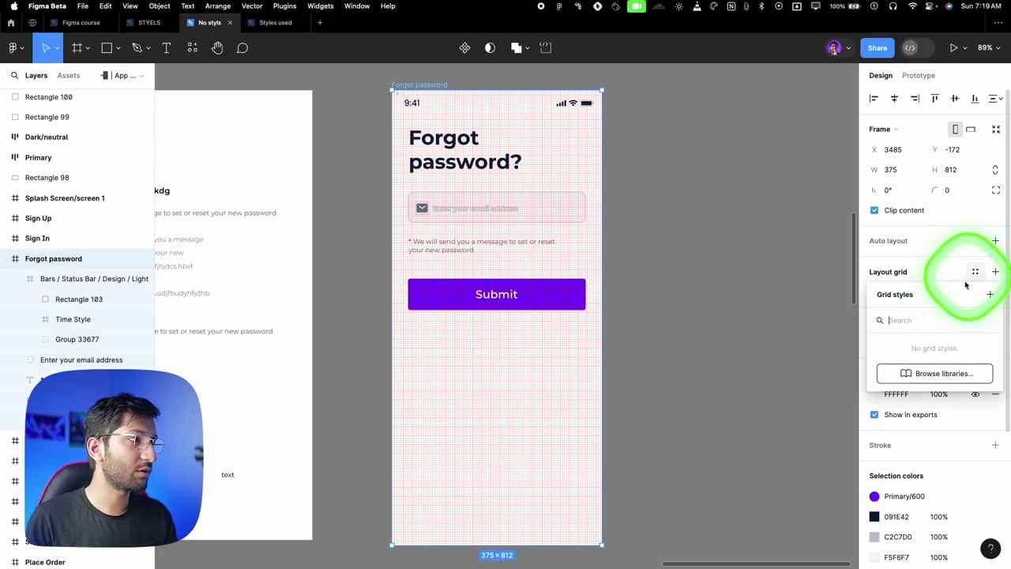
left_click_drag(971, 291, 724, 257)
left_click(732, 241)
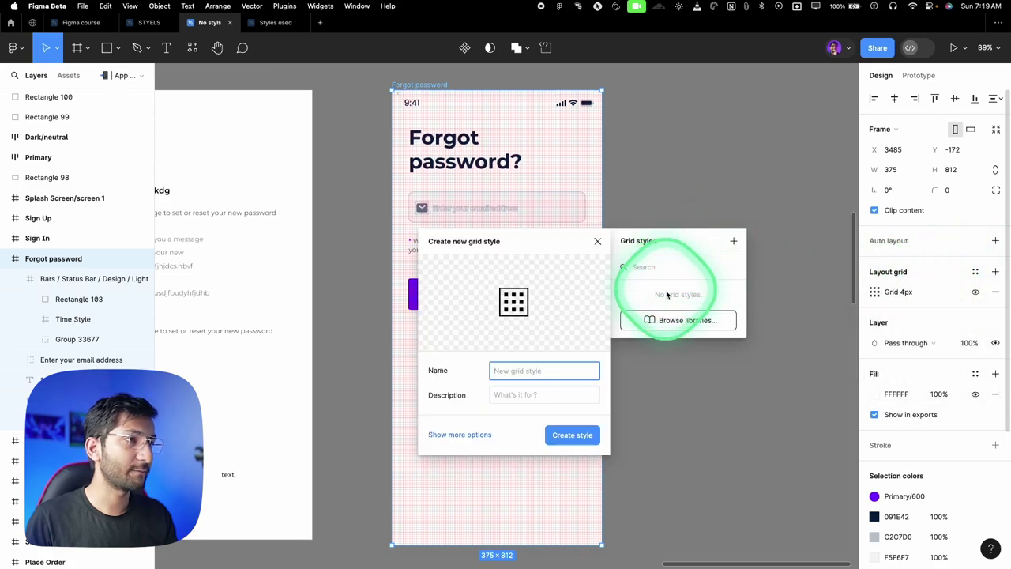
type("$ p")
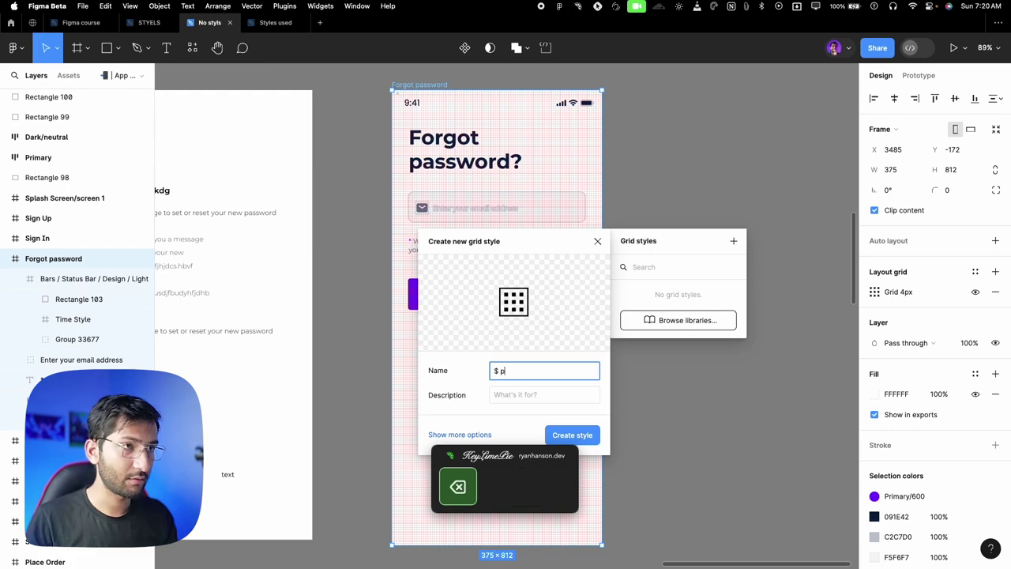
left_click(501, 395)
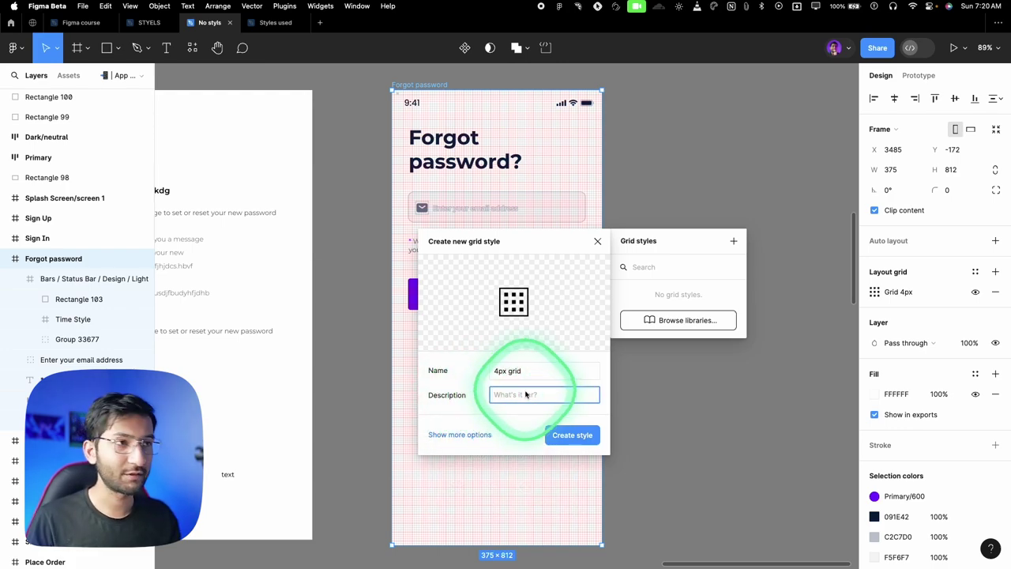
left_click(566, 436)
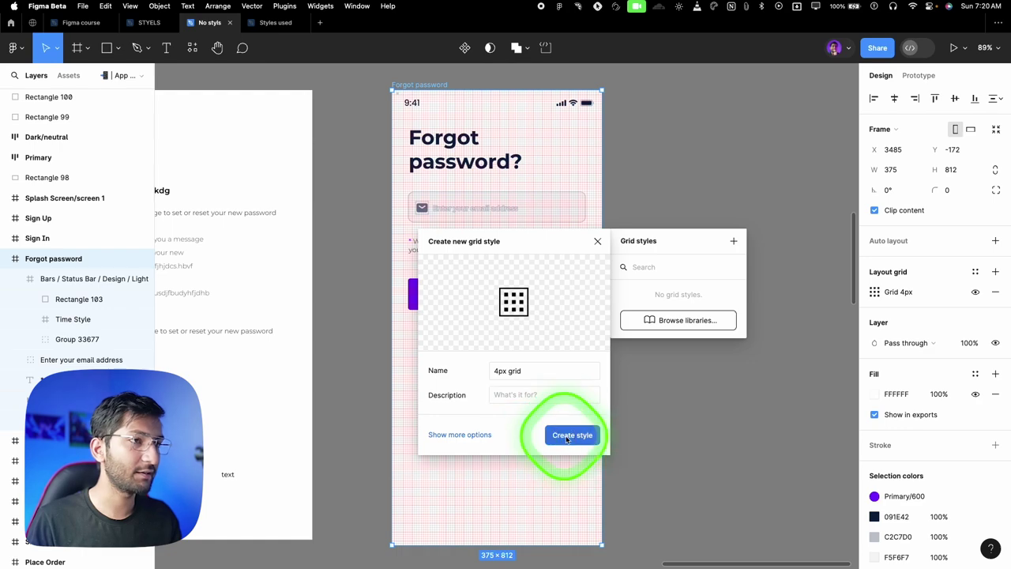
Collapse the Montserrat text styles group, and apply the 4px grid style to the Forgot password frame beside the Sign Up screen.
left_click(758, 371)
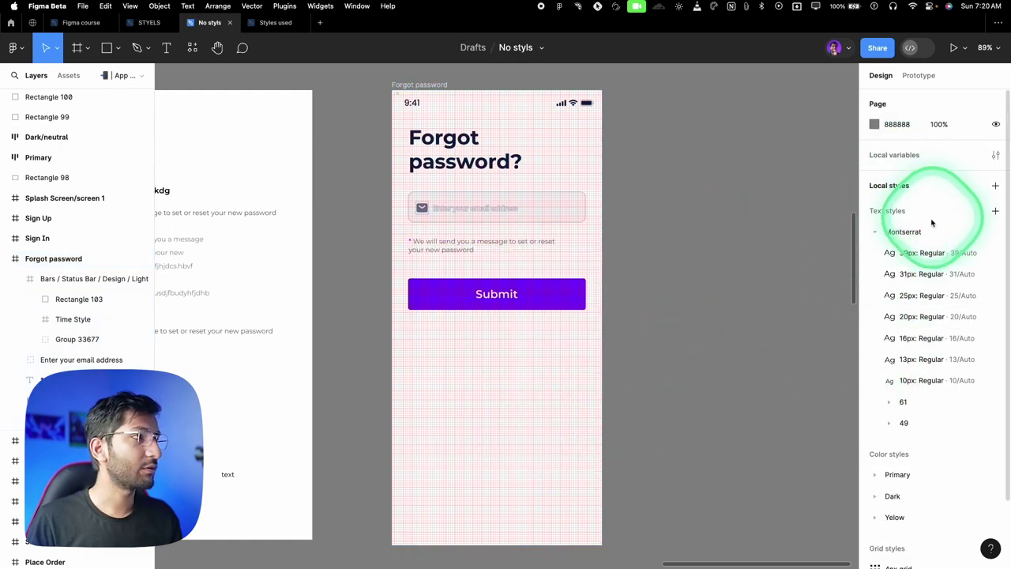
left_click(875, 233)
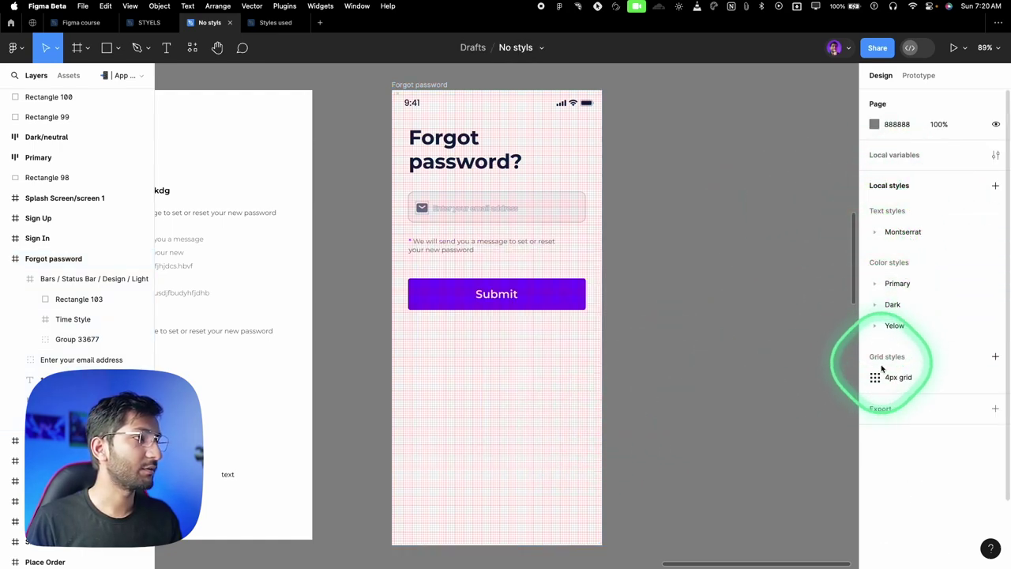
scroll(428, 293, "down", 3)
scroll(355, 289, "left", 5)
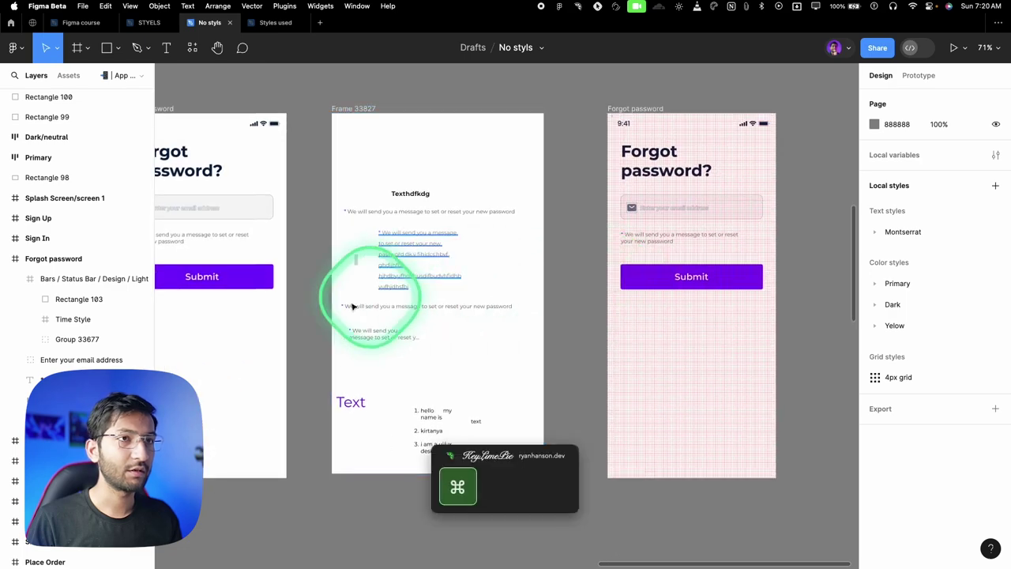
left_click(419, 350)
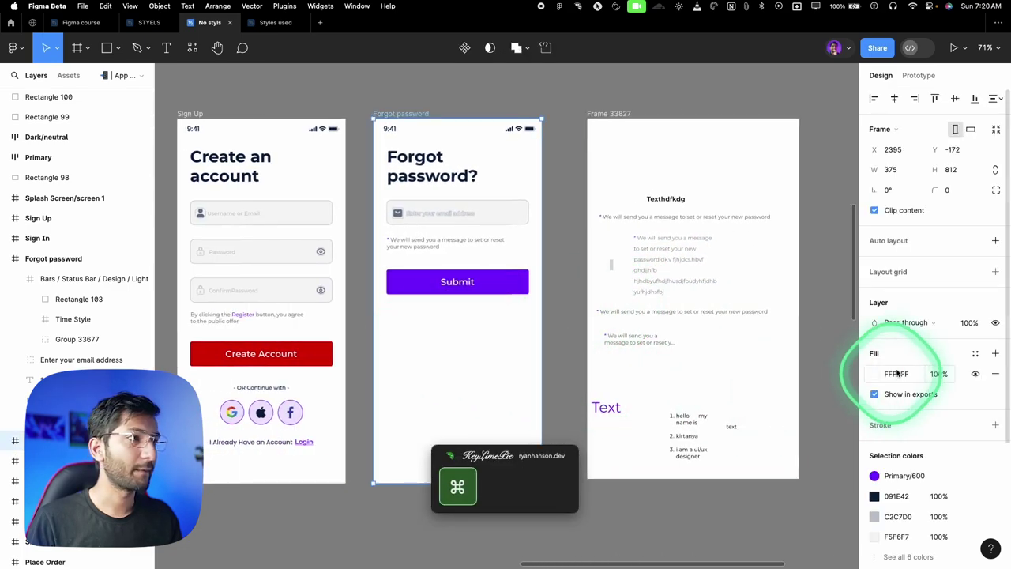
left_click(973, 272)
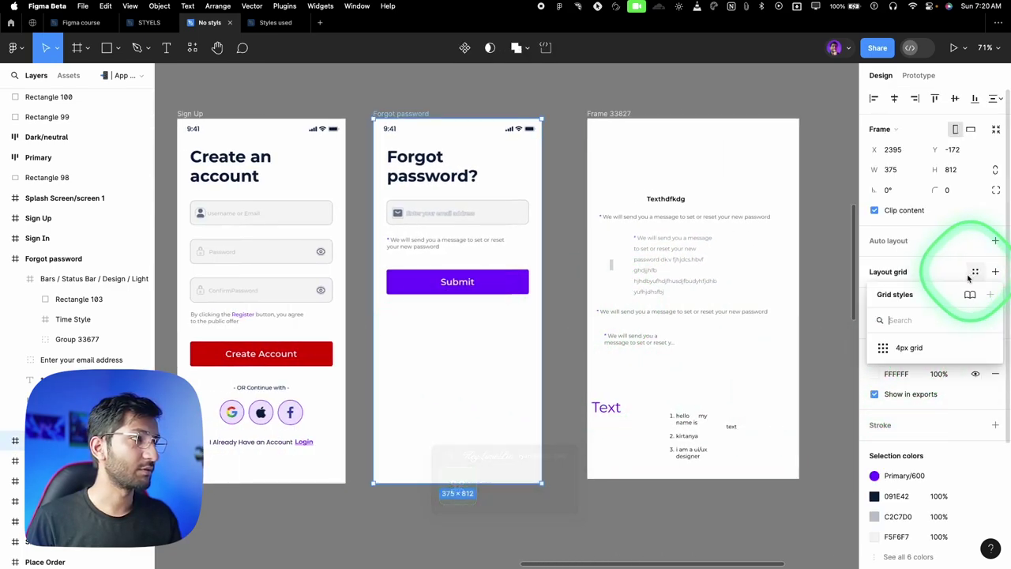
left_click(895, 353)
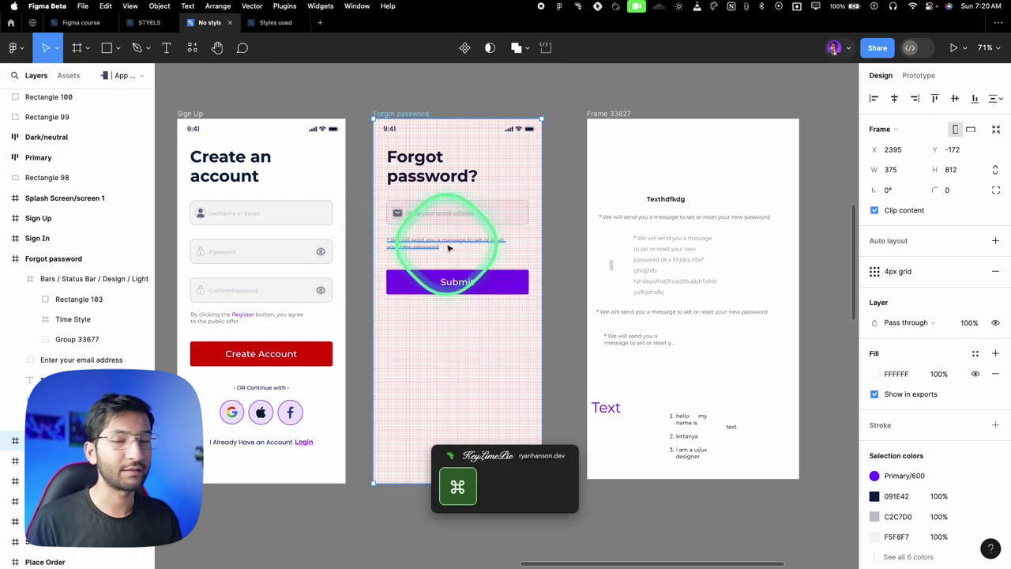
Create a 1440 × 1024 desktop preset frame on the empty canvas beside the gridded Forgot password screen.
scroll(447, 245, "down", 5)
left_click_drag(713, 232, 389, 252)
key("f")
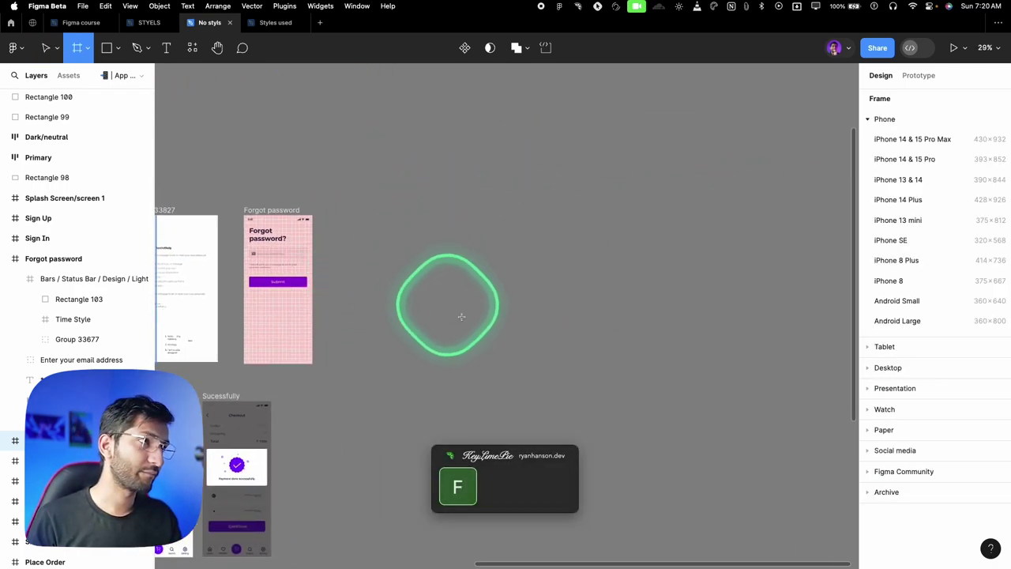
left_click(875, 118)
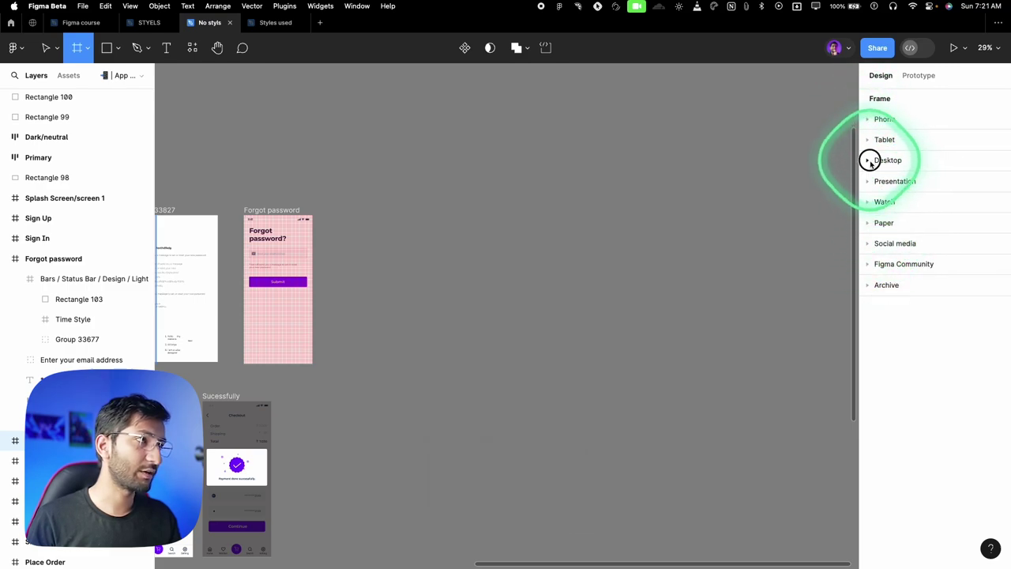
left_click(869, 161)
left_click(891, 244)
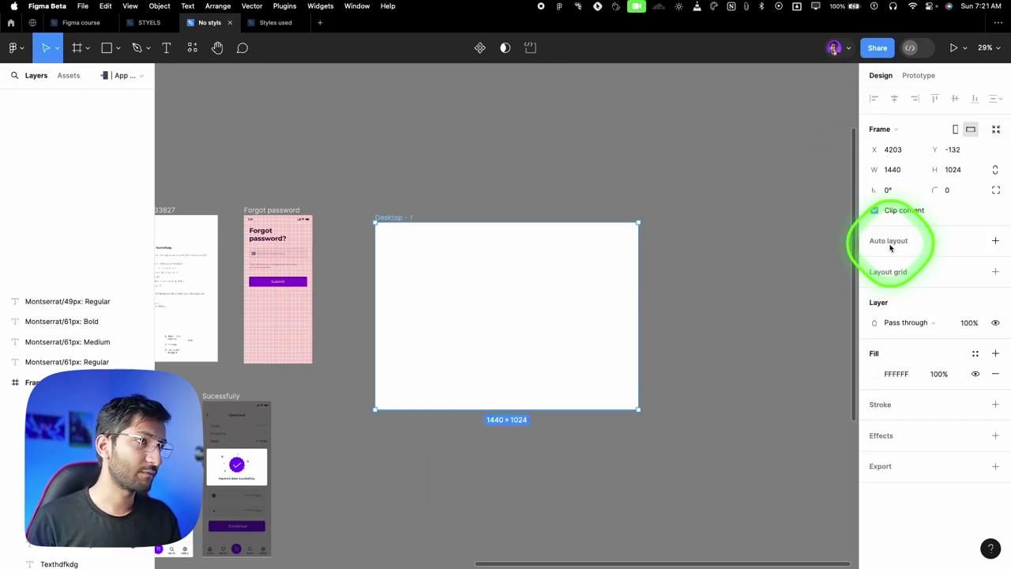
Add a layout grid to the new desktop frame and change its type from Grid to Columns.
scroll(530, 316, "up", 5)
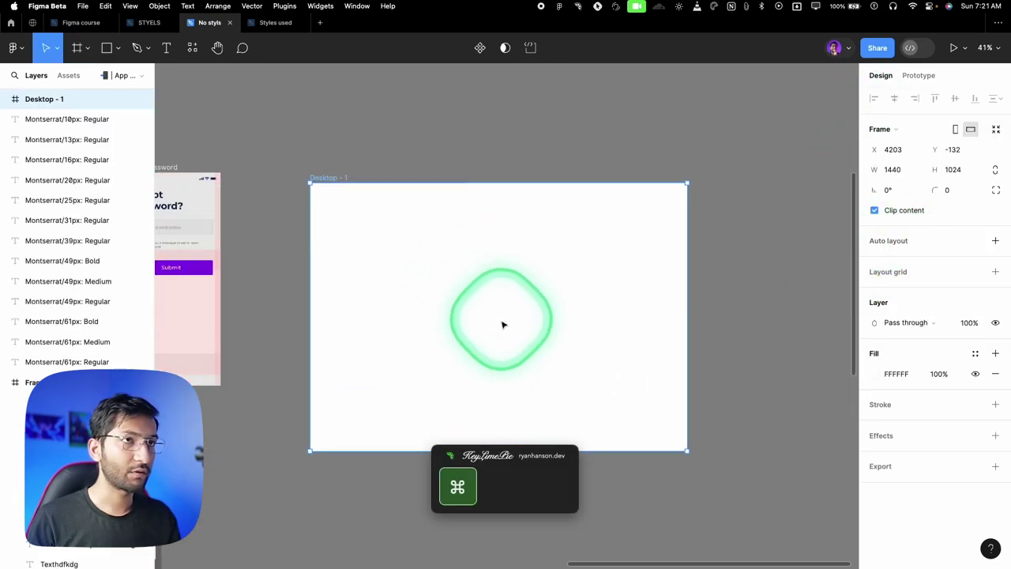
left_click(876, 276)
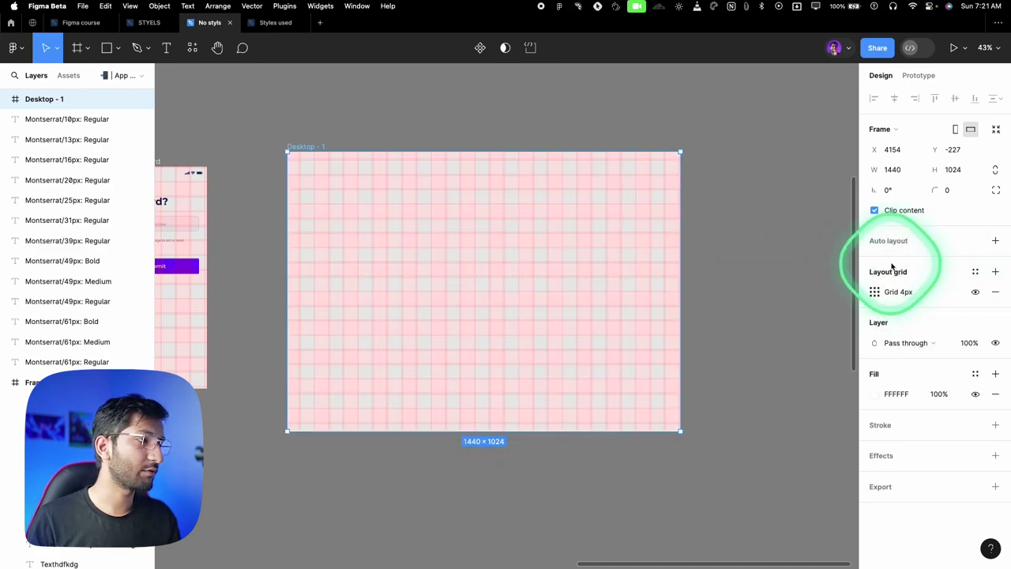
left_click(874, 292)
left_click(740, 295)
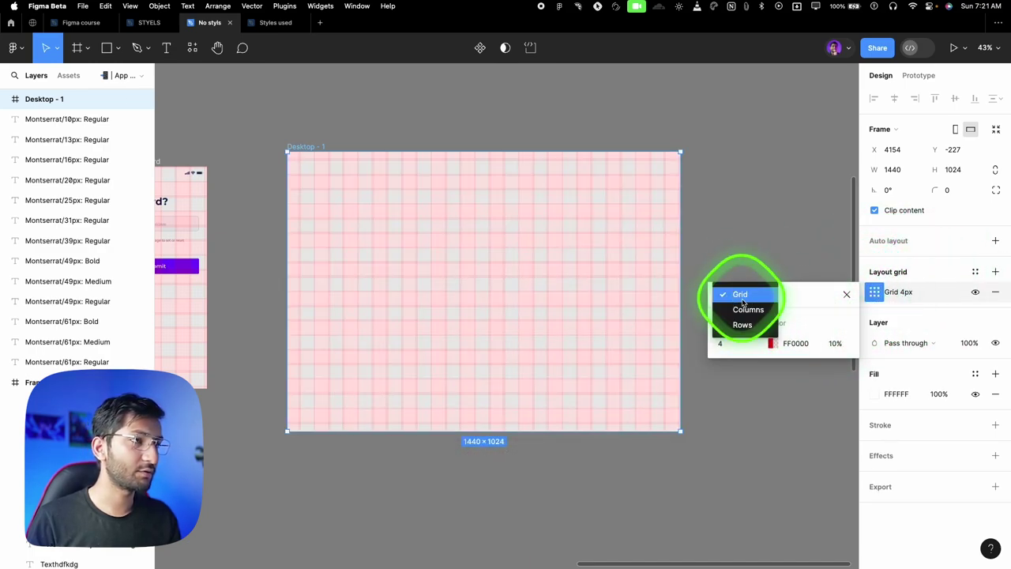
left_click(746, 308)
Try the desktop frame's layout grid as Rows and return it to Columns.
left_click(742, 295)
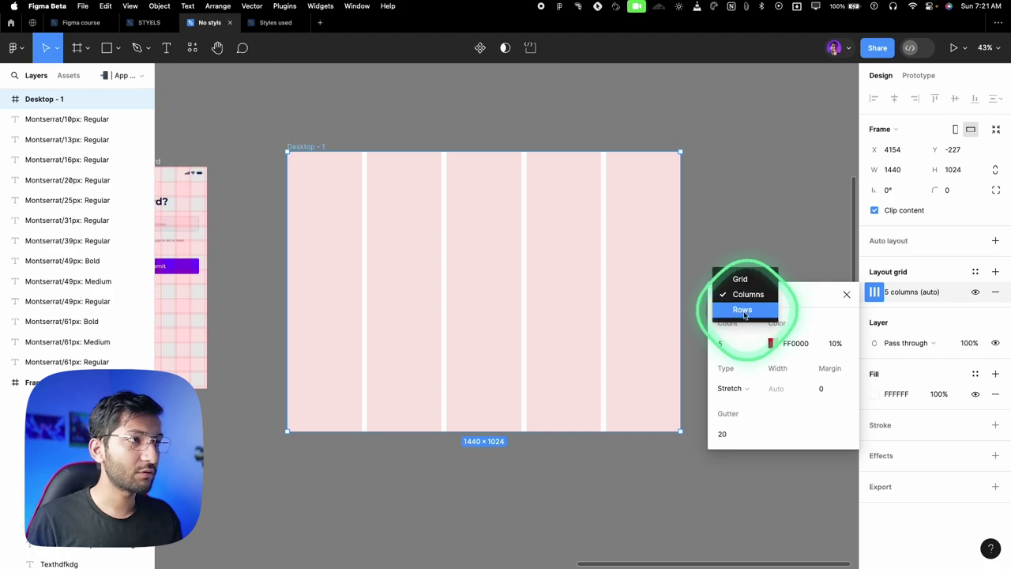
left_click(747, 310)
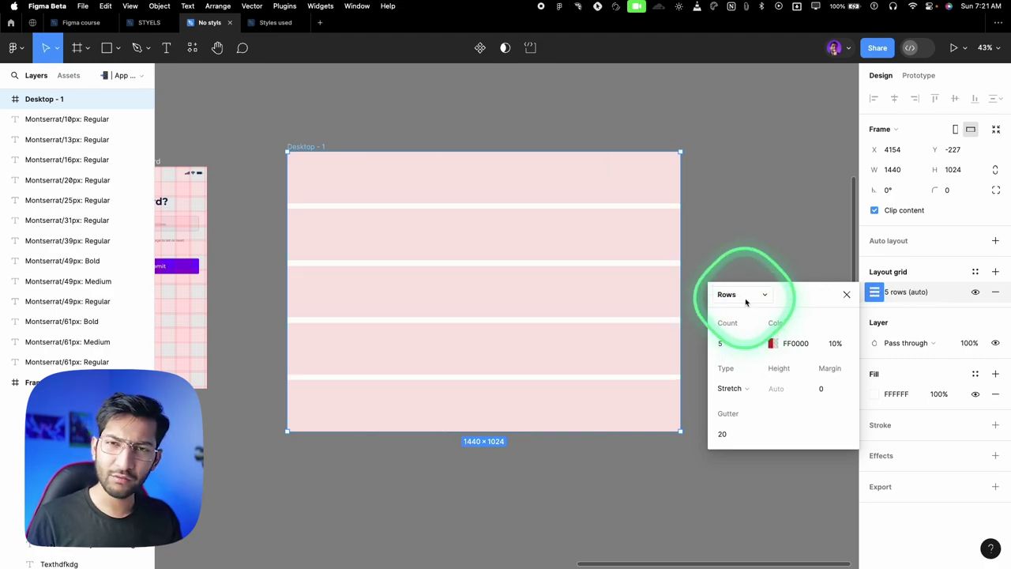
left_click(746, 299)
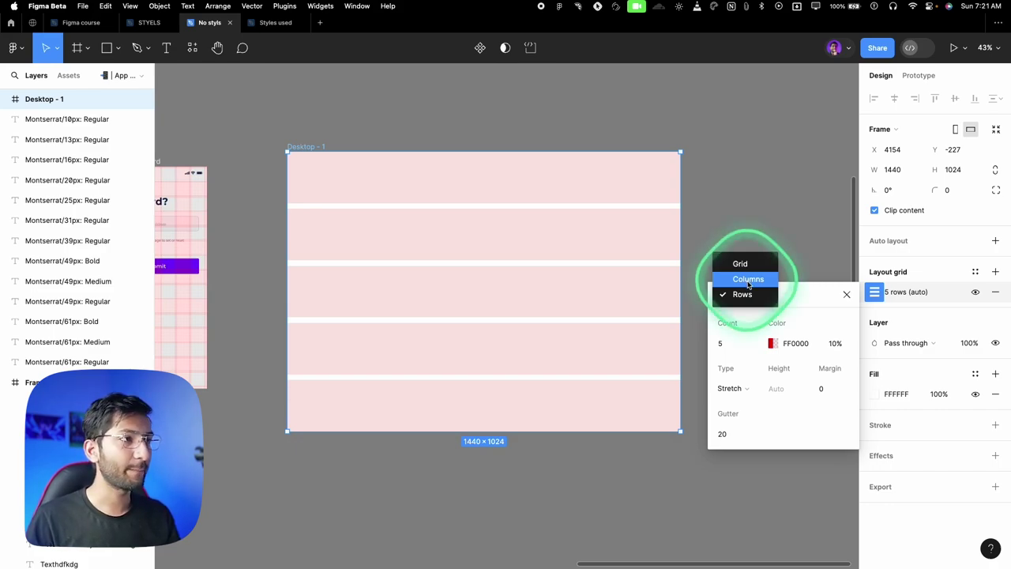
left_click(744, 281)
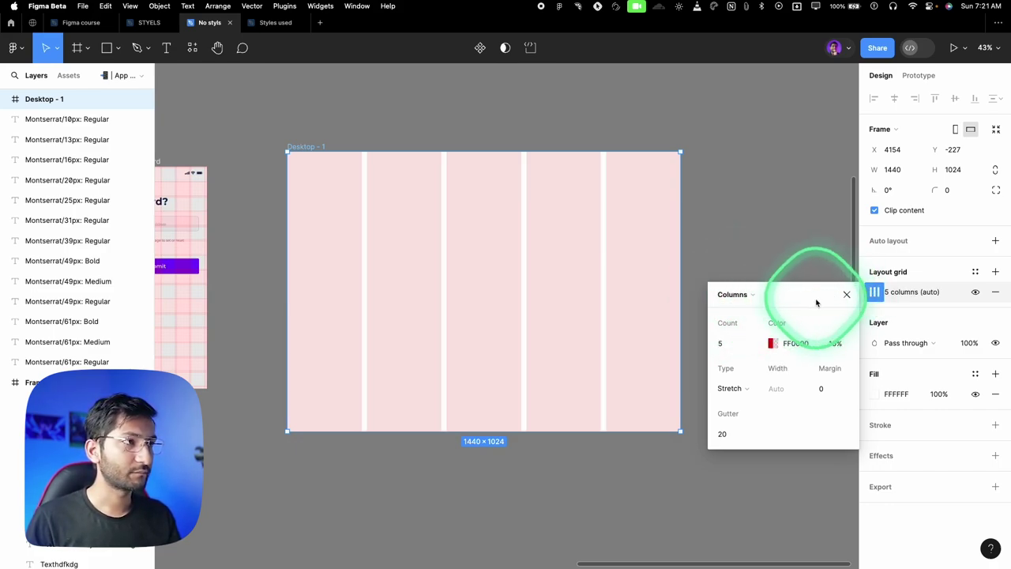
Move the column settings dialog up beside the top of the desktop frame and activate the Rectangle tool.
left_click_drag(817, 300, 792, 171)
scroll(561, 180, "up", 3)
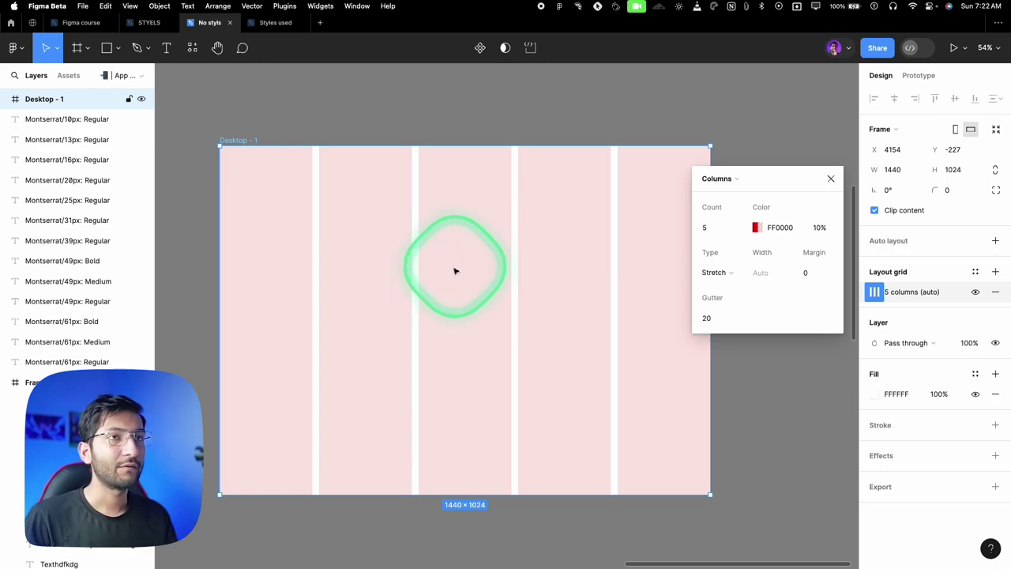
key("super")
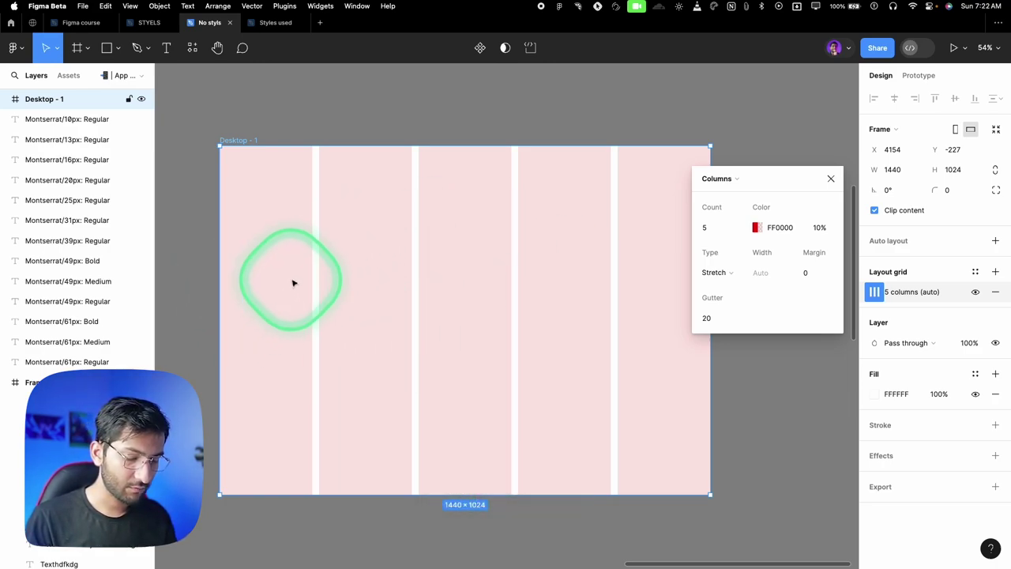
key("r")
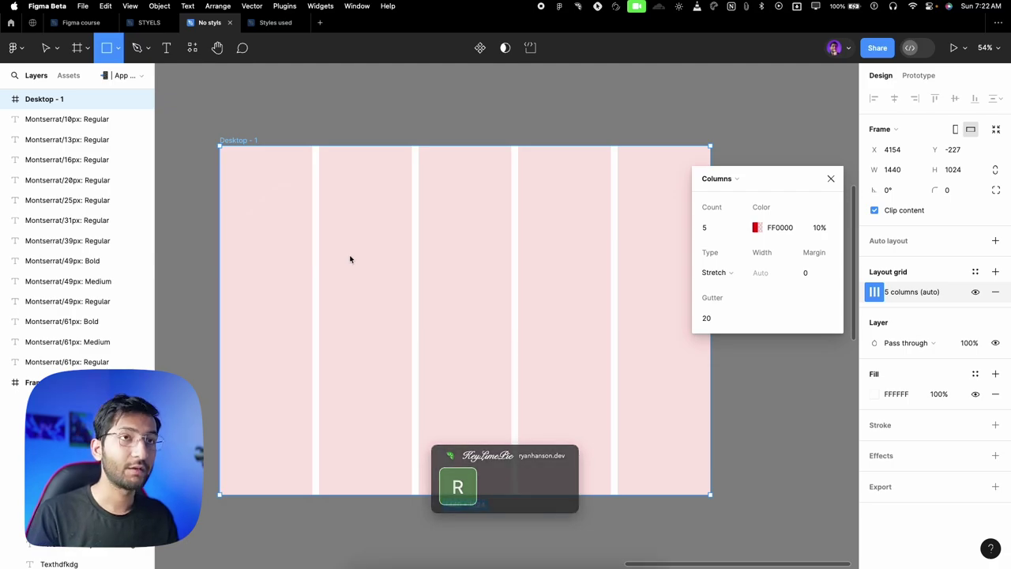
Switch to Chrome and examine how the YouTube video page arranges its player, description and suggested videos.
key("ctrl+Up")
left_click(305, 248)
left_click(61, 340)
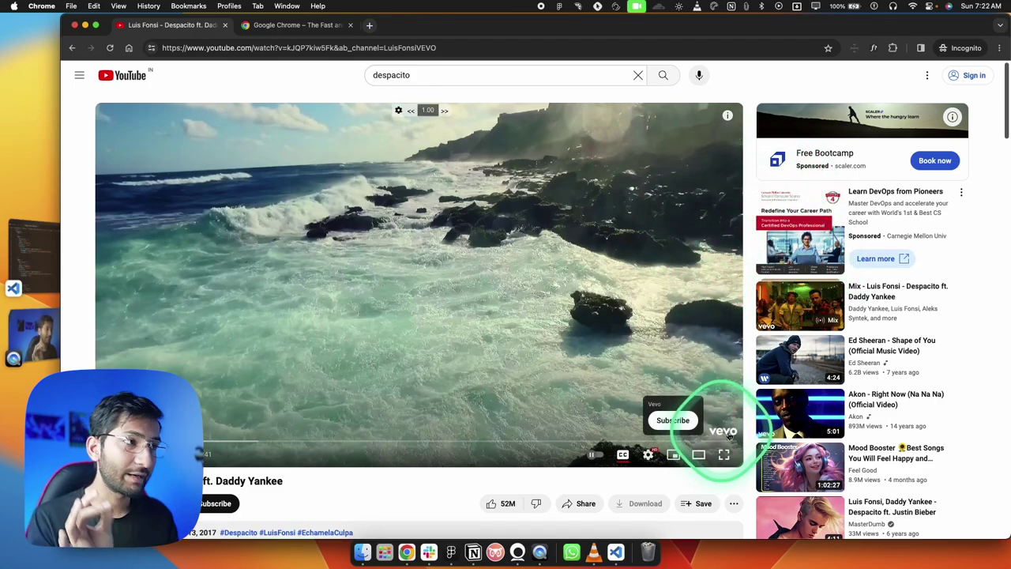
scroll(601, 340, "down", 2)
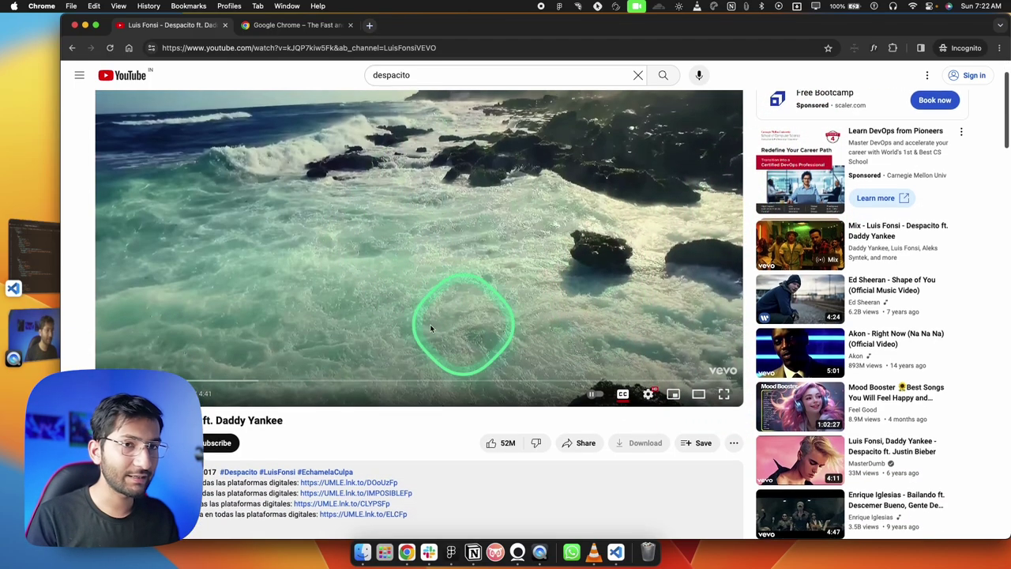
scroll(97, 367, "down", 8)
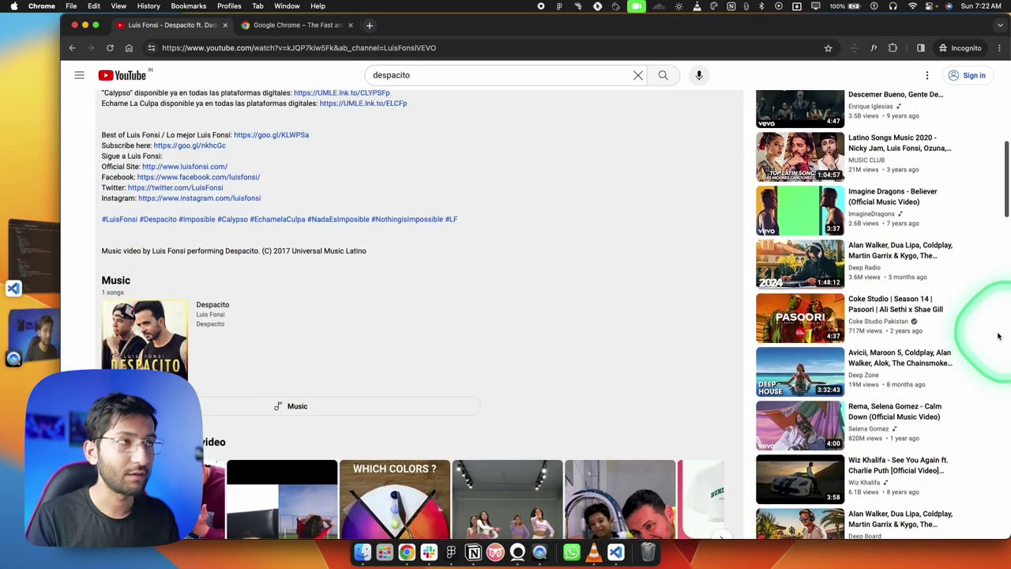
scroll(734, 281, "up", 7)
scroll(744, 265, "down", 12)
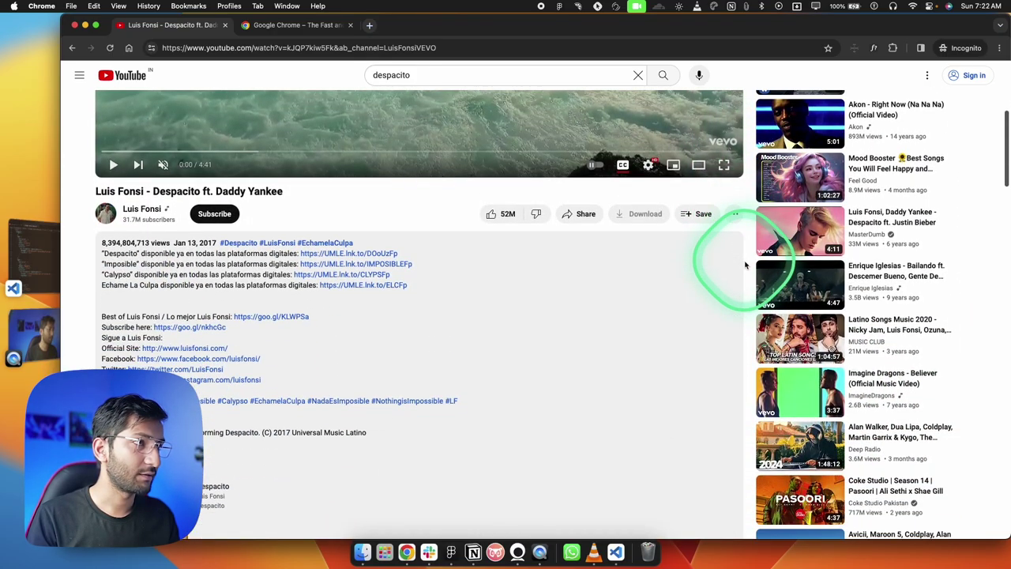
scroll(745, 265, "down", 3)
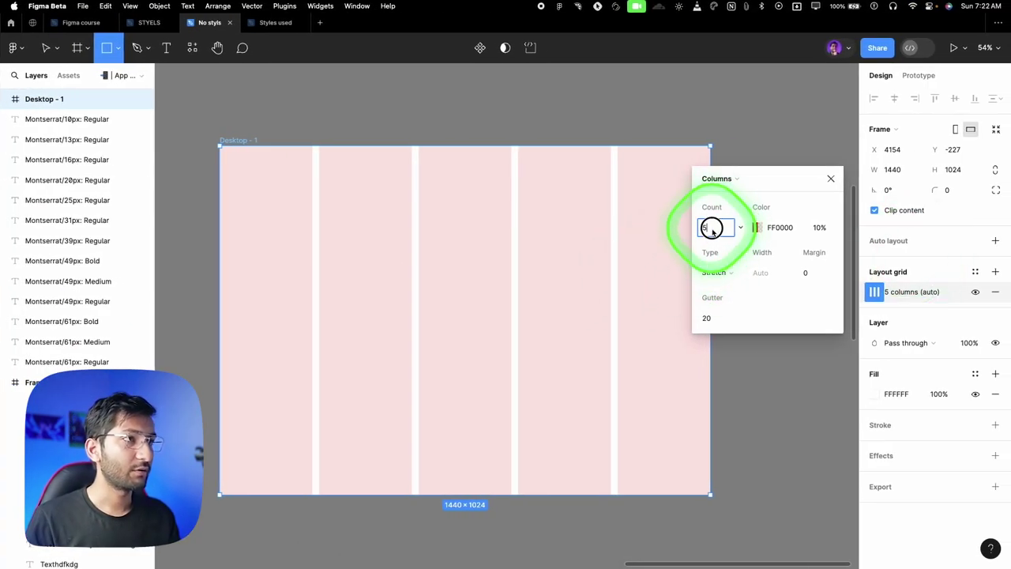
Set the desktop frame's column grid to a count of 12 with a gutter of 56.
type("12")
left_click(768, 300)
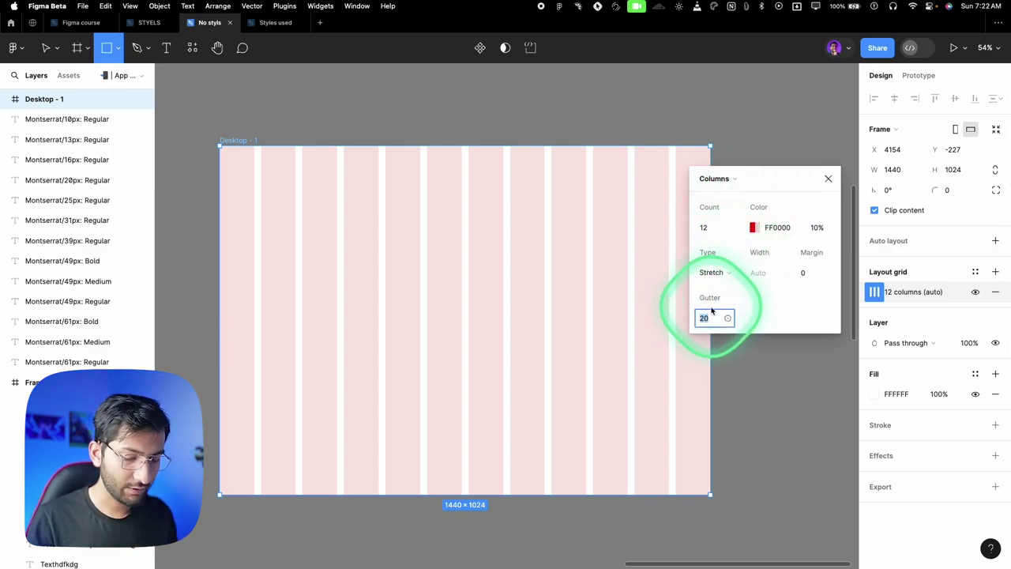
type("56")
key("Return")
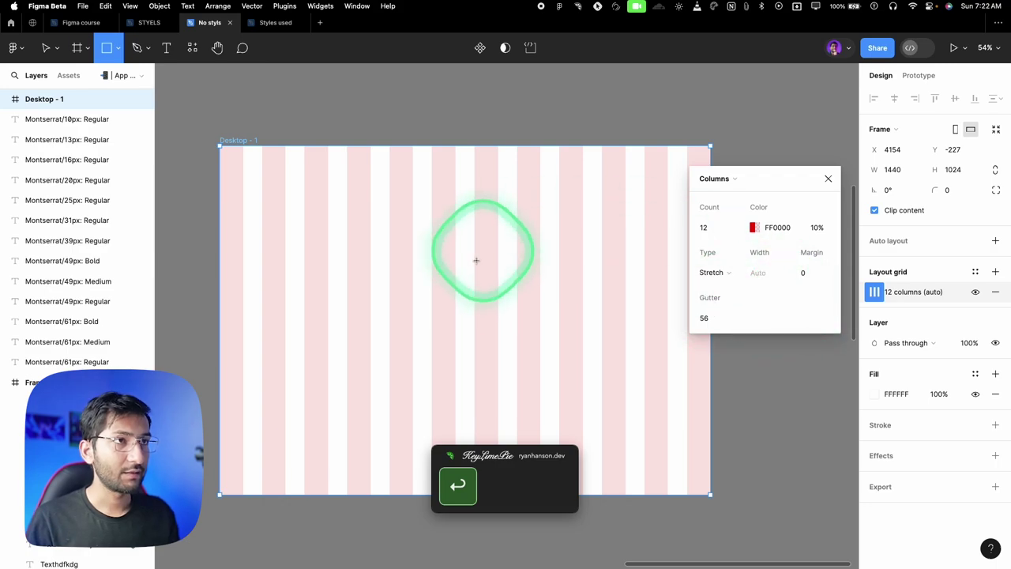
Draw a 56 × 56 square in a gutter between two columns near the middle of the desktop frame.
scroll(458, 269, "up", 5)
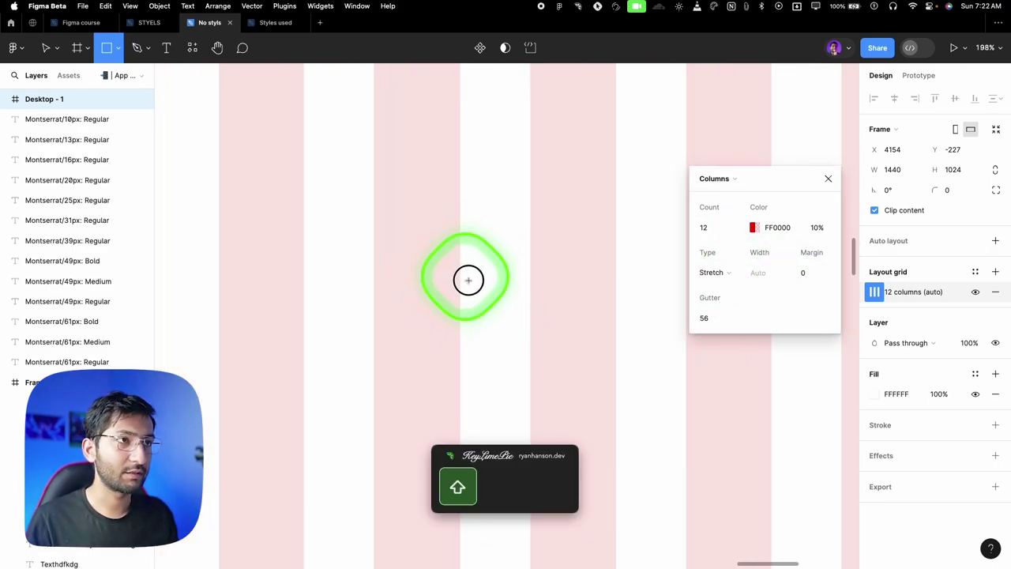
left_click_drag(460, 271, 517, 332)
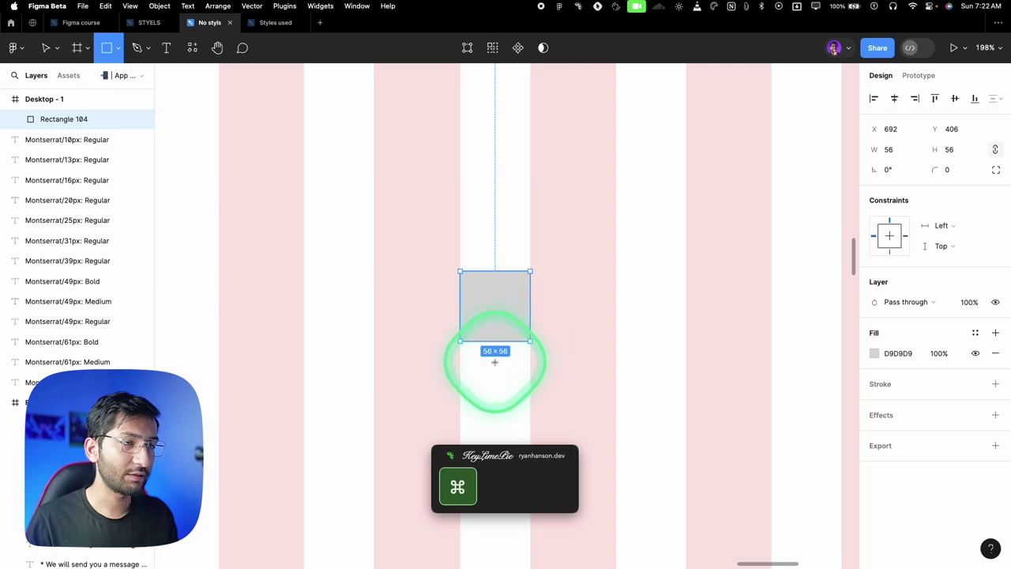
scroll(494, 354, "up", 3)
scroll(497, 343, "down", 6)
scroll(494, 339, "down", 4)
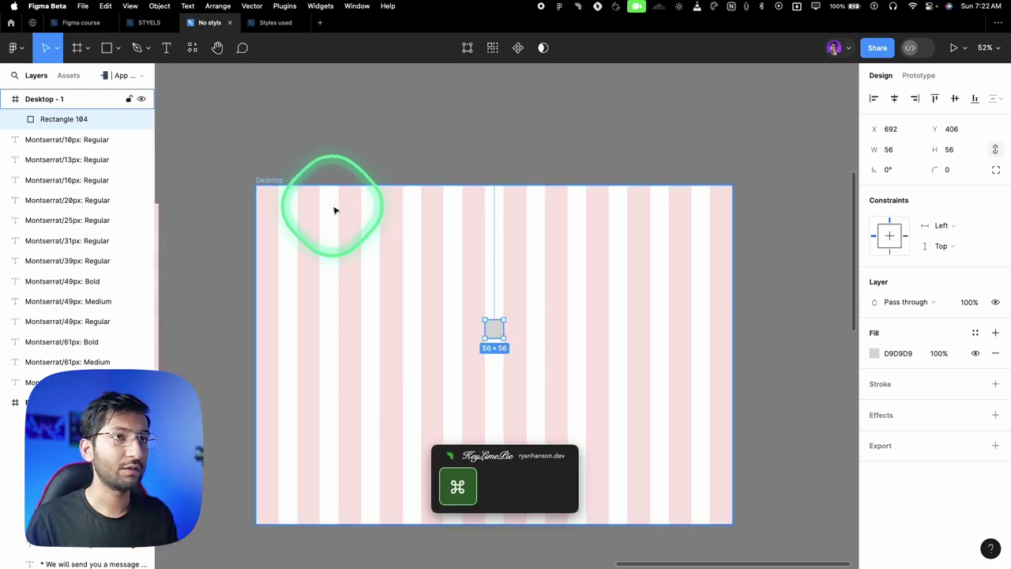
Reopen the desktop frame's column grid settings and set the column type to Left.
left_click(271, 180)
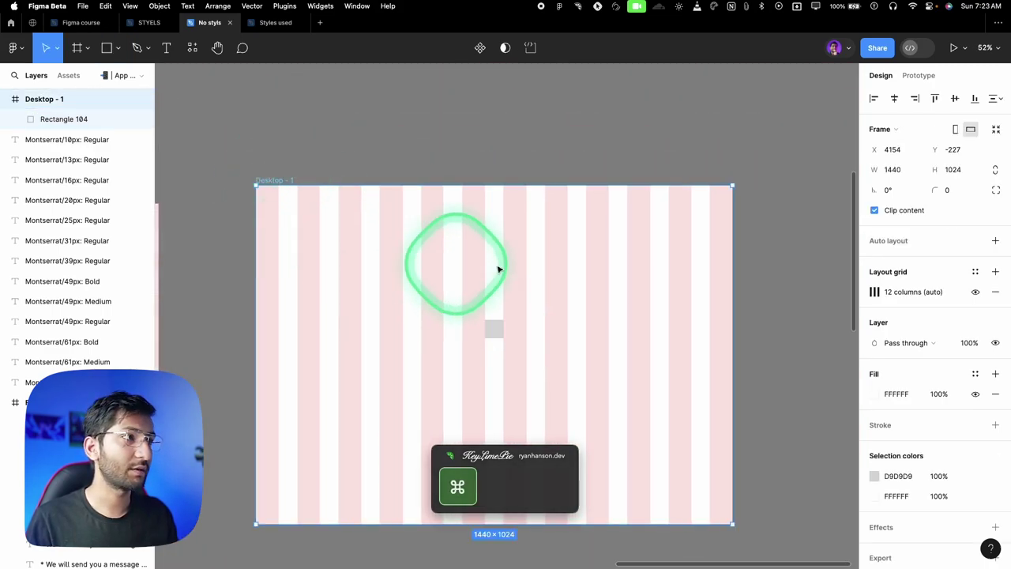
left_click(874, 291)
left_click(772, 308)
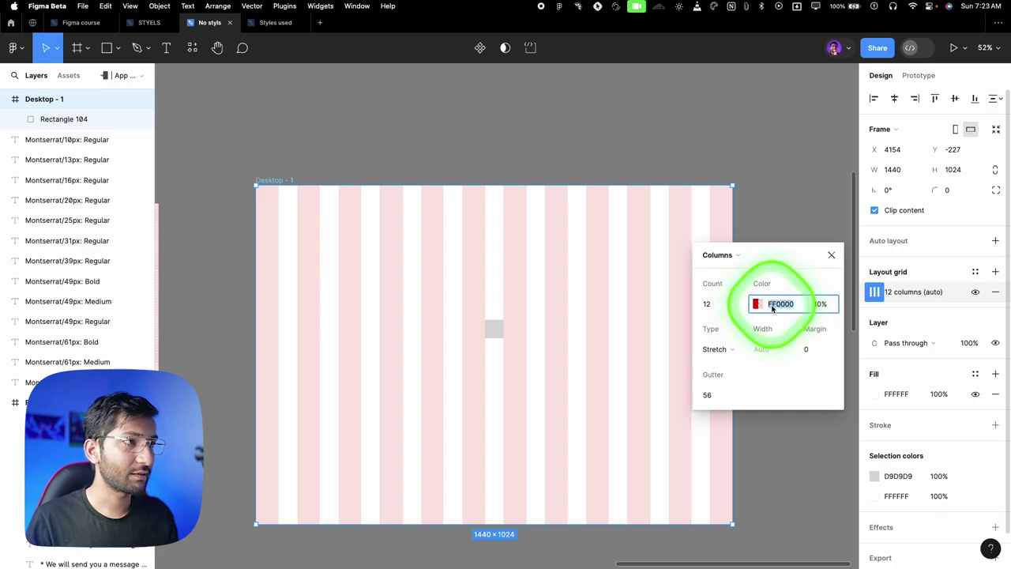
left_click(765, 305)
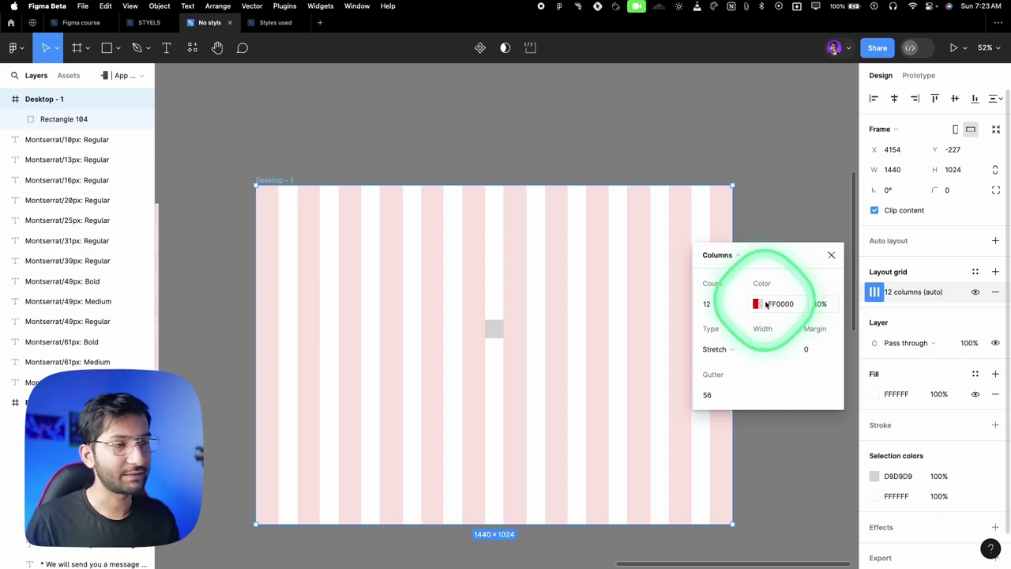
left_click(736, 356)
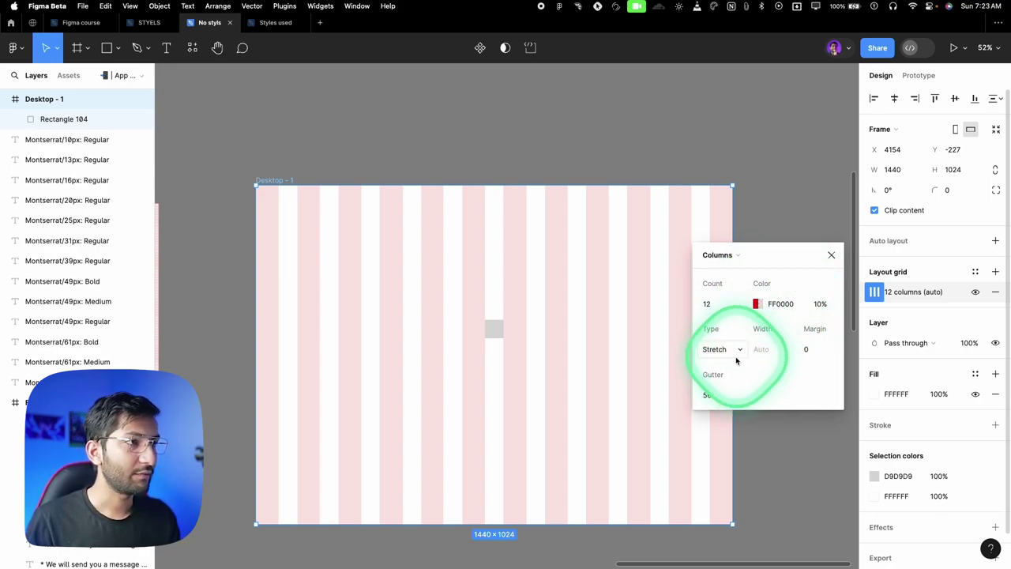
left_click(728, 351)
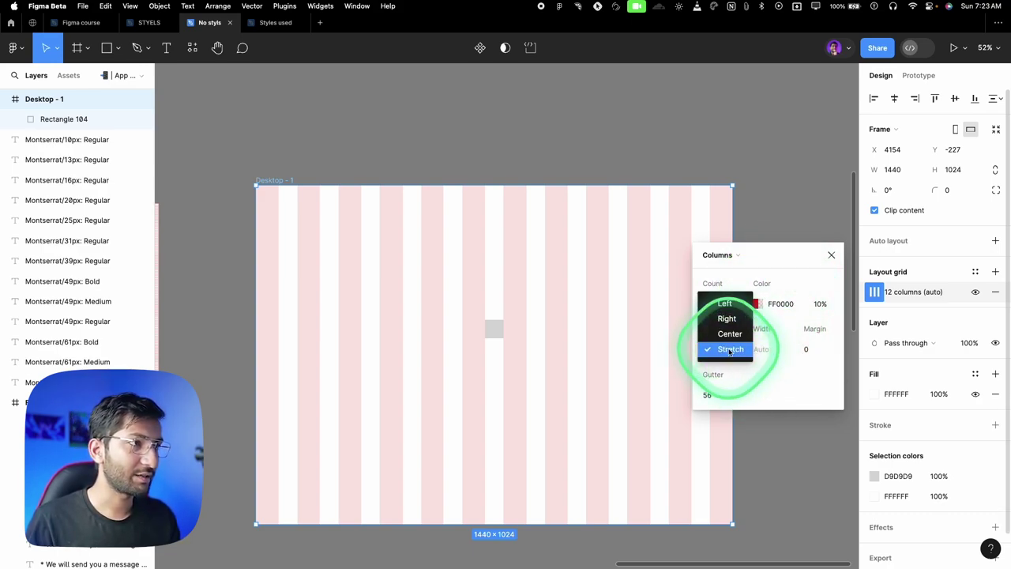
left_click(724, 305)
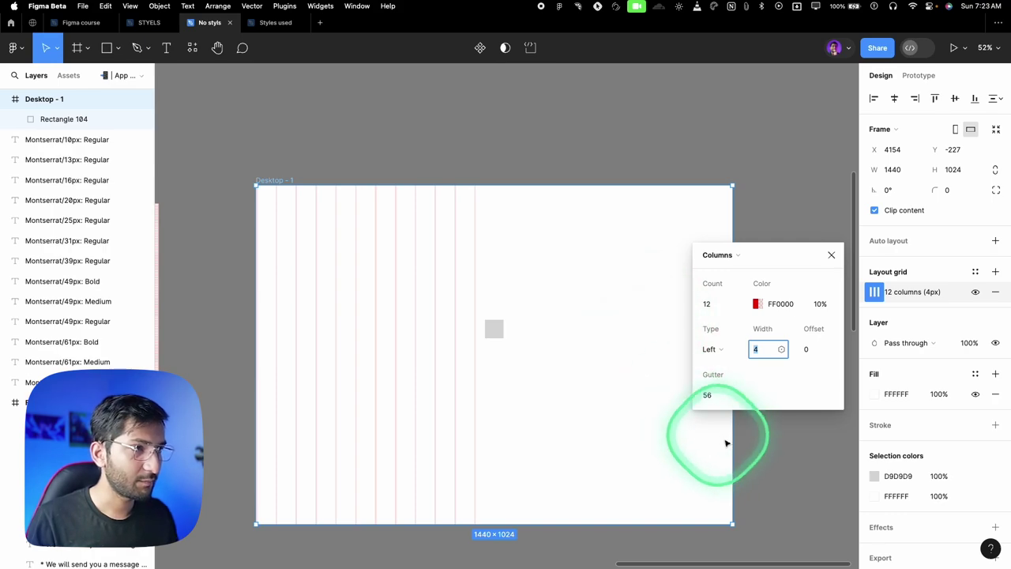
Set the column grid's gutter to 16 and its column width to 88.
type("16")
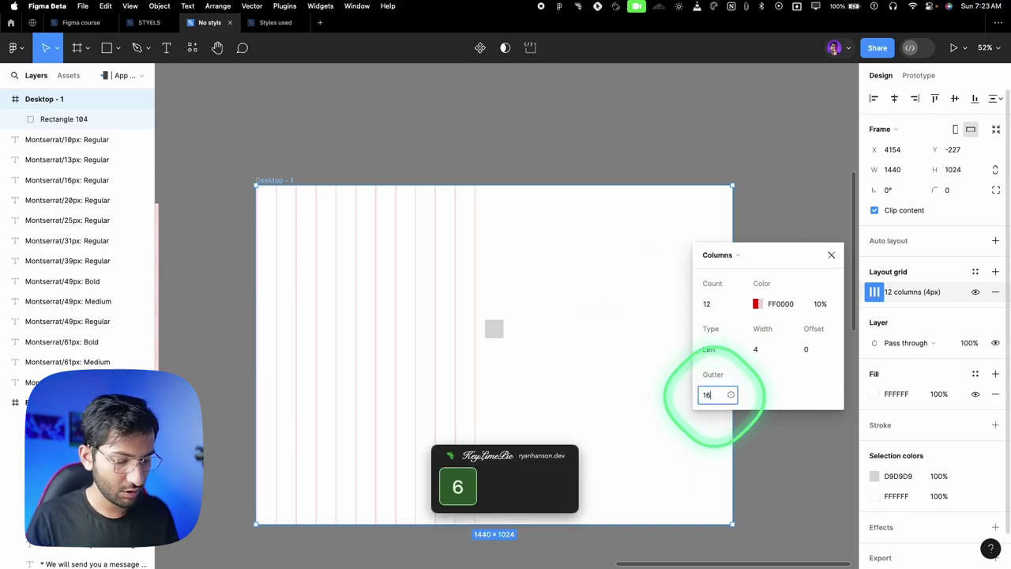
key("Return")
left_click(746, 349)
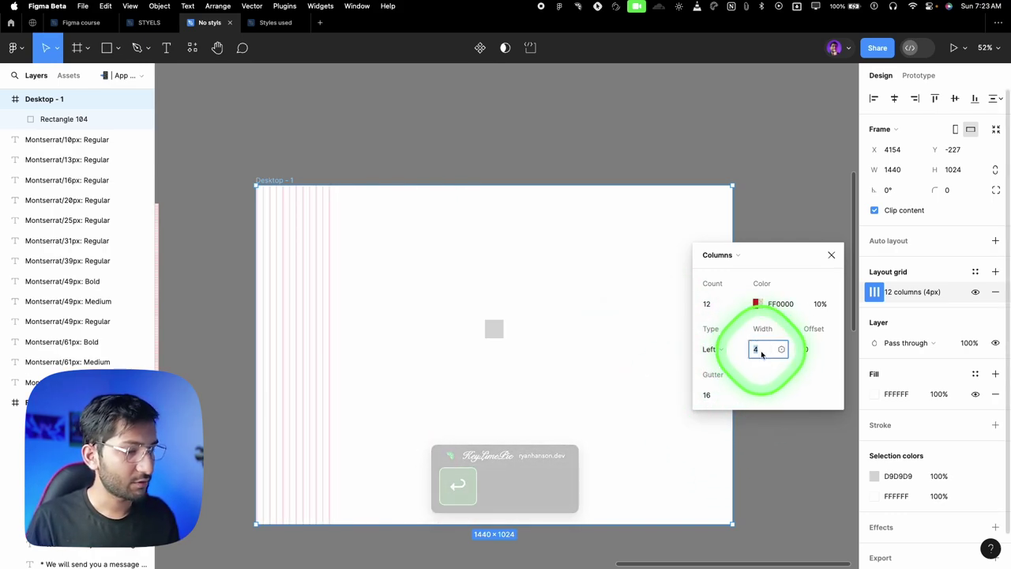
type("88")
key("Return")
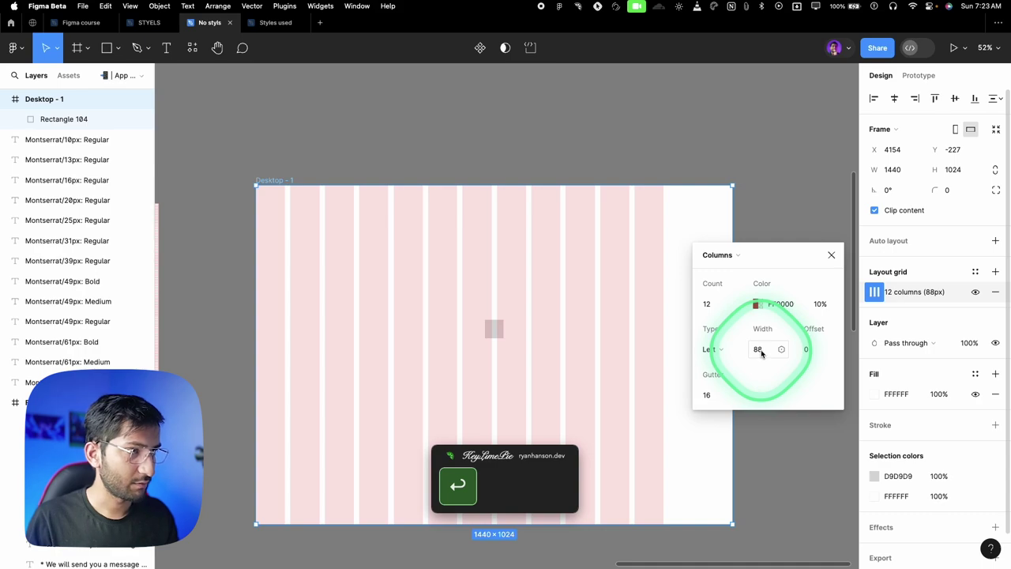
Try the column type Right and switch it to Center.
scroll(379, 269, "right", 2)
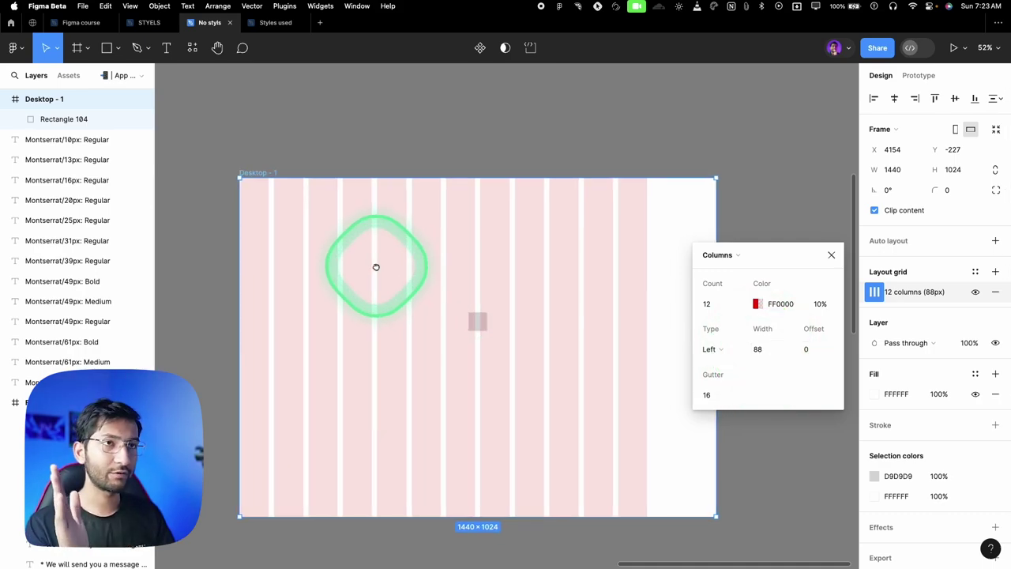
left_click(710, 349)
left_click(719, 363)
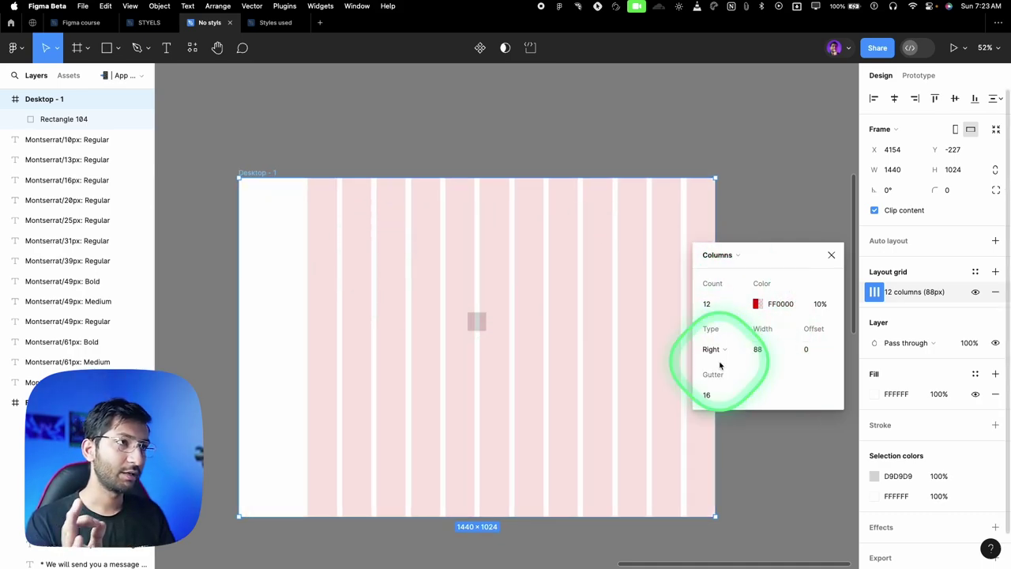
left_click(722, 356)
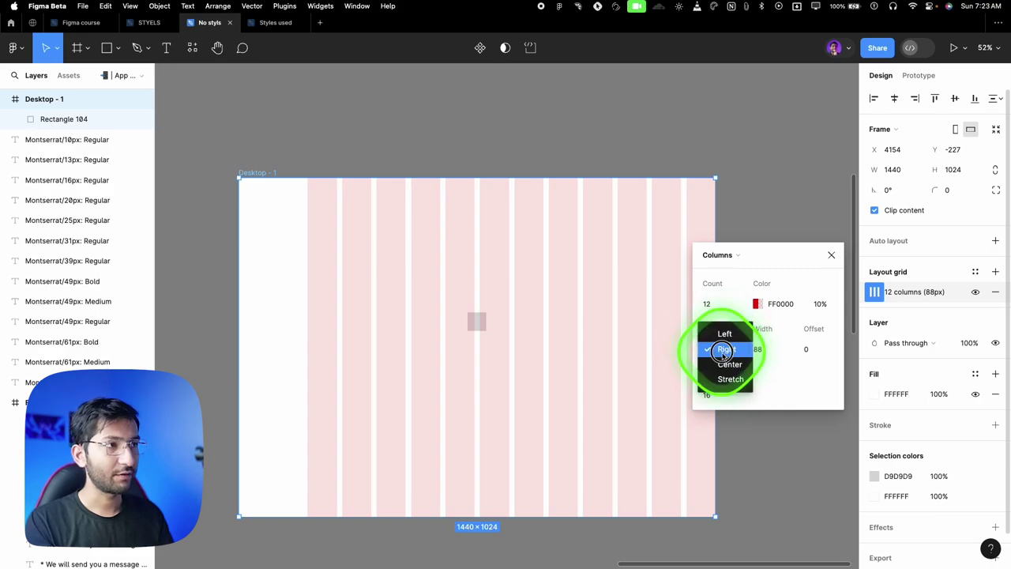
left_click(721, 363)
Try widening the desktop frame to about 2193 px with centred columns and undo the resize.
scroll(292, 225, "down", 5)
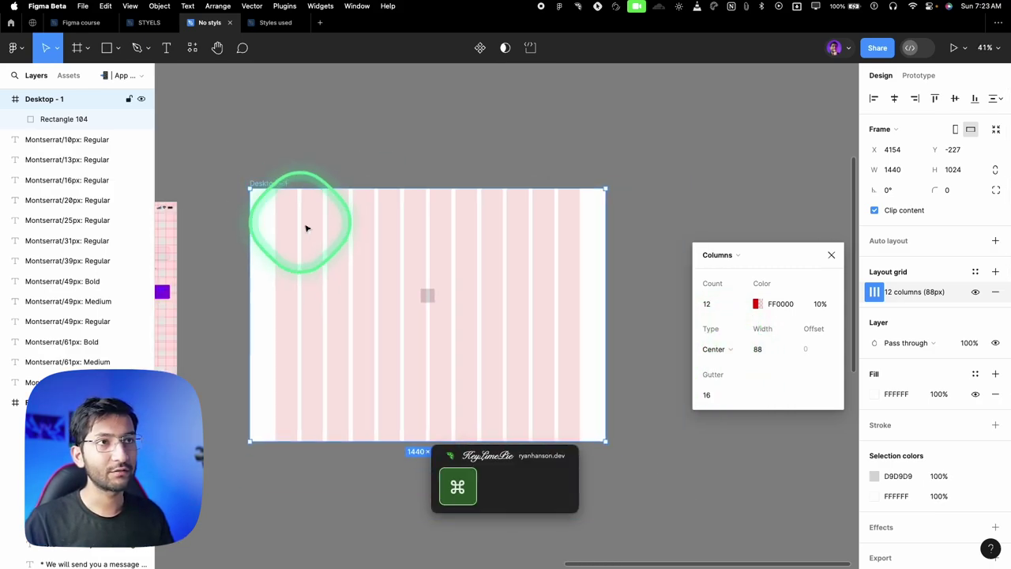
left_click_drag(493, 305, 634, 296)
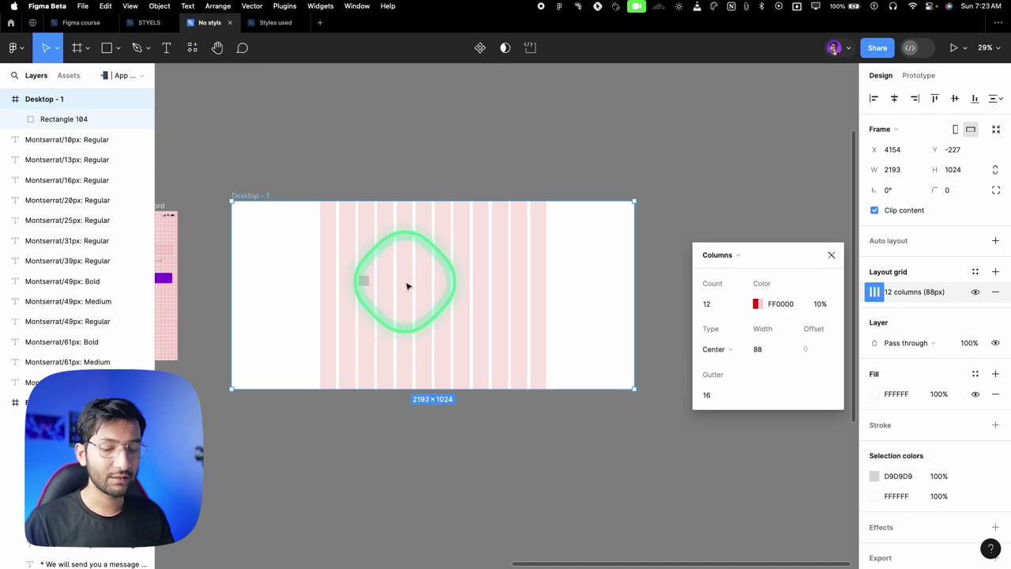
key("super")
key("super+z")
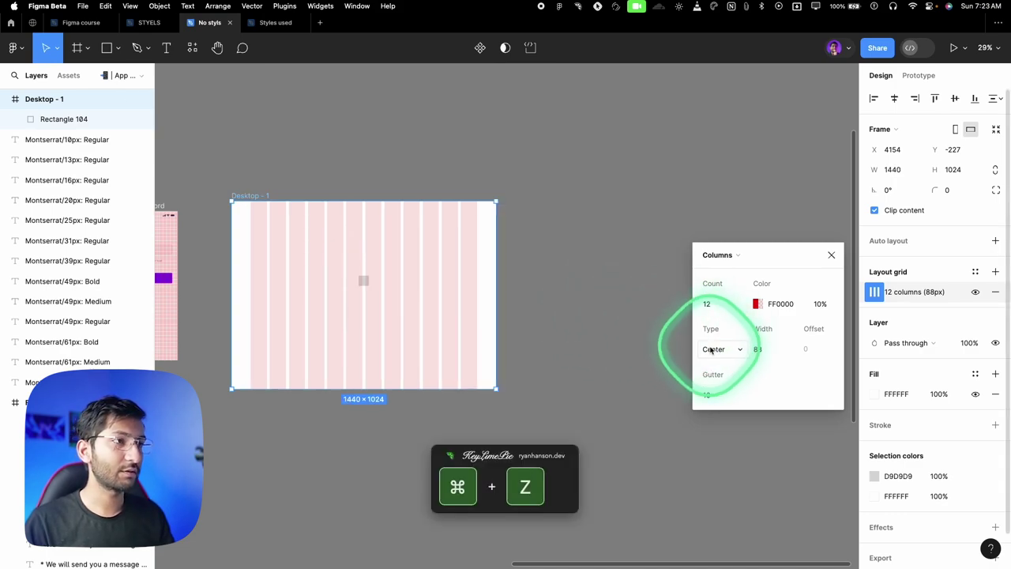
Switch the column type to Stretch, and try widening the desktop frame to about 2623 px, undoing that resize.
left_click(711, 348)
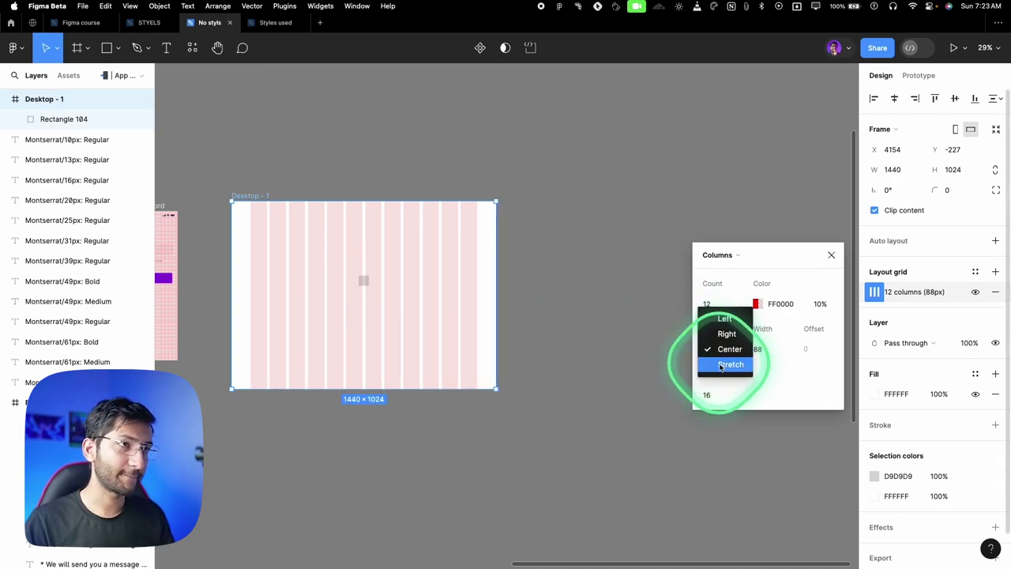
left_click(717, 366)
left_click(343, 227)
left_click(249, 197)
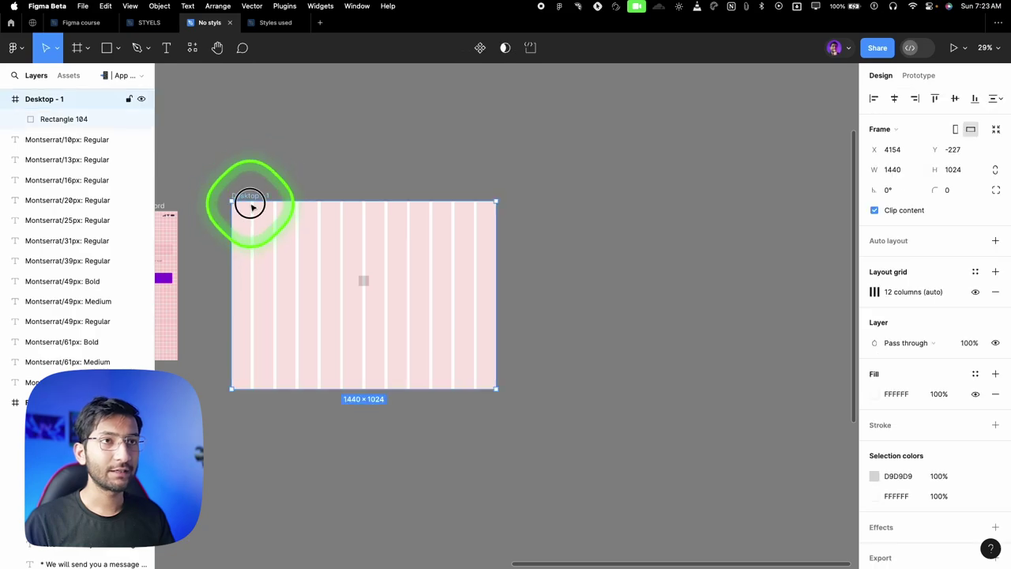
left_click_drag(494, 271, 713, 282)
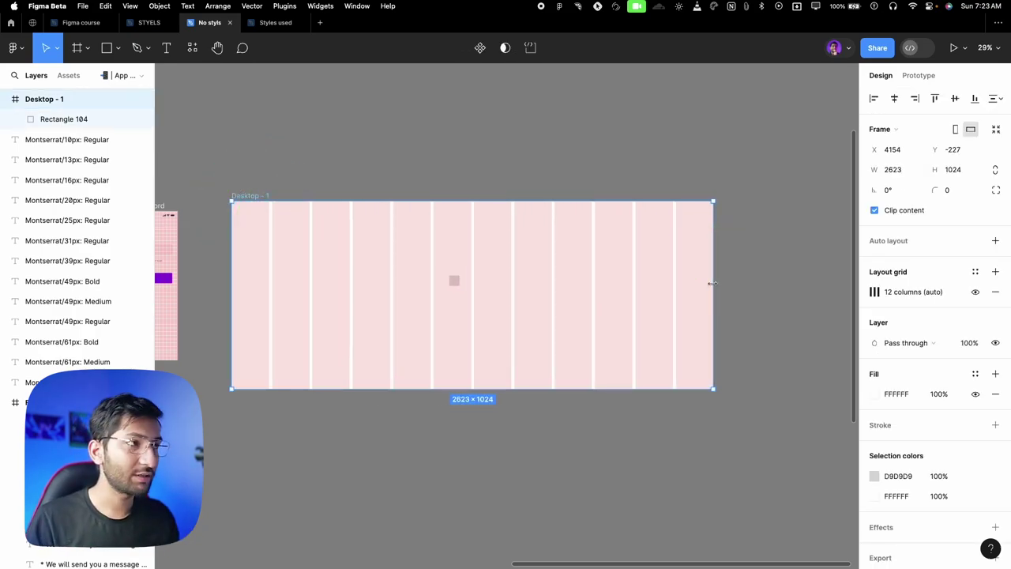
key("super+z")
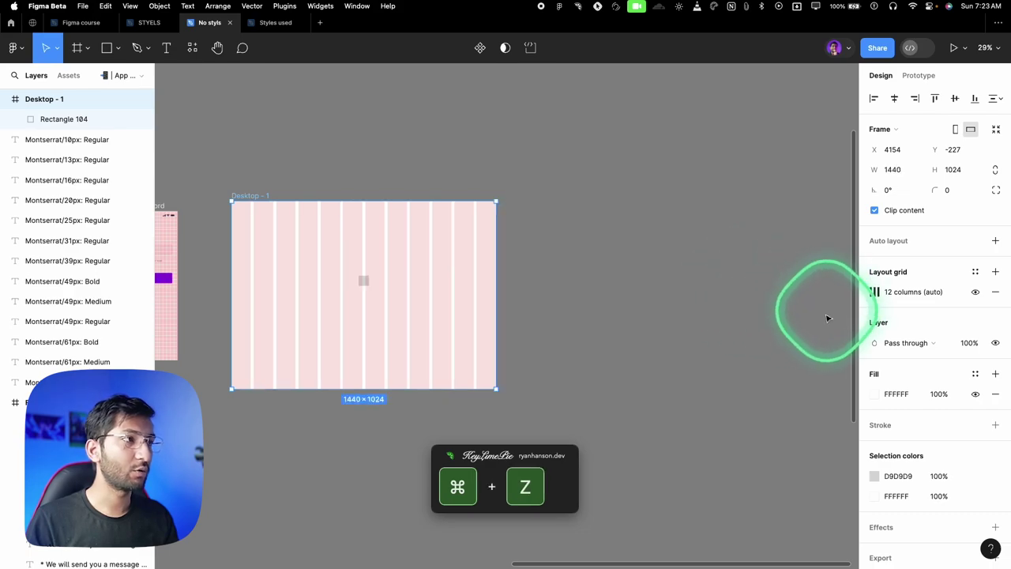
Reopen the column grid settings, move the dialog beside the desktop frame, and set the margin to 48.
left_click(875, 292)
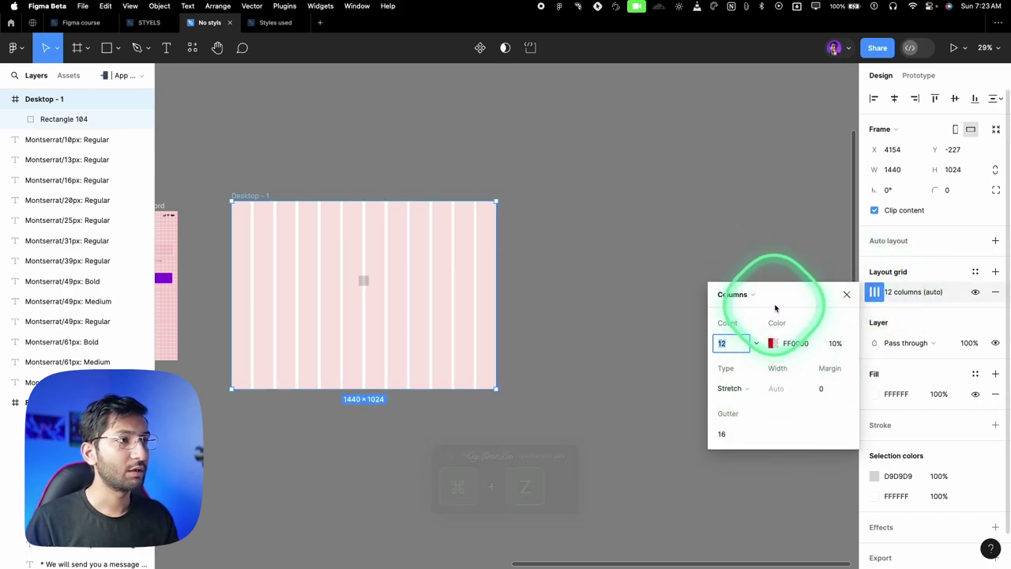
left_click(754, 293)
left_click(796, 295)
left_click_drag(796, 294, 656, 187)
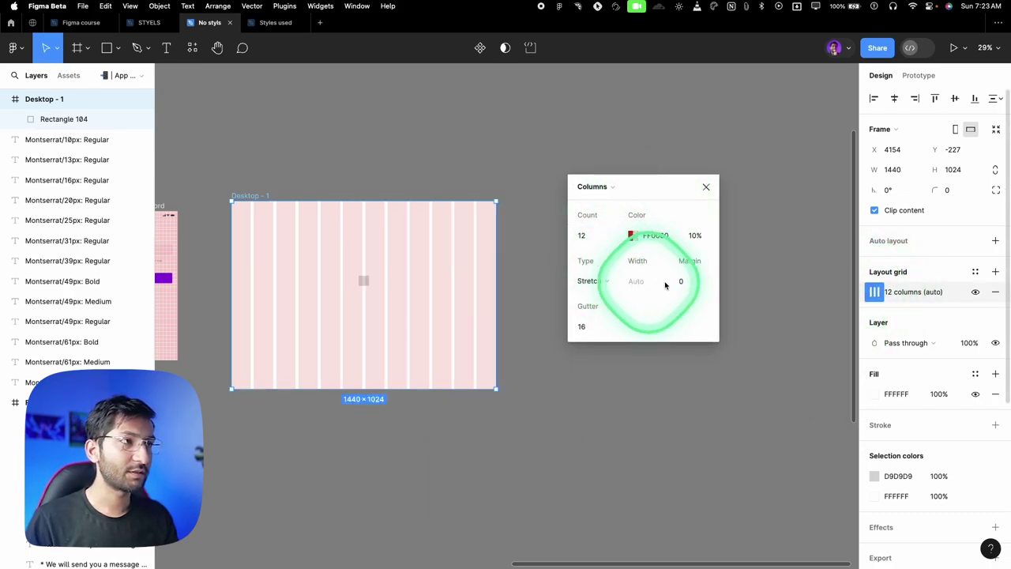
left_click(686, 282)
key("BackSpace")
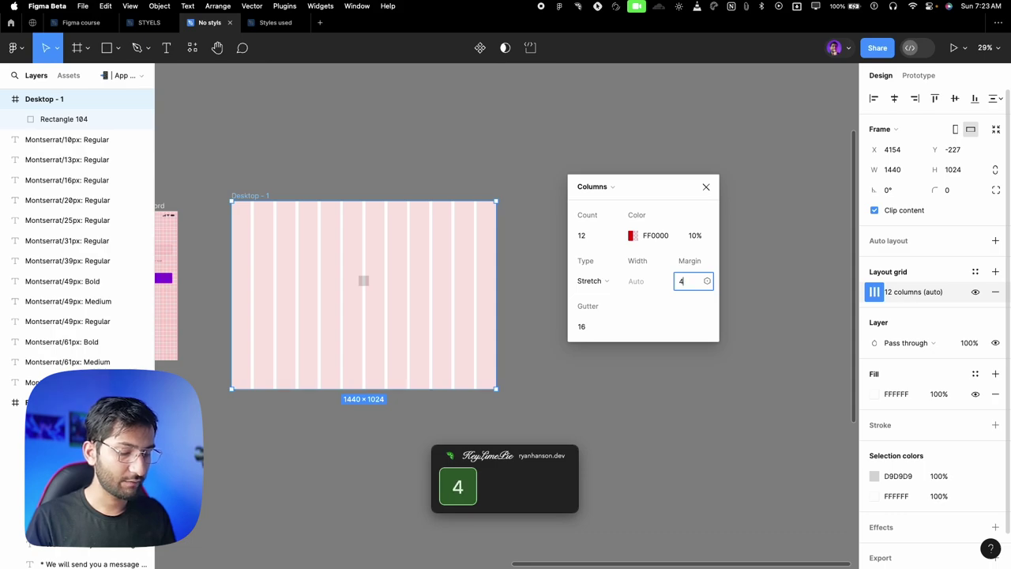
type("48")
scroll(486, 213, "up", 2)
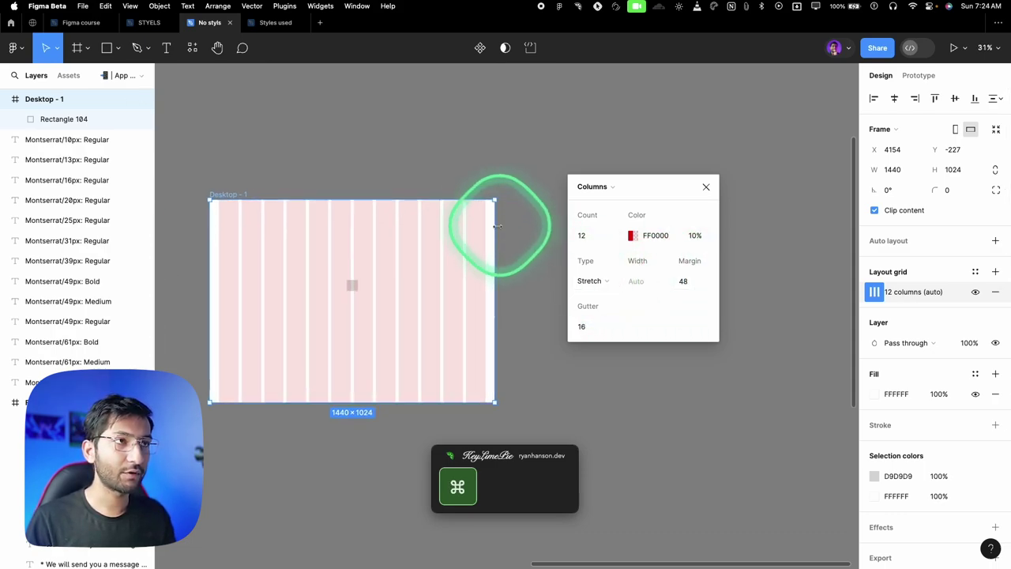
scroll(490, 211, "left", 1)
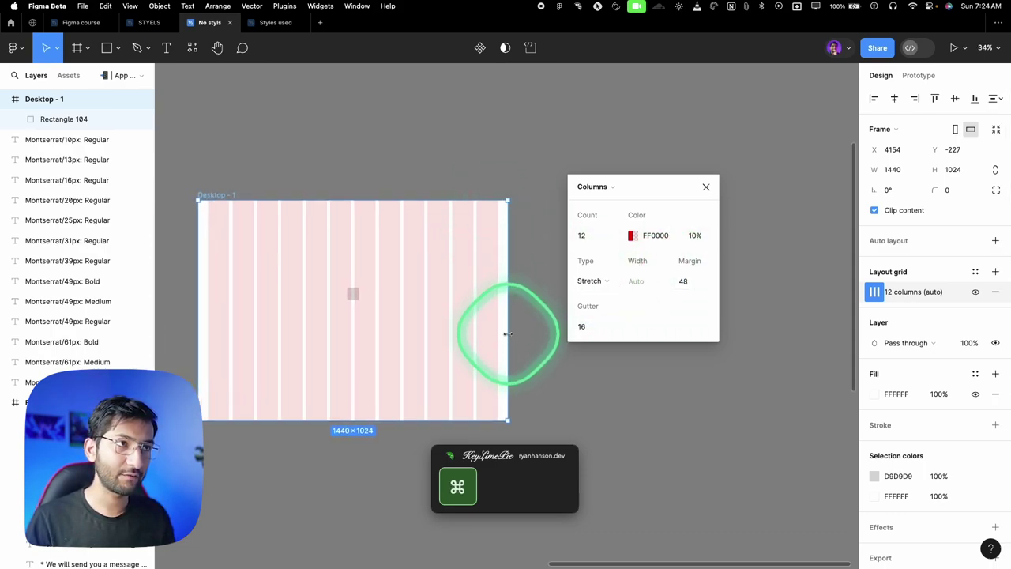
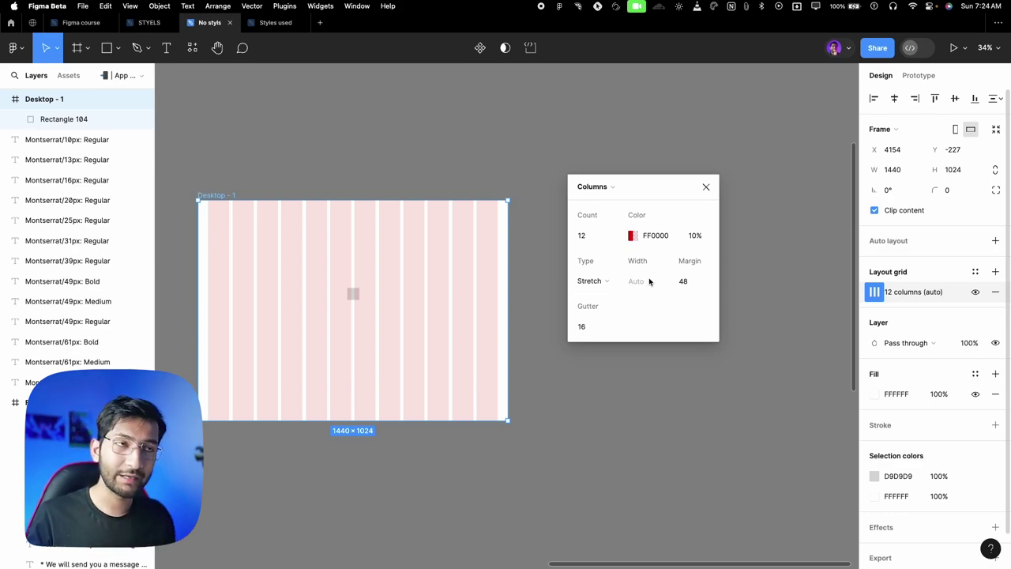
Set the desktop frame's column type to Center and close the grid settings.
left_click(596, 280)
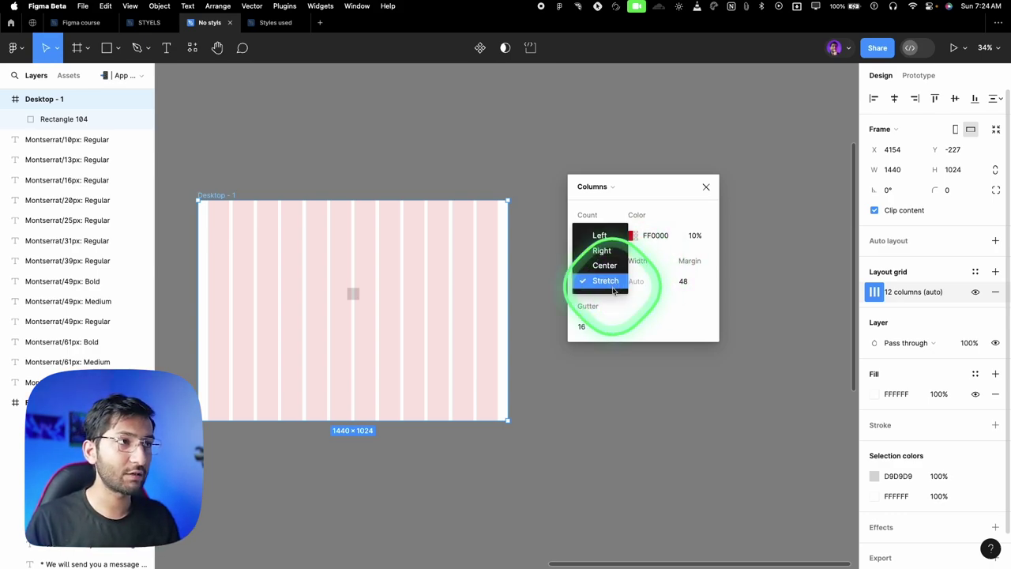
left_click(608, 264)
left_click(688, 284)
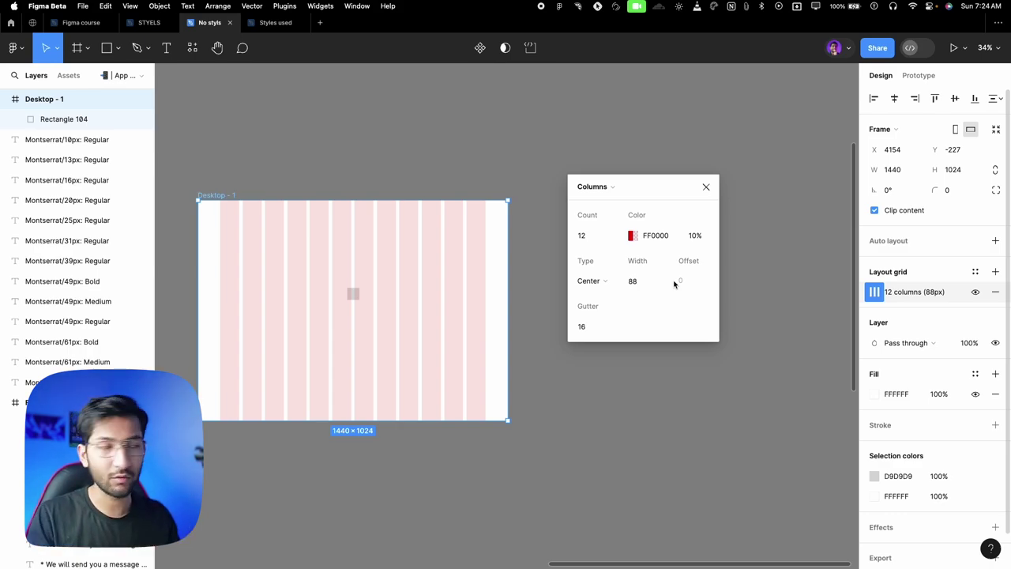
left_click(706, 187)
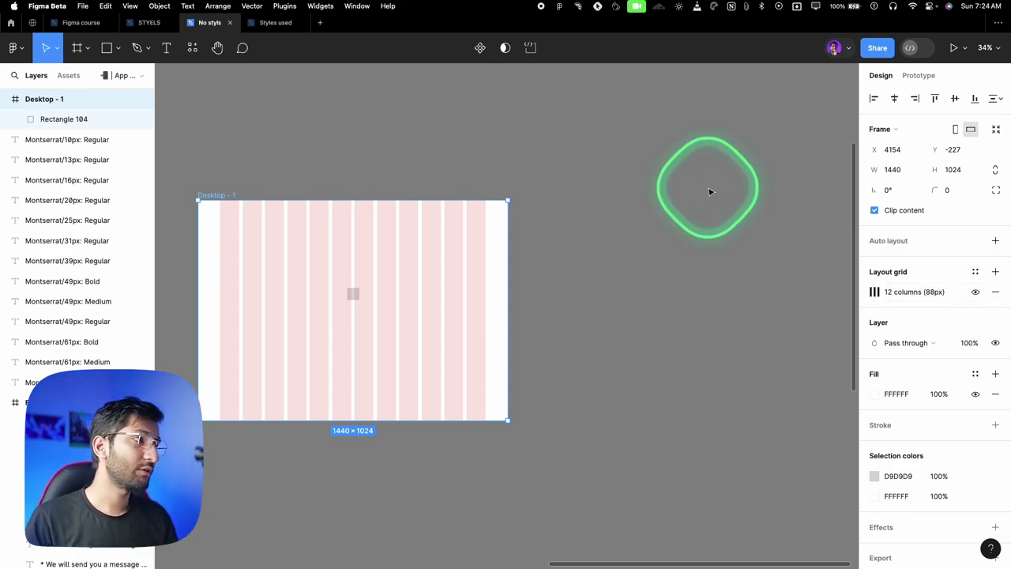
Save the desktop frame's column grid as a new grid style named "Desktop 12 column grid".
left_click(974, 270)
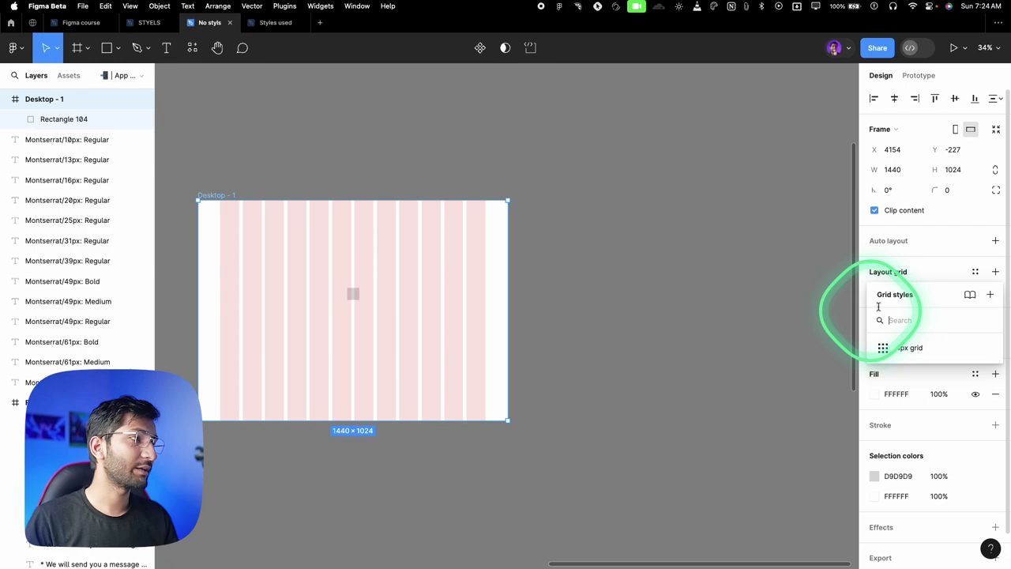
left_click(989, 293)
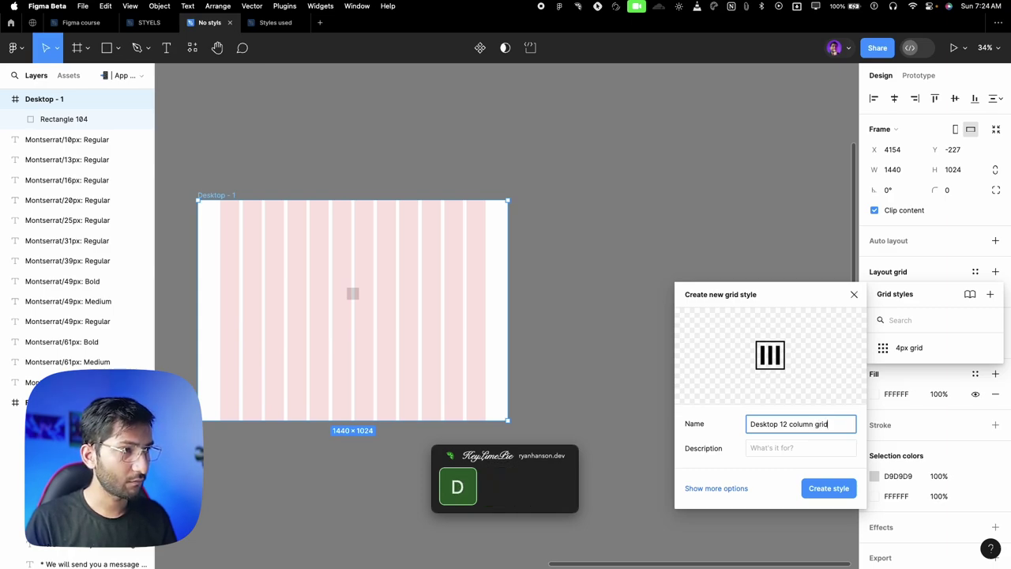
type("Desktop 12 column grid")
key("Return")
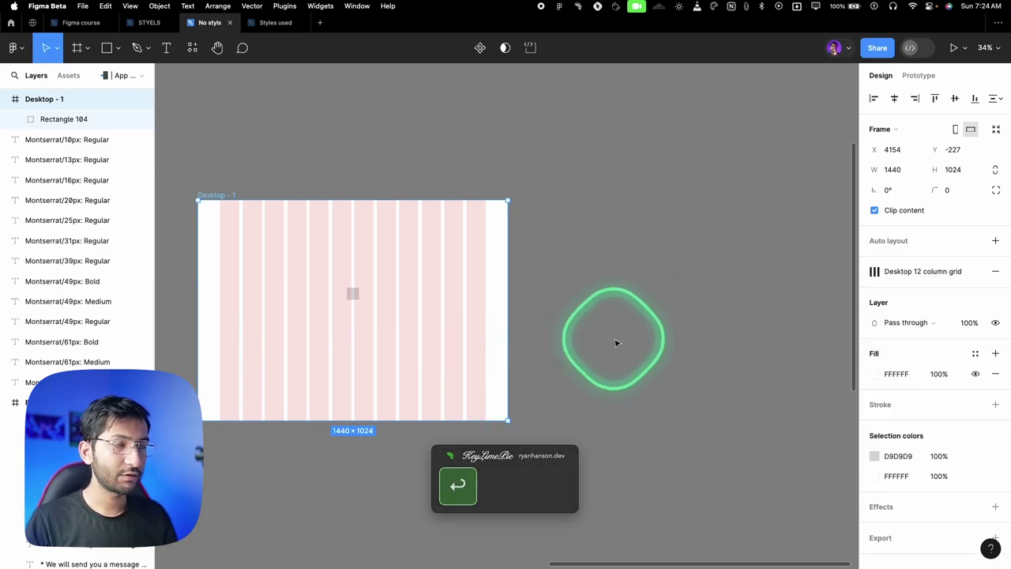
scroll(616, 343, "right", 3)
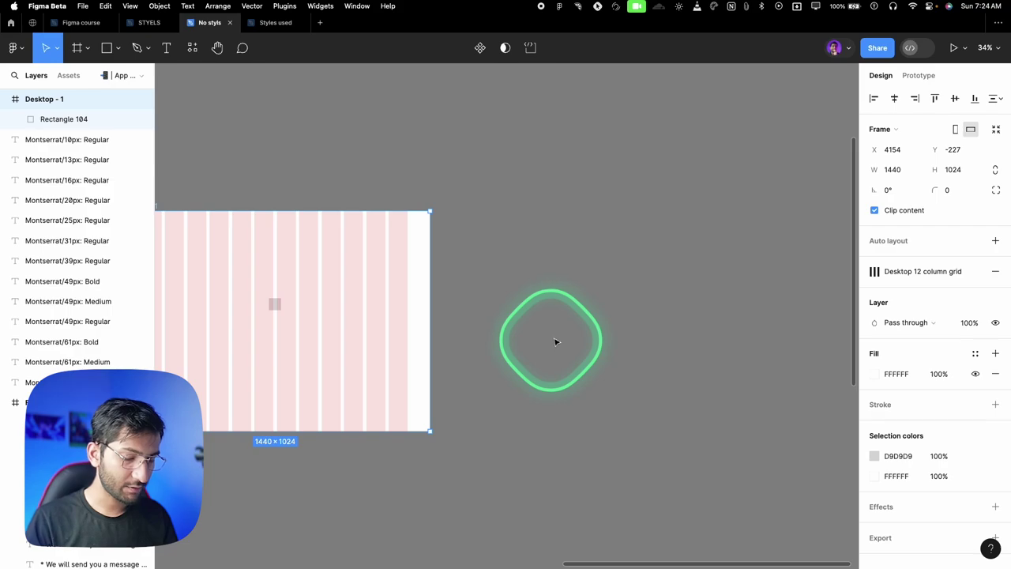
Add an iPad mini 8.3 preset frame beside the desktop frame.
key("f")
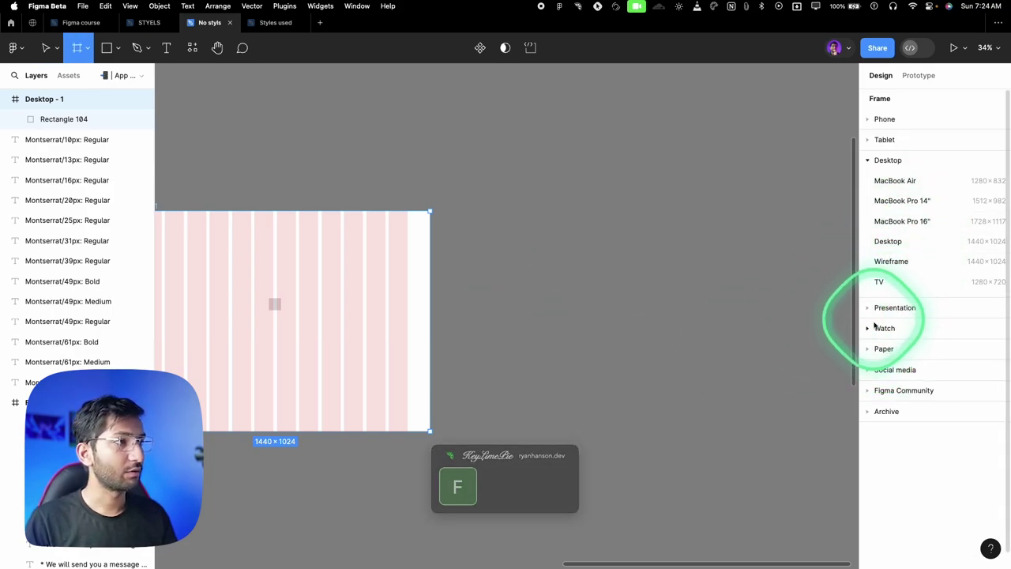
left_click(876, 139)
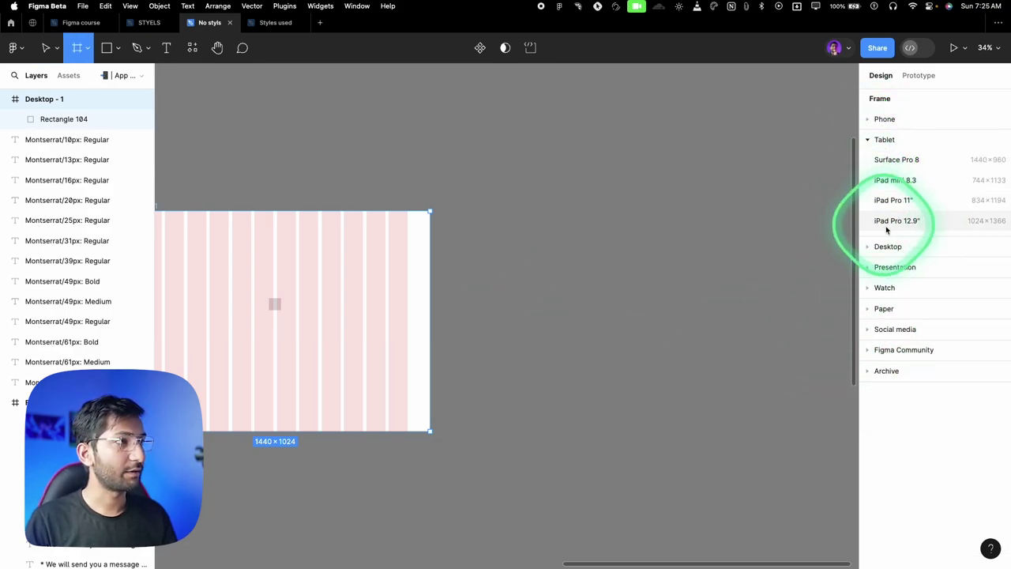
left_click(922, 181)
scroll(521, 287, "up", 3)
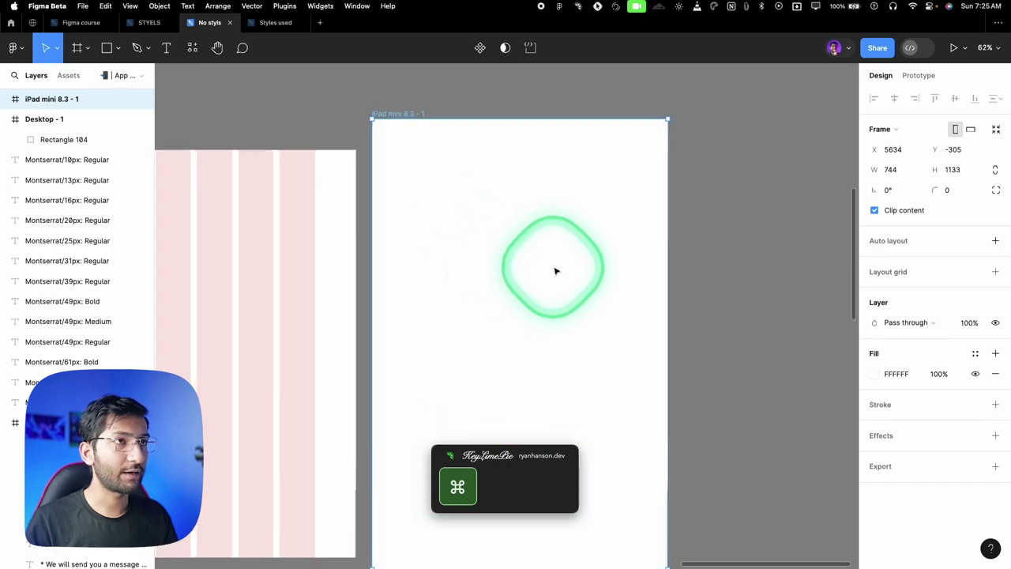
Add a layout grid to the iPad mini frame, change it to columns with a count of 8, and close its settings.
left_click(902, 273)
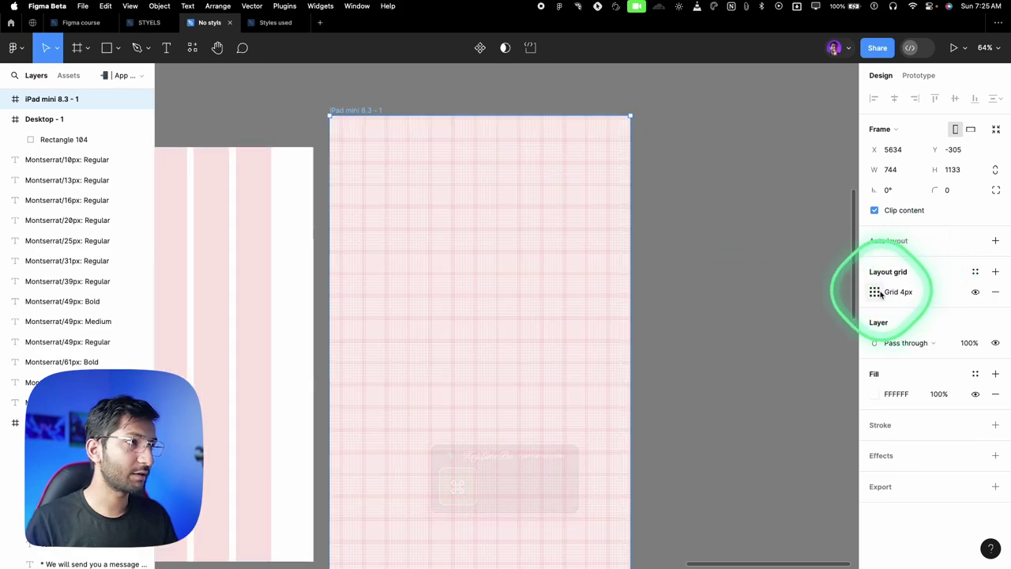
left_click(875, 291)
left_click(734, 293)
left_click(731, 309)
left_click(736, 345)
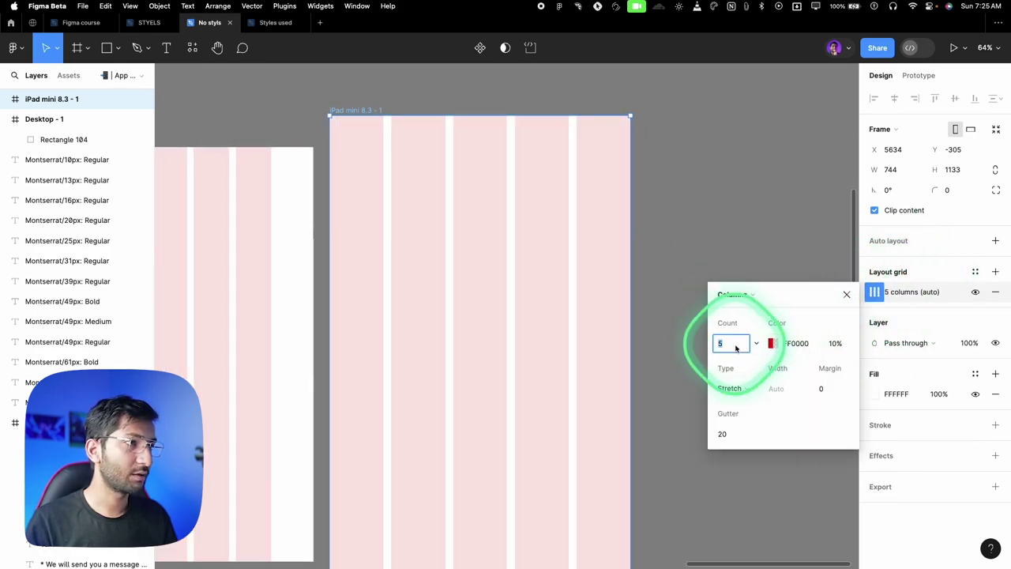
type("8")
key("Return")
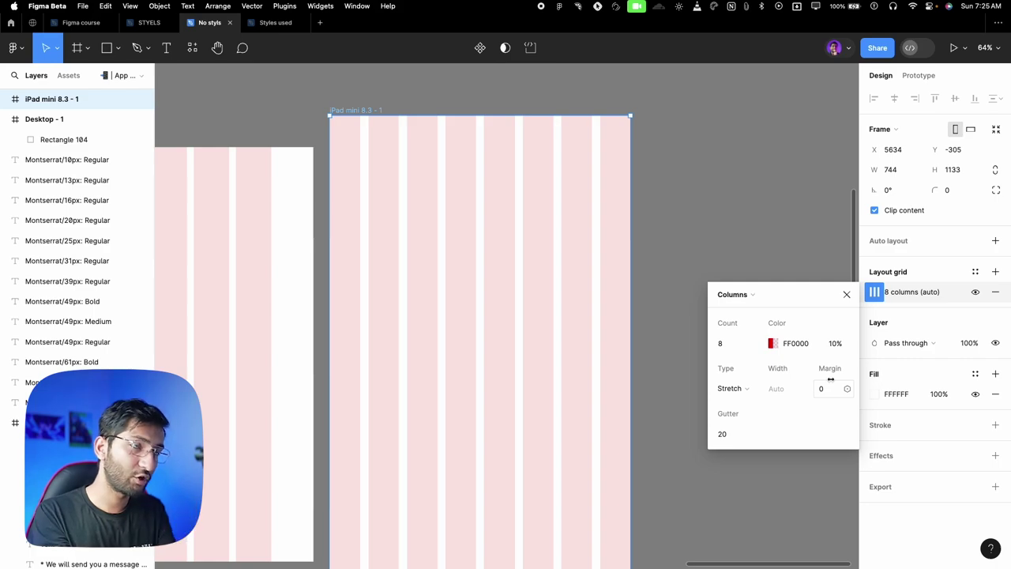
left_click(874, 291)
Review the saved grid styles beside the iPad mini frame, and compare the column grids of the desktop and iPad frames.
left_click(970, 272)
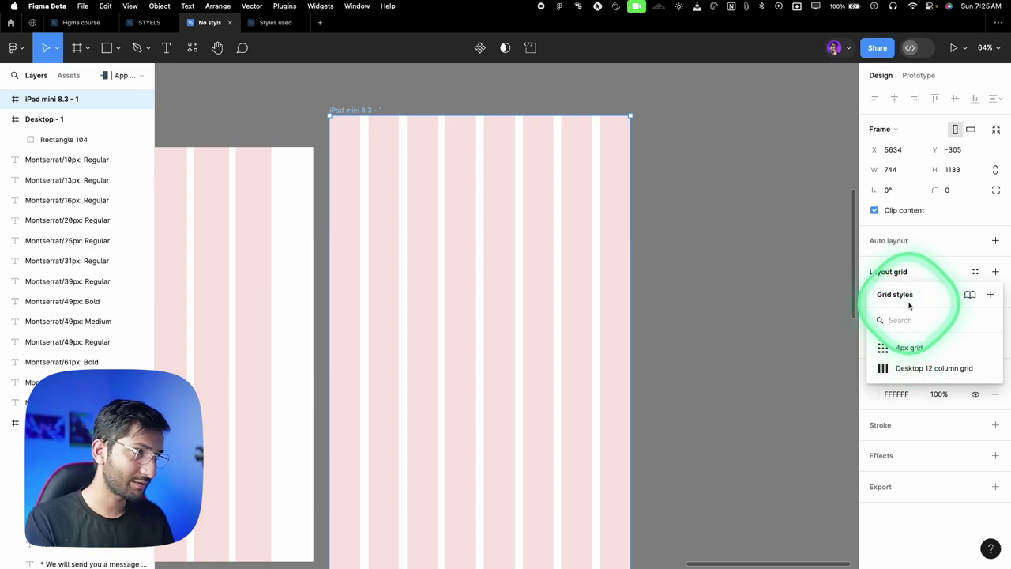
left_click_drag(908, 298, 628, 247)
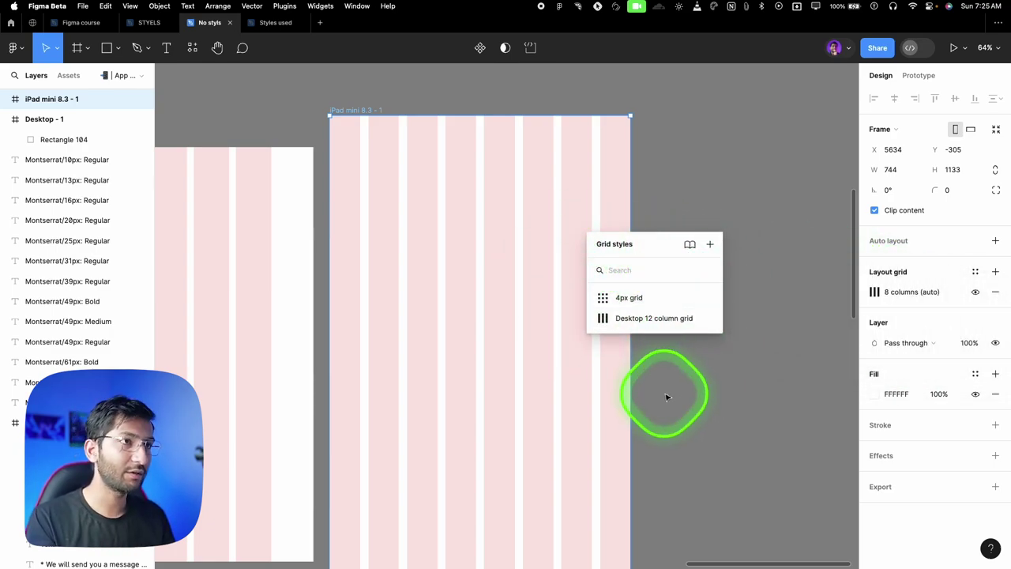
scroll(492, 257, "down", 5)
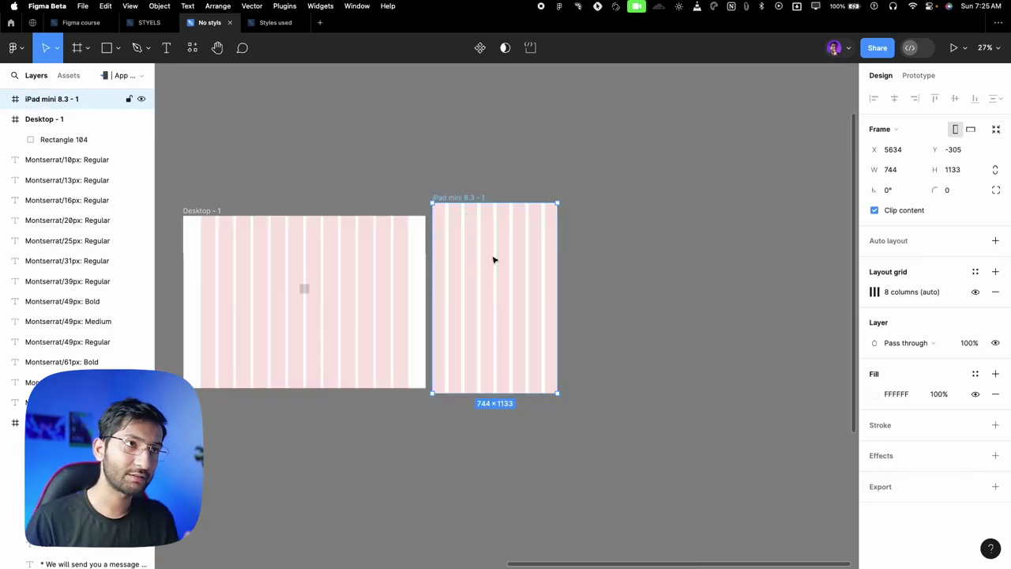
left_click(352, 284, "super")
left_click(490, 258, "super")
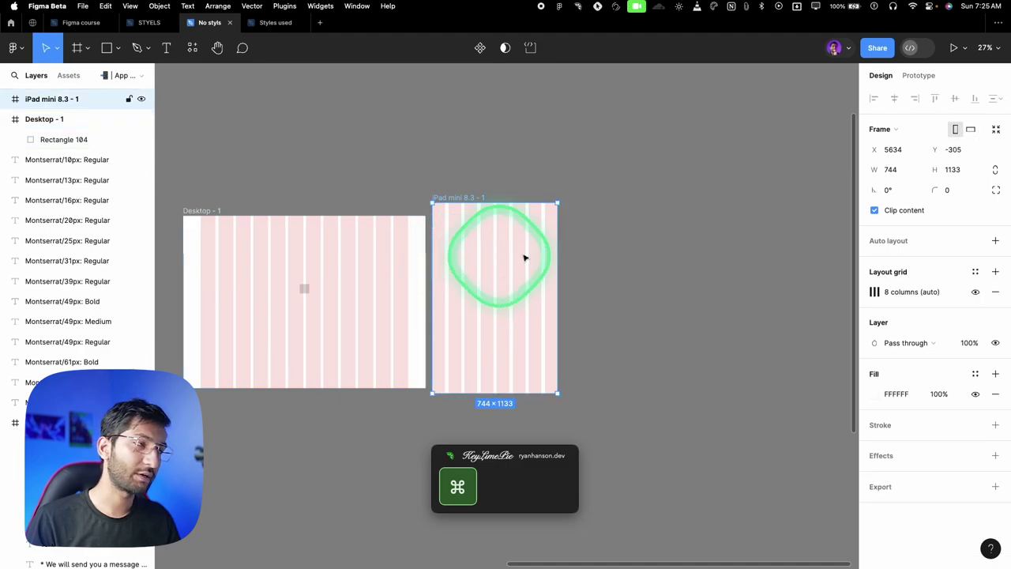
Review the kinds of local styles that can be created for this page.
left_click(604, 265)
scroll(604, 265, "down", 1)
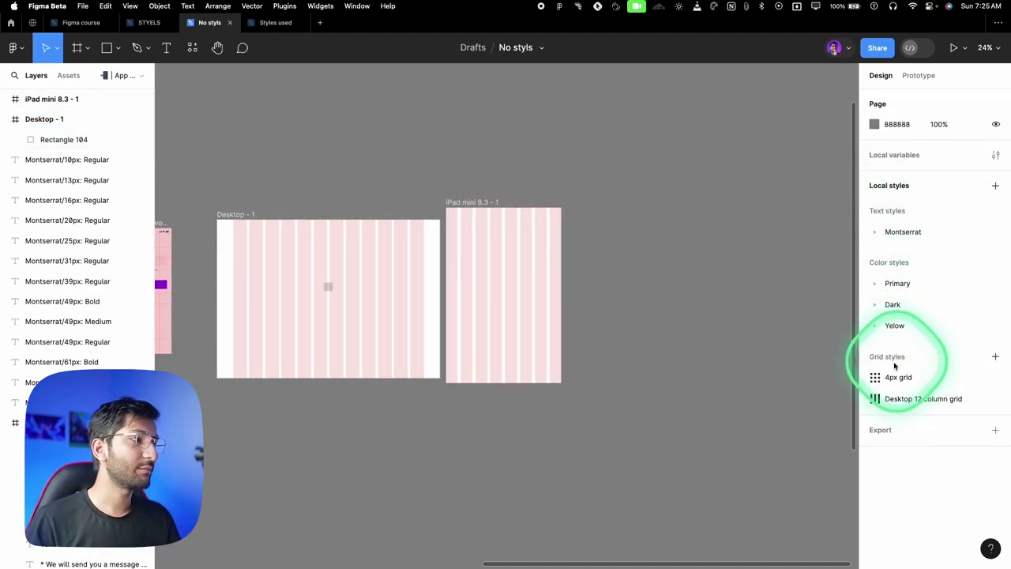
left_click(995, 186)
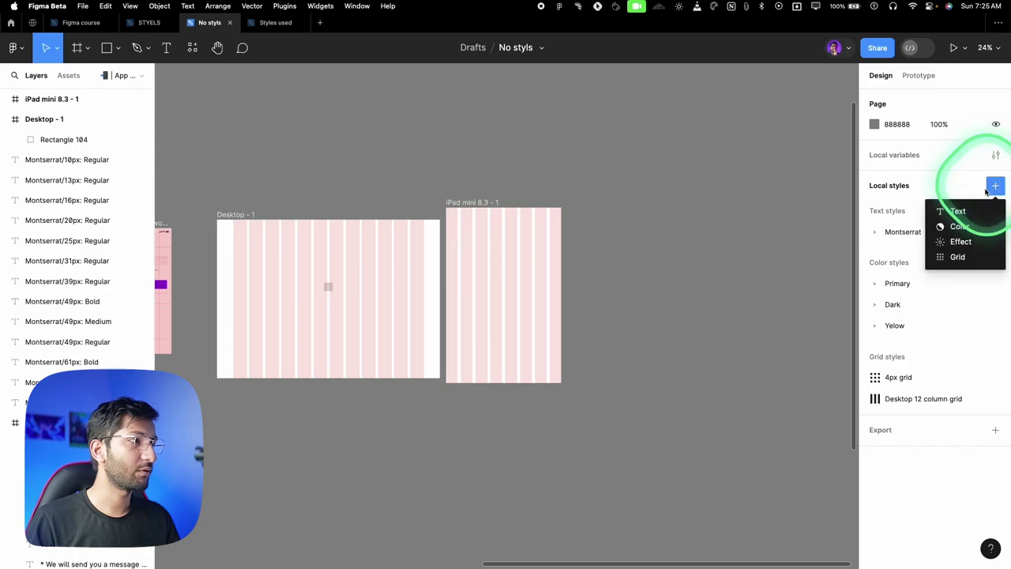
scroll(584, 300, "left", 15)
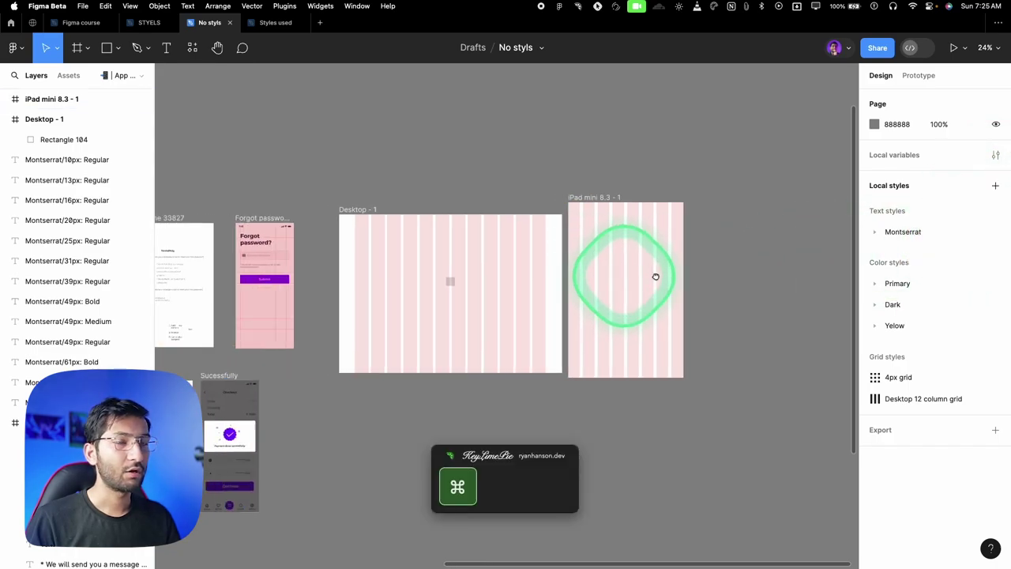
Add a drop shadow effect to the Login button on the Sign In screen.
scroll(592, 304, "up", 2)
scroll(592, 304, "up", 10)
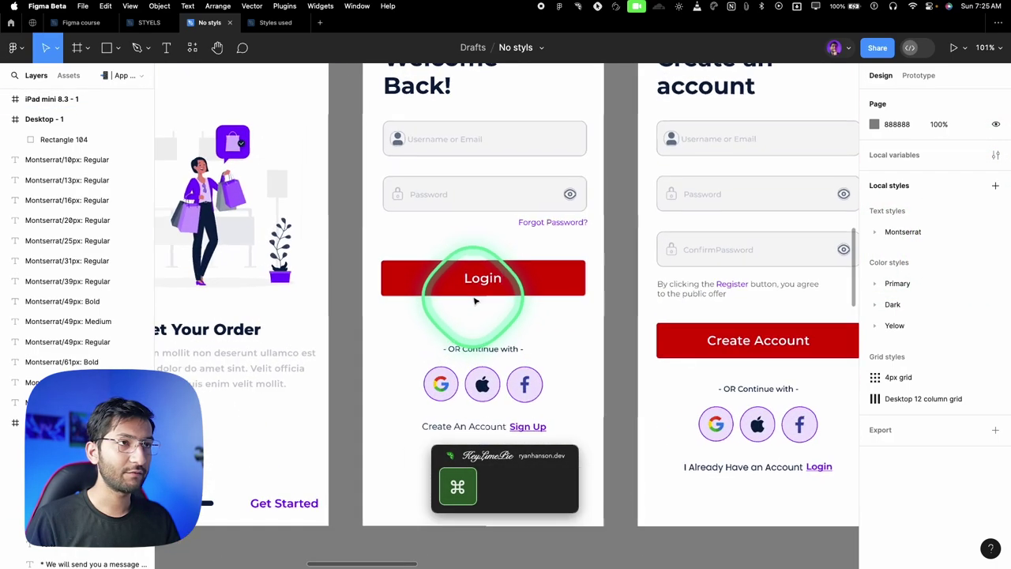
scroll(380, 271, "up", 1)
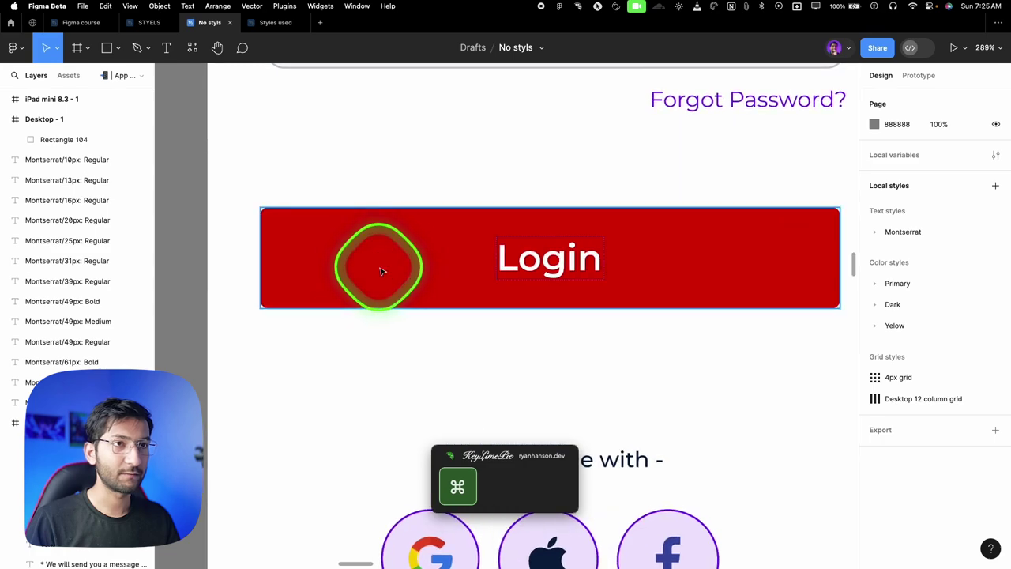
left_click(379, 271)
scroll(911, 414, "down", 2)
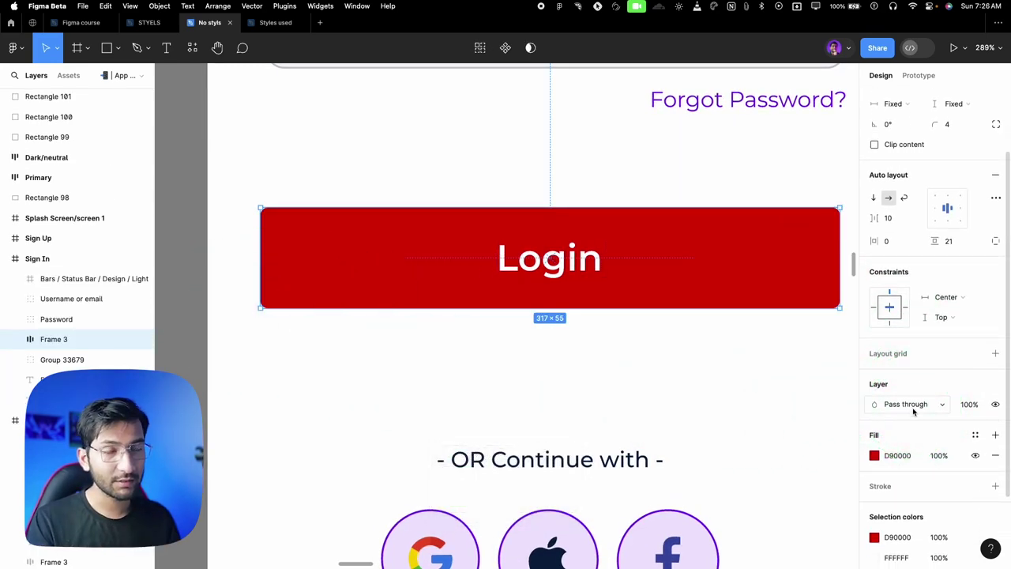
scroll(913, 411, "down", 2)
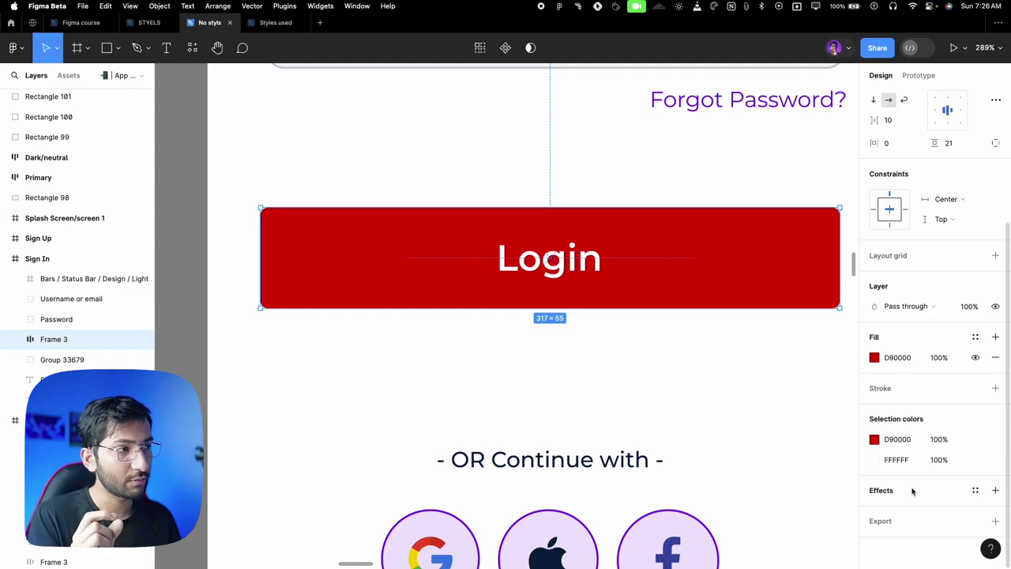
left_click(995, 491)
scroll(916, 490, "down", 1)
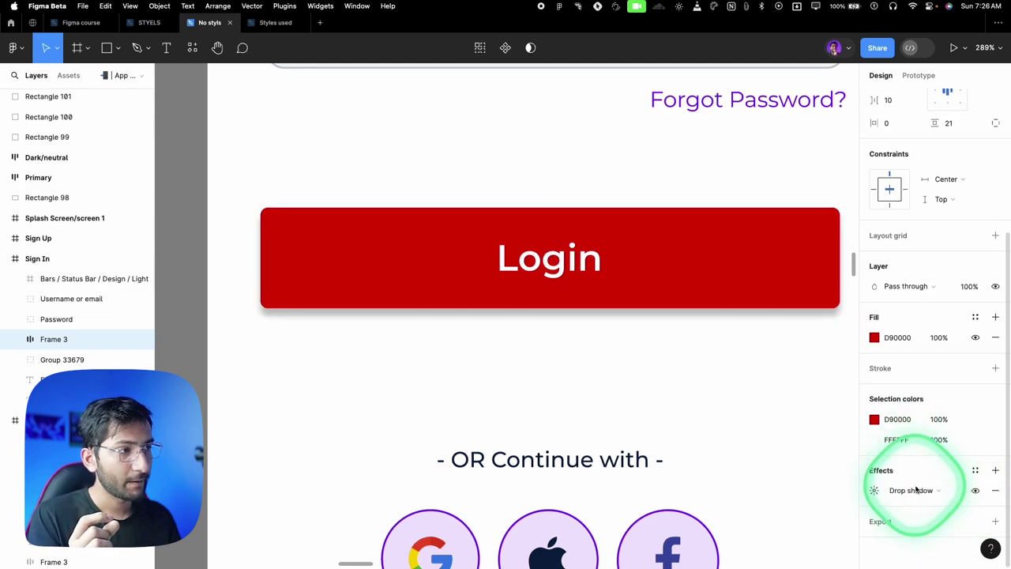
Set the Login button's drop shadow to X 2, Y 35 and blur 4.3.
left_click(874, 490)
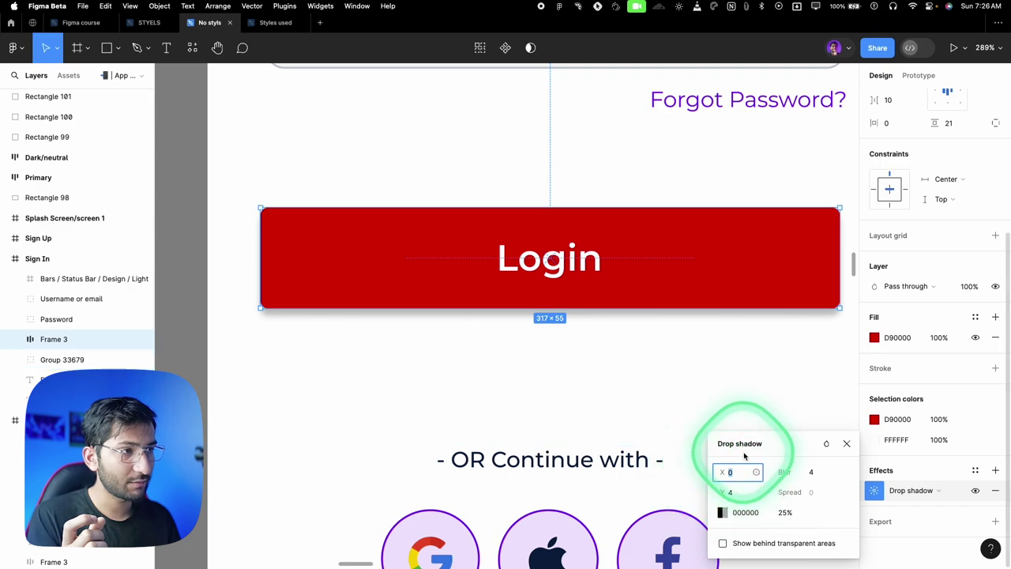
left_click_drag(729, 443, 512, 382)
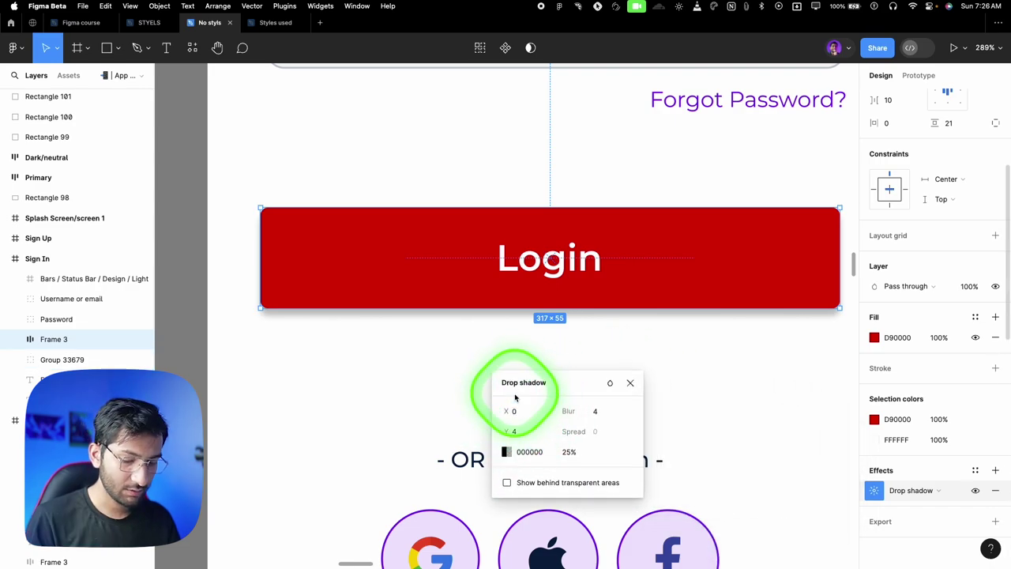
key("alt")
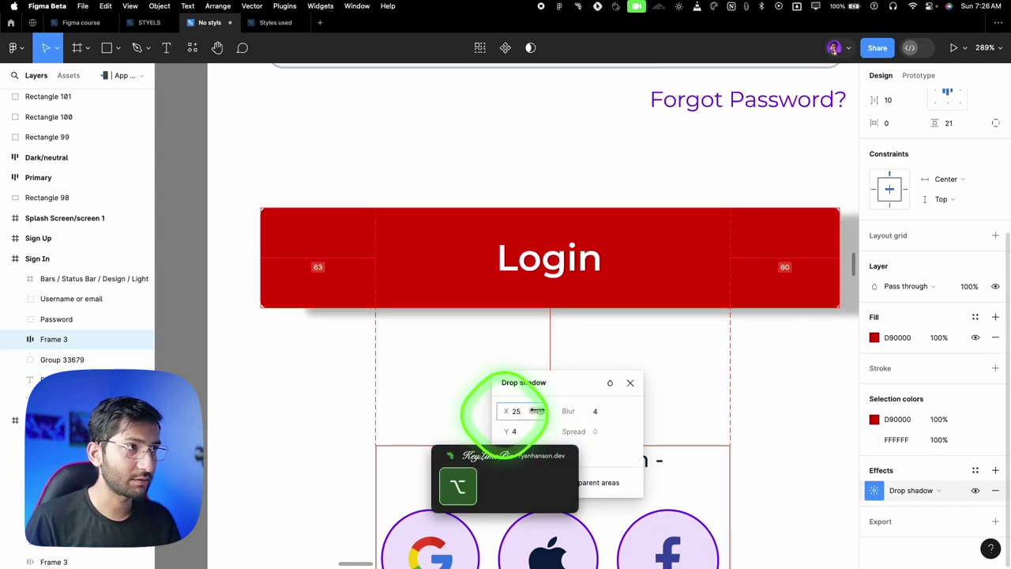
left_click_drag(536, 410, 571, 412)
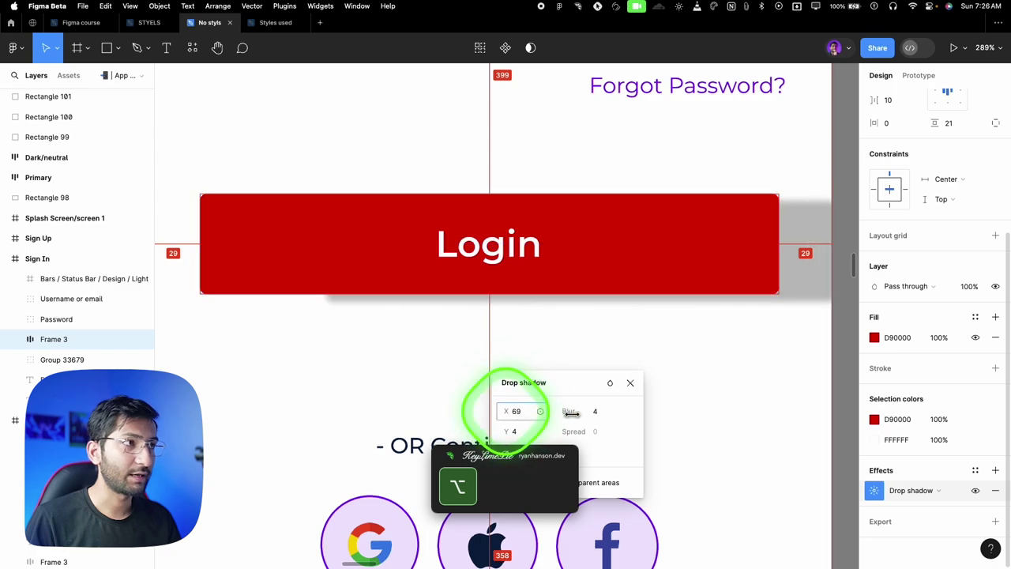
left_click_drag(500, 411, 670, 343)
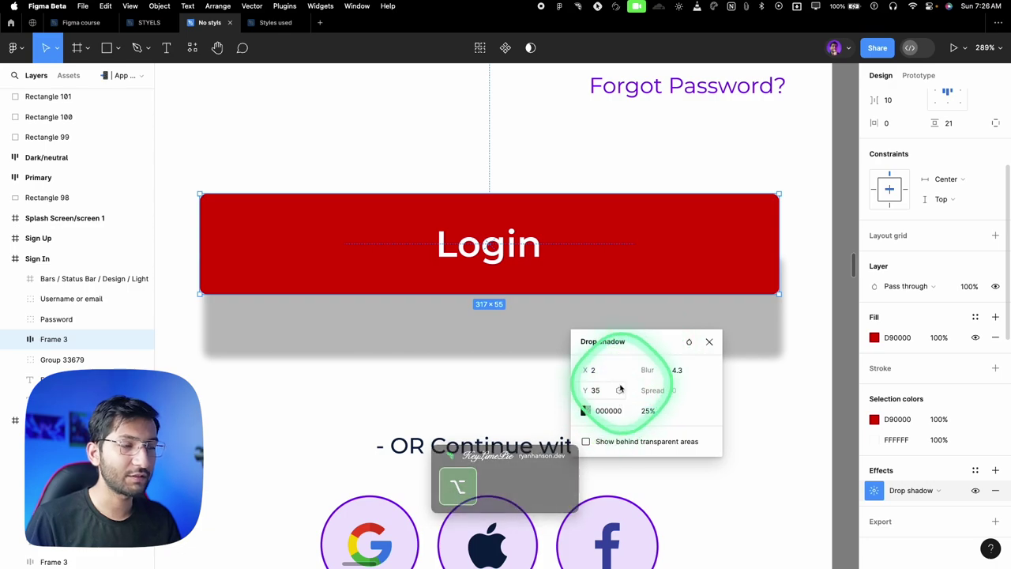
left_click(709, 342)
Change the Login button's effect from drop shadow to inner shadow.
scroll(702, 461, "down", 5)
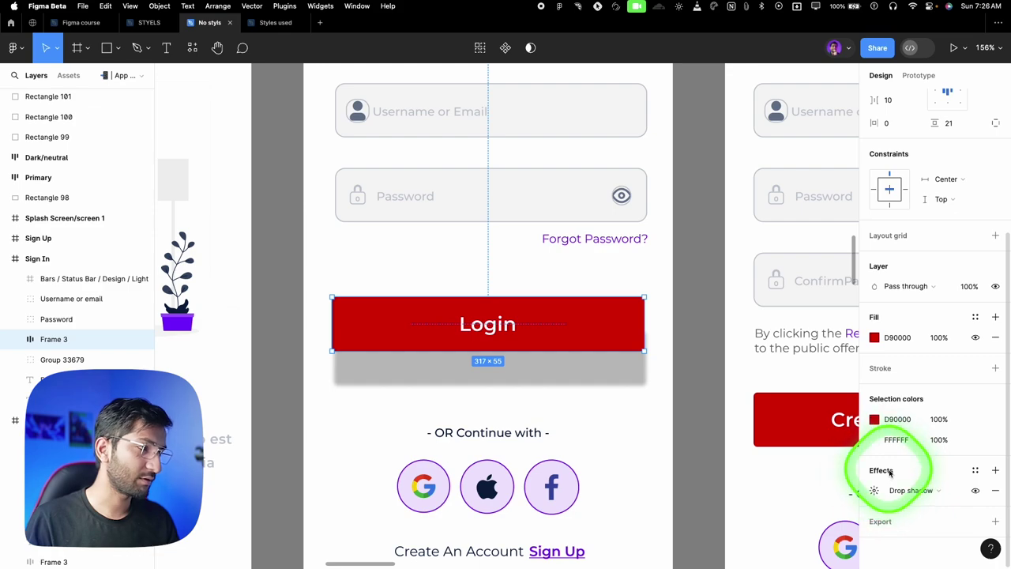
left_click(930, 491)
left_click(912, 472)
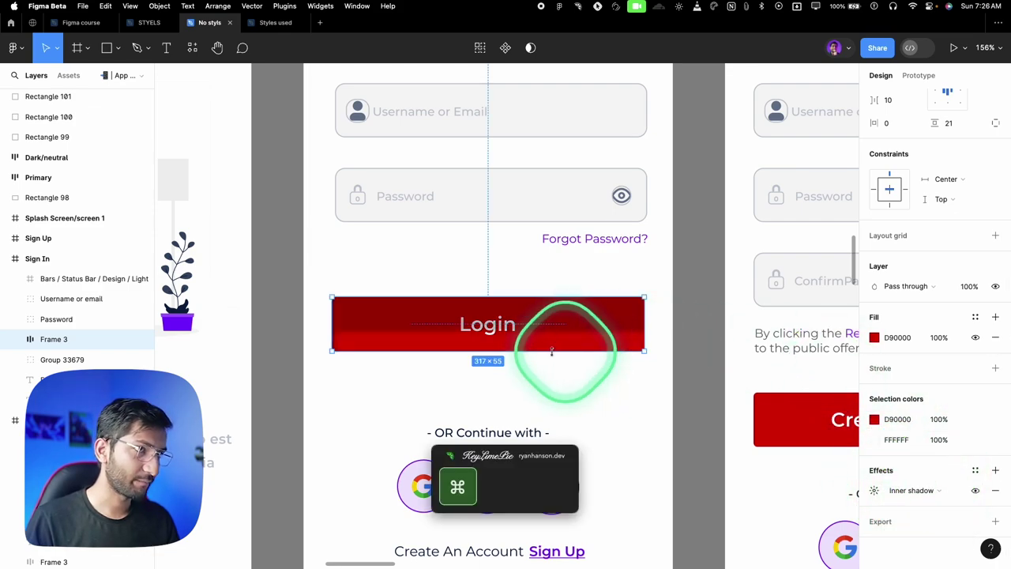
scroll(499, 352, "up", 3)
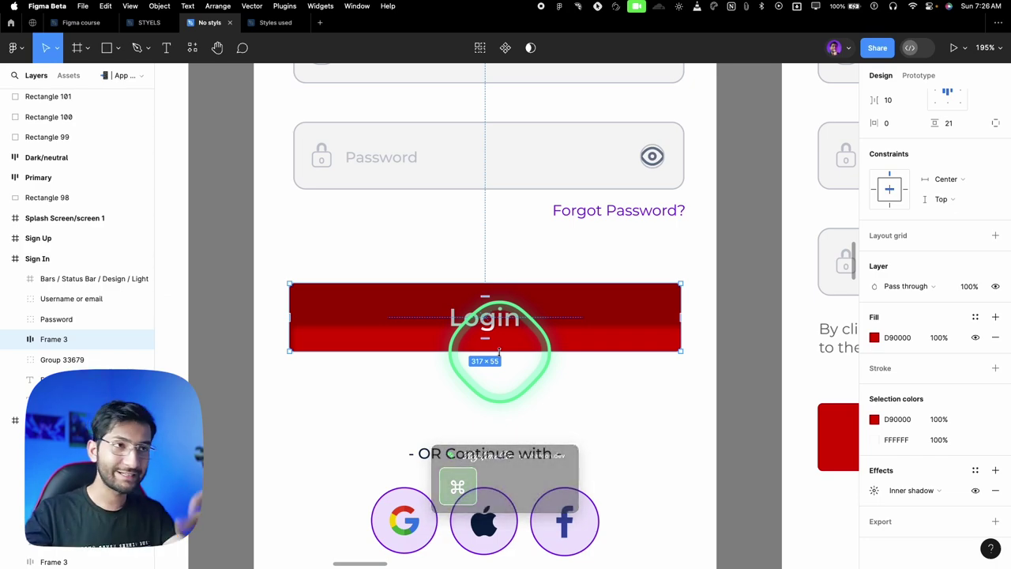
Set the Login button's inner shadow offset to X 15 and Y 10.
left_click(873, 490)
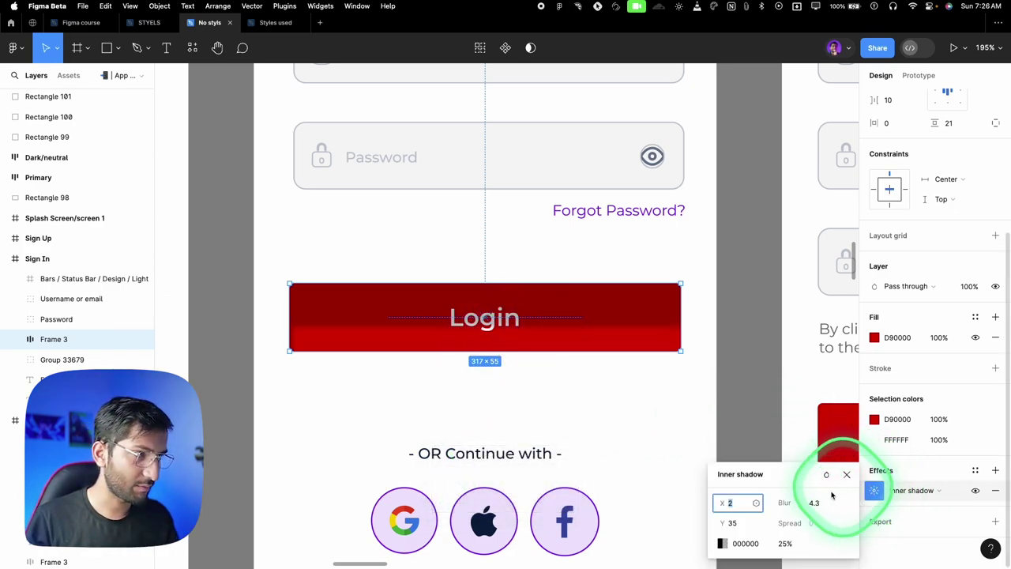
key("alt")
left_click_drag(729, 523, 726, 522)
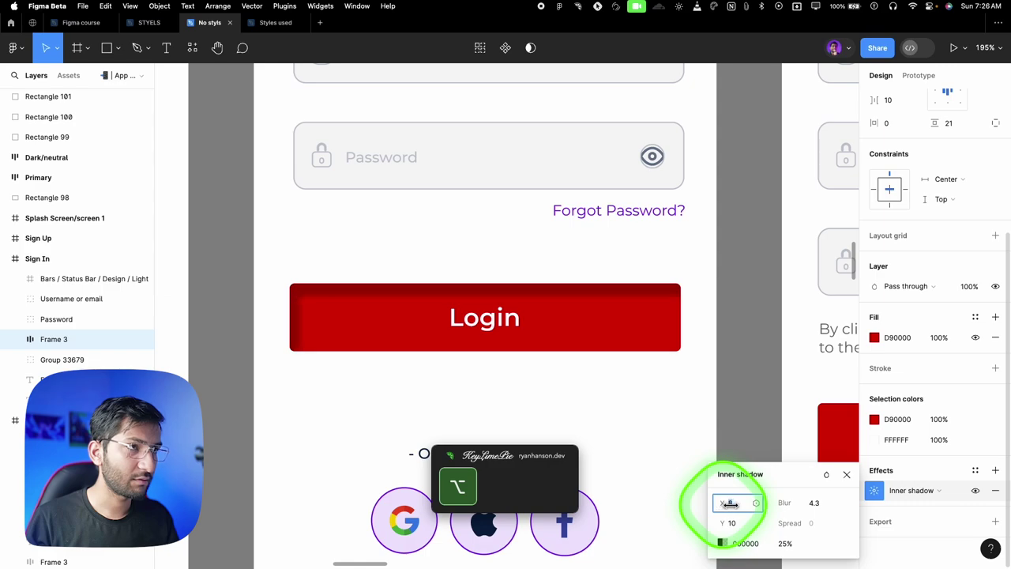
left_click_drag(729, 503, 734, 503)
scroll(288, 303, "up", 5)
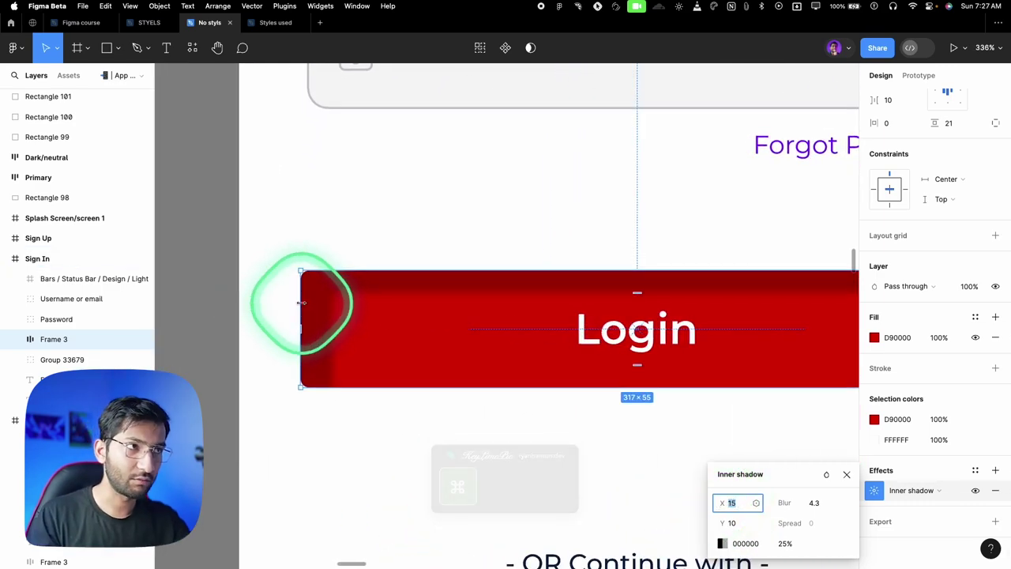
scroll(492, 320, "right", 2)
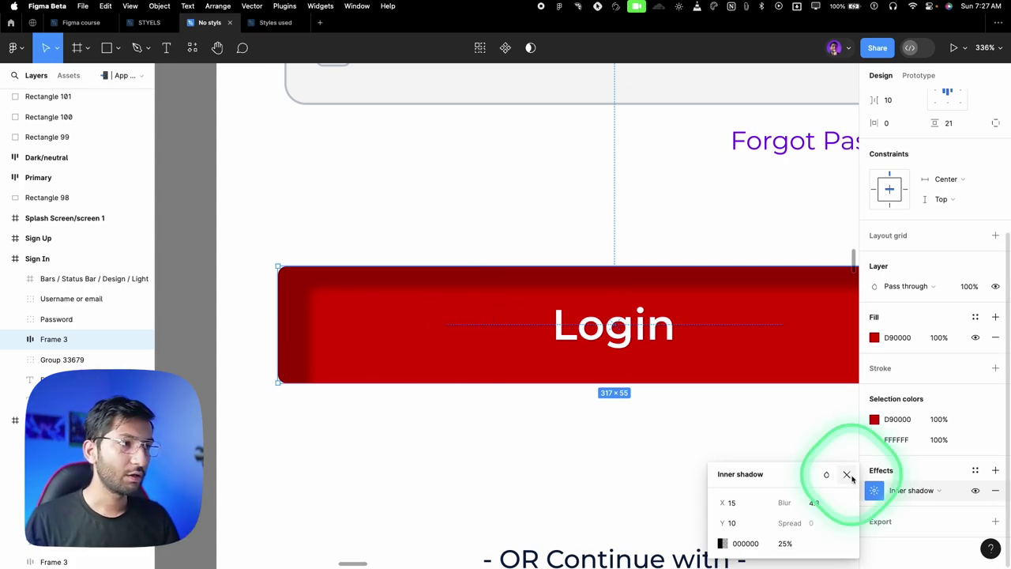
left_click(846, 474)
Switch the Login button's effect to Layer blur.
left_click(927, 490)
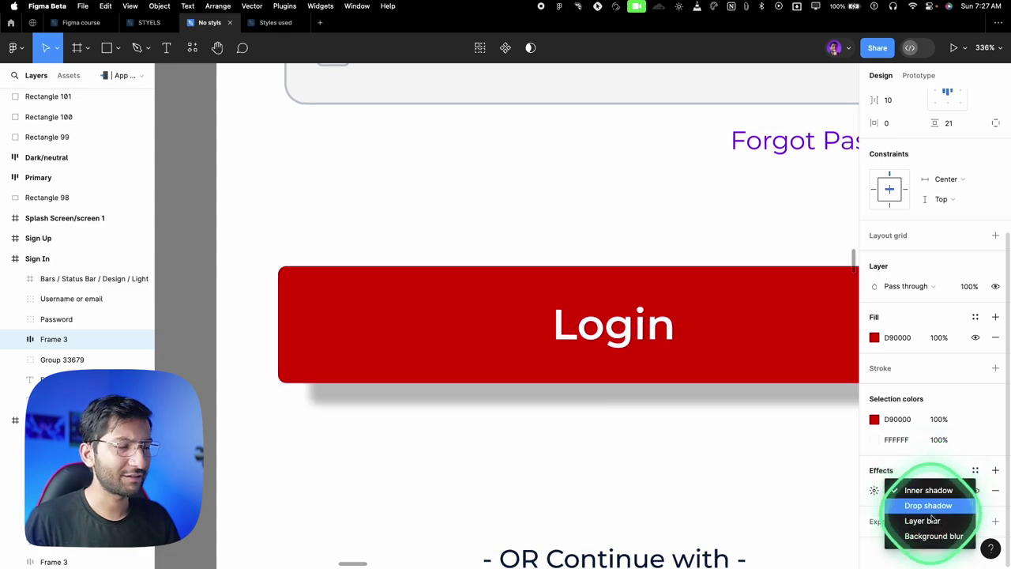
left_click(926, 520)
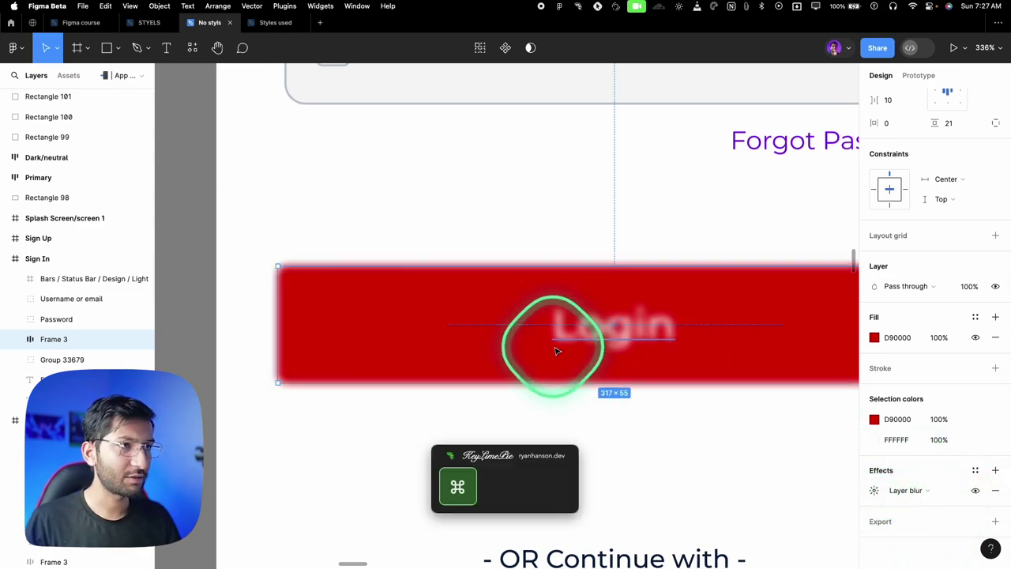
scroll(553, 347, "down", 5)
Switch the Login button's effect to Background blur.
left_click(916, 490)
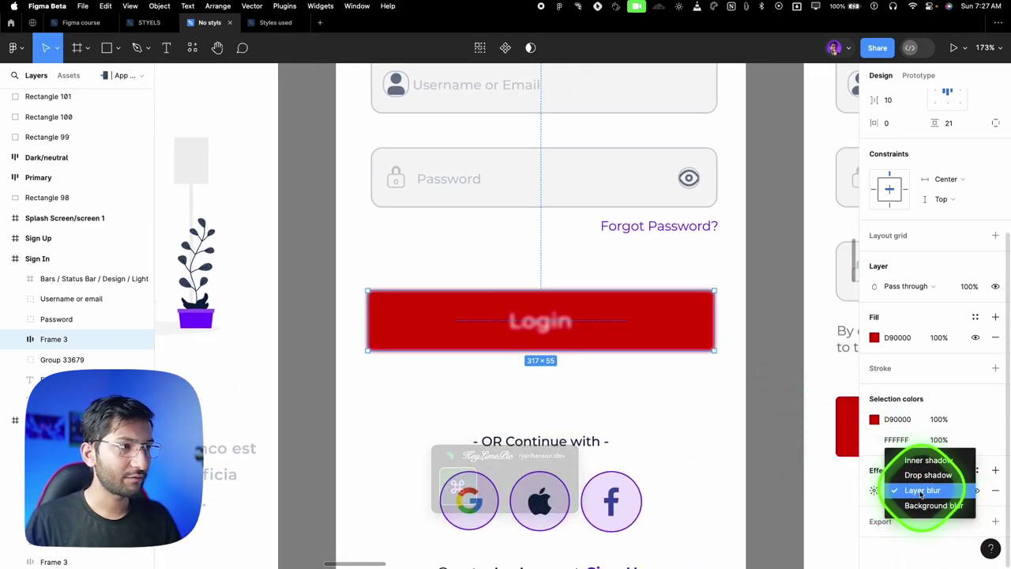
left_click(917, 506)
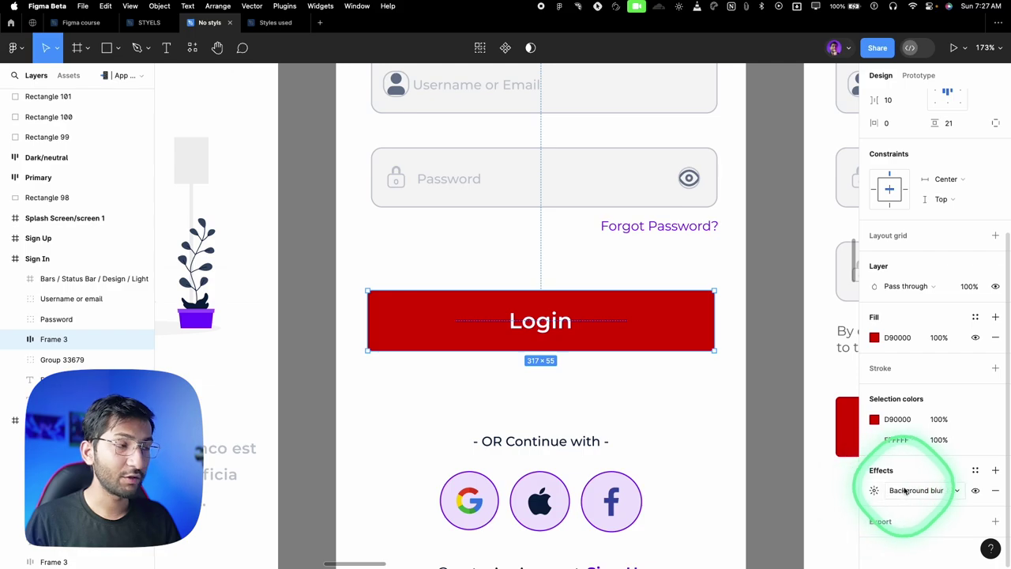
left_click(908, 489)
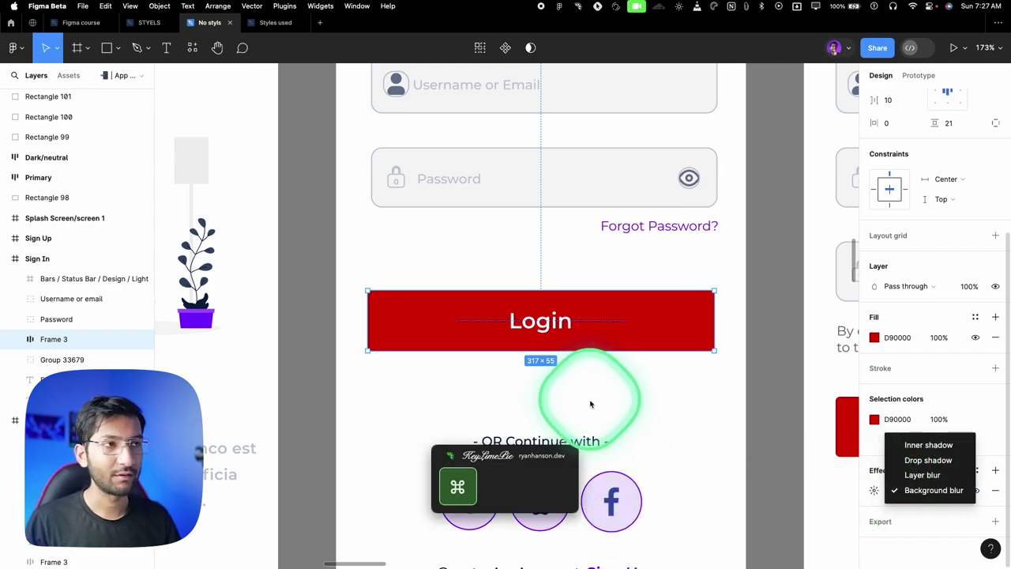
scroll(598, 402, "down", 5)
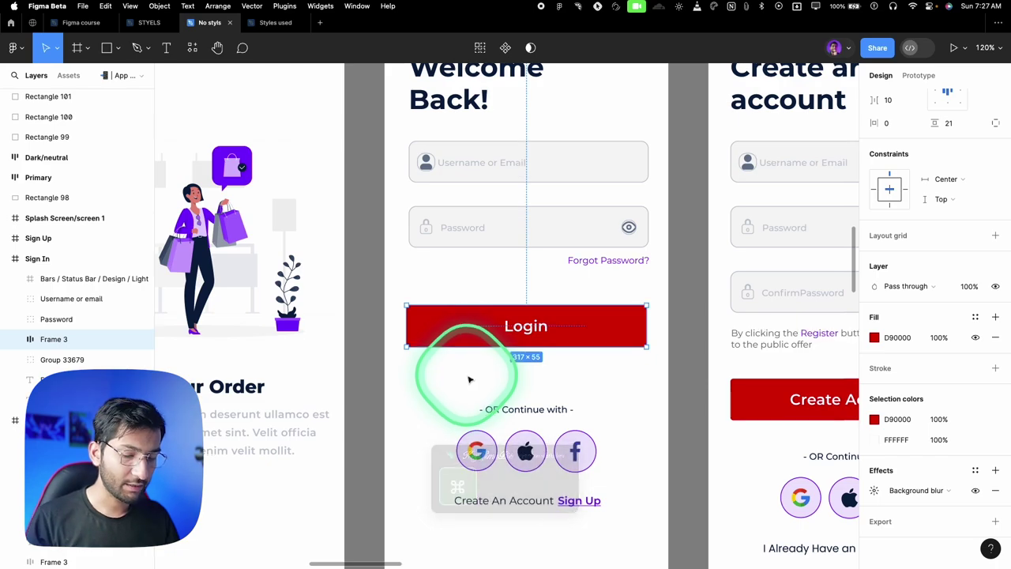
Draw a rectangle about 289 × 267 over the social login options below the Login button.
scroll(439, 407, "down", 3)
scroll(438, 407, "right", 2)
key("r")
mouse_move(392, 508)
left_mouse_down()
mouse_move(550, 379)
mouse_move(612, 306)
left_mouse_up()
key("v")
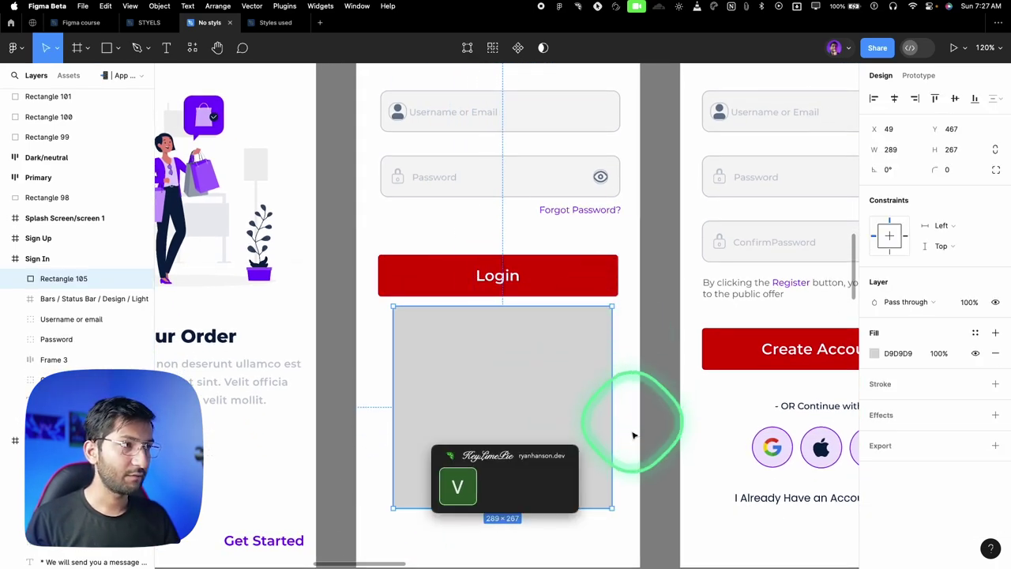
Add a Background blur effect to the new rectangle with a blur of 7.6.
left_click(885, 418)
left_click(892, 435)
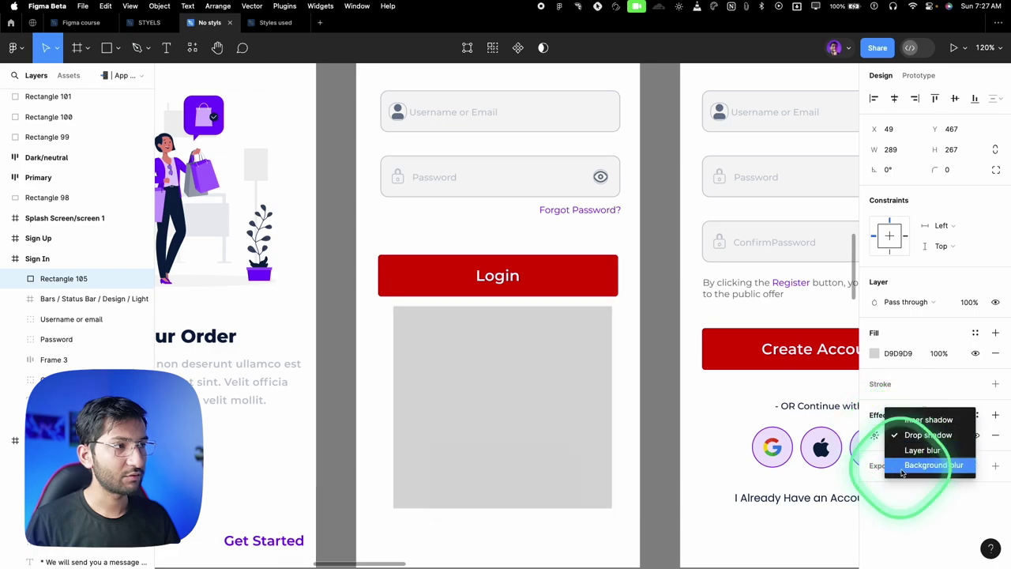
left_click(893, 462)
left_click(874, 434)
key("alt")
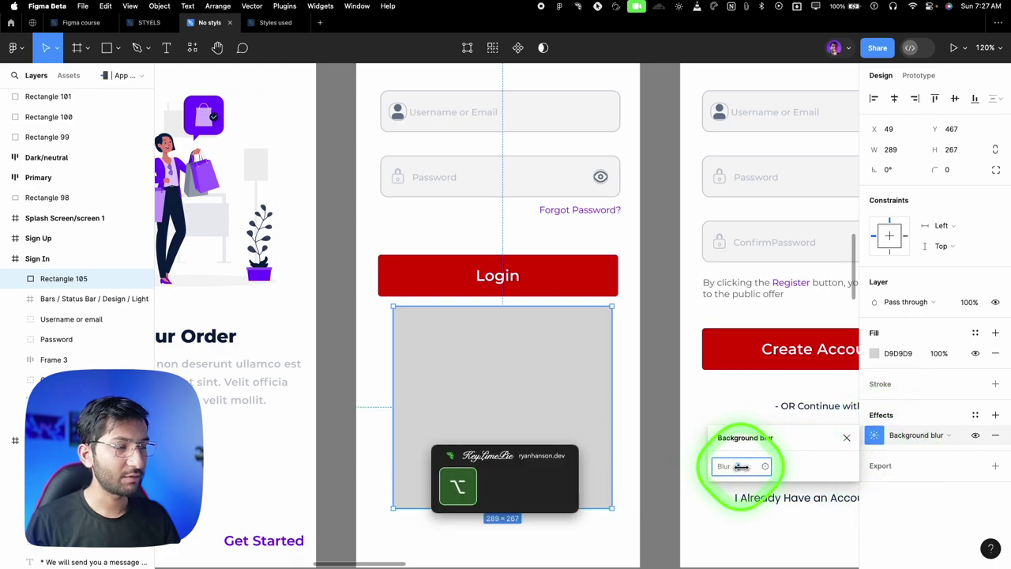
scroll(553, 388, "down", 2)
scroll(553, 388, "right", 2)
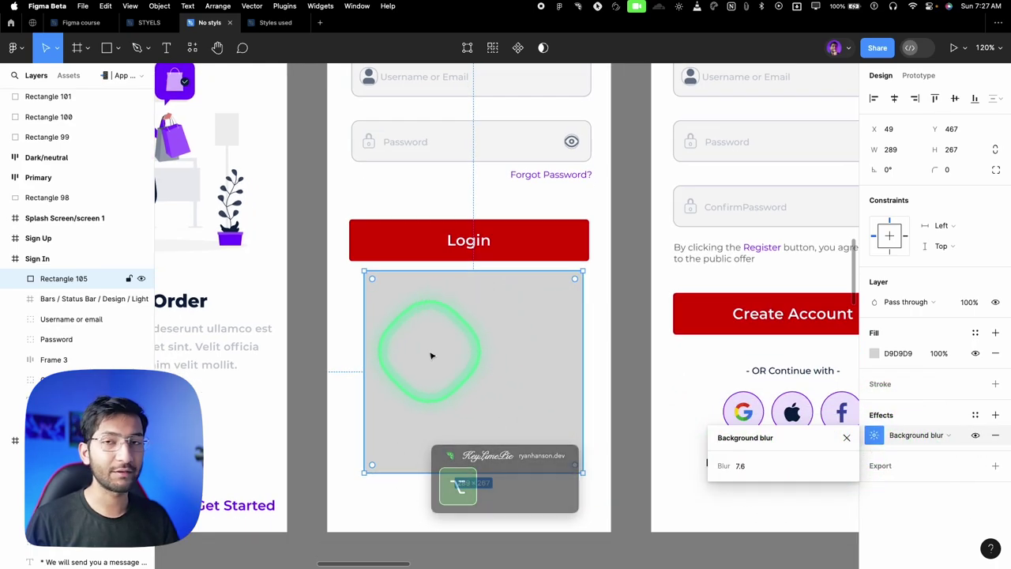
scroll(463, 344, "up", 4)
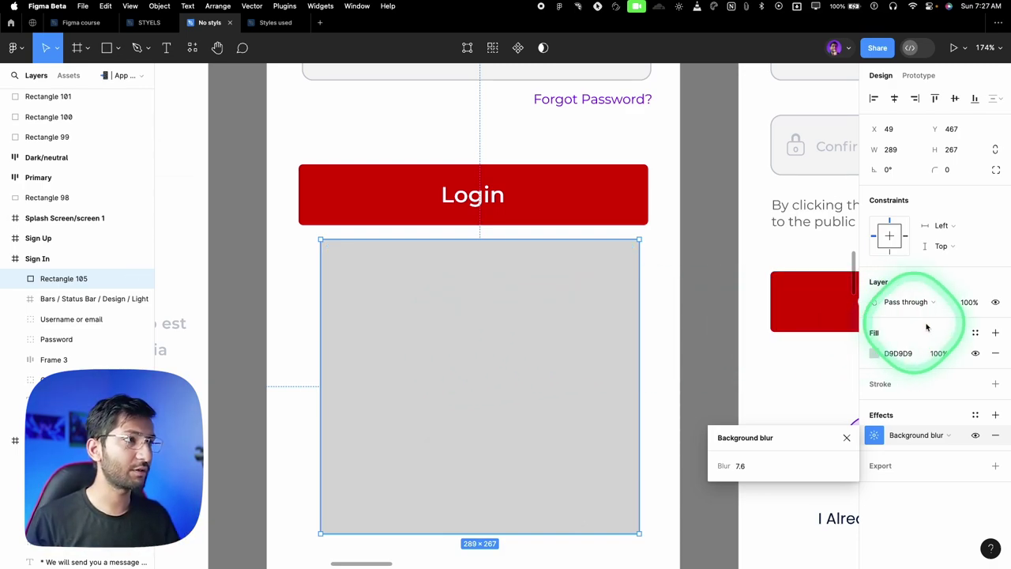
Lower the rectangle's fill opacity to 50% and set its background blur to 7.3.
left_click(938, 353)
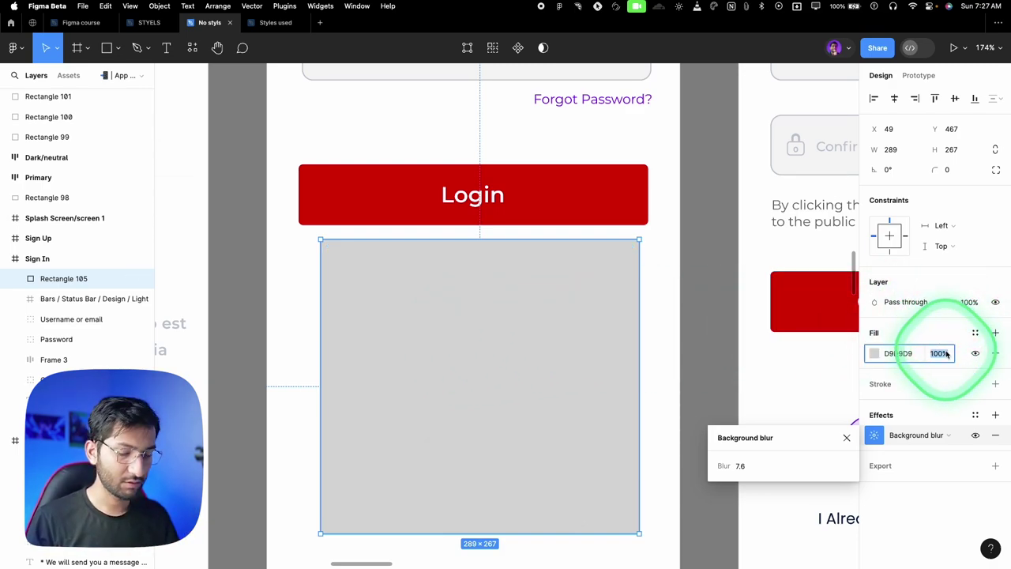
type("50")
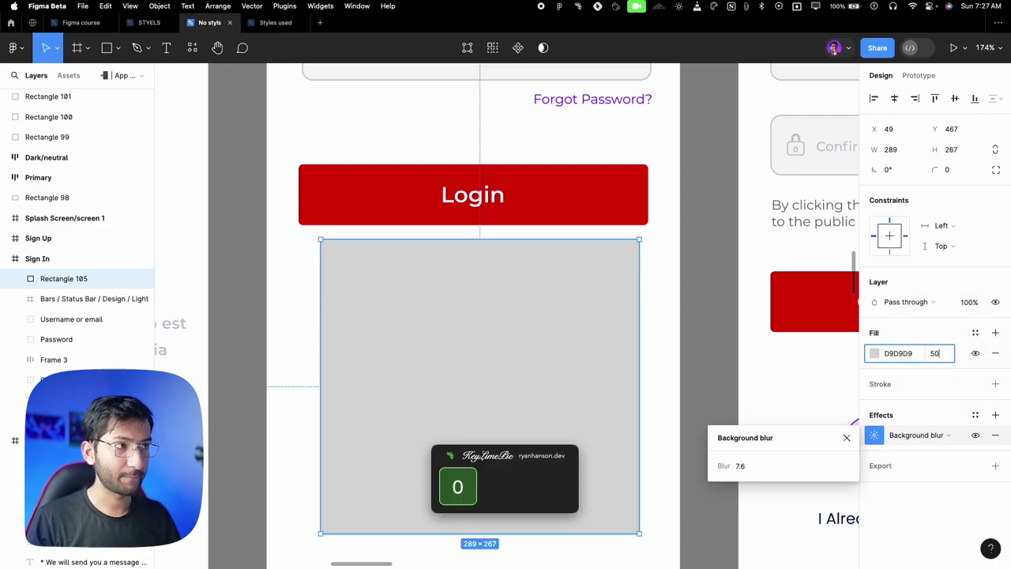
key("Return")
key("alt")
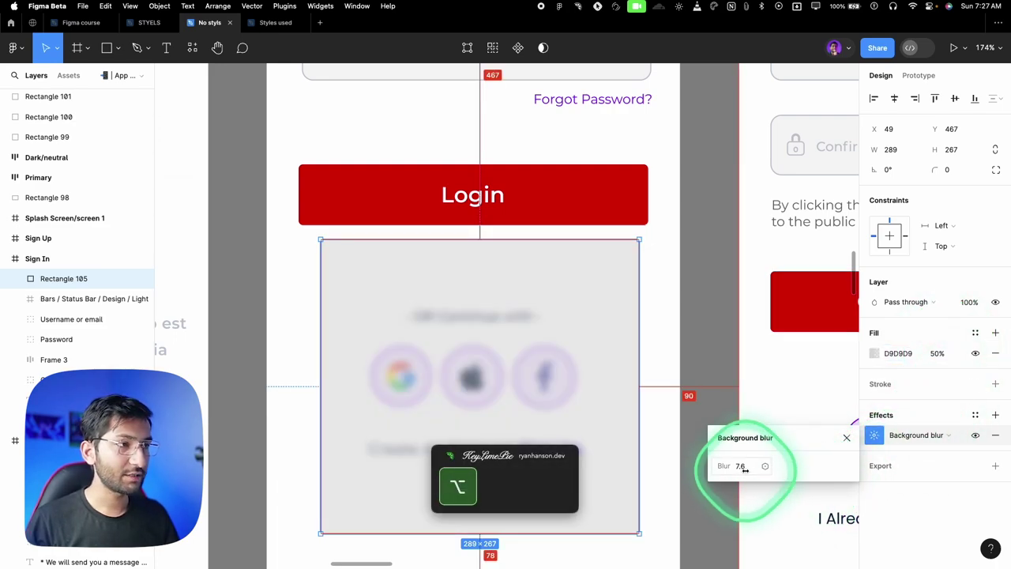
left_click_drag(745, 468, 803, 466)
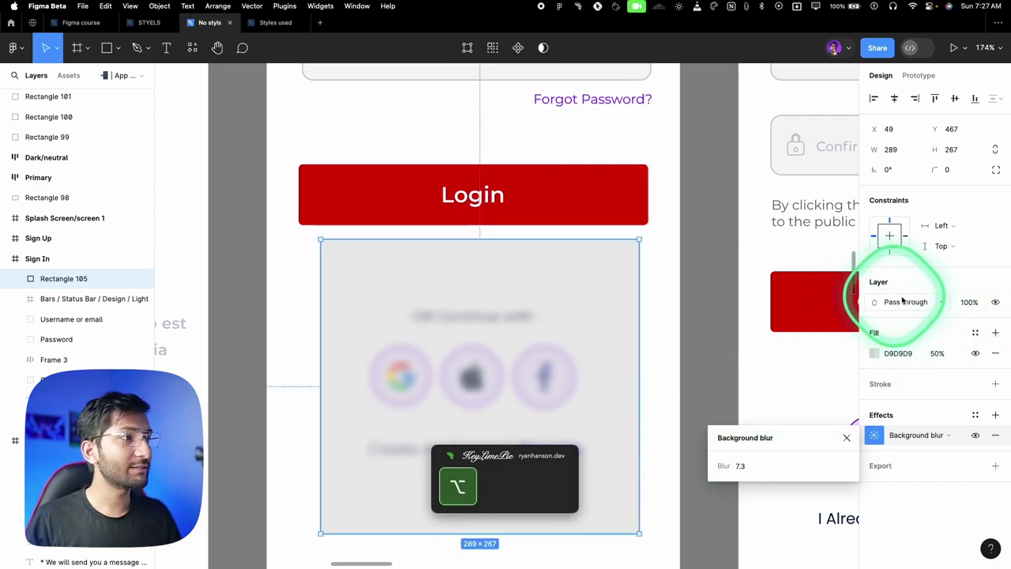
Set the rectangle's layer opacity to 50% and its fill opacity to 100%.
left_click(969, 302)
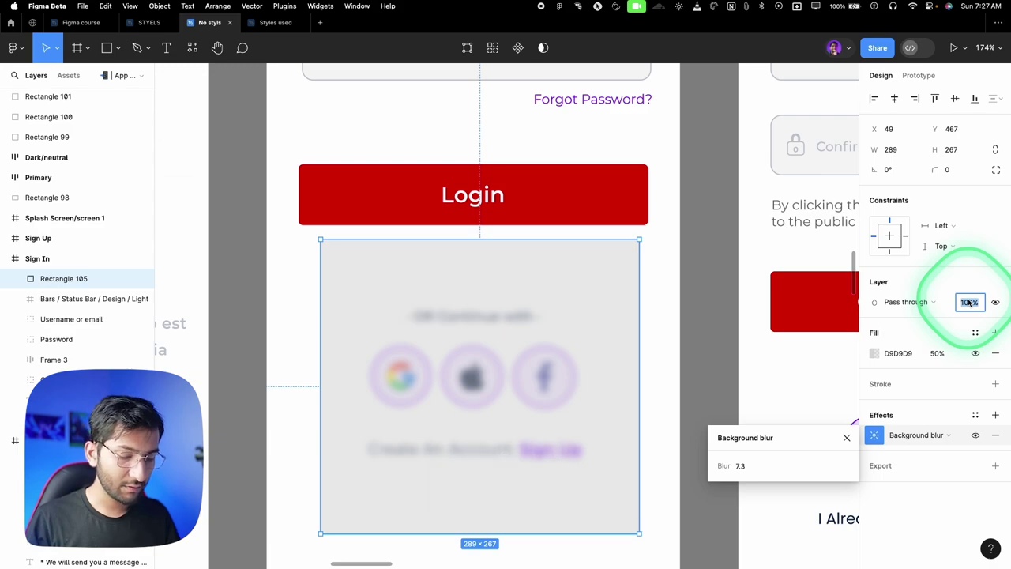
type("50")
key("Return")
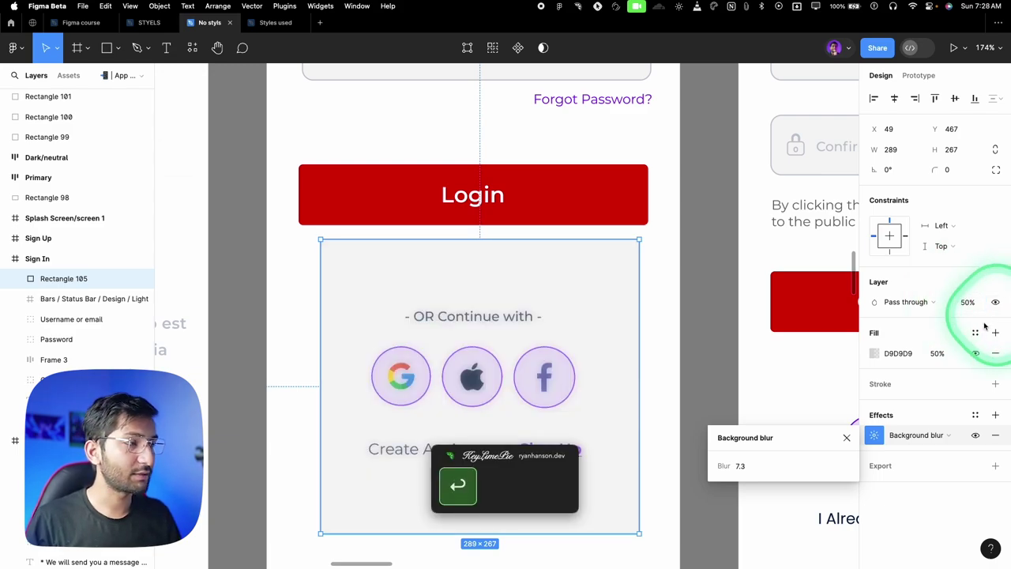
left_click(937, 353)
type("100")
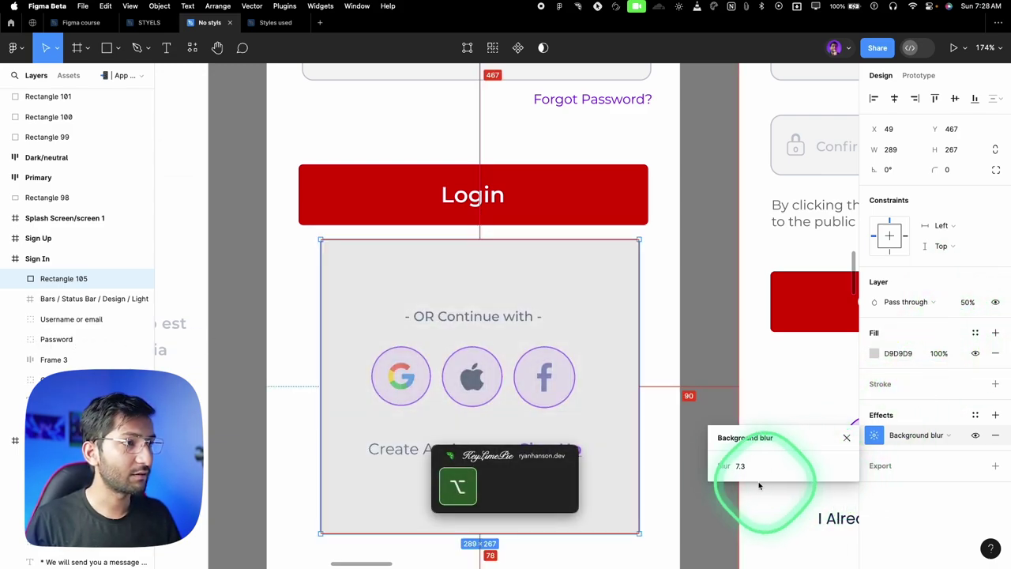
Raise the rectangle's background blur to 14.5.
left_click(739, 466)
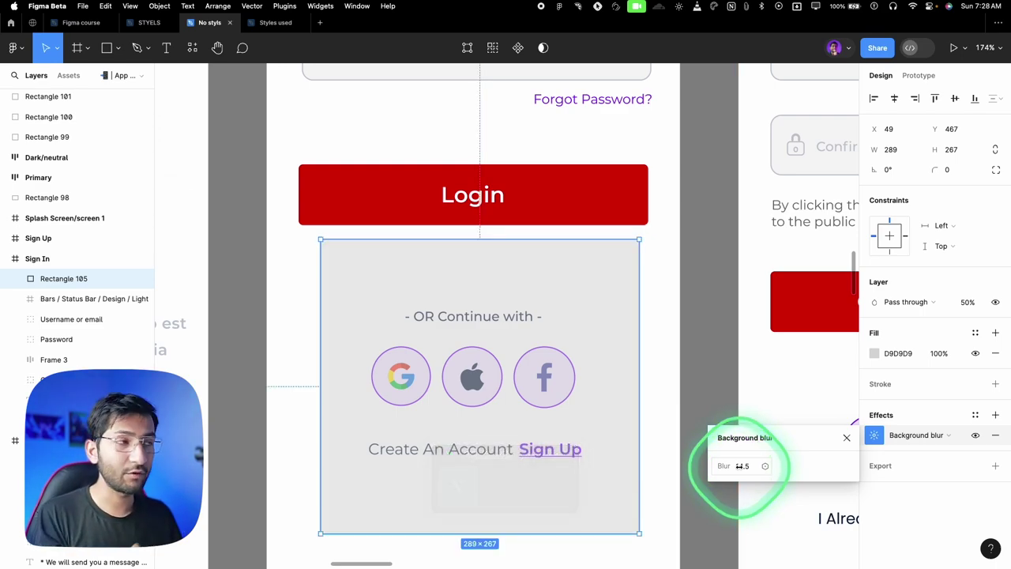
left_click(859, 370)
left_click(924, 368)
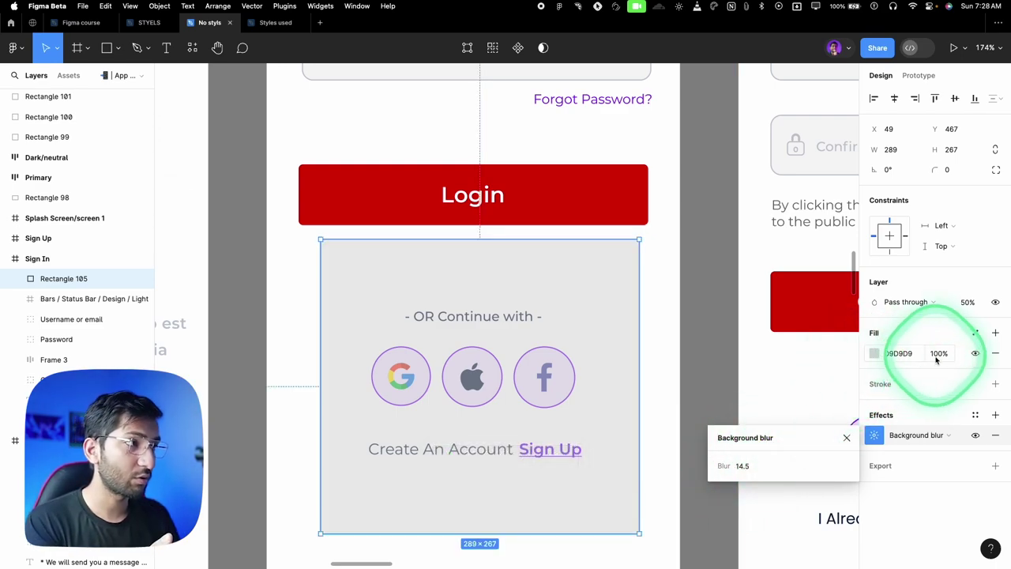
Add a black inside stroke of width 49 to the rectangle and set its layer opacity to 100%.
left_click(891, 395)
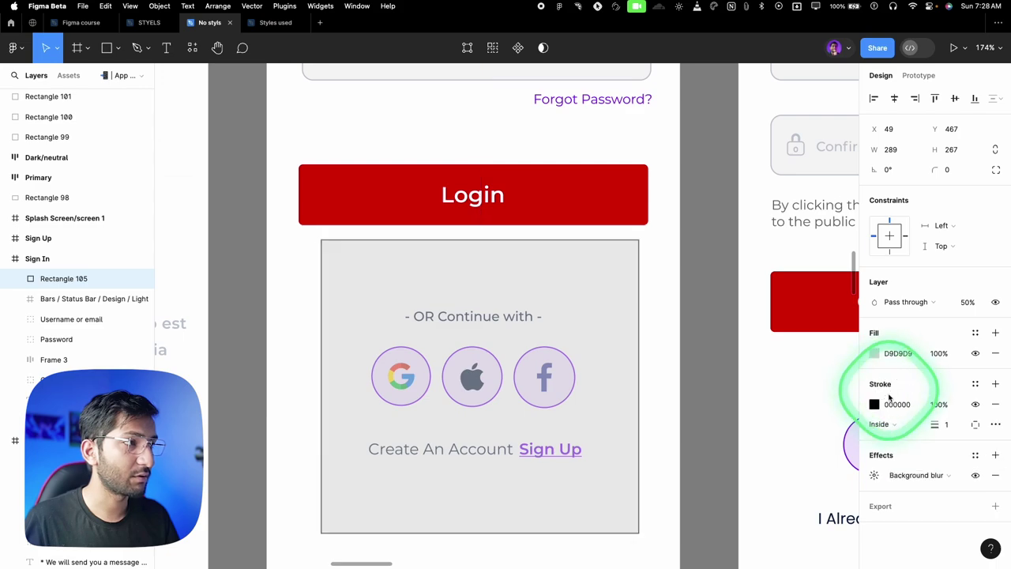
mouse_move(934, 424)
left_mouse_down()
mouse_move(979, 426)
mouse_move(914, 419)
mouse_move(924, 413)
left_mouse_up()
key("alt")
left_click_drag(963, 312, 979, 302)
Lower the opacity of the rectangle's black stroke to 50%.
left_click(937, 353)
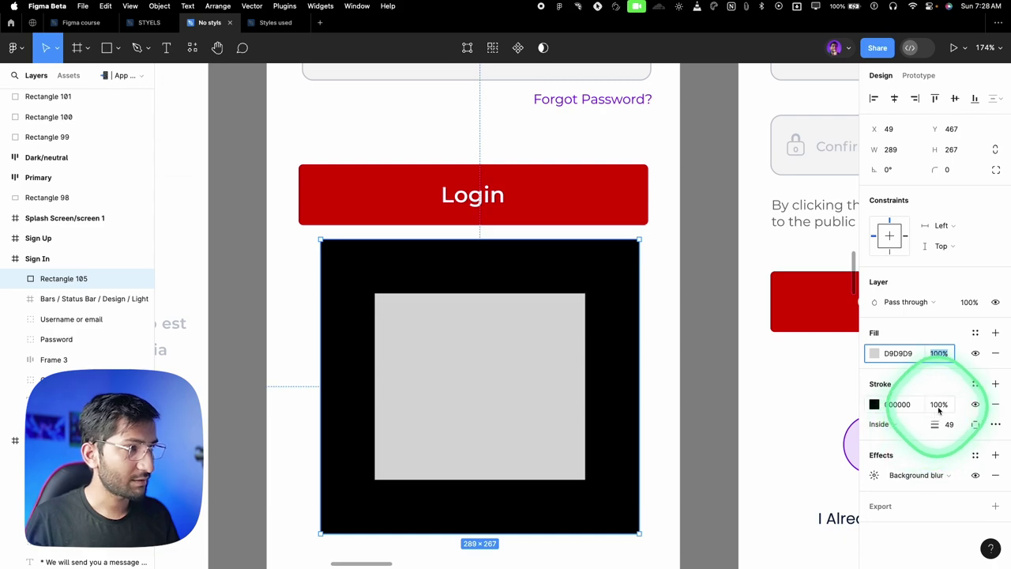
left_click(938, 404)
type("50")
key("Return")
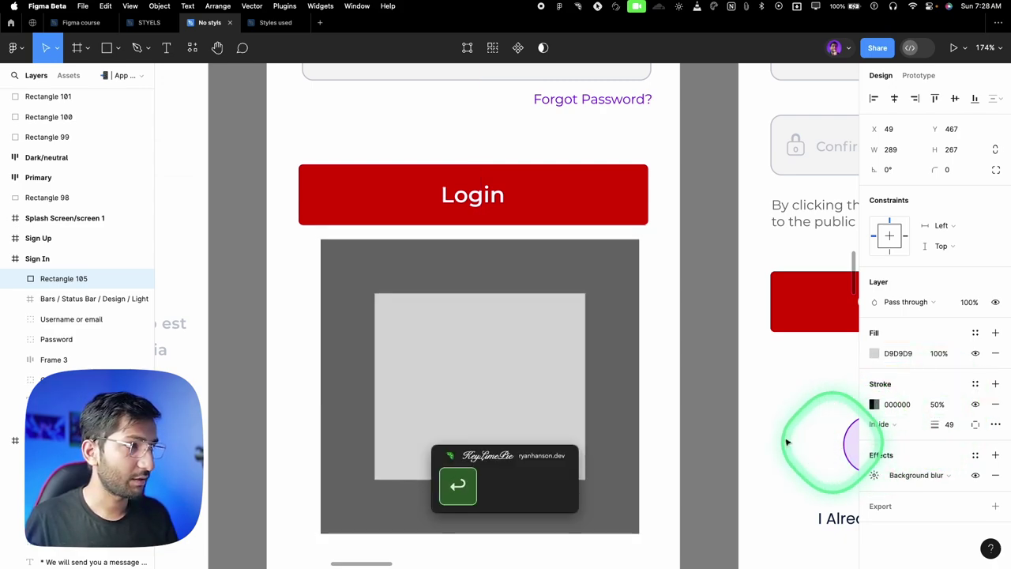
Move the rectangle to about X -68, Y 484, partly off the Sign In frame, and place its stroke outside.
left_click_drag(786, 442, 456, 417)
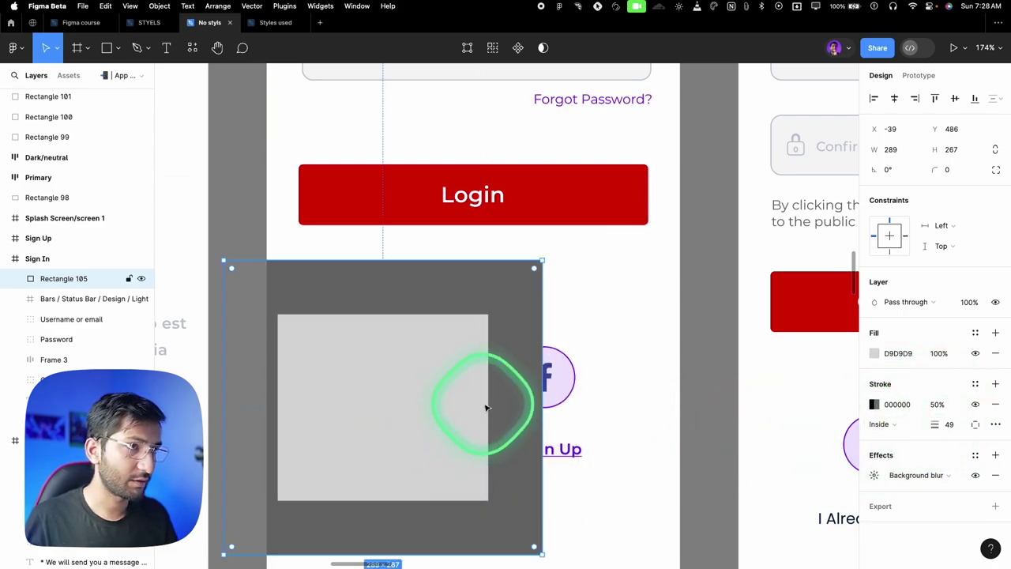
scroll(498, 355, "down", 3)
scroll(665, 376, "up", 5)
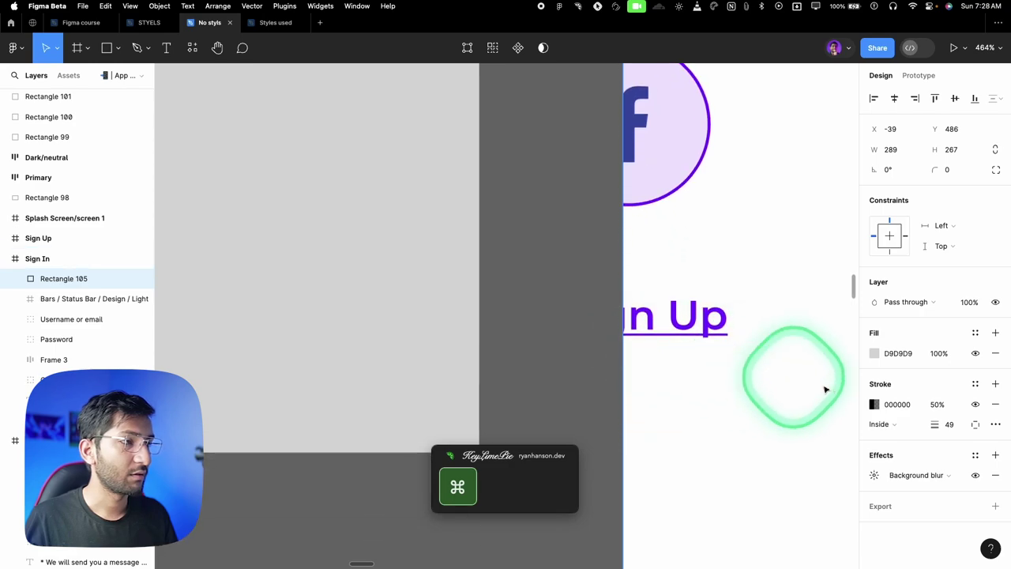
left_click(882, 424)
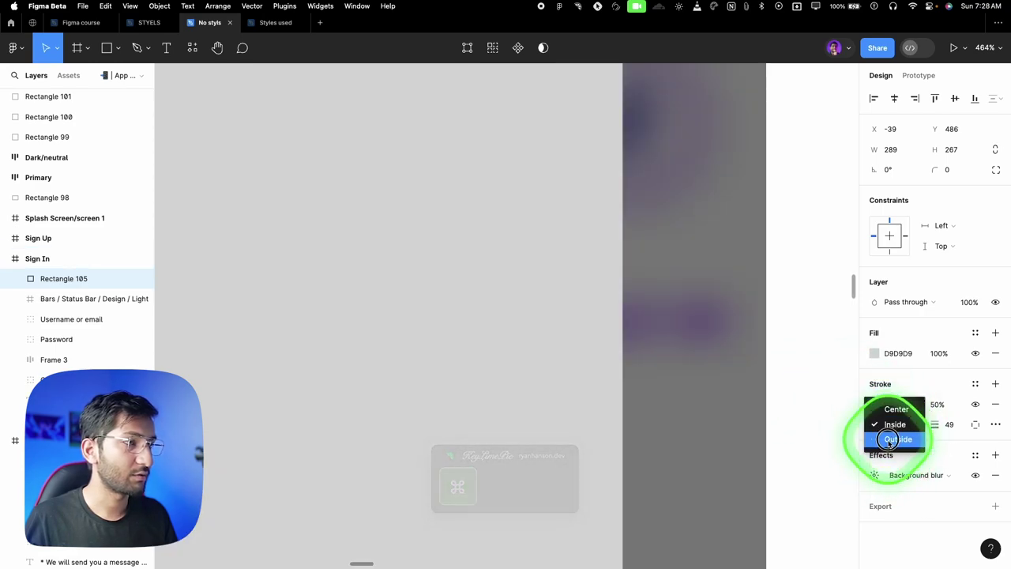
left_click(888, 440)
scroll(688, 361, "down", 5)
scroll(548, 376, "up", 3)
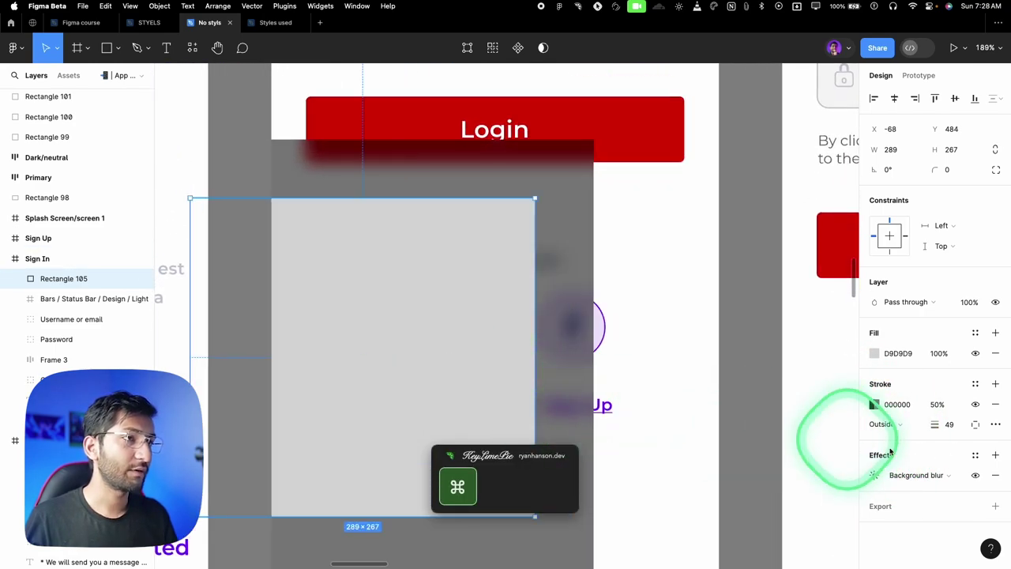
Try background blur values of 22.8 and 5 on the rectangle, settling on 6.2.
left_click(873, 474)
left_click_drag(734, 509, 849, 502)
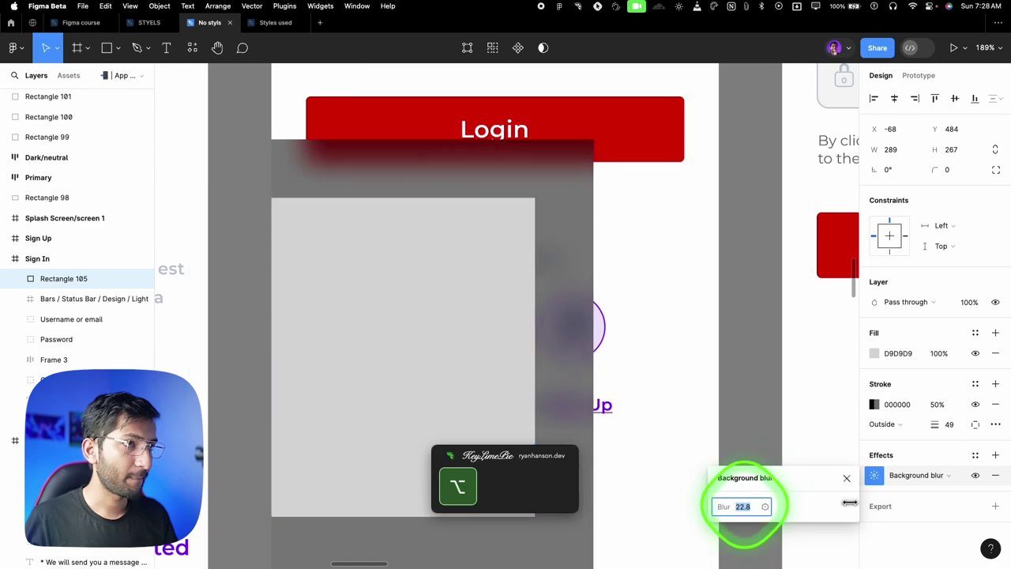
type("5")
scroll(573, 332, "up", 3)
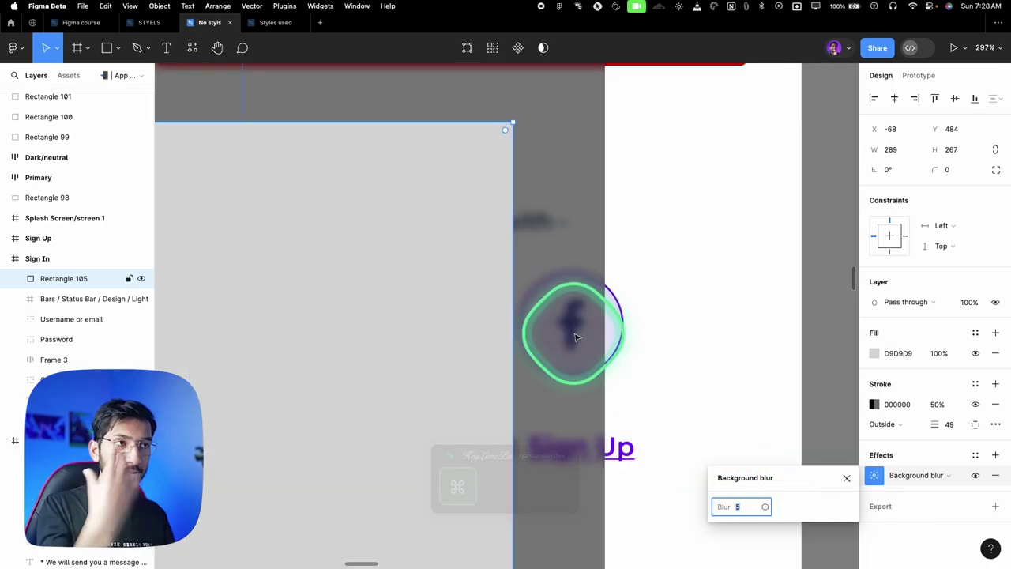
key("alt")
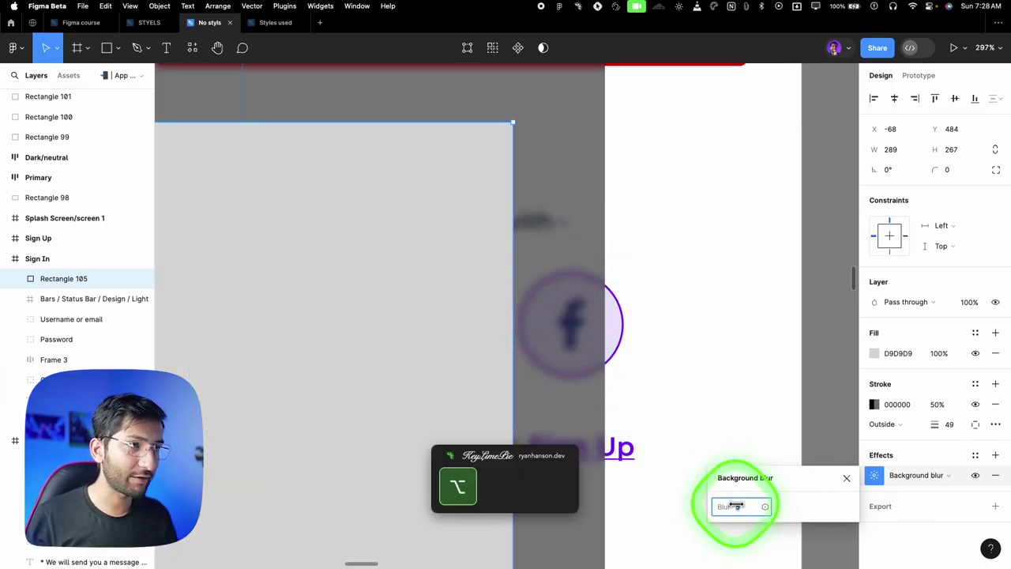
left_click_drag(734, 506, 711, 462)
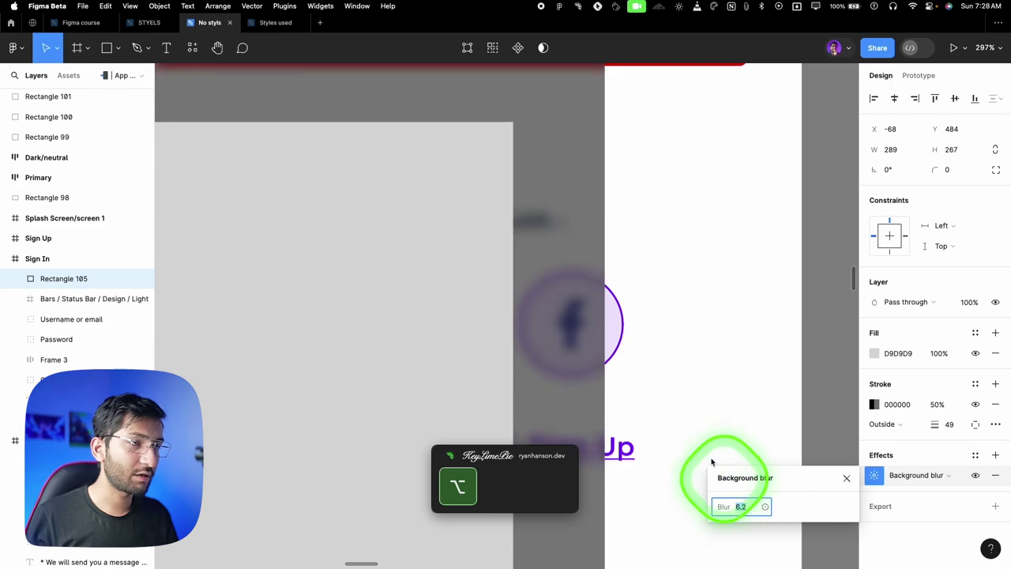
scroll(505, 334, "down", 5)
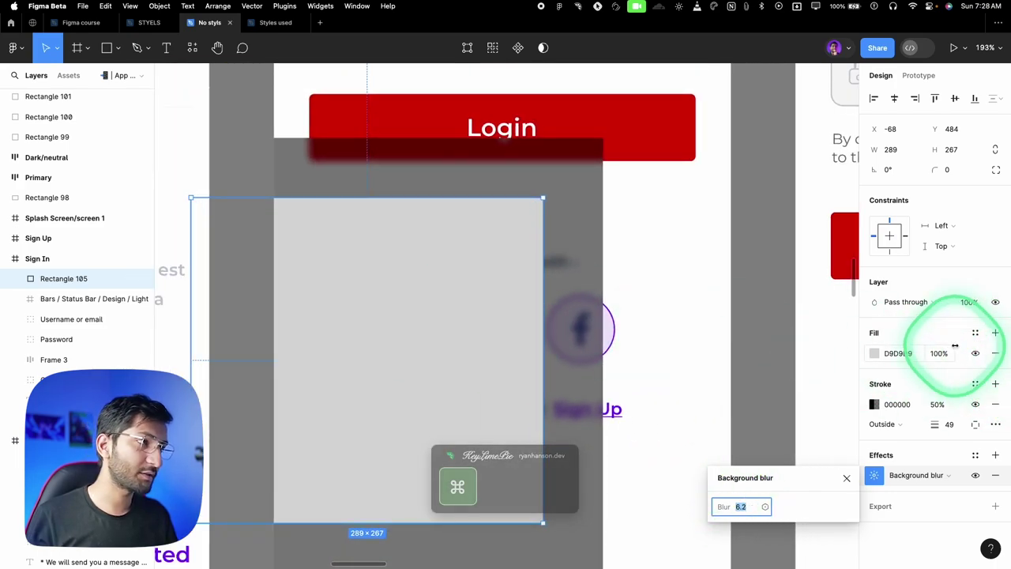
left_click(845, 479)
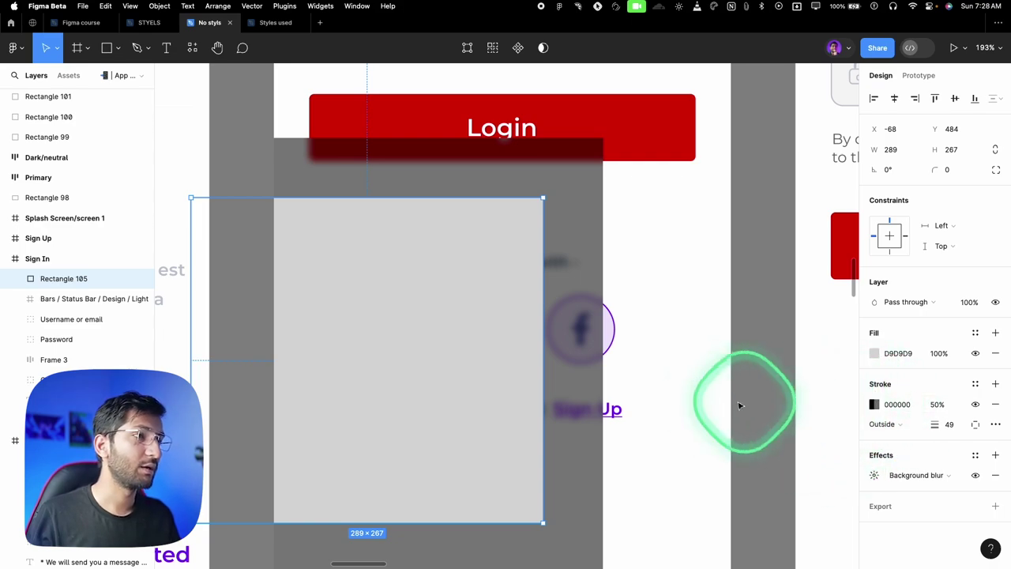
Review the effect types available for the rectangle without changing its effect, and deselect it with all the screens in view.
key("super")
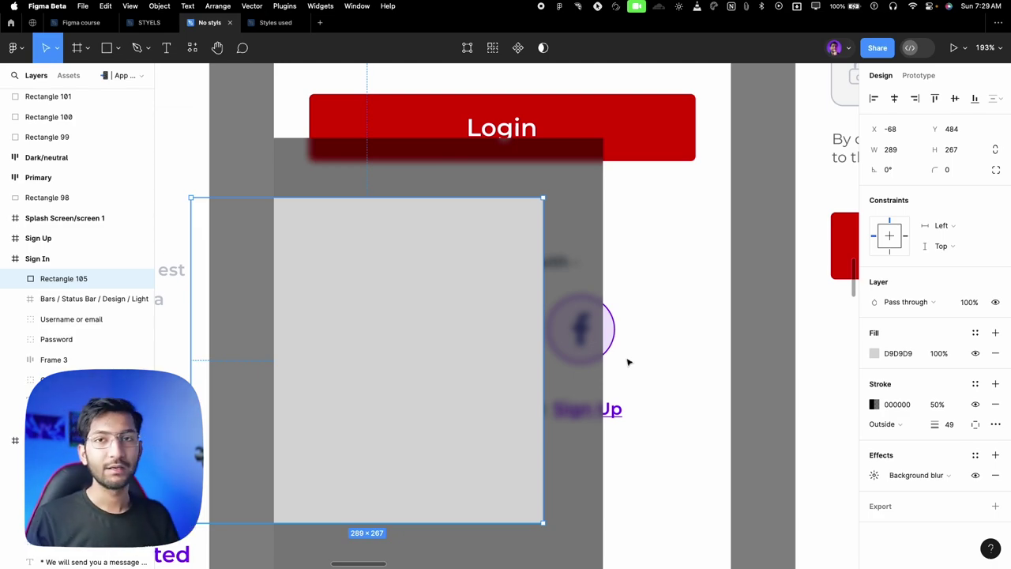
scroll(628, 361, "down", 6)
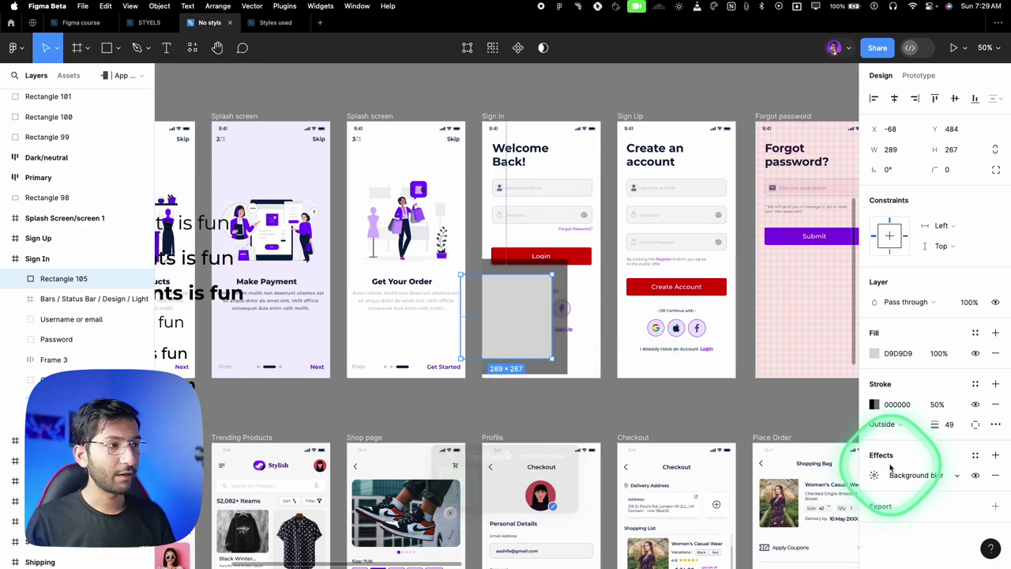
left_click(922, 475)
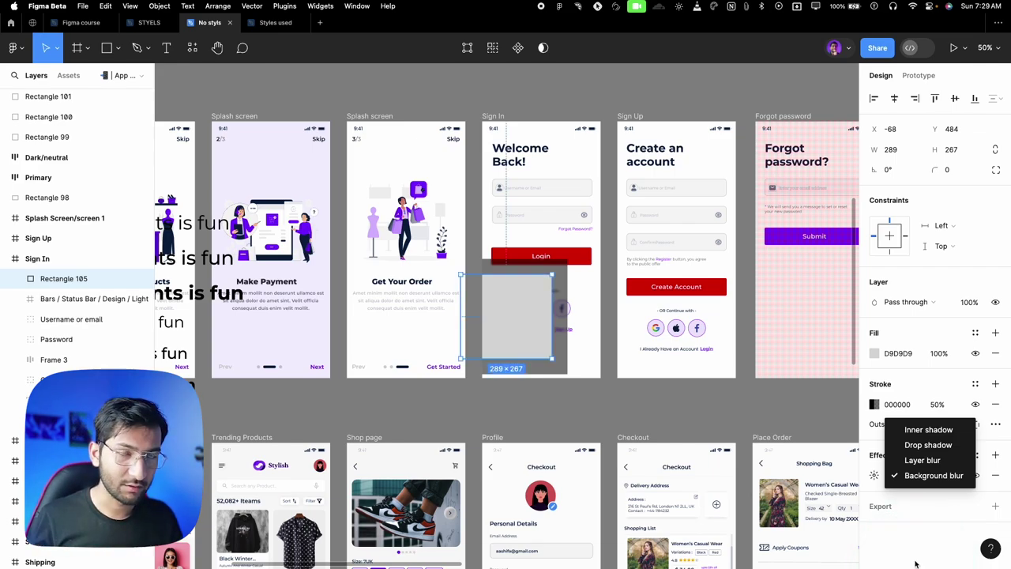
left_click(920, 547)
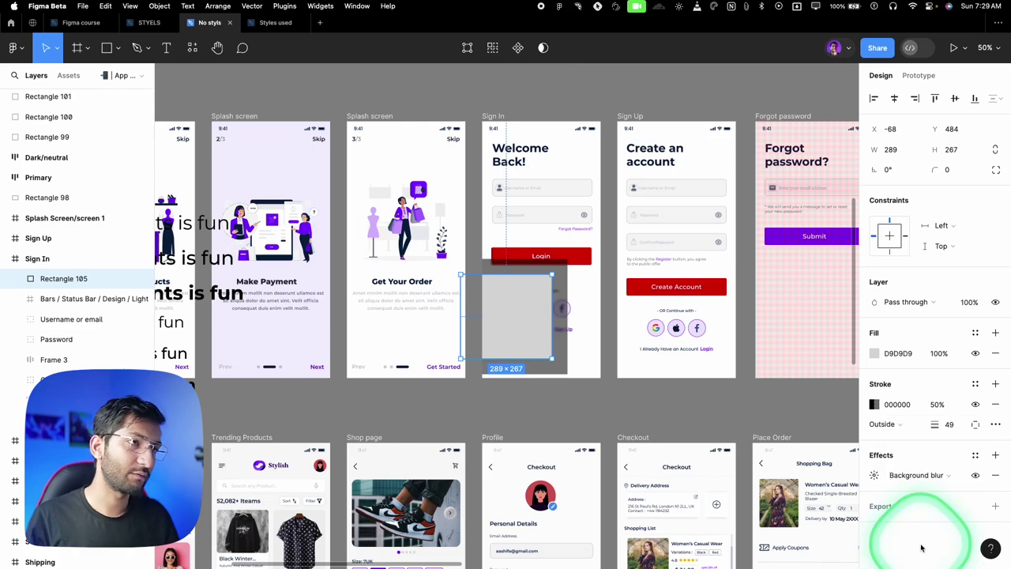
scroll(600, 348, "down", 3)
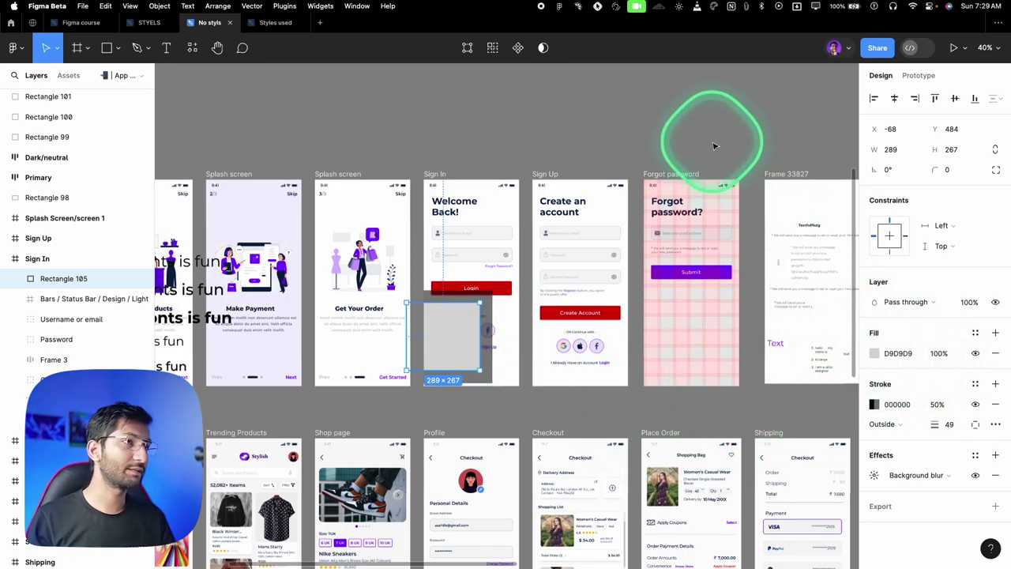
left_click(514, 111)
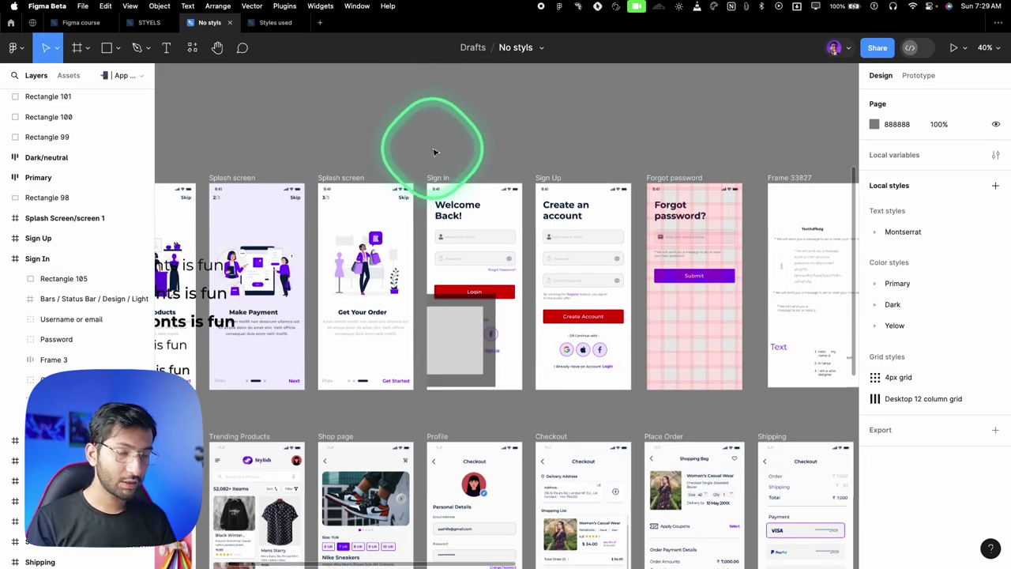
Switch to Visual Studio Code and examine the primary color values for shades 200 to 500 in design-tokens.tokens.json.
key("super+Tab")
left_click(50, 270)
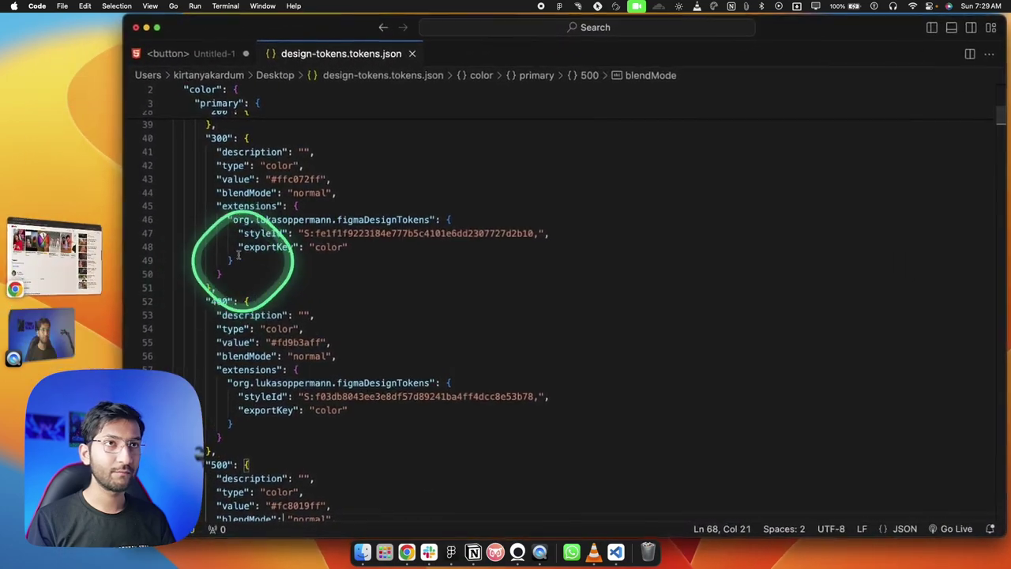
scroll(248, 236, "up", 2)
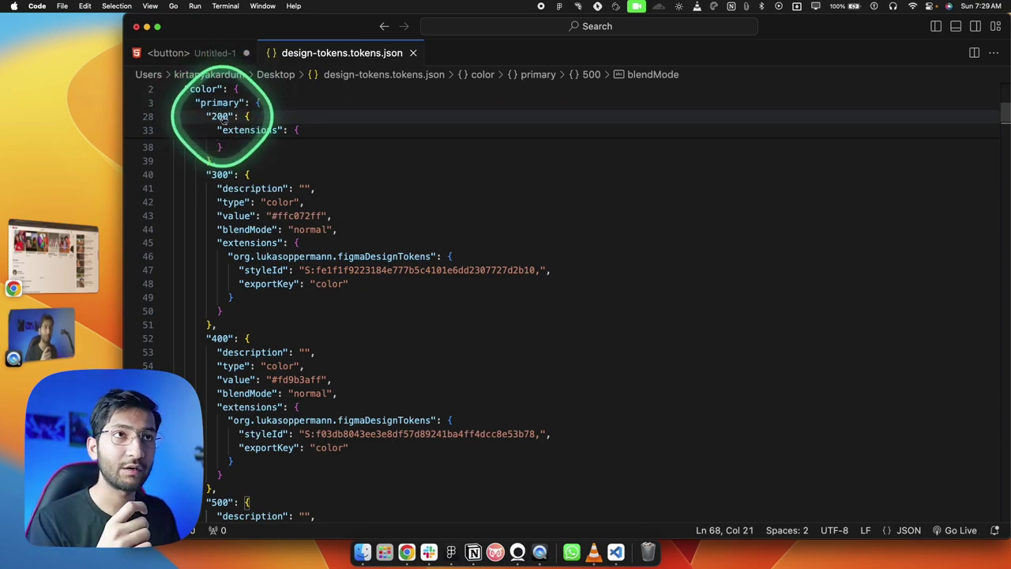
scroll(224, 118, "up", 5)
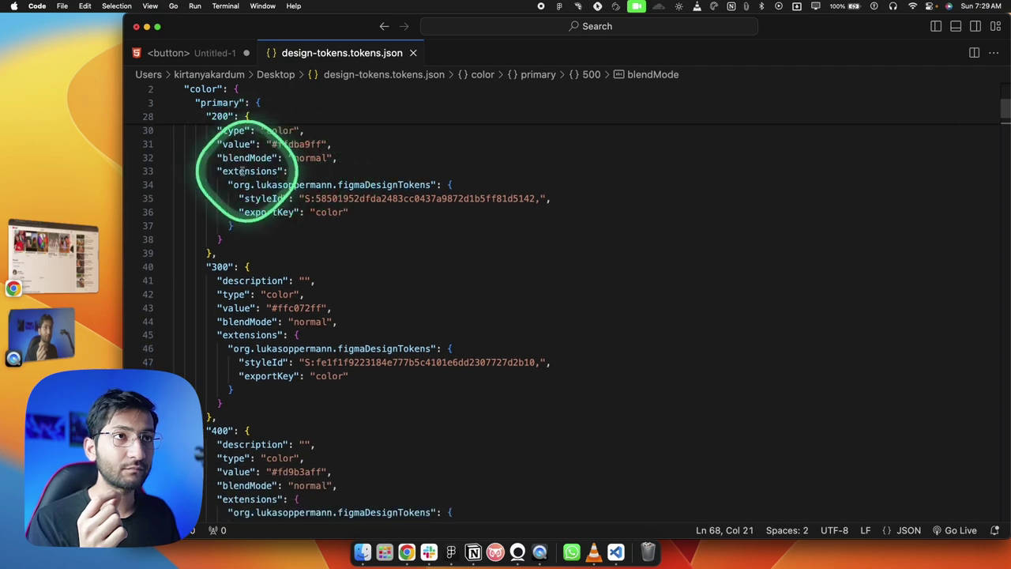
scroll(264, 152, "up", 2)
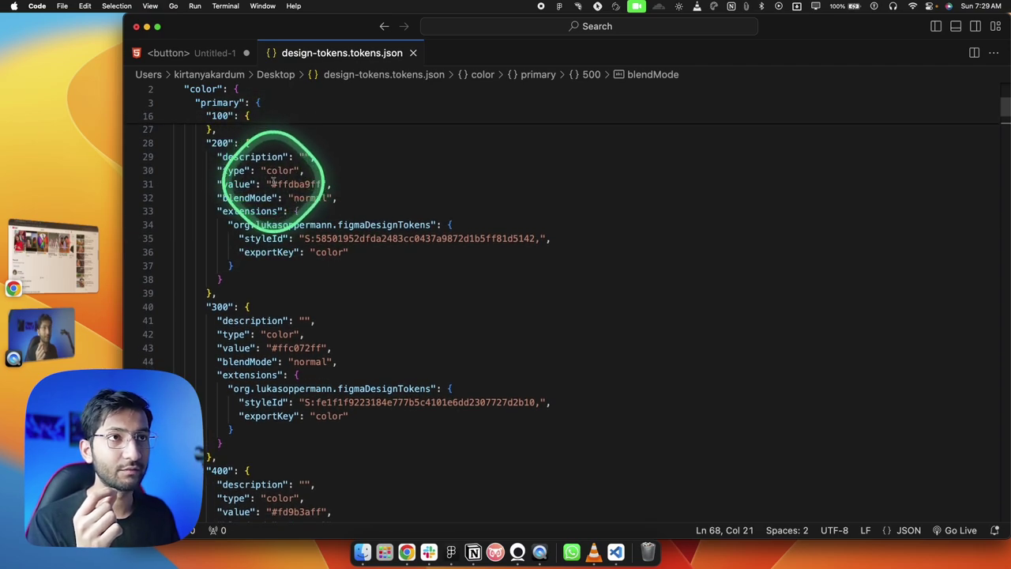
left_click_drag(272, 182, 319, 184)
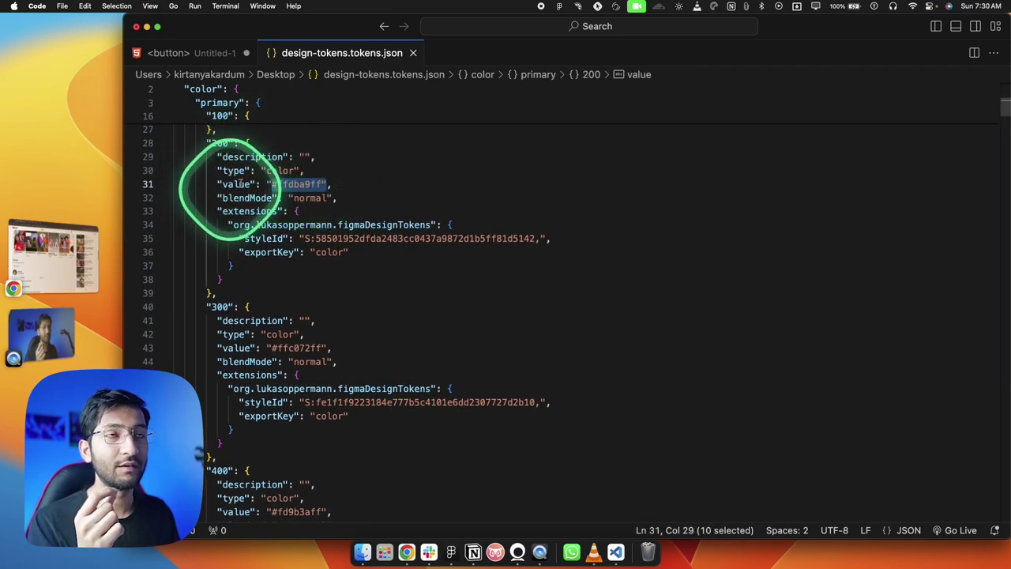
scroll(251, 175, "down", 6)
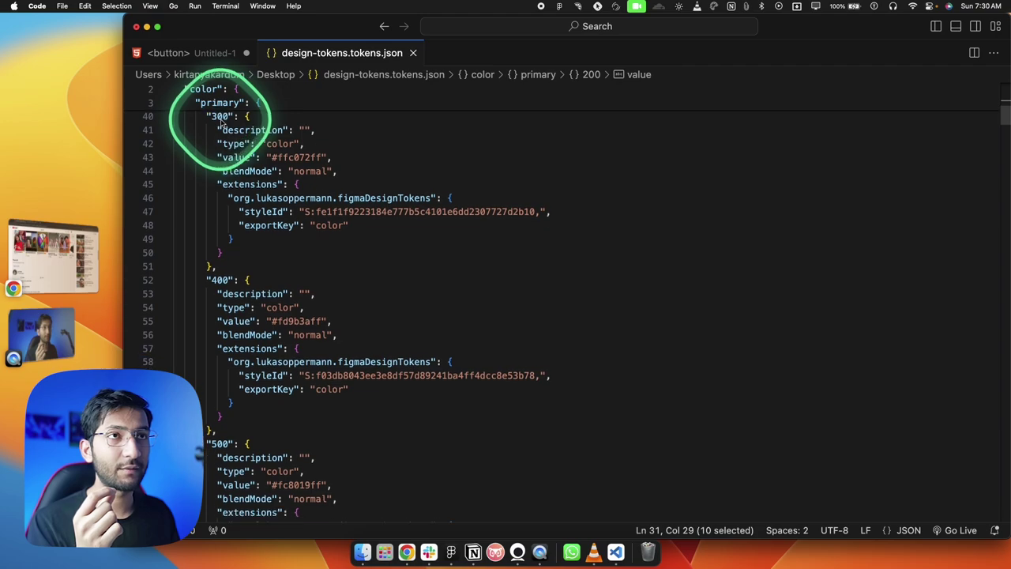
scroll(212, 120, "up", 1)
left_click_drag(271, 142, 332, 142)
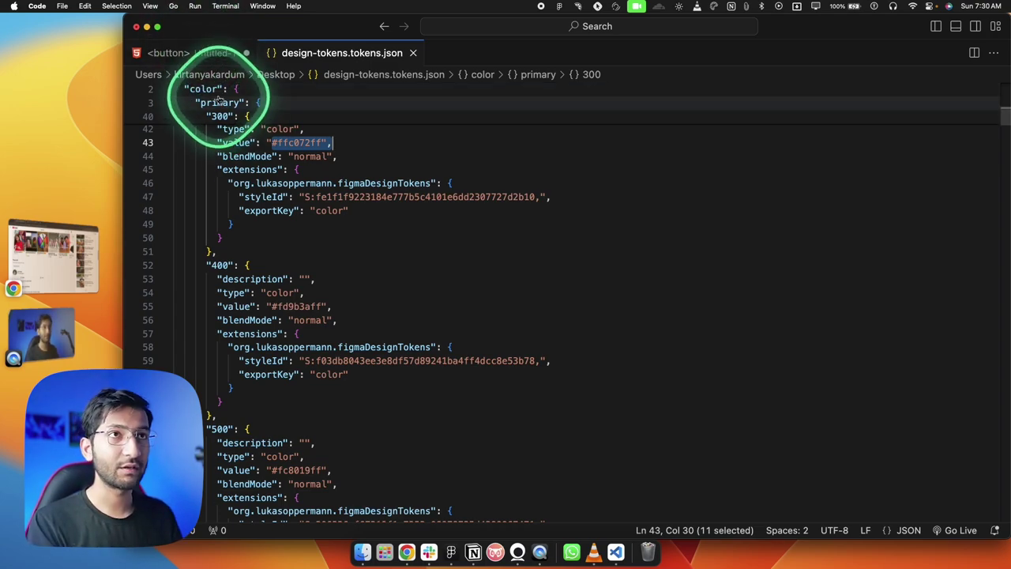
left_click(267, 142)
scroll(237, 173, "down", 3)
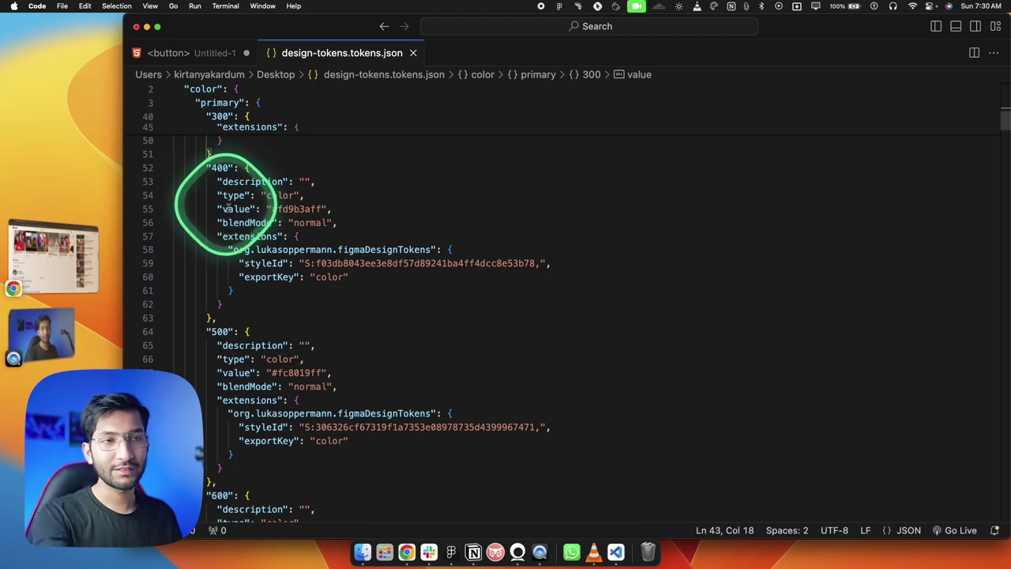
scroll(225, 198, "down", 10)
scroll(233, 208, "down", 1)
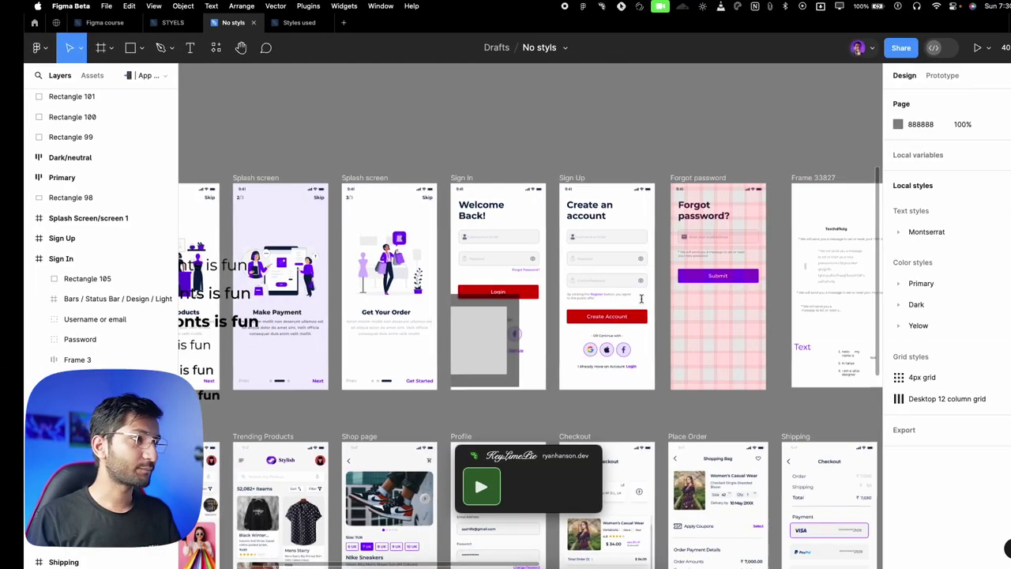
Delete the blurred rectangle covering the social login options on the Sign In screen in Figma.
scroll(496, 321, "up", 5)
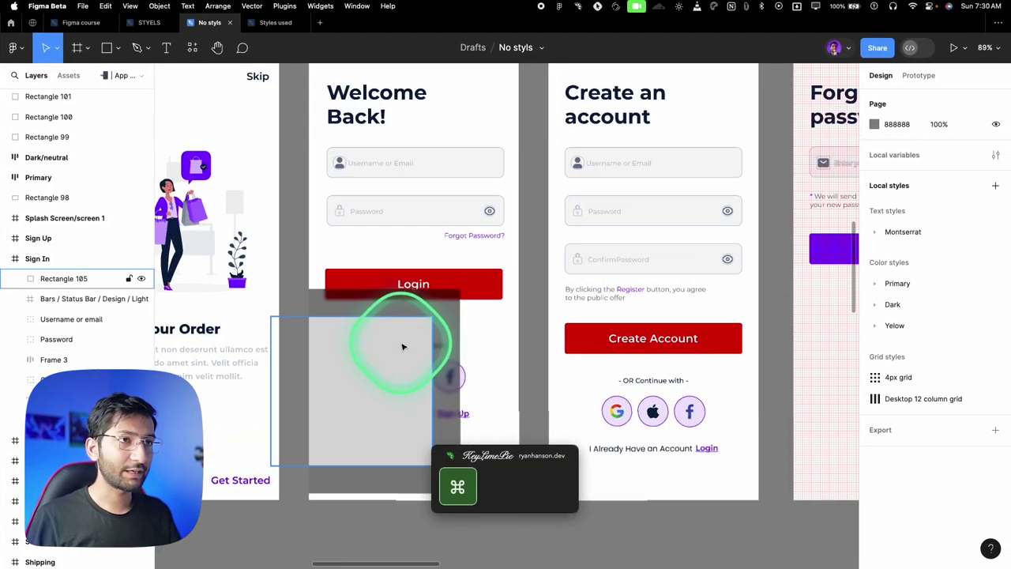
left_click(495, 320)
key("Delete")
scroll(469, 276, "up", 6)
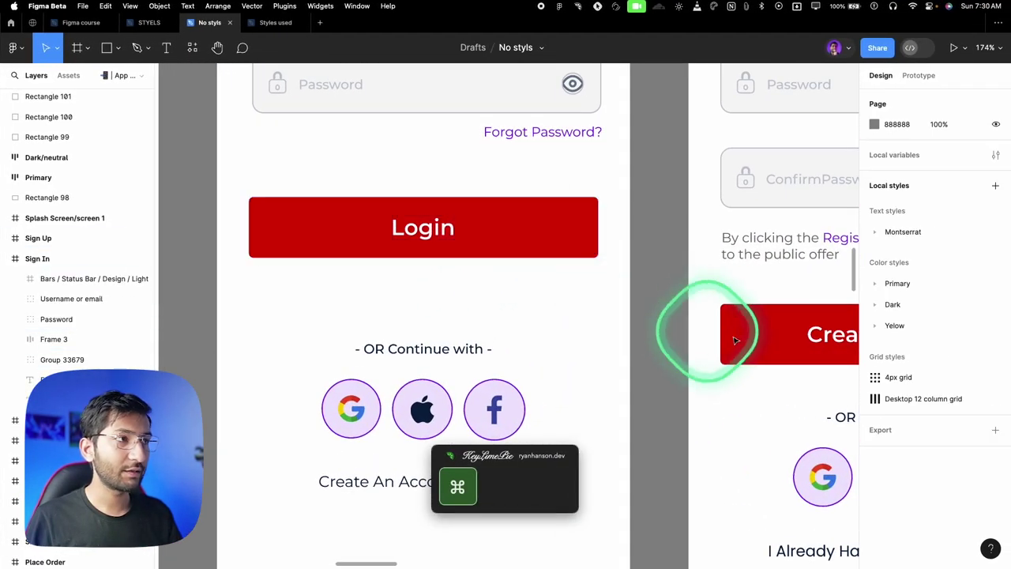
Apply the Primary/600 color style to the fill of the Create Account button on the Sign Up screen and deselect it.
left_click(745, 332, "super")
scroll(745, 332, "right", 3)
scroll(948, 434, "down", 4)
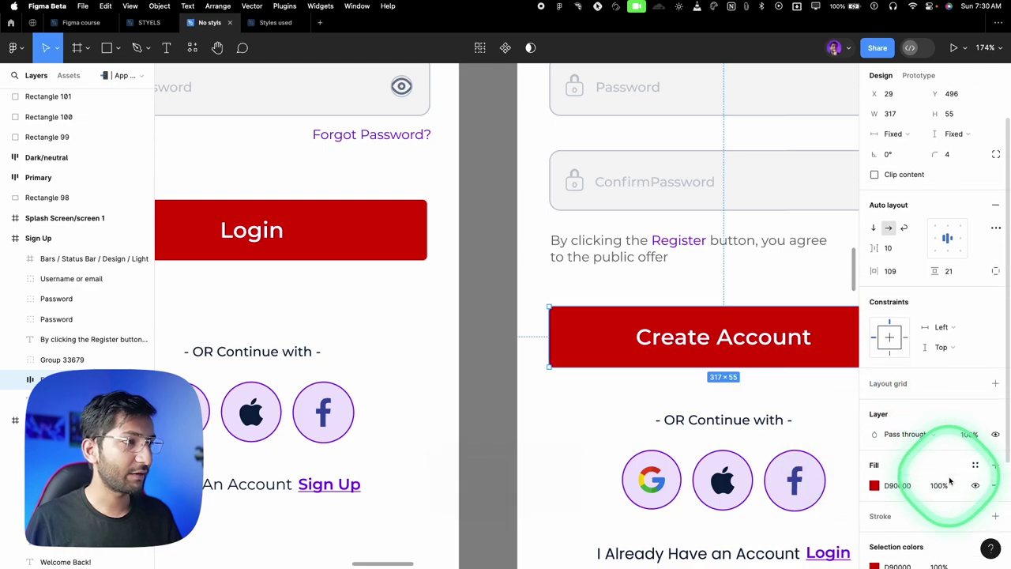
left_click(977, 369)
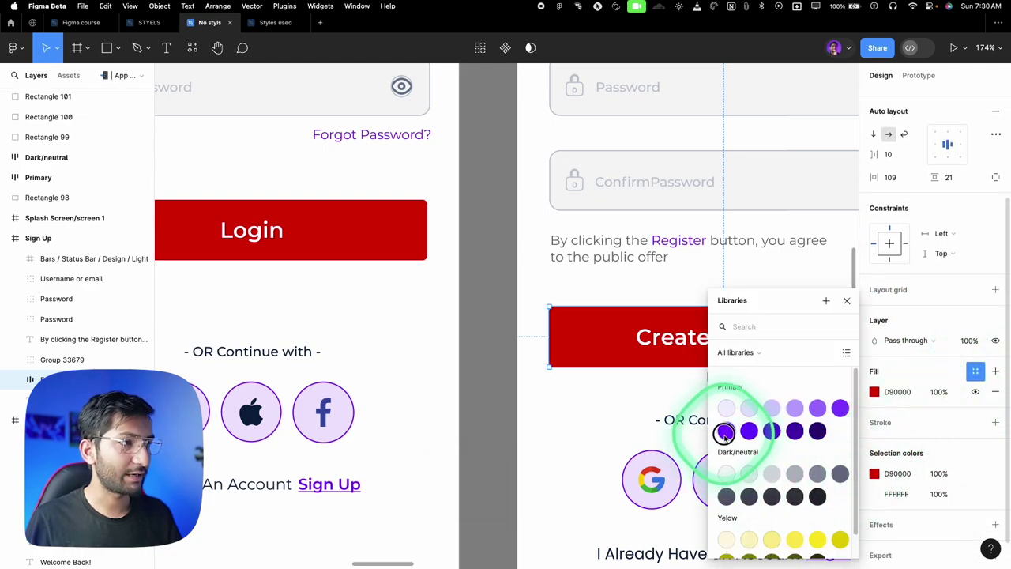
left_click(727, 365)
scroll(676, 411, "right", 5)
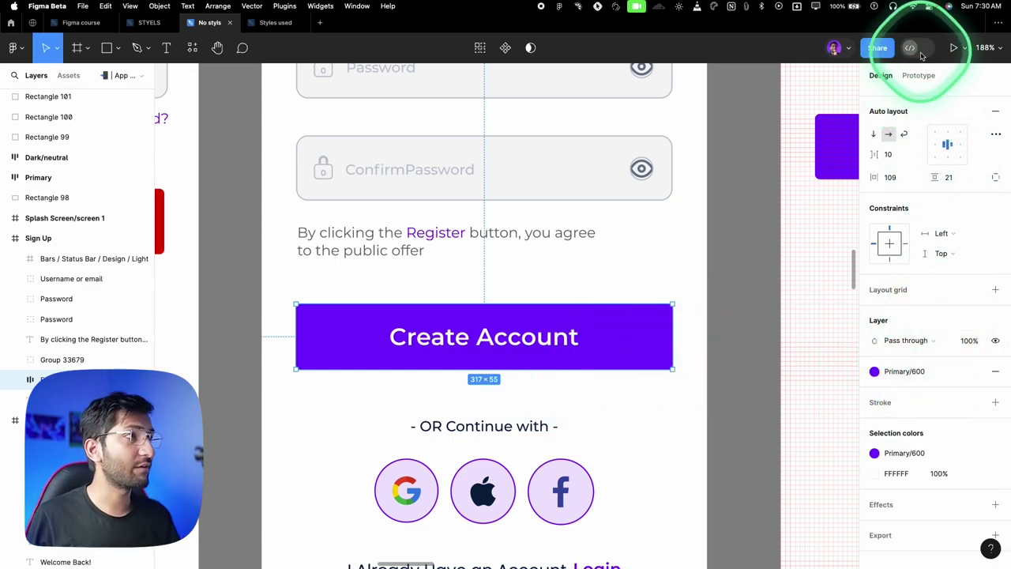
left_click(738, 274)
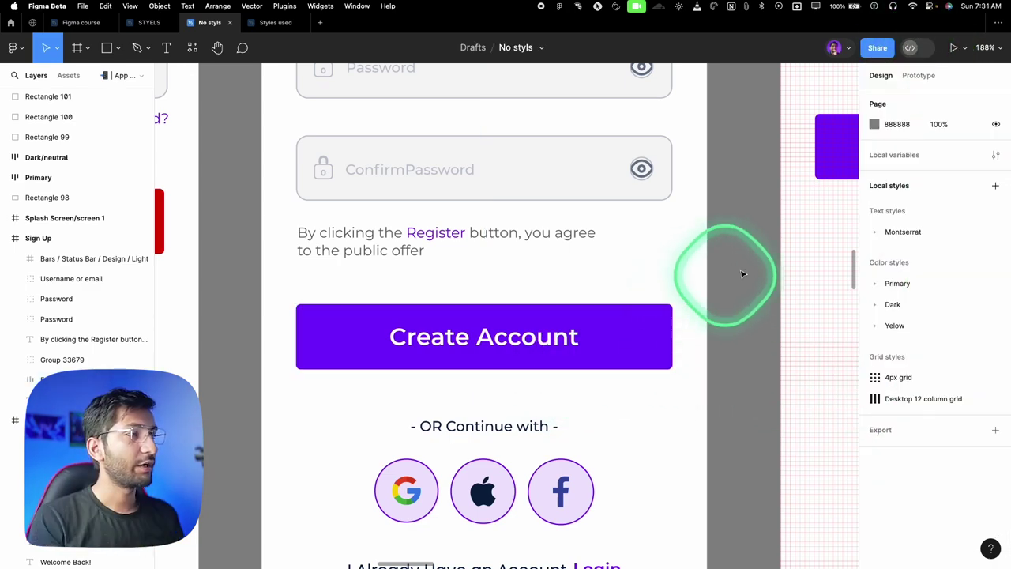
Move the file out of Drafts into the Commnity project and turn on Dev Mode.
left_click(909, 49)
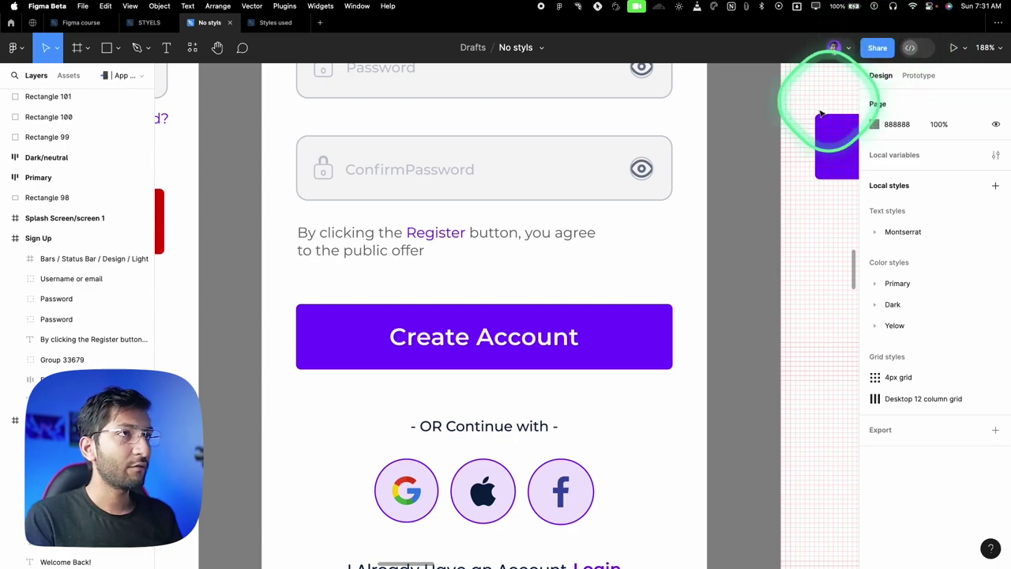
left_click(542, 49)
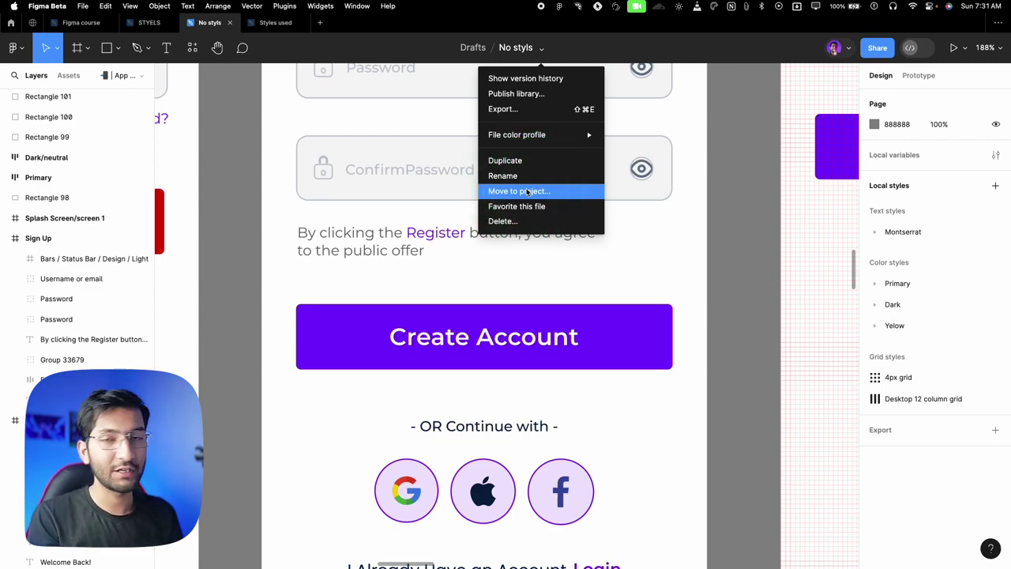
scroll(527, 192, "down", 2)
left_click(910, 47)
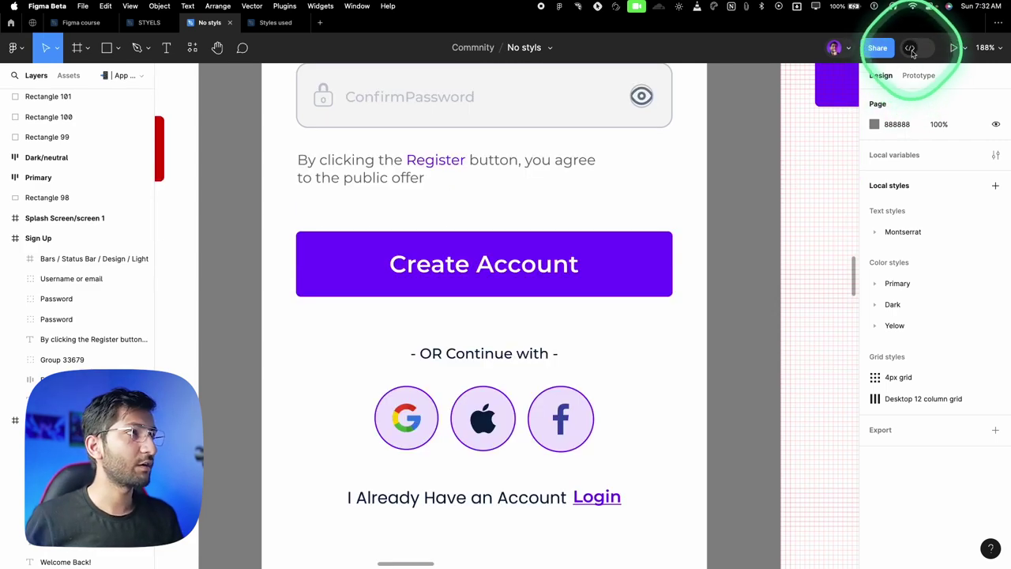
Inspect the layout properties and background color of the Create Account button on the Sign Up screen.
scroll(643, 189, "down", 3)
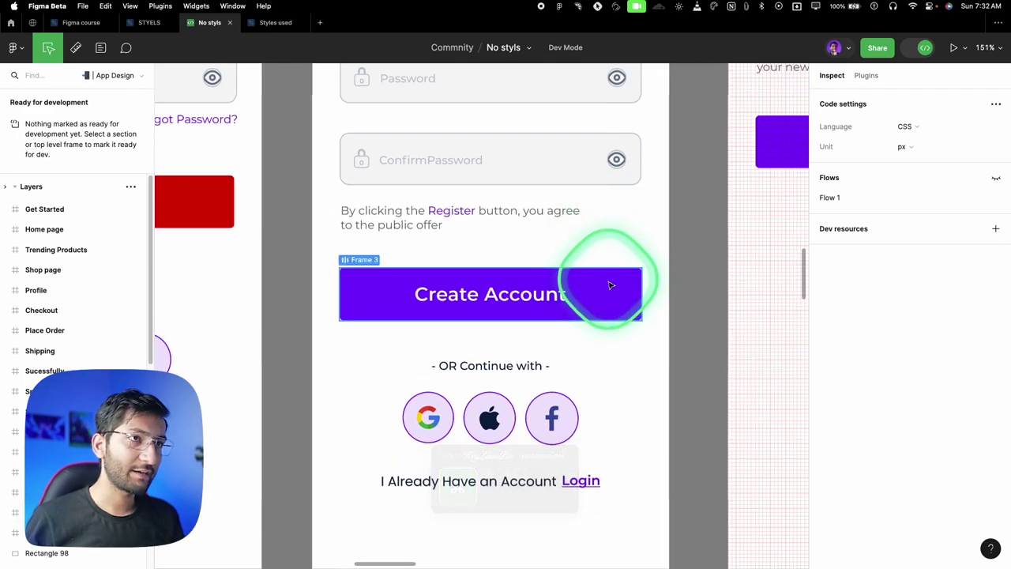
left_click(596, 286)
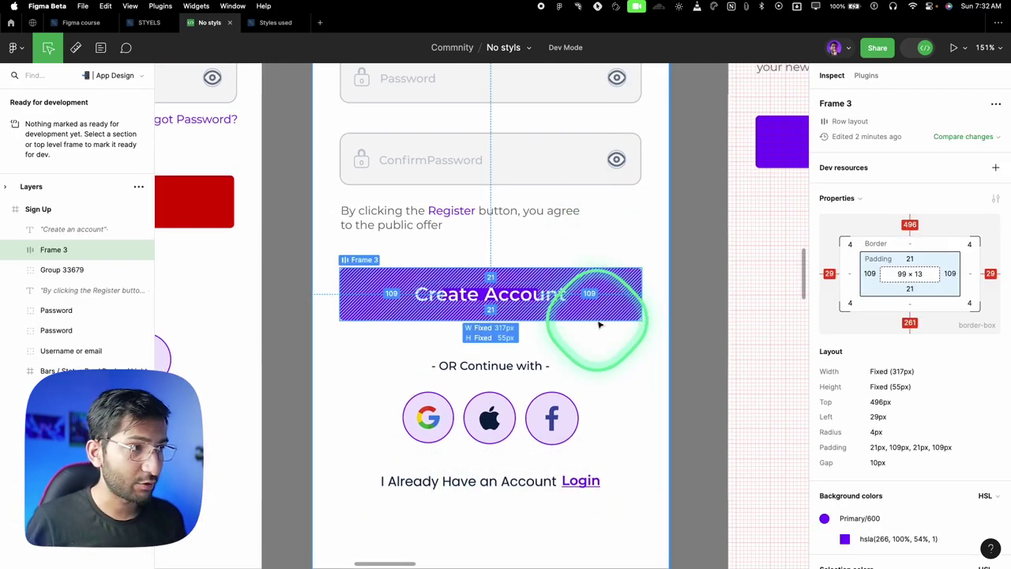
scroll(908, 285, "down", 3)
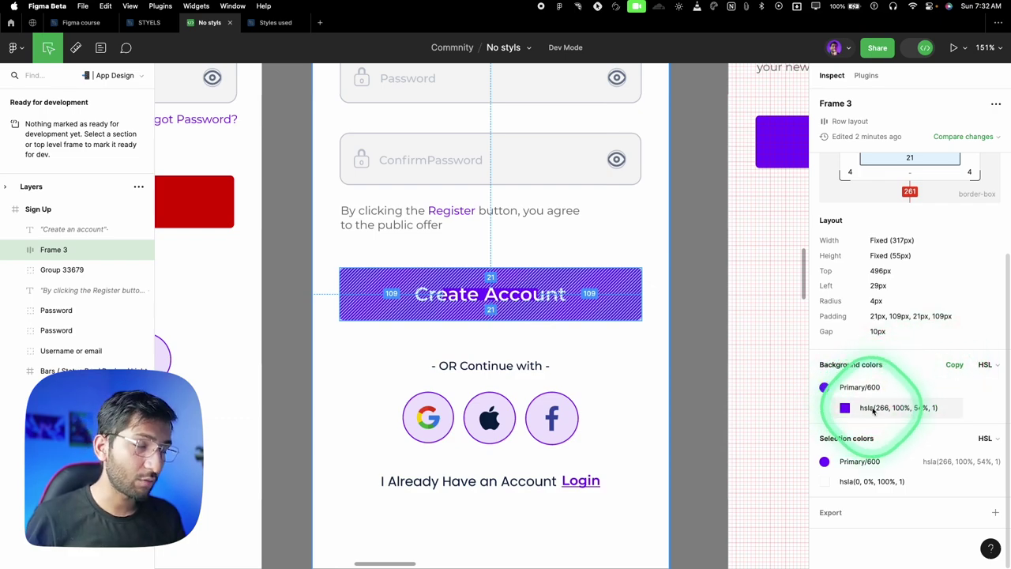
Try the Hex and RGB color formats, settle on Hex, and copy the button's background hex value and its Primary/600 style name.
left_click(984, 364)
left_click(985, 335)
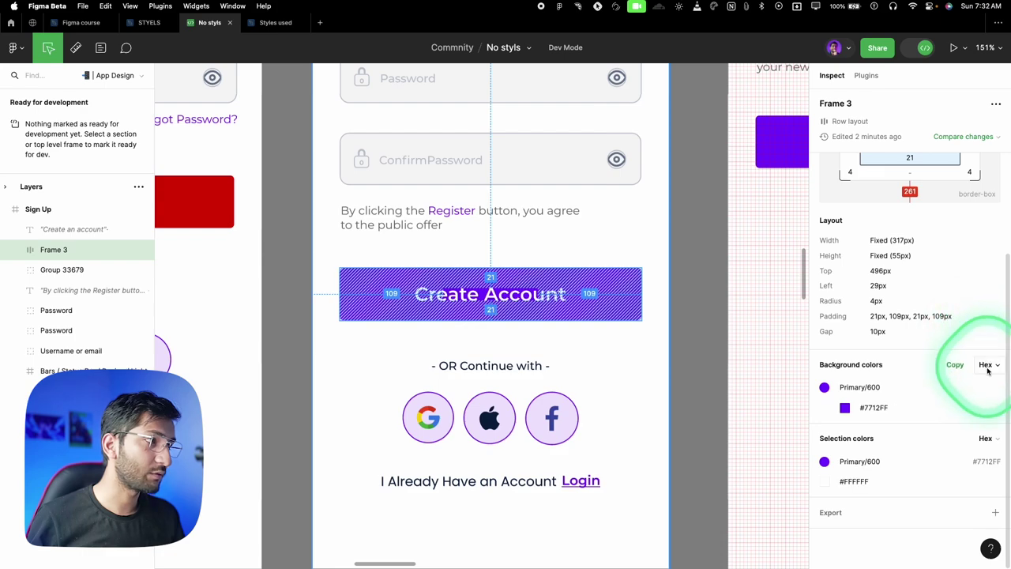
left_click(985, 364)
left_click(985, 376)
left_click(985, 364)
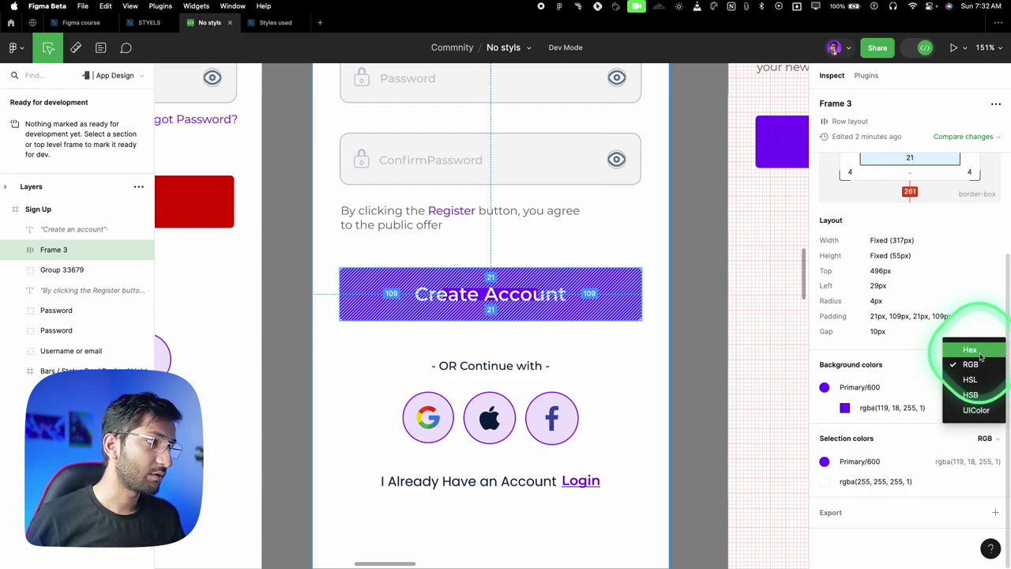
left_click(986, 350)
left_click(883, 409)
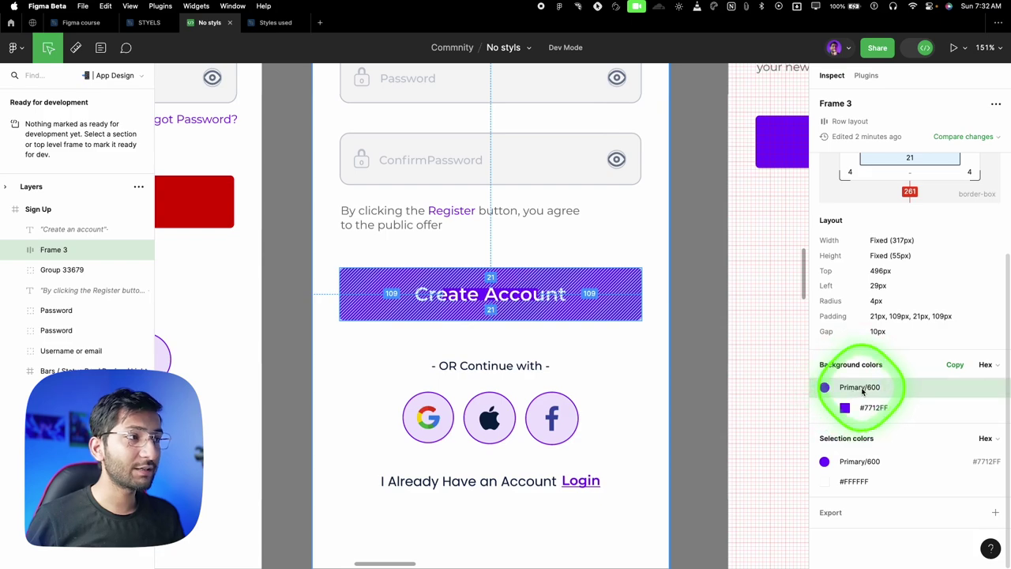
left_click(863, 388)
Switch to Visual Studio Code and examine the Primary/600 background color reference in the Untitled-1 button snippet at an enlarged text size.
key("ctrl+Left")
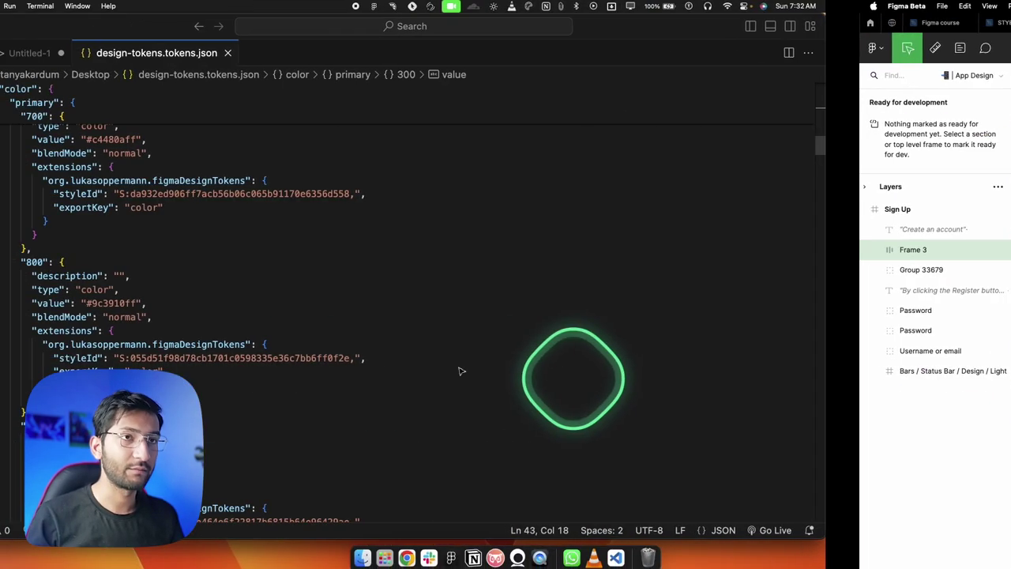
left_click(212, 53)
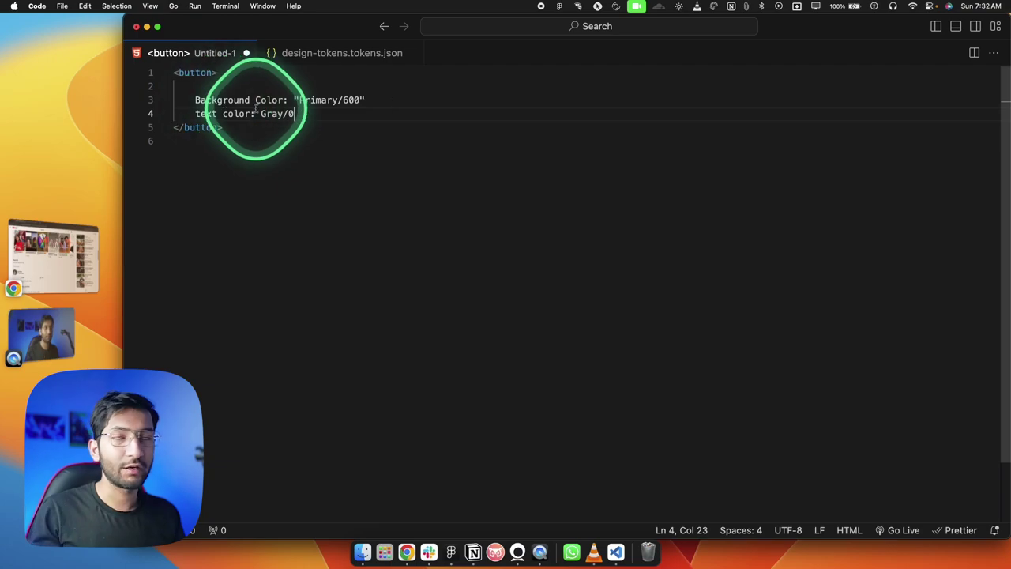
key("super+equal")
key("super+equal")
key("super+equal")
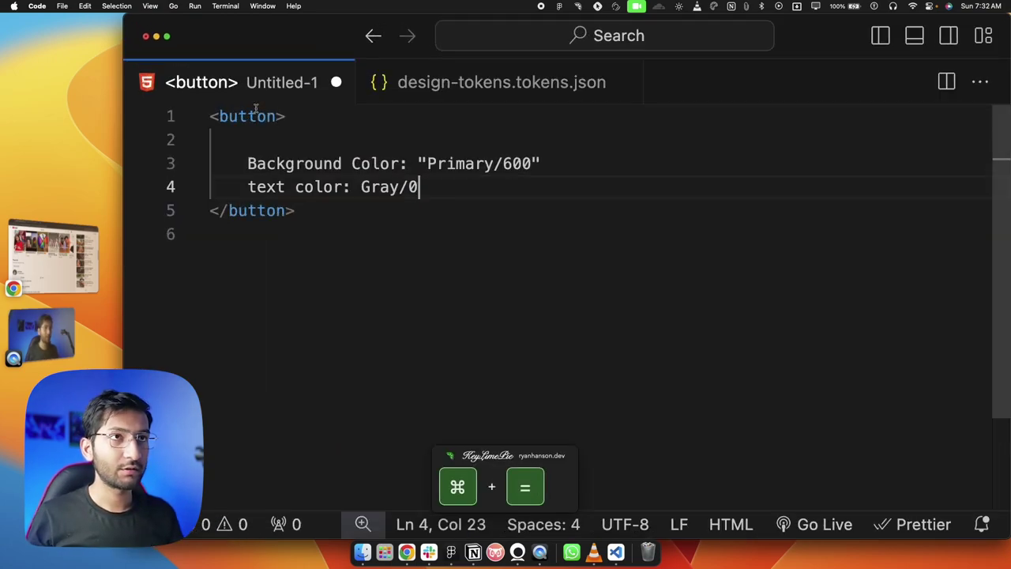
key("super+equal")
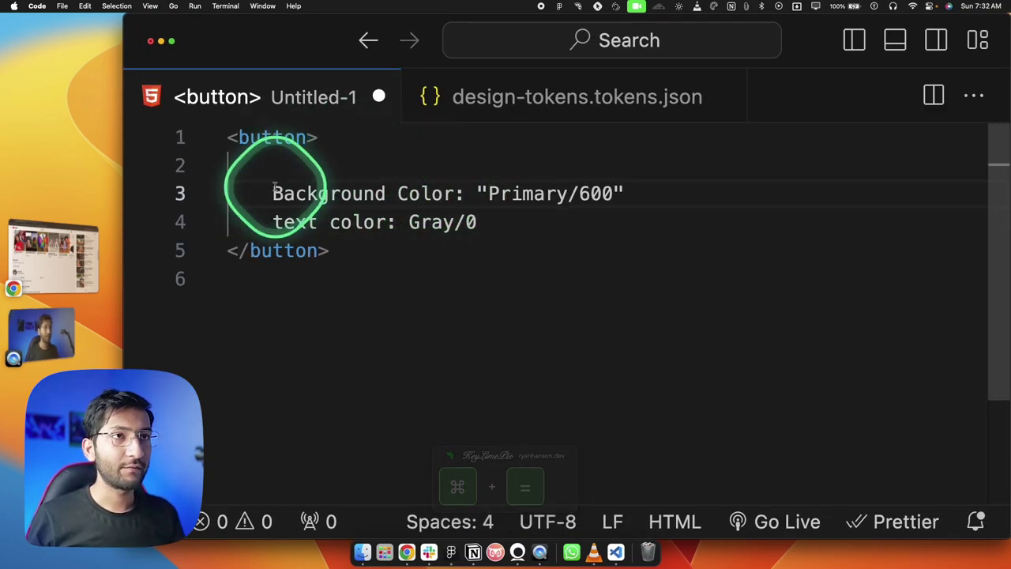
left_click_drag(273, 193, 613, 193)
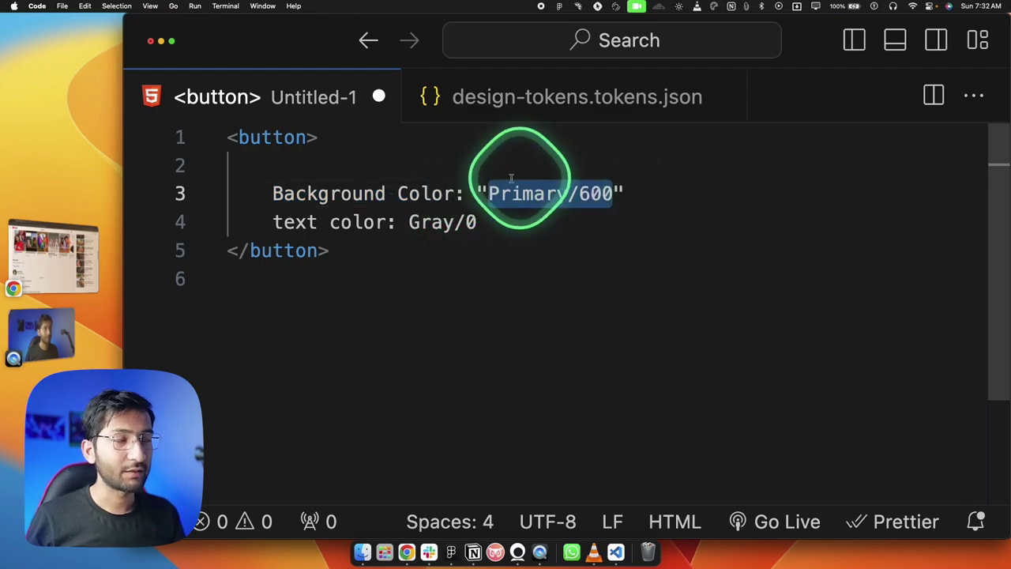
left_click_drag(493, 191, 591, 199)
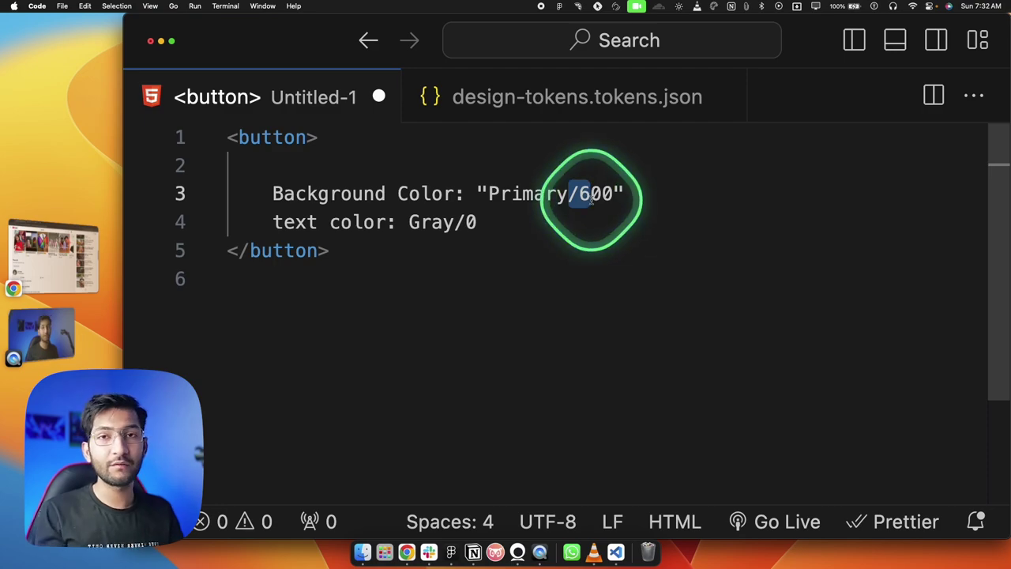
Look up the color value of primary shade 600 in design-tokens.tokens.json and highlight it.
left_click(547, 93)
scroll(491, 167, "down", 1)
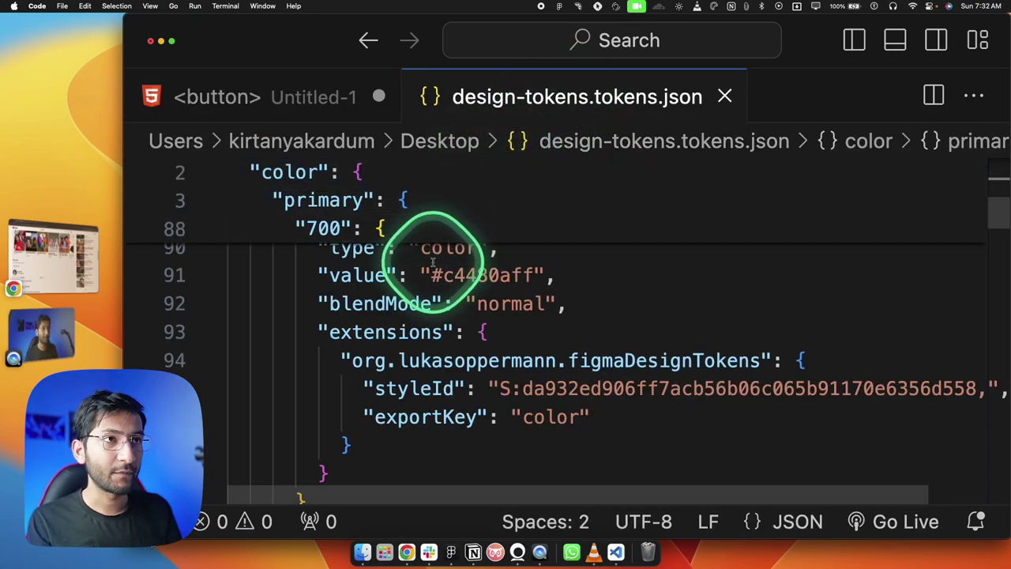
scroll(407, 257, "up", 5)
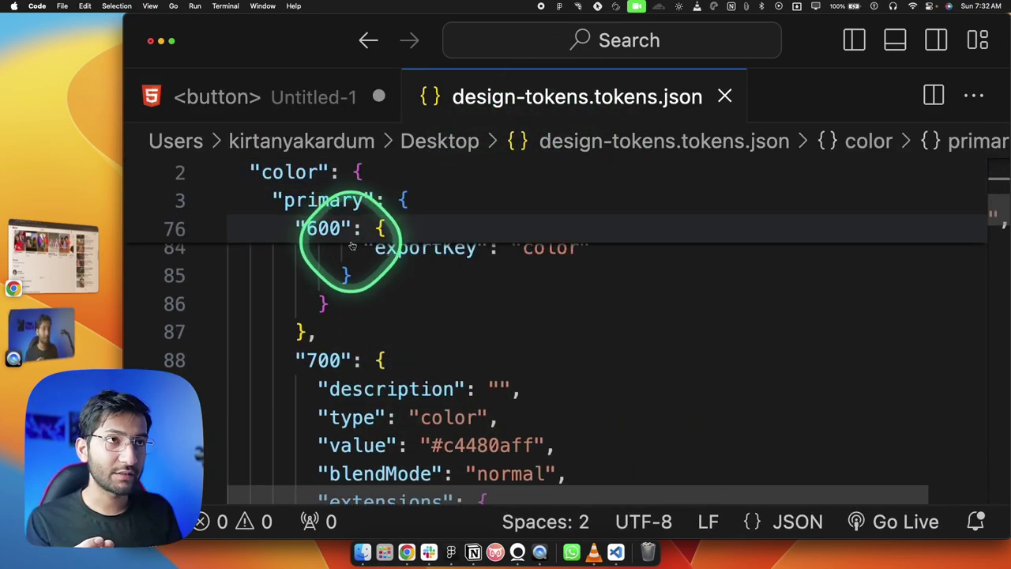
scroll(347, 253, "up", 5)
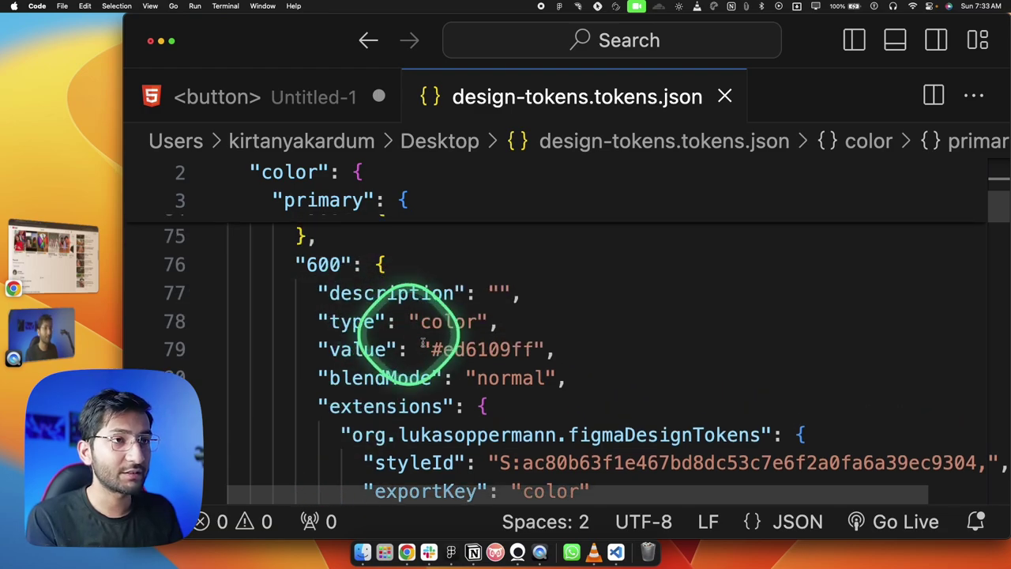
left_click_drag(432, 349, 520, 348)
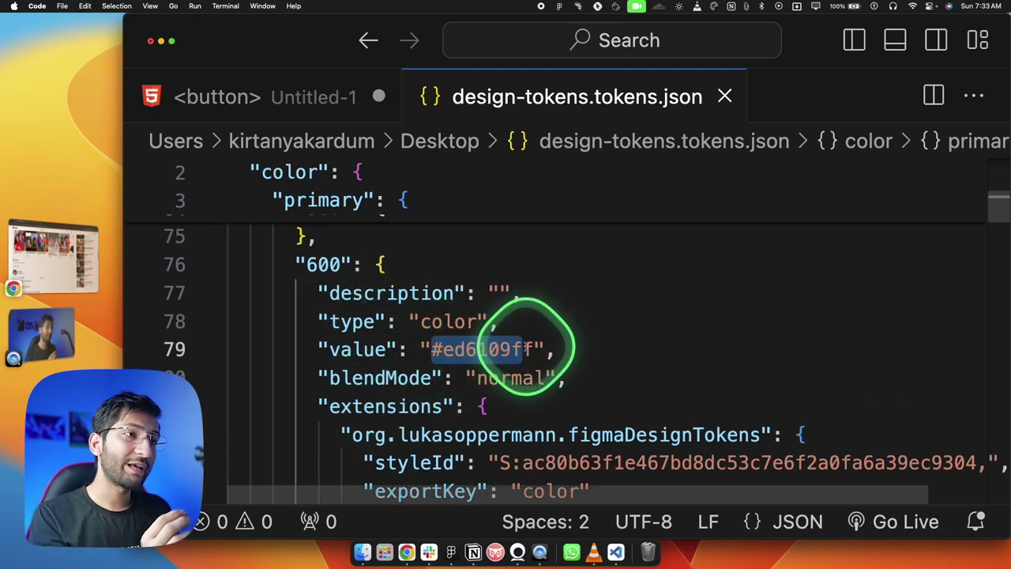
Compare the button snippet's Primary/600 reference with the matching token value in design-tokens.tokens.json, ending on the snippet.
left_click(294, 101)
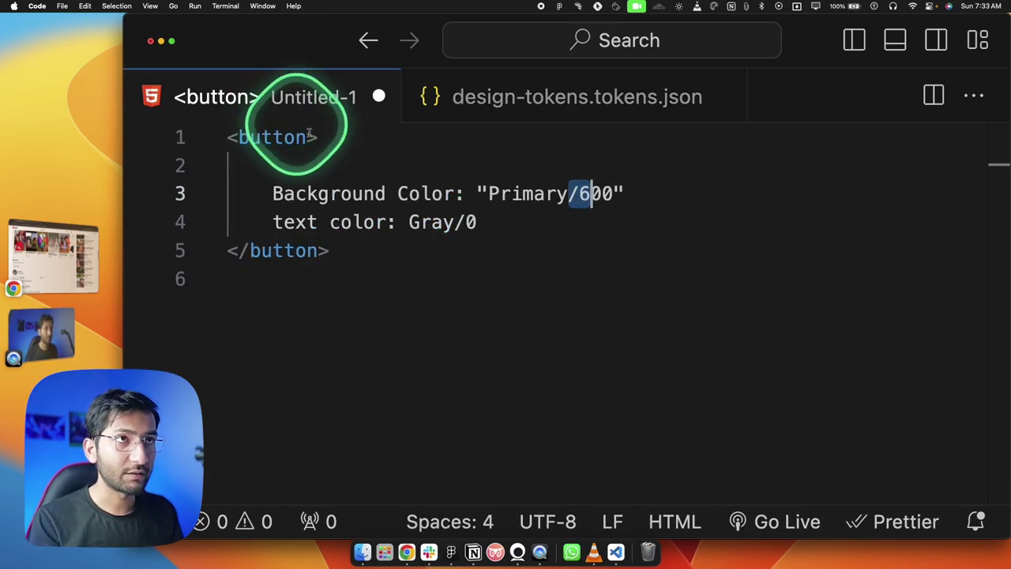
left_click(457, 267)
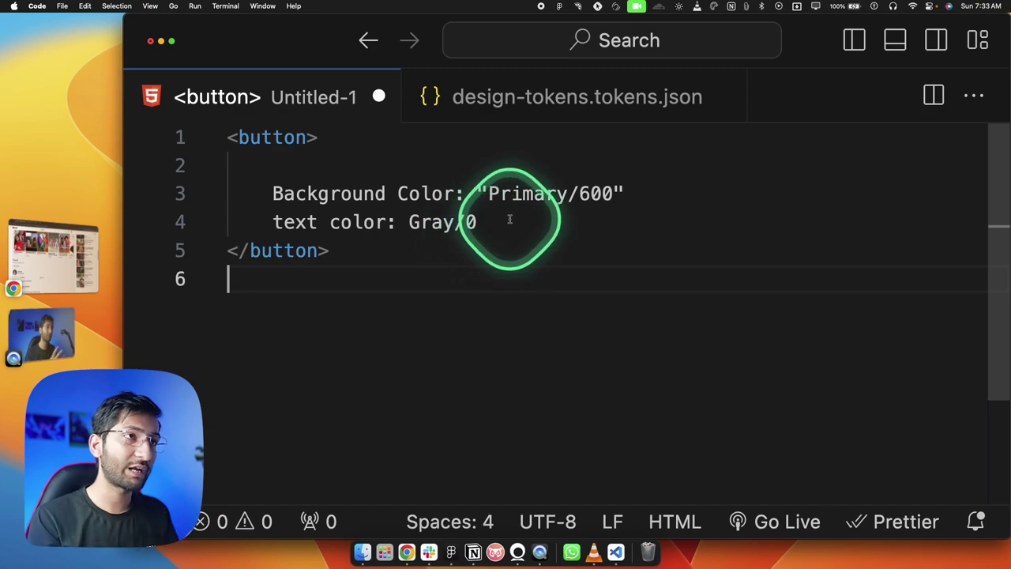
left_click_drag(488, 194, 604, 192)
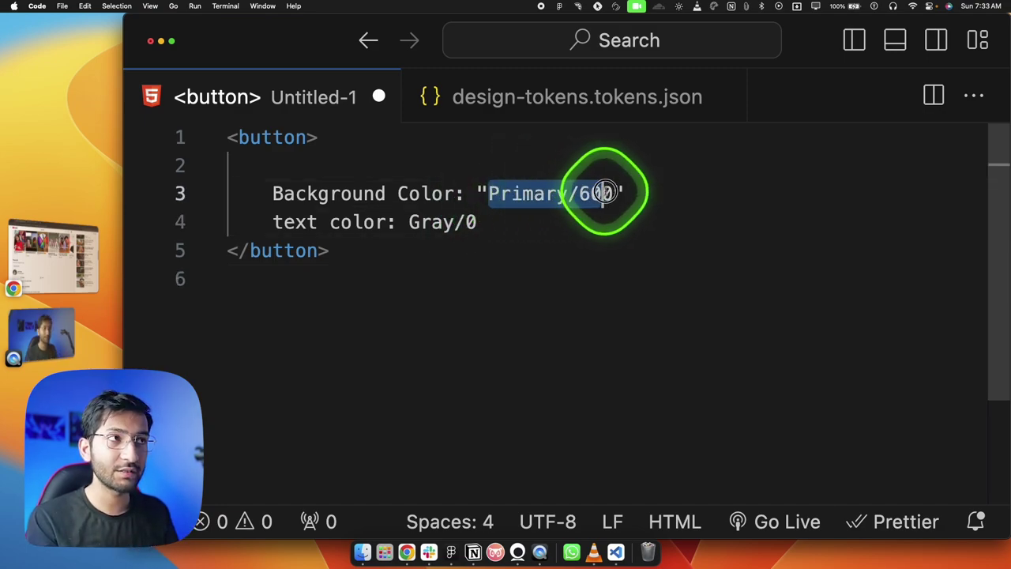
left_click(526, 95)
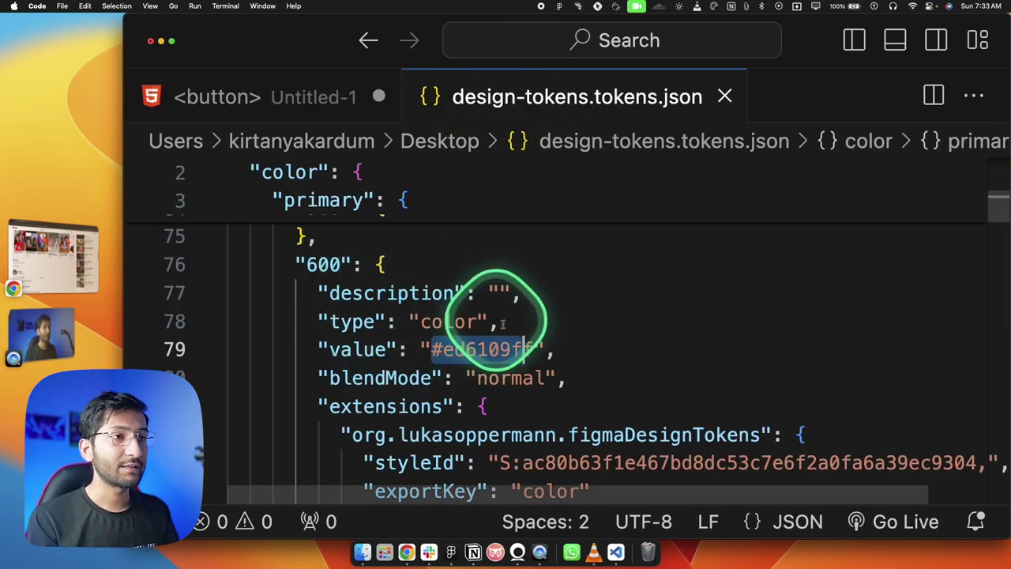
left_click(531, 347)
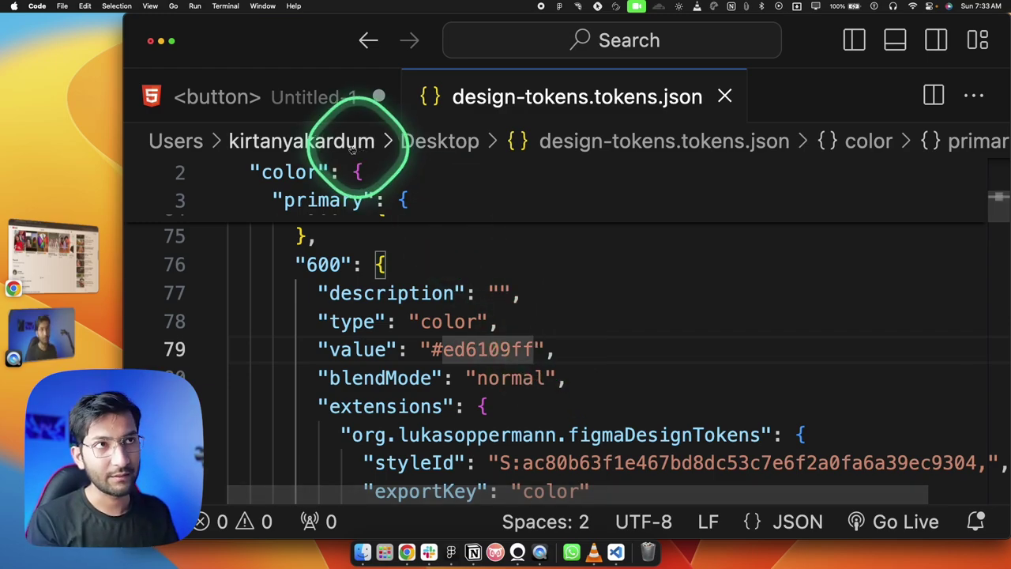
left_click(261, 96)
left_click(422, 328)
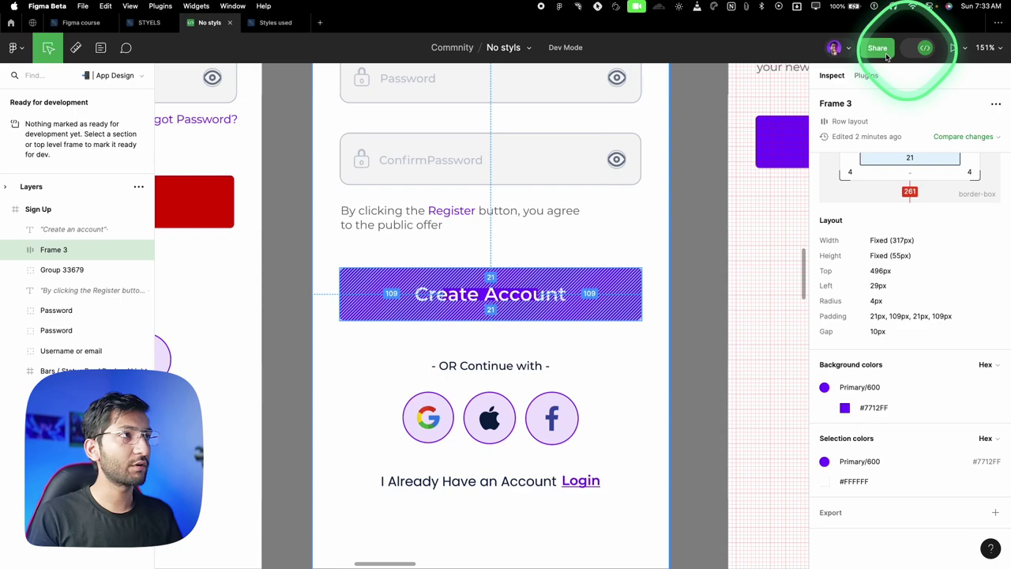
Turn off Dev Mode in Figma, search the plugins for "design", and run Export Design Token File from the Design Tokens plugin.
left_click(924, 47)
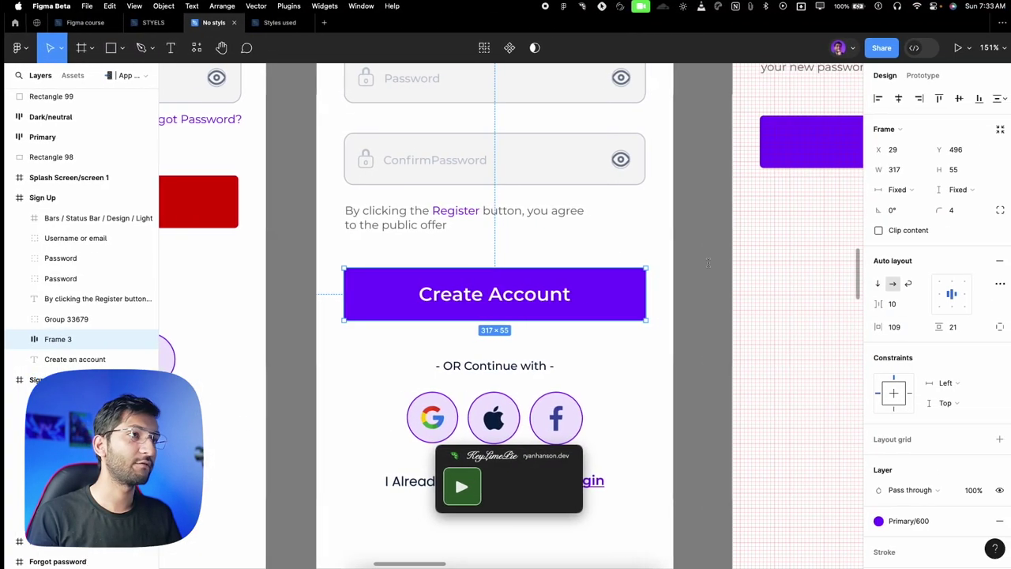
left_click(197, 49)
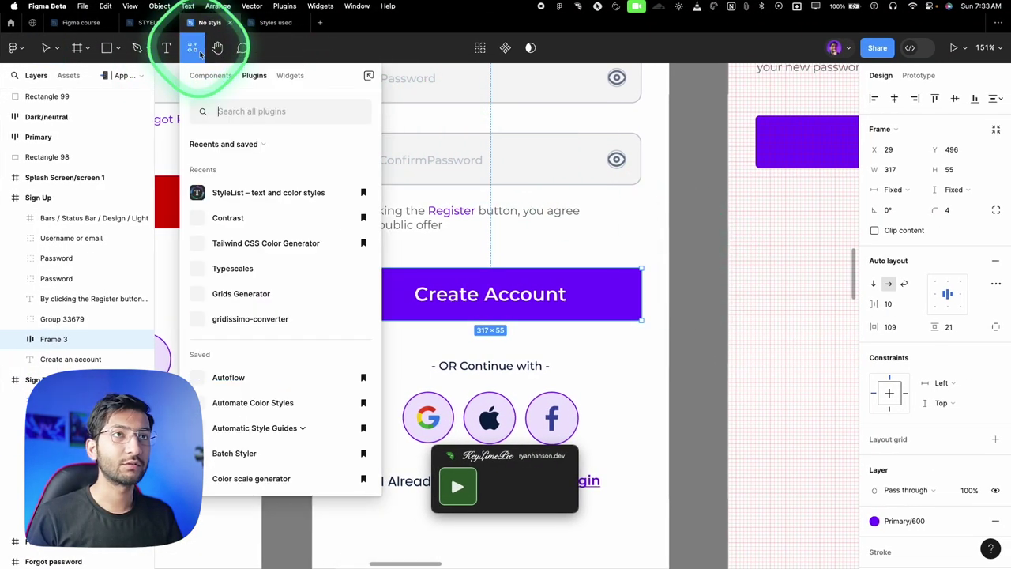
key("super+BackSpace")
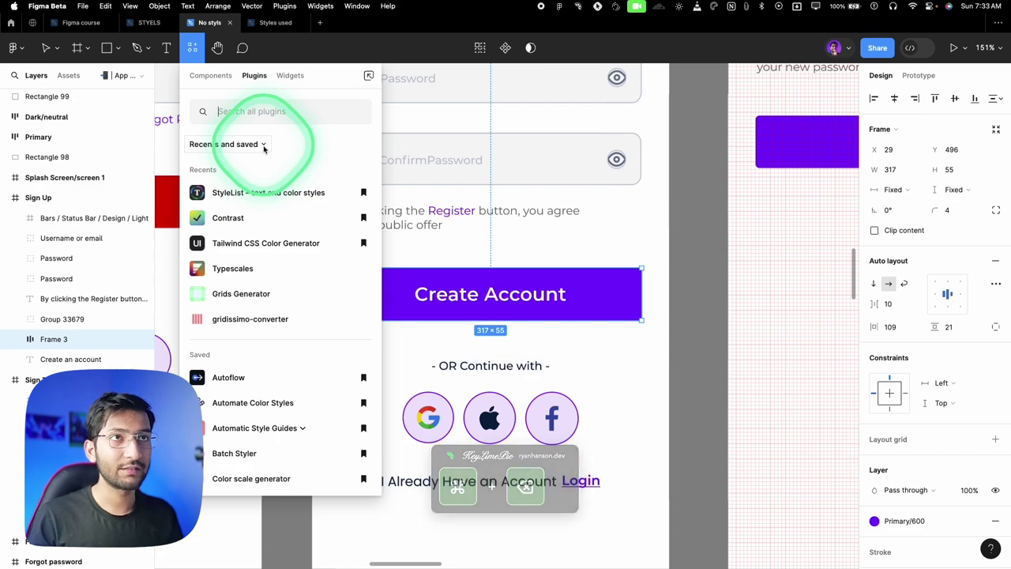
type("design")
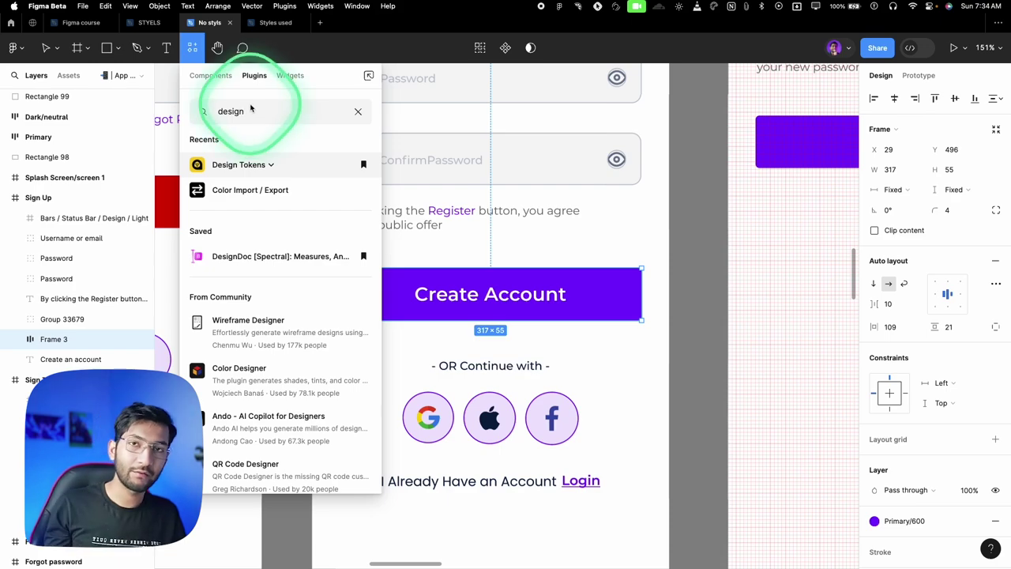
left_click(248, 165)
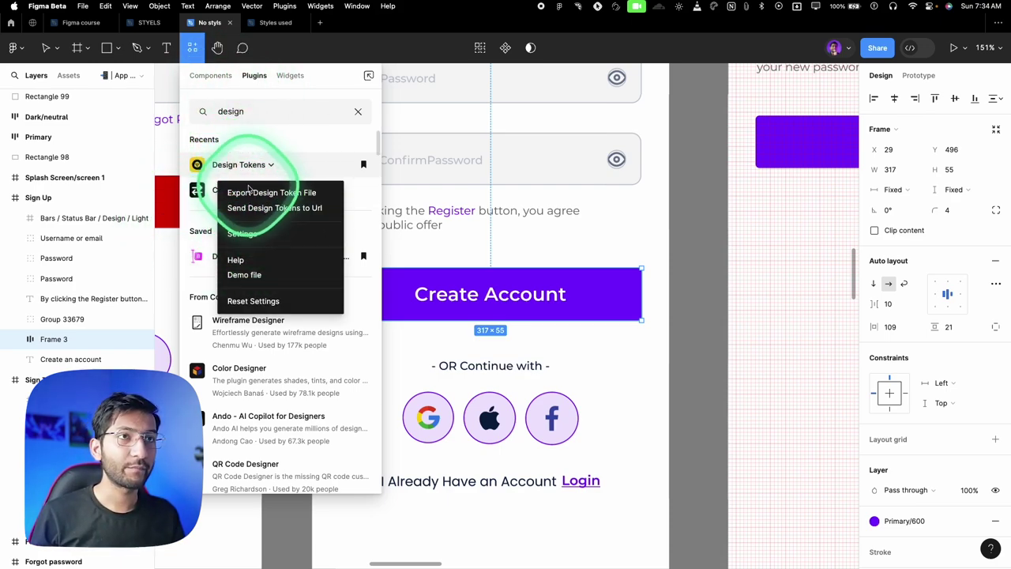
left_click(313, 195)
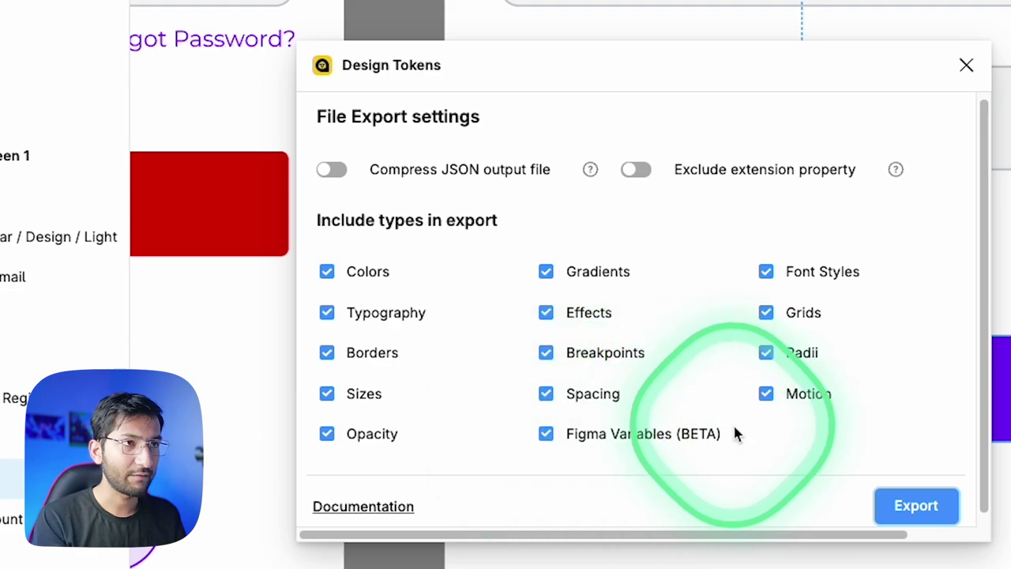
Limit the token export to Colors, Typography, Gradients, Effects and Font Styles, and export it as design-tokens.tokens.json with the Desktop as destination.
left_click(570, 440)
left_click(575, 395)
left_click(576, 353)
left_click(766, 393)
left_click(766, 352)
left_click(766, 312)
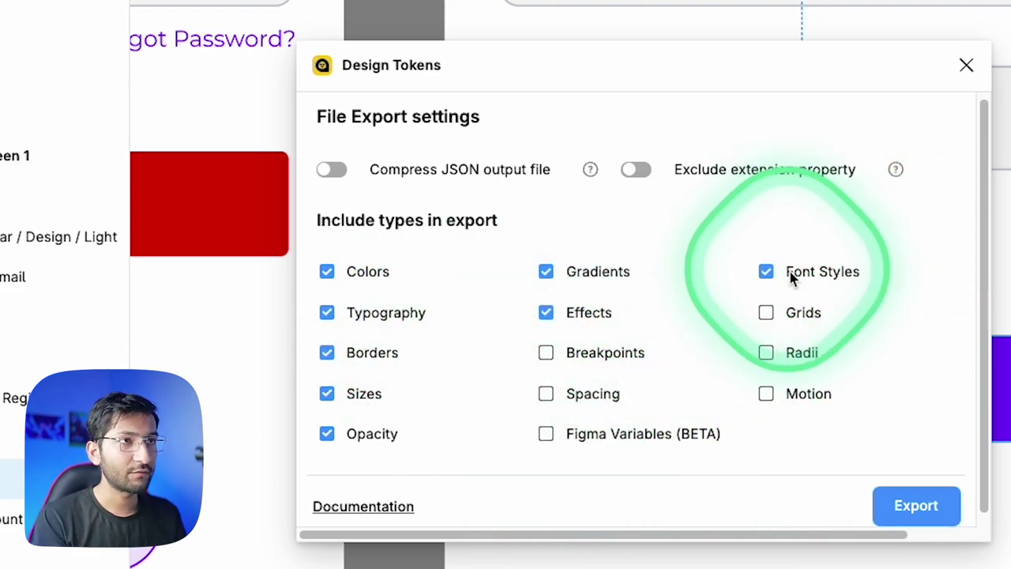
left_click(369, 359)
left_click(368, 396)
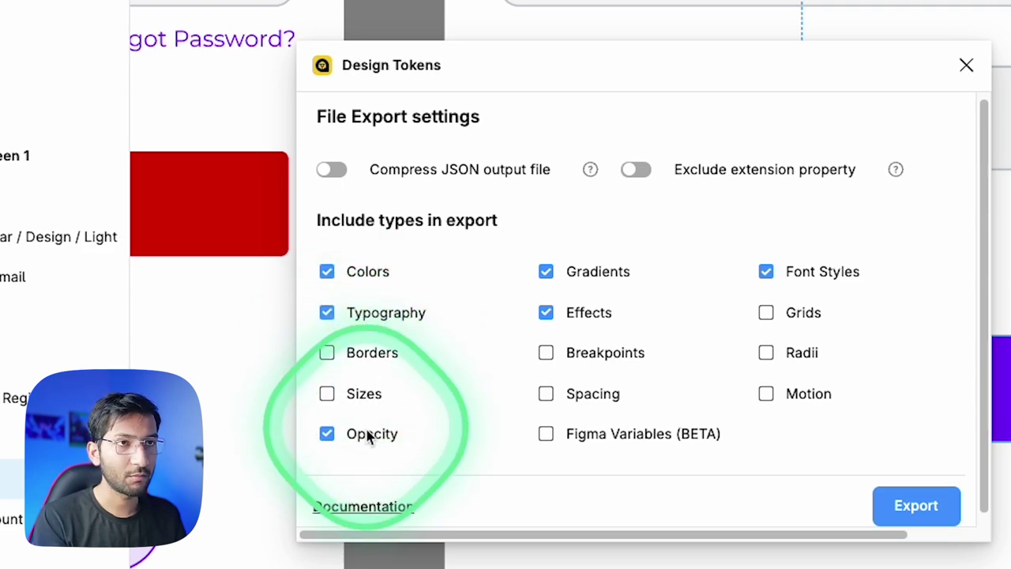
left_click(369, 435)
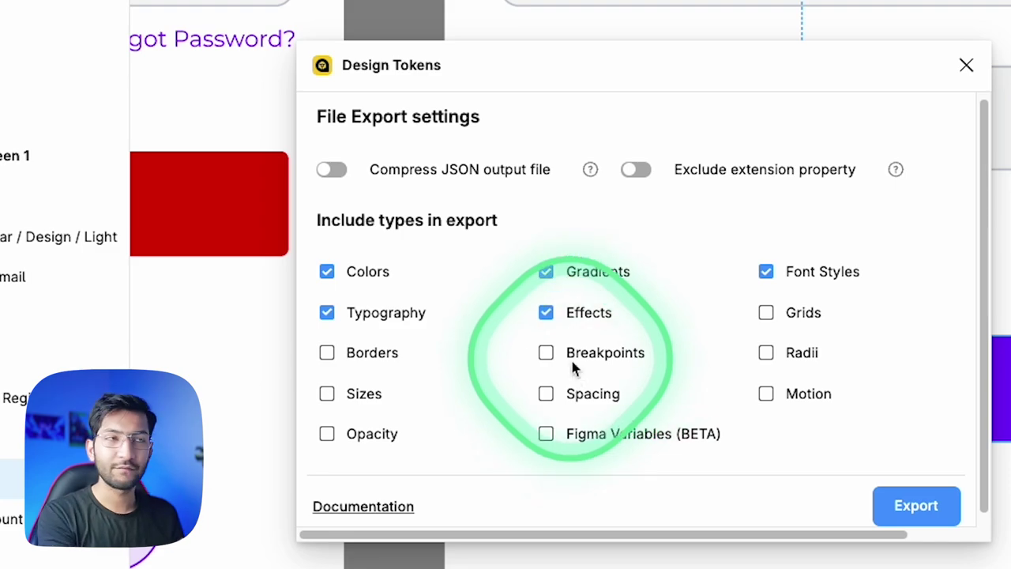
left_click(923, 508)
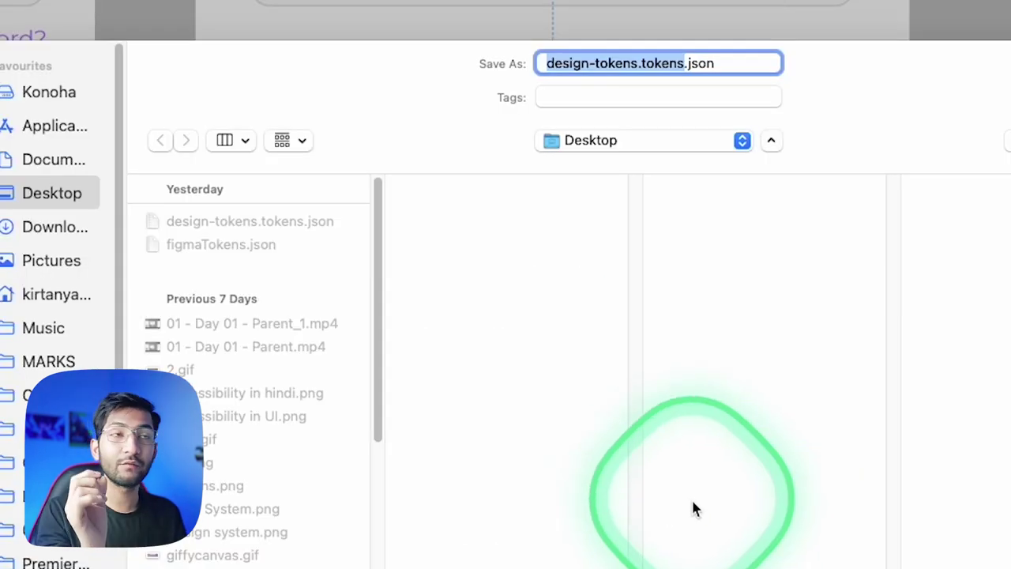
left_click_drag(715, 63, 689, 63)
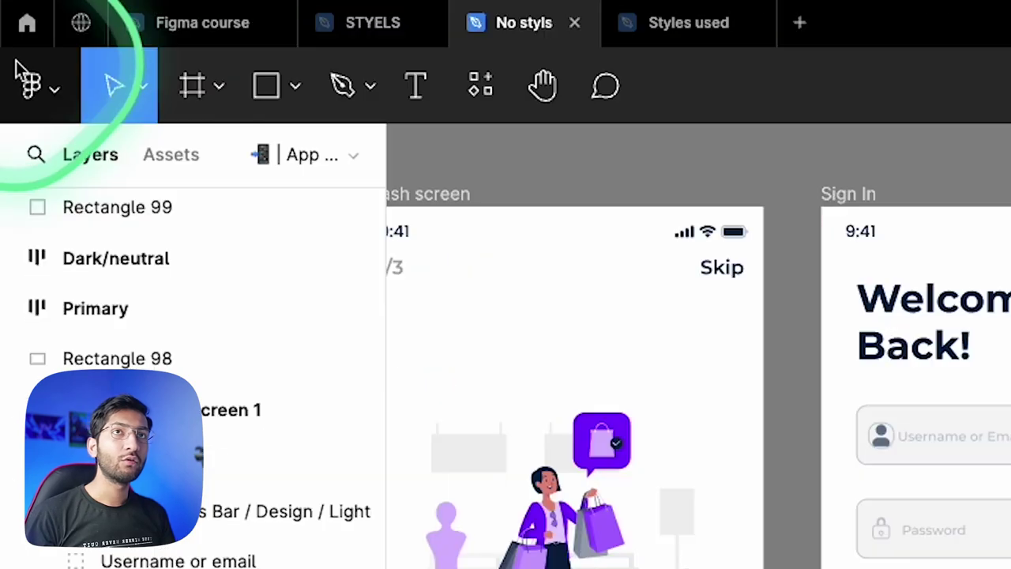
From the file browser, create a team named Team 1, skipping collaborators and choosing the Starter plan.
left_click(11, 22)
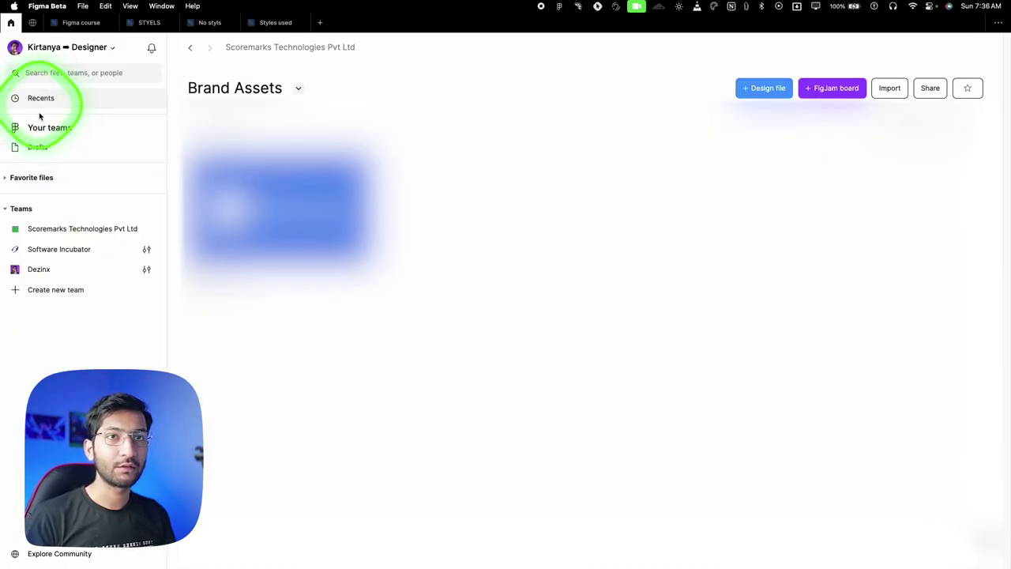
left_click(40, 100)
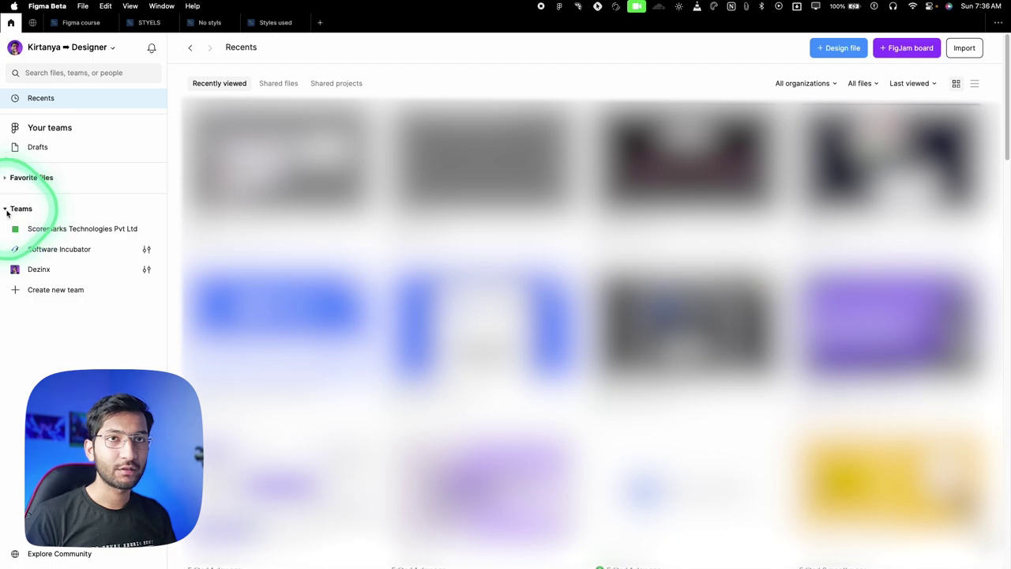
left_click(6, 209)
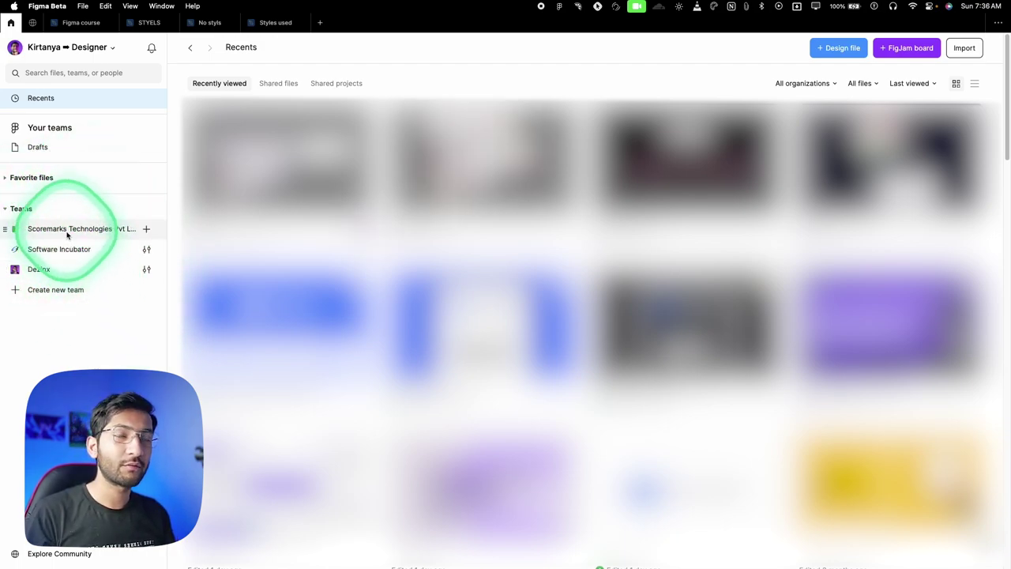
left_click(66, 291)
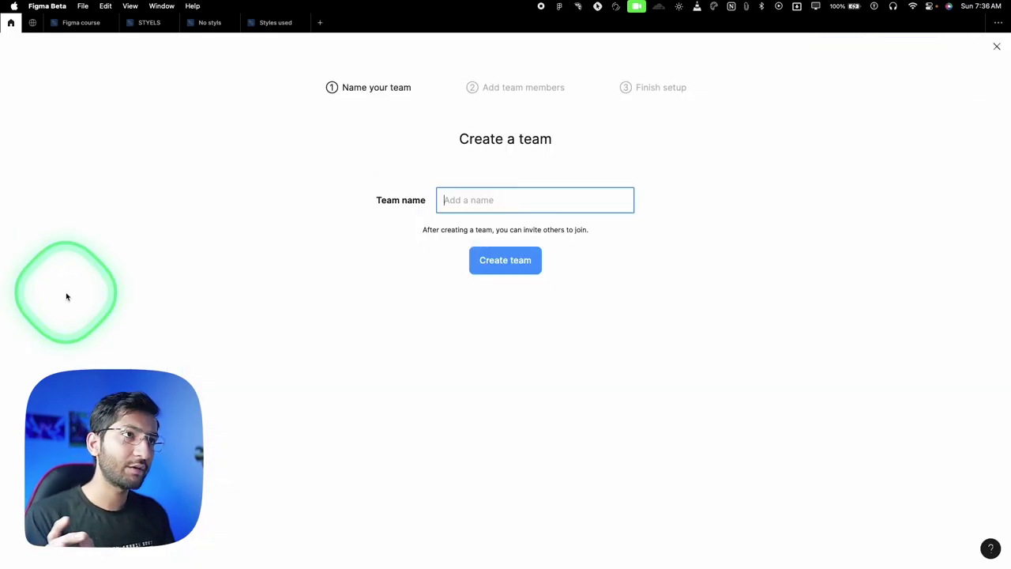
left_click(483, 198)
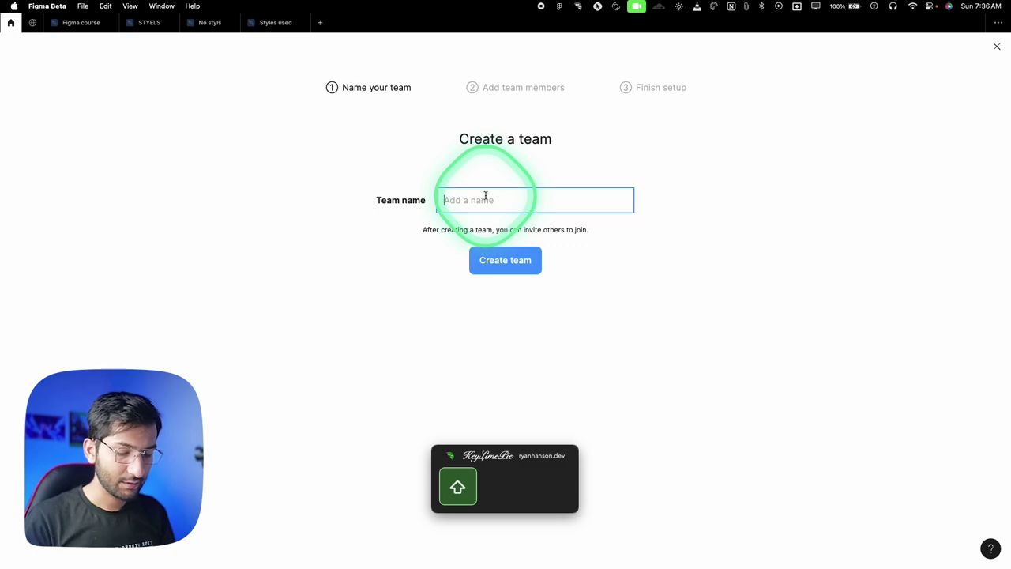
left_click(514, 268)
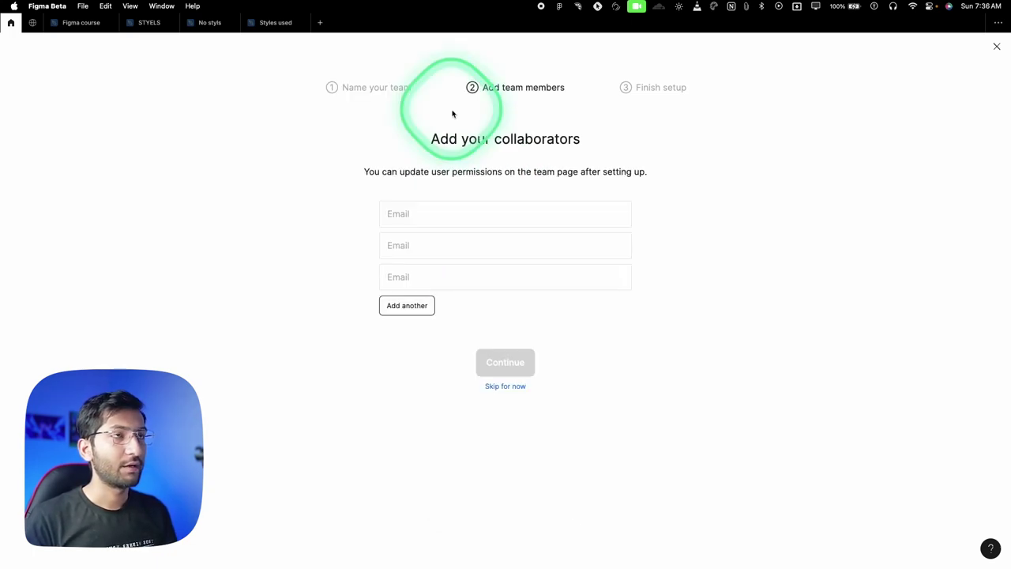
left_click(504, 386)
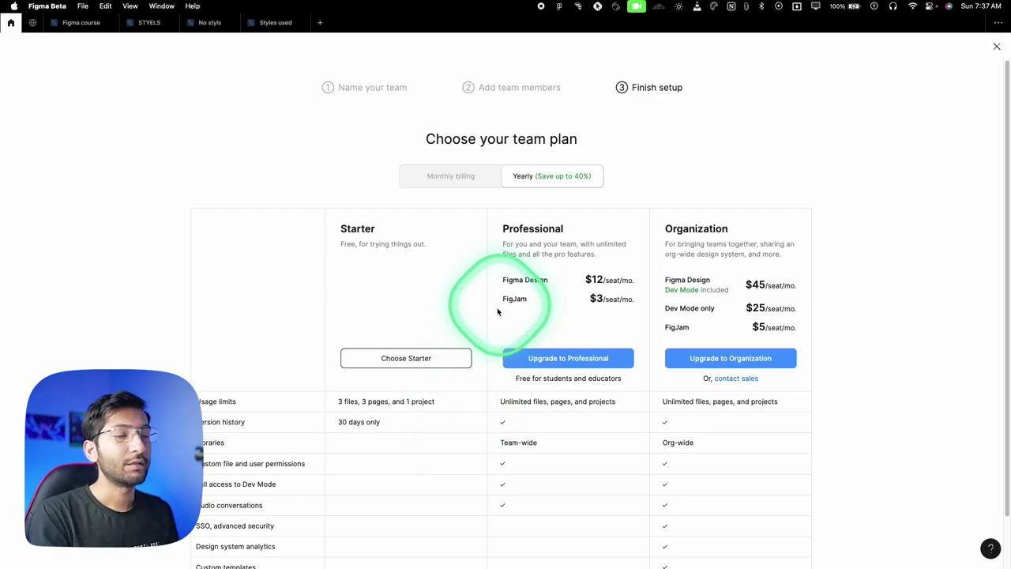
left_click(406, 358)
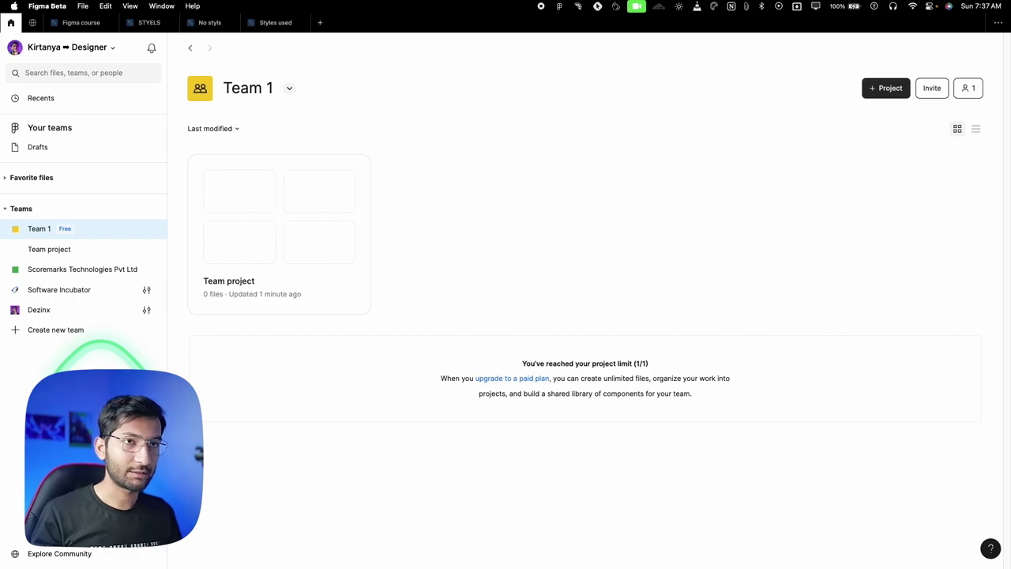
In the Dezinx team, create a project named "E comm...." that everyone at Dezinx can edit.
left_click(31, 310)
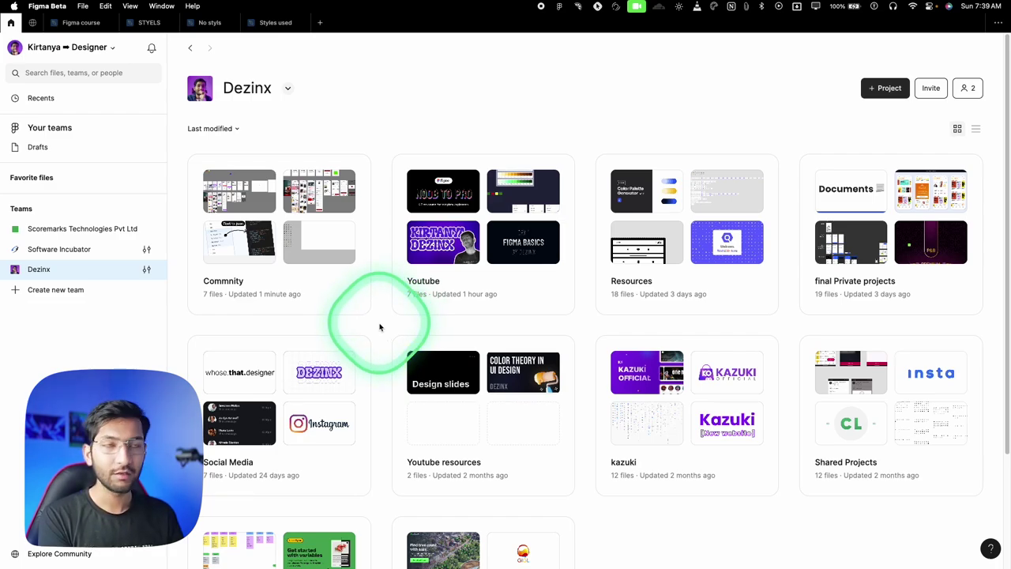
left_click(885, 91)
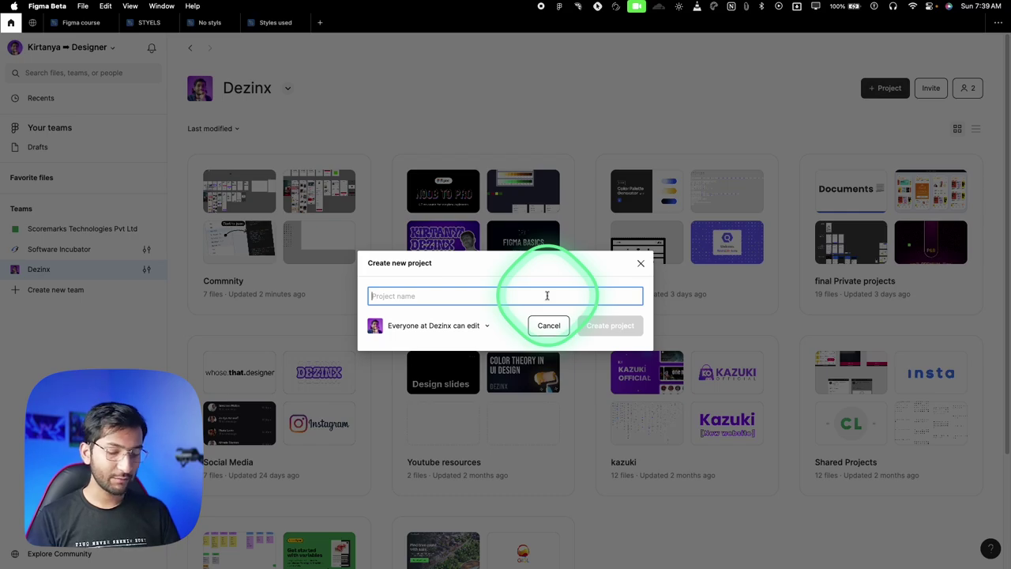
type("E comm...")
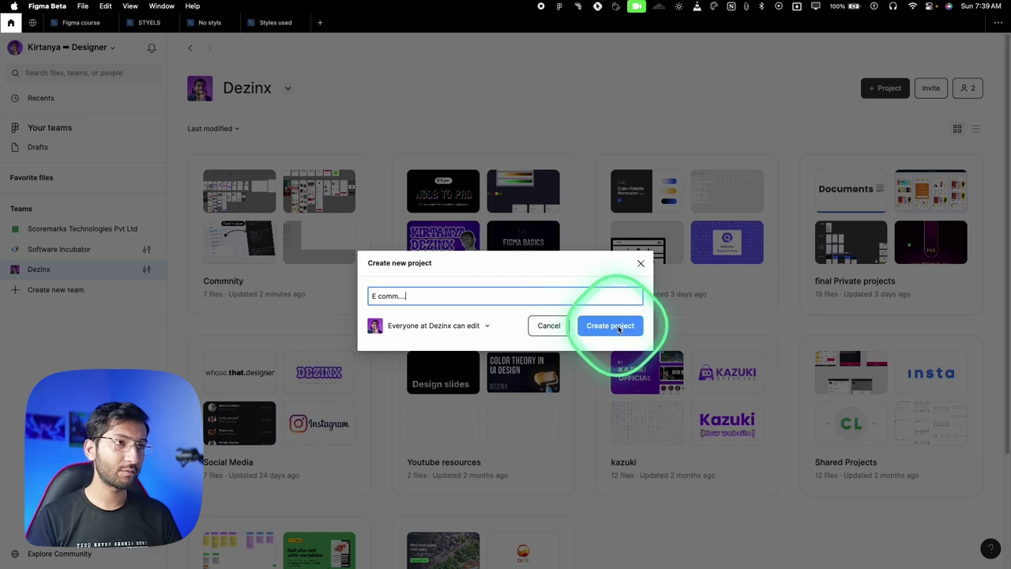
left_click(482, 326)
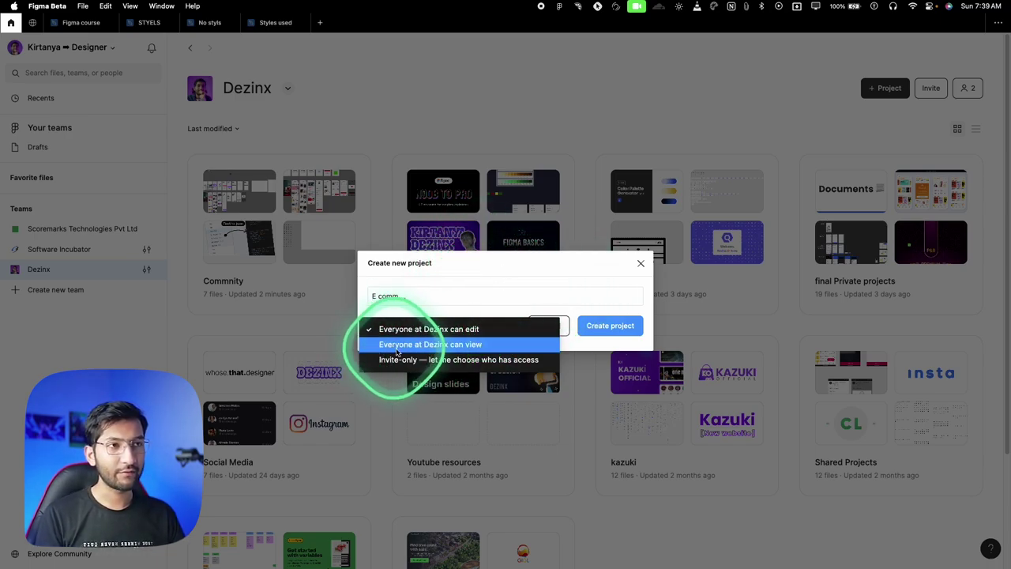
left_click(494, 317)
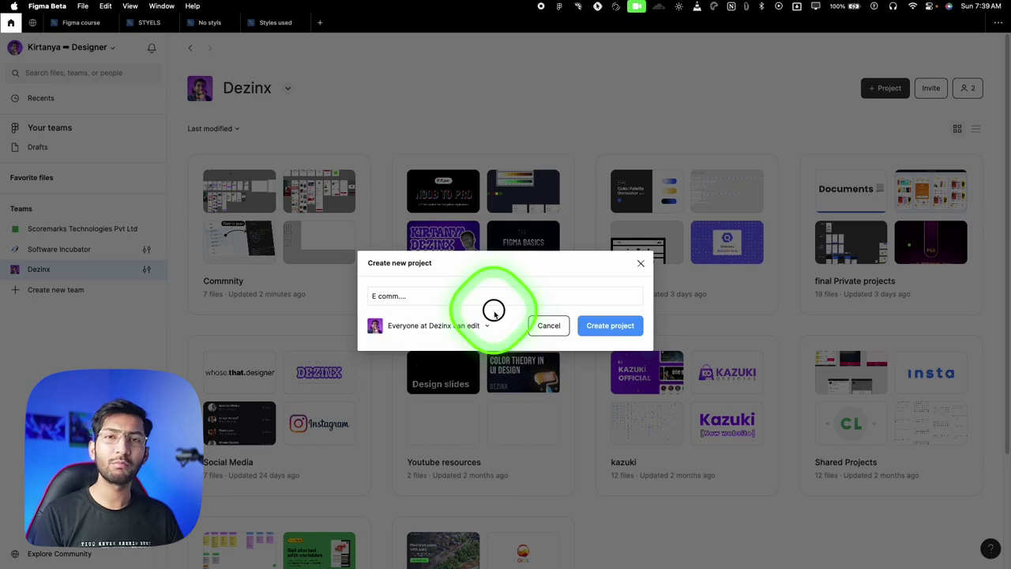
left_click(597, 329)
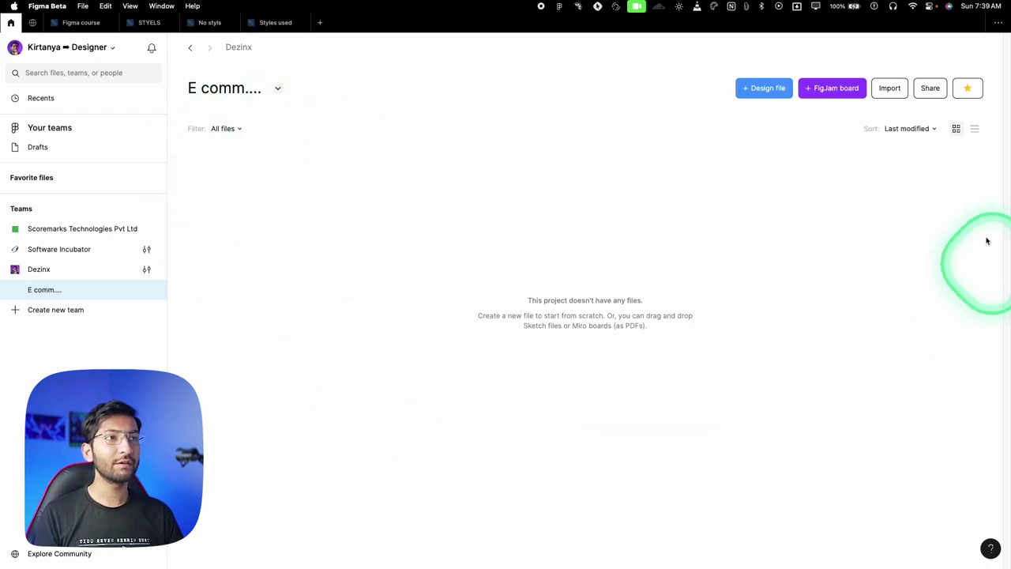
Return to the Dezinx project overview, reopen the E comm.... project, and look through the recent files and drafts.
left_click(192, 50)
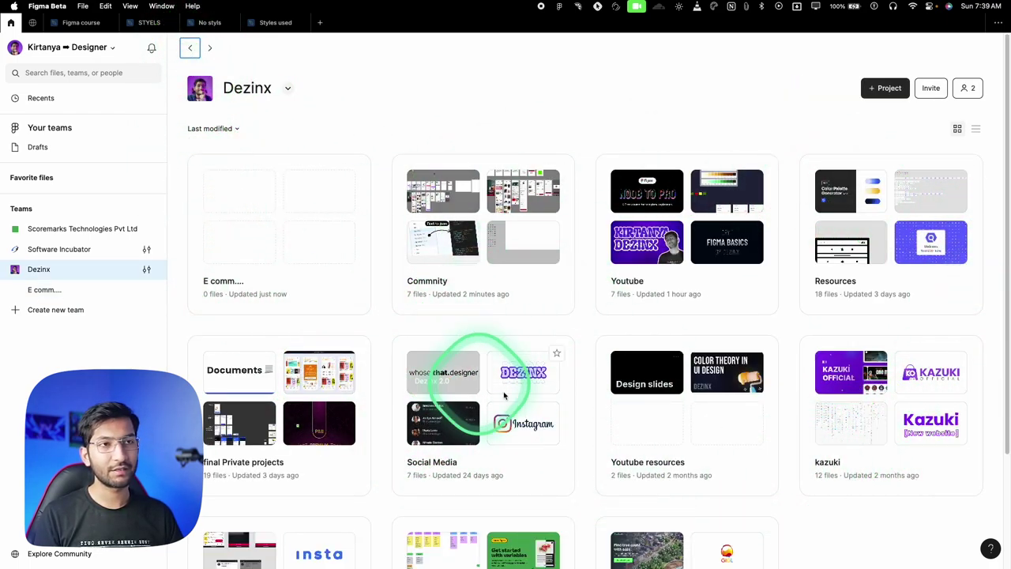
left_click(207, 281)
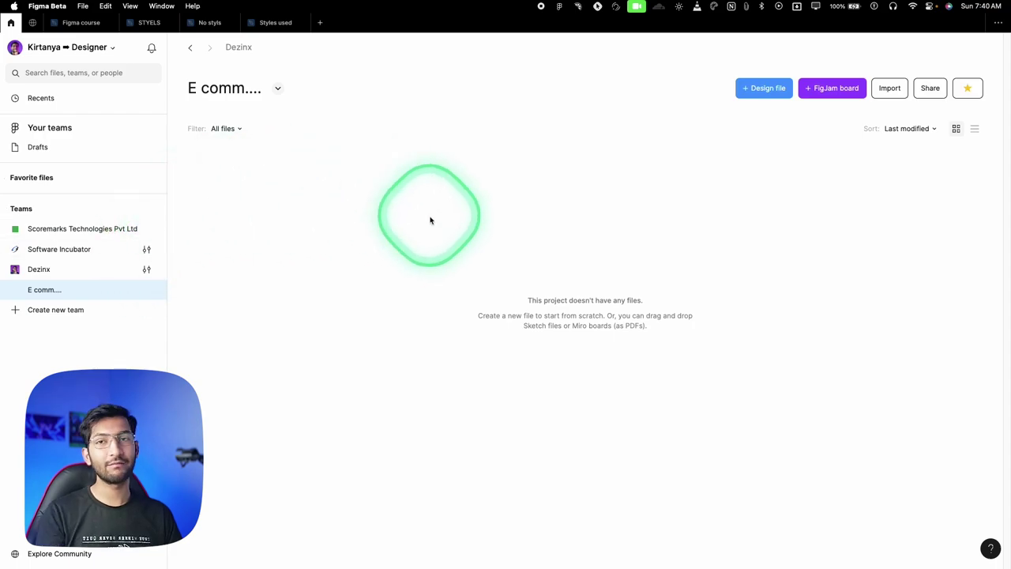
left_click(84, 101)
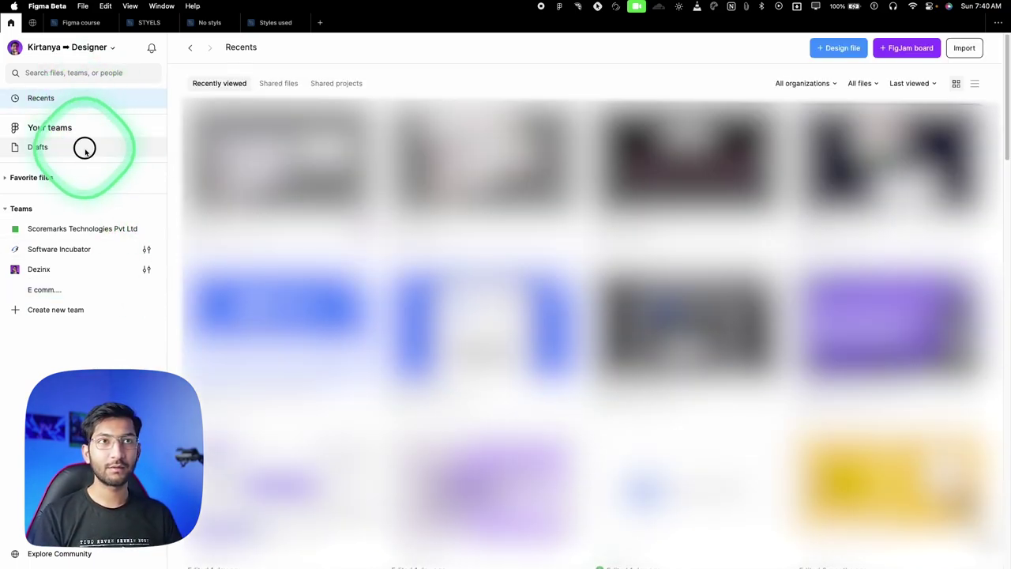
left_click(83, 147)
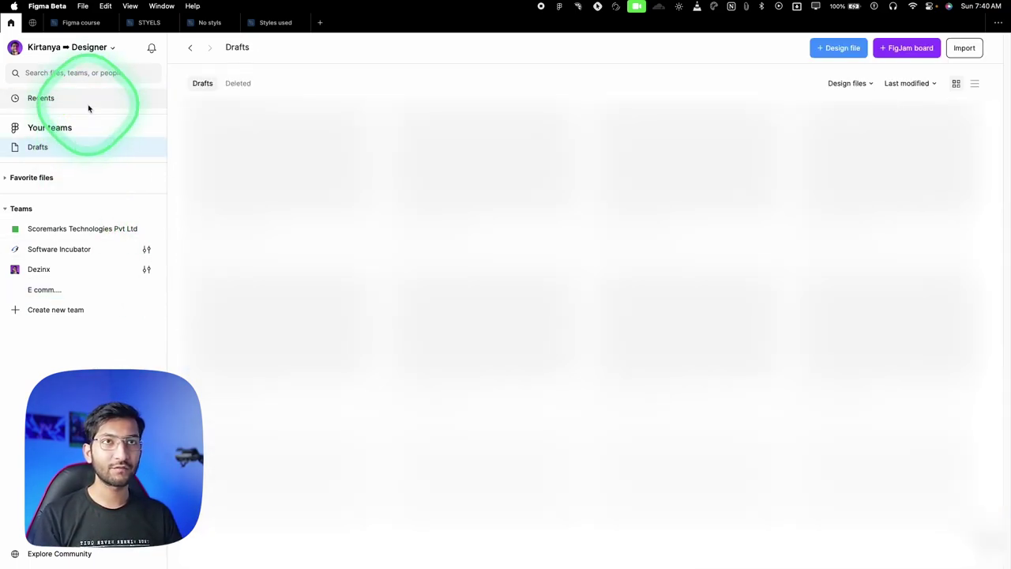
Move the No styls file from the recent files into the E comm.... project, checking the Dezinx team's project overview along the way.
left_click(86, 101)
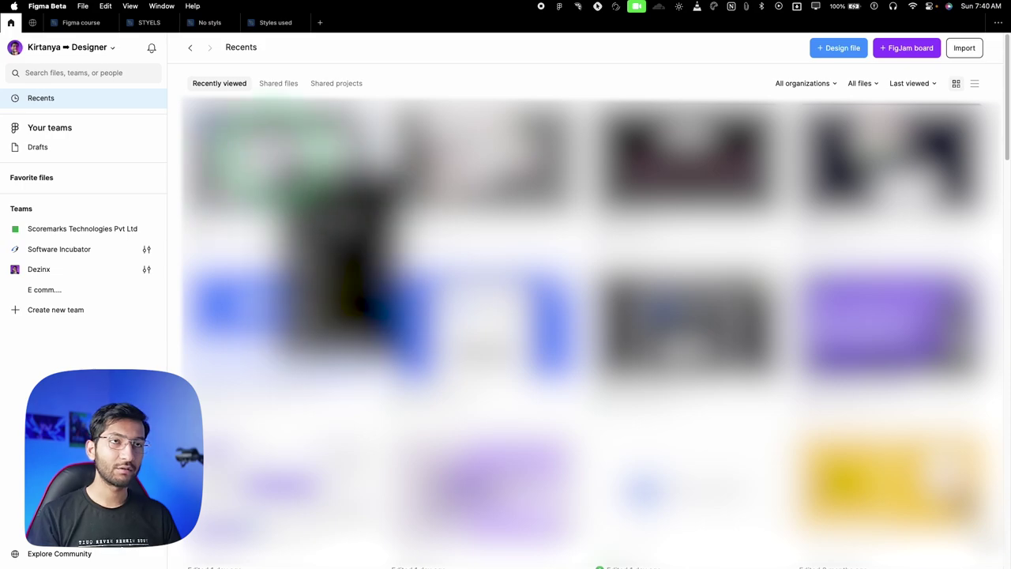
left_click_drag(277, 166, 77, 292)
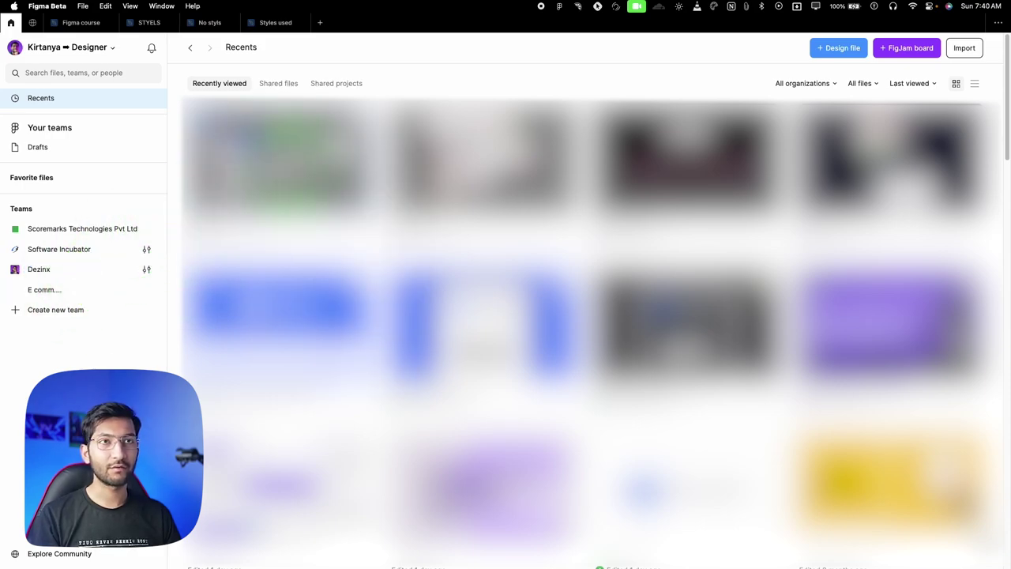
left_click(36, 268)
mouse_move(350, 174)
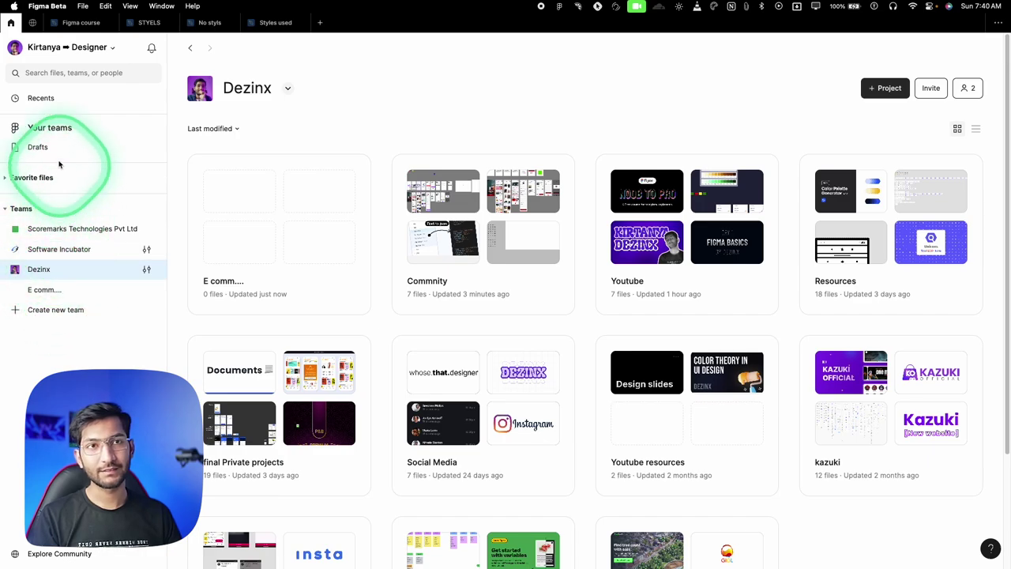
left_click(45, 97)
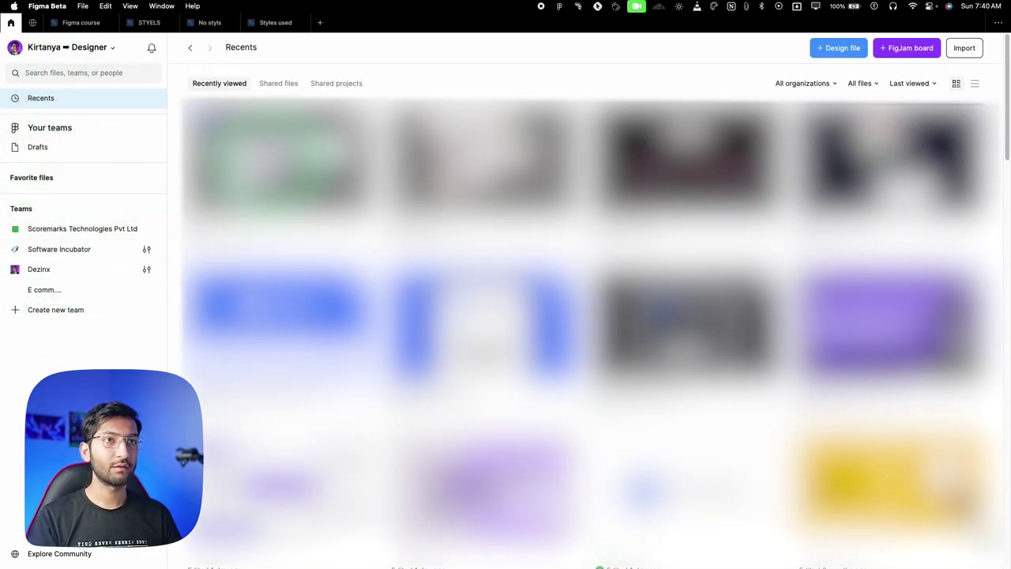
left_click_drag(273, 171, 54, 289)
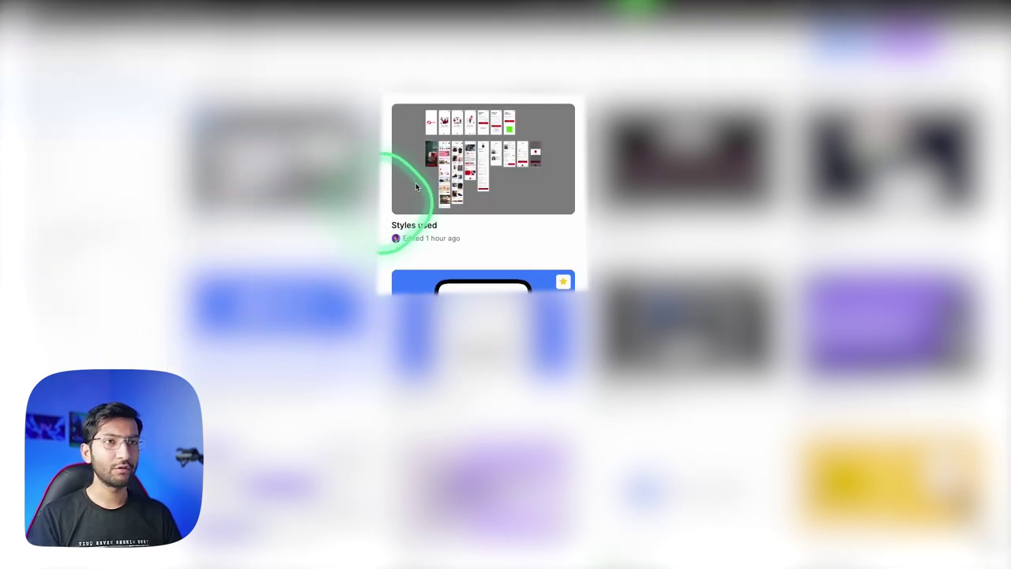
Relocate the recent file Styles used to the E comm.... project in the Dezinx team.
right_click(440, 168)
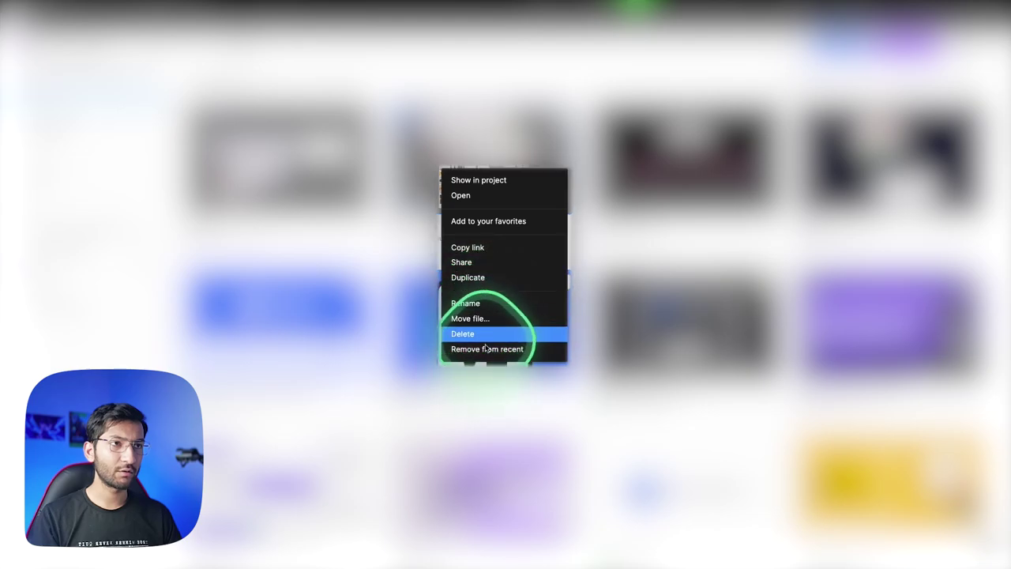
left_click(474, 318)
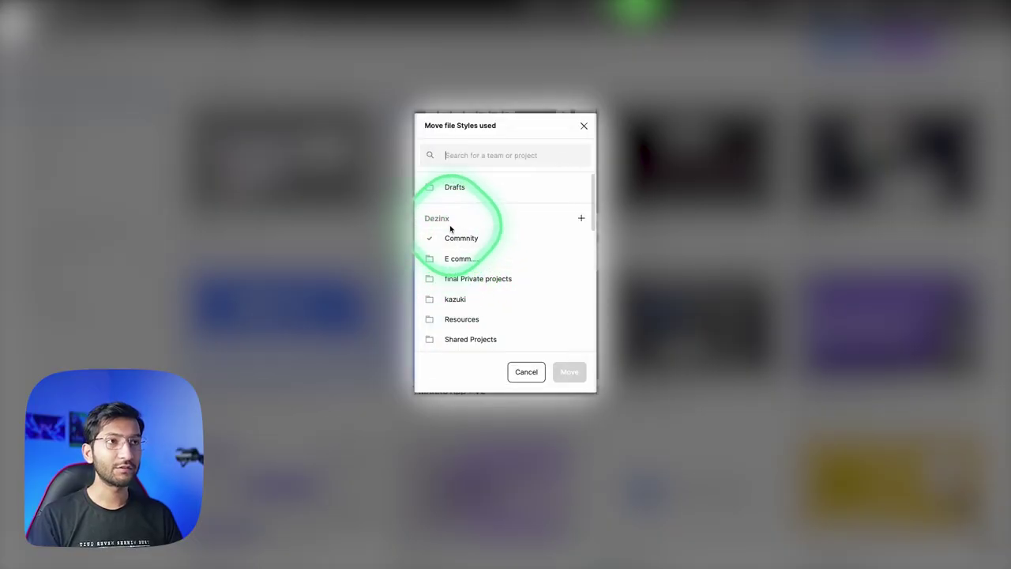
left_click(462, 259)
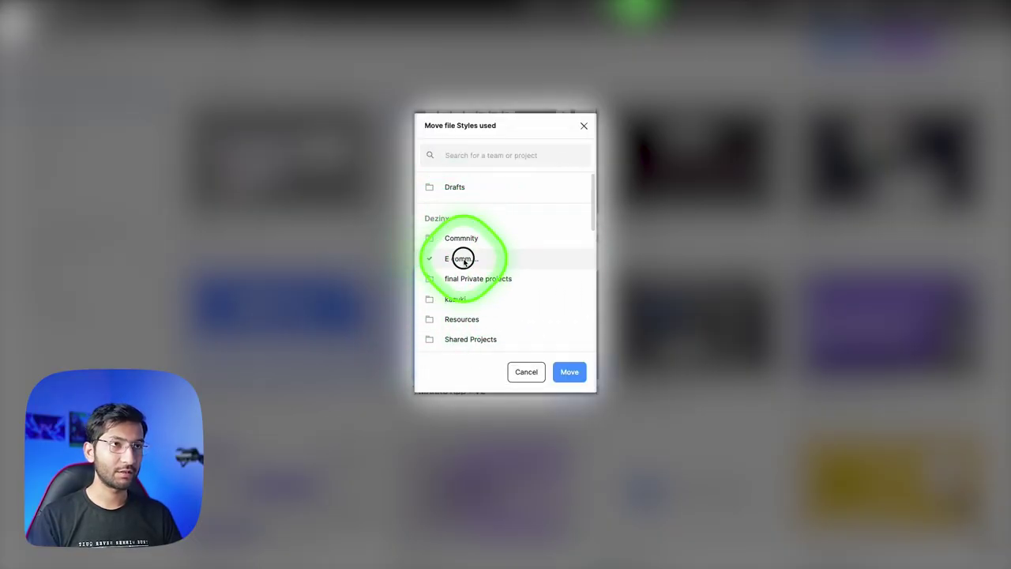
left_click(560, 372)
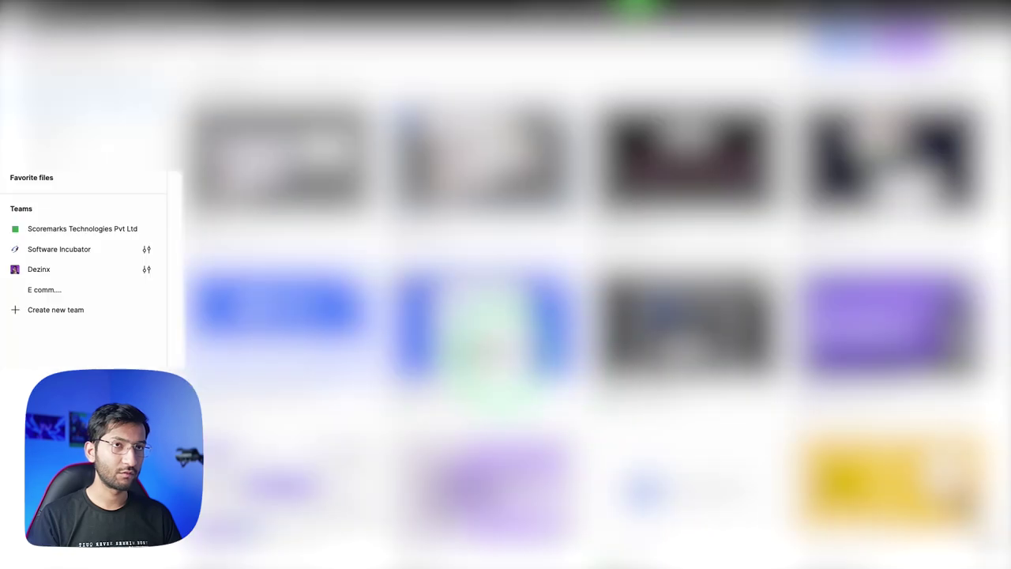
Open the Styles used file from the E comm.... project and switch Dev Mode on and back off.
left_click(44, 290)
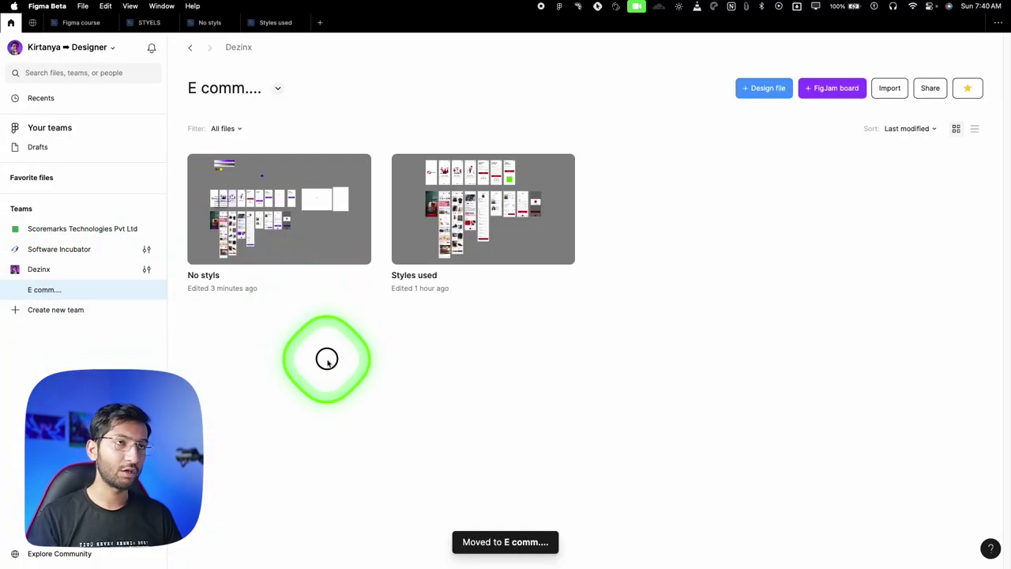
double_click(460, 221)
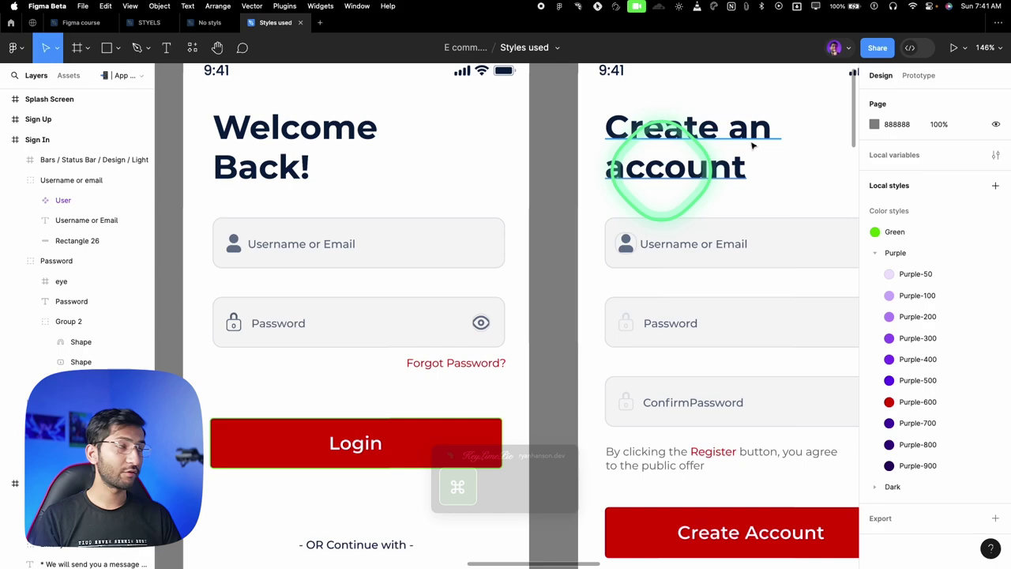
left_click(922, 48)
left_click(922, 48)
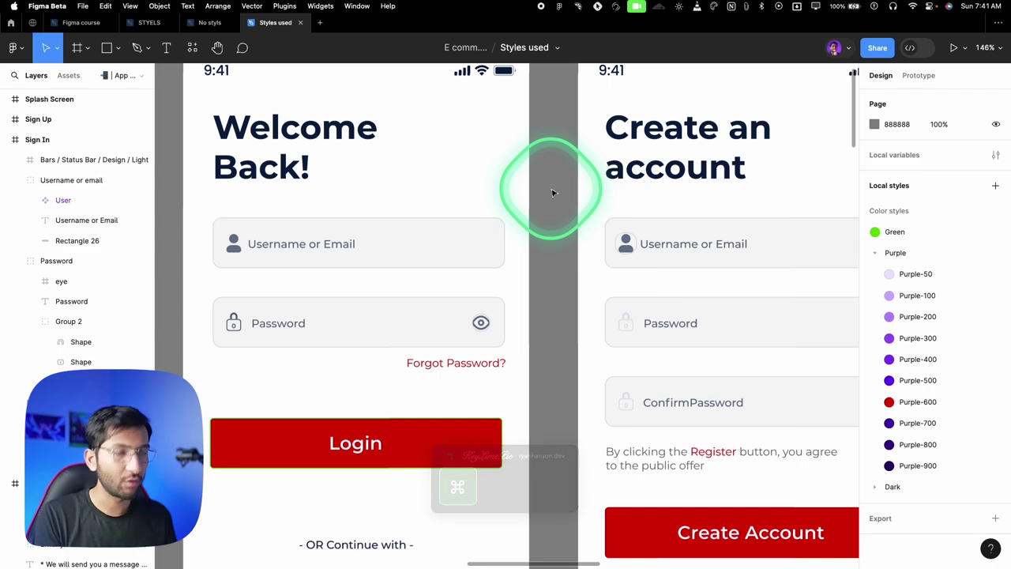
Look at the destination projects offered for moving the Styles used file, without moving it.
key("Right")
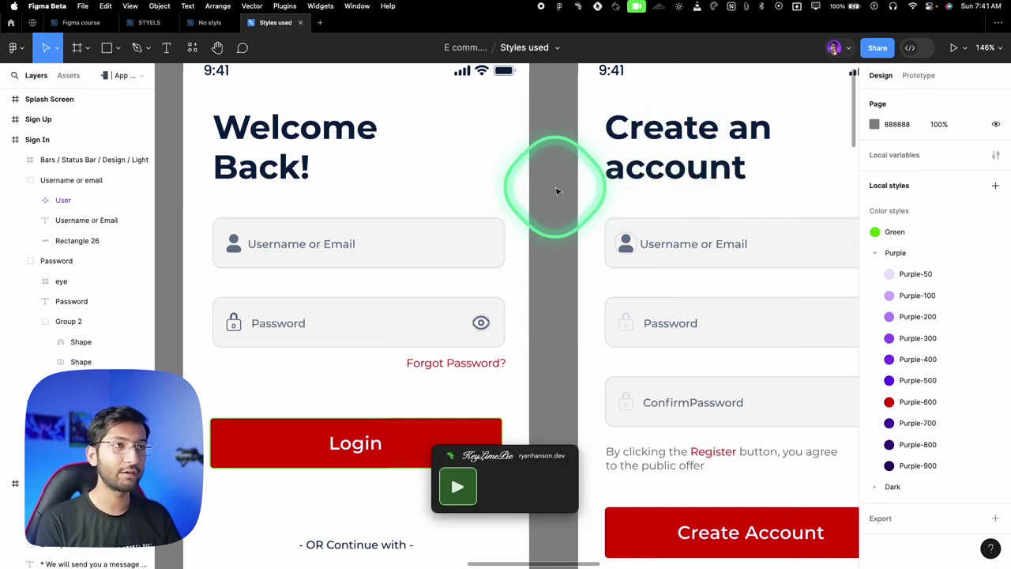
left_click(556, 49)
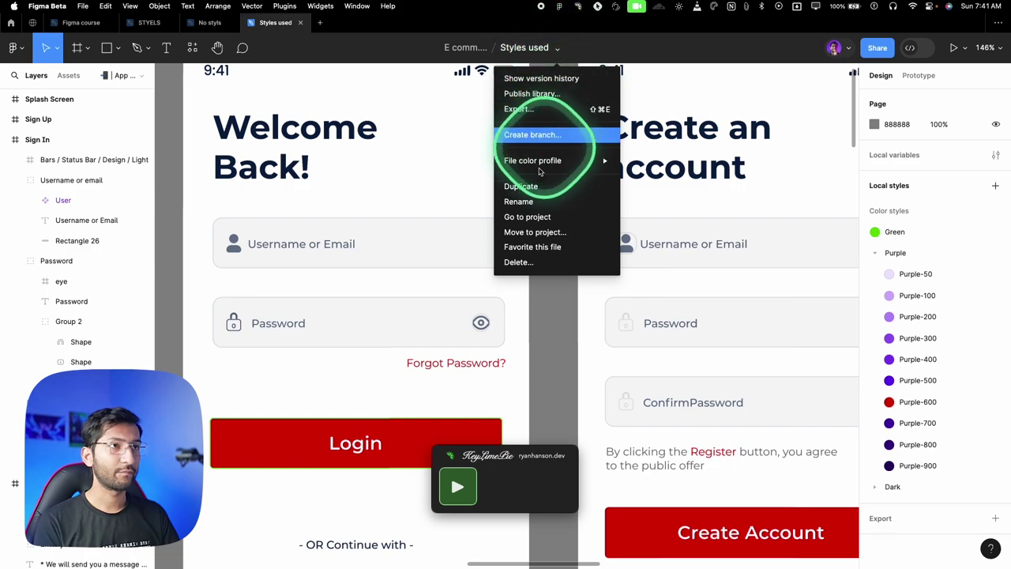
left_click(585, 231)
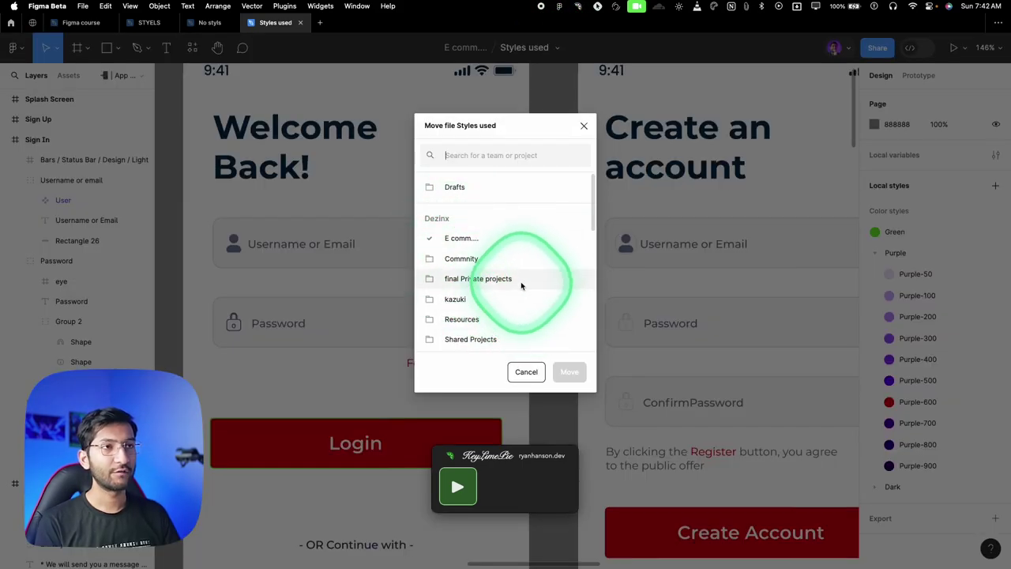
key("Escape")
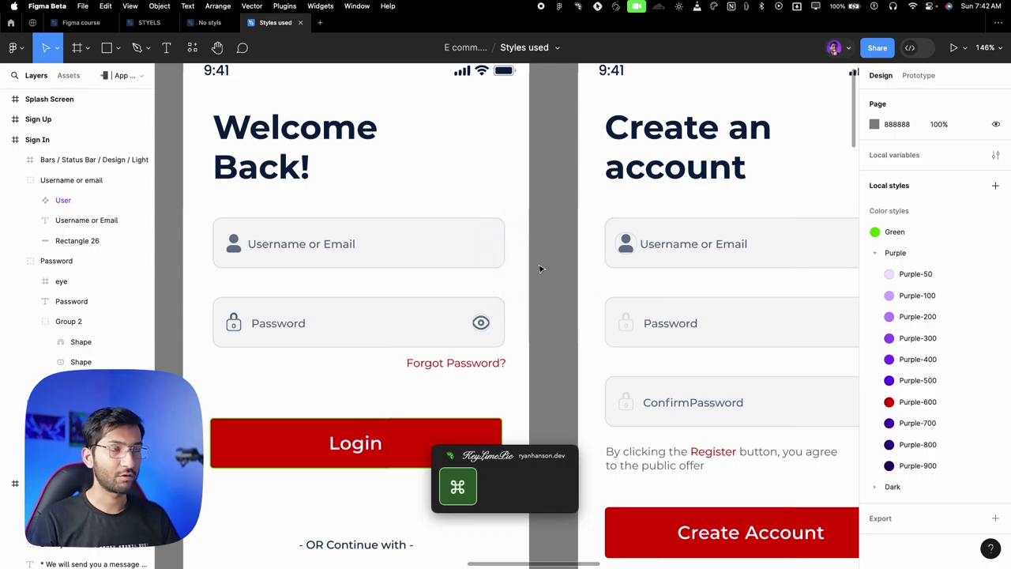
scroll(540, 268, "down", 5)
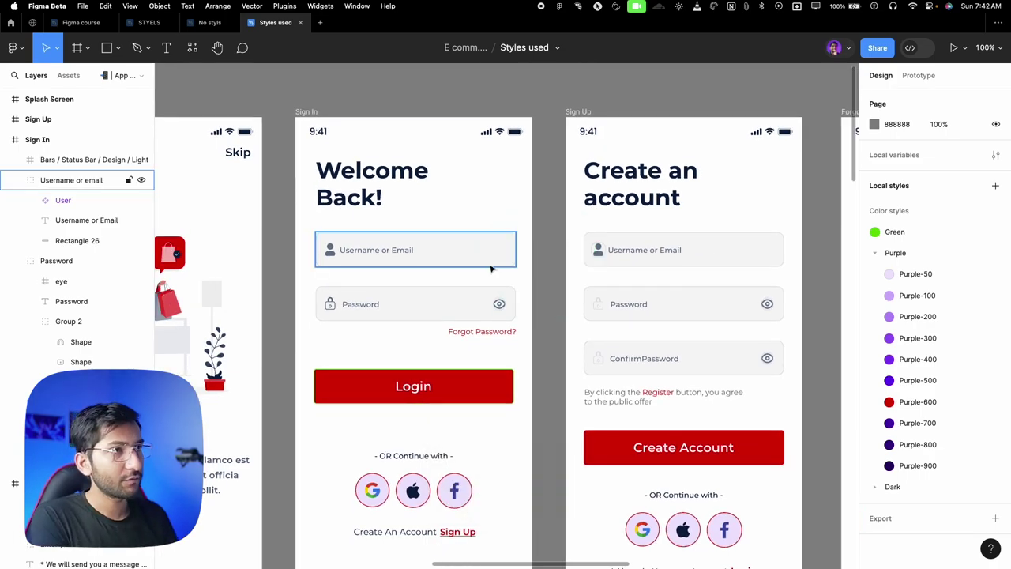
left_click(488, 118)
left_click(510, 104)
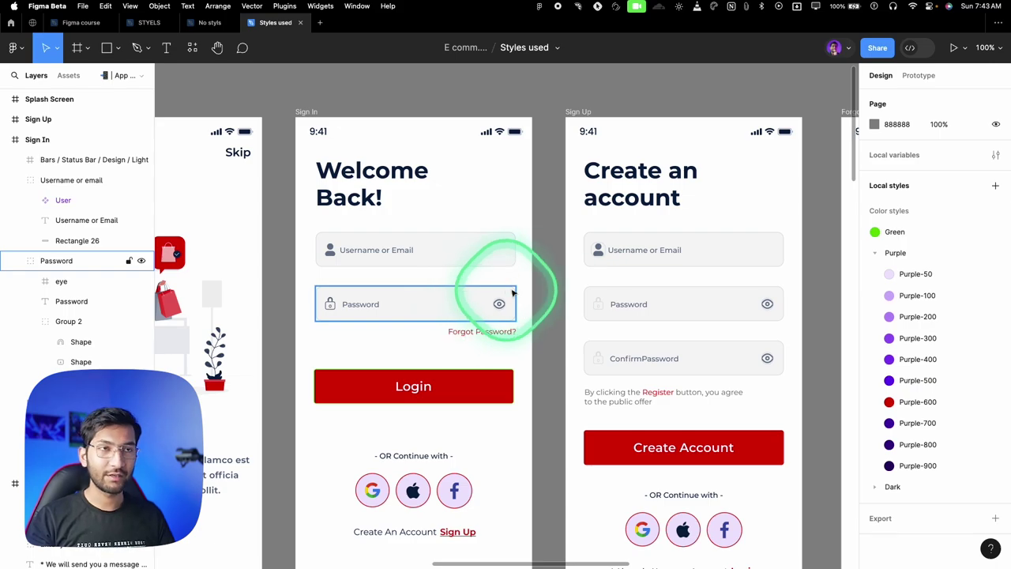
Create a new design file and name it Ui Design.
left_click(320, 22)
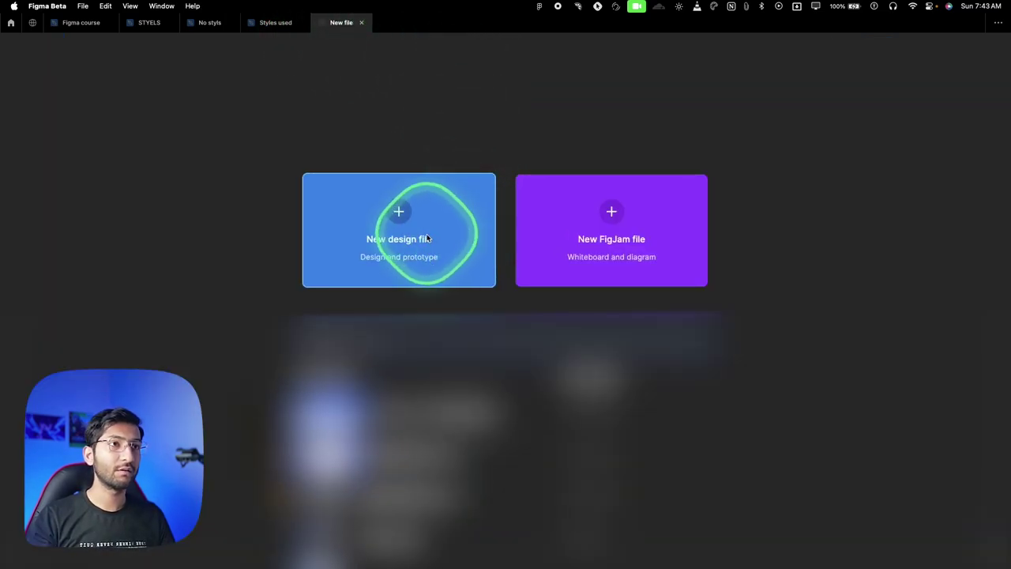
left_click(414, 225)
key("ctrl+shift+Tab")
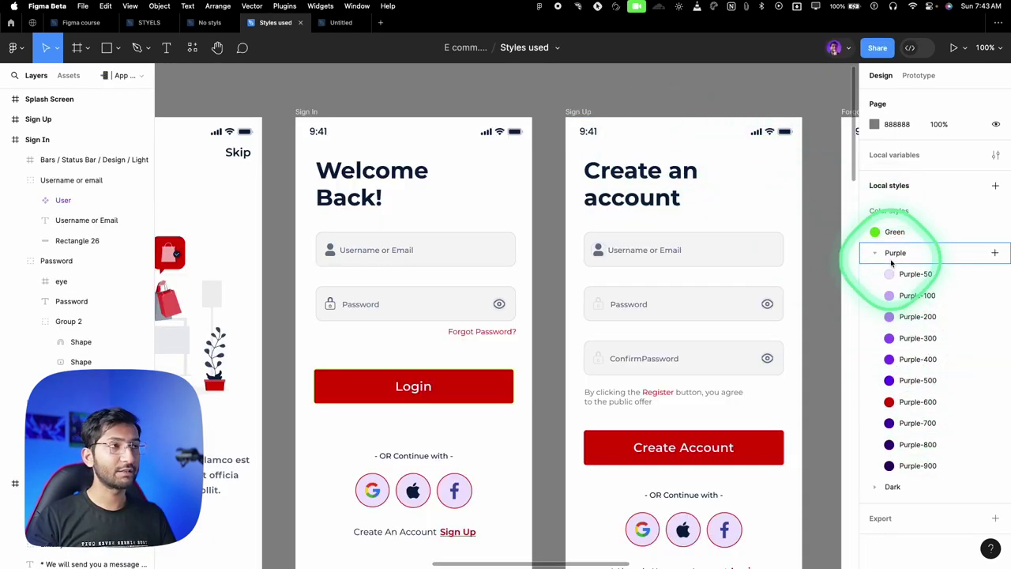
left_click(338, 23)
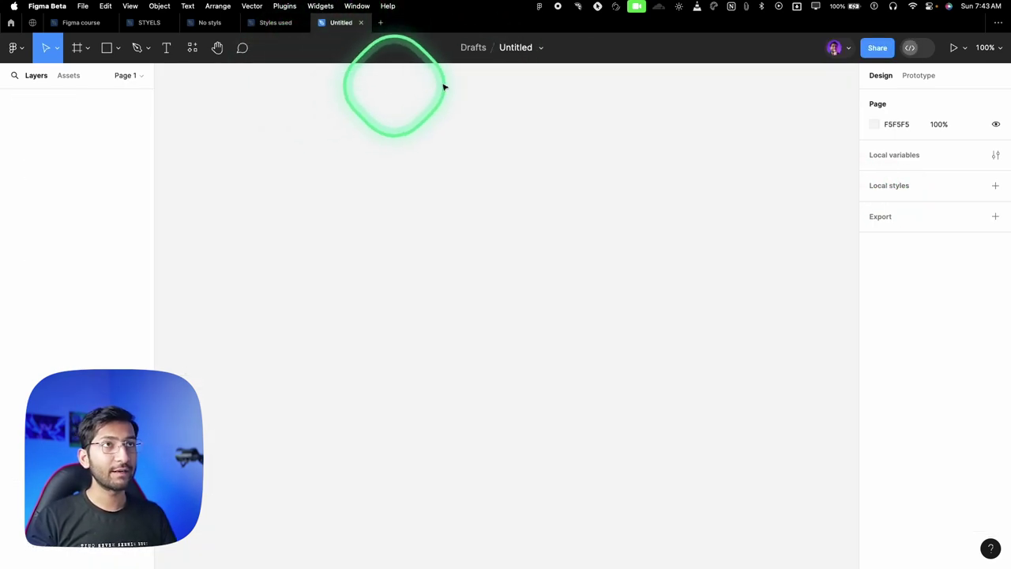
left_click(502, 49)
type("Ui DE")
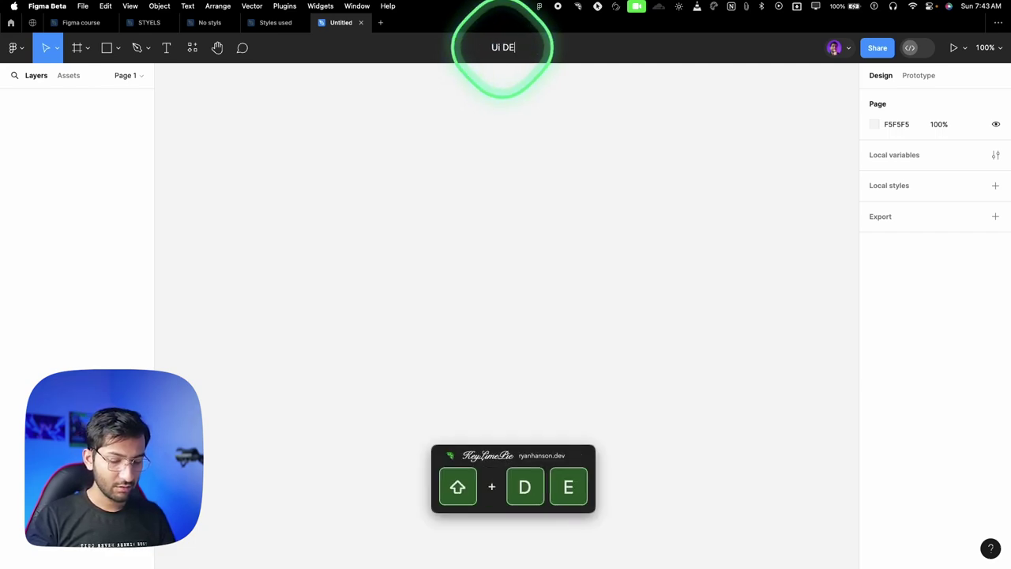
type("sign")
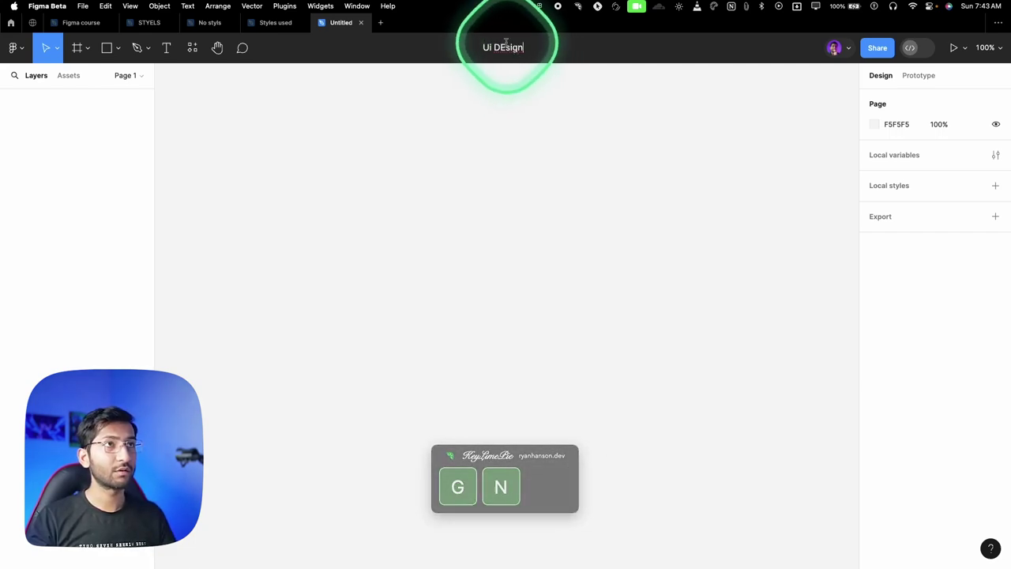
left_click_drag(502, 48, 507, 47)
type("e")
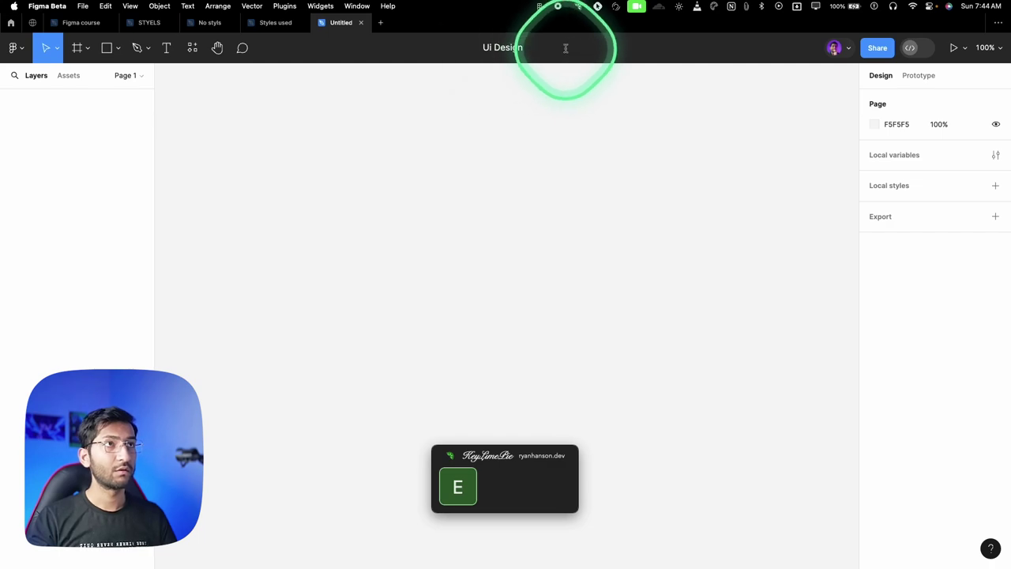
Rename the Styles used file to Color style.
left_click(276, 22)
double_click(513, 49)
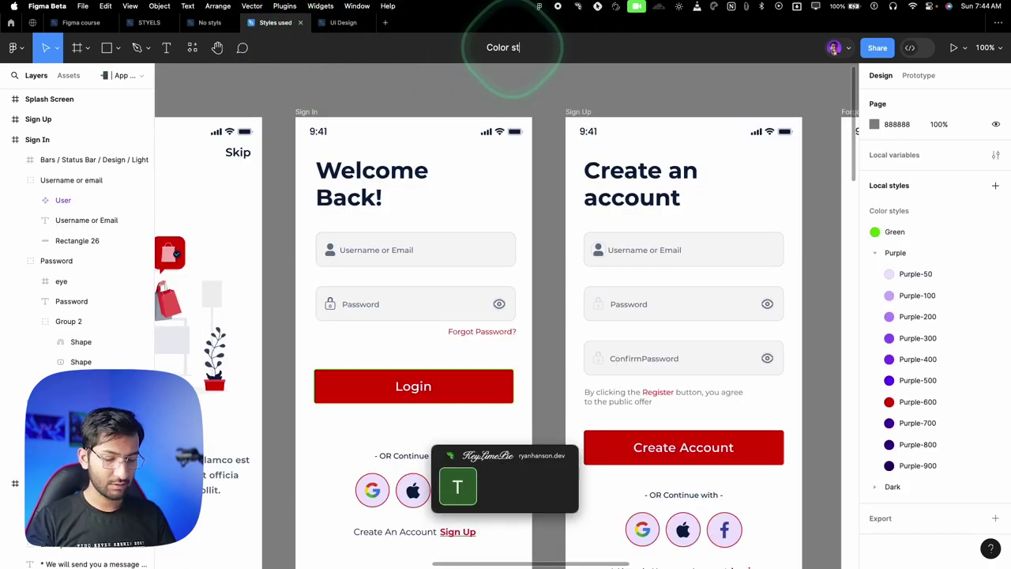
key("Return")
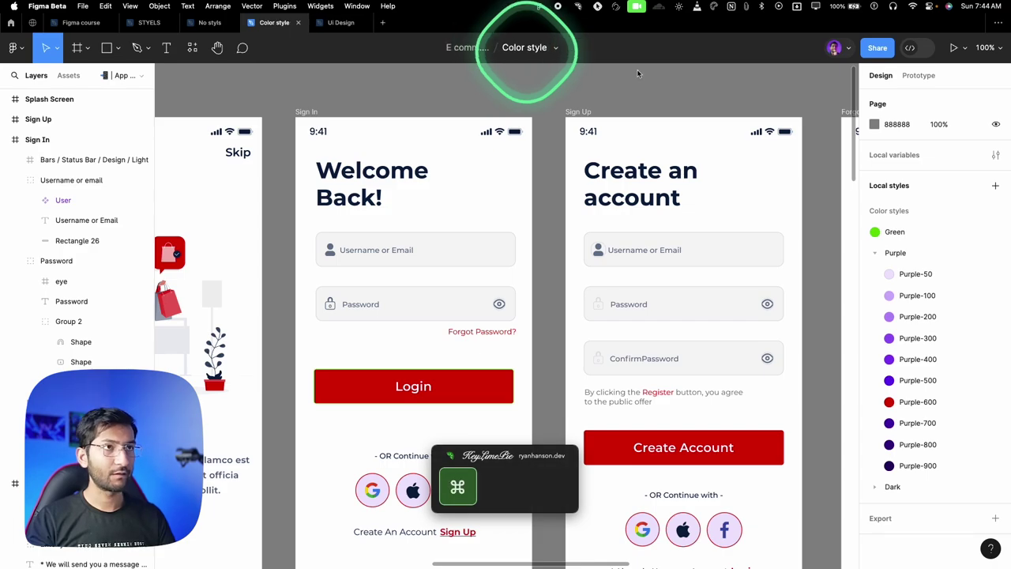
Delete all frames and objects from the canvas of the Color style file.
key("super+a")
scroll(659, 111, "down", 6)
key("BackSpace")
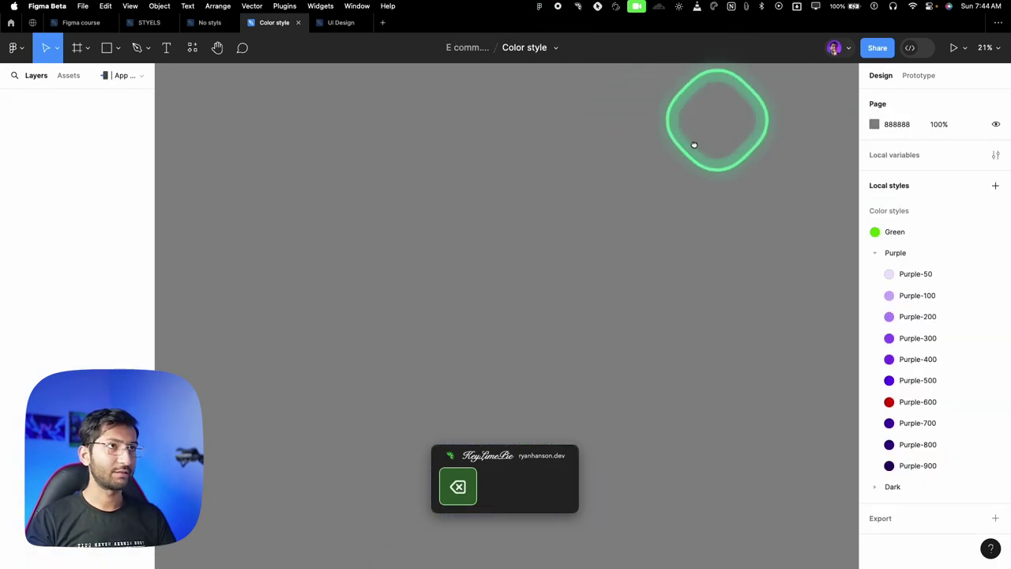
key("super+alt+Right")
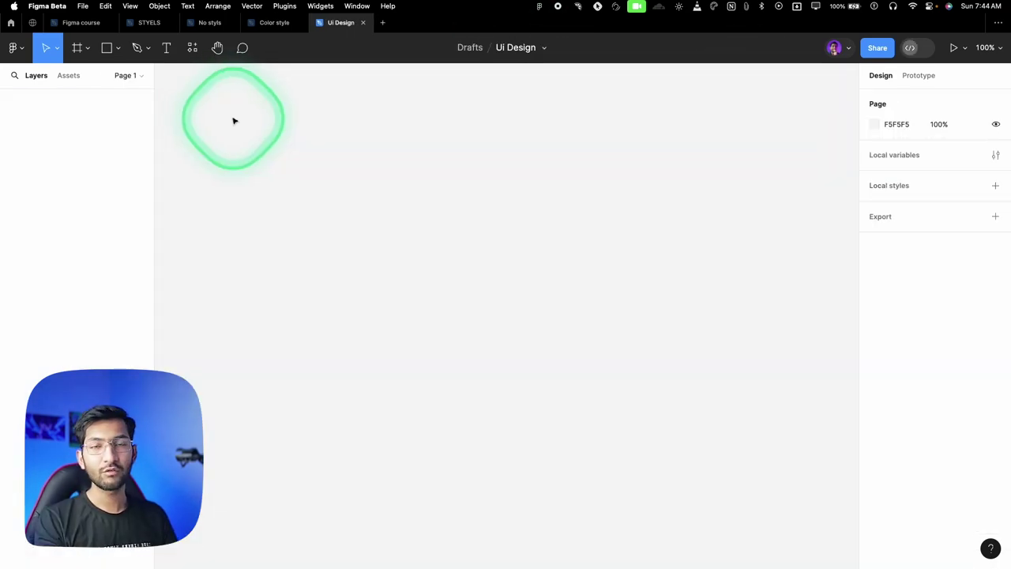
left_click(271, 23)
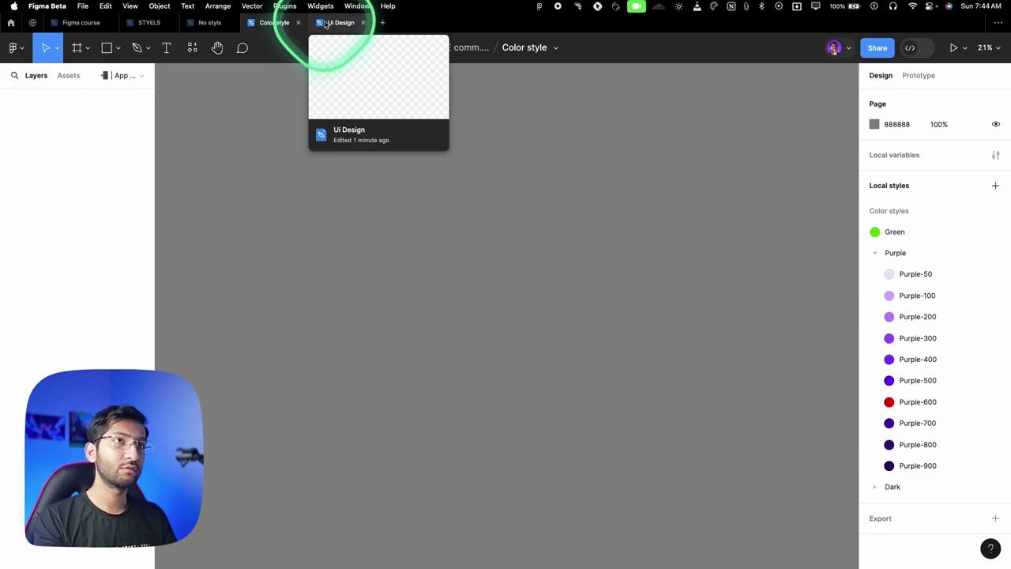
left_click(325, 22)
left_click(271, 23)
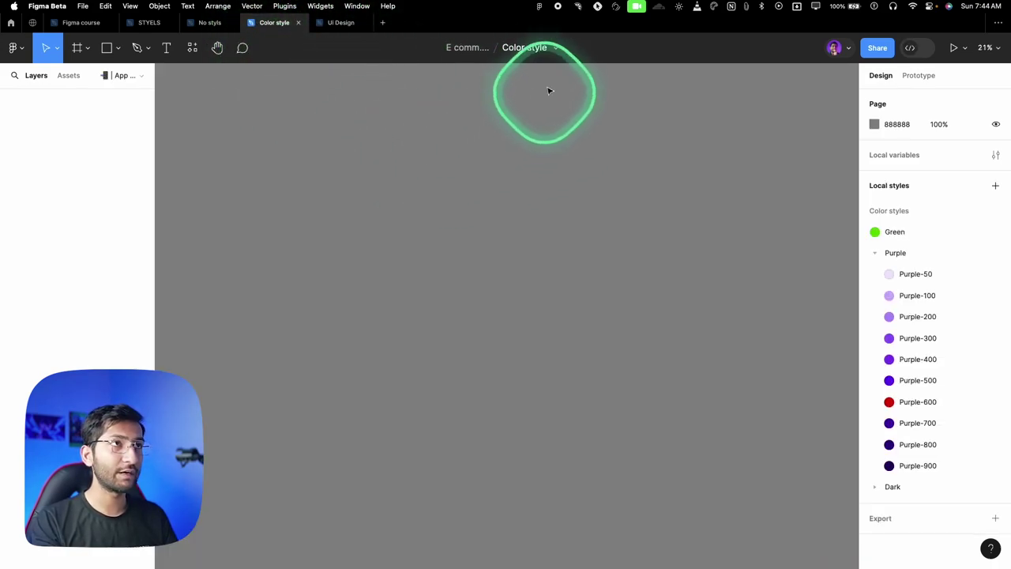
left_click(555, 49)
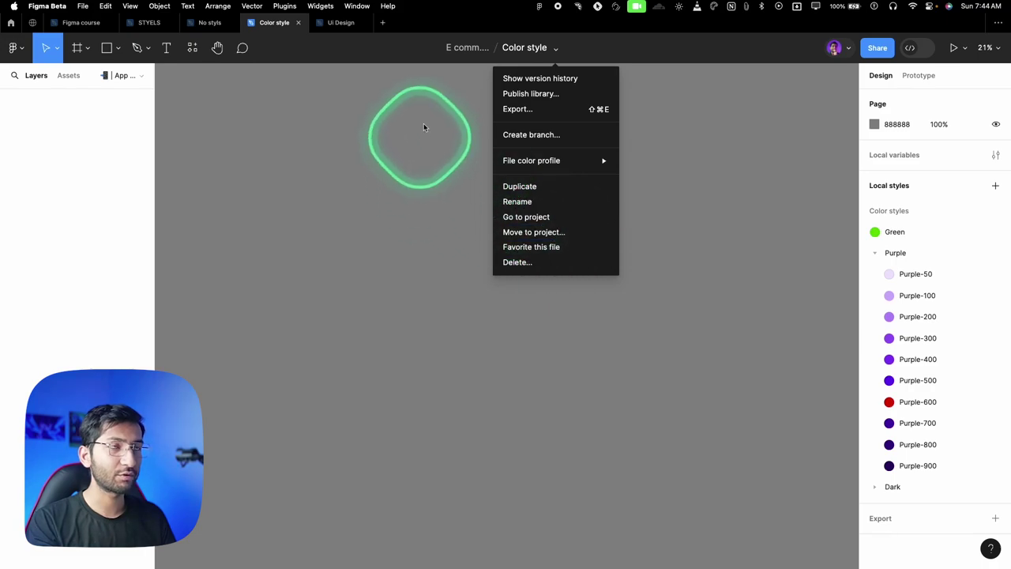
left_click(403, 55)
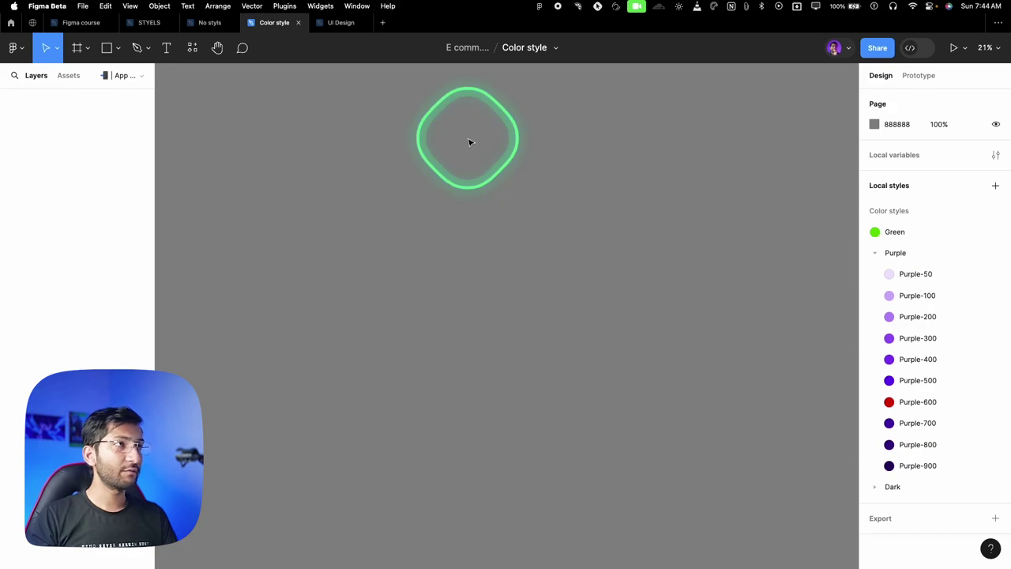
Publish the Color style file as a library with all styles and Collection 1 included, and collapse the Purple style group.
left_click(558, 53)
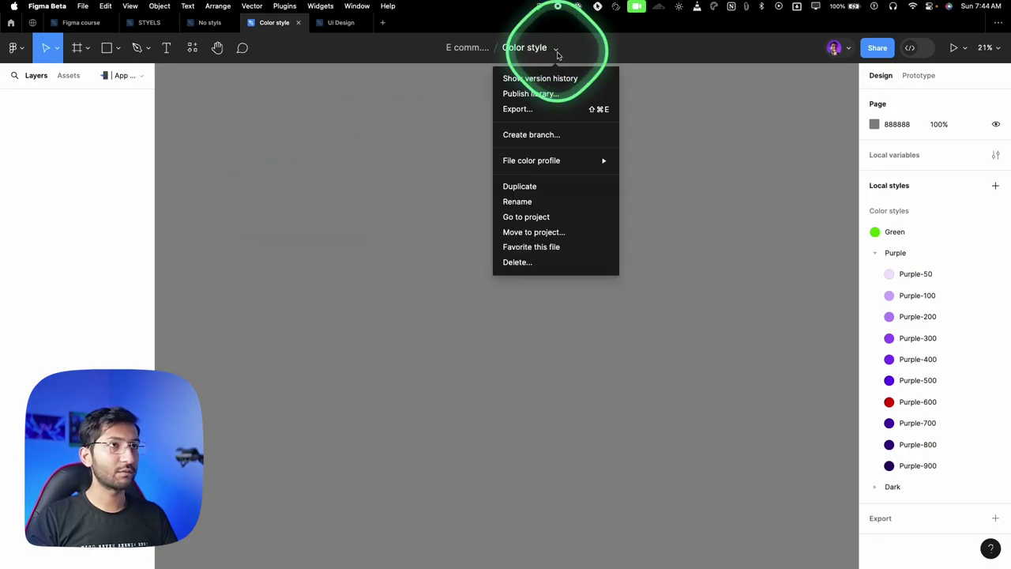
left_click(527, 94)
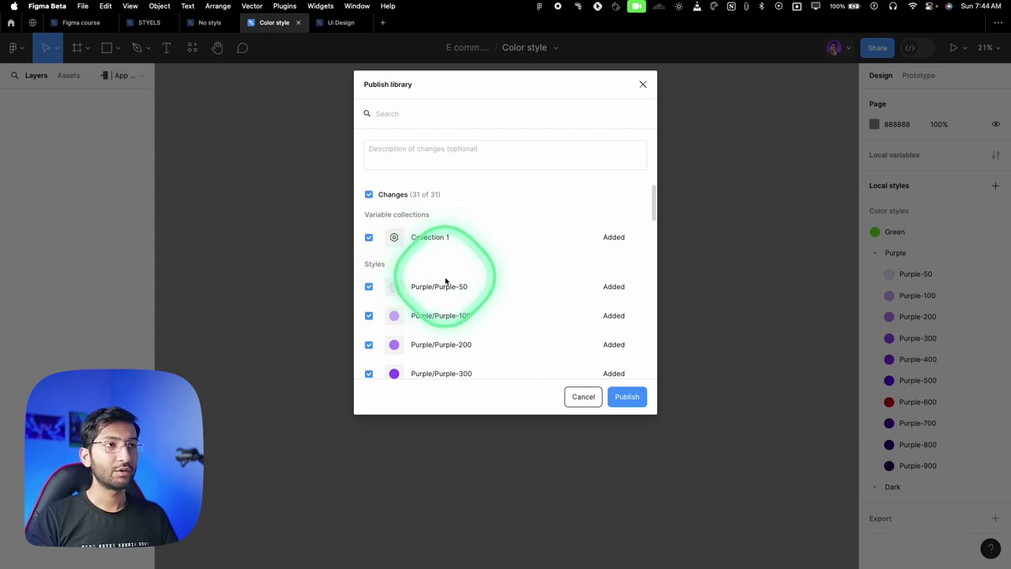
scroll(446, 279, "down", 6)
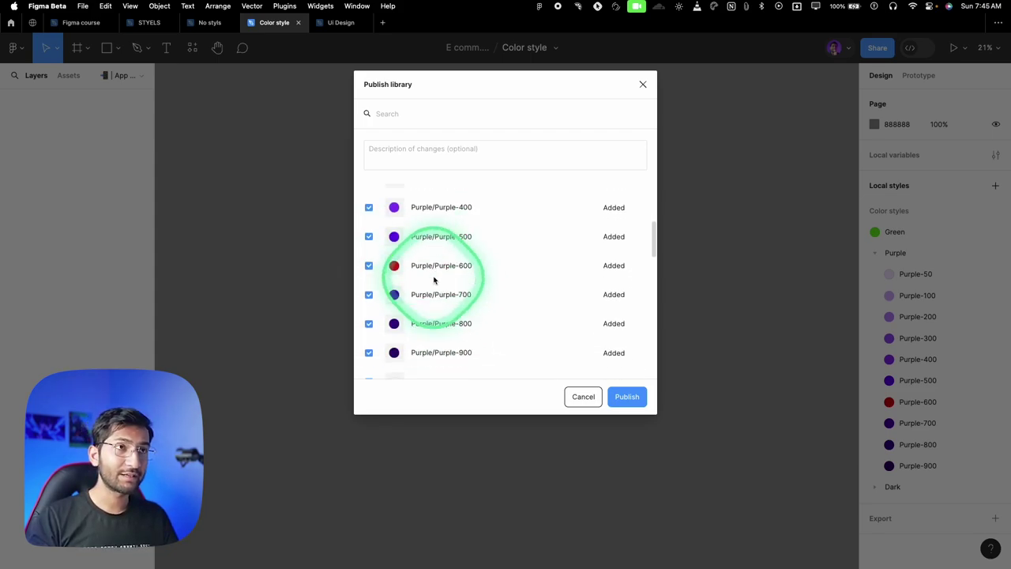
scroll(416, 279, "down", 4)
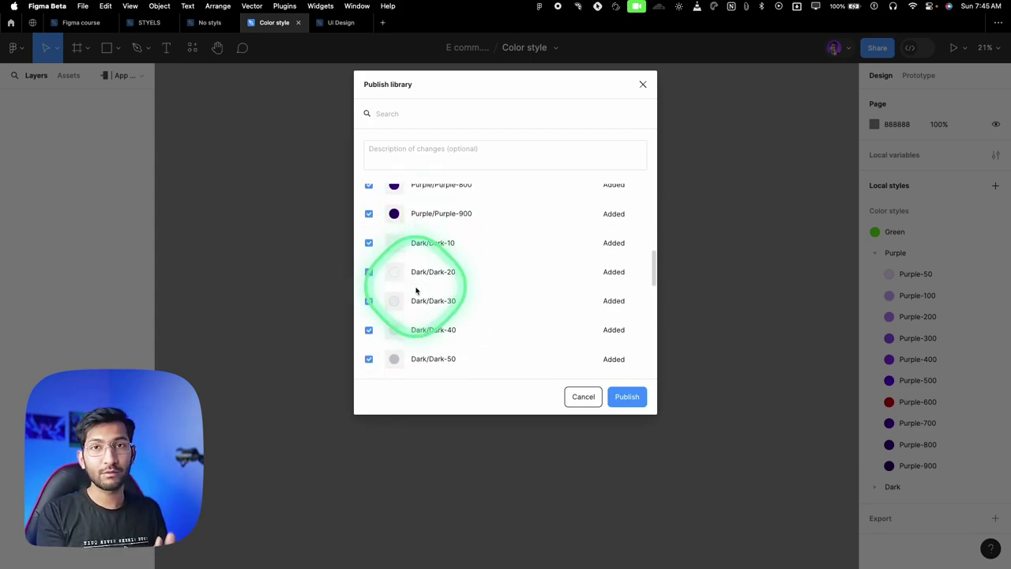
scroll(416, 291, "down", 3)
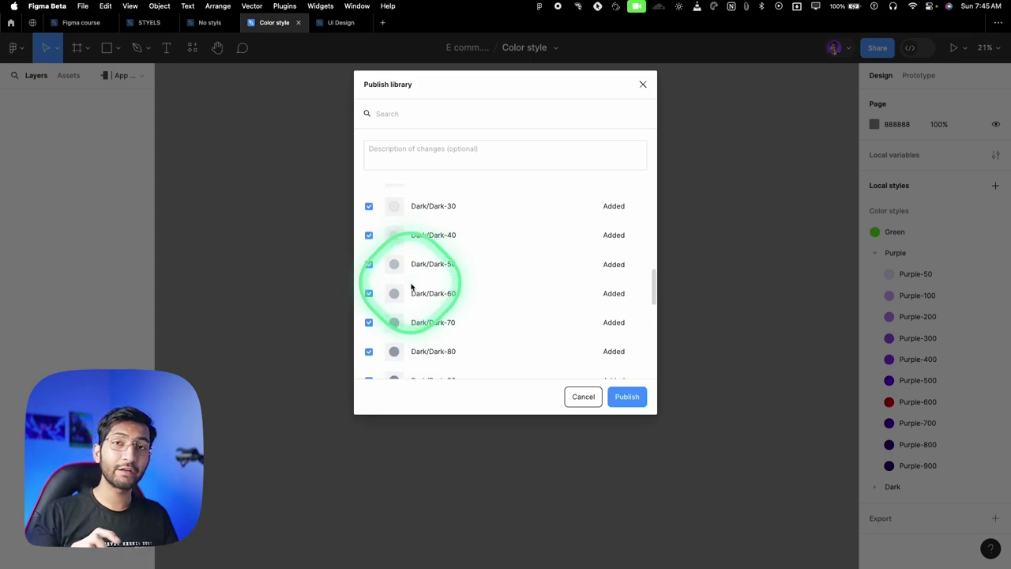
scroll(410, 287, "down", 10)
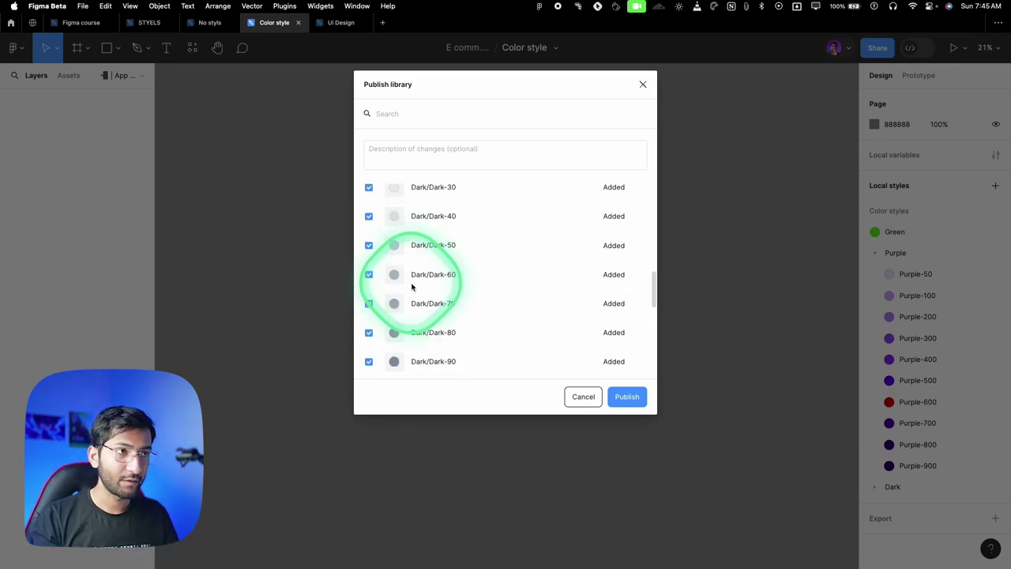
left_click(626, 396)
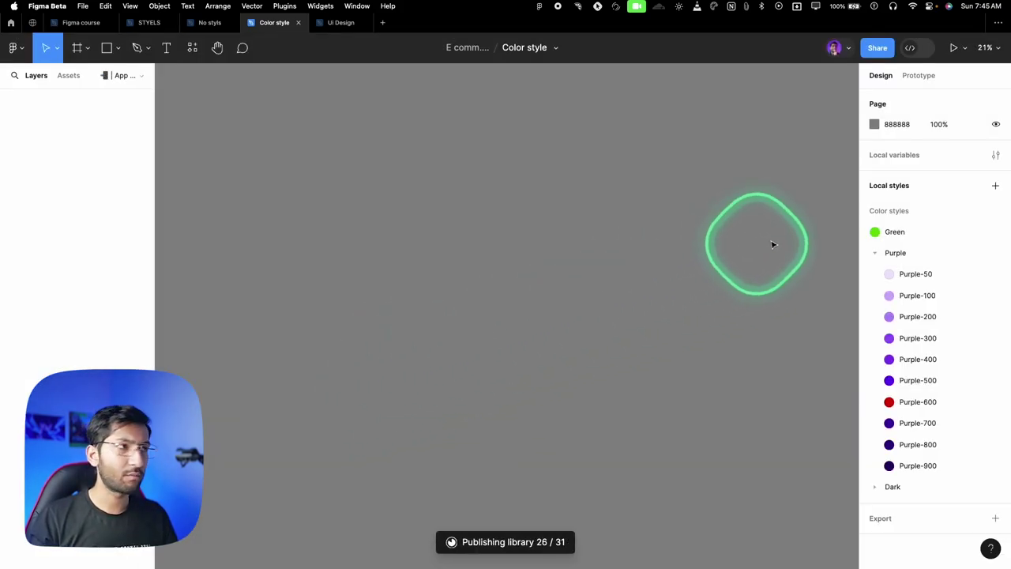
left_click(873, 252)
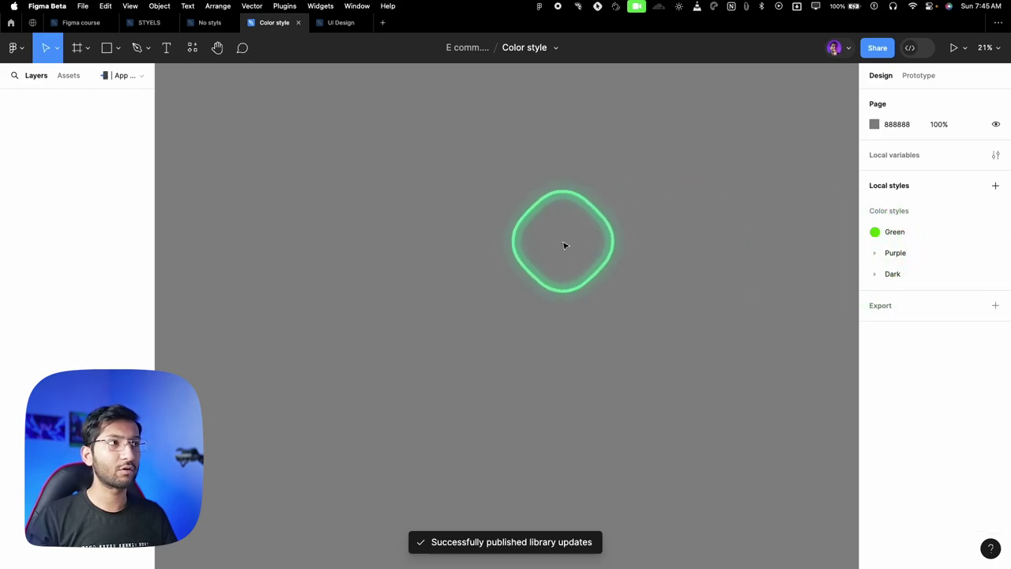
left_click_drag(558, 253, 549, 225)
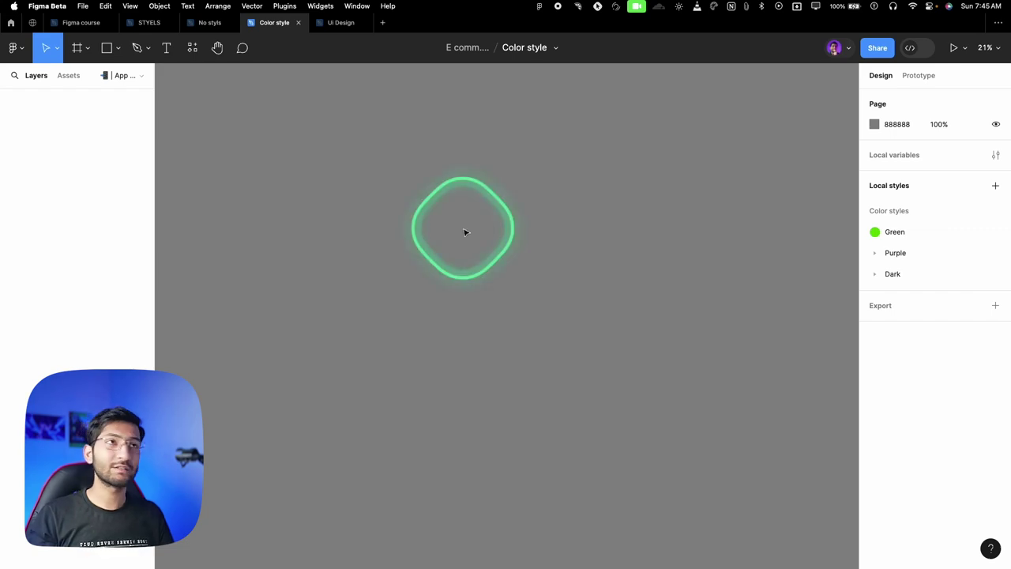
In the Ui Design file, search the available libraries for "color styl" and add the Color style library to the file.
left_click(336, 23)
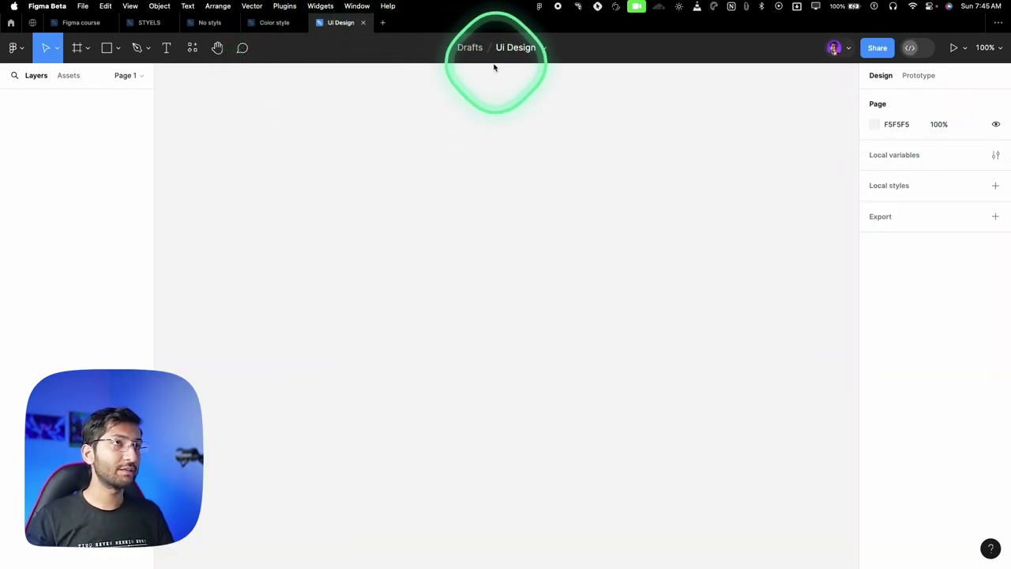
left_click(70, 77)
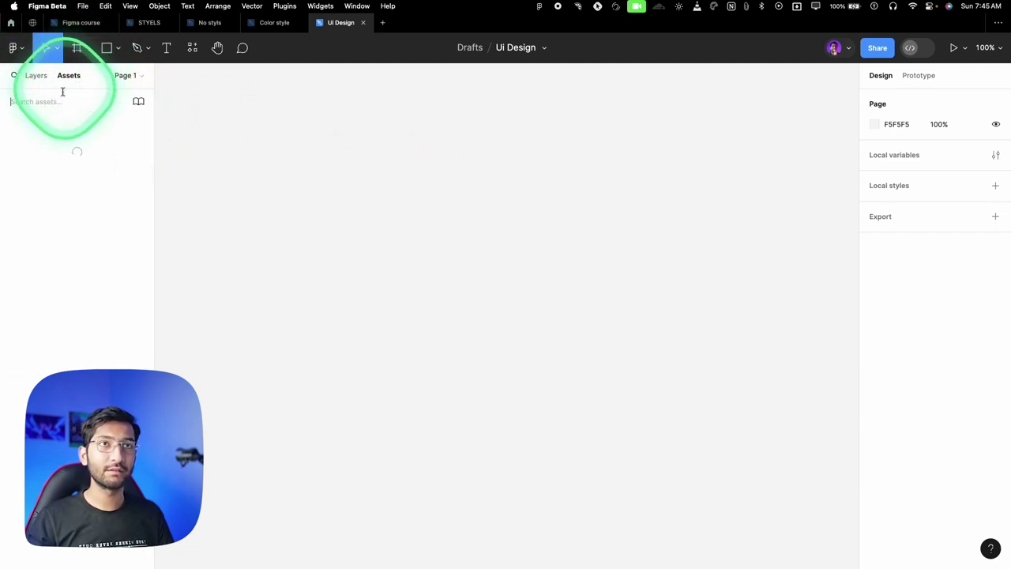
left_click(138, 102)
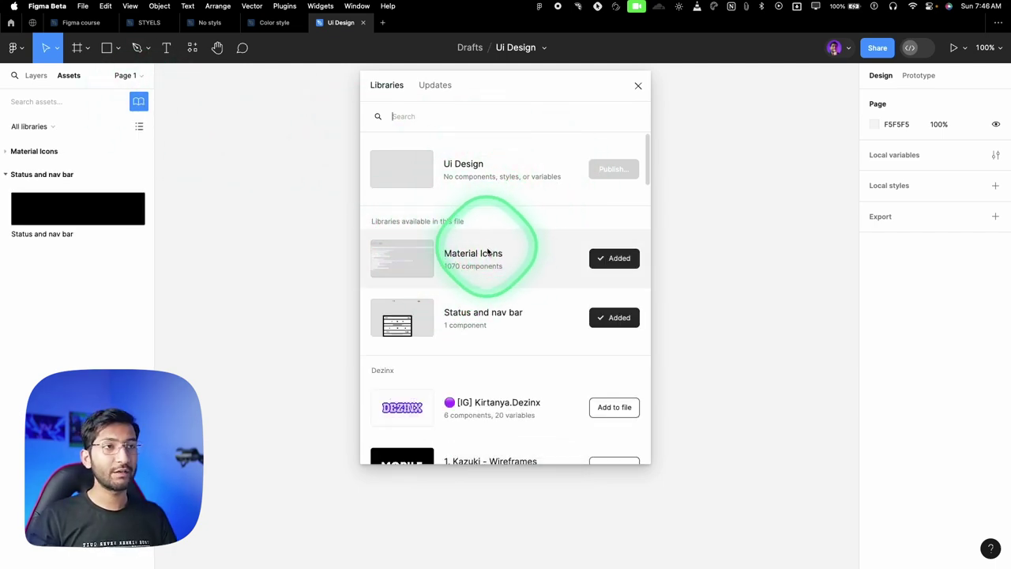
scroll(483, 236, "down", 4)
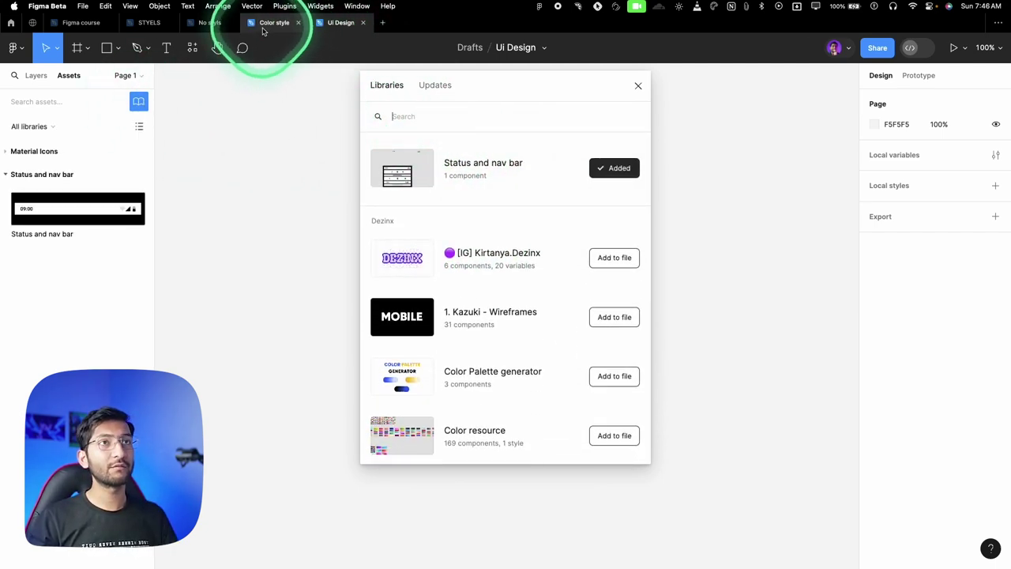
mouse_move(273, 25)
scroll(434, 131, "up", 5)
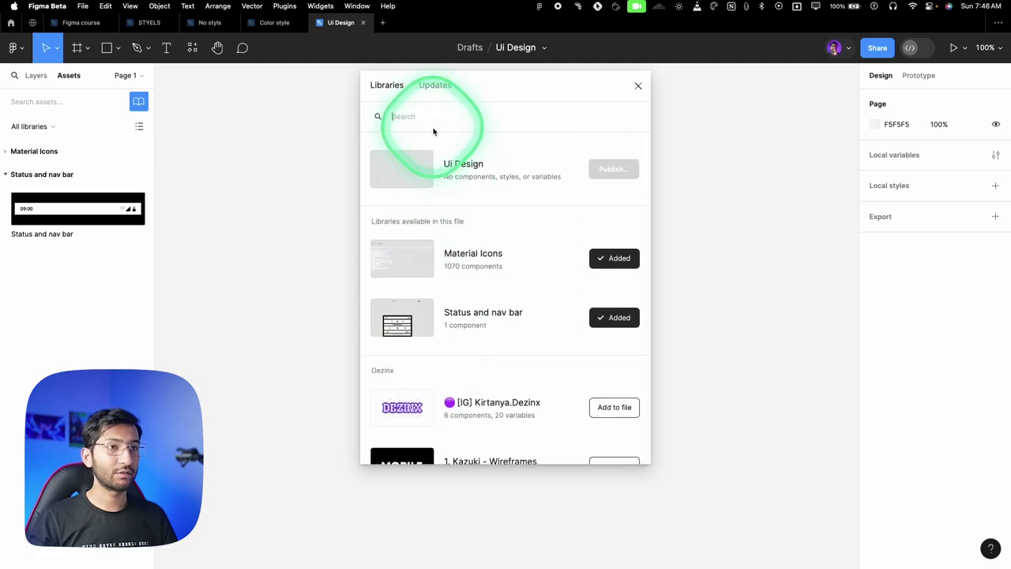
type("color styl")
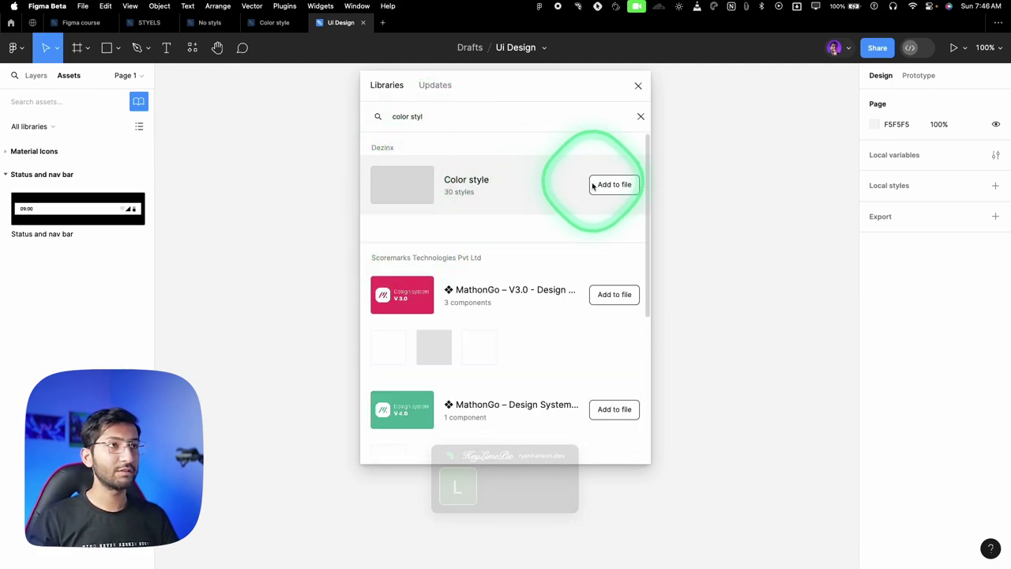
left_click(602, 185)
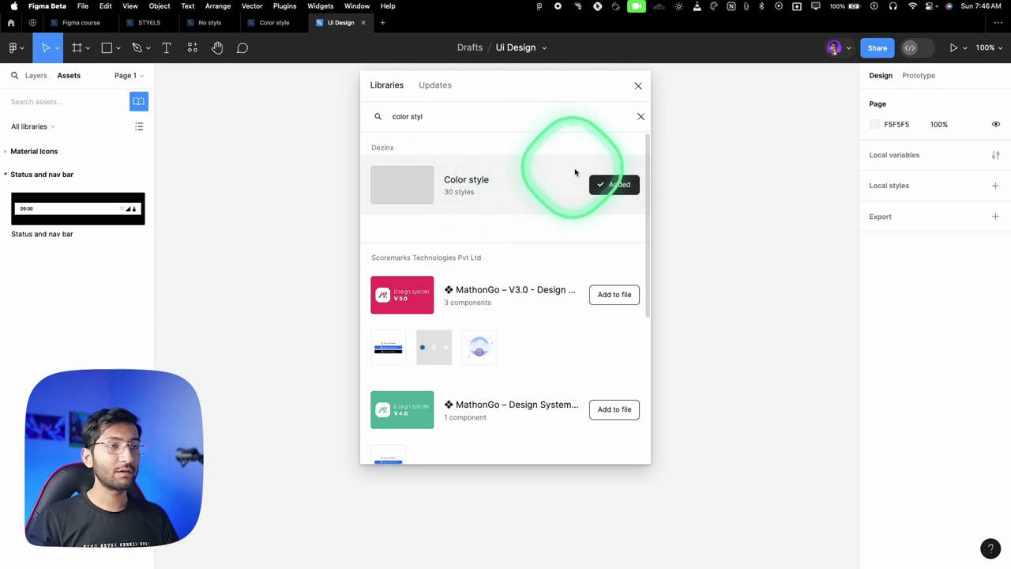
left_click(637, 87)
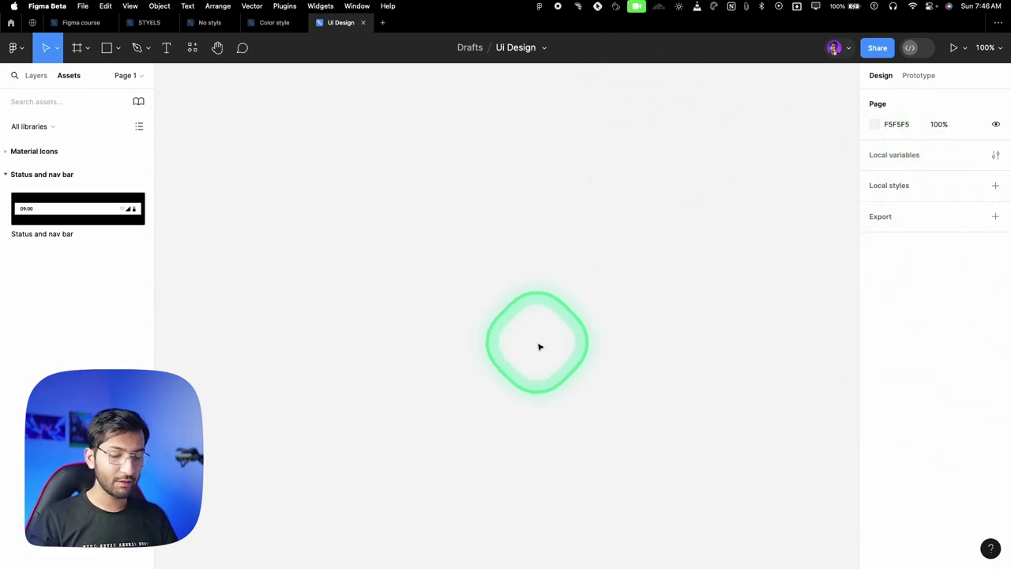
Draw a square of about 114 × 114 on the canvas and apply the Purple-600 library style as its fill.
key("r")
left_click_drag(446, 219, 518, 291)
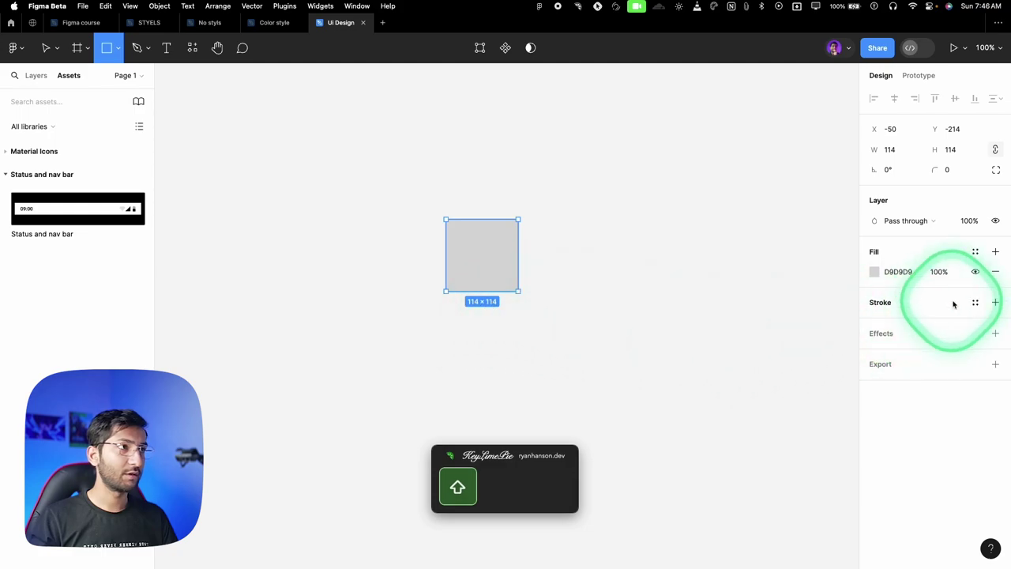
left_click(975, 252)
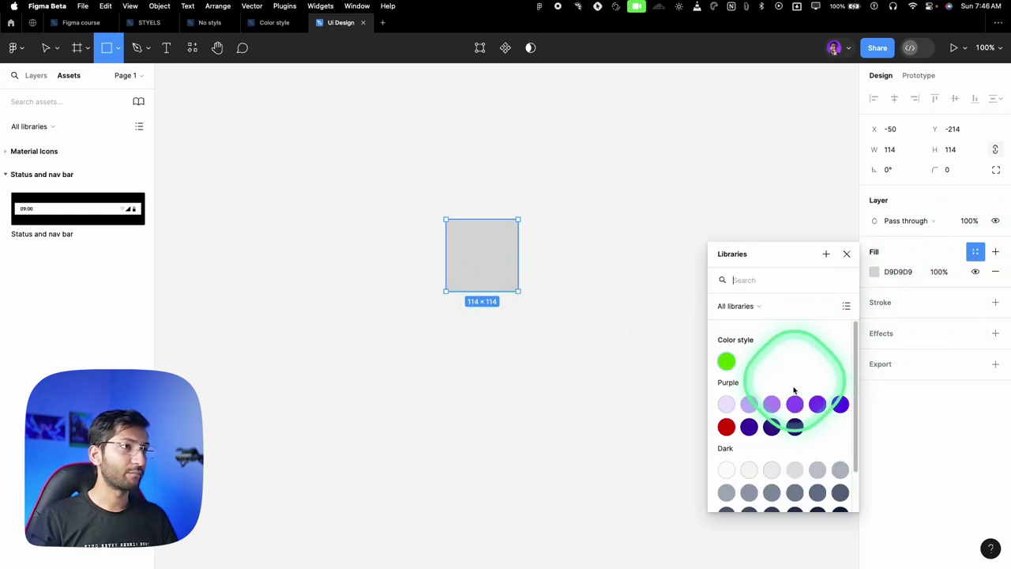
scroll(723, 424, "down", 2)
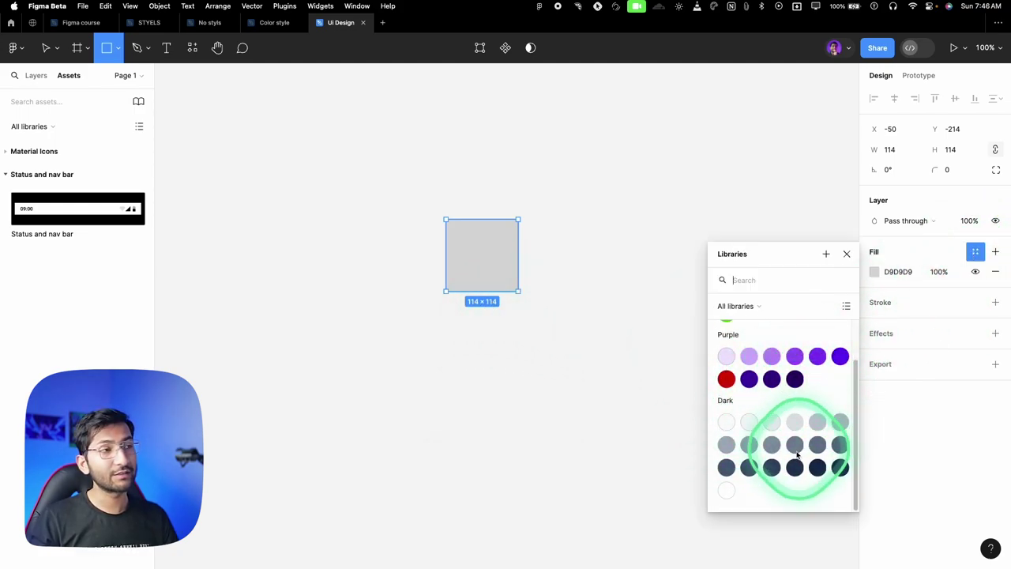
left_click(725, 380)
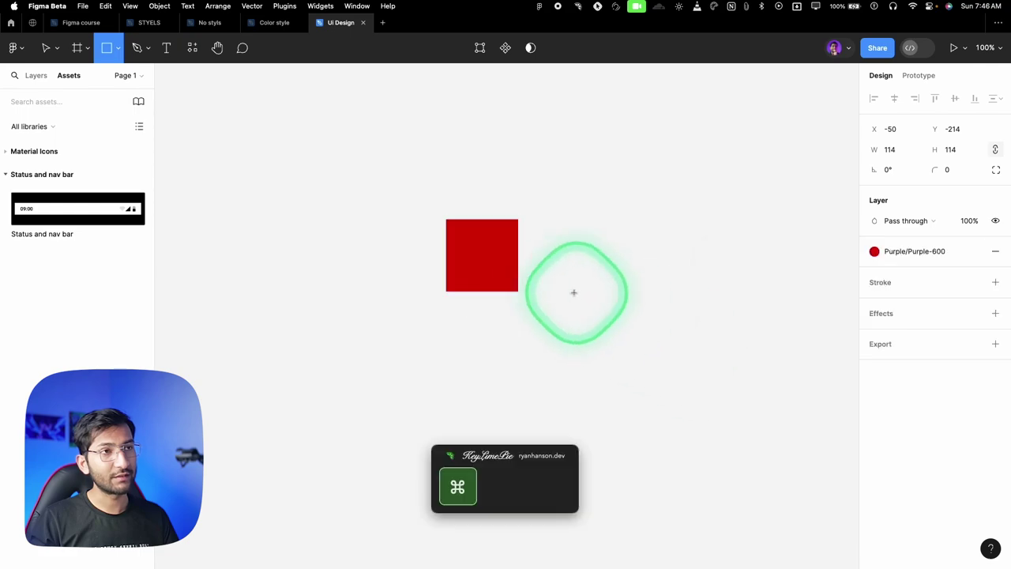
scroll(573, 291, "up", 3)
key("v")
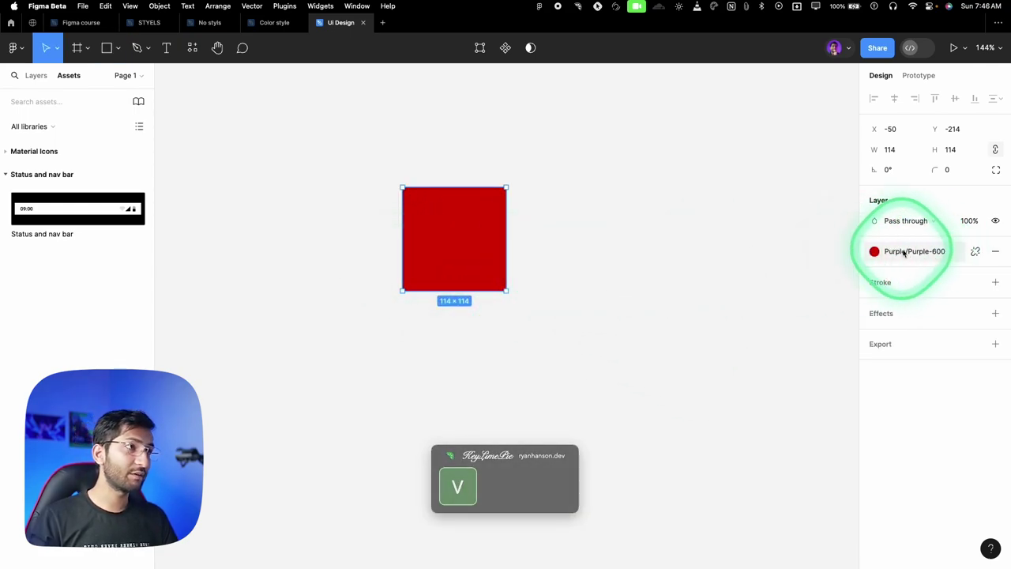
In the Color style file, change the Purple-600 color style to bright green, hex 24FF00.
left_click(269, 22)
scroll(456, 186, "down", 3)
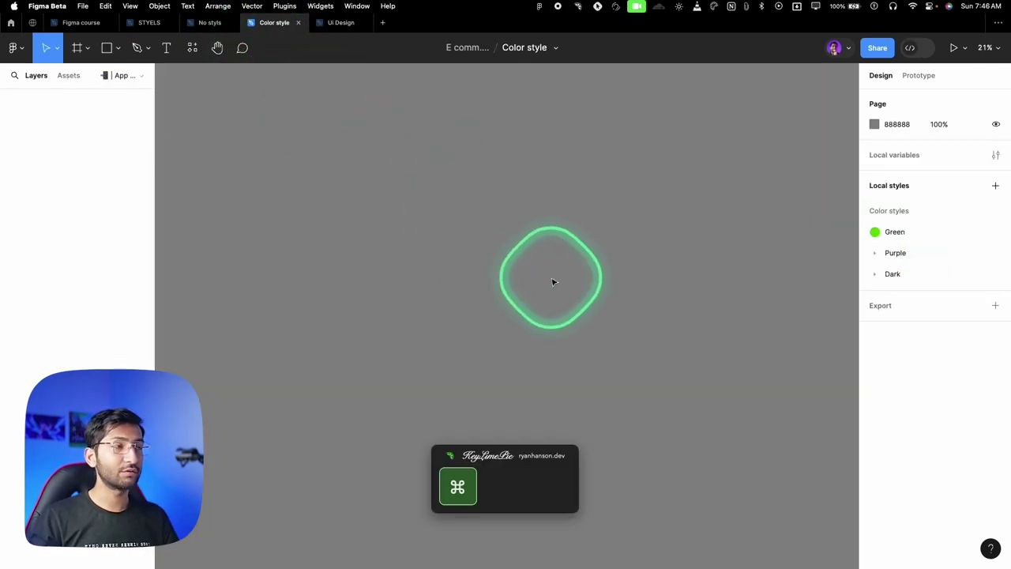
left_click(874, 253)
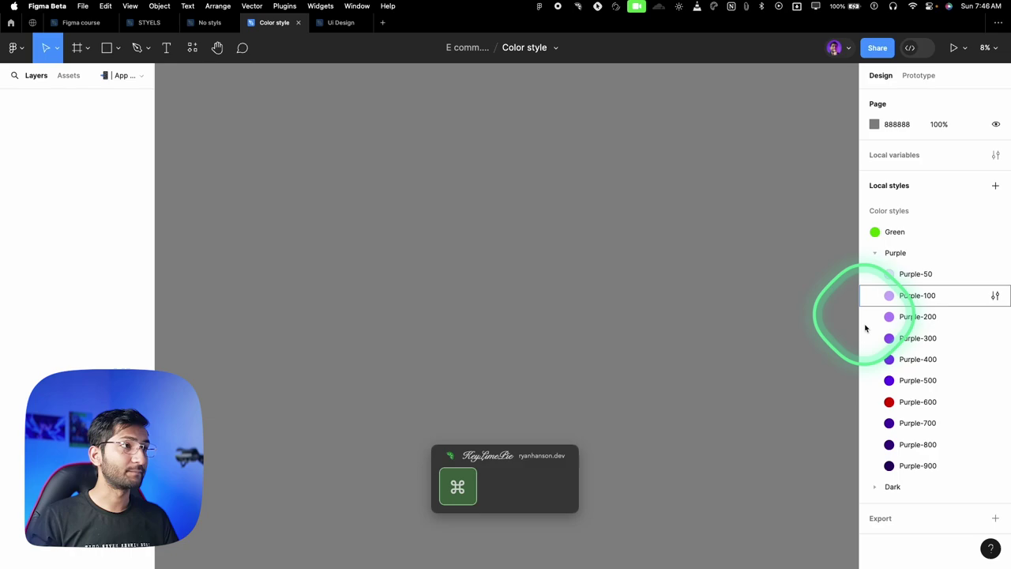
left_click(995, 404)
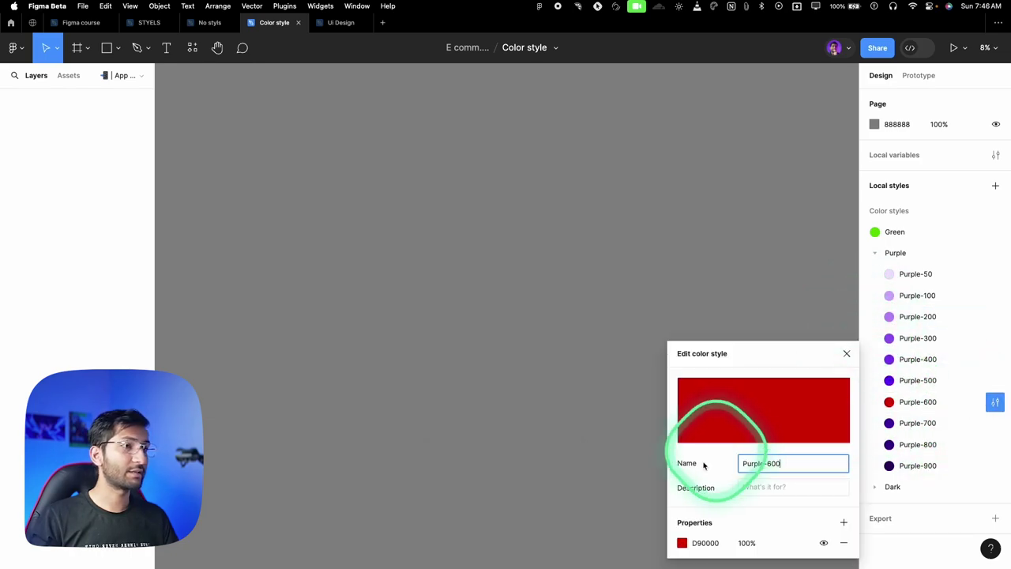
left_click(682, 544)
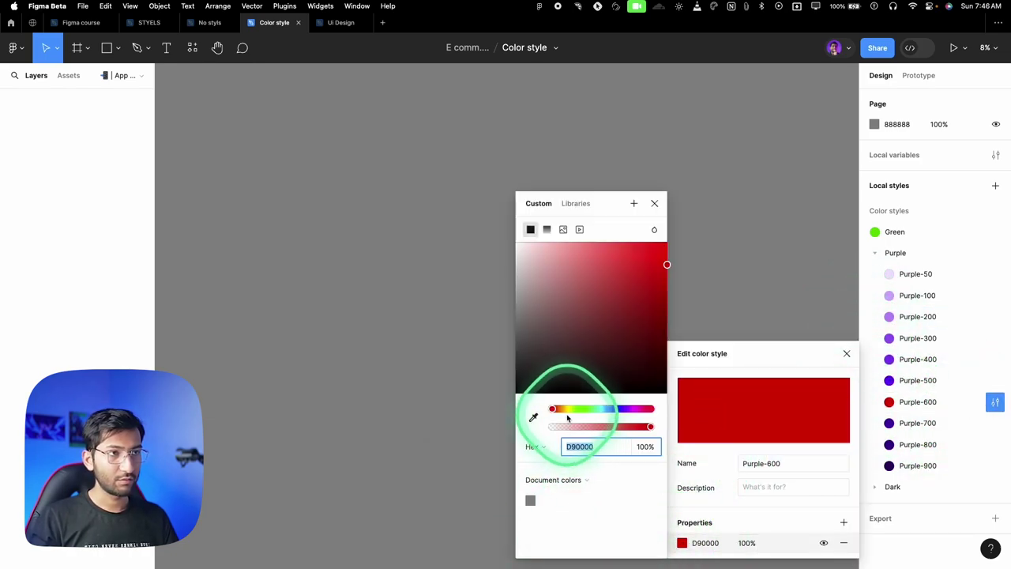
left_click_drag(574, 408, 582, 408)
left_click_drag(609, 340, 676, 242)
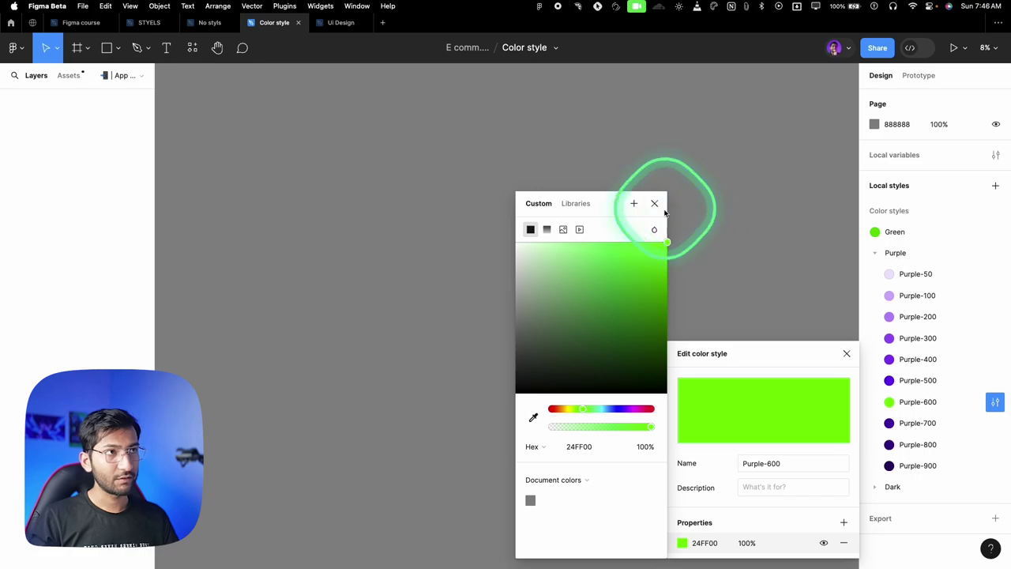
left_click(654, 203)
left_click(846, 353)
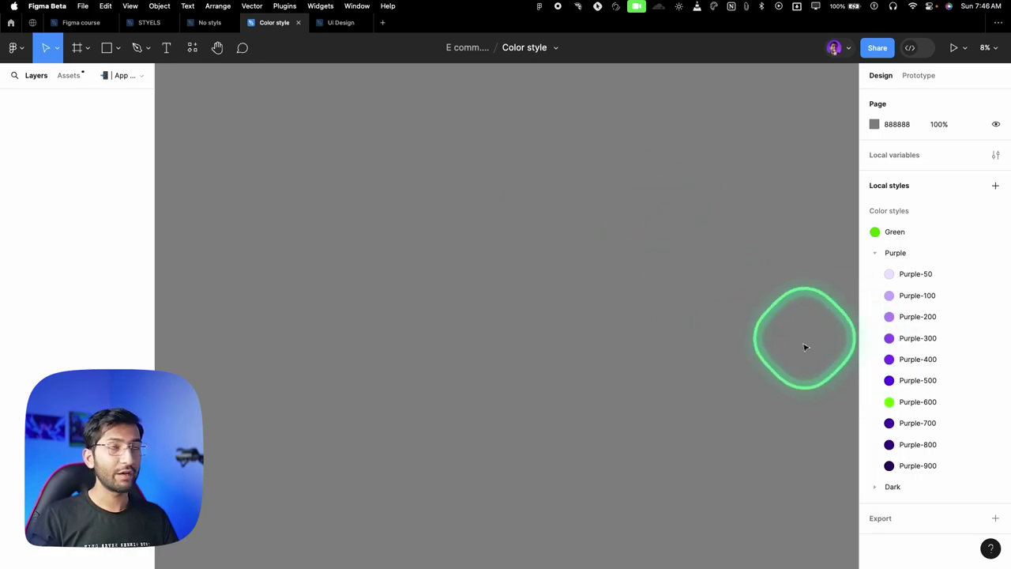
left_click(340, 23)
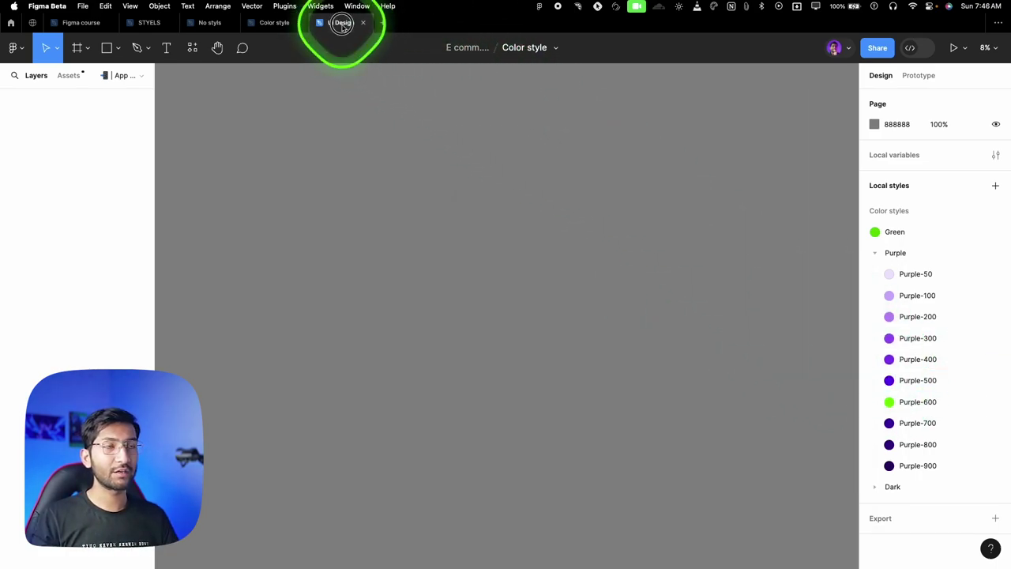
left_click(269, 23)
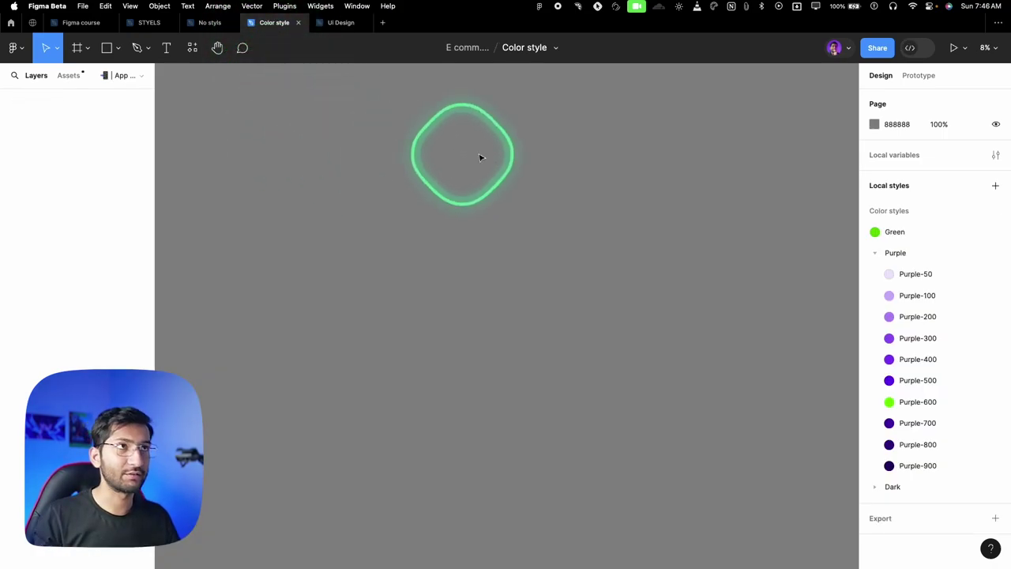
left_click(556, 49)
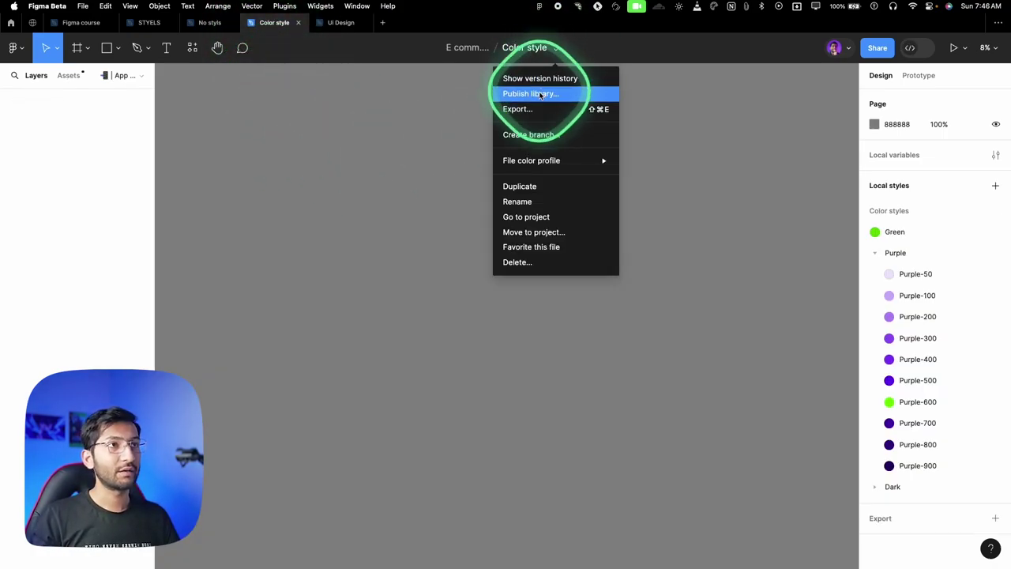
left_click(541, 95)
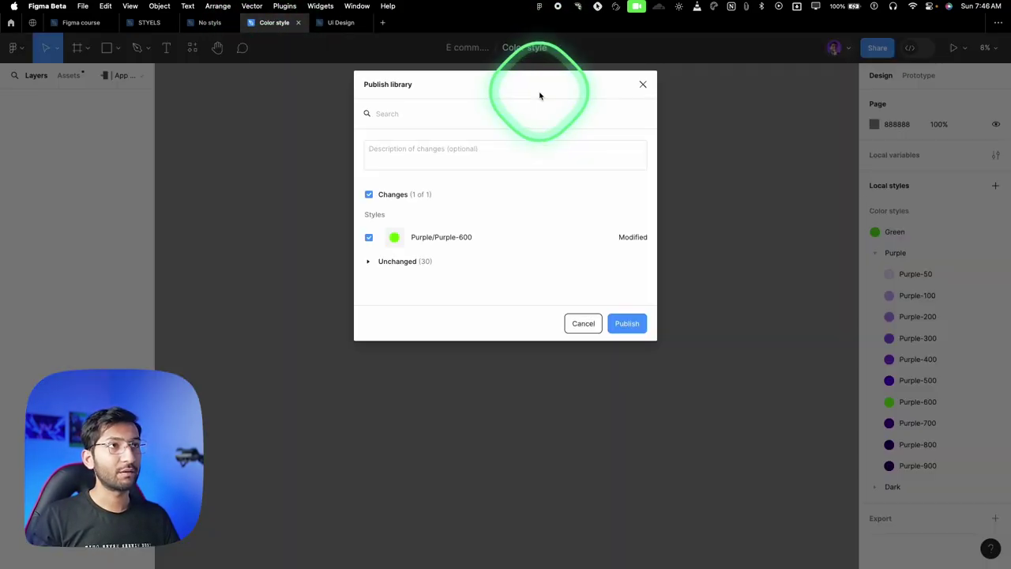
left_click(640, 86)
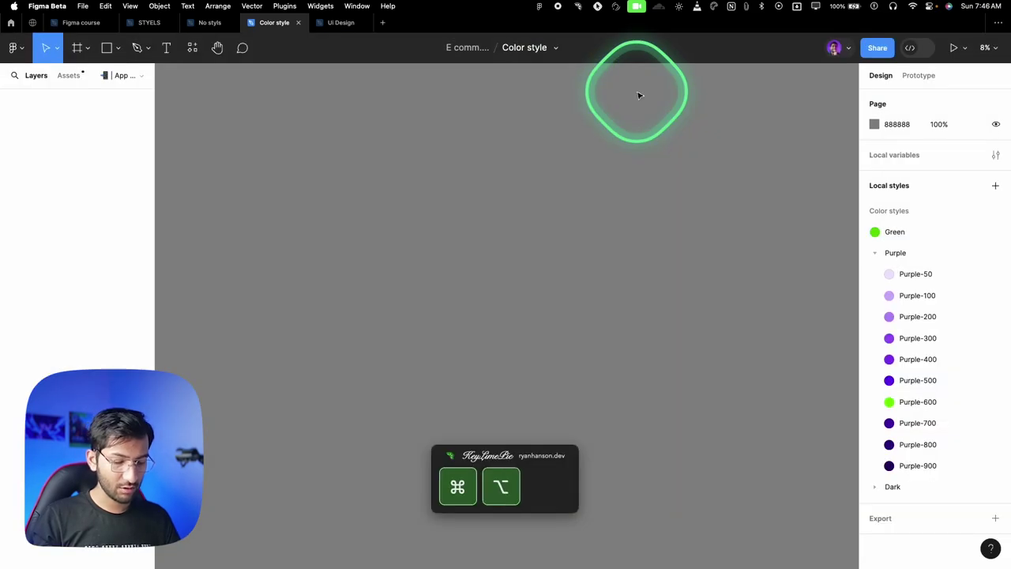
Check the unchanged items in the Color style library and publish the modified Purple-600 style.
key("super+alt+o")
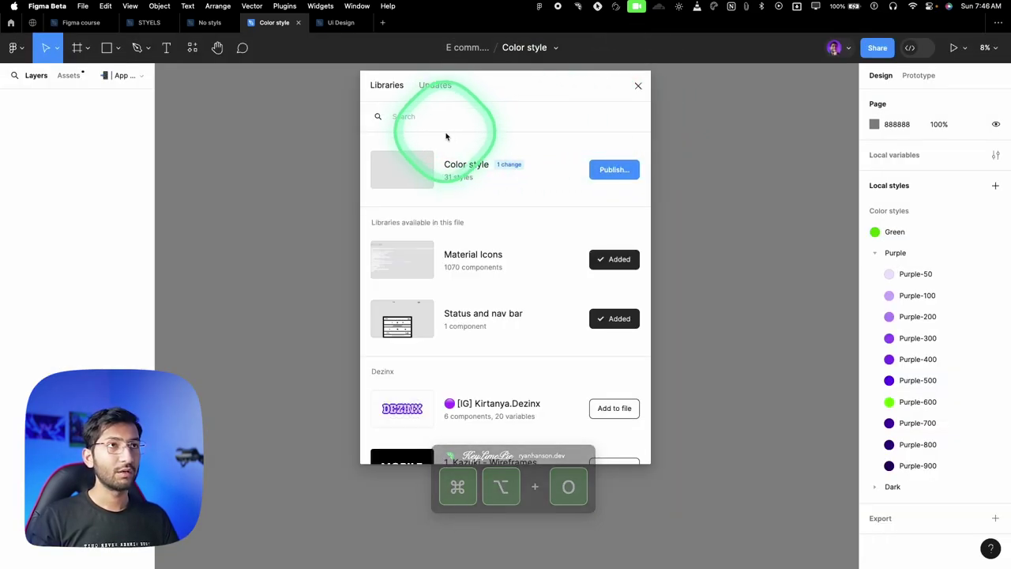
left_click(615, 170)
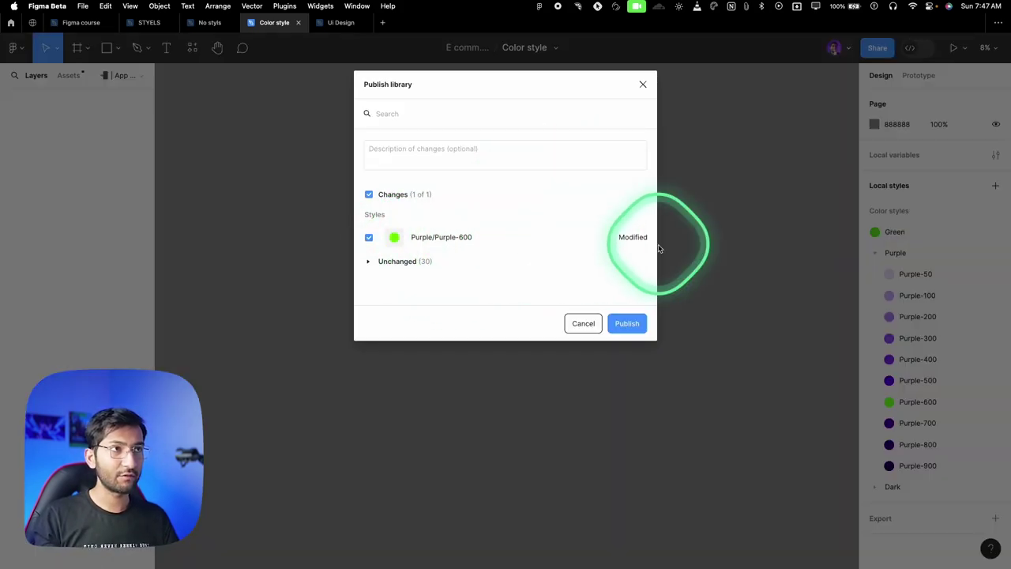
left_click(367, 265)
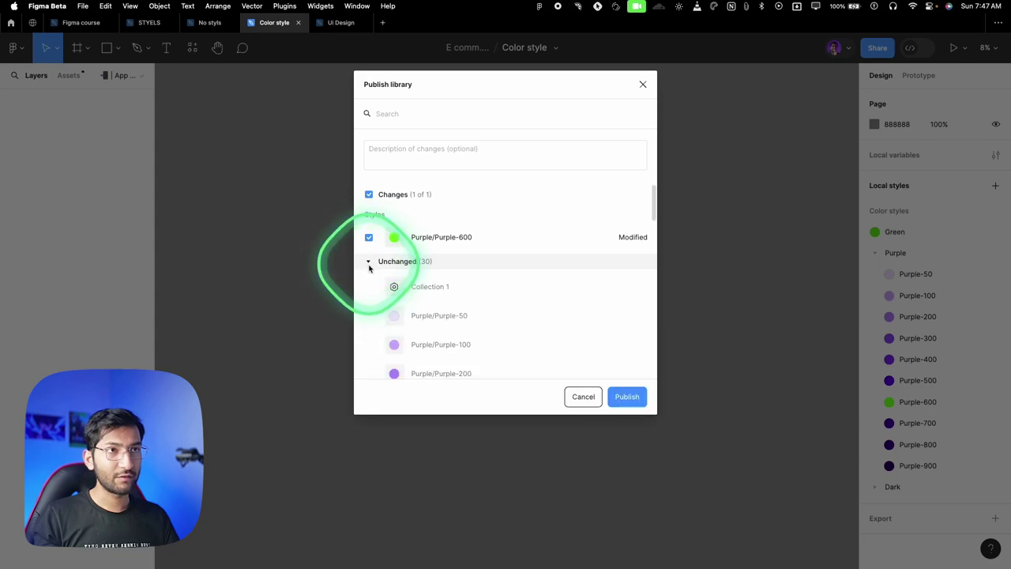
scroll(418, 323, "down", 3)
scroll(417, 322, "up", 2)
scroll(416, 322, "up", 2)
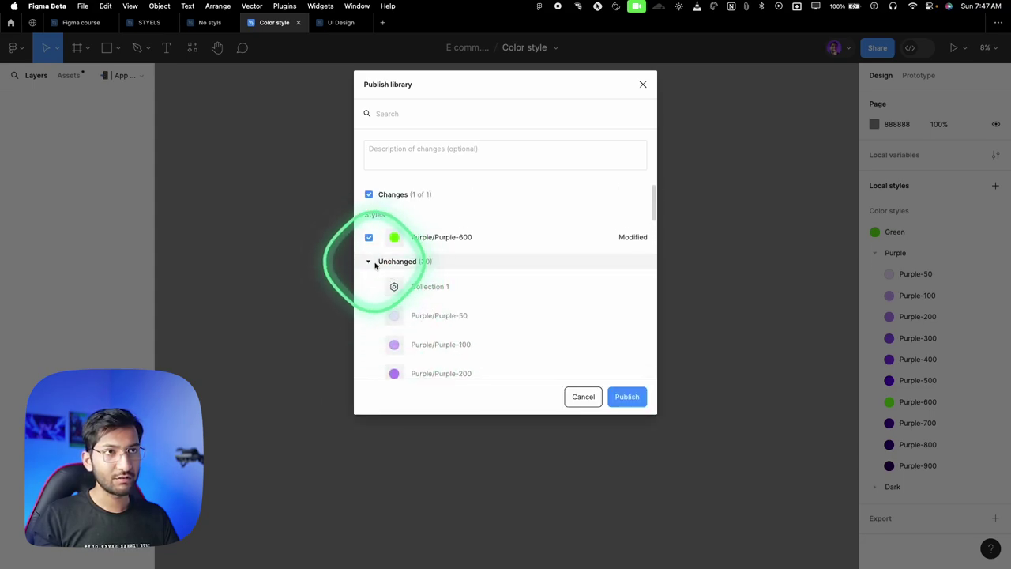
left_click(367, 261)
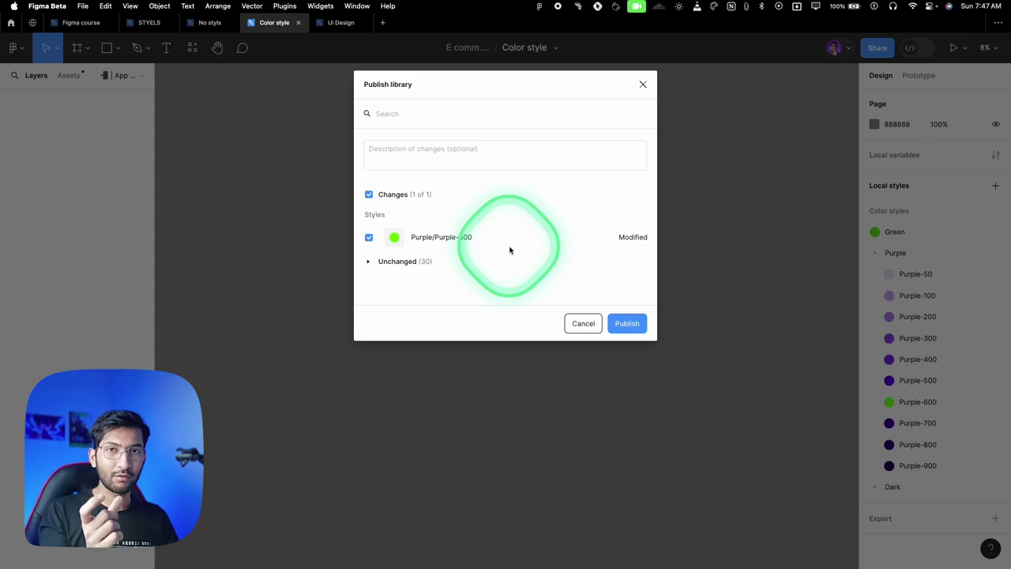
left_click(624, 323)
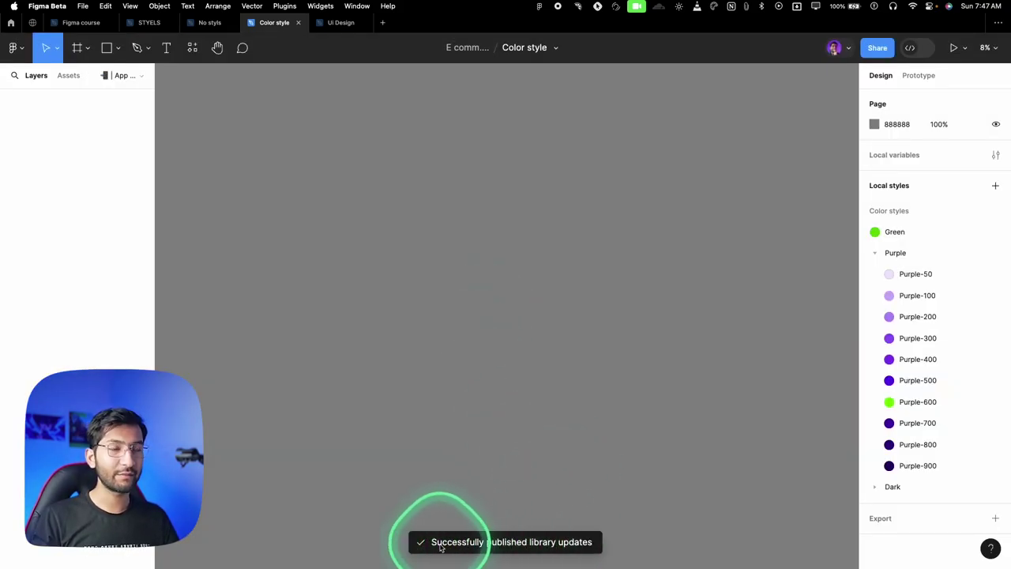
In the Ui Design file, review library updates across all pages, apply all of them, and check the square's updated Purple-600 fill.
left_click(339, 22)
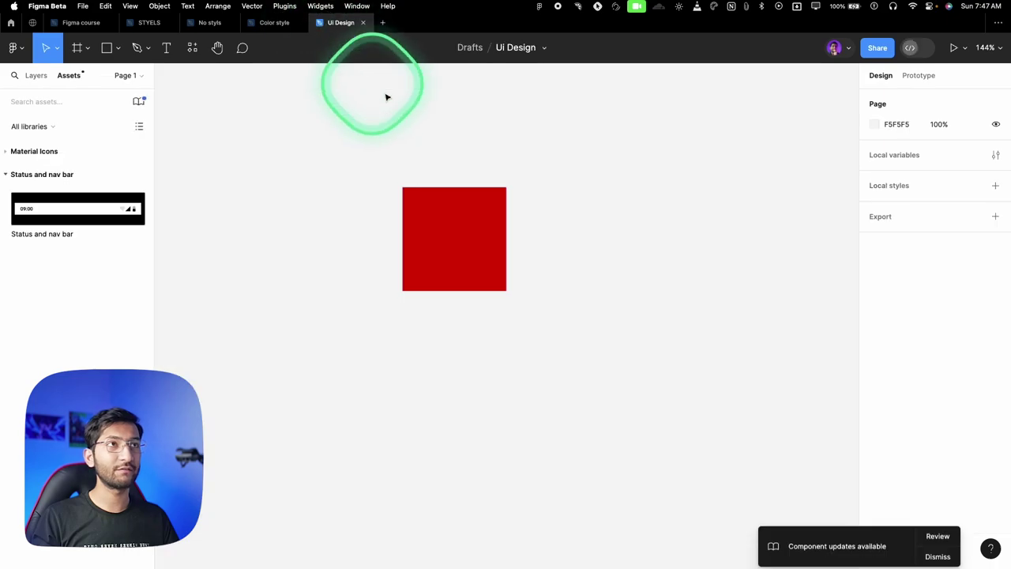
key("ctrl+alt+o")
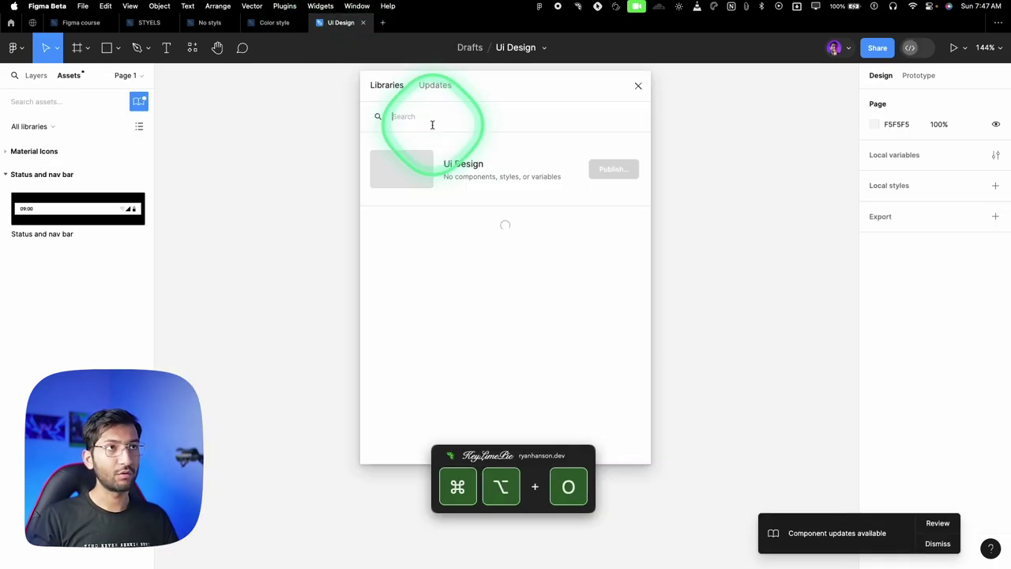
left_click(435, 85)
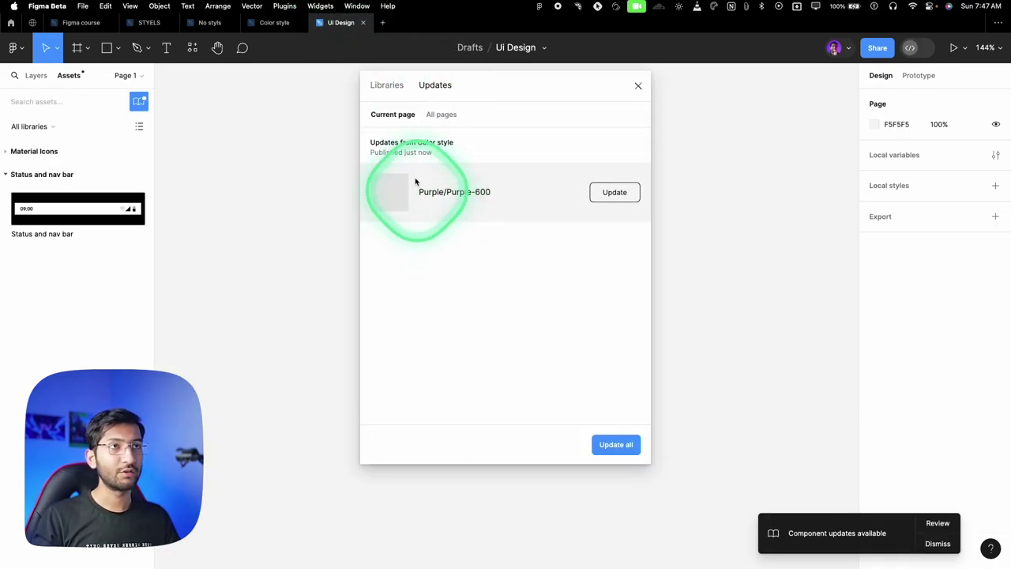
left_click(438, 115)
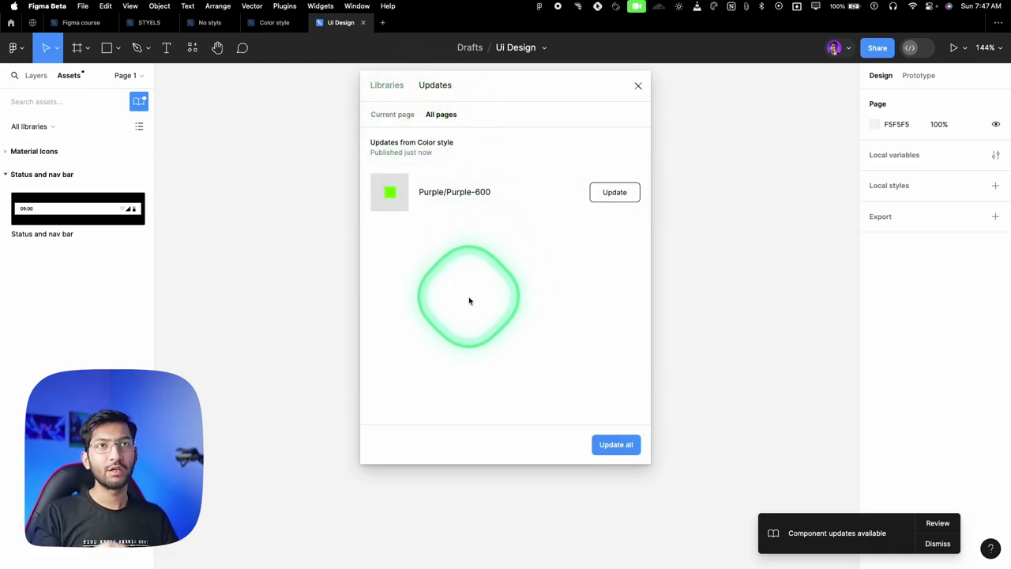
key("alt+1")
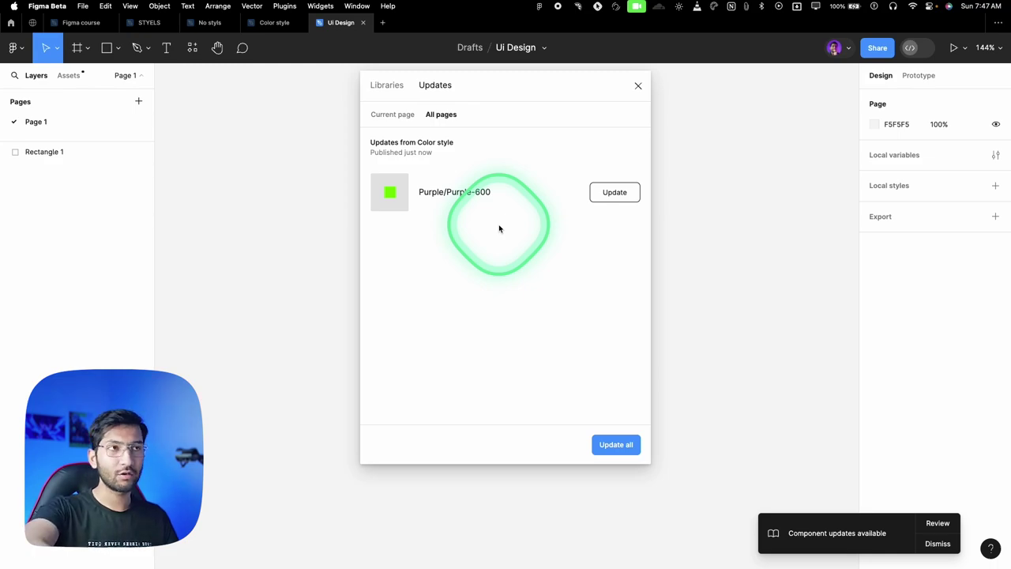
left_click(615, 446)
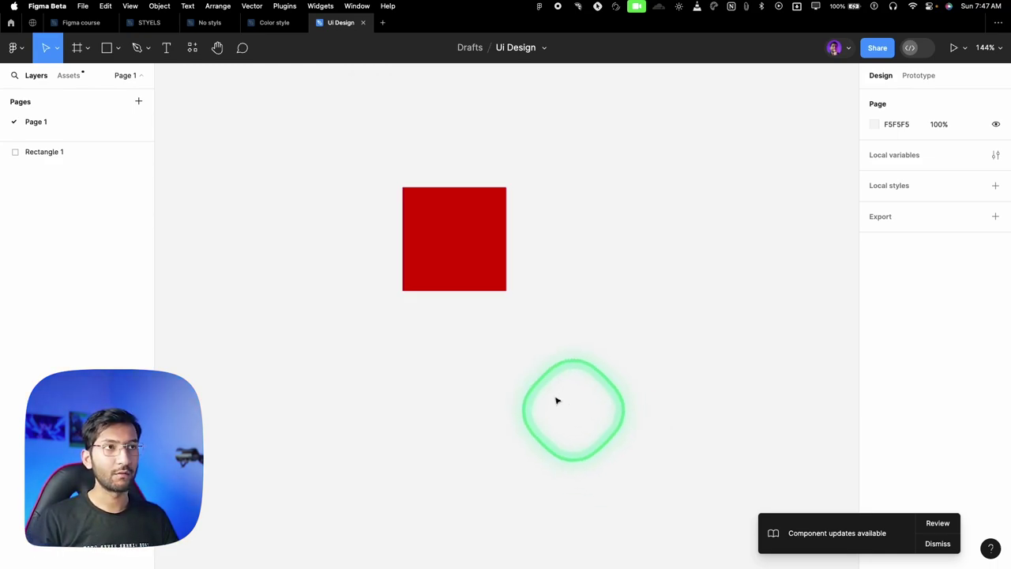
left_click(447, 258)
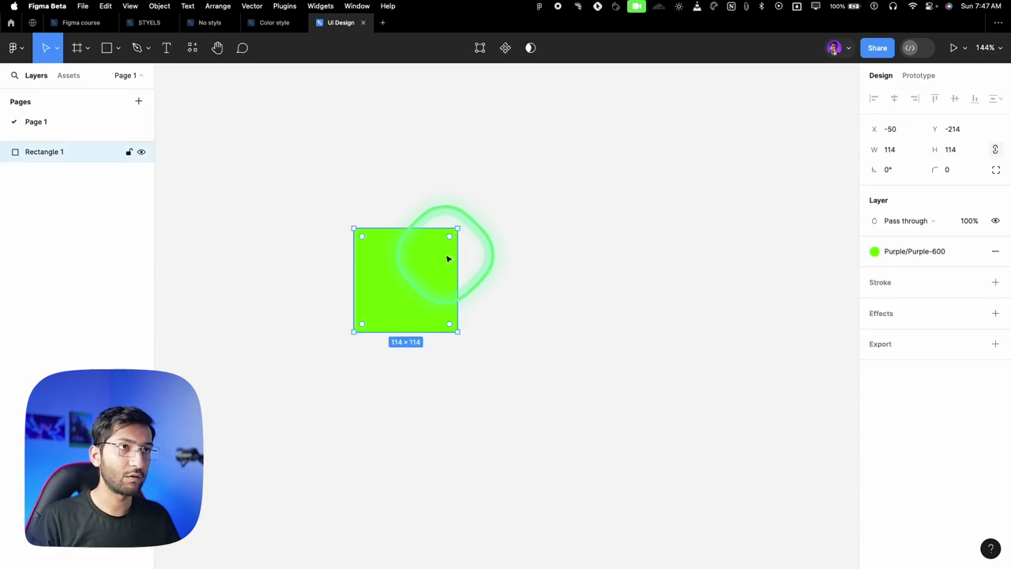
left_click(555, 223)
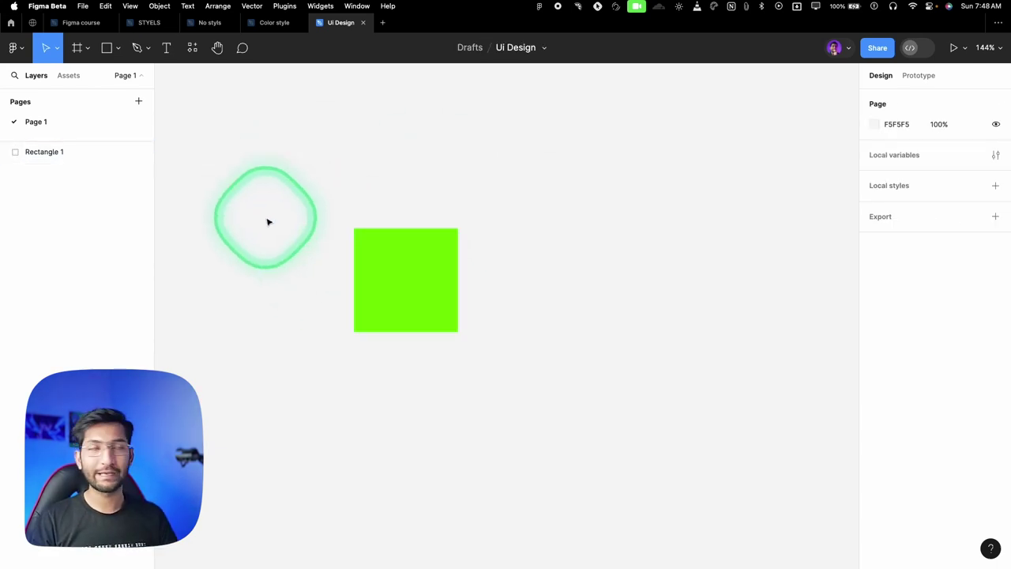
Search Figma Community for "material design icon", restrict the results to files and templates, and open the all-5-themes Material Design Icons file.
left_click(11, 23)
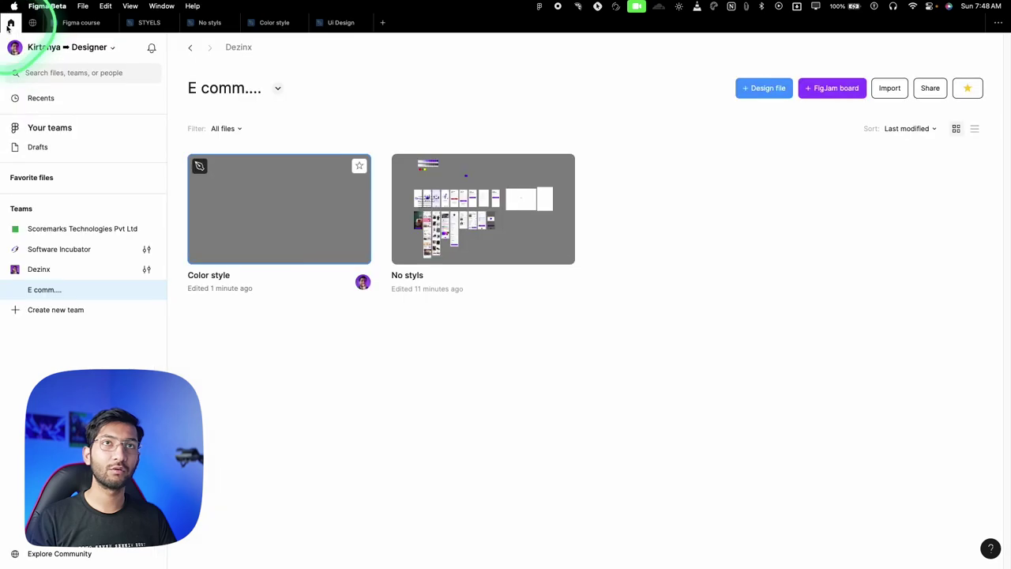
left_click(52, 557)
left_click(508, 188)
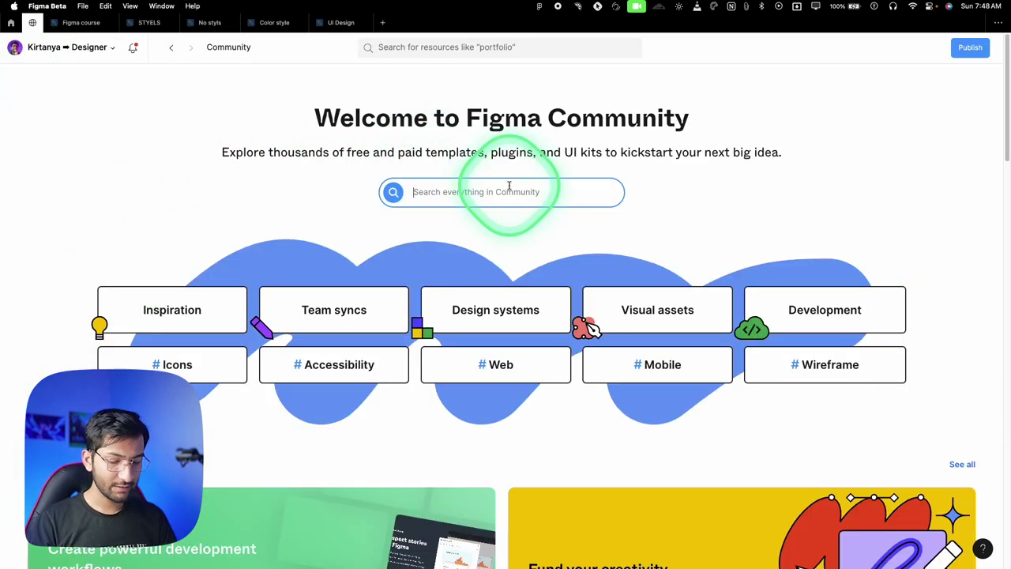
type("m")
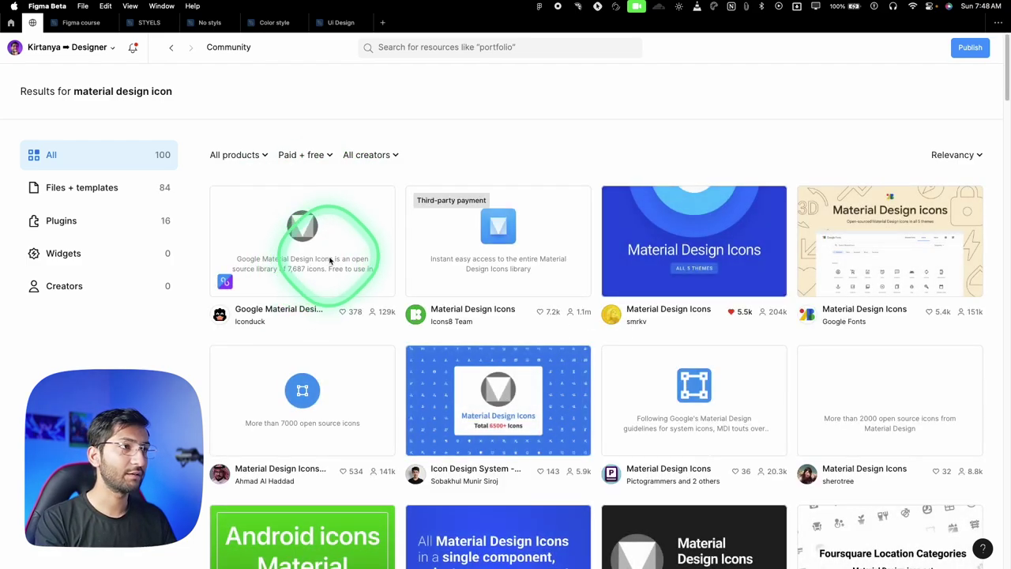
left_click(85, 187)
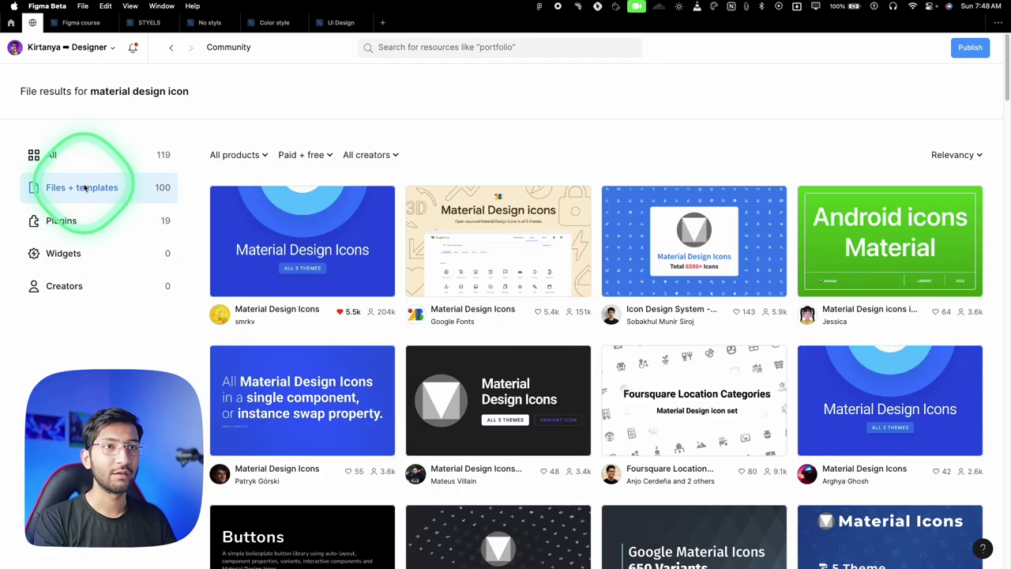
left_click(294, 259)
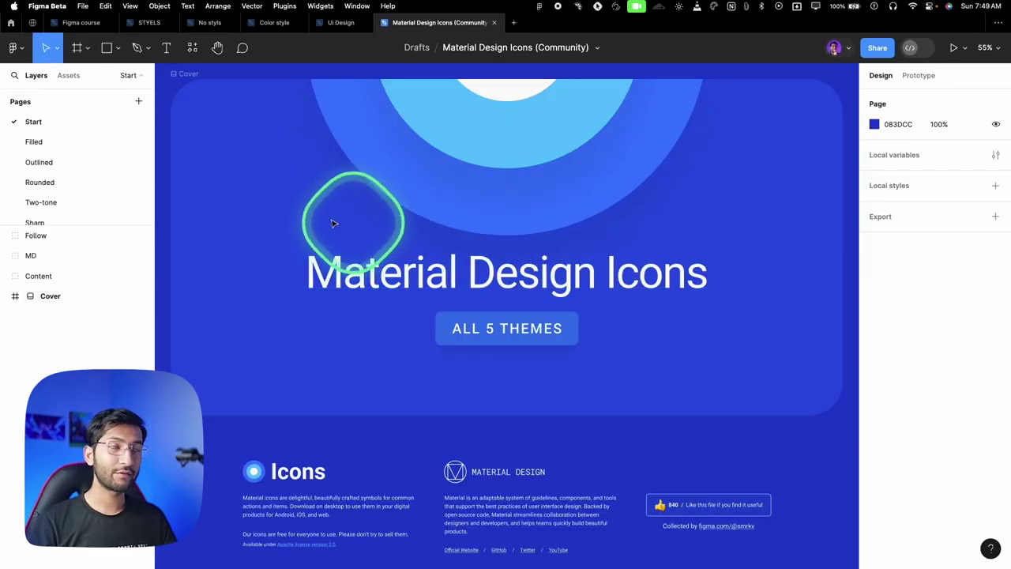
Open the Filled page of the Material Design Icons file and examine its Action icons.
left_click(135, 76)
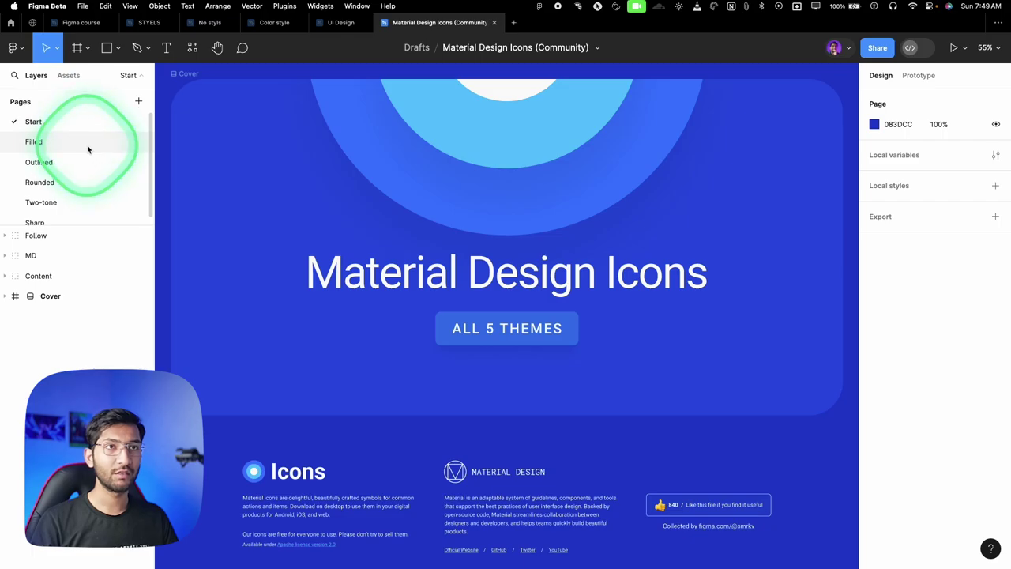
left_click(88, 147)
scroll(222, 264, "up", 8)
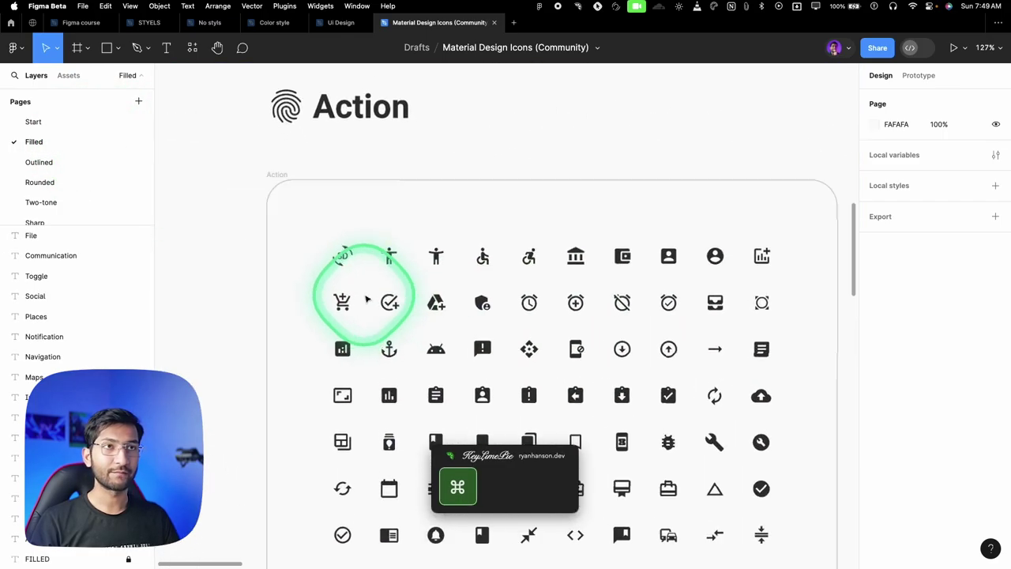
scroll(367, 298, "up", 2)
scroll(323, 261, "down", 8)
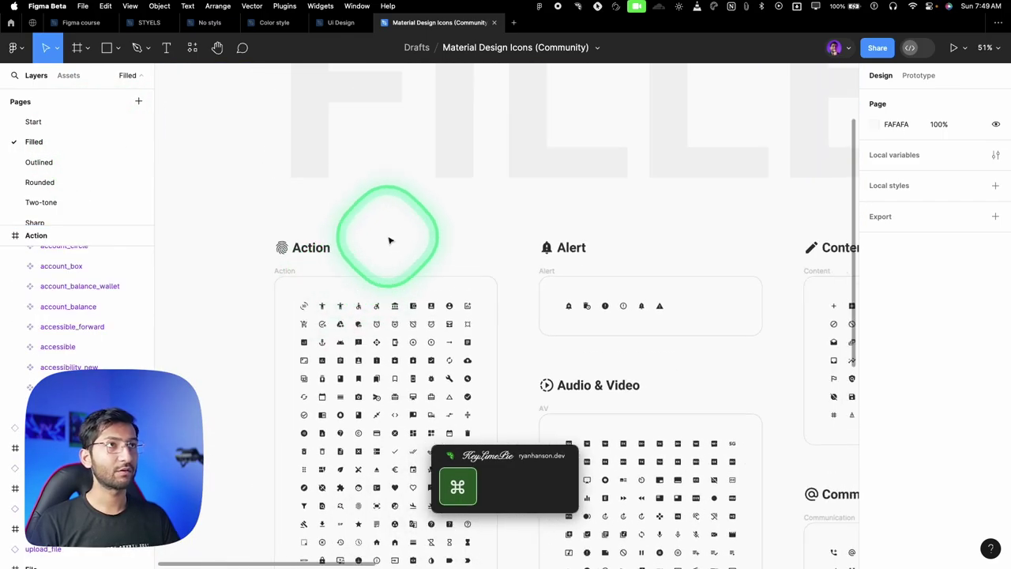
left_click(591, 48)
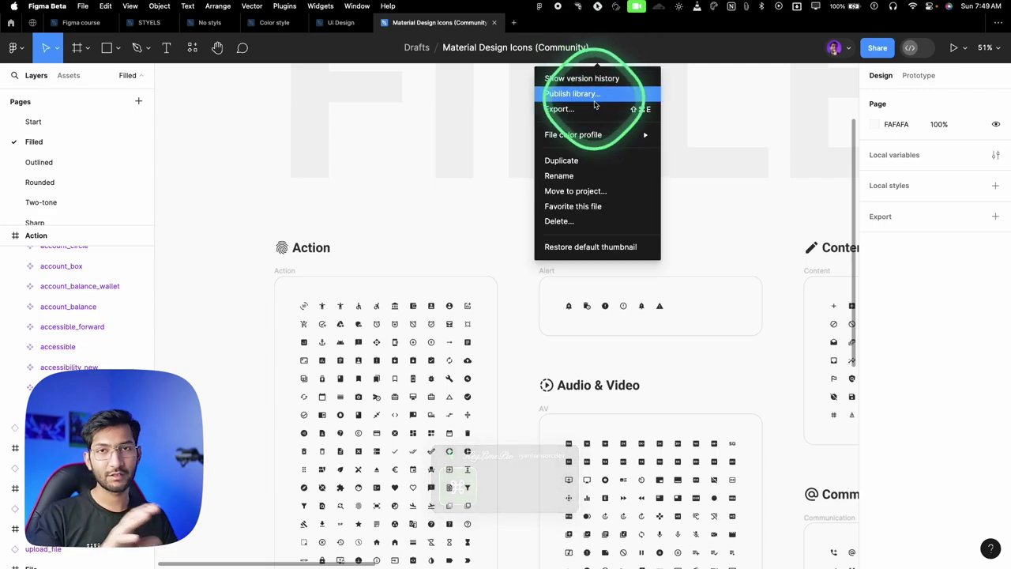
left_click(577, 190)
left_click(579, 125)
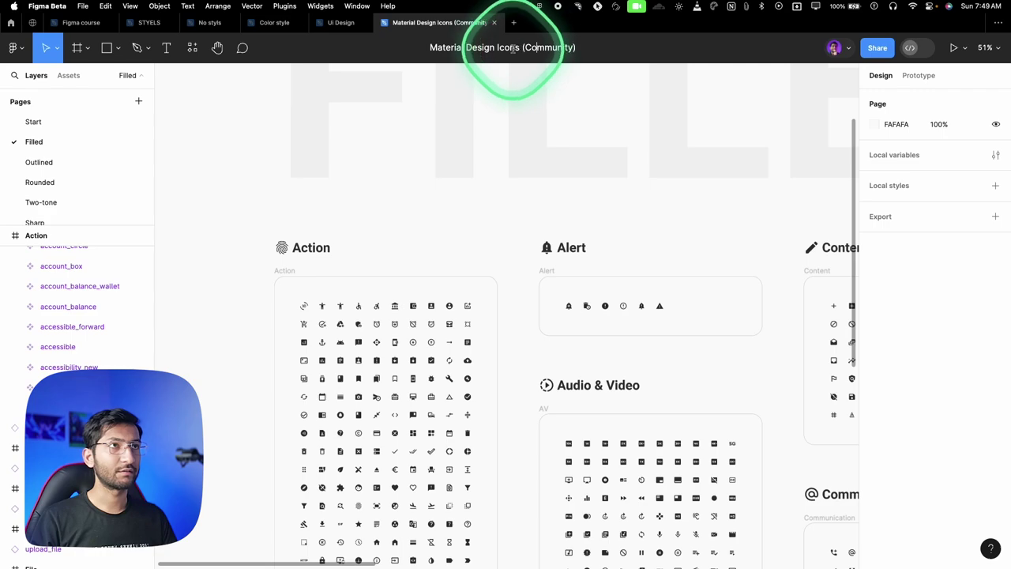
Rename the file to Material Design Icons by removing the "(Community)" suffix.
left_click_drag(521, 48, 627, 47)
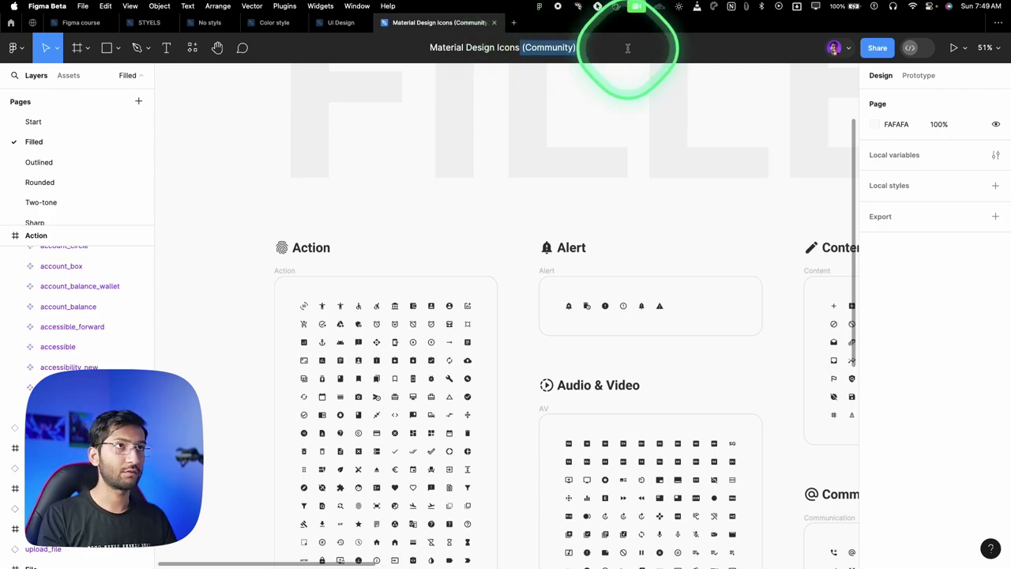
key("BackSpace")
key("Return")
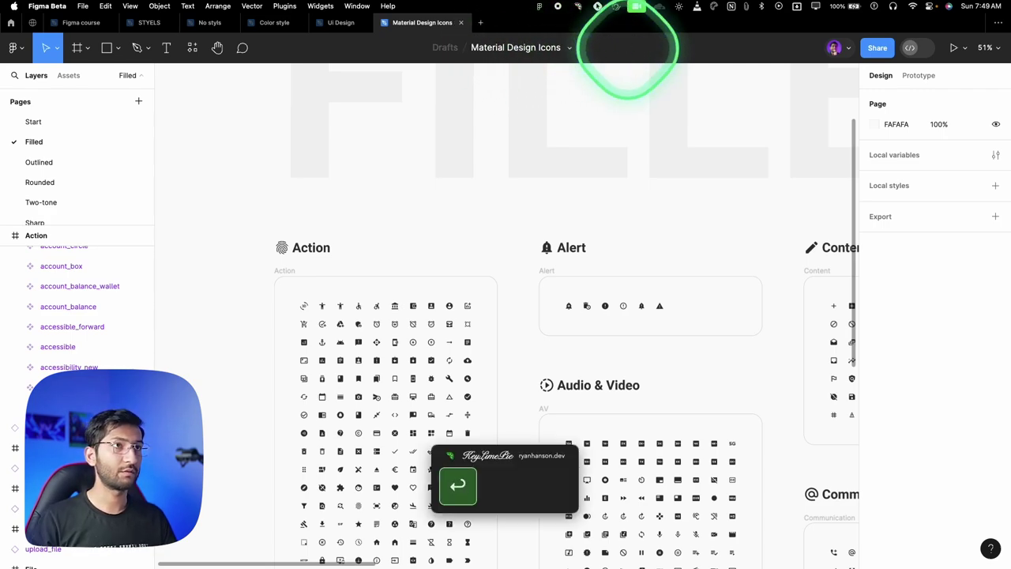
Move the Material Design Icons file from Drafts into the Dezinx team's E comm.... project.
left_click(567, 49)
left_click(570, 192)
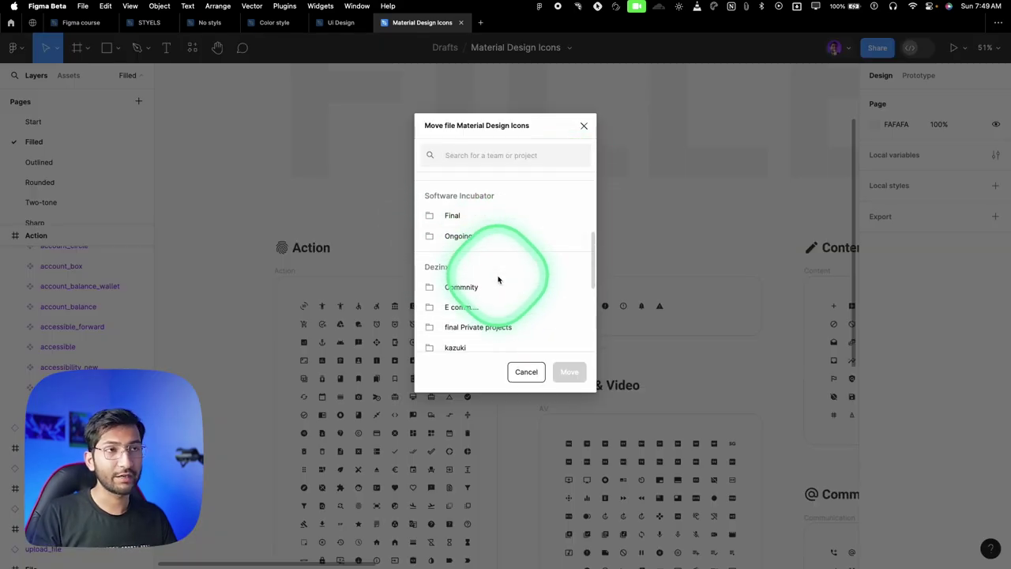
left_click(472, 308)
left_click(569, 372)
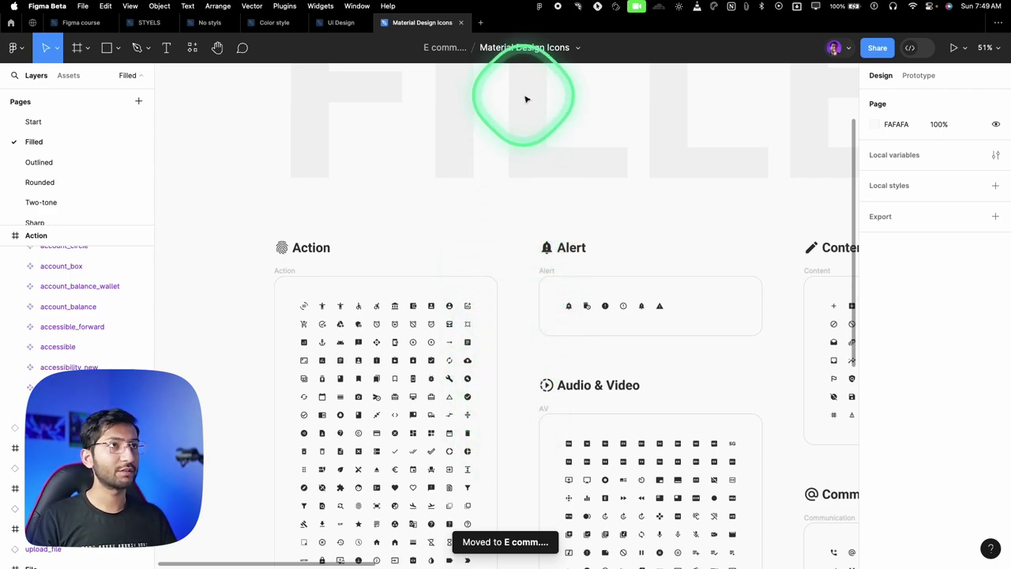
Review the icon components offered for publishing as a library from Material Design Icons, and cancel without publishing.
left_click(576, 48)
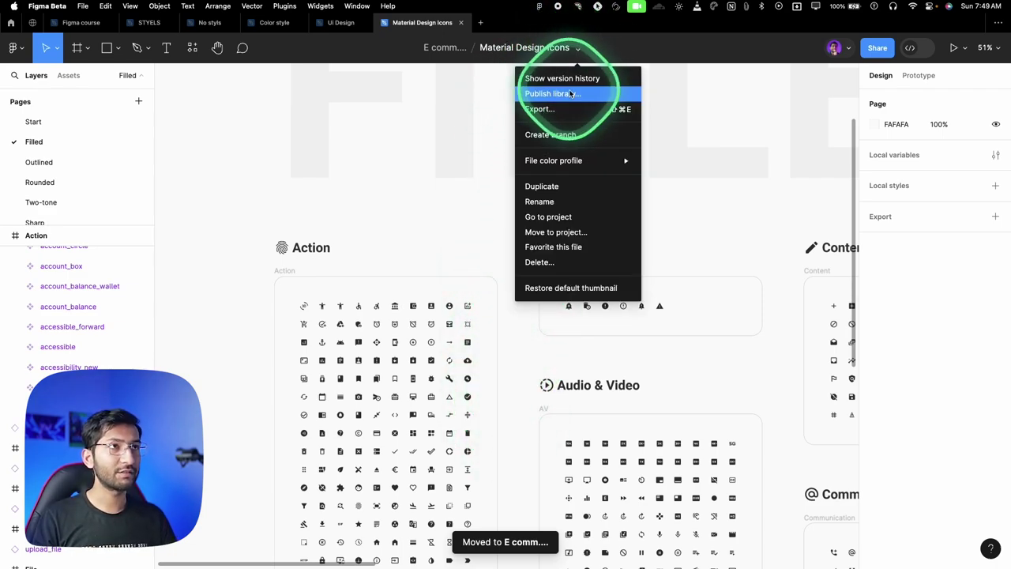
left_click(553, 93)
scroll(600, 371, "down", 2)
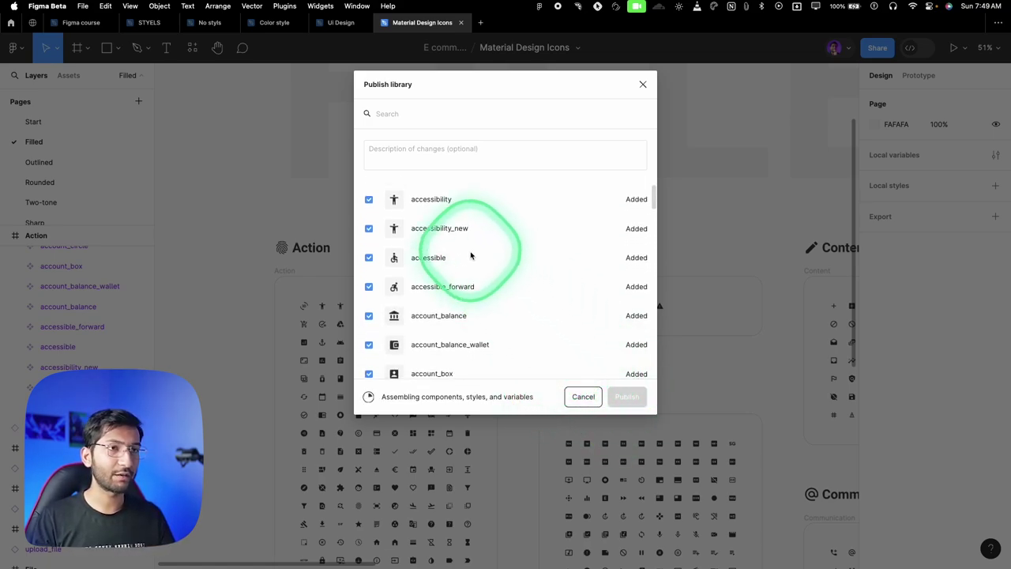
left_click(583, 399)
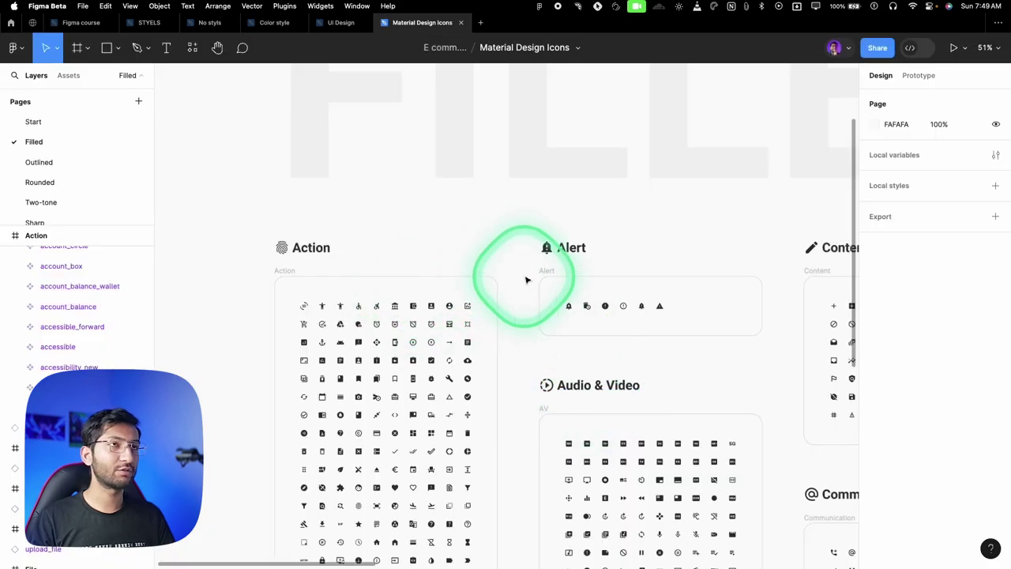
scroll(487, 253, "down", 5)
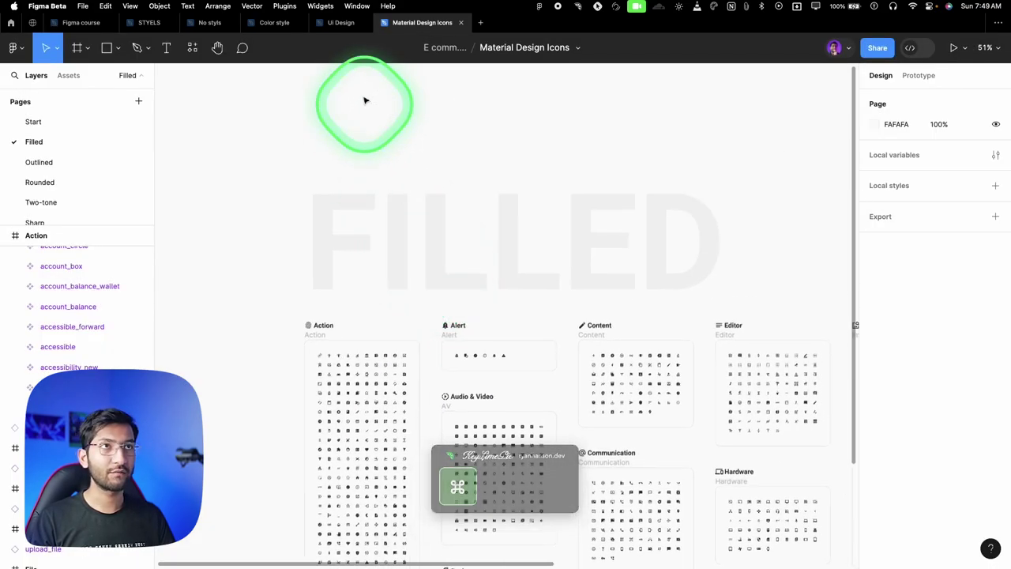
In the Ui Design file, check which libraries are available, including the already added Material Icons library.
left_click(340, 22)
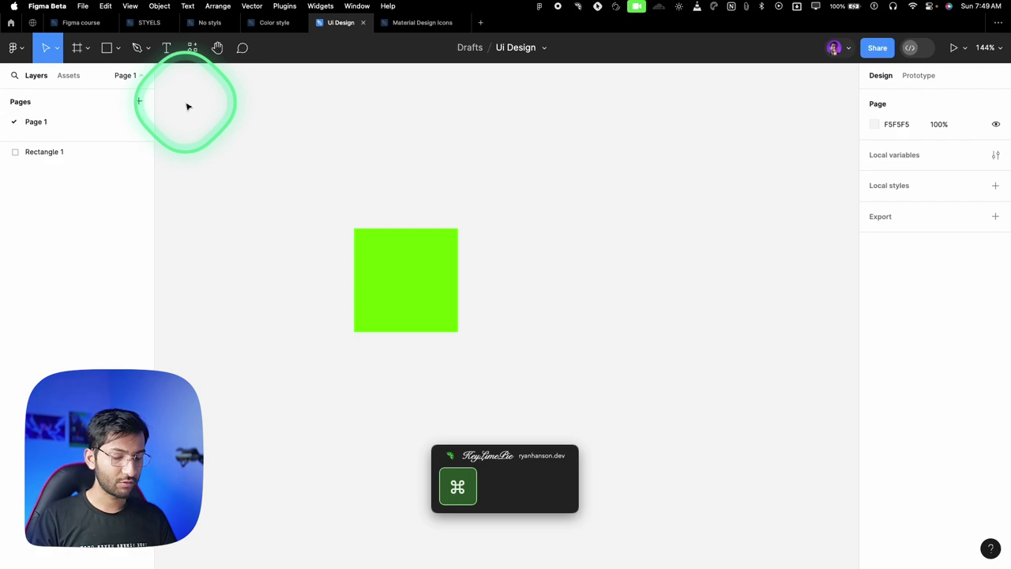
key("ctrl+alt+o")
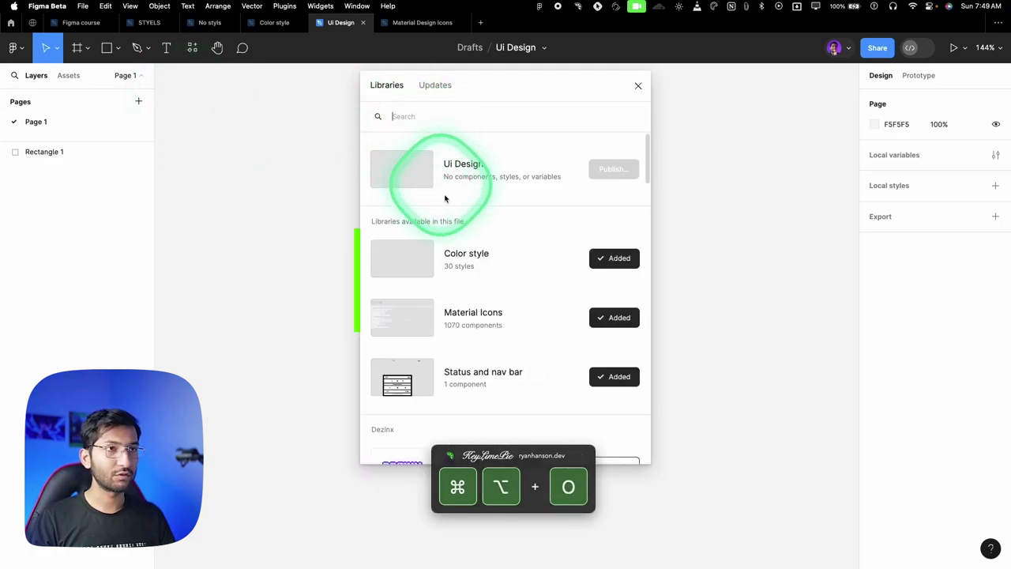
scroll(481, 300, "down", 2)
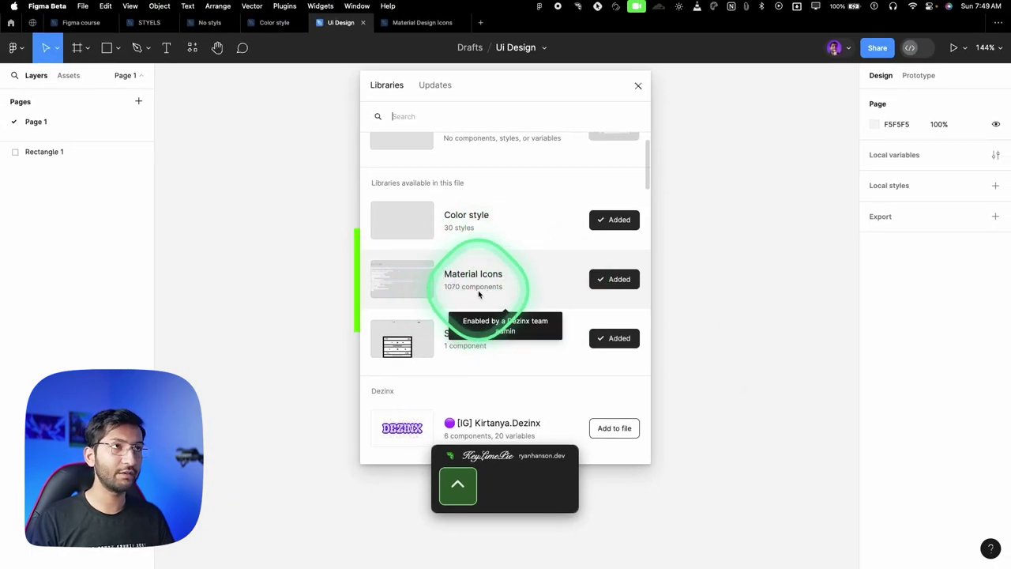
left_click(638, 85)
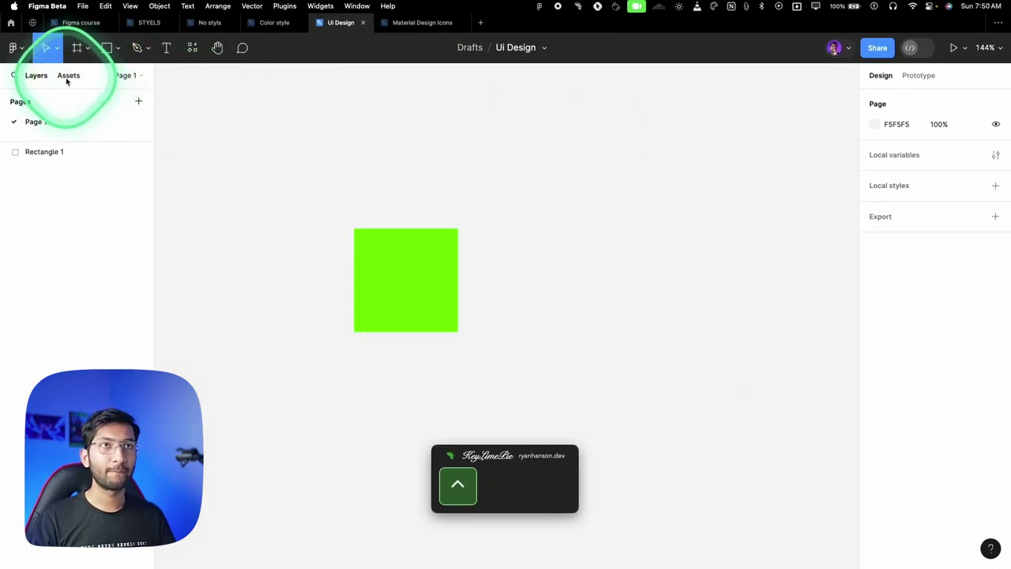
Open the component resources in the Ui Design file and show only the Material Icons library.
left_click(67, 79)
left_click(224, 153)
key("shift+i")
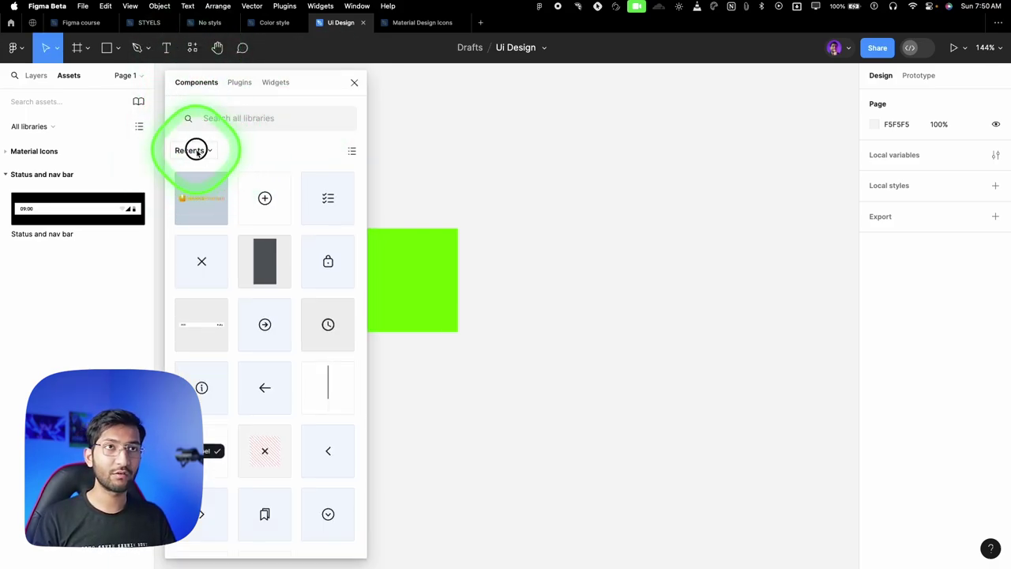
left_click(196, 150)
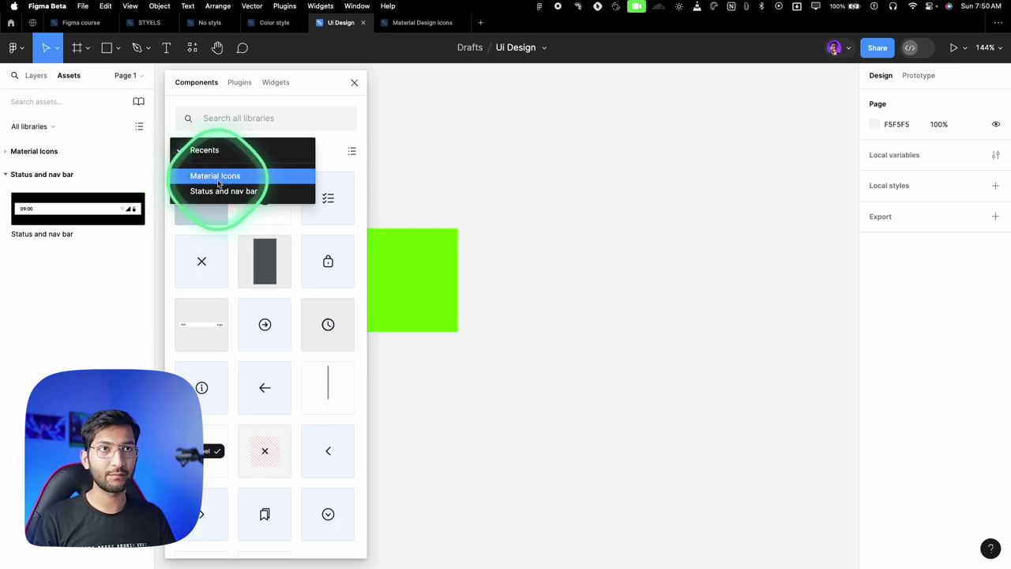
left_click(219, 176)
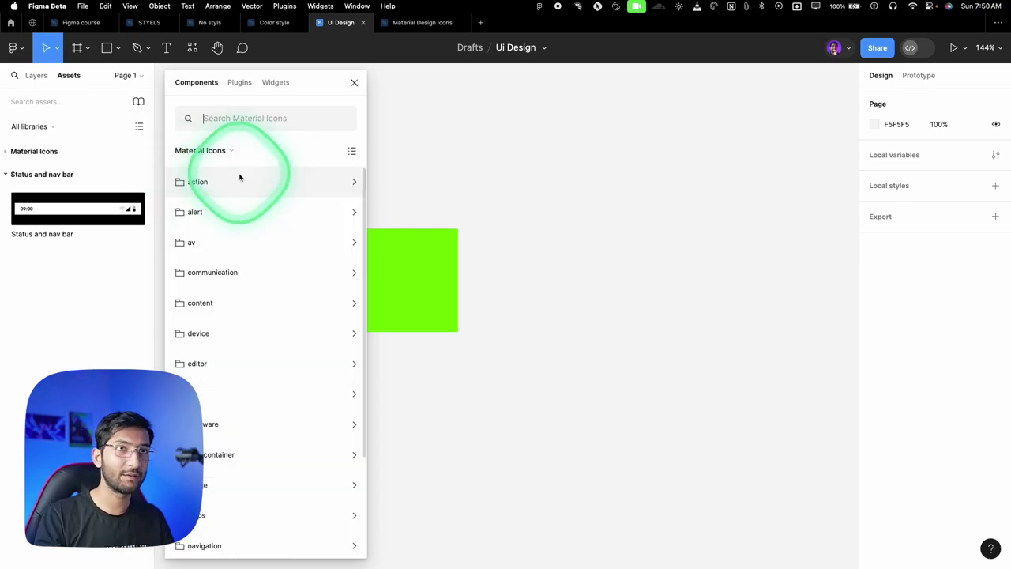
Find the "search" icon in the Material Icons library and place it on the canvas beside the green rectangle.
left_click(215, 119)
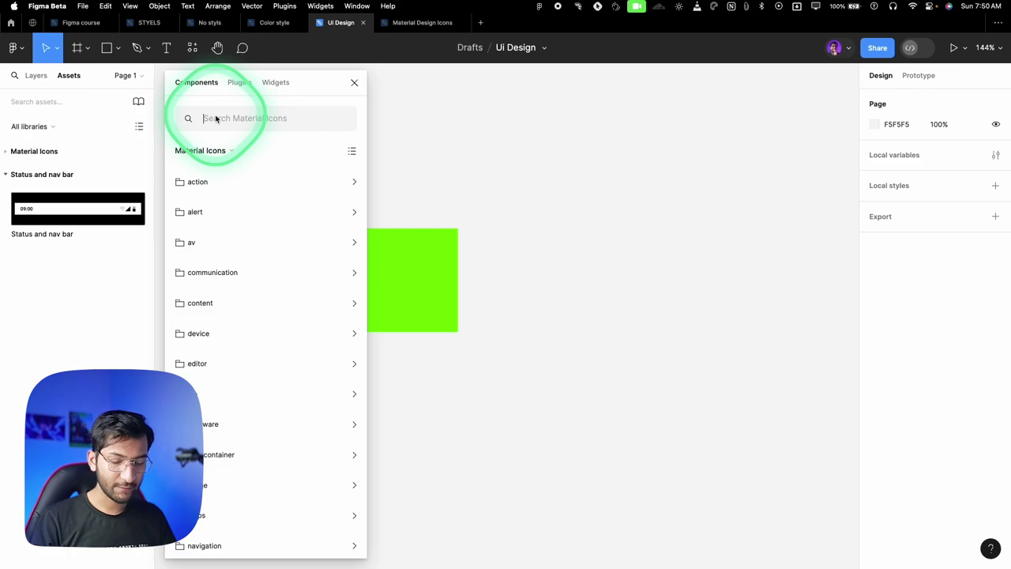
type("search")
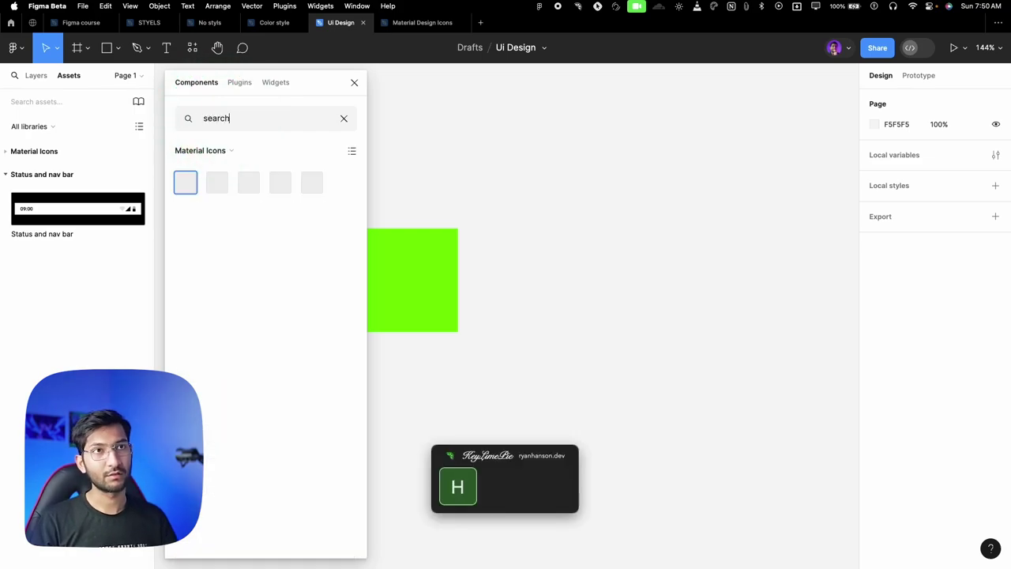
left_click_drag(184, 180, 247, 220)
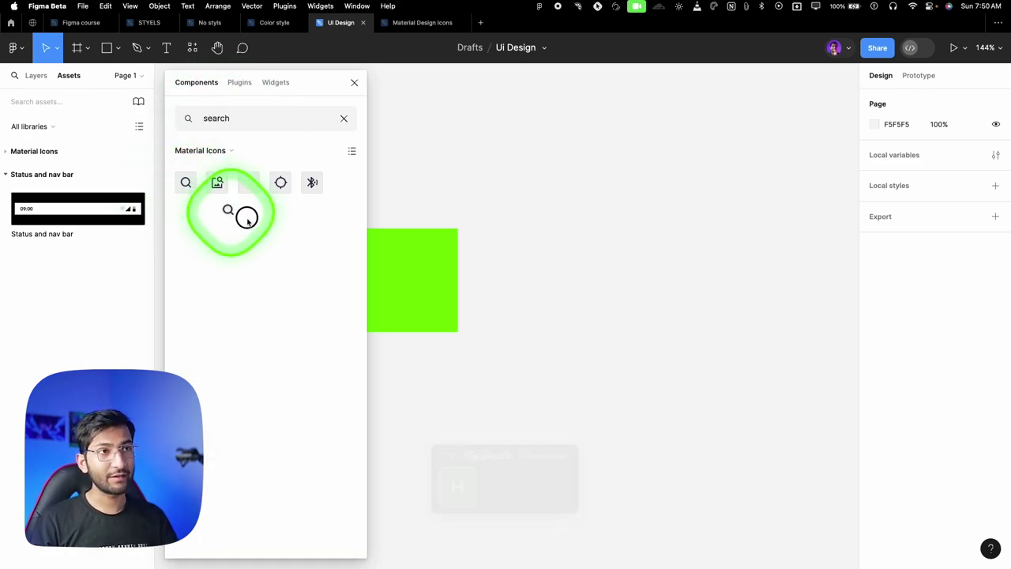
left_click_drag(534, 323, 555, 293)
scroll(548, 261, "up", 8)
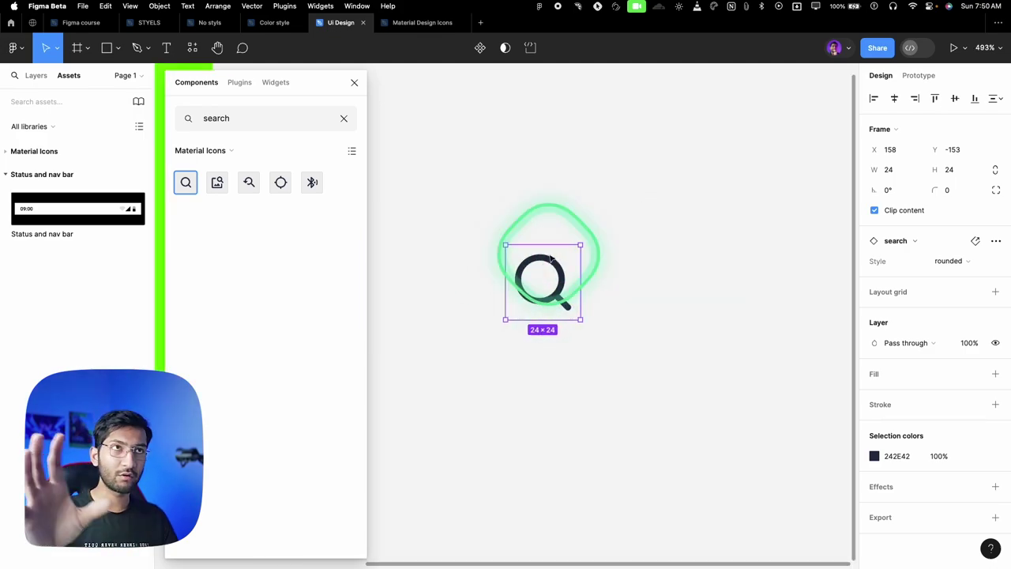
In the Material Design Icons file, draw a frame about 110 × 110 beside the Action icon set on the Filled page.
left_click(387, 23)
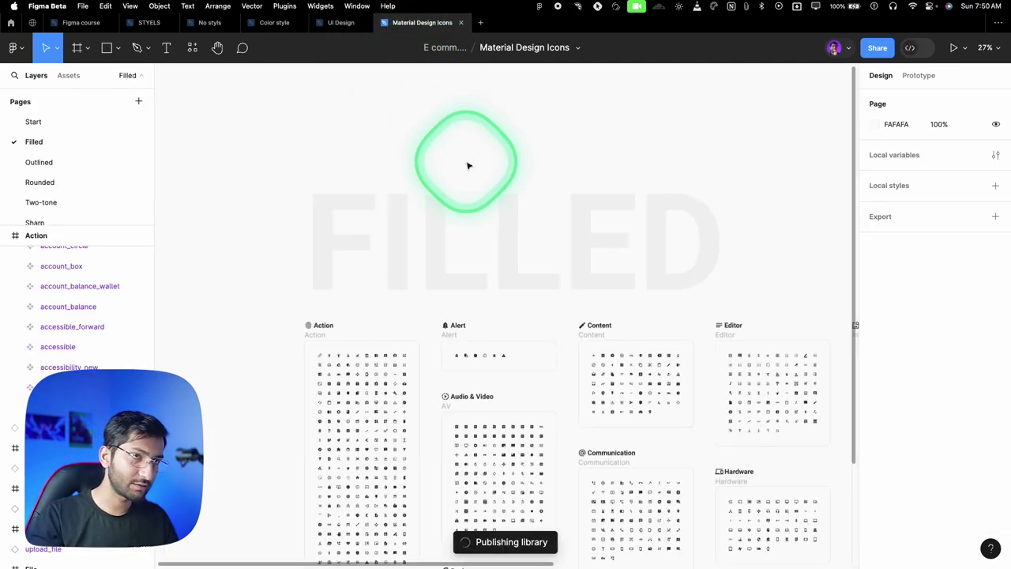
key("v")
scroll(464, 177, "up", 10)
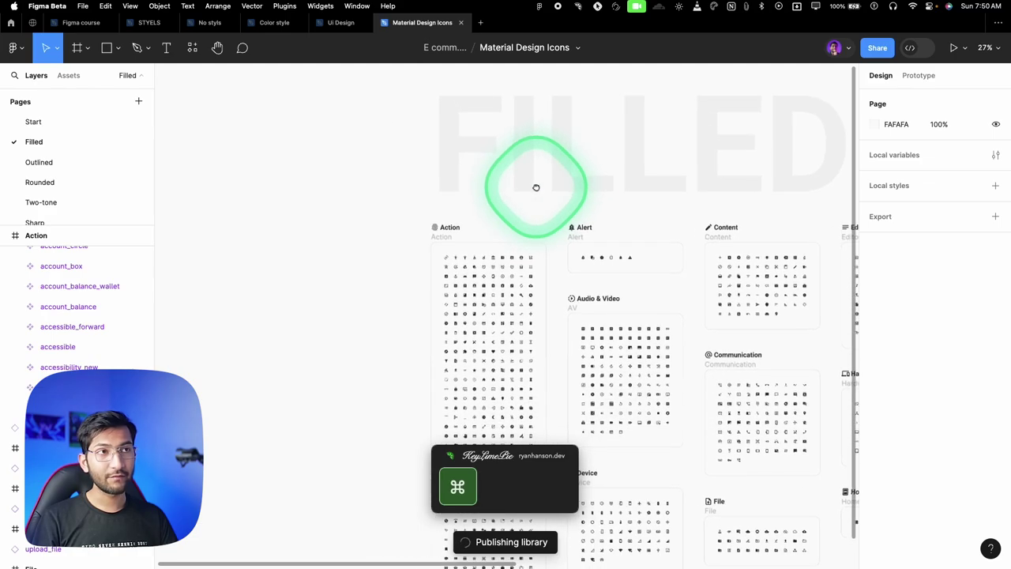
scroll(435, 264, "up", 6)
key("f")
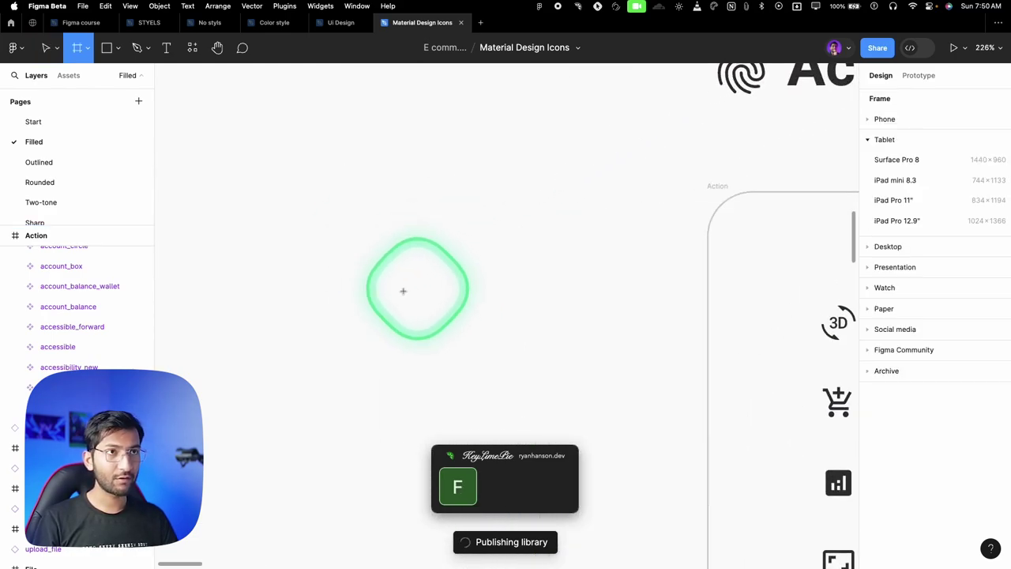
left_click_drag(355, 223, 512, 382)
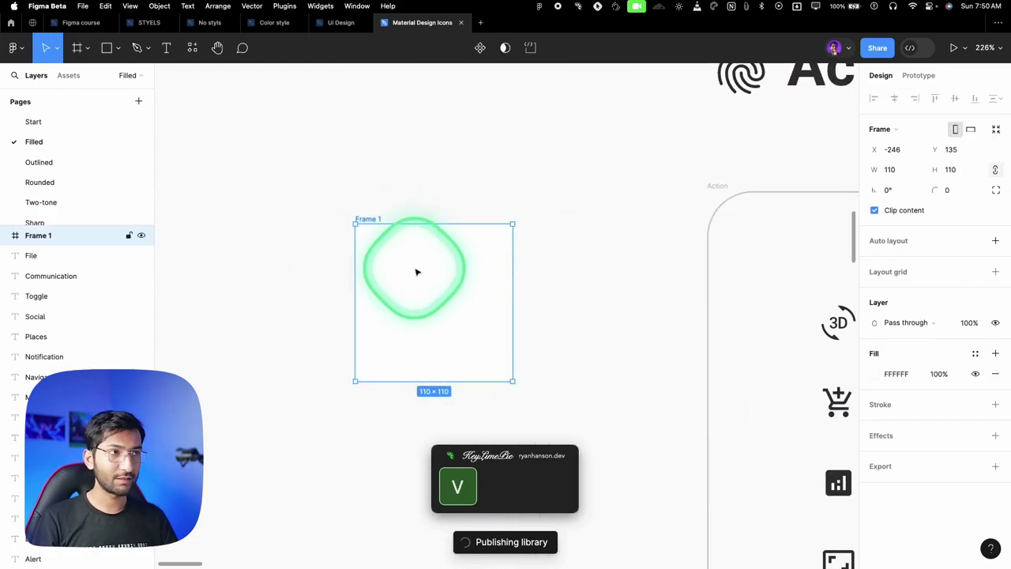
Draw a plus icon inside the new frame from a vertical line about 48.5 long and a duplicate rotated to horizontal.
scroll(448, 308, "up", 2)
key("p")
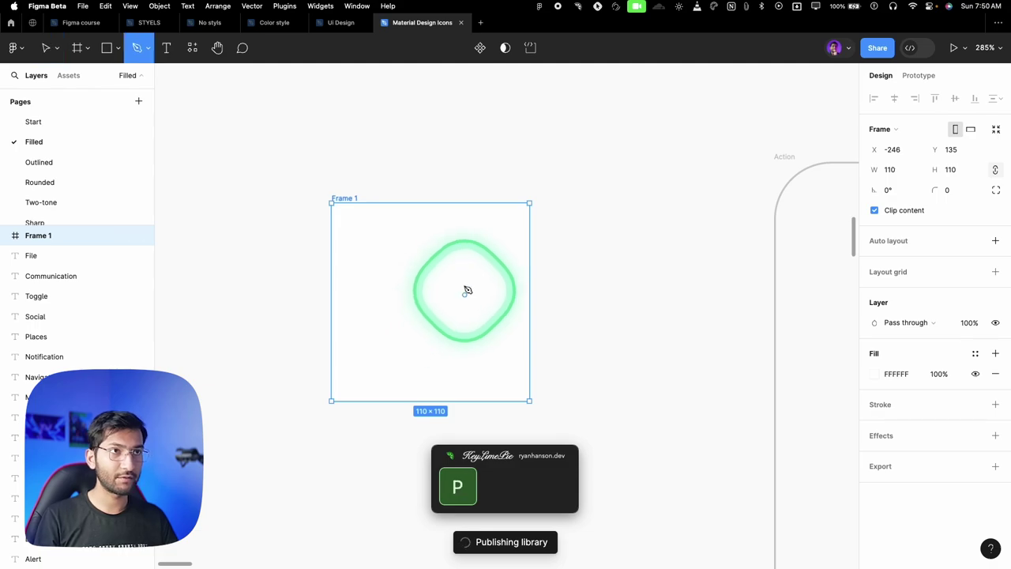
left_click(425, 253)
left_click(424, 326, "shift")
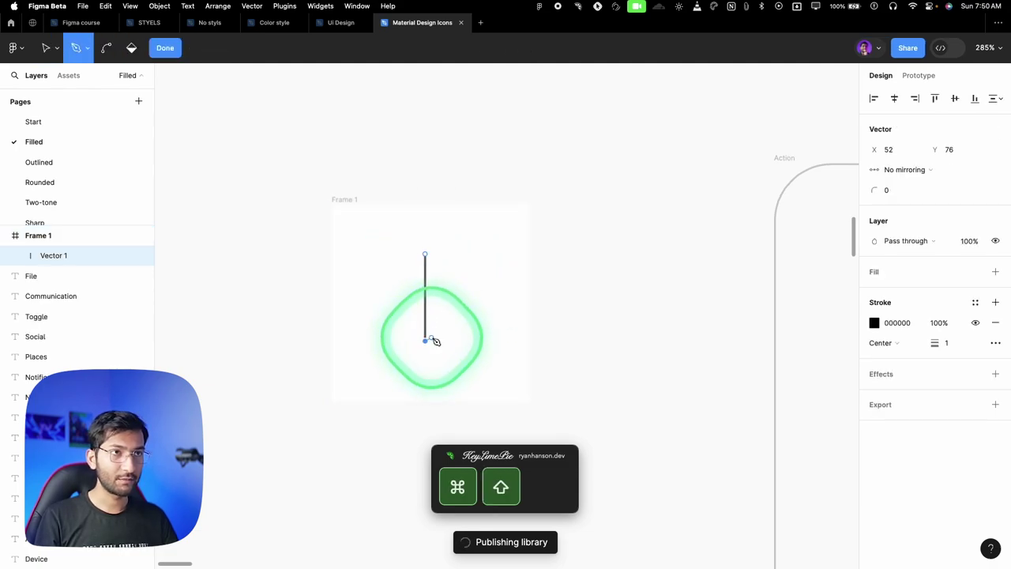
scroll(434, 339, "up", 2)
key("Escape")
key("ctrl+d")
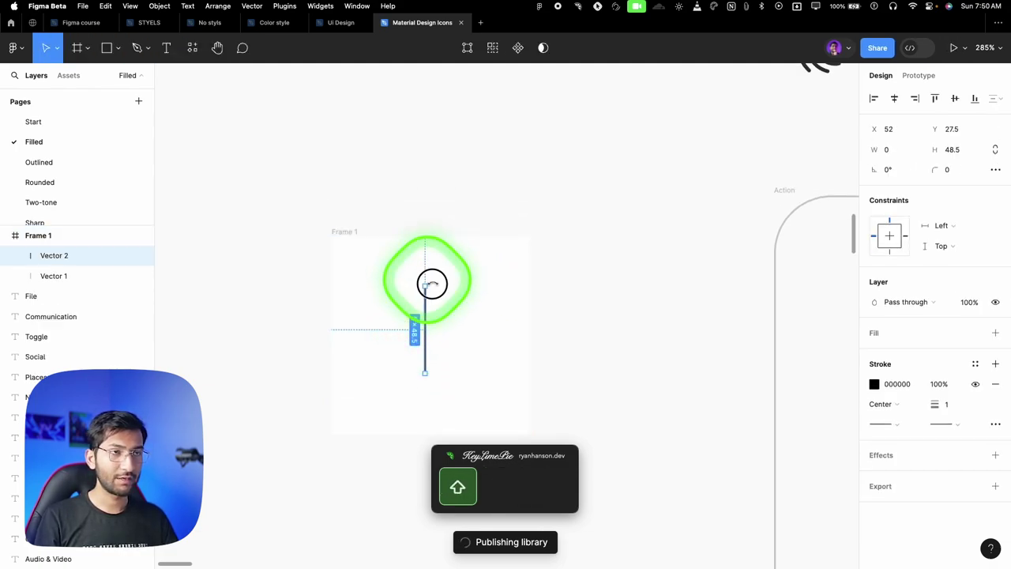
left_click_drag(432, 283, 480, 338)
left_click(516, 276)
scroll(516, 276, "down", 5)
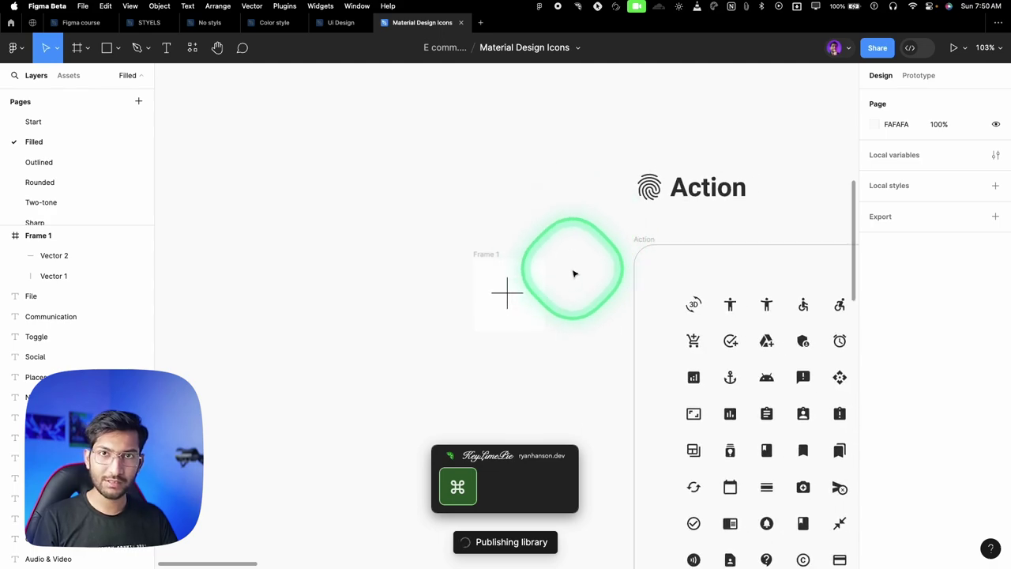
scroll(546, 273, "right", 2)
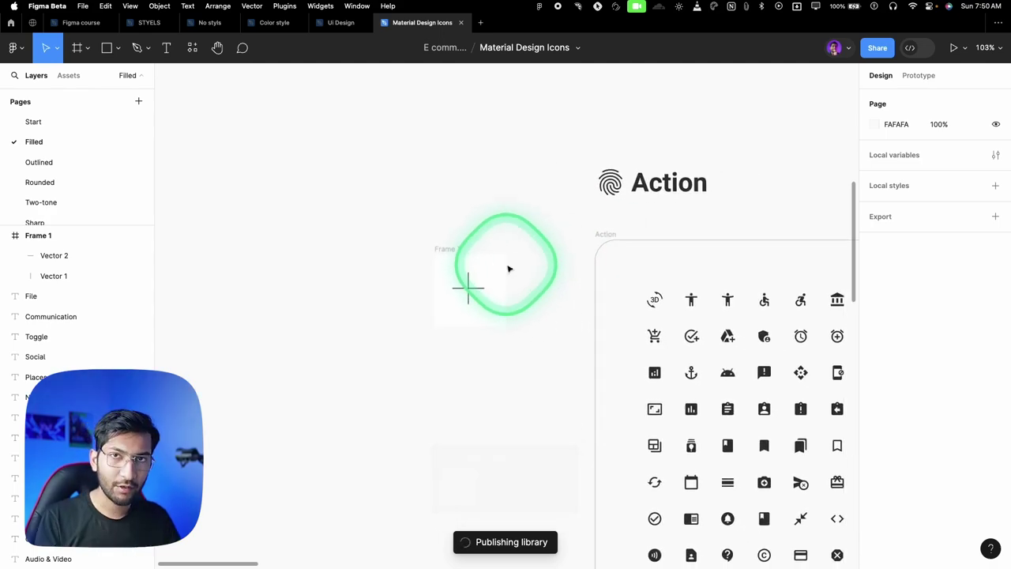
left_click(443, 248)
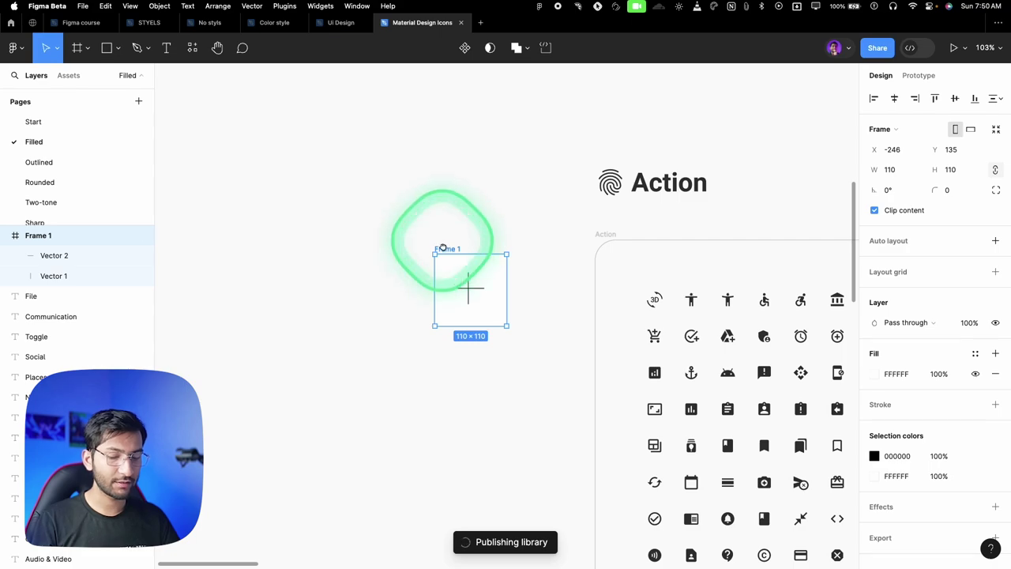
scroll(457, 384, "up", 3)
scroll(471, 340, "down", 5)
scroll(537, 395, "up", 5)
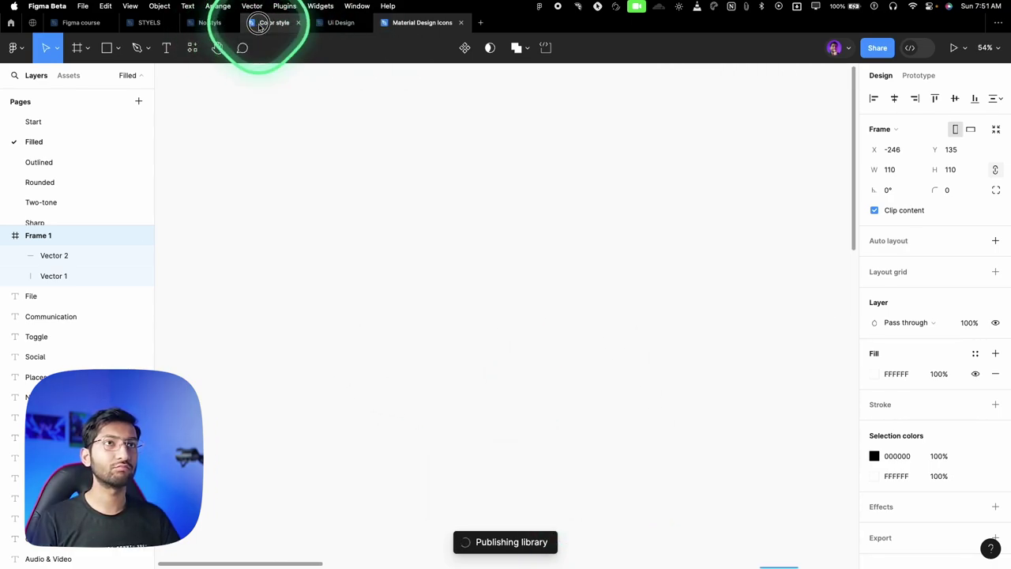
In the No styls file, place a copy of the Sign Up screen's Create Account button on the empty canvas above that screen.
left_click(209, 22)
left_click(456, 373, "super")
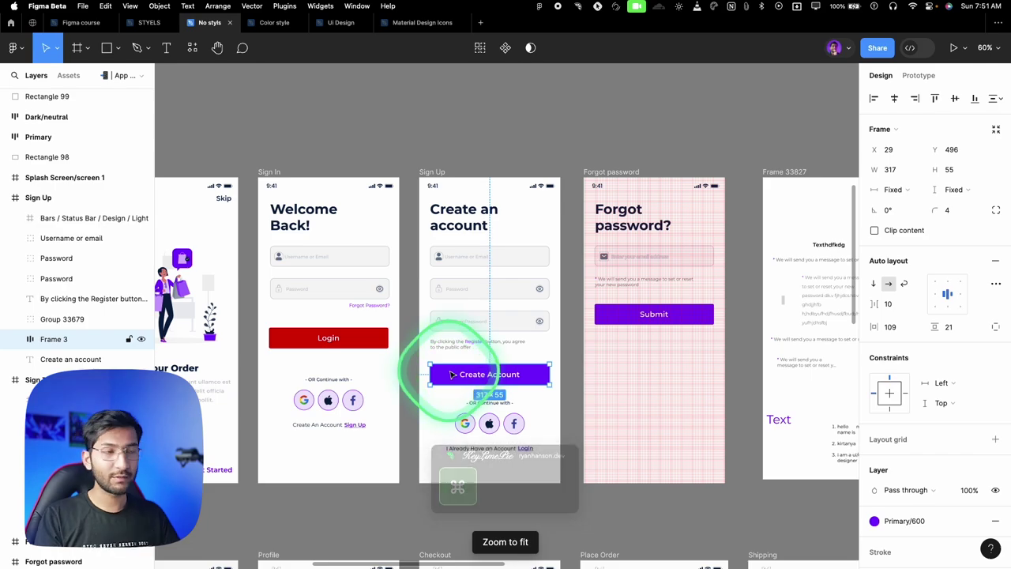
scroll(462, 378, "down", 3)
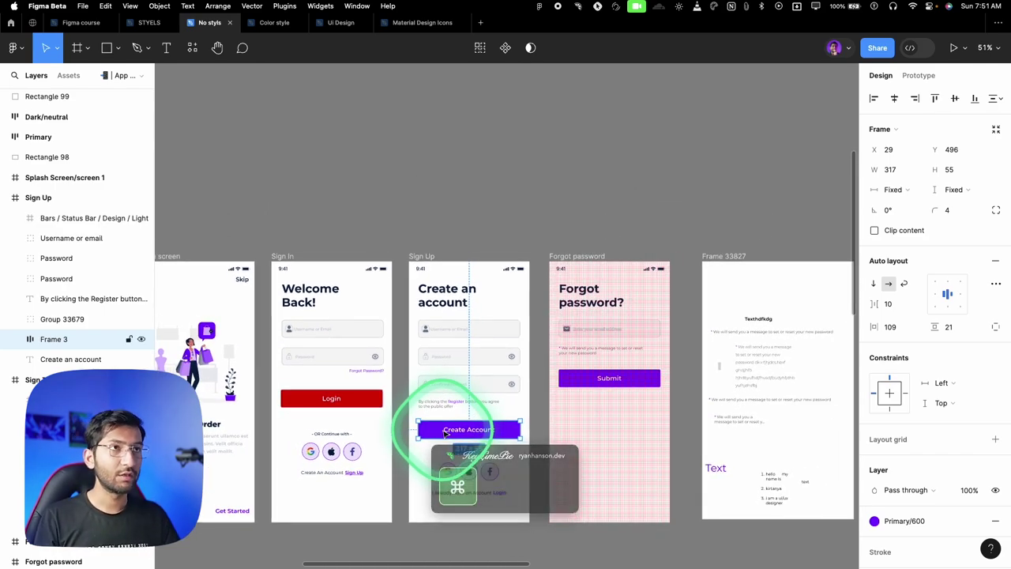
left_click_drag(446, 432, 430, 257)
scroll(428, 126, "up", 3)
scroll(430, 257, "up", 5)
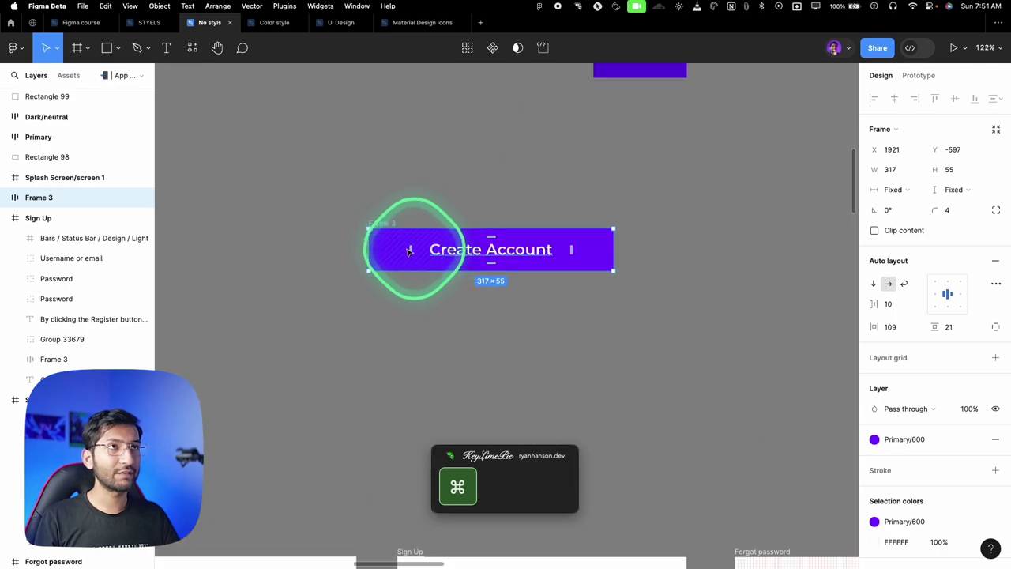
Turn the copied Create Account button above the Sign Up screen into a component.
scroll(467, 124, "up", 3)
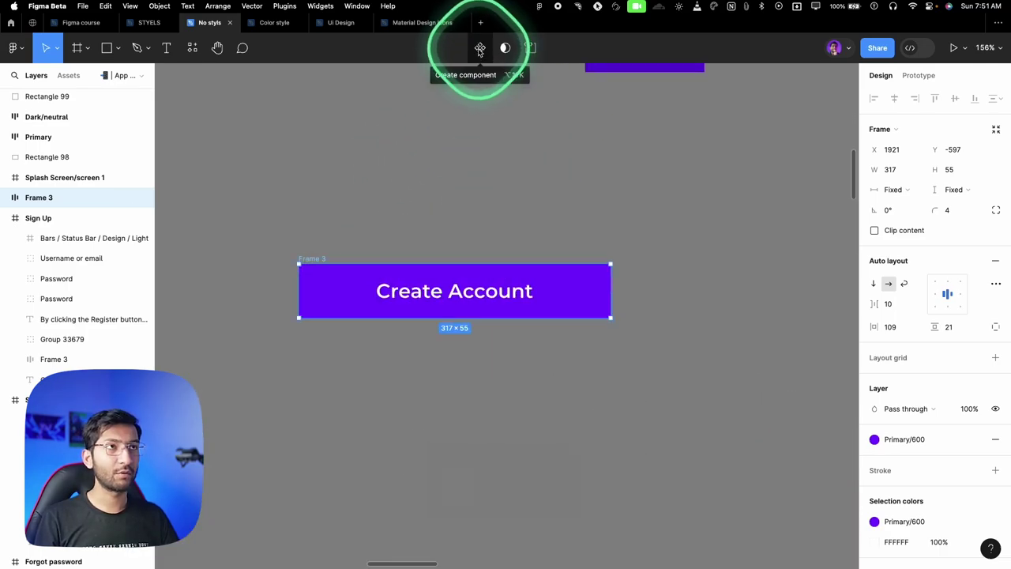
left_click(479, 49)
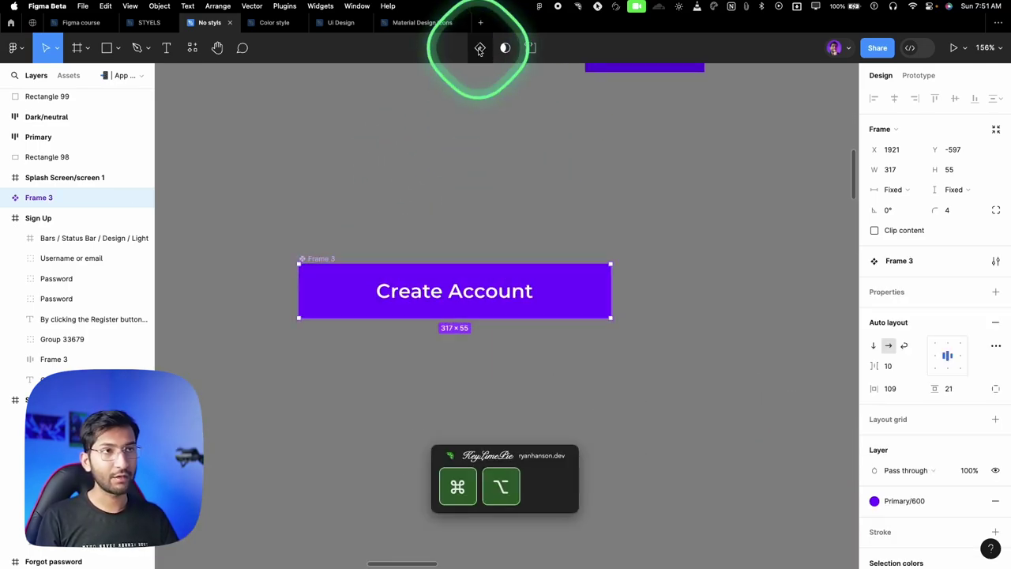
left_click(392, 240)
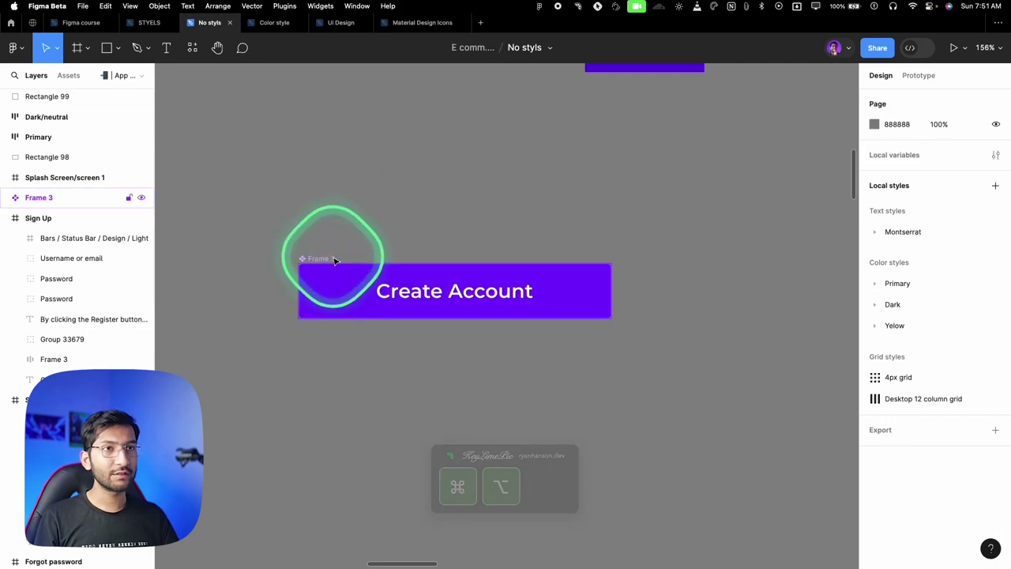
left_click(330, 271)
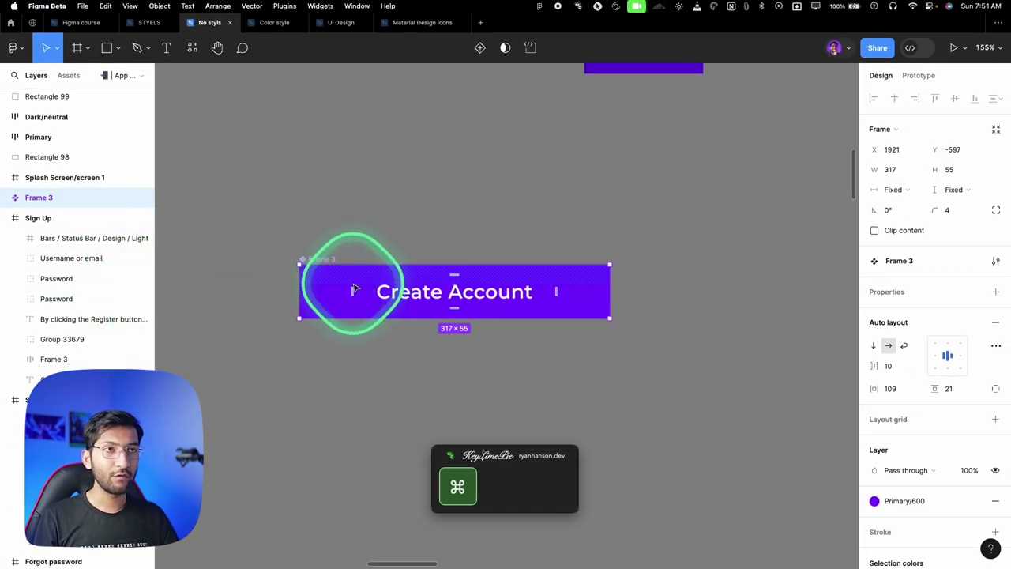
Place an instance of the Create Account component below it, and select the main component and the instance in turn to compare them.
scroll(354, 289, "down", 3)
left_click_drag(395, 253, 450, 374, "alt")
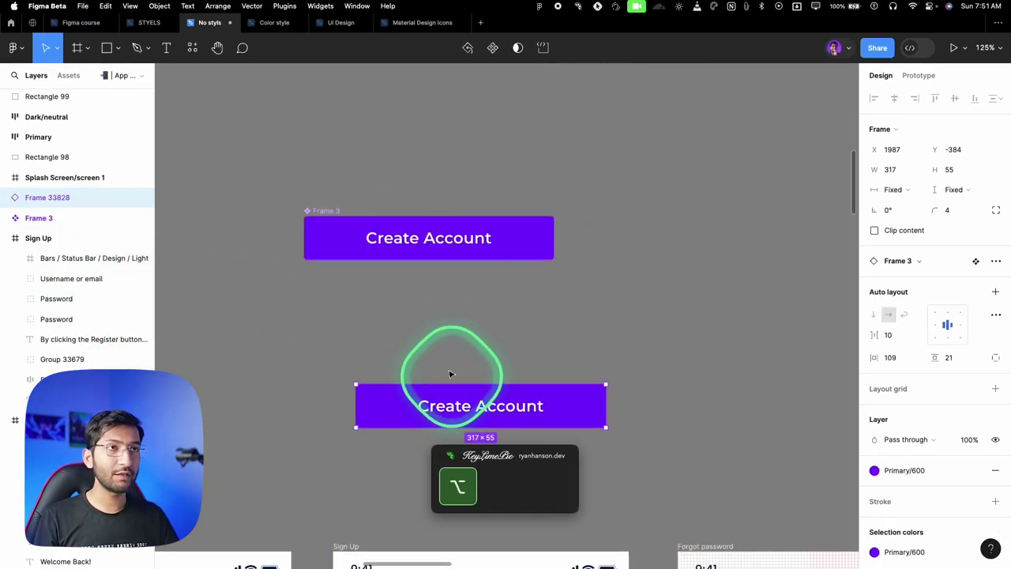
scroll(450, 374, "down", 2)
scroll(406, 311, "down", 5)
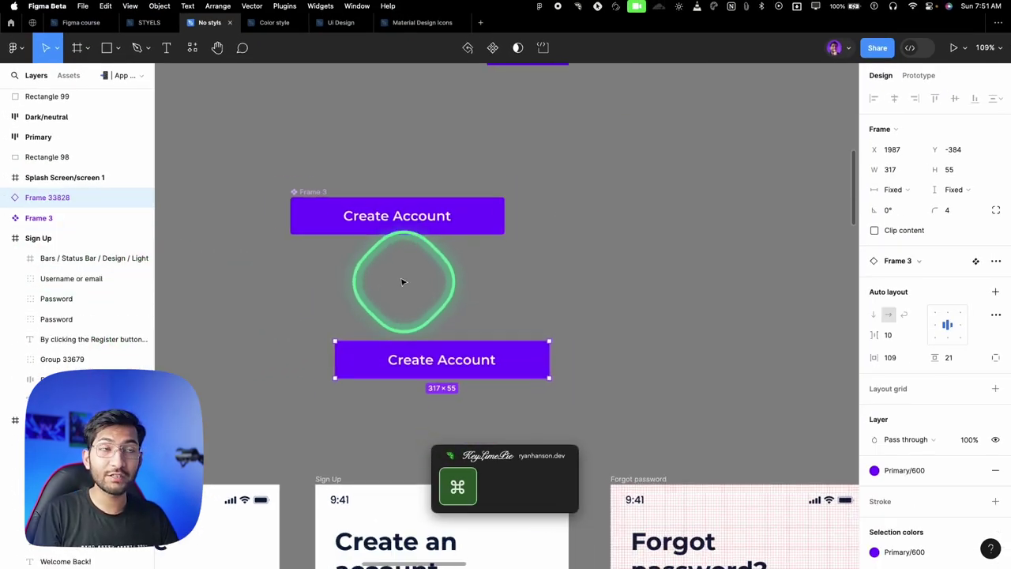
left_click(332, 234)
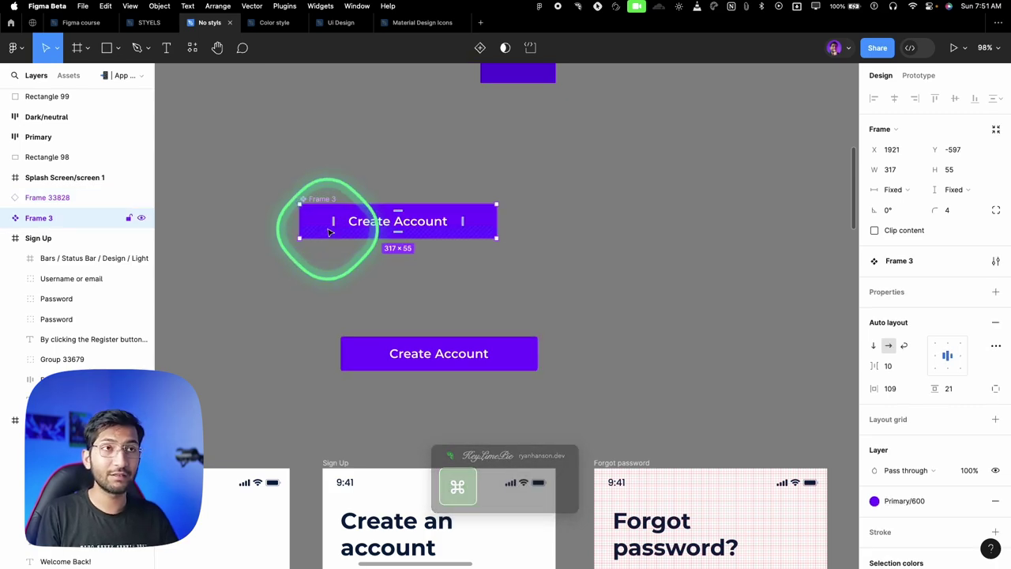
left_click(371, 365)
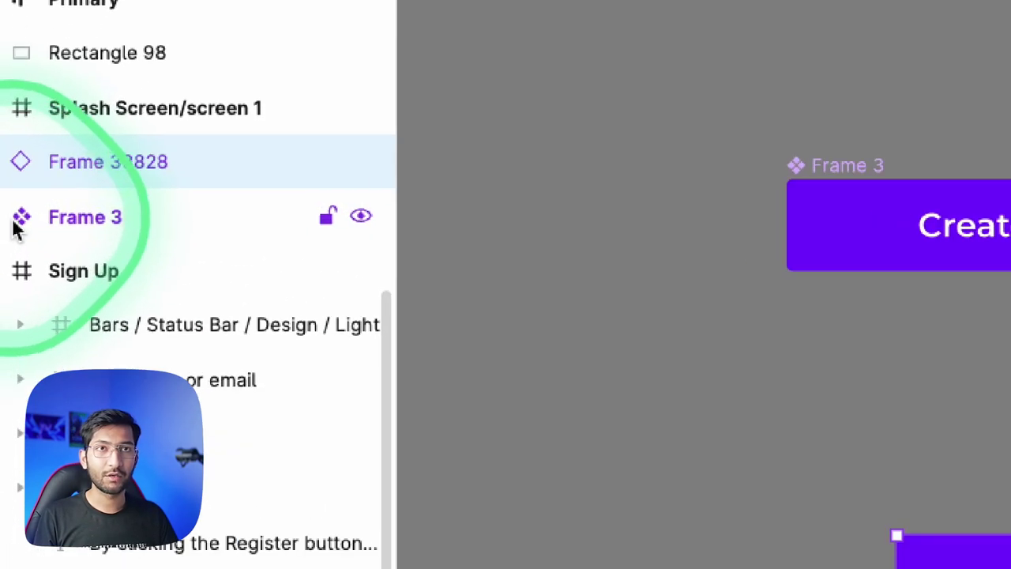
Change the main Create Account component's fill to the Dark/neutral/950 color style.
left_click(15, 226)
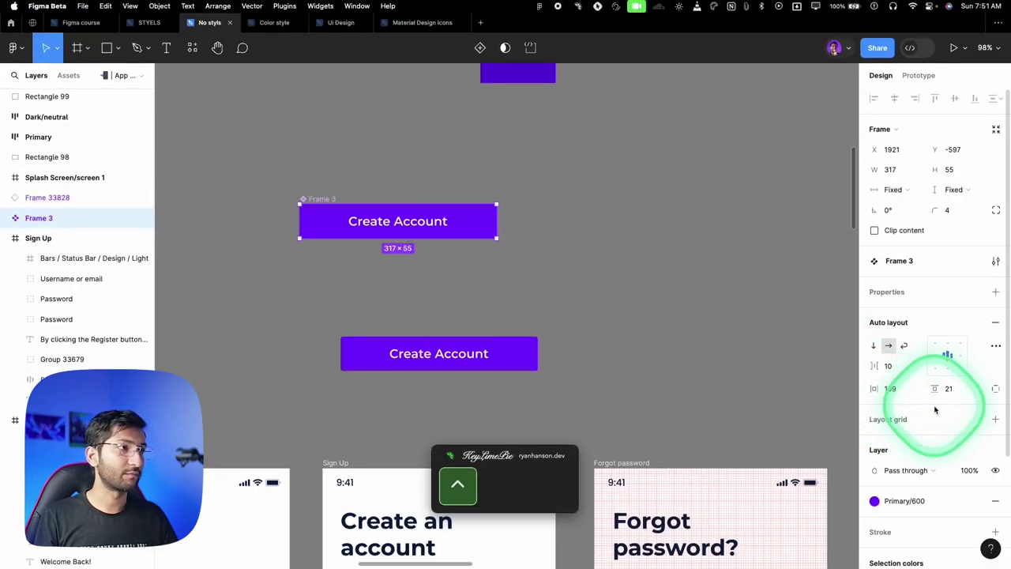
scroll(924, 387, "down", 4)
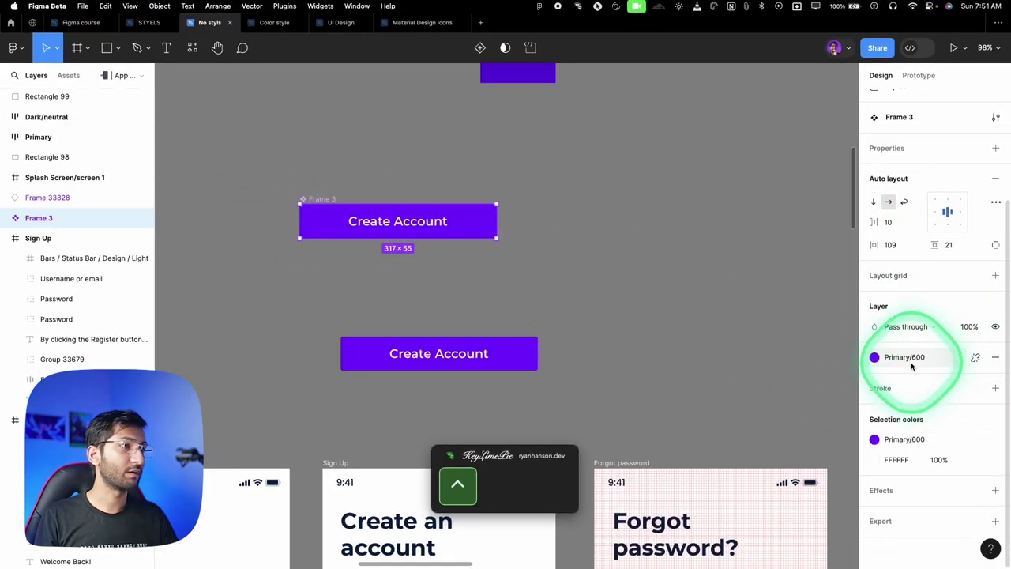
left_click(912, 362)
scroll(826, 466, "down", 1)
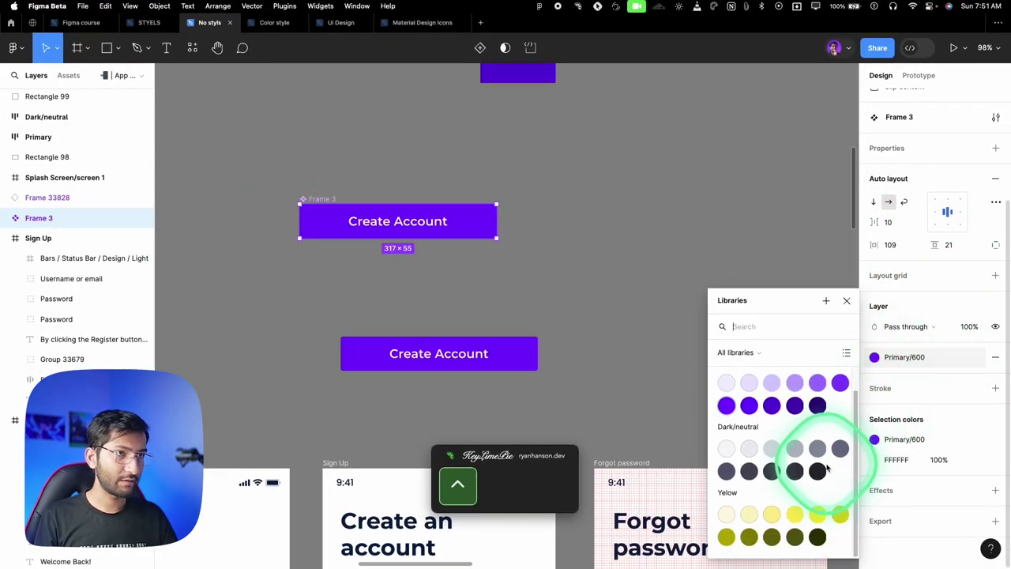
left_click(821, 468)
left_click(702, 387)
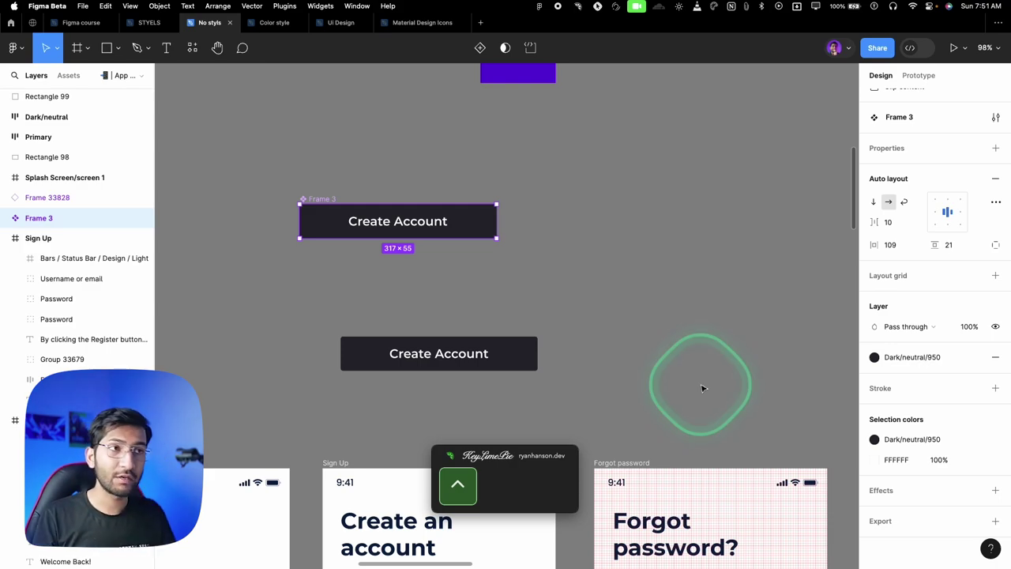
Duplicate the Create Account instance to its right, and repeat the duplication to add five more evenly offset instances.
left_click(478, 359)
scroll(478, 360, "down", 3)
left_click_drag(417, 345, 569, 368)
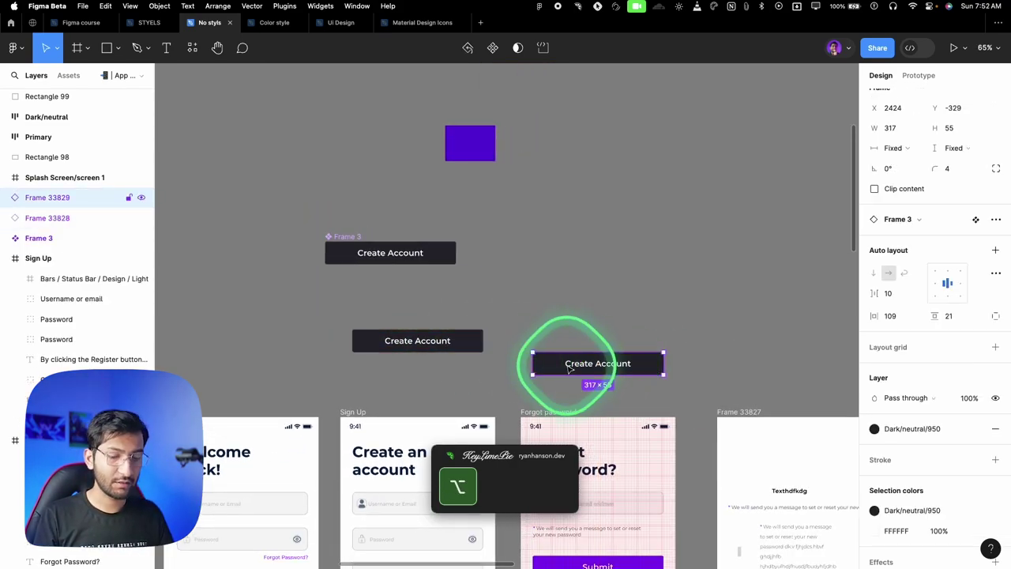
key("super+d")
key("super+d")
key("super+d")
key("super+d")
key("super+d")
key("super+d")
scroll(596, 357, "right", 5)
scroll(592, 355, "down", 3)
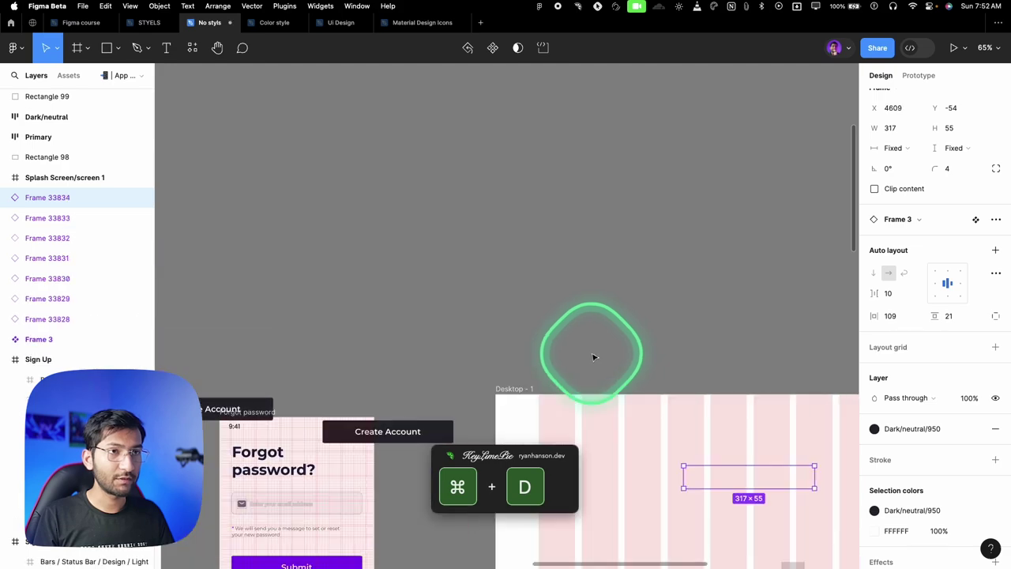
Change the fill of the main Create Account component to the Yelow/600 color style and check its instances.
scroll(552, 340, "down", 4)
scroll(485, 331, "left", 4)
left_click(418, 308)
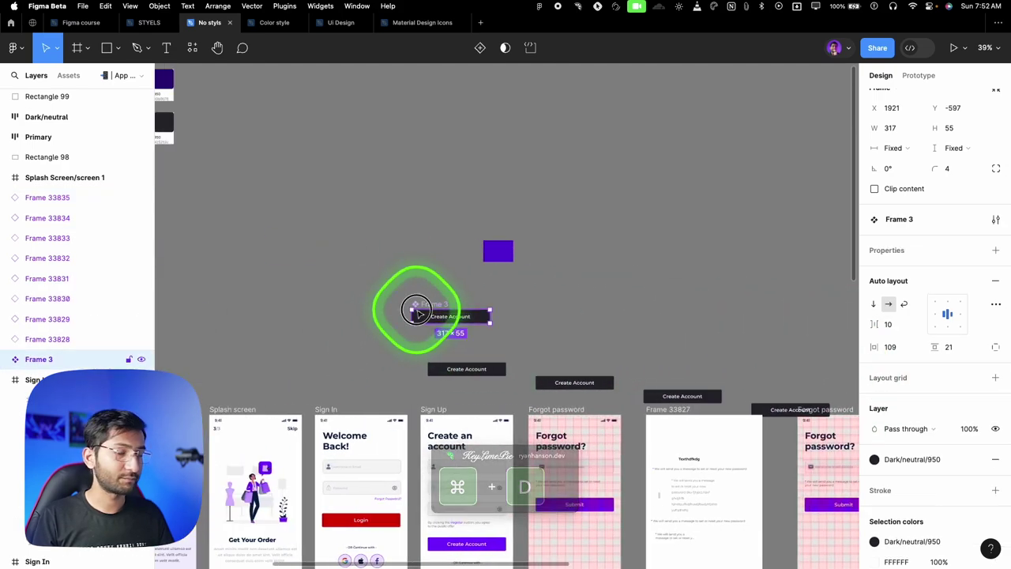
scroll(474, 316, "down", 2)
left_click(959, 357)
left_click(936, 359)
scroll(796, 505, "down", 1)
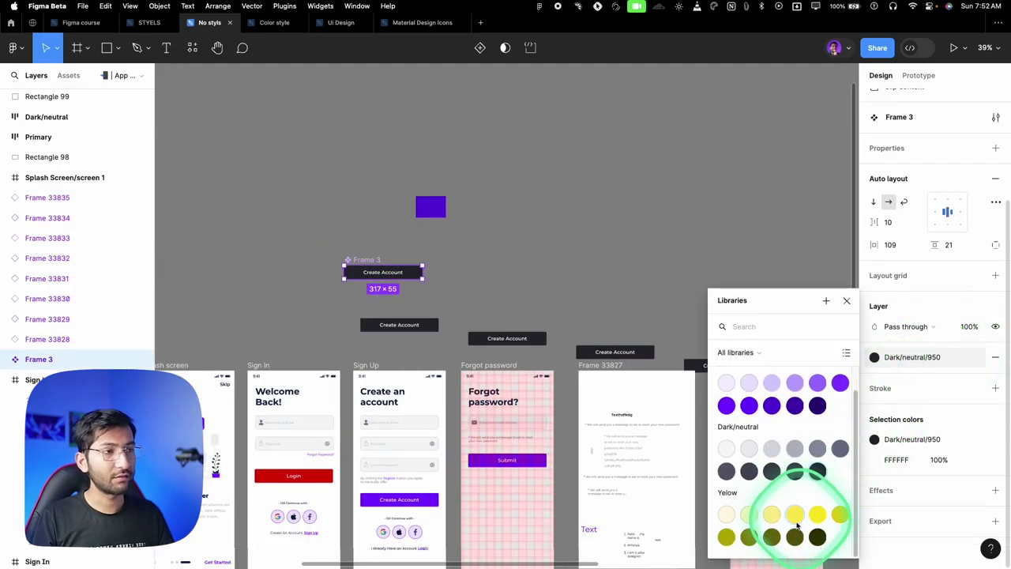
left_click(724, 540)
scroll(544, 349, "right", 2)
scroll(544, 349, "down", 1)
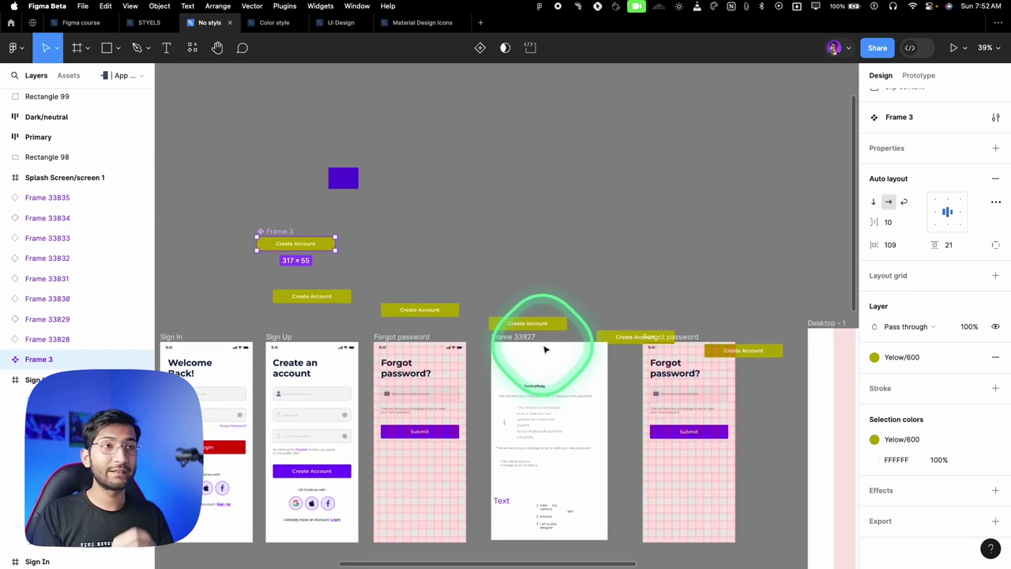
left_click(531, 249)
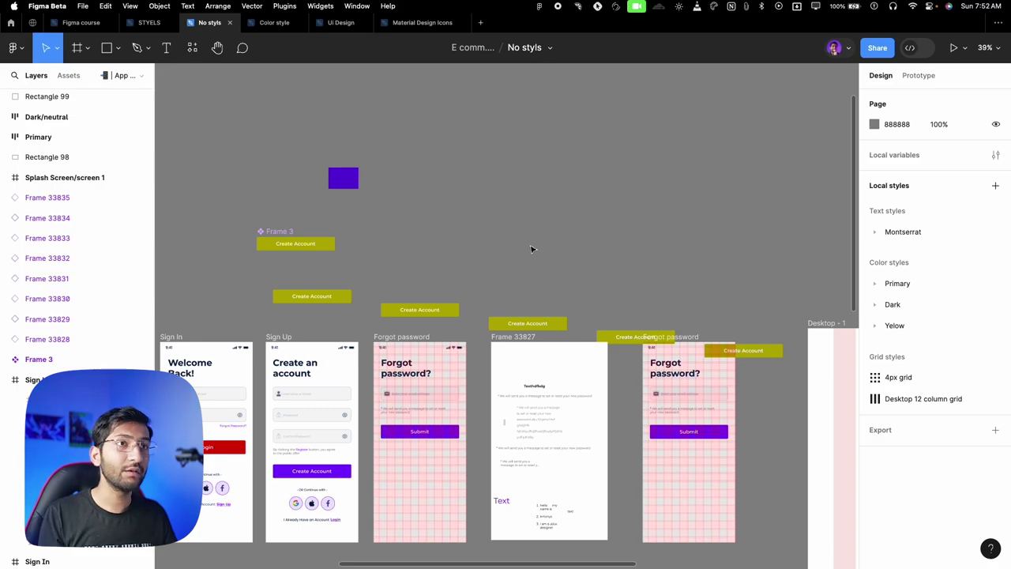
Detach the Create Account instance directly above the first Forgot password screen from its main component.
scroll(381, 248, "up", 5)
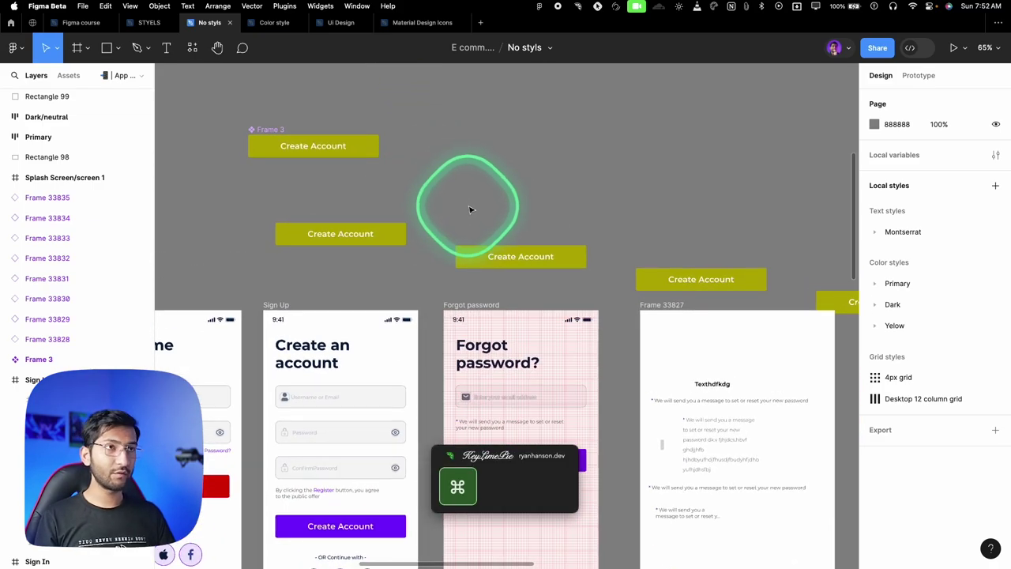
scroll(469, 209, "up", 1)
left_click(524, 282)
left_click(529, 270)
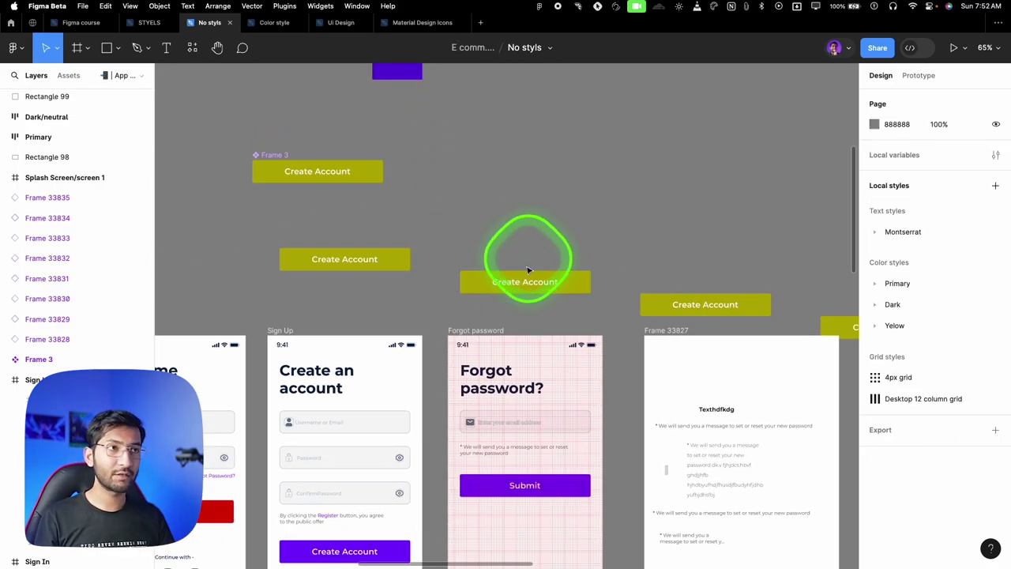
left_click(530, 278)
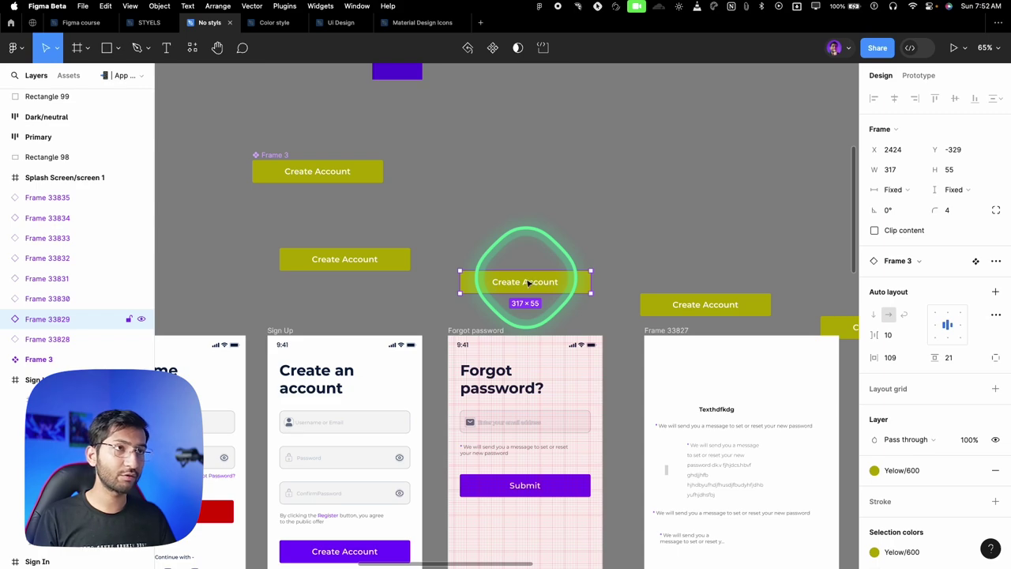
right_click(529, 284)
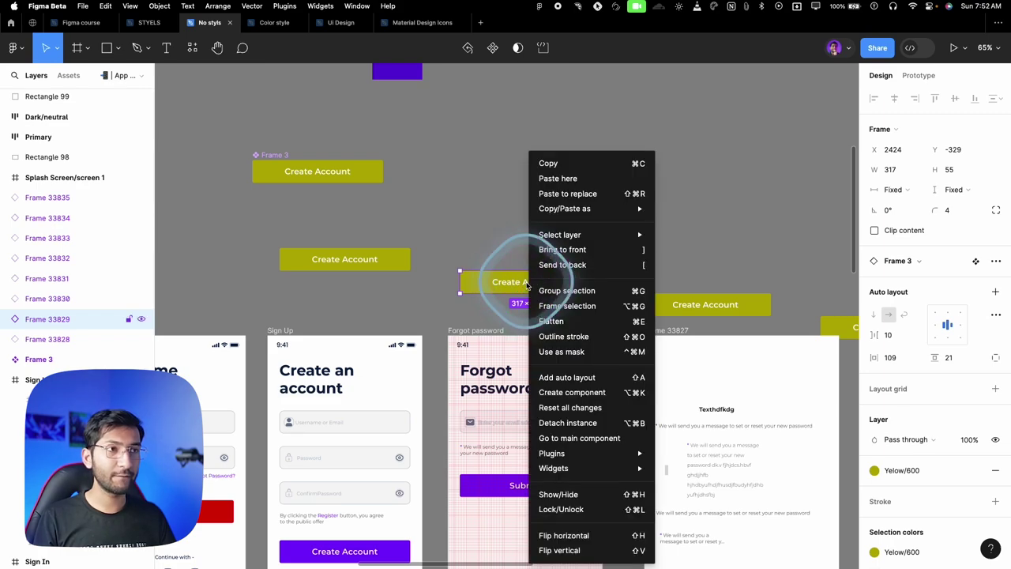
left_click(585, 424)
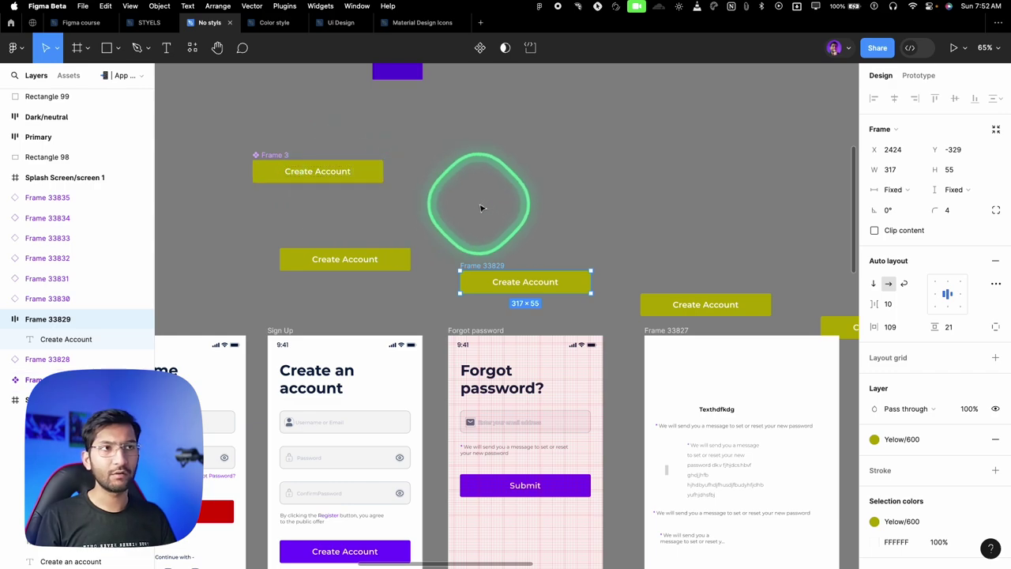
Apply a bright purple Primary color style to the main Create Account component and compare the detached button with the linked instances.
scroll(481, 202, "down", 2)
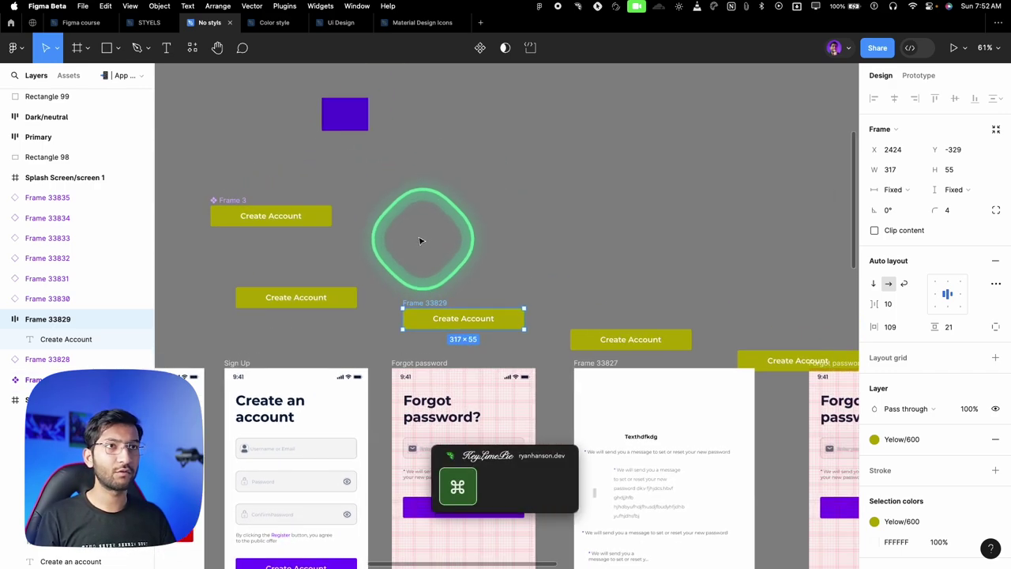
left_click(271, 213)
scroll(908, 328, "down", 3)
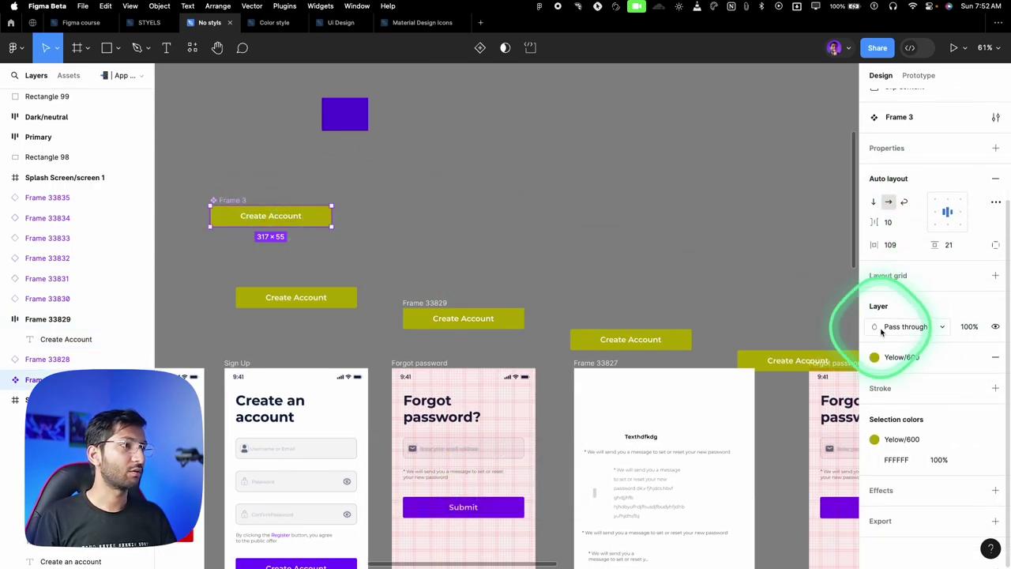
left_click(905, 355)
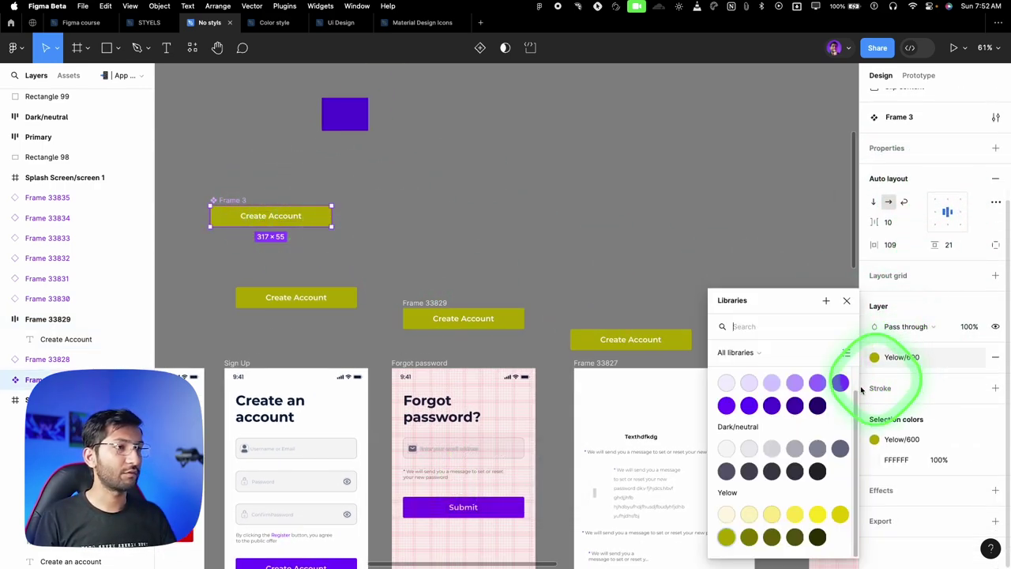
left_click(749, 405)
left_click(463, 319)
left_click(402, 282)
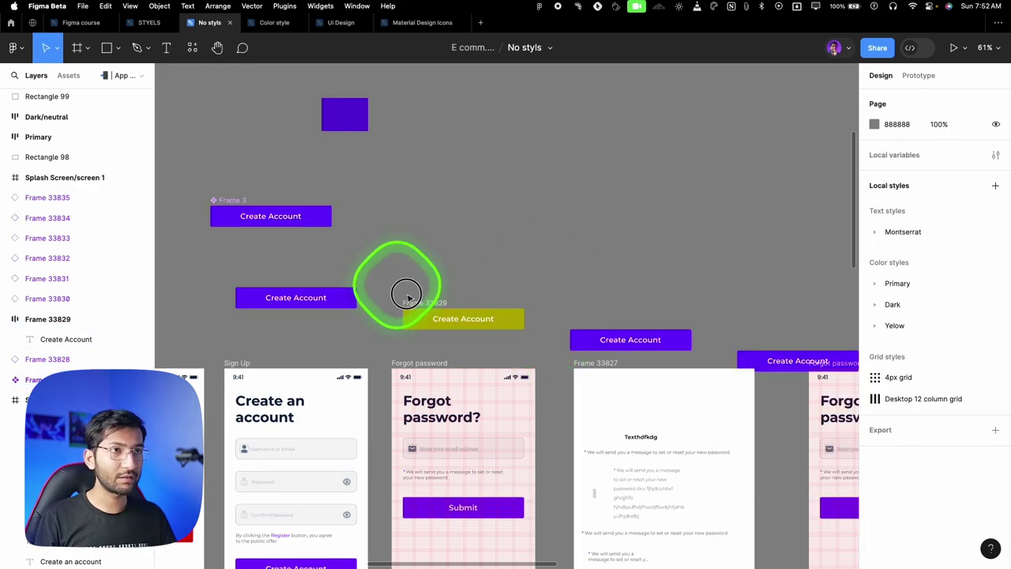
left_click(406, 294)
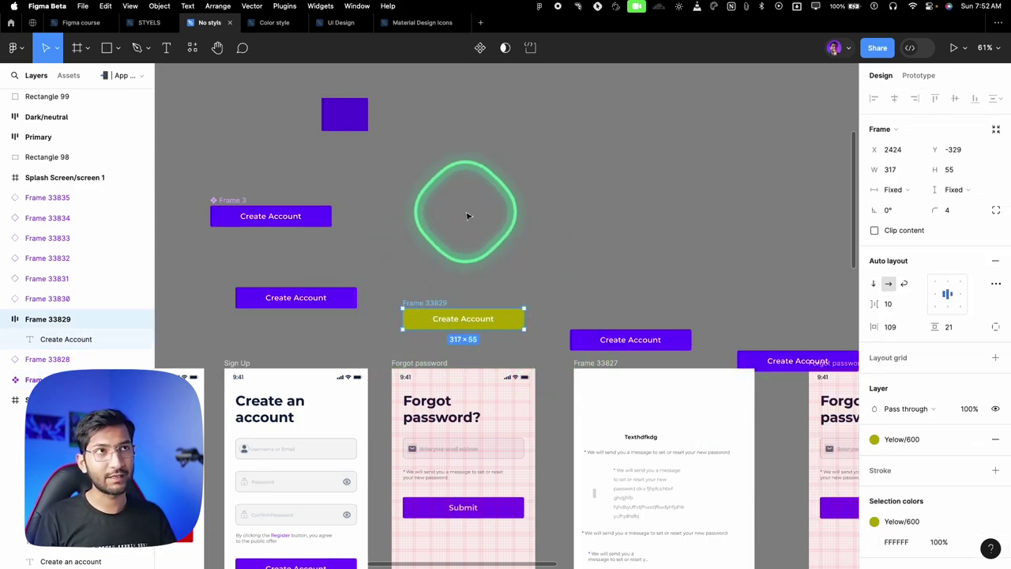
left_click(395, 135)
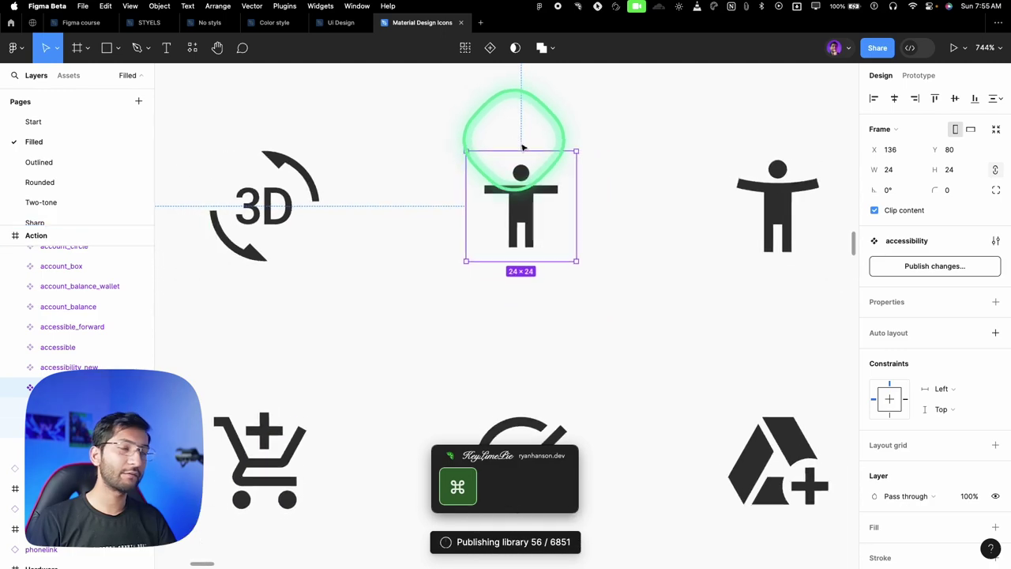
View the Action icons in Material Design Icons and return to the Community file results for material design icon.
scroll(522, 147, "down", 2)
scroll(358, 190, "down", 10)
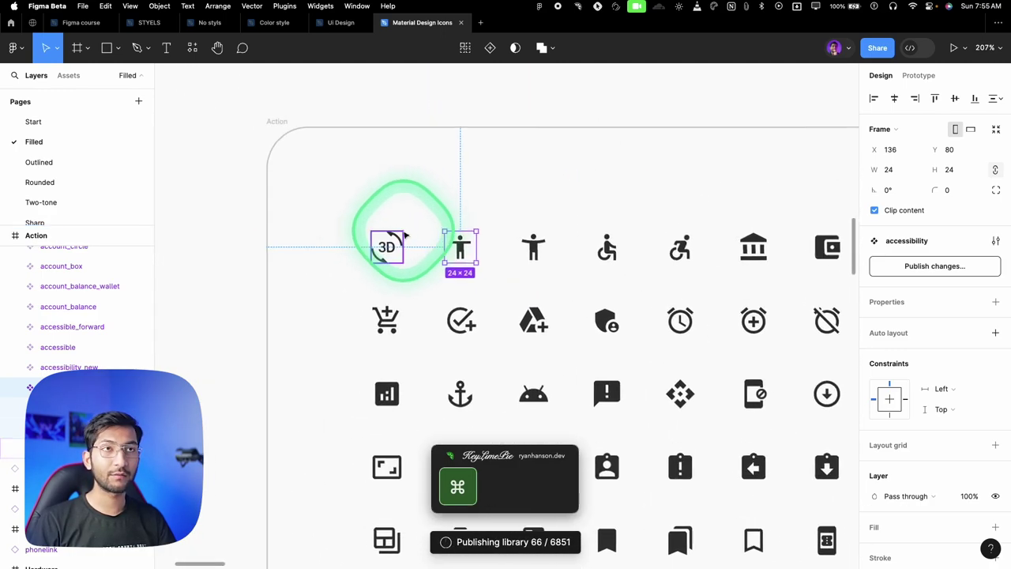
left_click(199, 128)
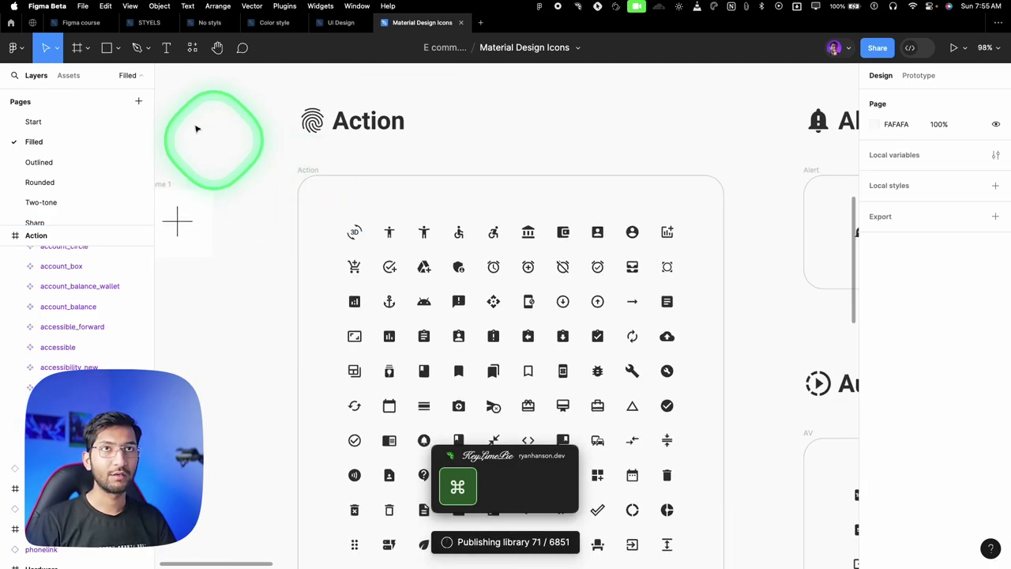
left_click(32, 22)
left_click(172, 49)
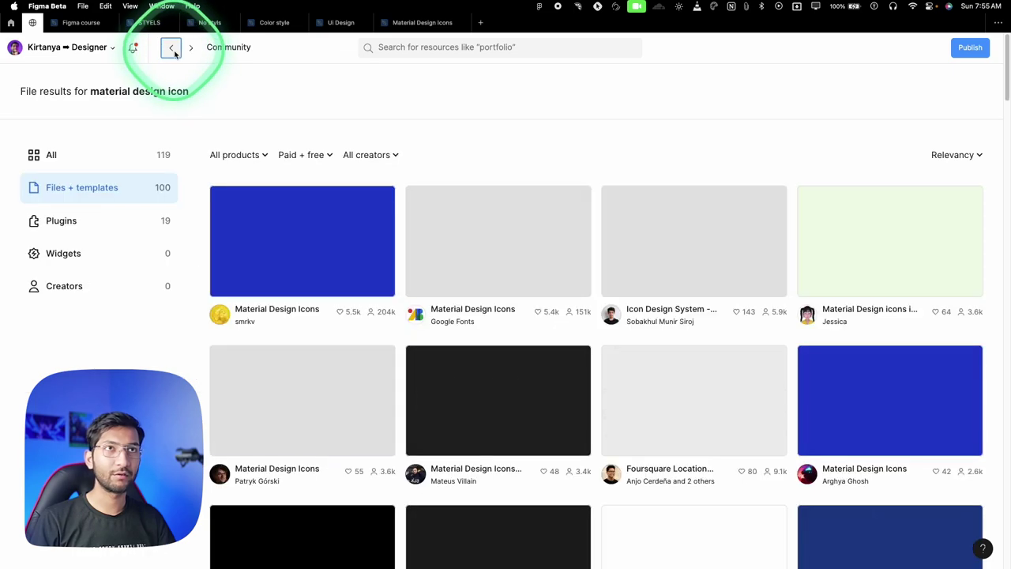
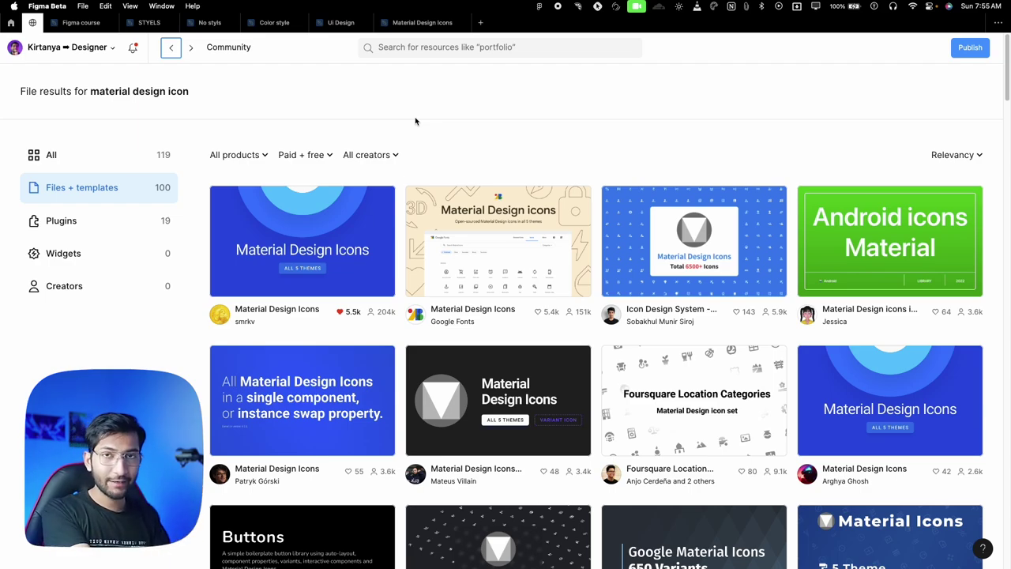
Check the libraries list in the Ui Design file, and open the Google Fonts Material Design Icons page in the Community.
left_click(342, 24)
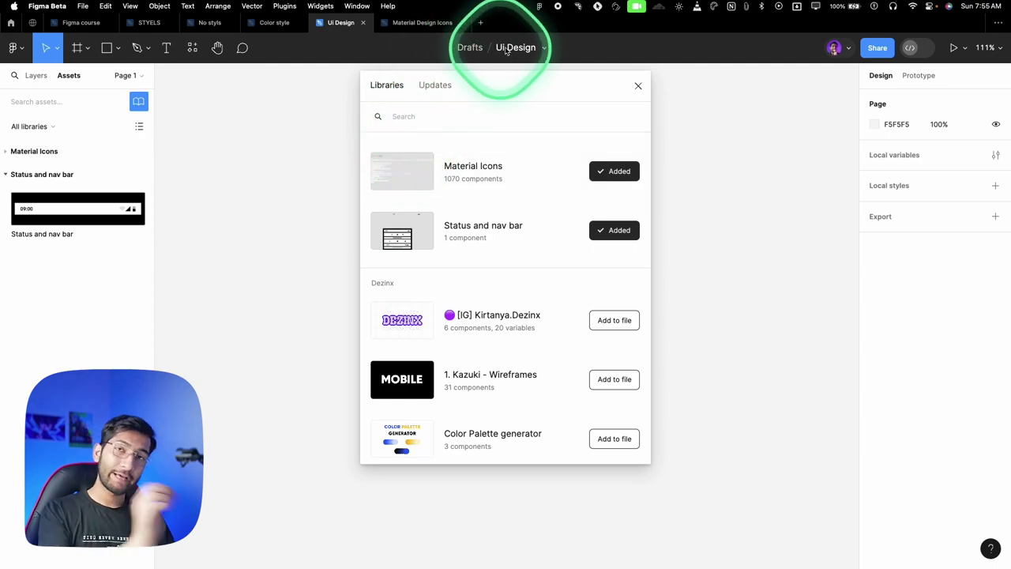
left_click_drag(486, 87, 463, 91)
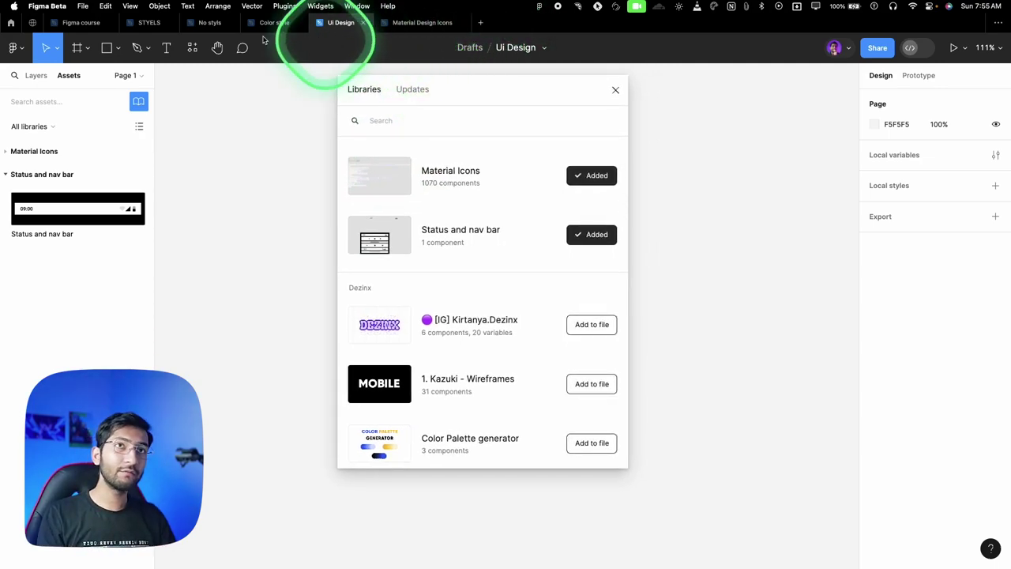
left_click(31, 23)
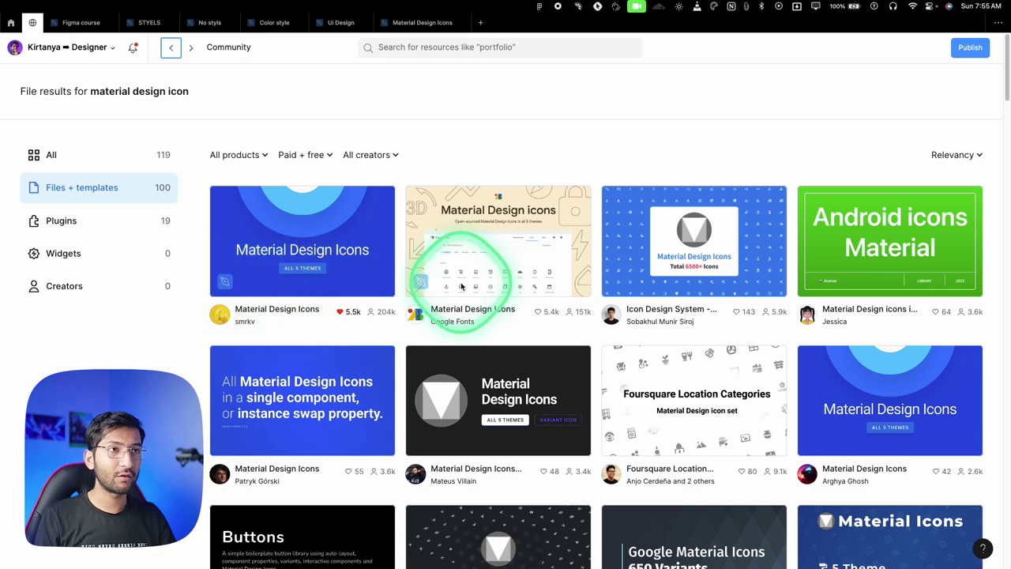
left_click(418, 270)
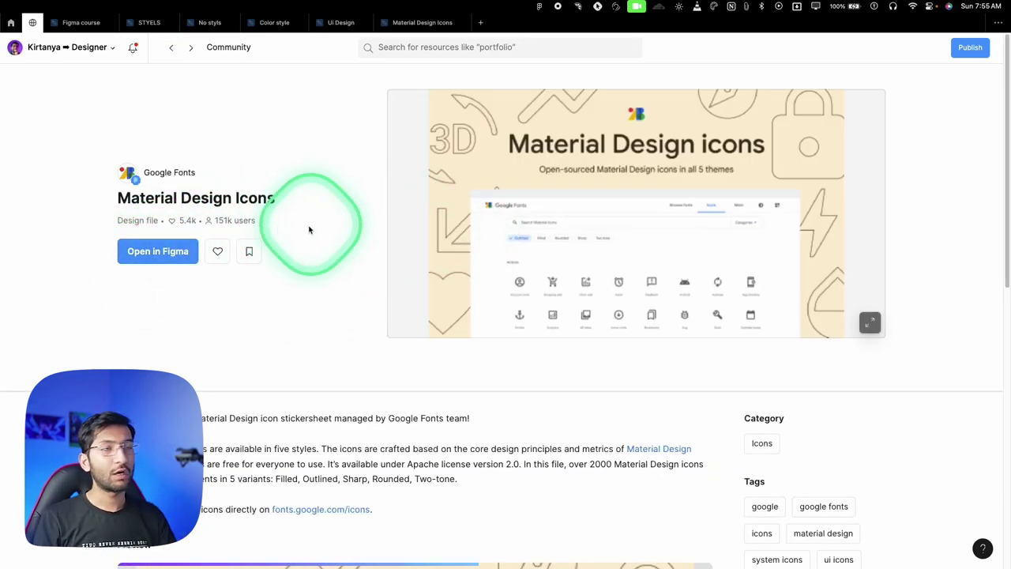
Switch to the Material Design Icons file and open its Publish to Community option from the sharing settings.
left_click(388, 25)
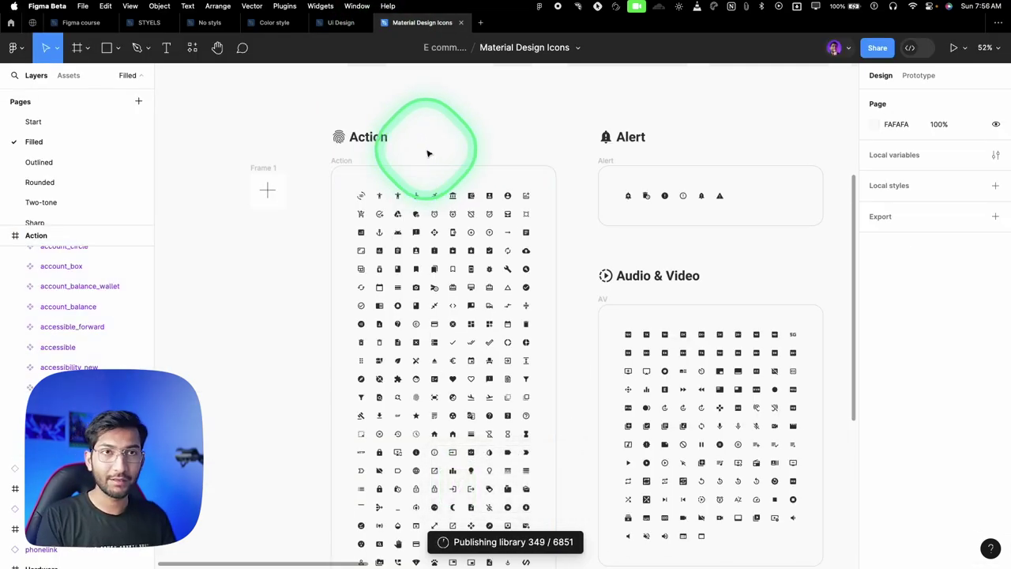
left_click(878, 48)
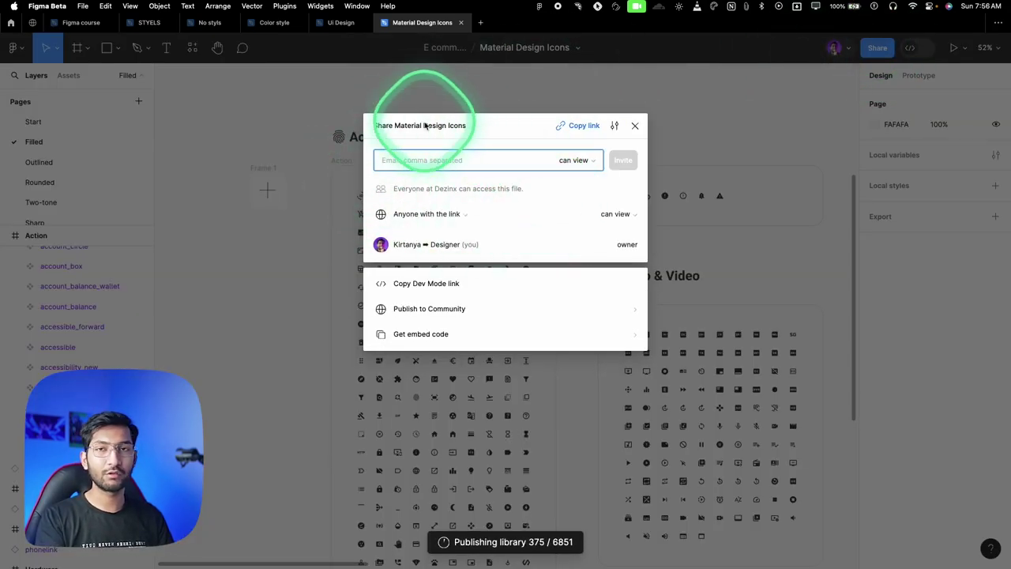
left_click(429, 308)
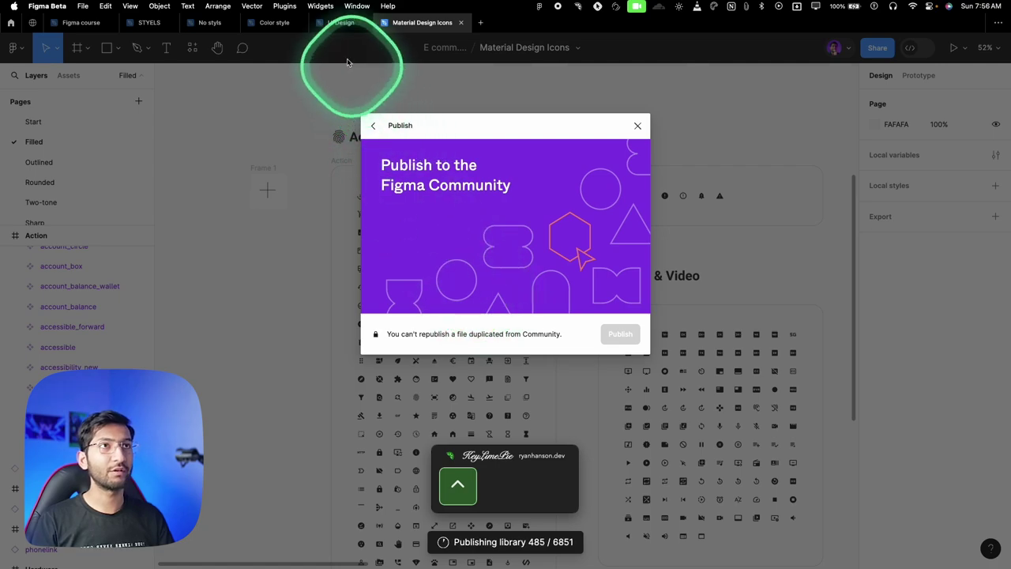
Switch to the Ui Design file, close its libraries list, and open the form for publishing the file to the Community.
left_click(332, 26)
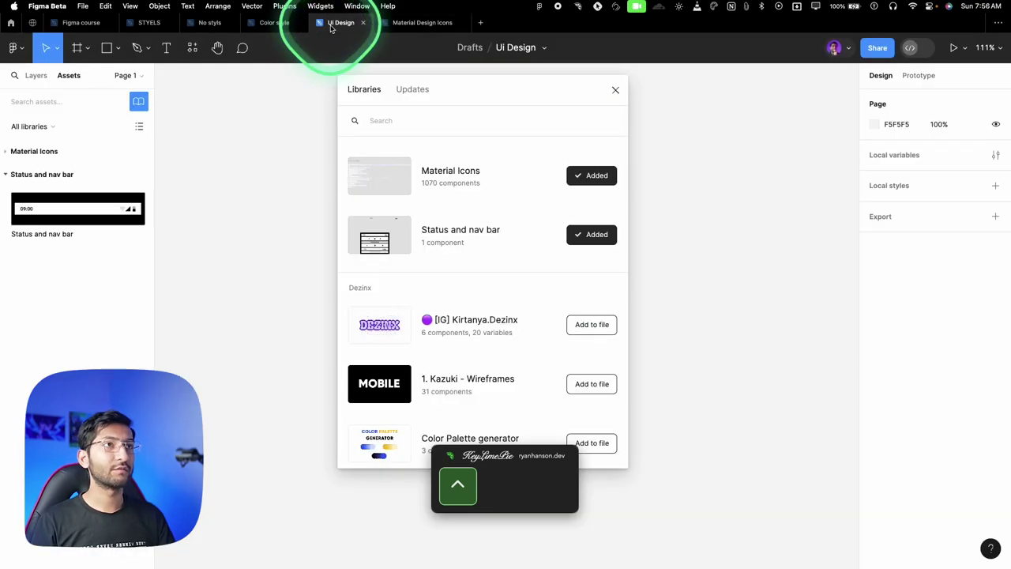
left_click(614, 91)
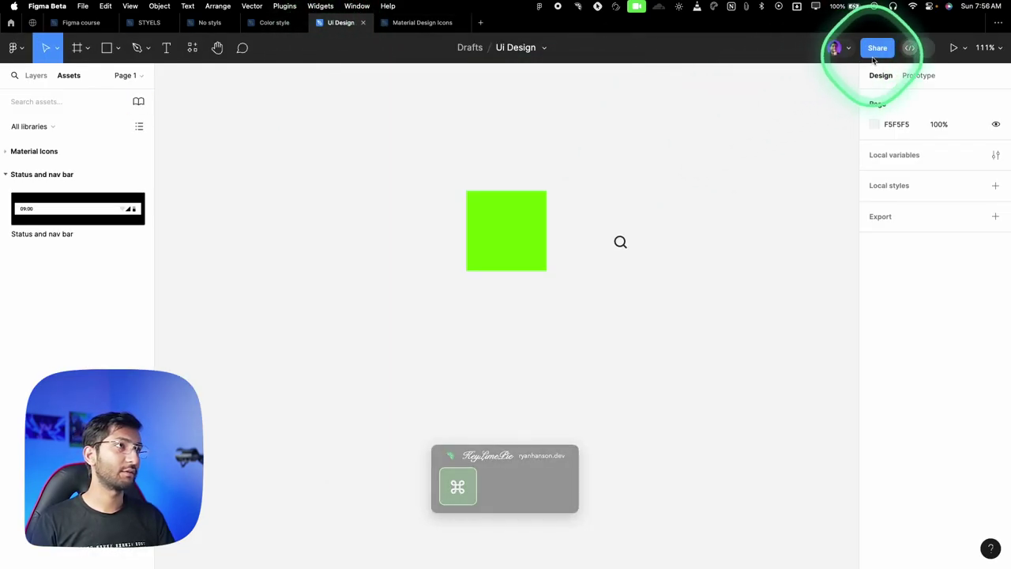
left_click(877, 47)
left_click(469, 283)
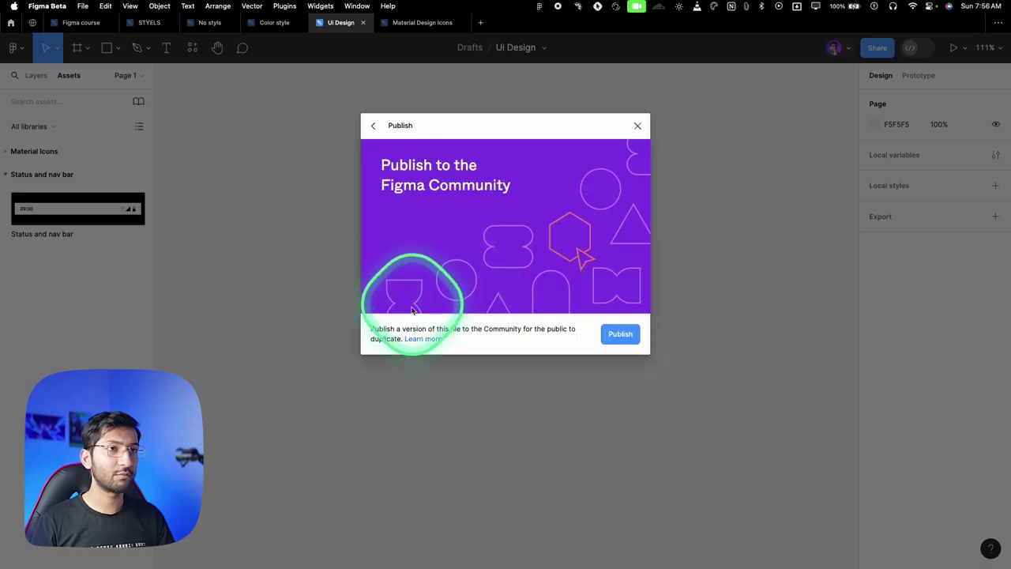
left_click(620, 334)
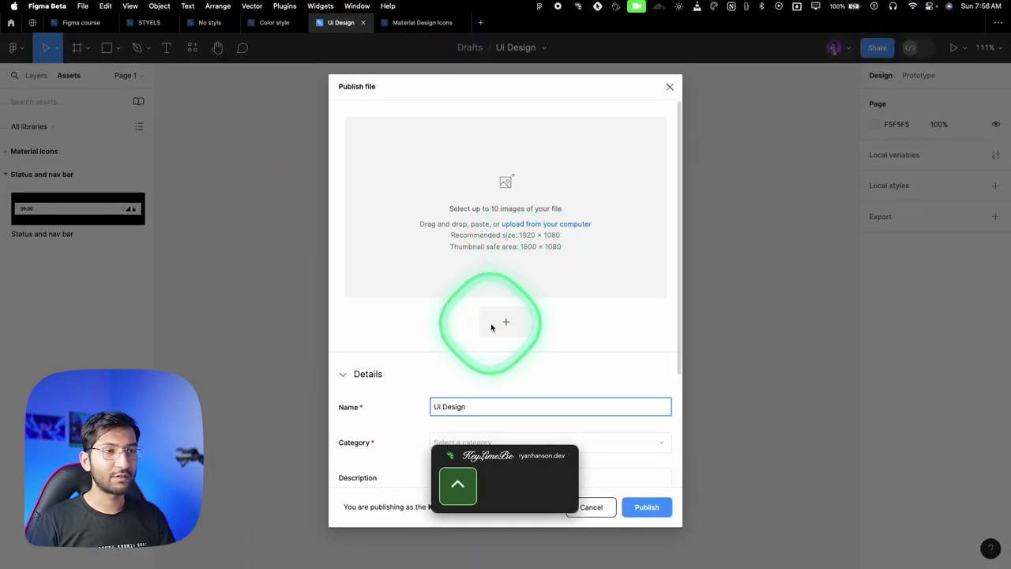
Review the Details and Advanced settings of the Ui Design publishing form, and close it without publishing.
scroll(419, 280, "down", 3)
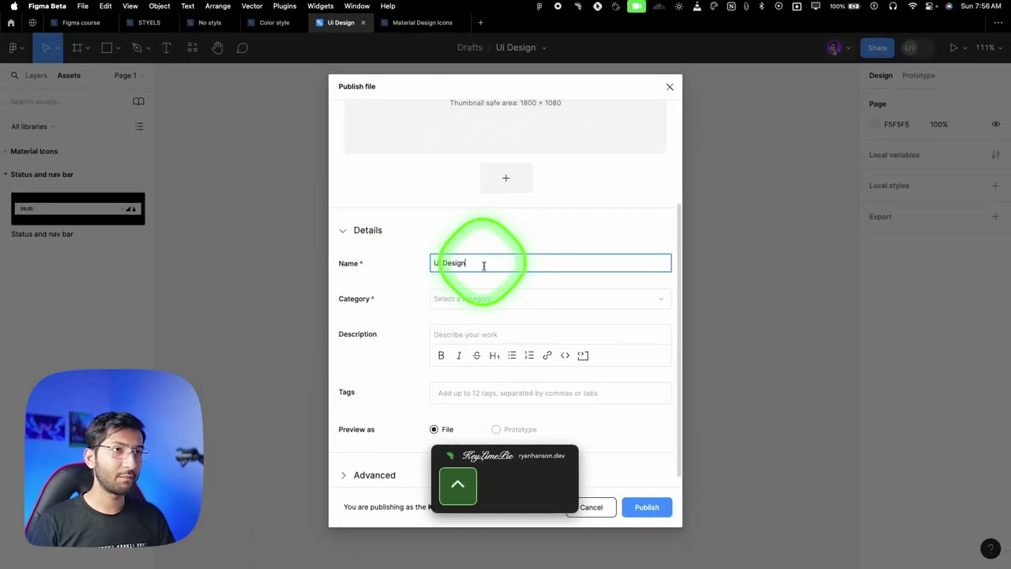
left_click(500, 298)
left_click(400, 343)
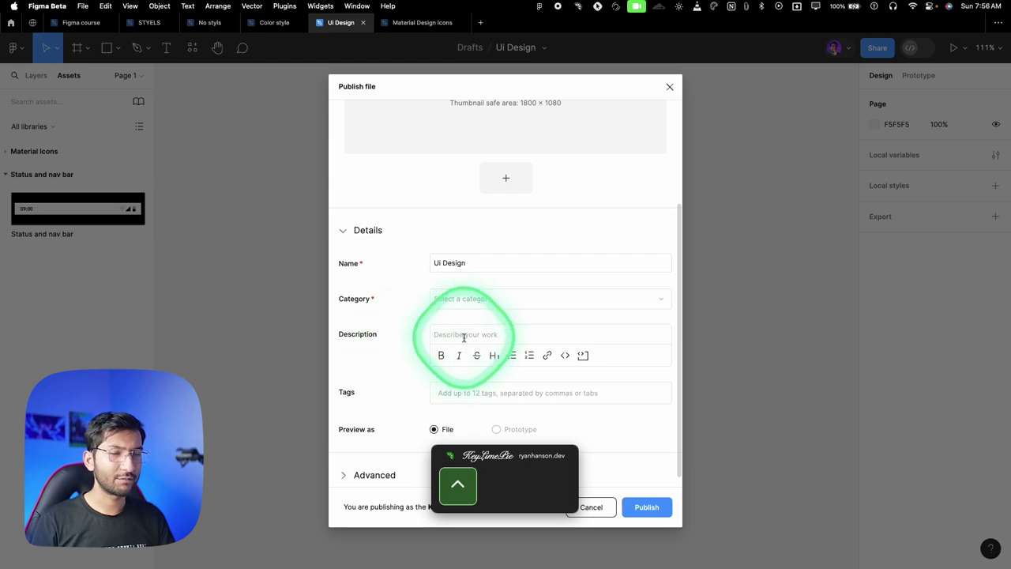
scroll(474, 346, "down", 1)
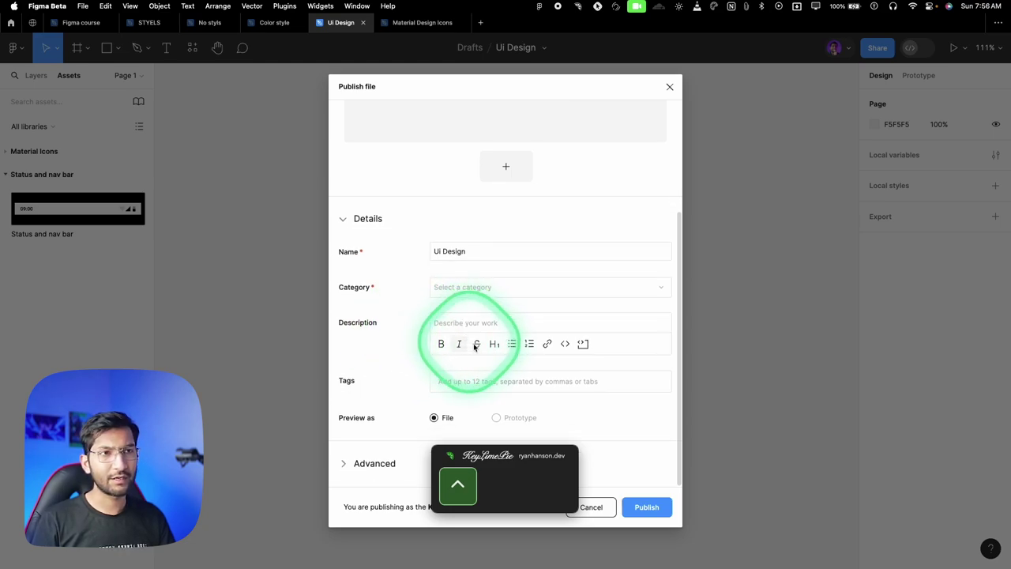
left_click(363, 464)
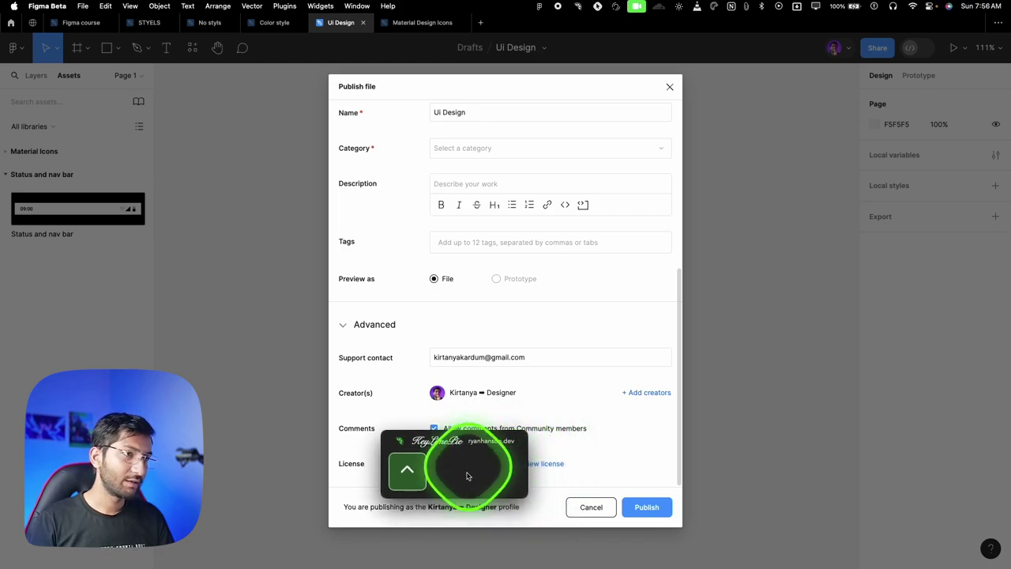
left_click(668, 87)
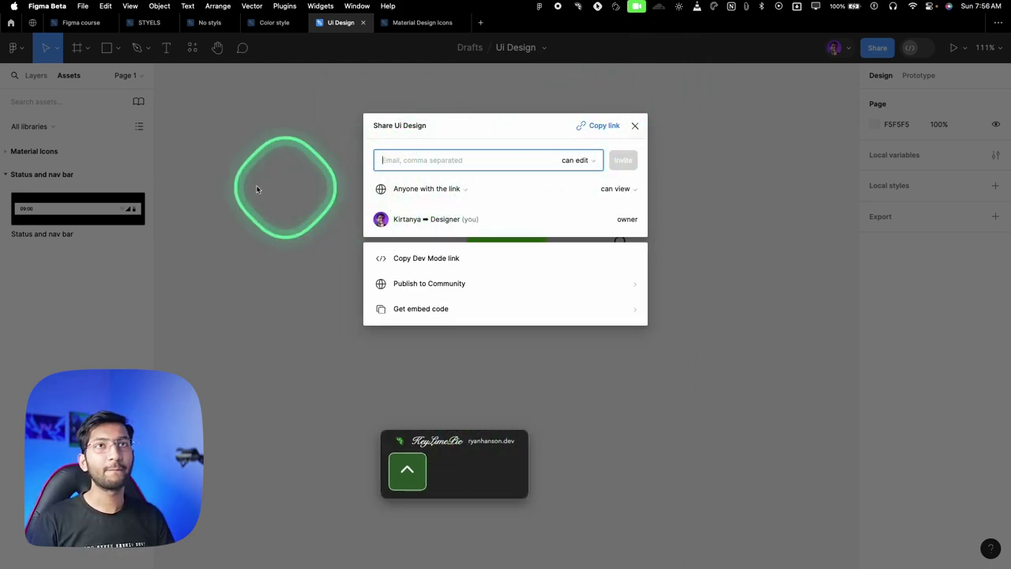
Close the Ui Design sharing settings, and open the account's Community profile to look over its published resources.
left_click(240, 138)
left_click(11, 24)
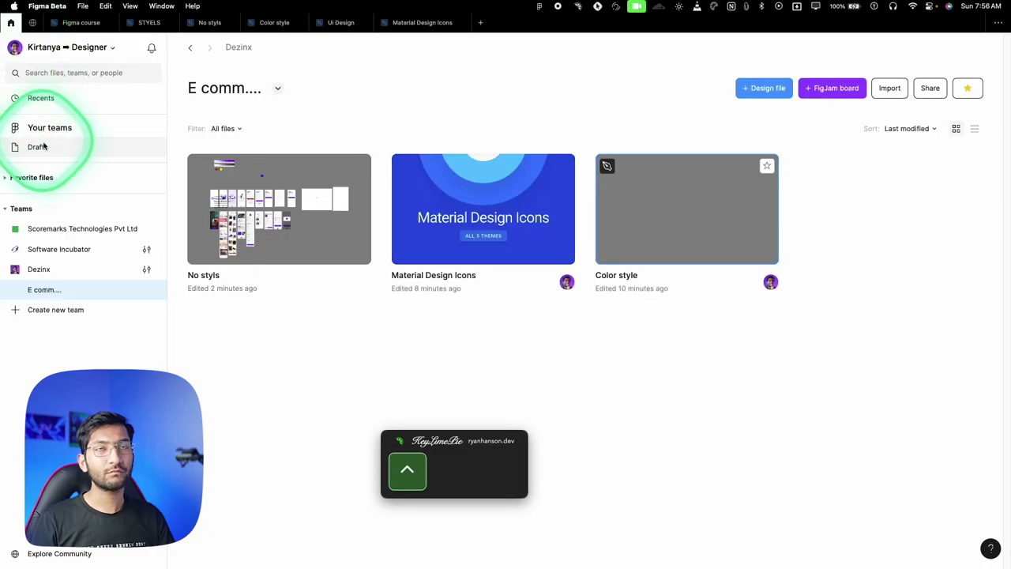
left_click(74, 49)
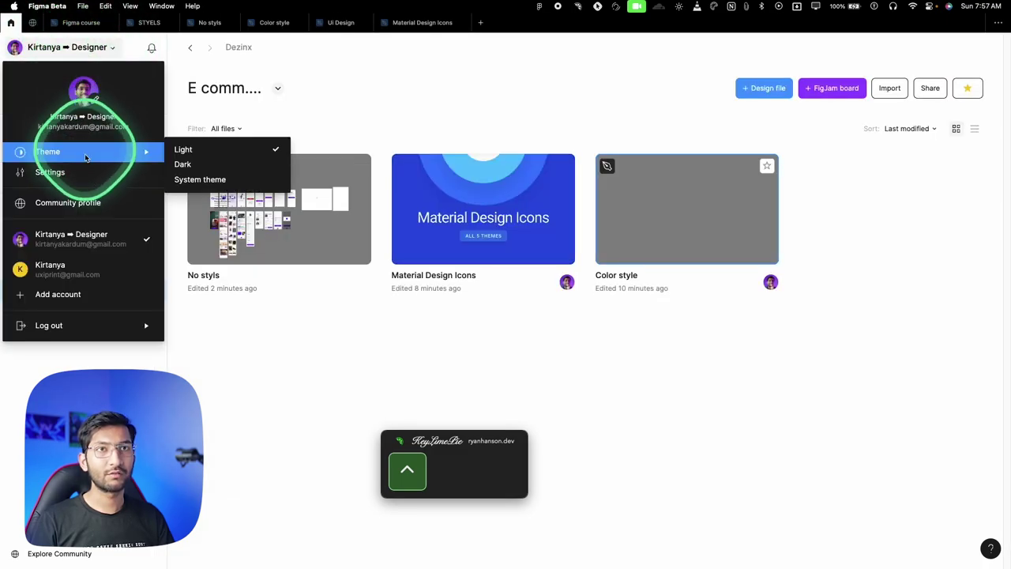
left_click(66, 204)
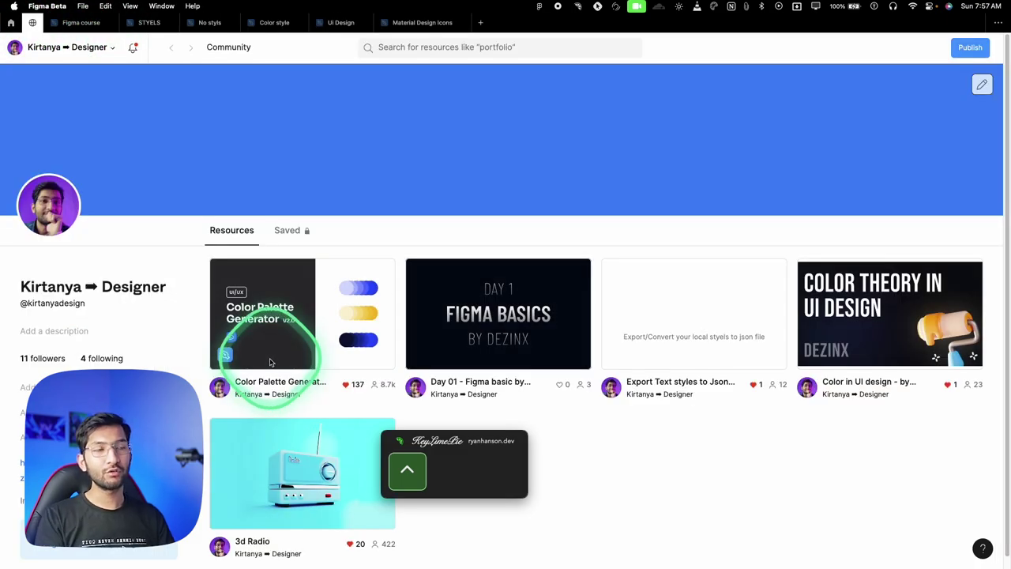
scroll(560, 421, "down", 1)
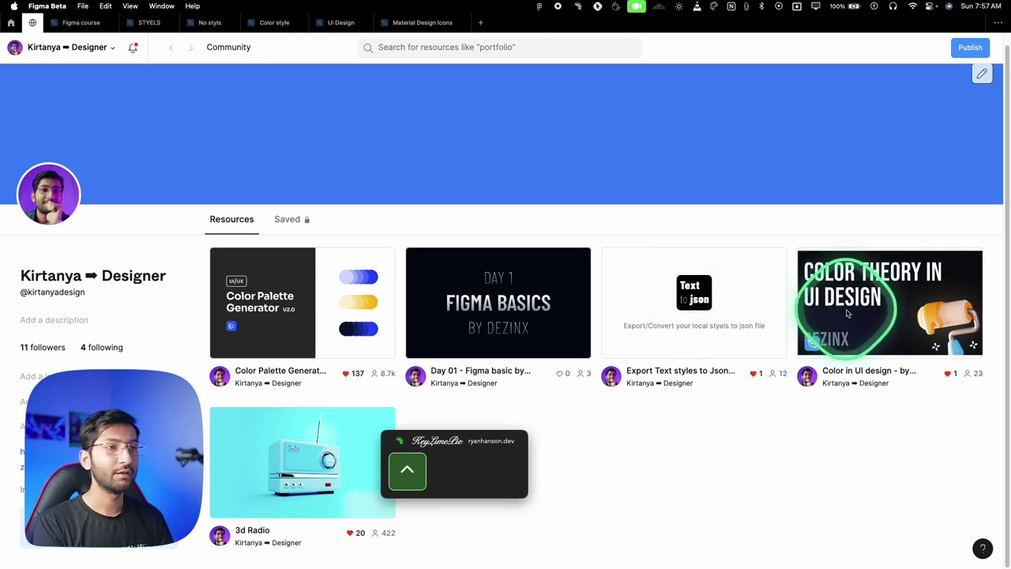
Open the Color Palette Generator 2.0 Community page, check its resource management options, and open its original file.
left_click(346, 296)
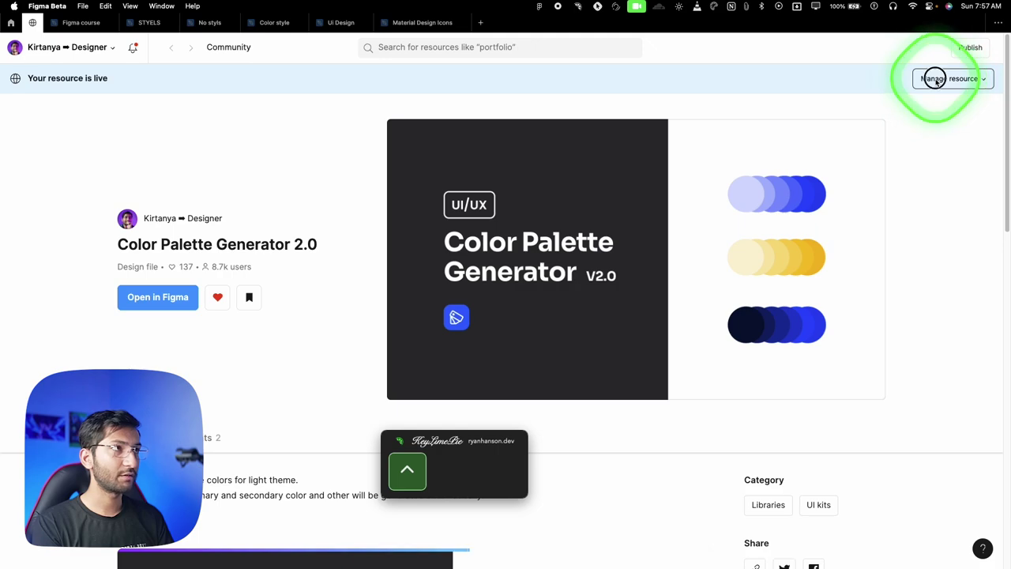
left_click(934, 80)
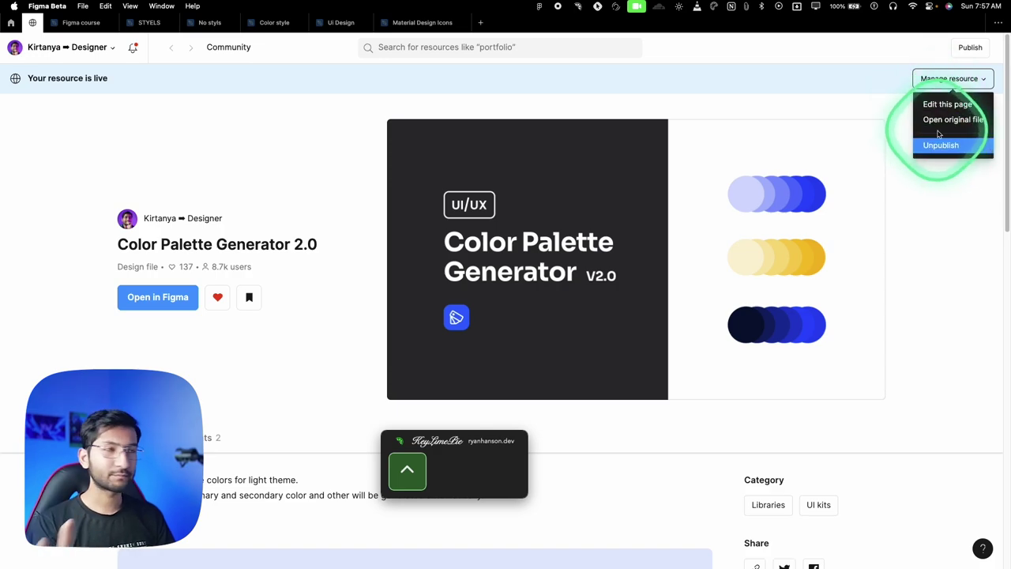
left_click(860, 82)
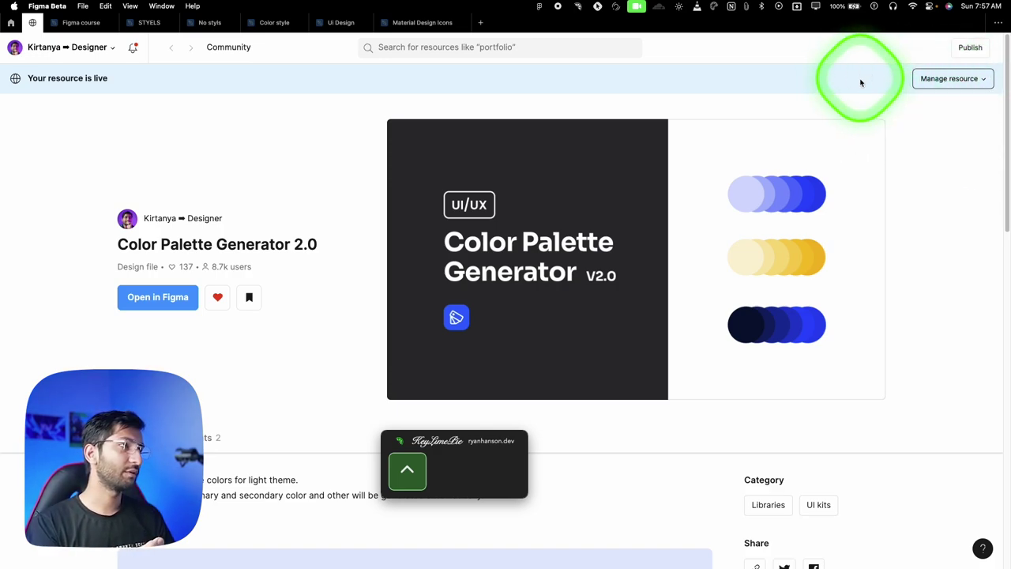
left_click(957, 77)
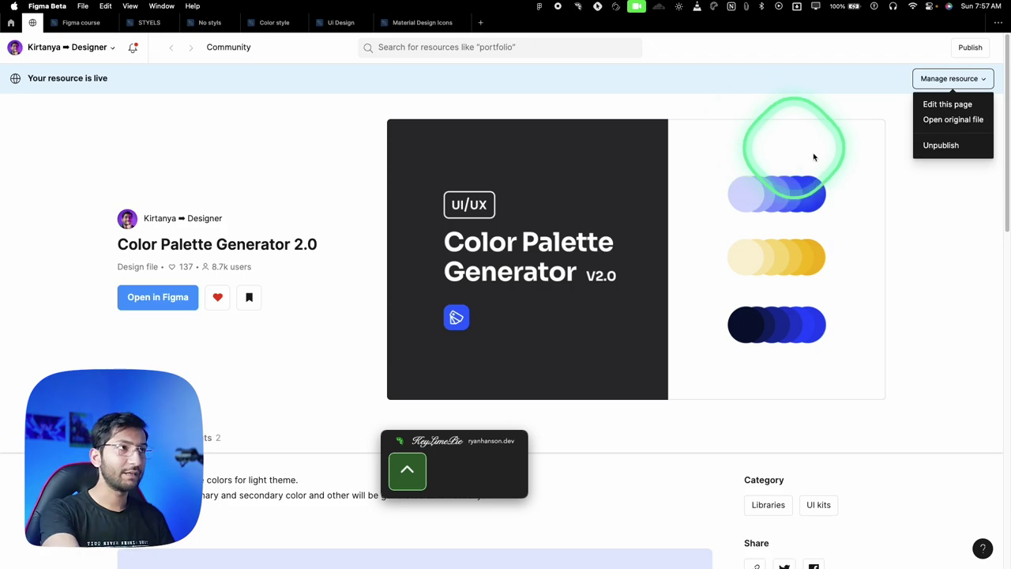
left_click(953, 120)
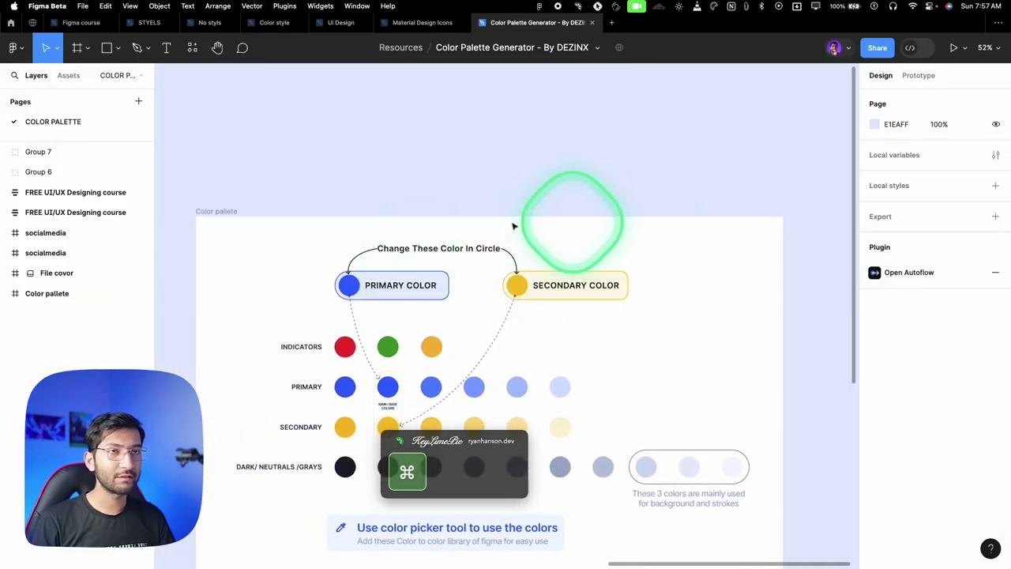
View the Color Palette Generator's Update Community file options and close them, then dismiss the Publish dialog in the Material Design Icons file.
left_click(878, 48)
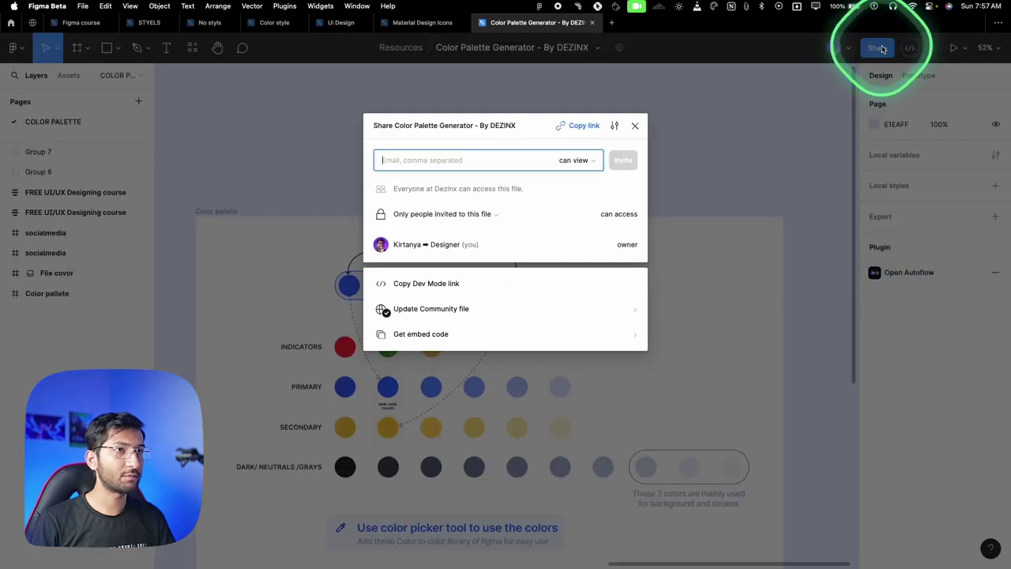
left_click(472, 309)
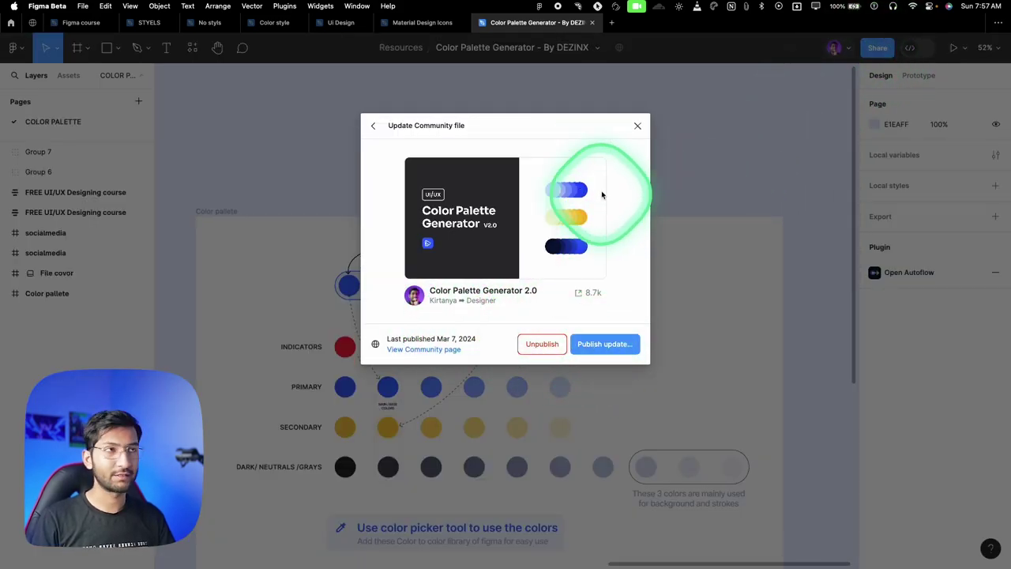
left_click(641, 124)
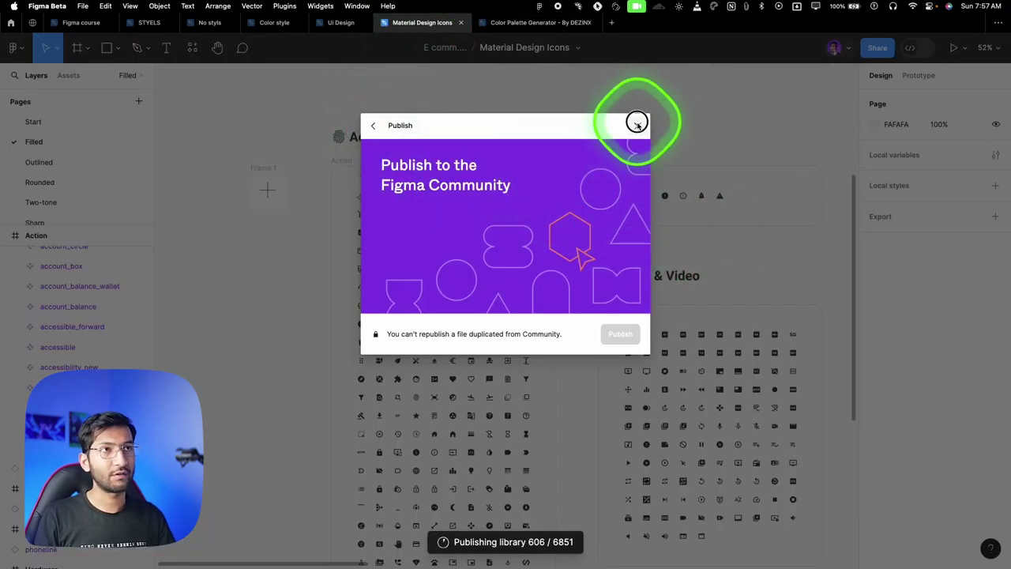
left_click(637, 124)
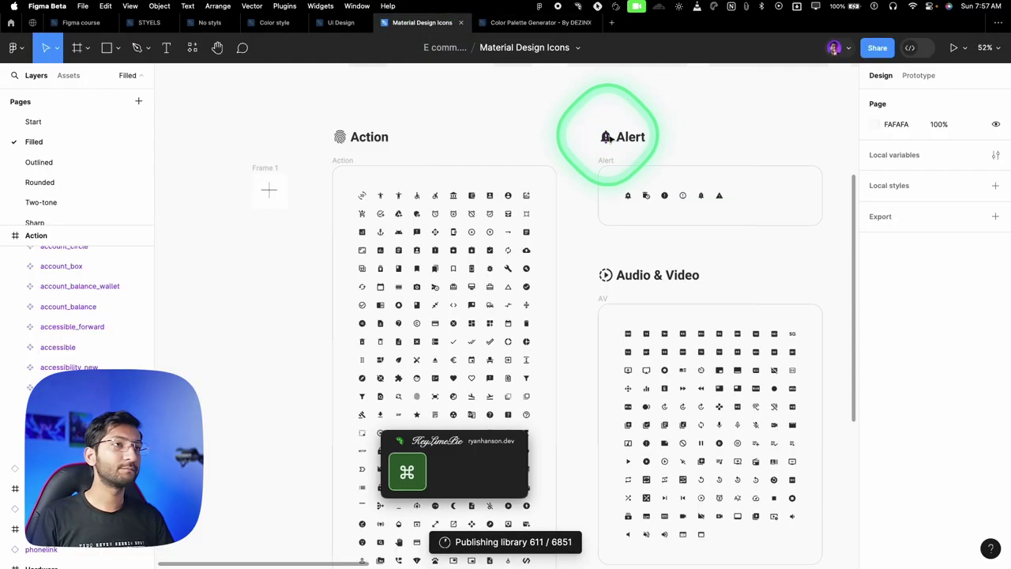